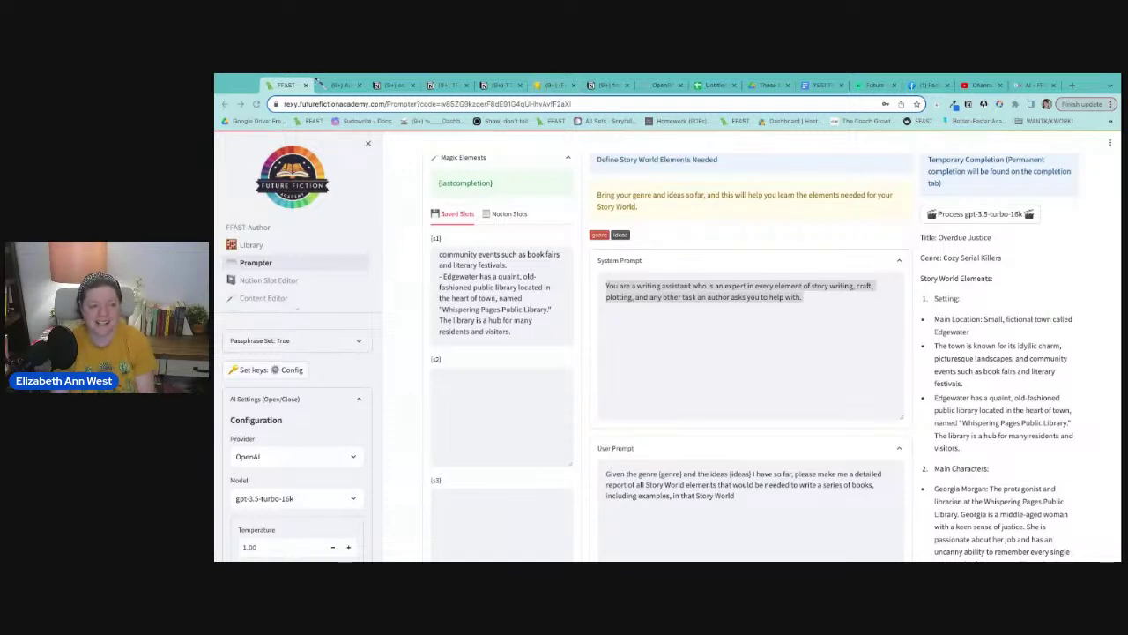
# - Review the Define Story World Elements prompt in the Prompter alongside the start of its generated story world report
pyautogui.click(300, 84)
pyautogui.scroll(2, 629, 377)
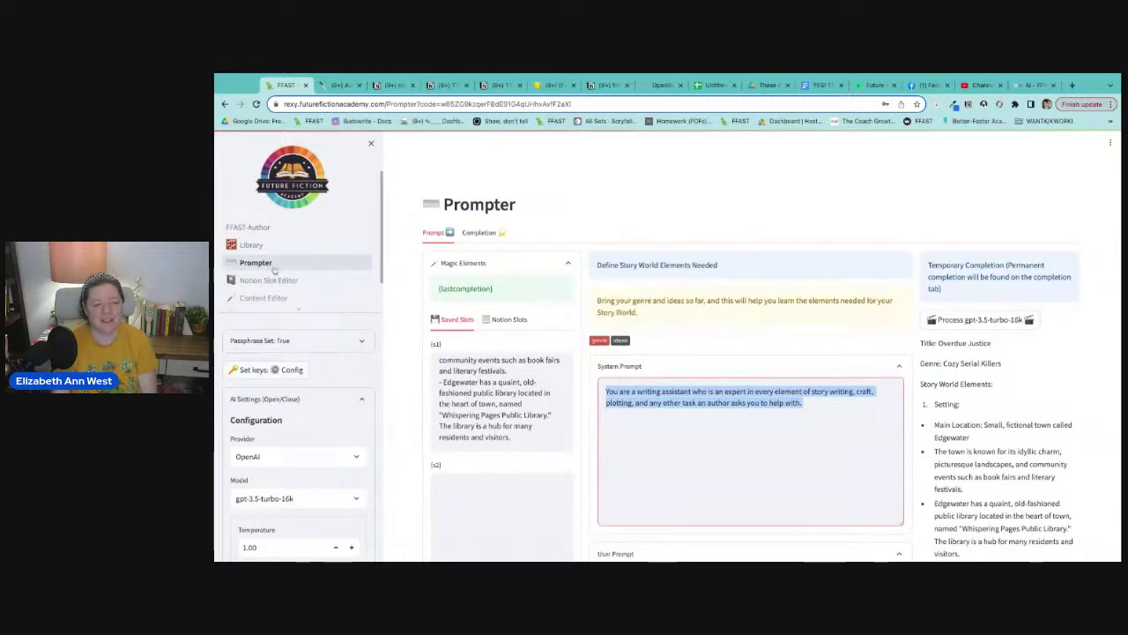
pyautogui.scroll(-3, 998, 226)
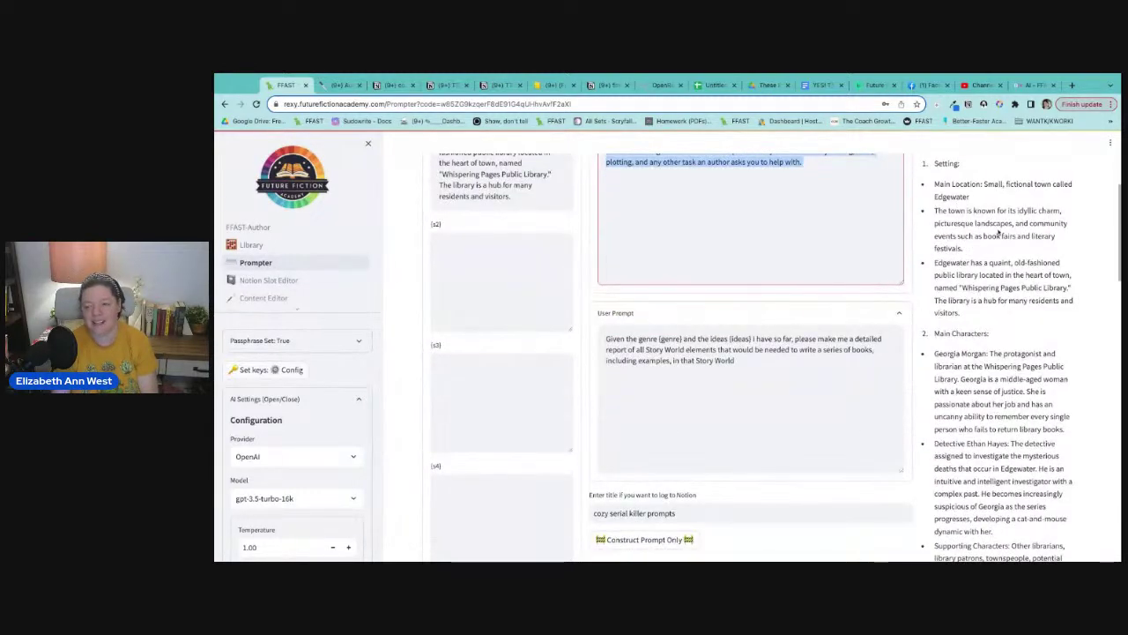
pyautogui.scroll(2, 998, 226)
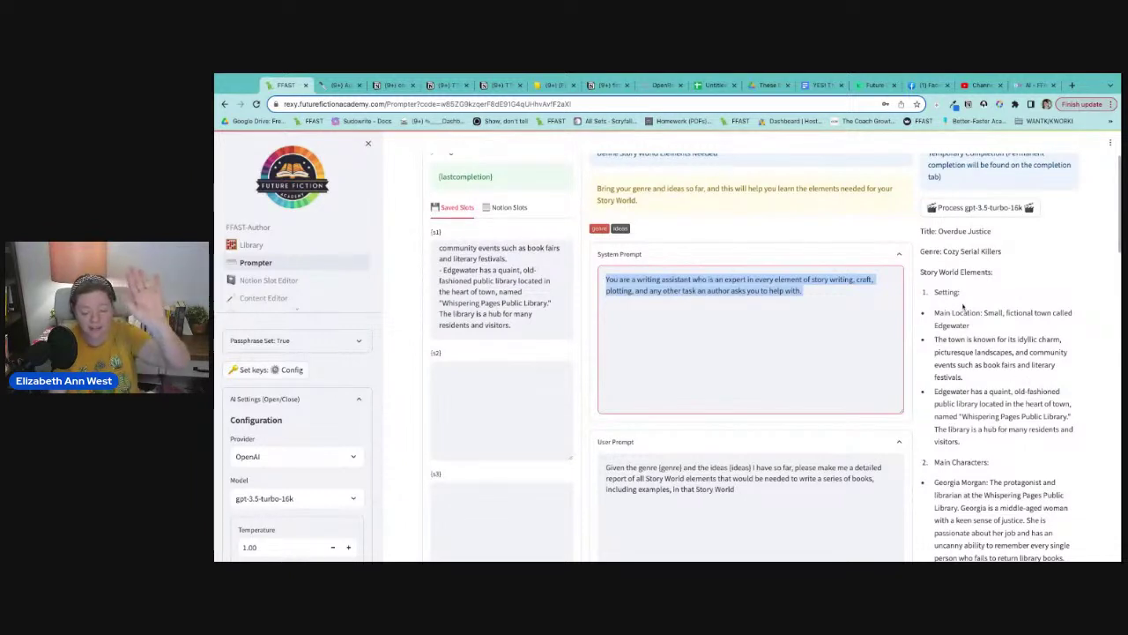
pyautogui.moveTo(921, 231); pyautogui.dragTo(994, 448)
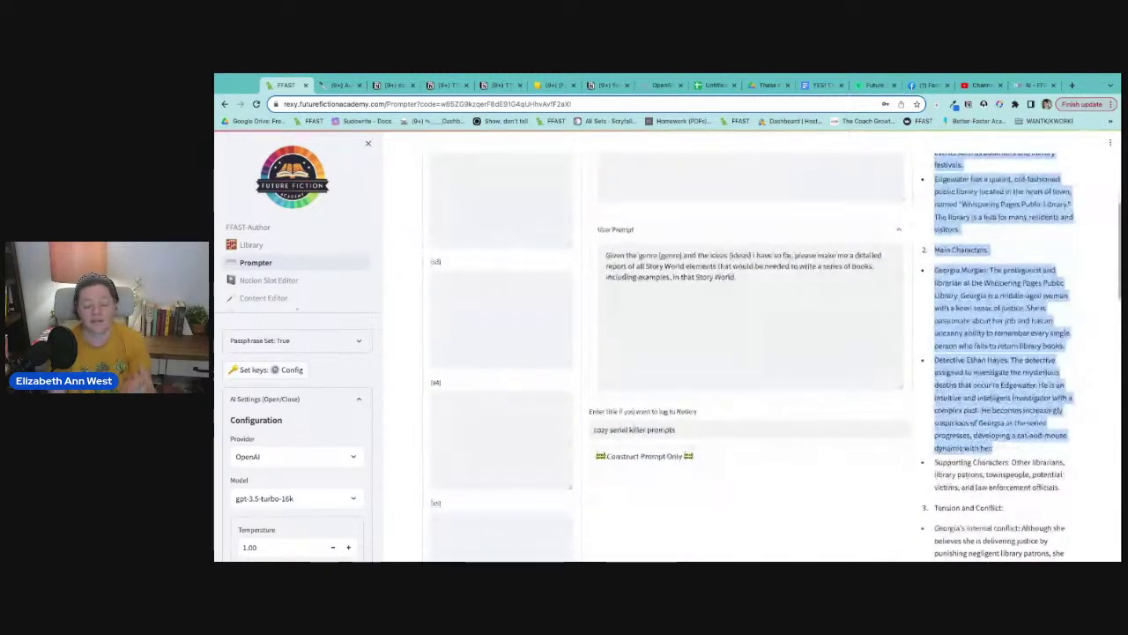
pyautogui.click(1002, 375)
pyautogui.scroll(2, 1002, 374)
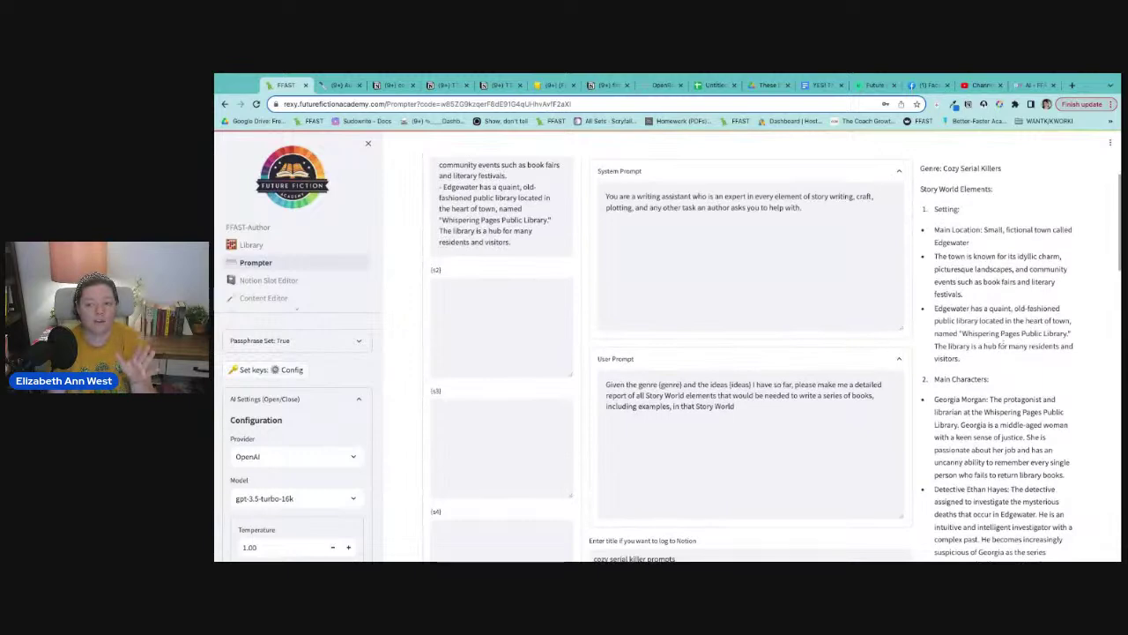
pyautogui.scroll(-3, 983, 346)
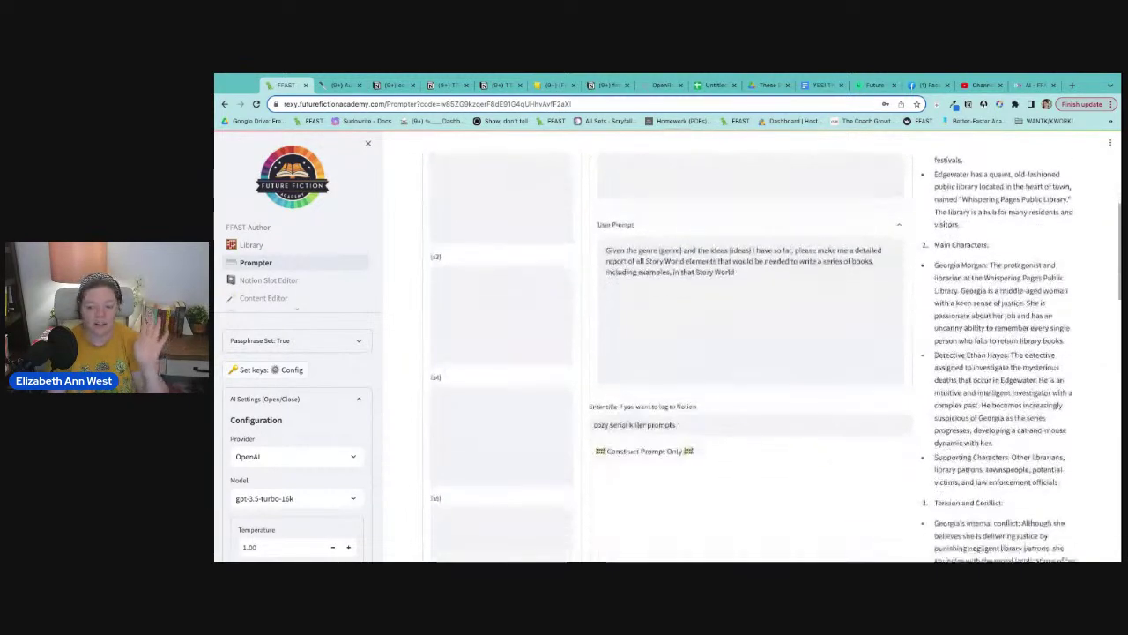
pyautogui.scroll(-5, 1035, 526)
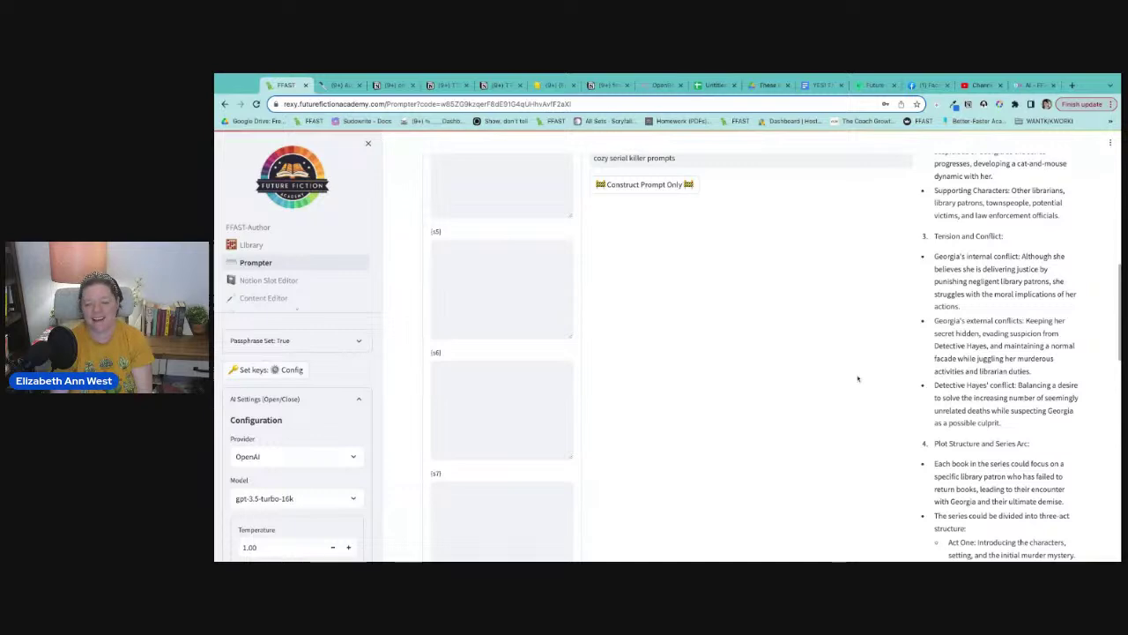
pyautogui.scroll(5, 857, 377)
pyautogui.scroll(3, 857, 378)
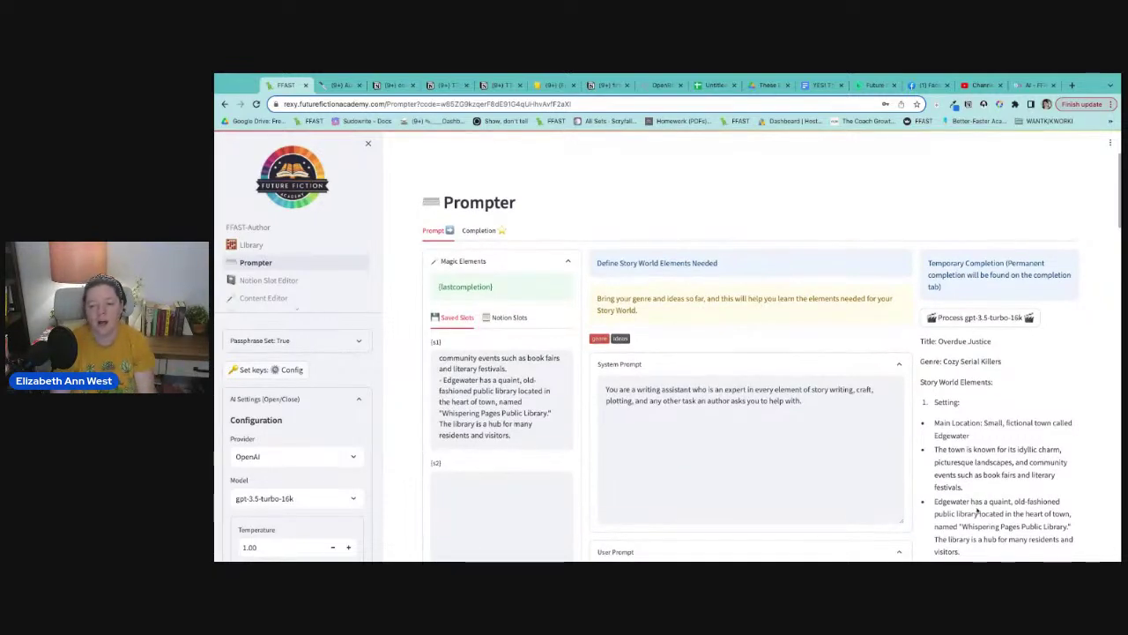
# - Read the generated report through to the end, covering characters, conflicts, series arc, subplots and example books, and check the genre and ideas fields
pyautogui.scroll(-3, 980, 498)
pyautogui.scroll(1, 960, 351)
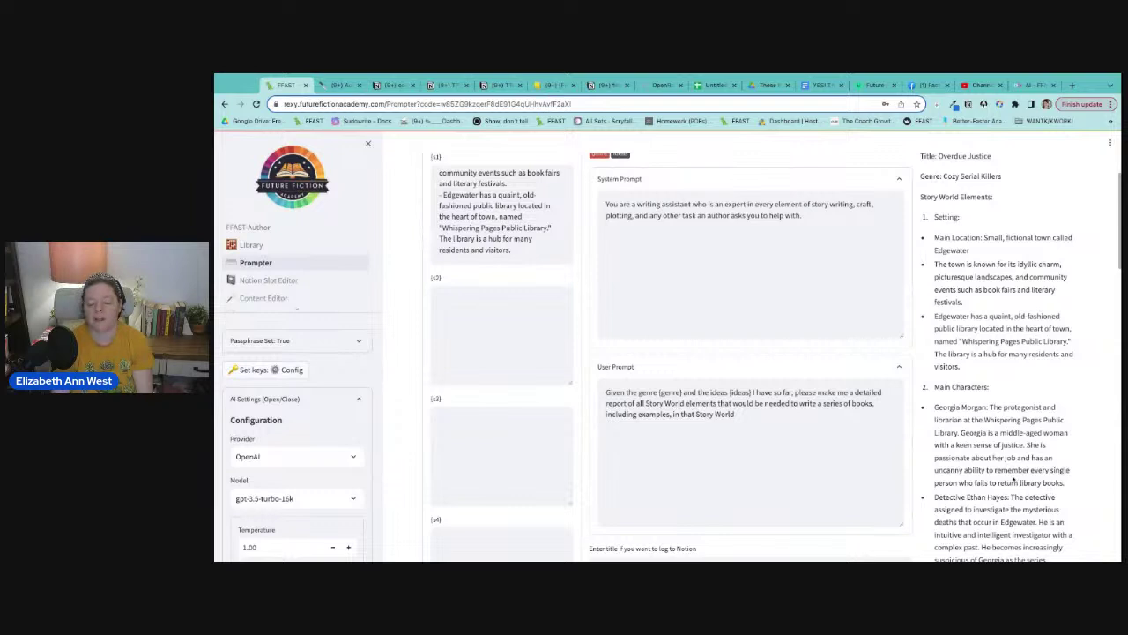
pyautogui.scroll(1, 1013, 478)
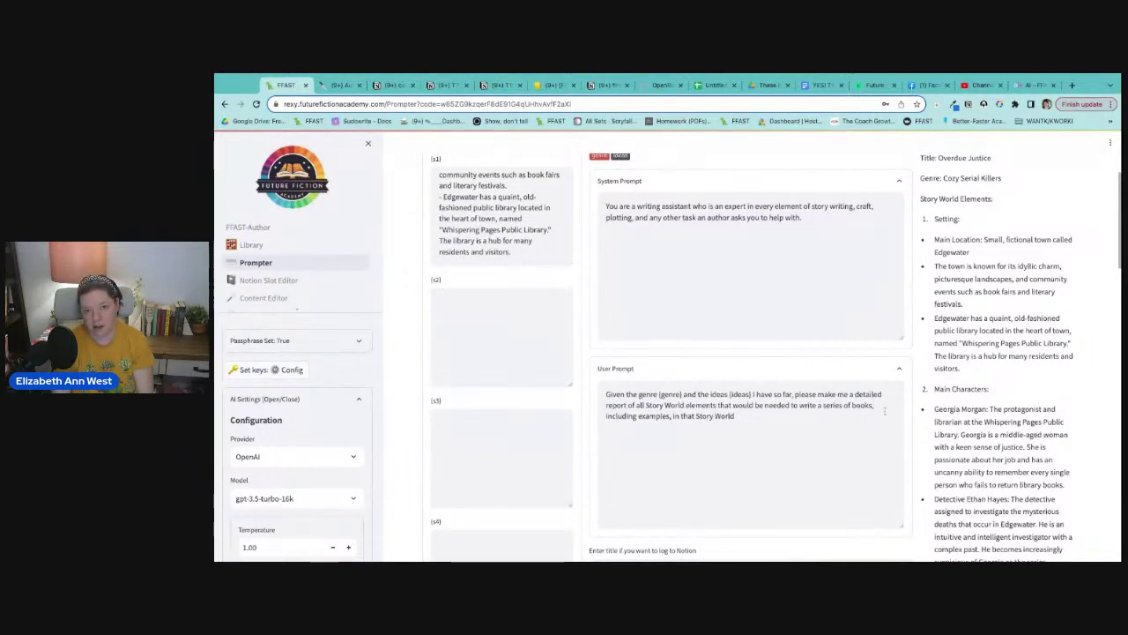
pyautogui.scroll(1, 877, 409)
pyautogui.scroll(1, 874, 403)
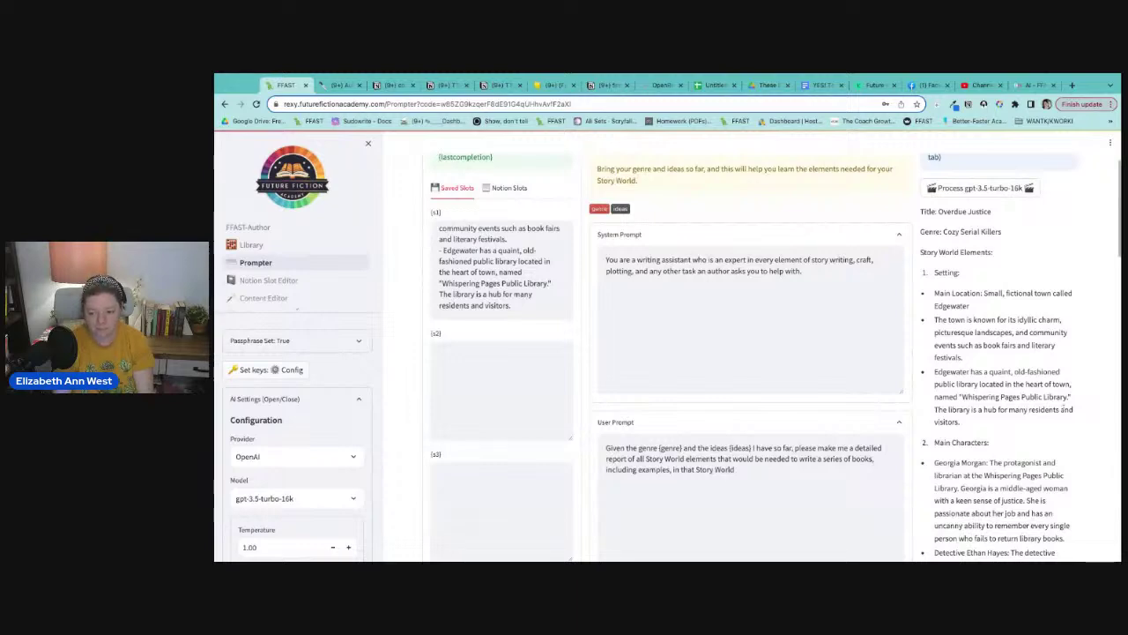
pyautogui.scroll(-5, 880, 222)
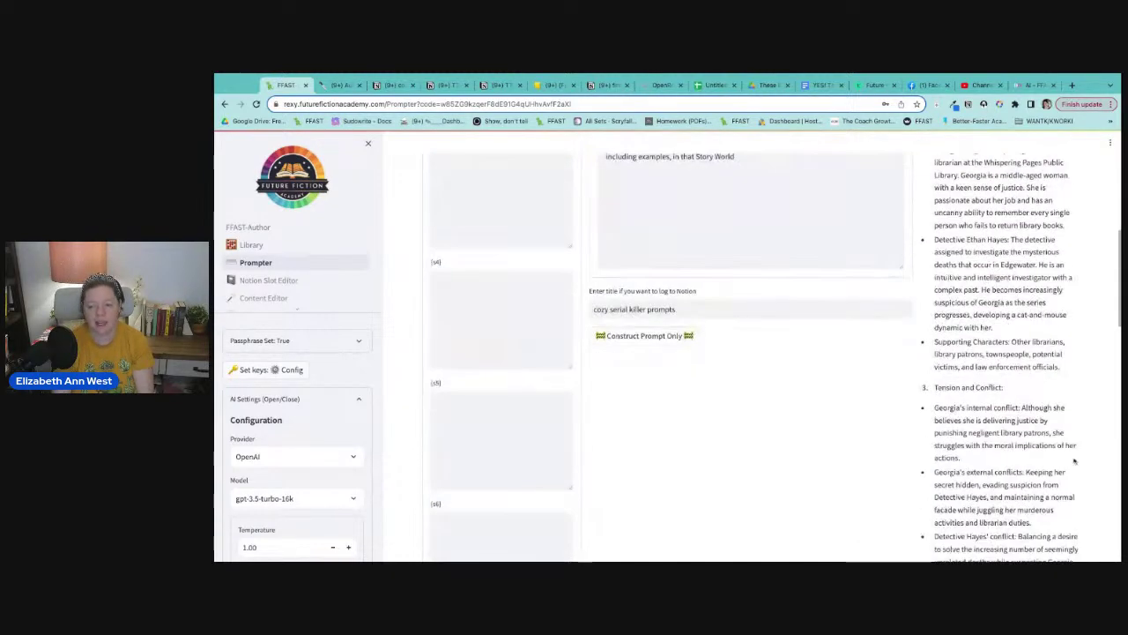
pyautogui.scroll(-3, 750, 349)
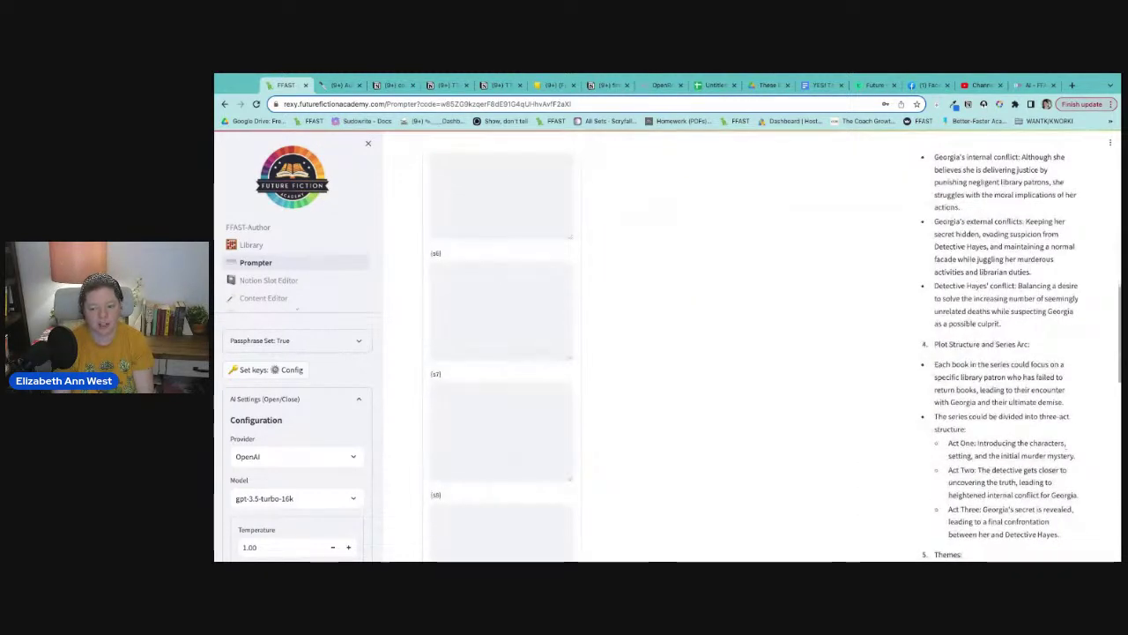
pyautogui.scroll(-6, 749, 348)
pyautogui.scroll(-1, 1037, 484)
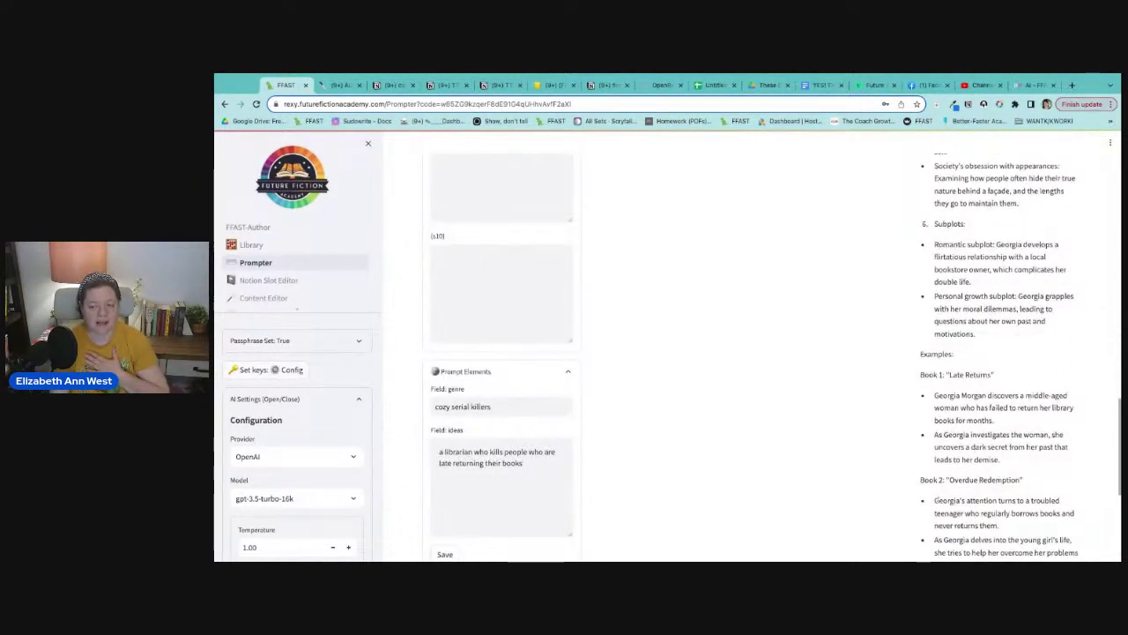
pyautogui.scroll(-4, 978, 463)
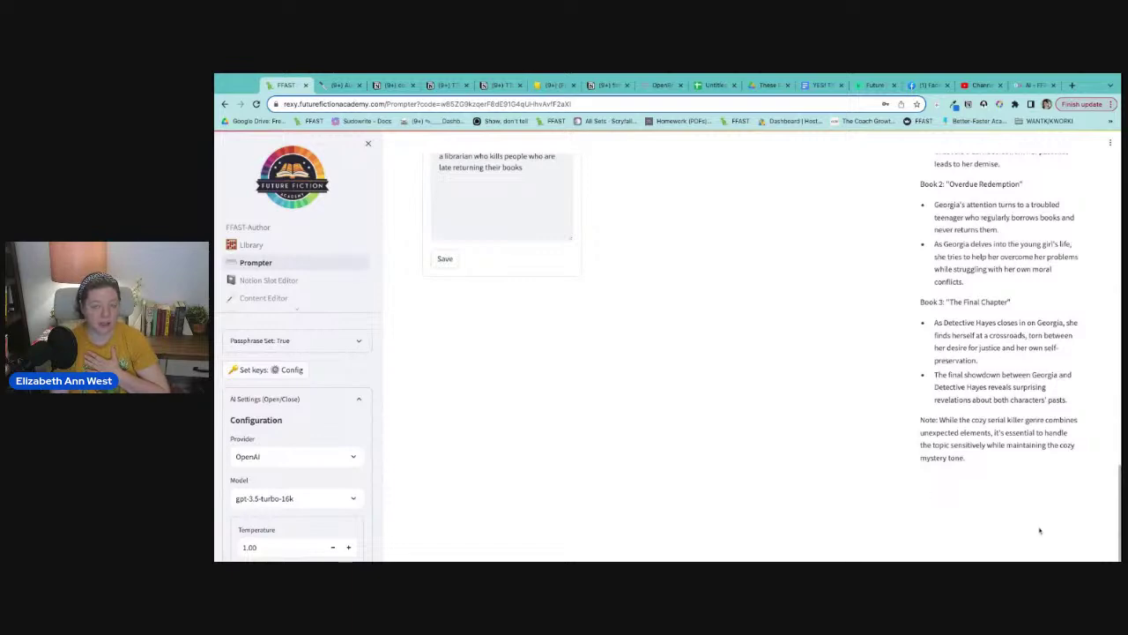
pyautogui.scroll(15, 1023, 532)
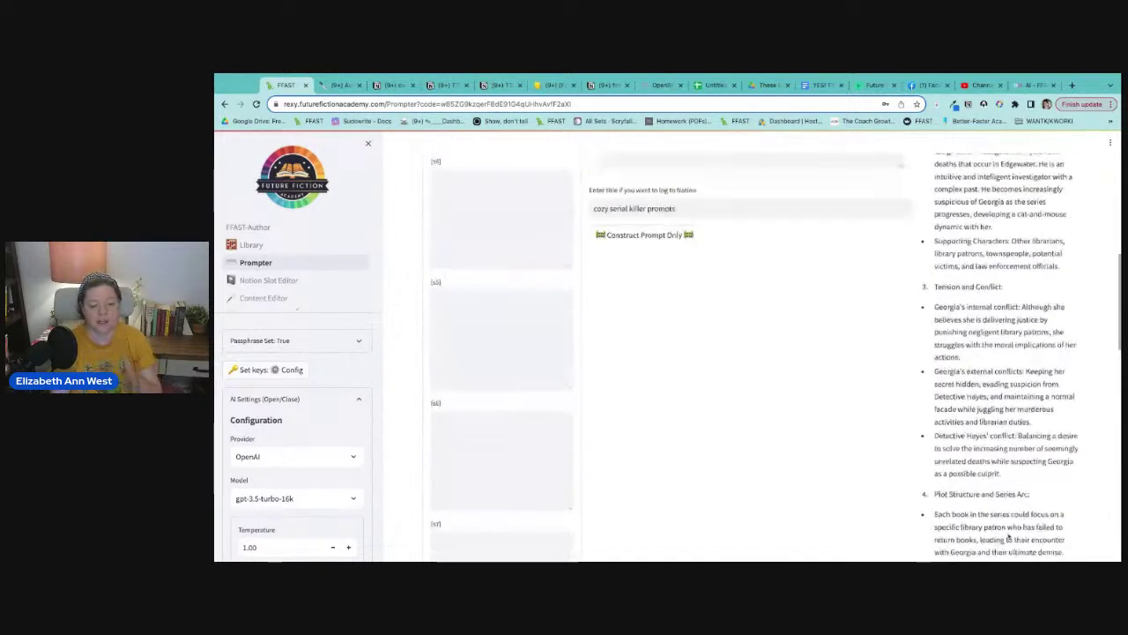
pyautogui.scroll(-10, 596, 452)
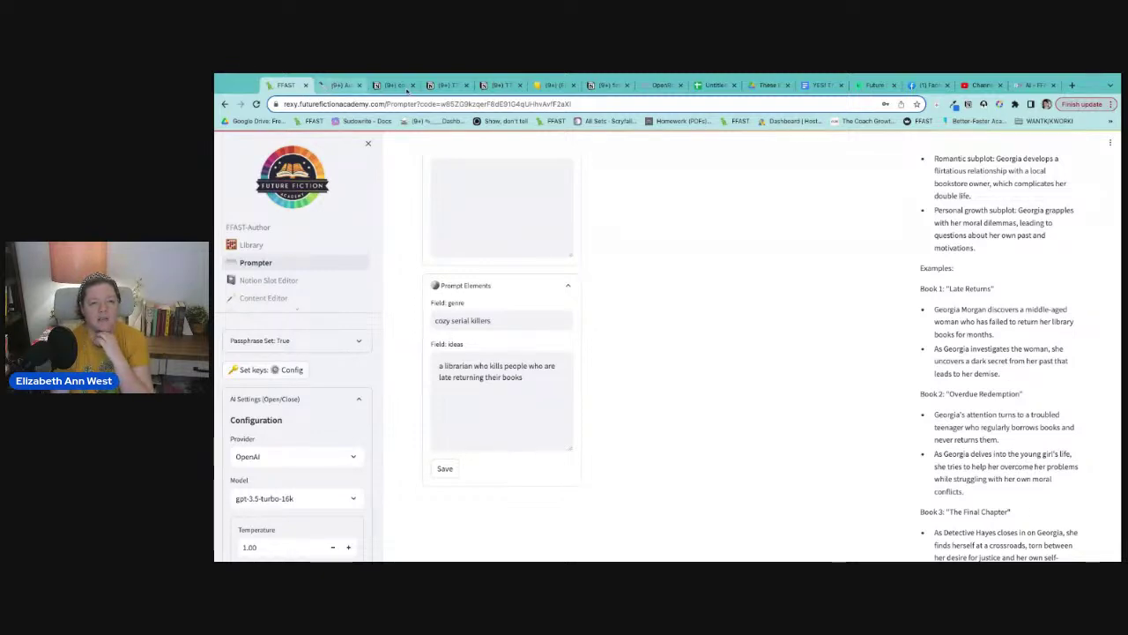
pyautogui.scroll(-10, 513, 278)
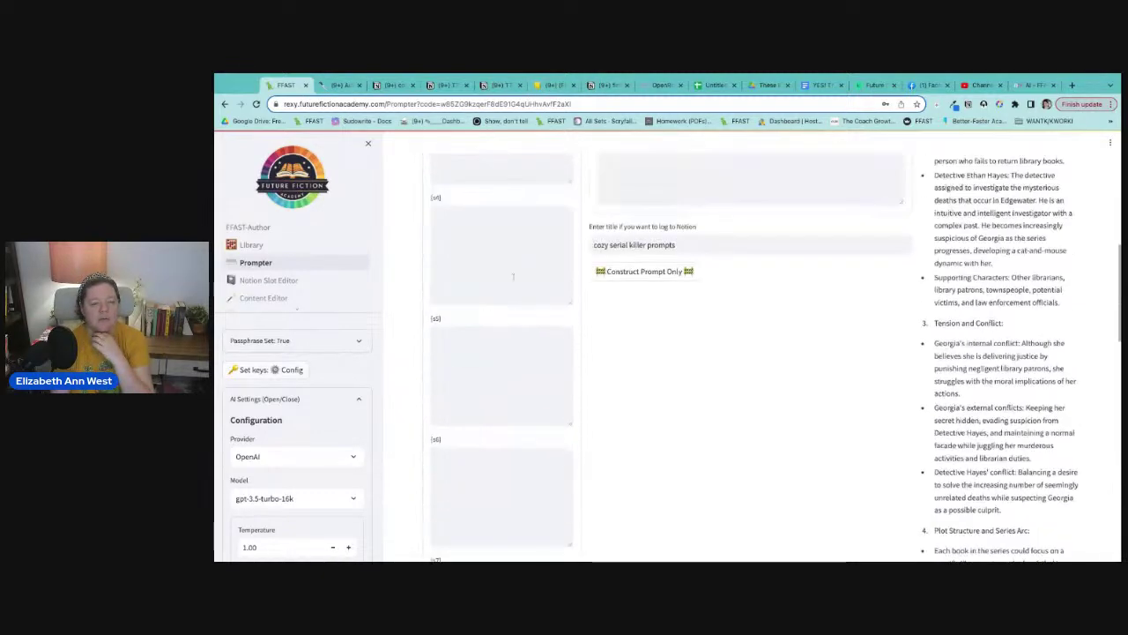
pyautogui.scroll(10, 513, 278)
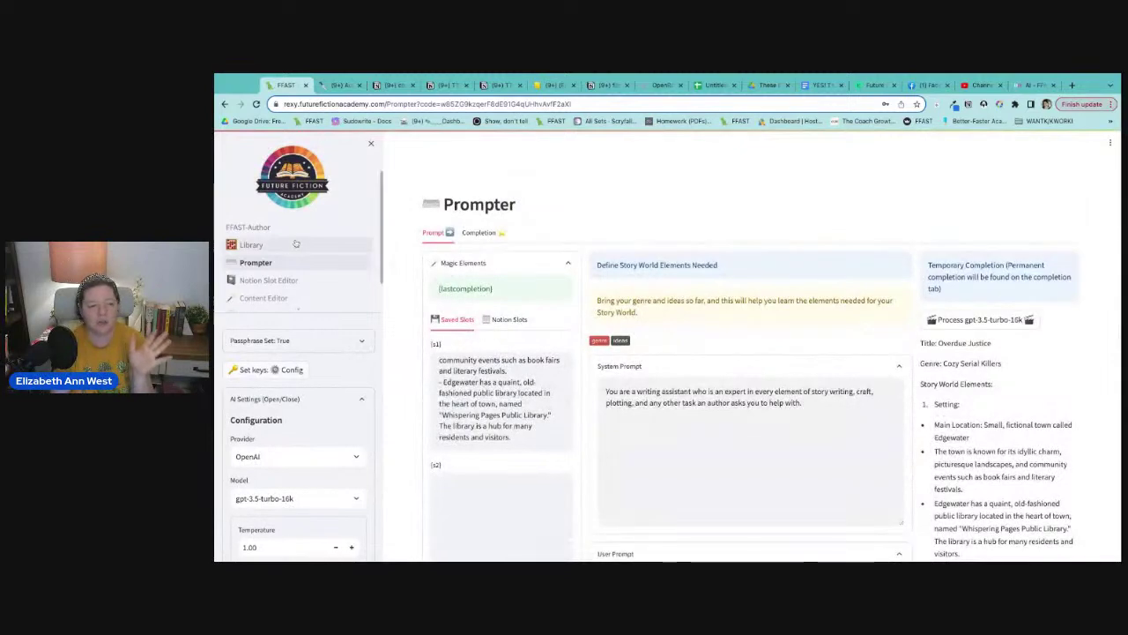
# - Browse the catalog categories in the prompt Library, leaving the selection as is, and return to the Prompter
pyautogui.click(296, 244)
pyautogui.click(546, 274)
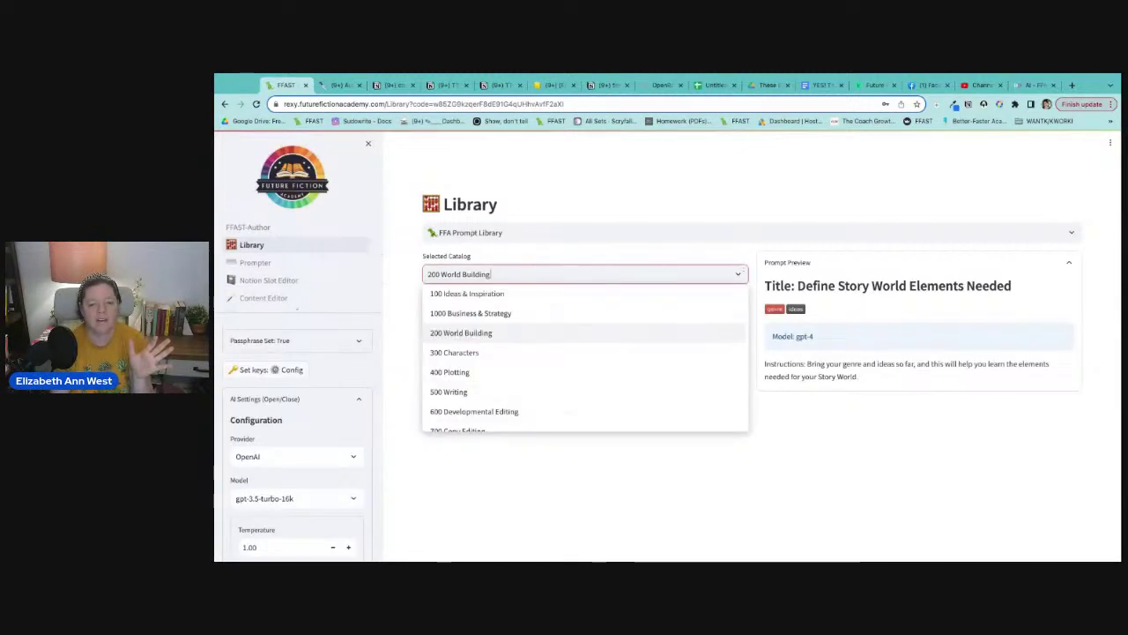
pyautogui.scroll(-3, 549, 377)
pyautogui.scroll(3, 549, 377)
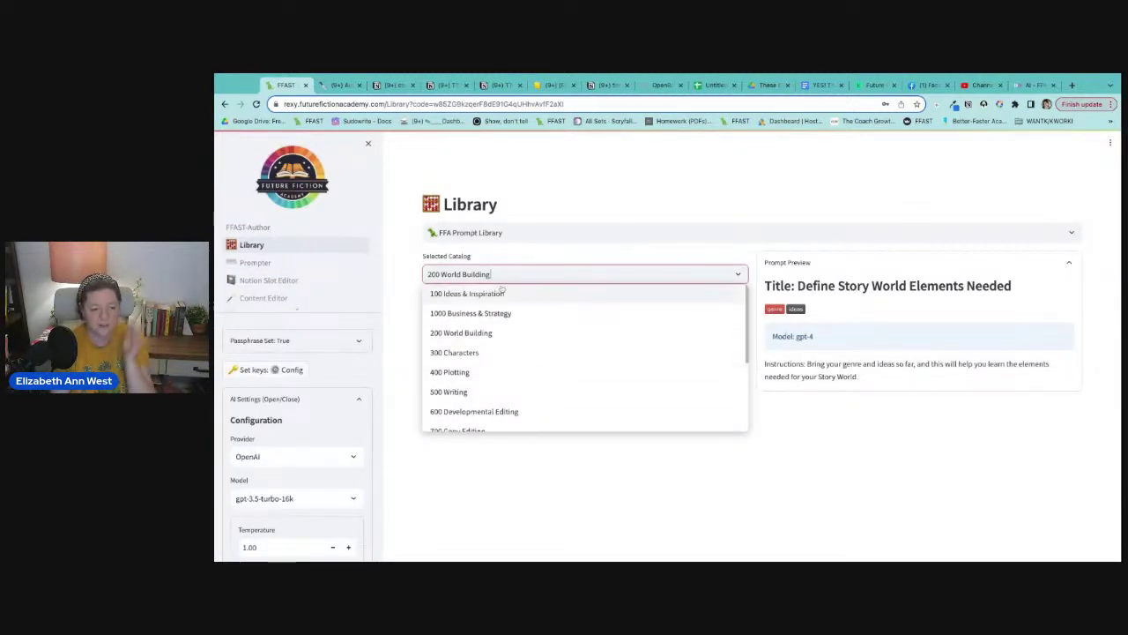
pyautogui.click(264, 263)
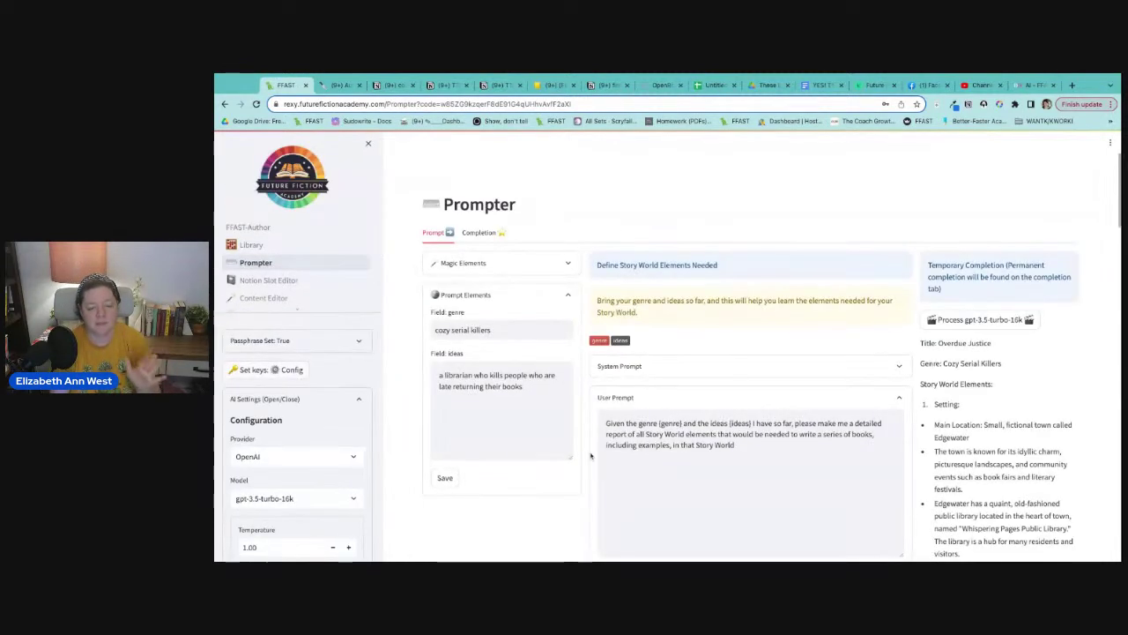
pyautogui.scroll(-1, 805, 506)
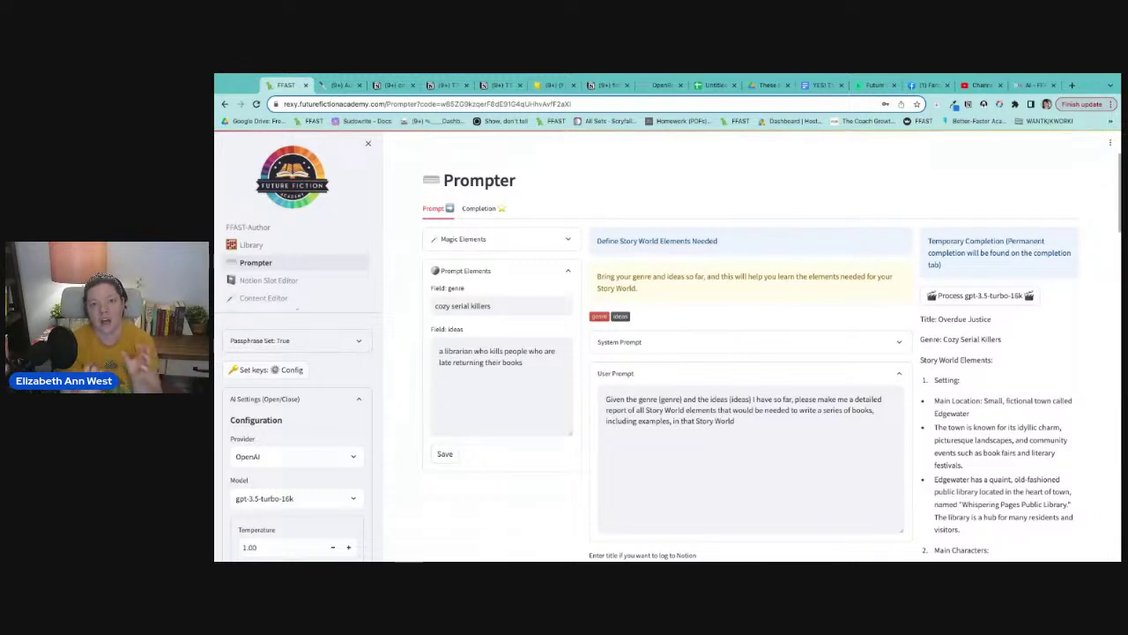
# - Switch to the Notion page "Autowrite Write with Me 9/8/2023" and add blank lines between the Prompt Construction link and the TToM pages
pyautogui.click(341, 86)
pyautogui.scroll(-1, 564, 332)
pyautogui.click(565, 333)
pyautogui.press('Return')
pyautogui.press('Return')
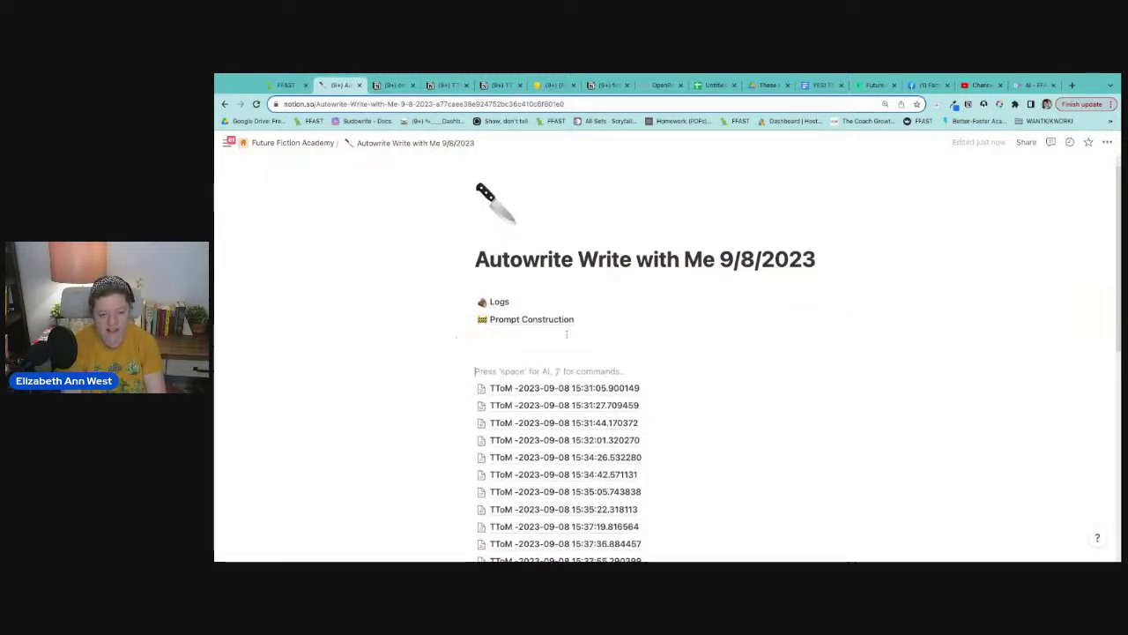
pyautogui.press('Return')
pyautogui.press('Up')
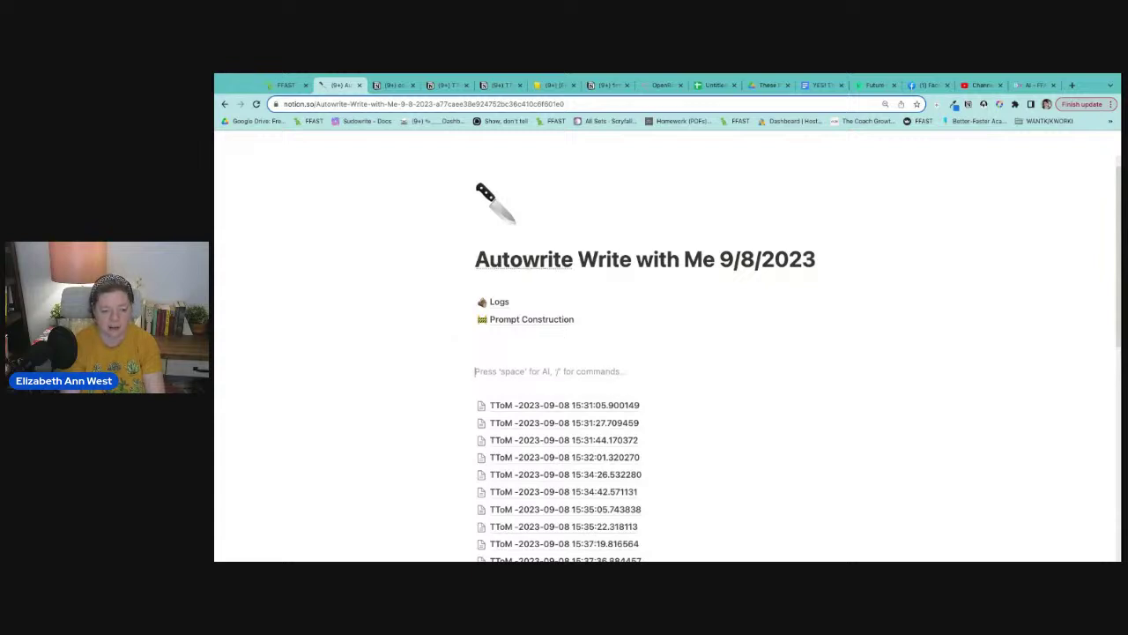
# - Create a sub-page titled "Session 1 Completions" on the empty line above the TToM pages
pyautogui.write('/page')
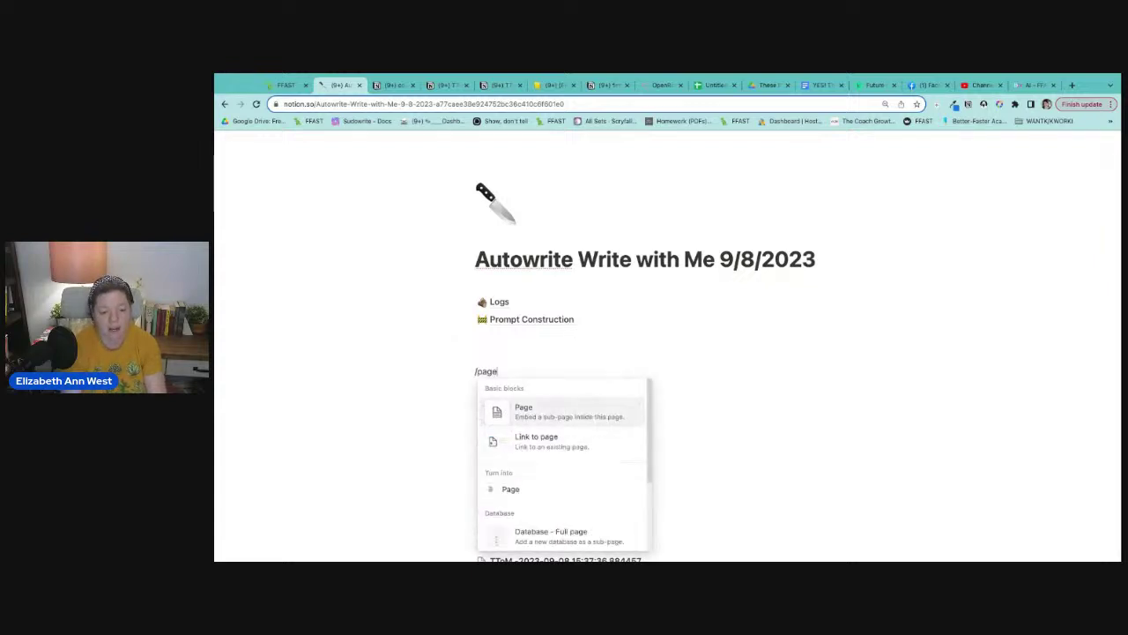
pyautogui.press('Return')
pyautogui.write('Session 1 ')
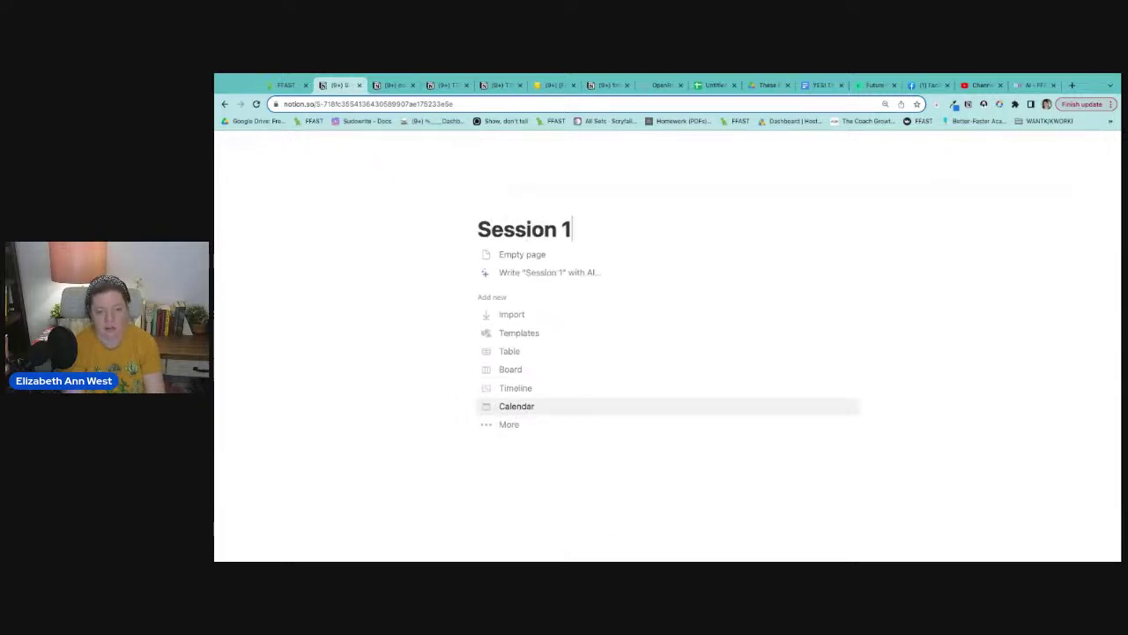
pyautogui.write('Compl')
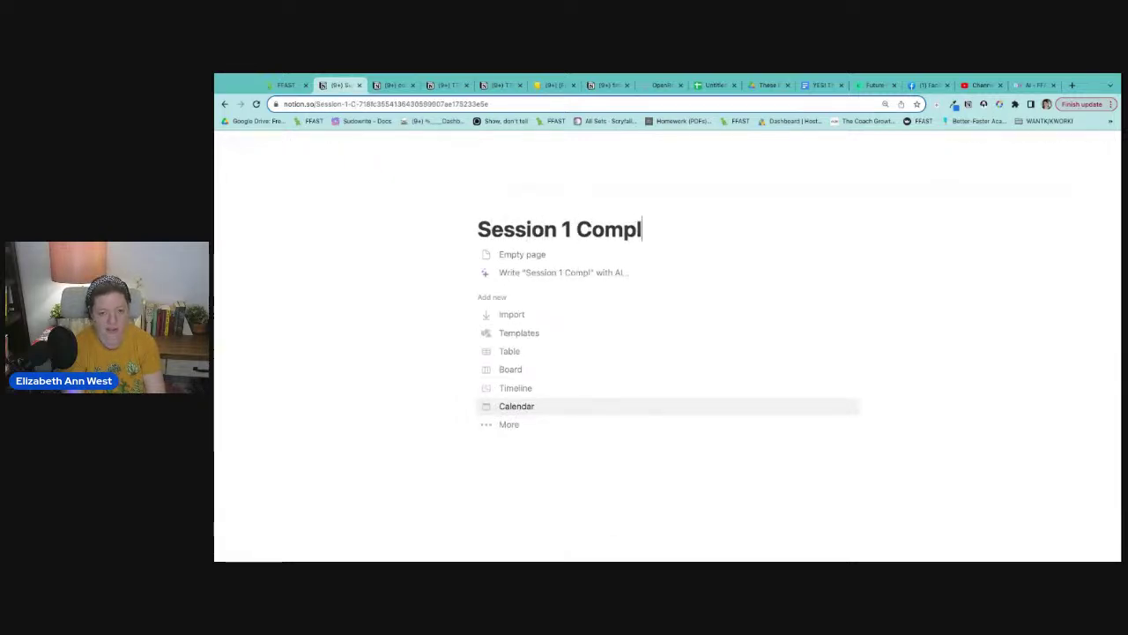
pyautogui.write('etions')
pyautogui.press('Down')
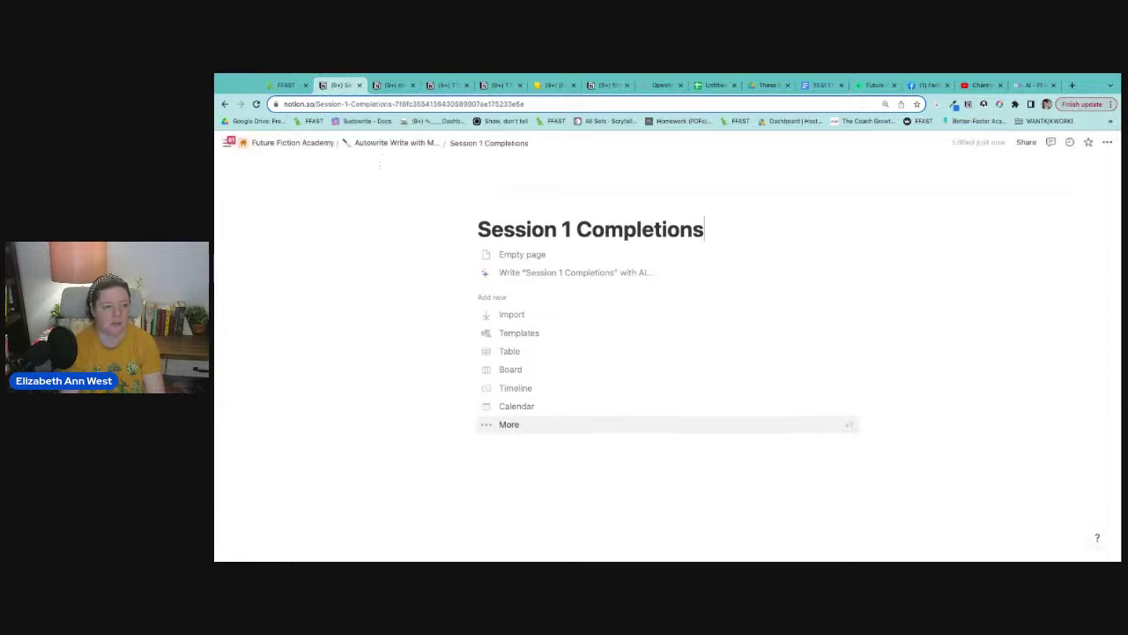
# - Return to the parent page and move all of its TToM pages into the Session 1 Completions page
pyautogui.click(382, 144)
pyautogui.moveTo(420, 441)
pyautogui.mouseDown()
pyautogui.moveTo(527, 424)
pyautogui.moveTo(767, 482)
pyautogui.moveTo(649, 487)
pyautogui.moveTo(400, 448)
pyautogui.mouseUp()
pyautogui.moveTo(401, 403); pyautogui.dragTo(748, 509)
pyautogui.scroll(-5, 748, 510)
pyautogui.scroll(6, 748, 509)
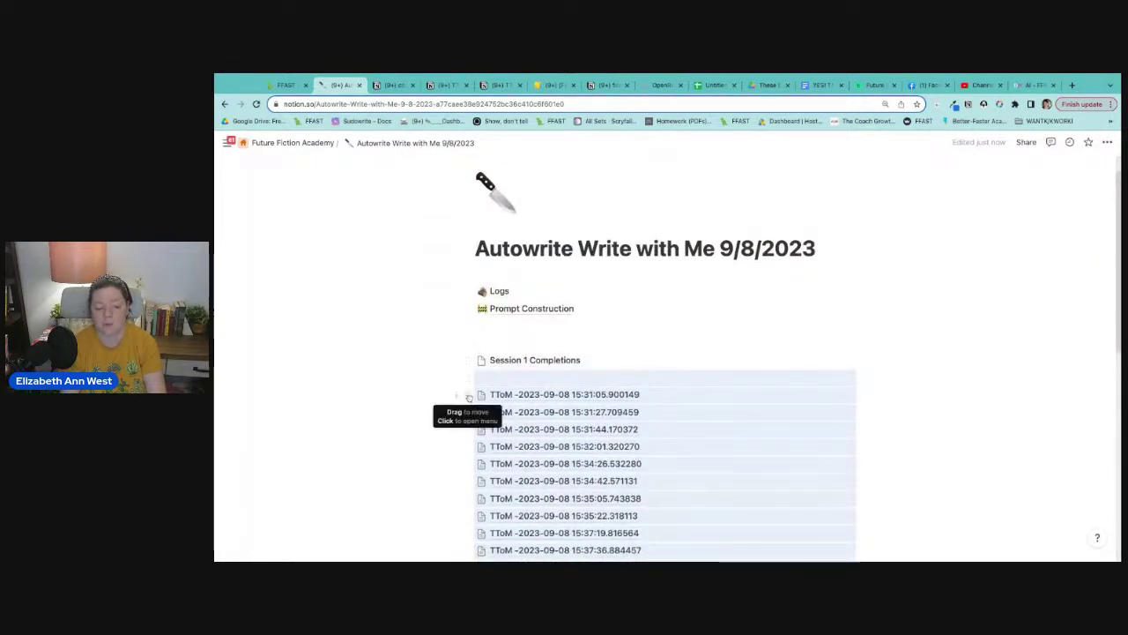
pyautogui.moveTo(469, 397); pyautogui.dragTo(520, 361)
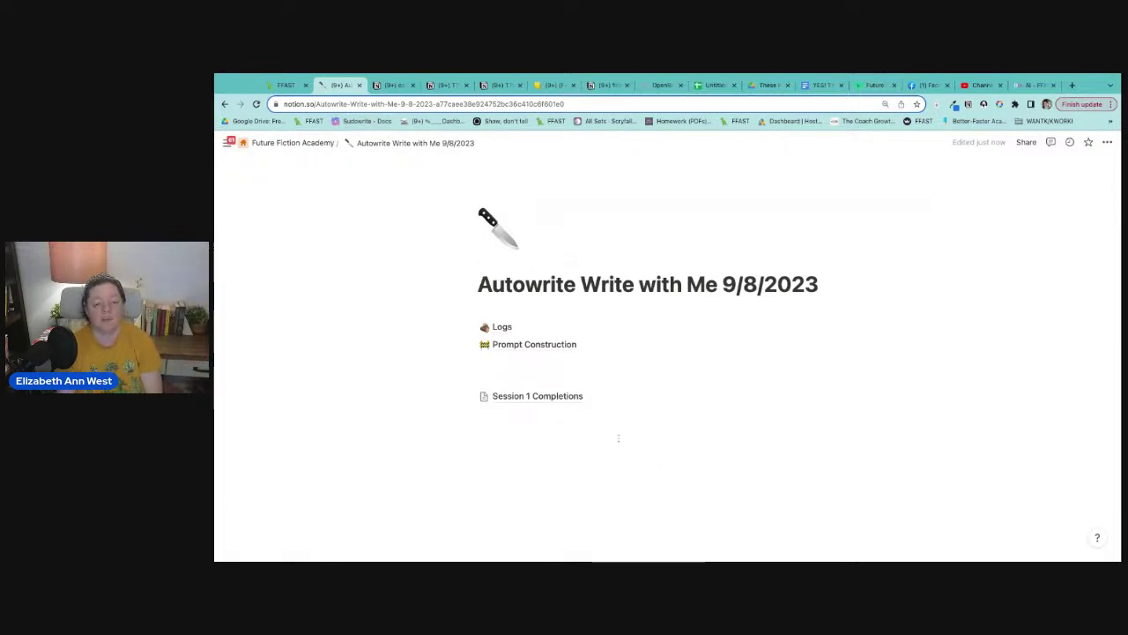
# - Switch to FFAST and set the auto-write title in the Auto Notion Record Settings to "Killer Librarian"
pyautogui.click(289, 85)
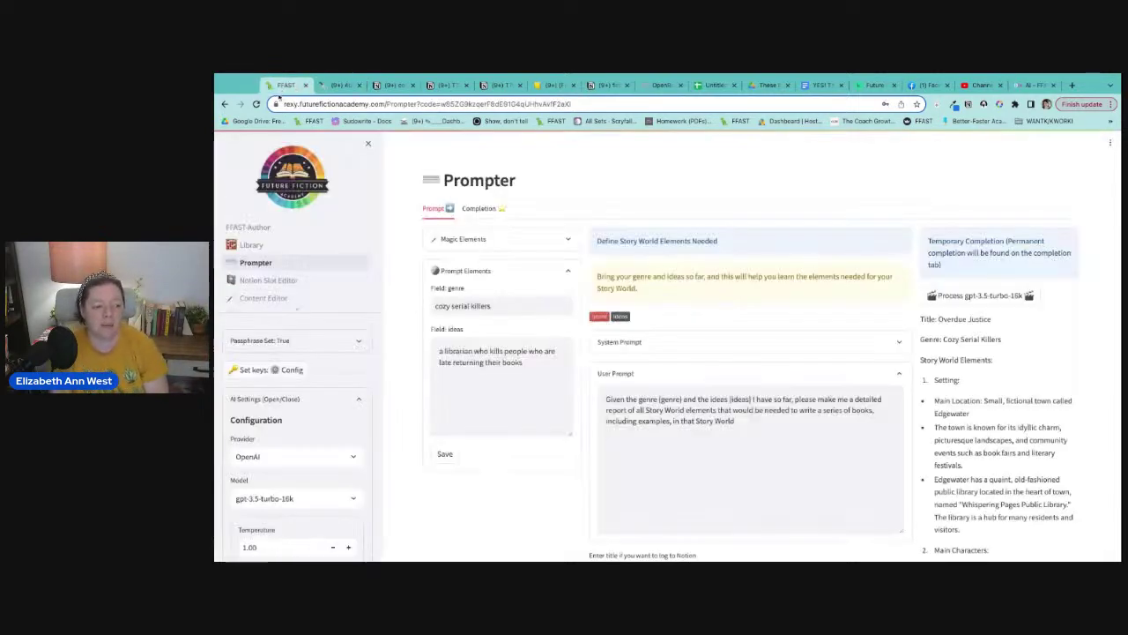
pyautogui.scroll(-1, 334, 250)
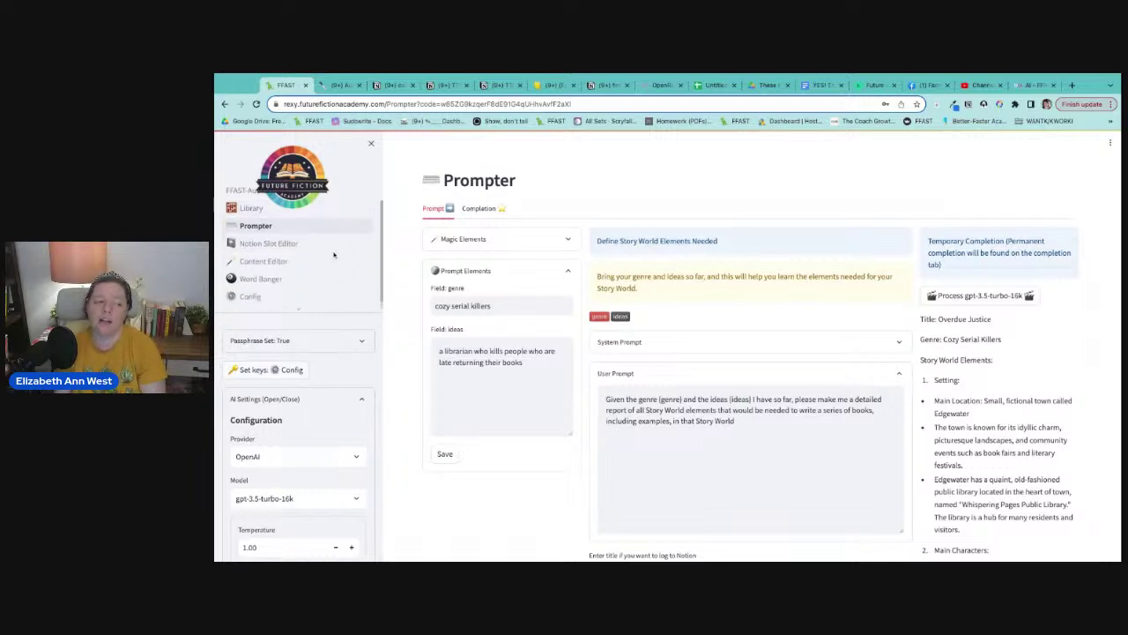
pyautogui.click(281, 370)
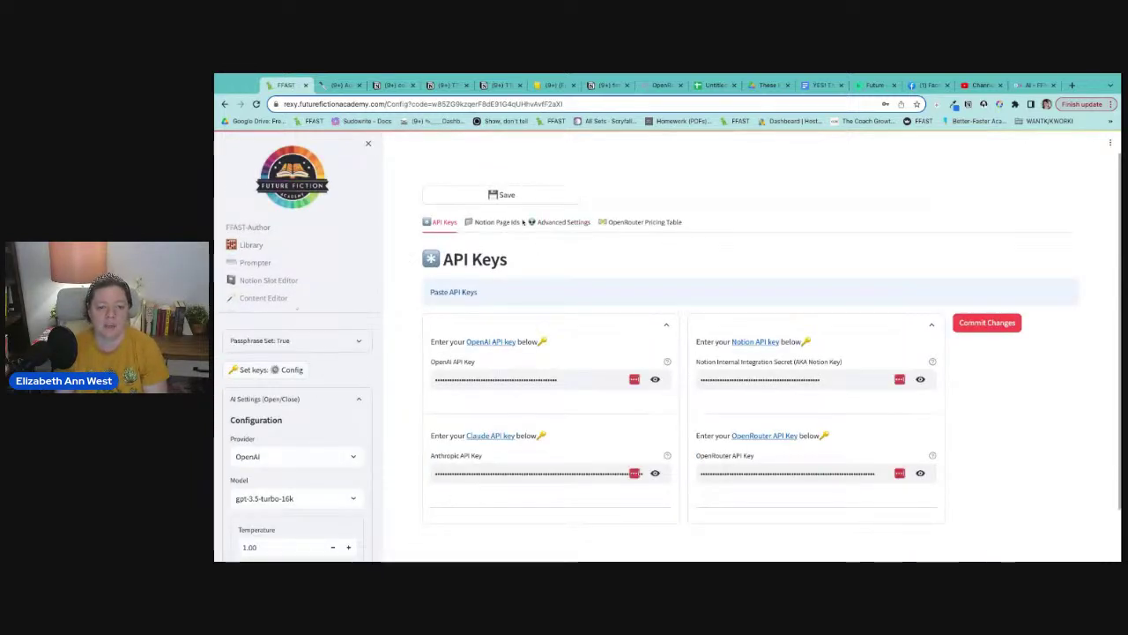
pyautogui.click(533, 225)
pyautogui.doubleClick(470, 346)
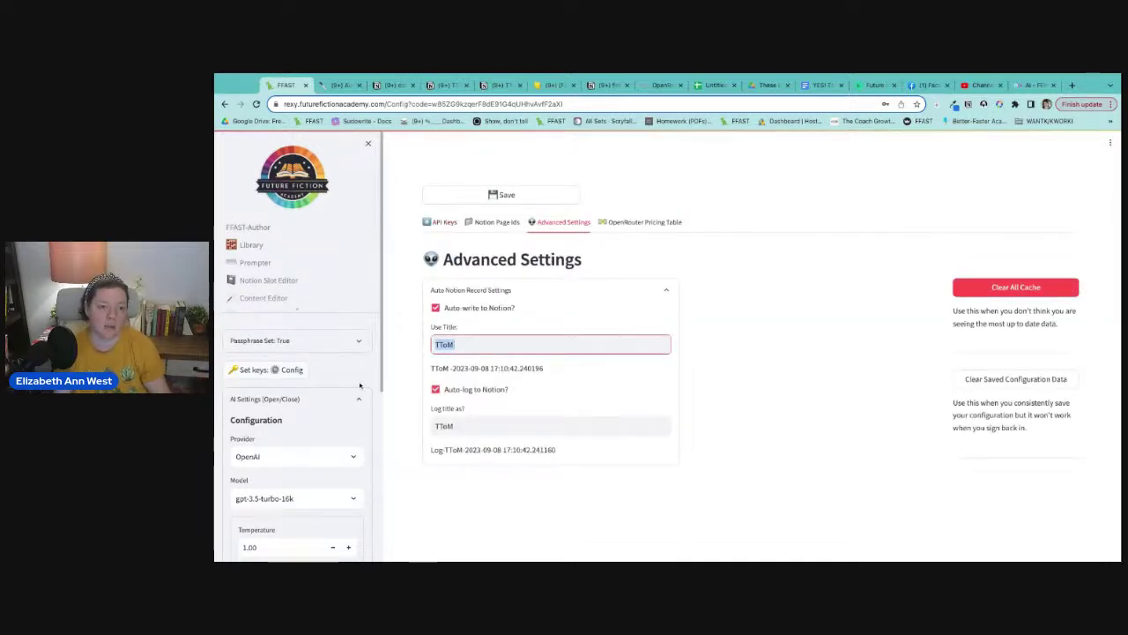
pyautogui.click(498, 345)
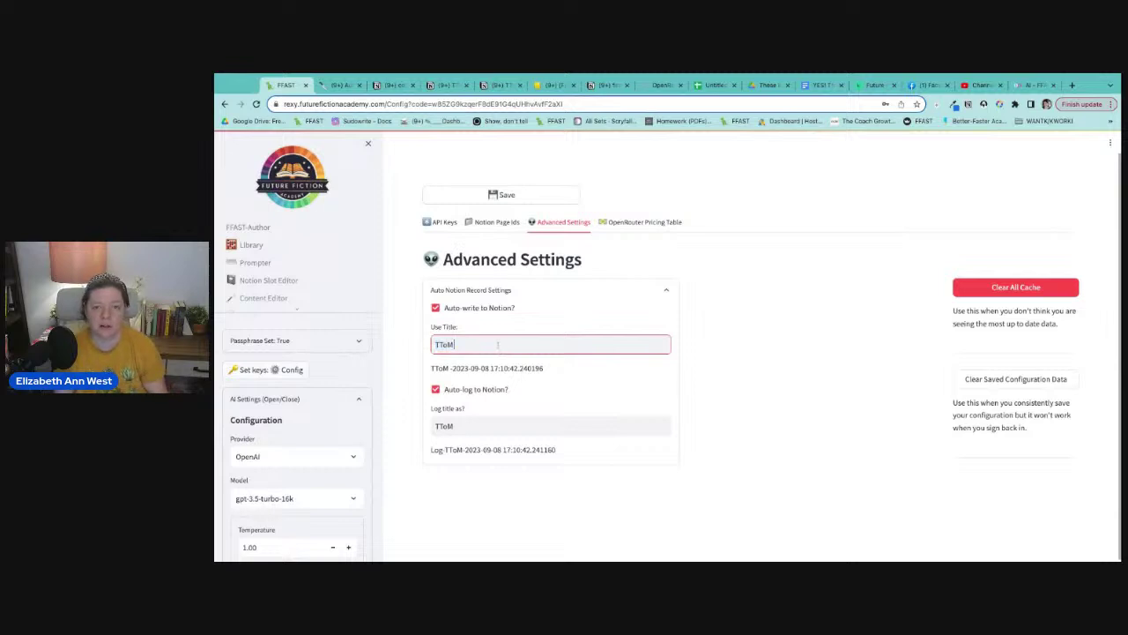
pyautogui.doubleClick(498, 345)
pyautogui.write('Killer Librarian')
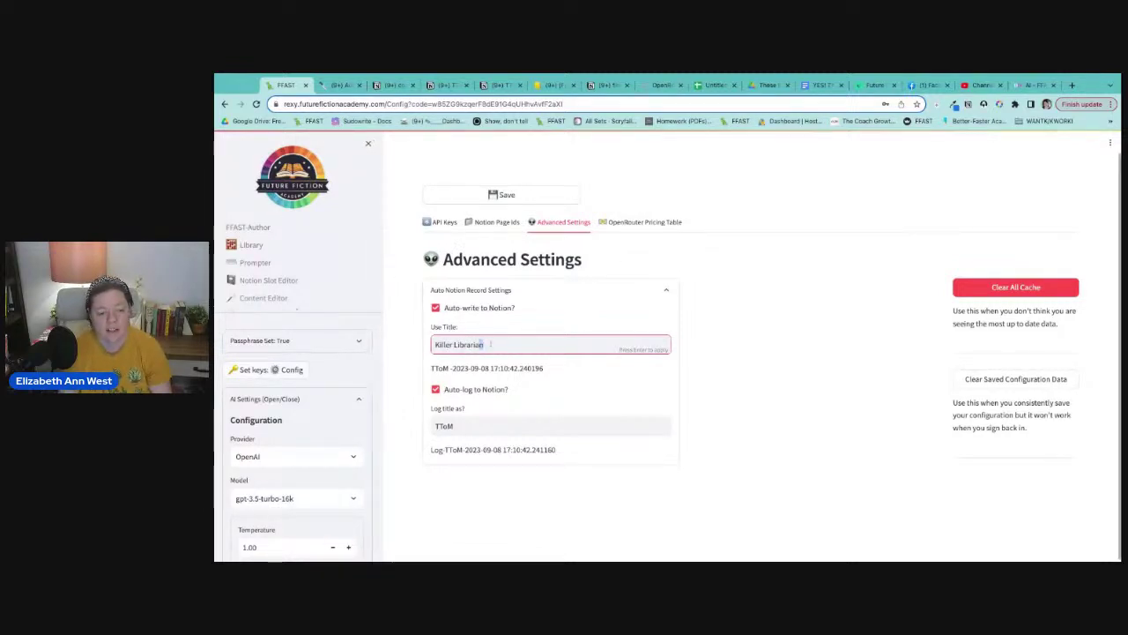
# - Reuse "Killer Librarian" as the auto-log title for Notion and save the configuration
pyautogui.moveTo(490, 344); pyautogui.dragTo(409, 346)
pyautogui.hotkey('ctrl', 'c')
pyautogui.click(470, 427)
pyautogui.hotkey('ctrl', 'a')
pyautogui.hotkey('ctrl', 'v')
pyautogui.click(539, 202)
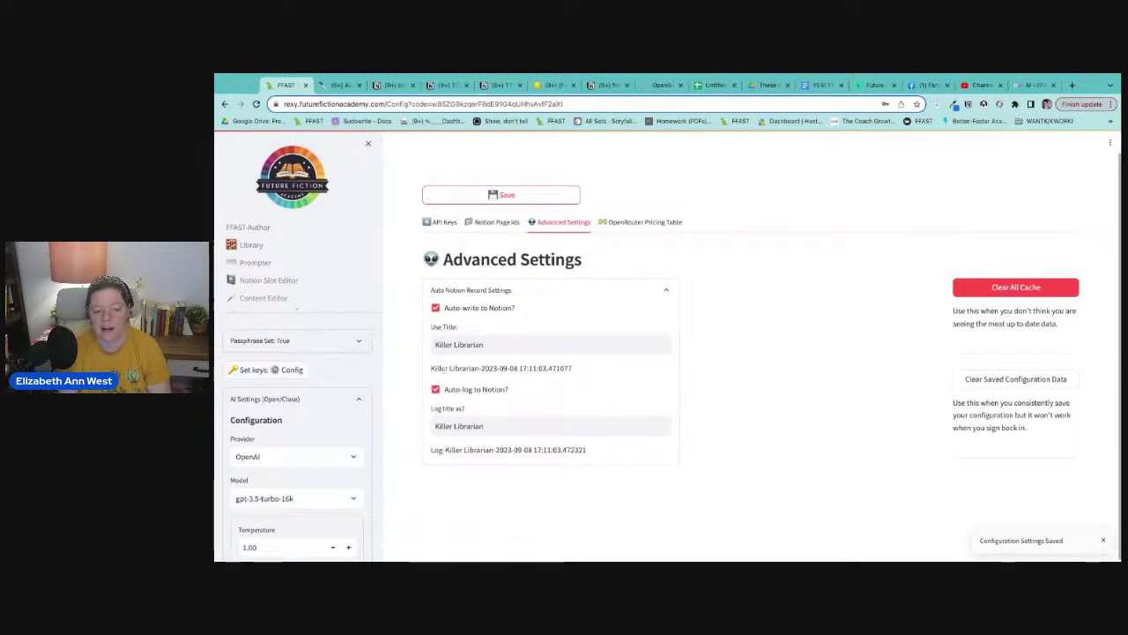
# - Return to the Prompter, review the latest completion and assign it to saved slot s1
pyautogui.click(256, 262)
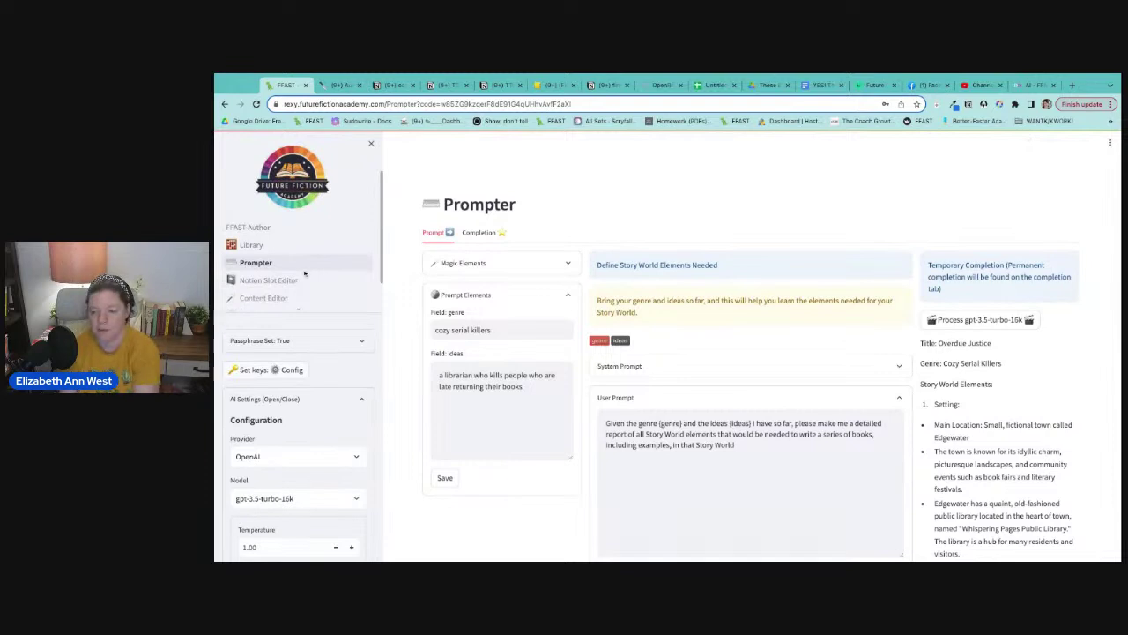
pyautogui.click(481, 233)
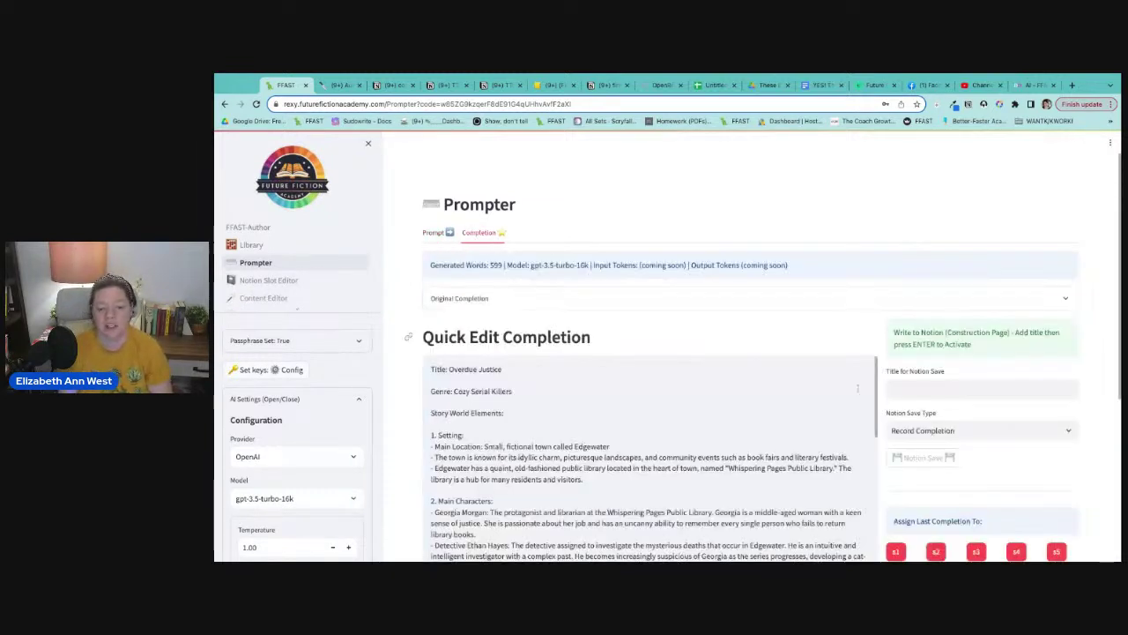
pyautogui.scroll(-10, 785, 431)
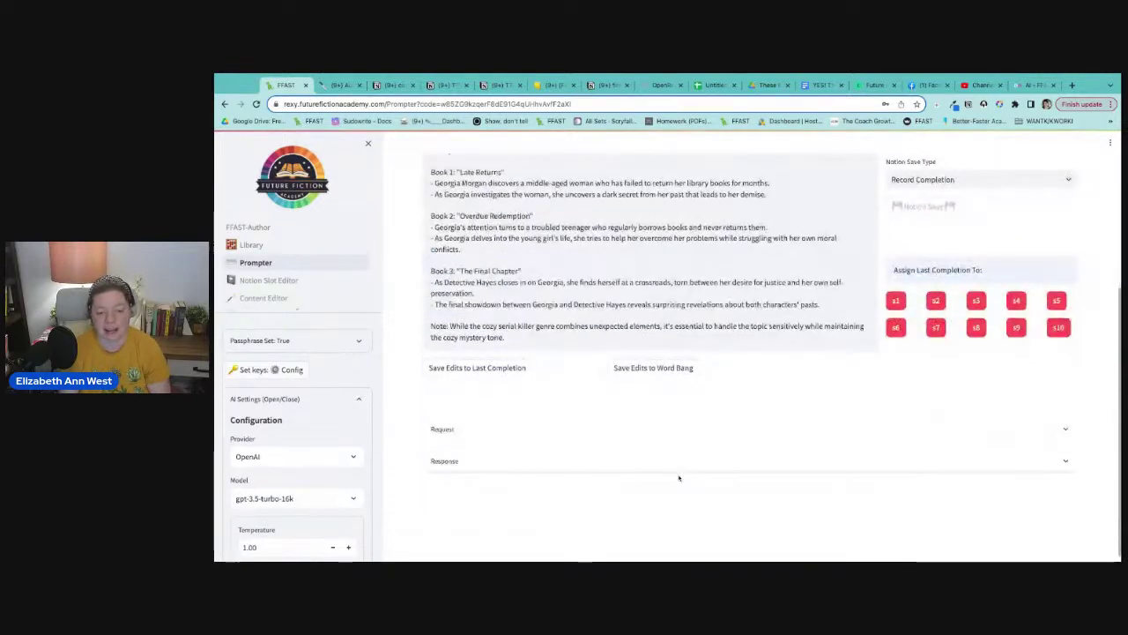
pyautogui.scroll(5, 679, 478)
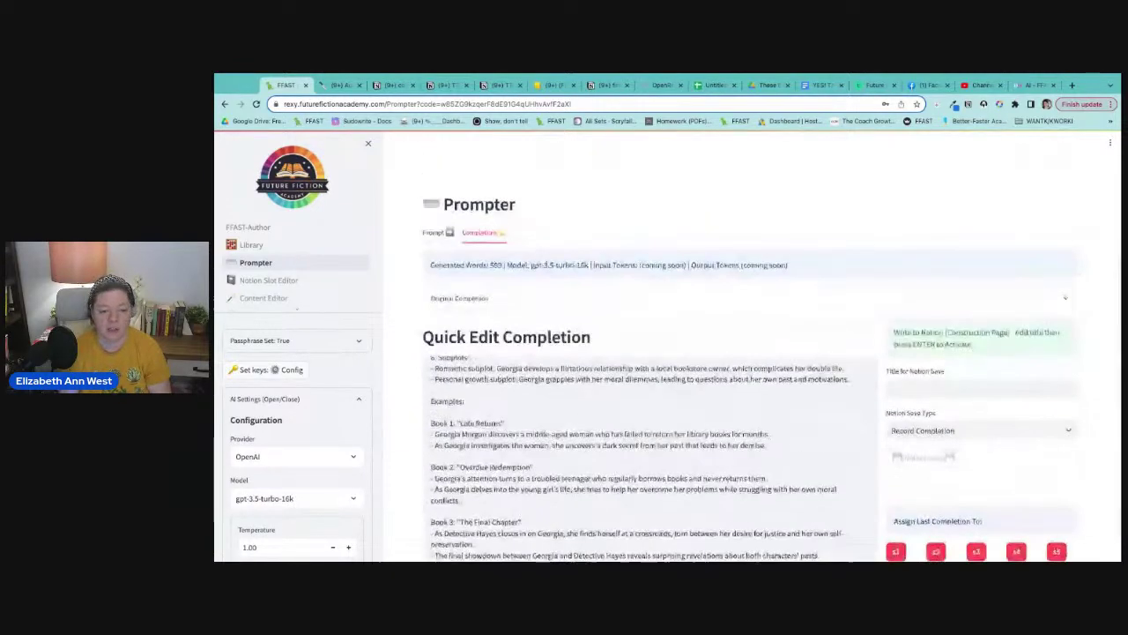
pyautogui.scroll(-2, 667, 370)
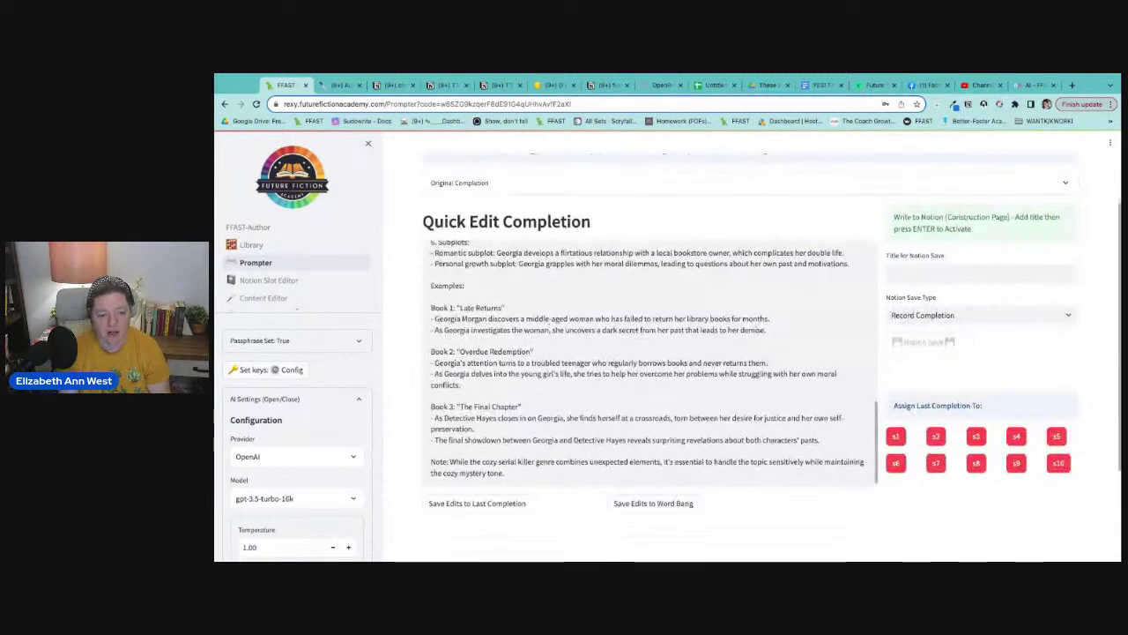
pyautogui.scroll(1, 686, 327)
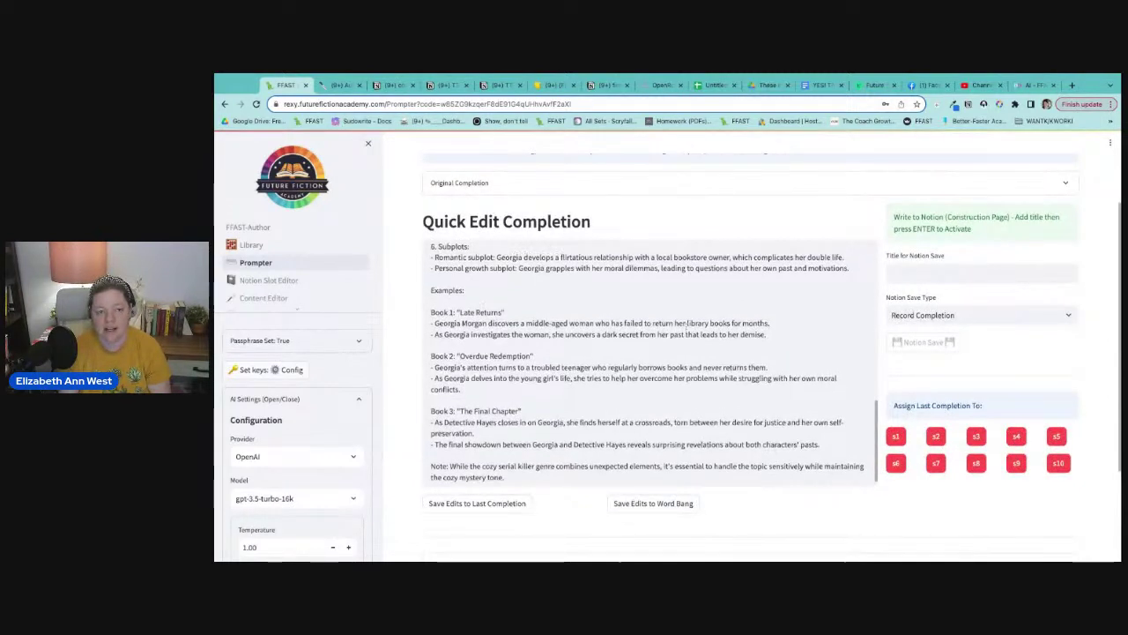
pyautogui.scroll(1, 687, 327)
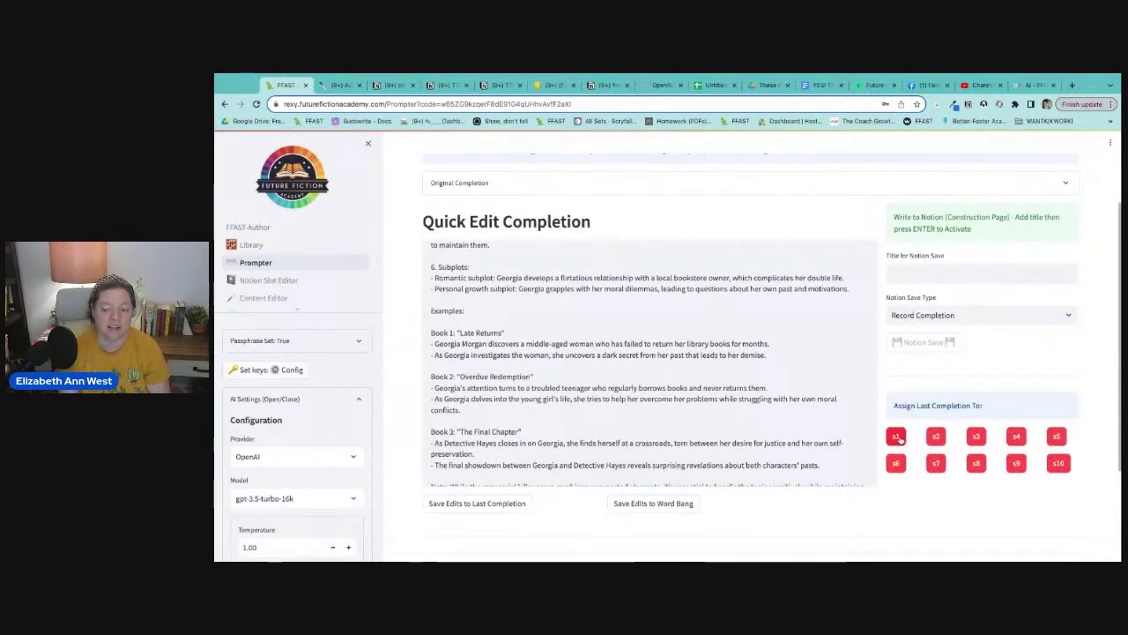
pyautogui.click(899, 439)
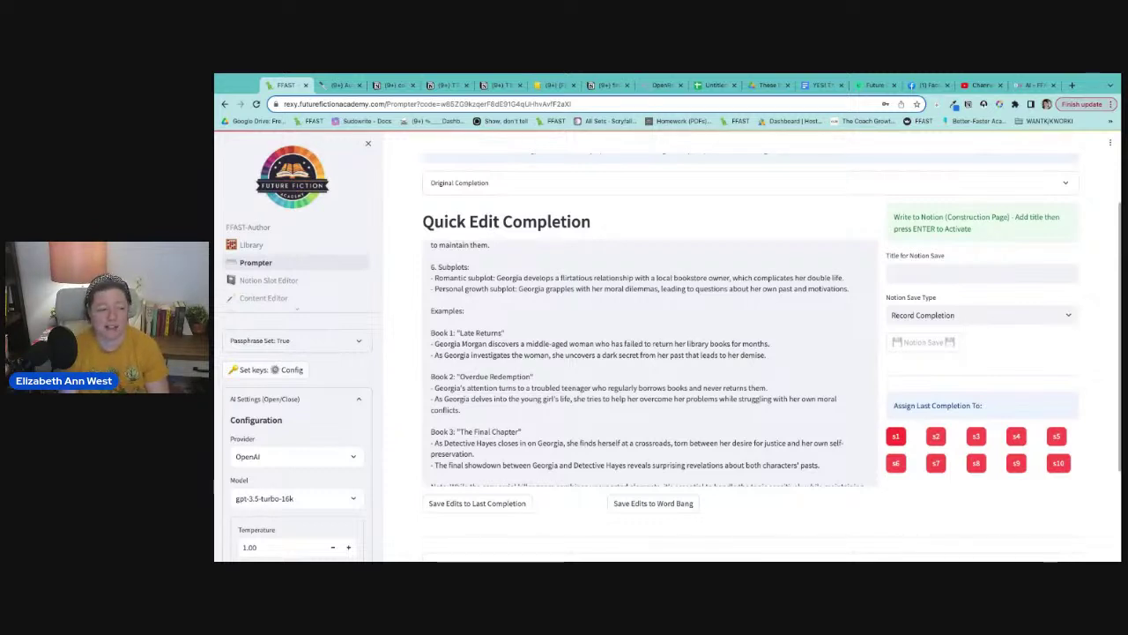
# - Return to the prompt setup and examine the full text of the System Prompt
pyautogui.scroll(3, 414, 225)
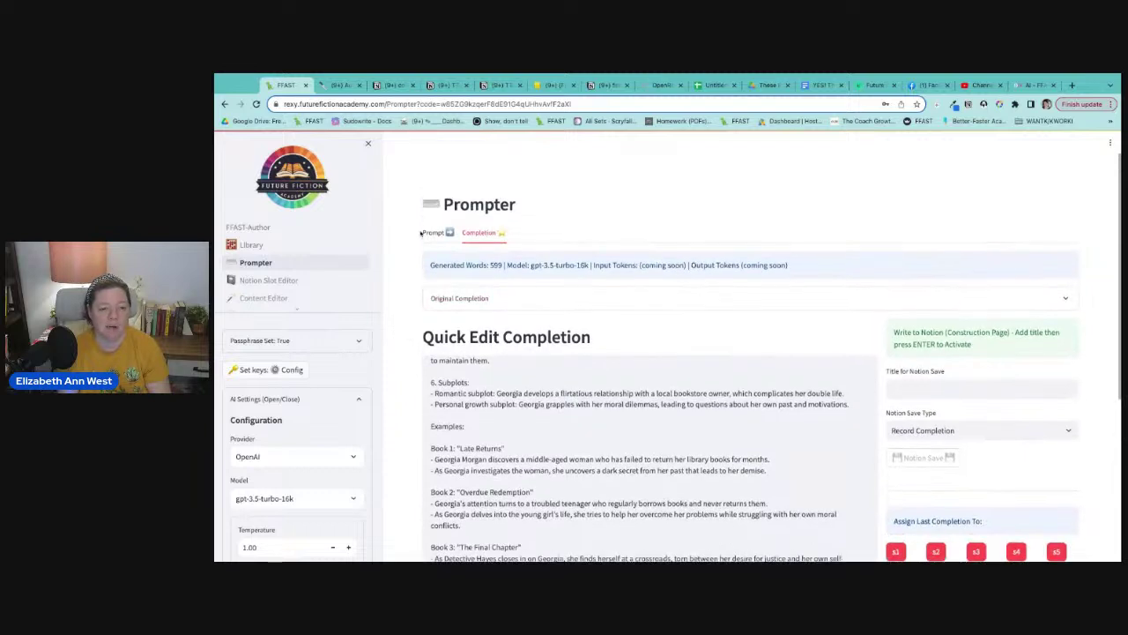
pyautogui.click(431, 232)
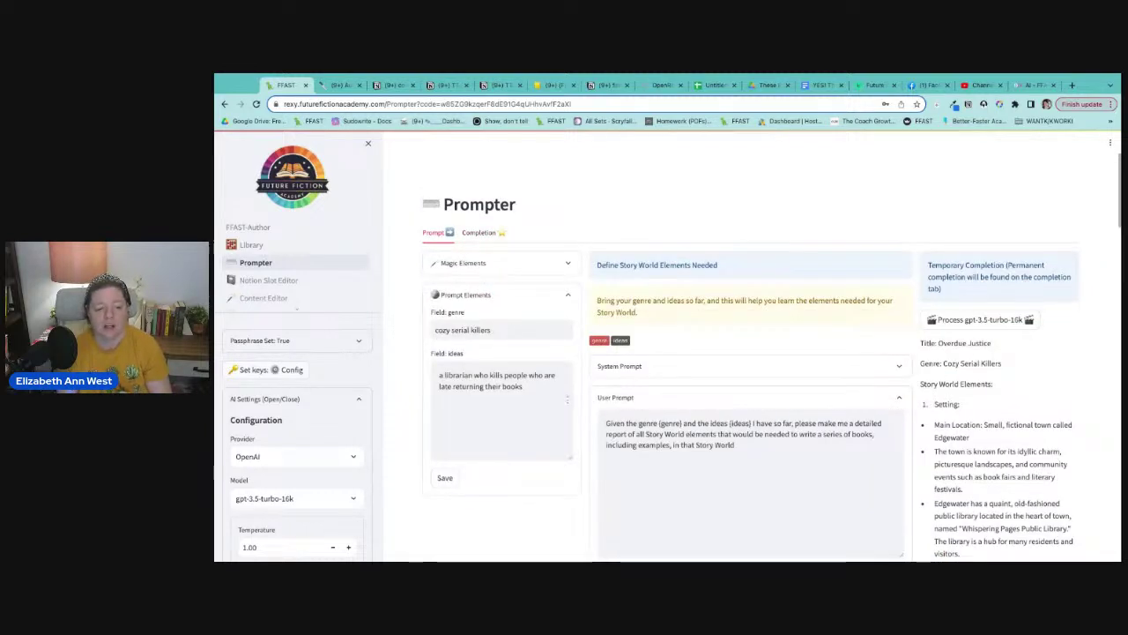
pyautogui.click(670, 370)
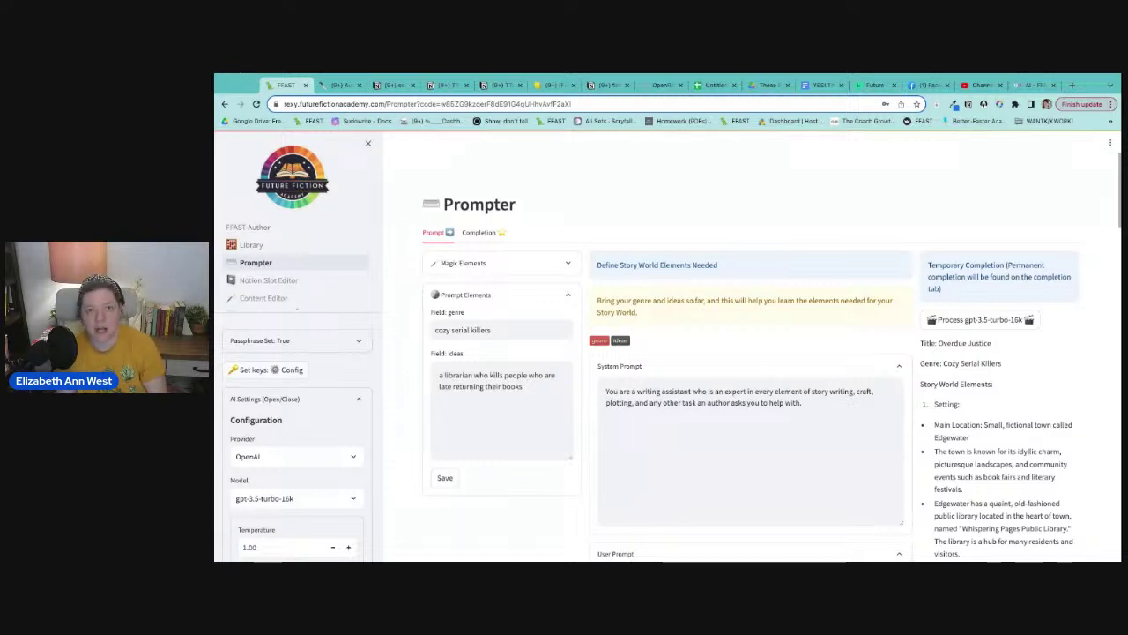
pyautogui.moveTo(809, 418); pyautogui.dragTo(608, 386)
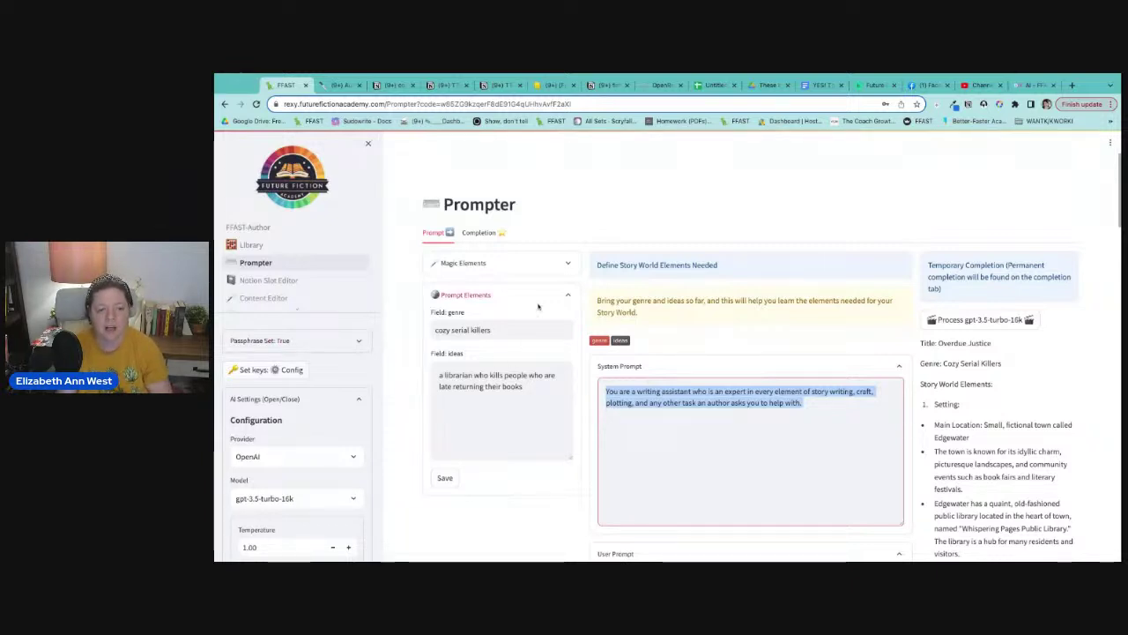
# - Examine the Magic Elements to check the content and placeholder name of the first saved slot
pyautogui.click(556, 264)
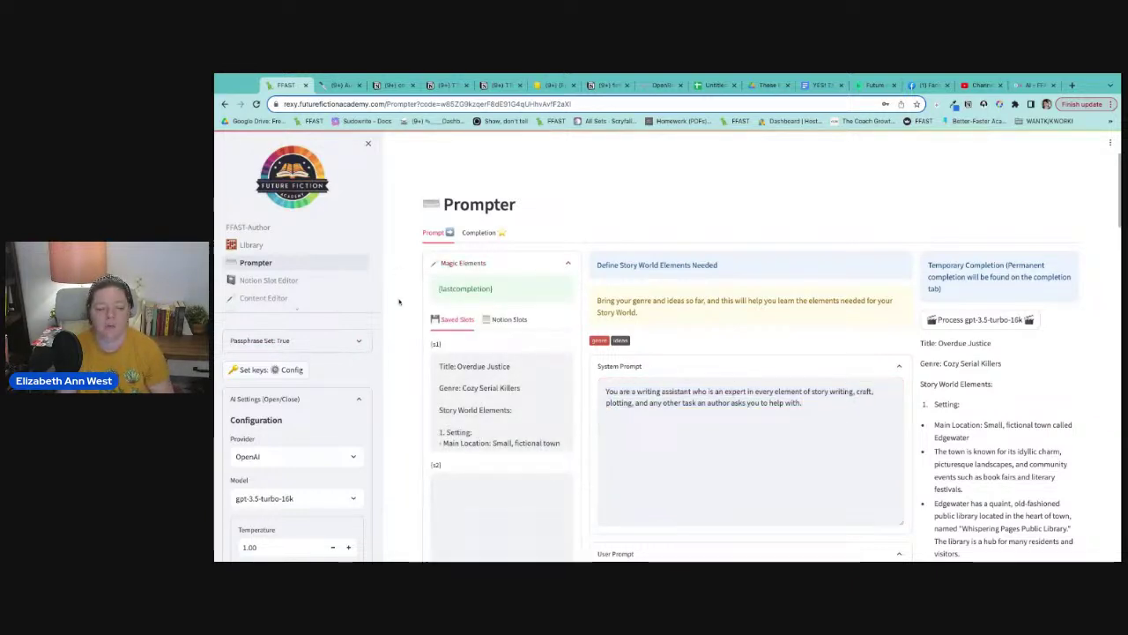
pyautogui.moveTo(439, 363); pyautogui.dragTo(559, 443)
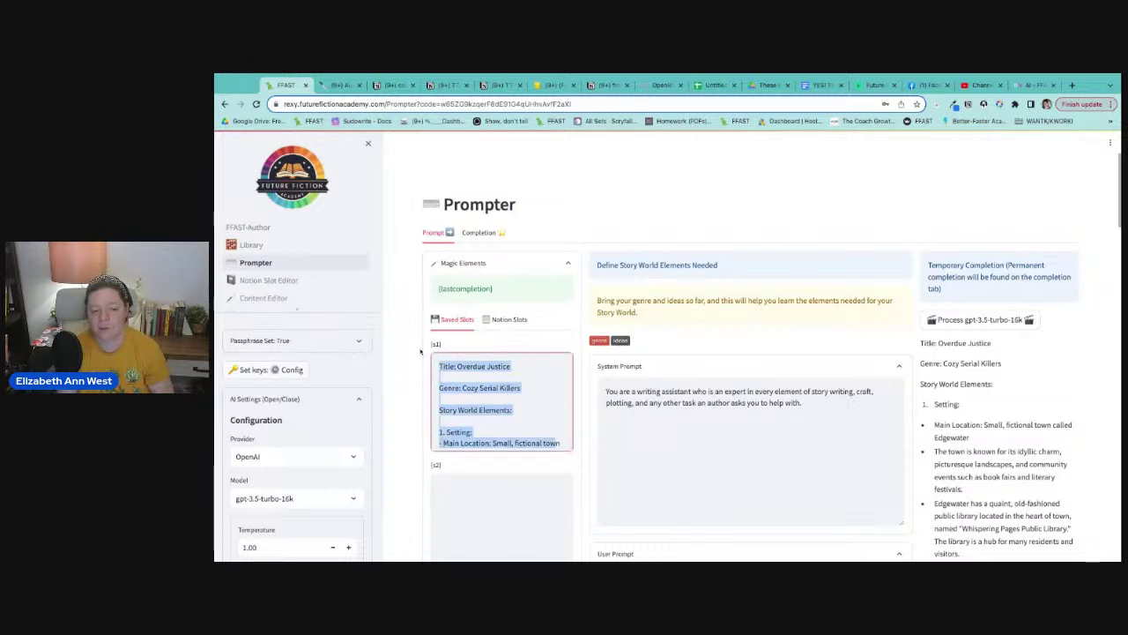
pyautogui.doubleClick(453, 350)
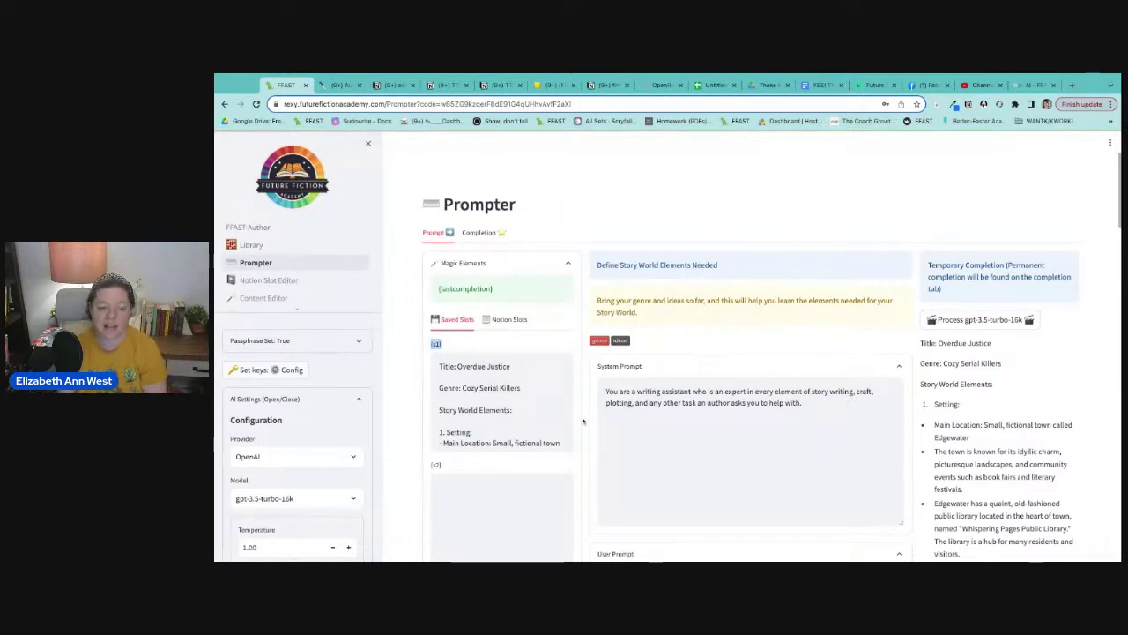
# - Replace the user prompt with "Read {s1}. Make it more specific, including rich details, and set it up for"
pyautogui.scroll(-3, 782, 426)
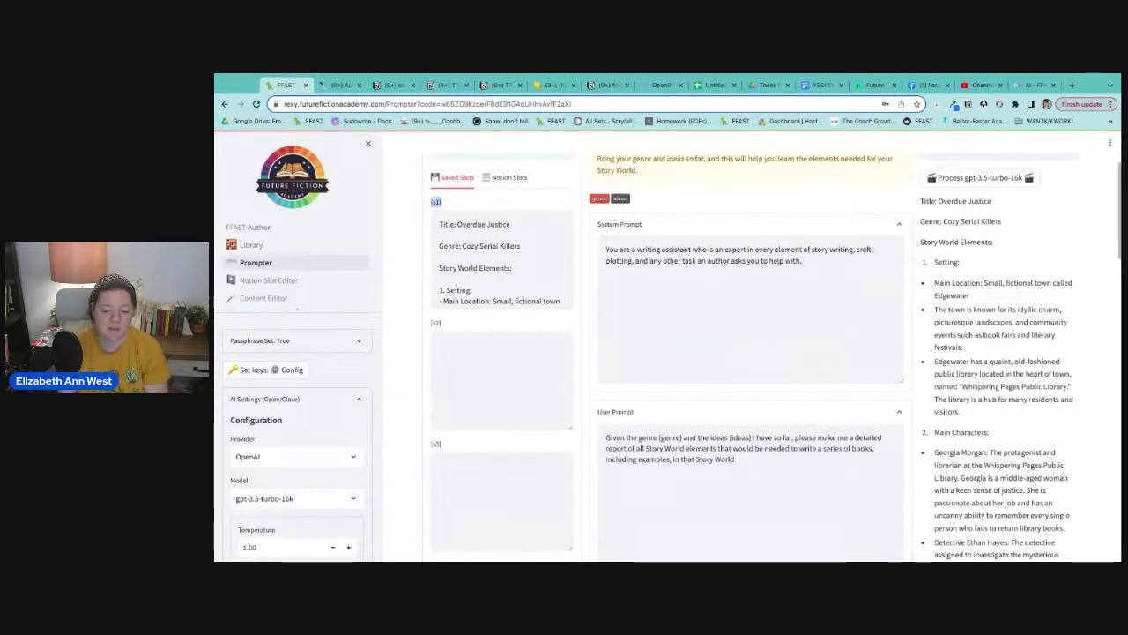
pyautogui.moveTo(849, 451); pyautogui.dragTo(580, 431)
pyautogui.press('BackSpace')
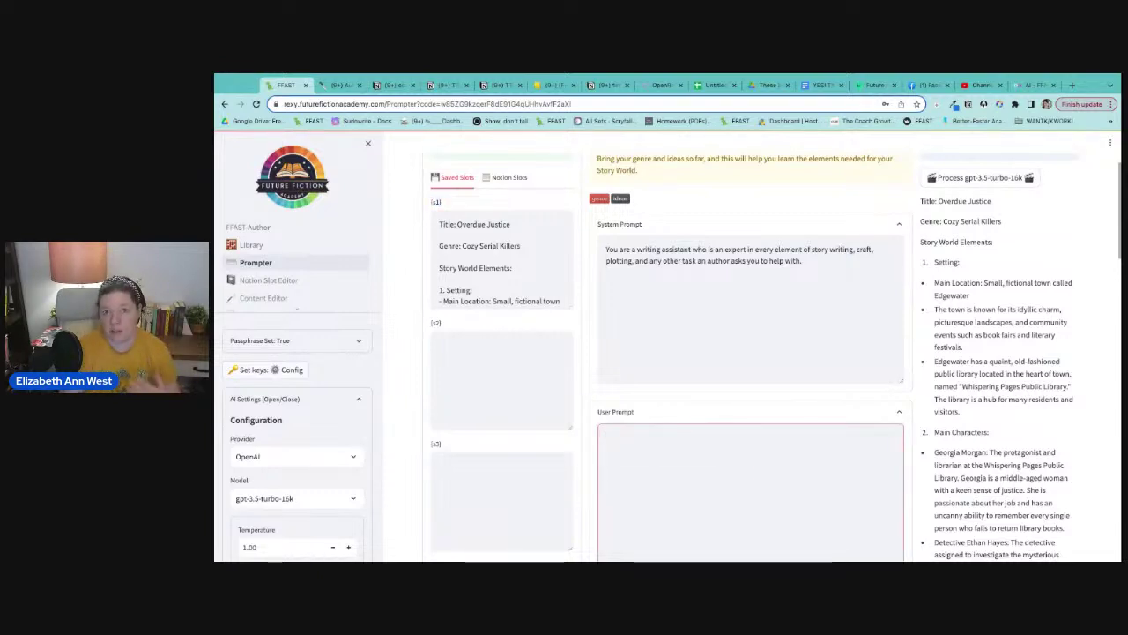
pyautogui.write('Read ')
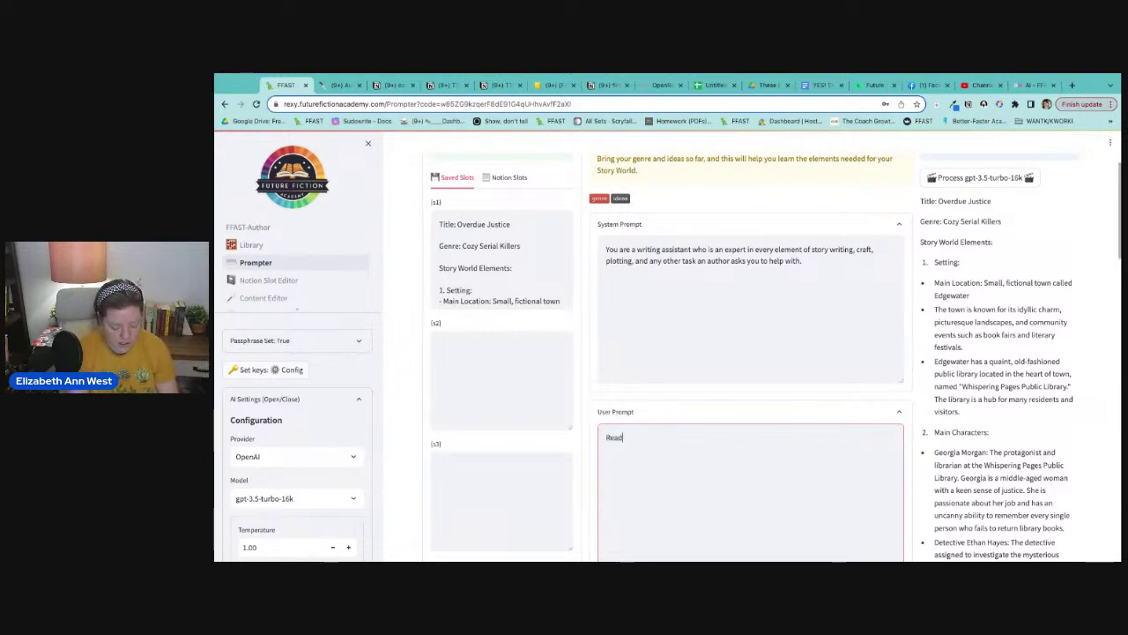
pyautogui.write('[')
pyautogui.write('s')
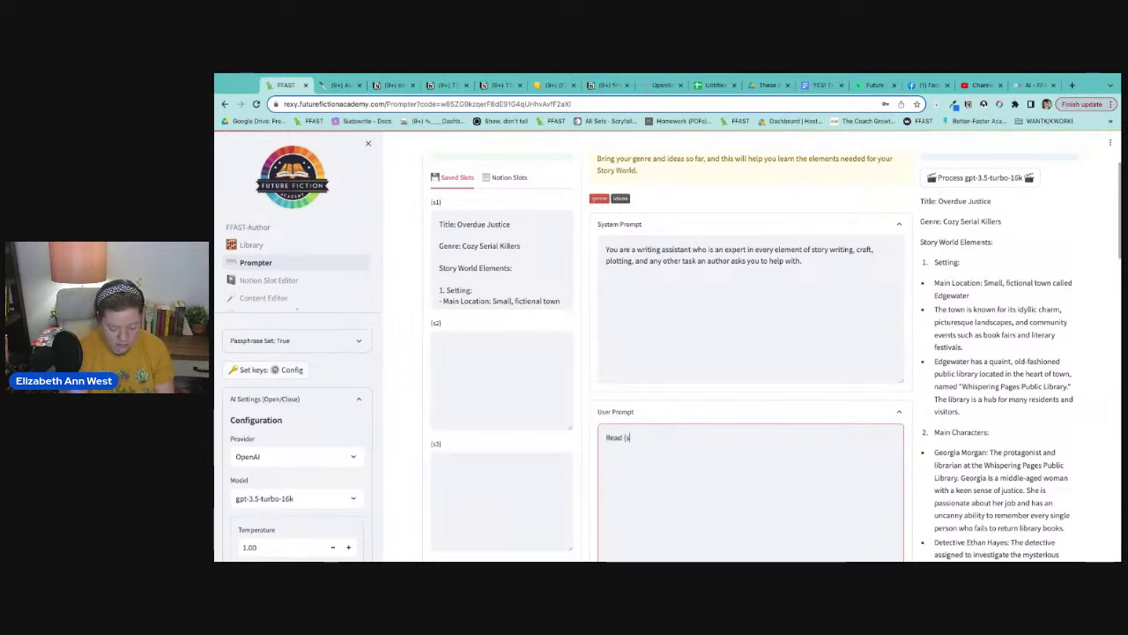
pyautogui.write('1}. Make it more specific, incl')
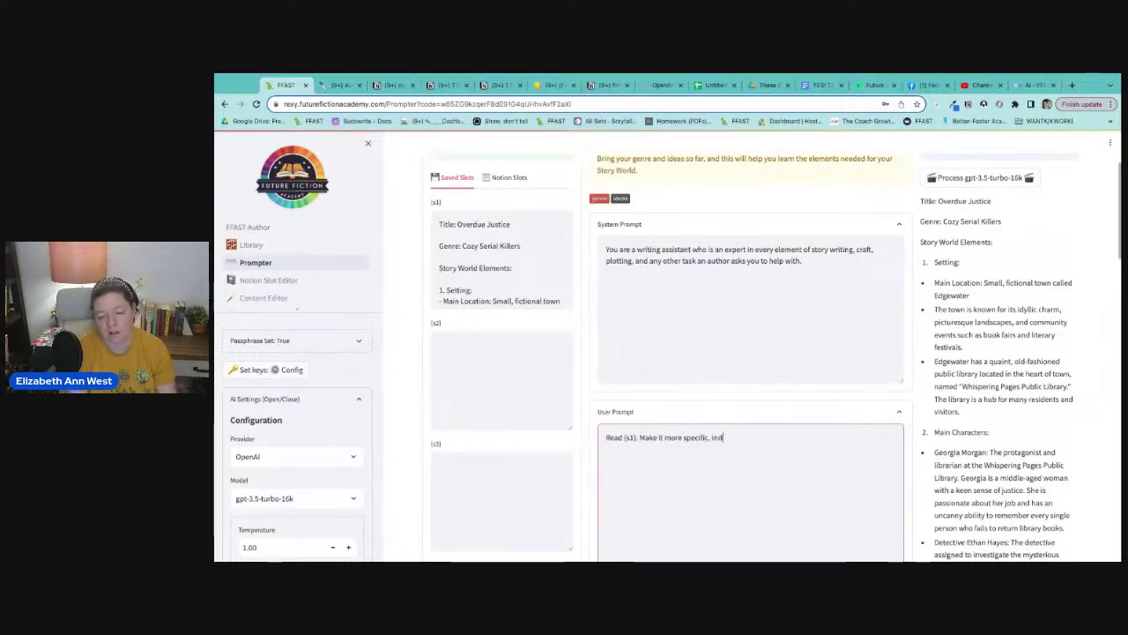
pyautogui.write('uding rich details, and set')
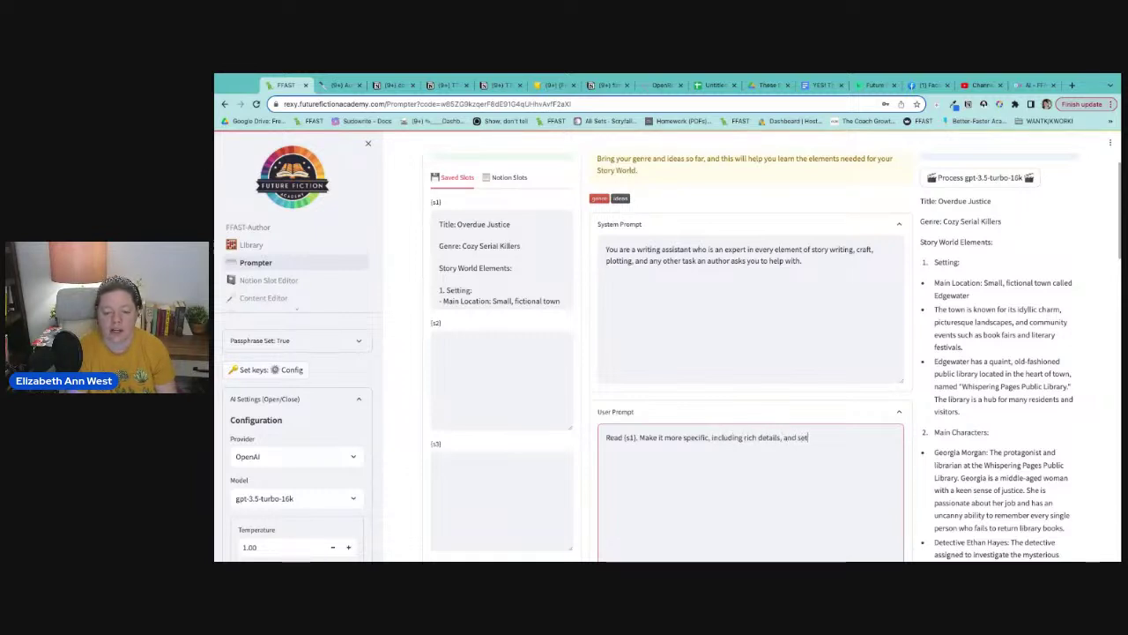
pyautogui.write(' it up for a seri')
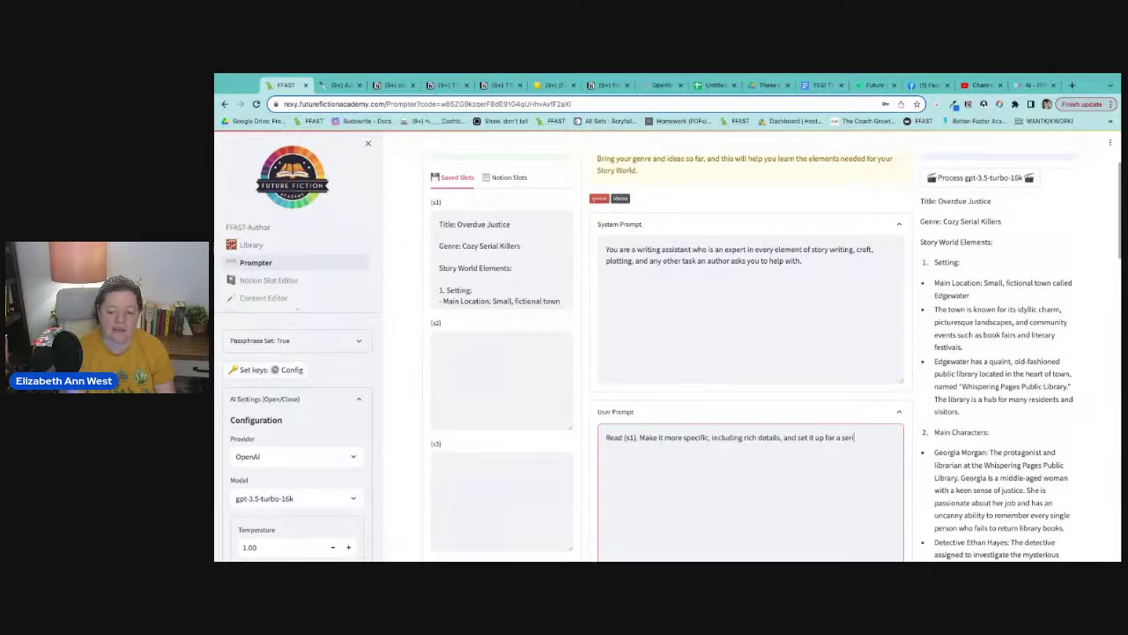
# - Complete the sentence with "serialized fiction of 5 episodes, with each episode ending on a cliffhanger and a story arc that goes across all 5 episodes."
pyautogui.press('BackSpace')
pyautogui.write('serialized fiction of 5 episodes, with each')
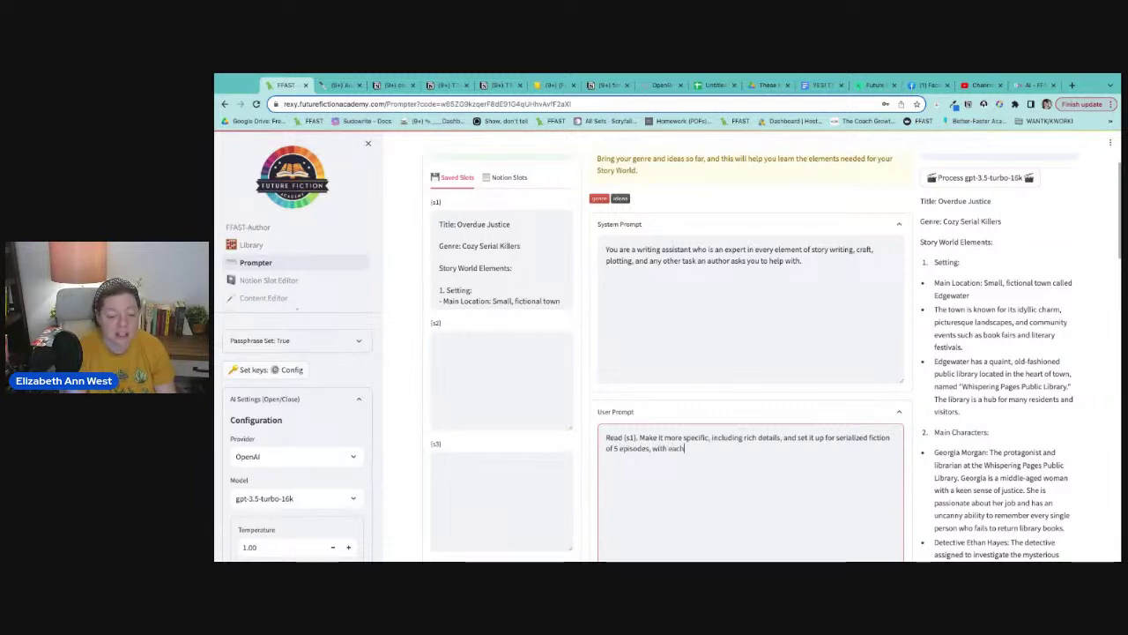
pyautogui.write(' epis')
pyautogui.write('isode ending on a cliffhanger and a story arc that')
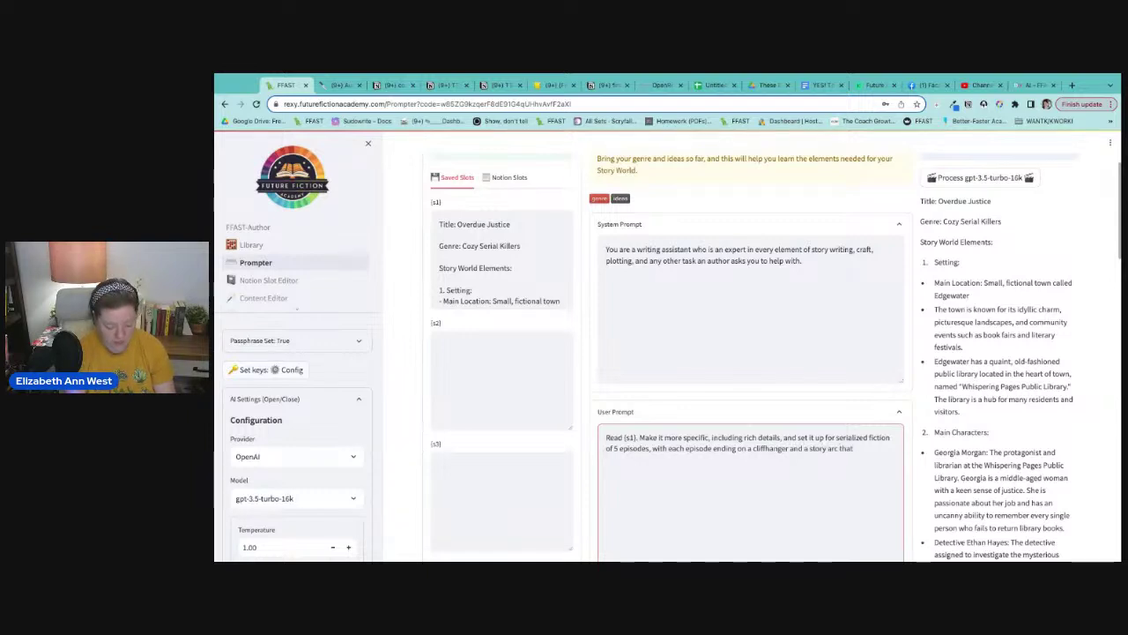
pyautogui.write(' goes a')
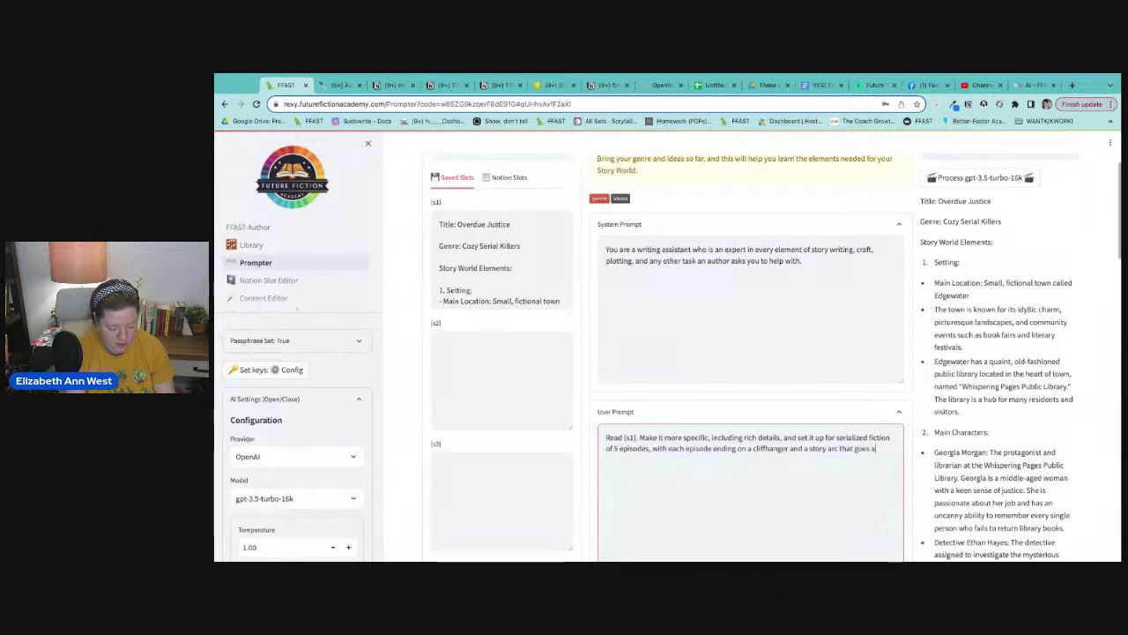
pyautogui.write('cross all 5 episodes.')
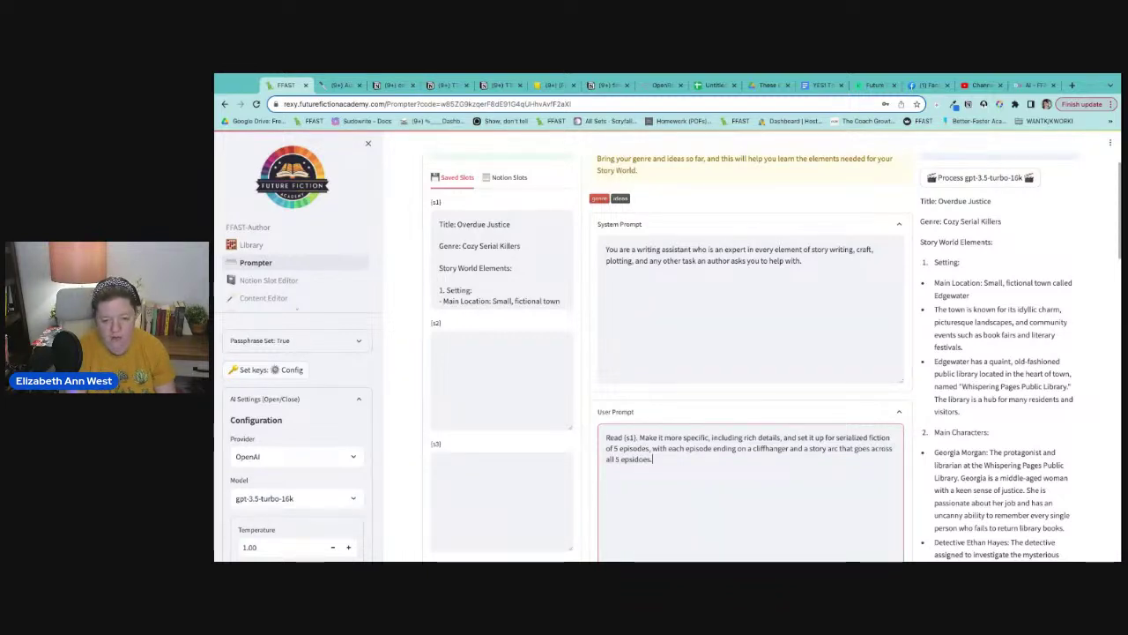
pyautogui.press('BackSpace')
pyautogui.press('BackSpace')
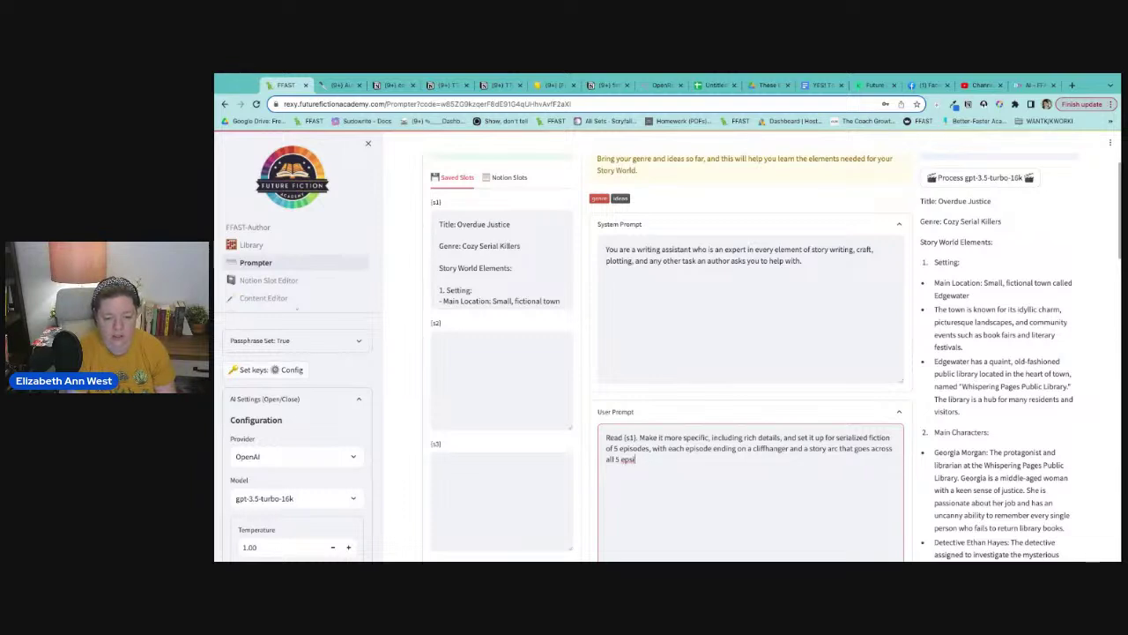
pyautogui.write('isodes.')
# - Start a new paragraph in the user prompt with "And episode is not more than 7 scenes. Each scene"
pyautogui.press('Return')
pyautogui.press('Return')
pyautogui.write('And epsio')
pyautogui.press('BackSpace')
pyautogui.press('BackSpace')
pyautogui.press('BackSpace')
pyautogui.write('isod')
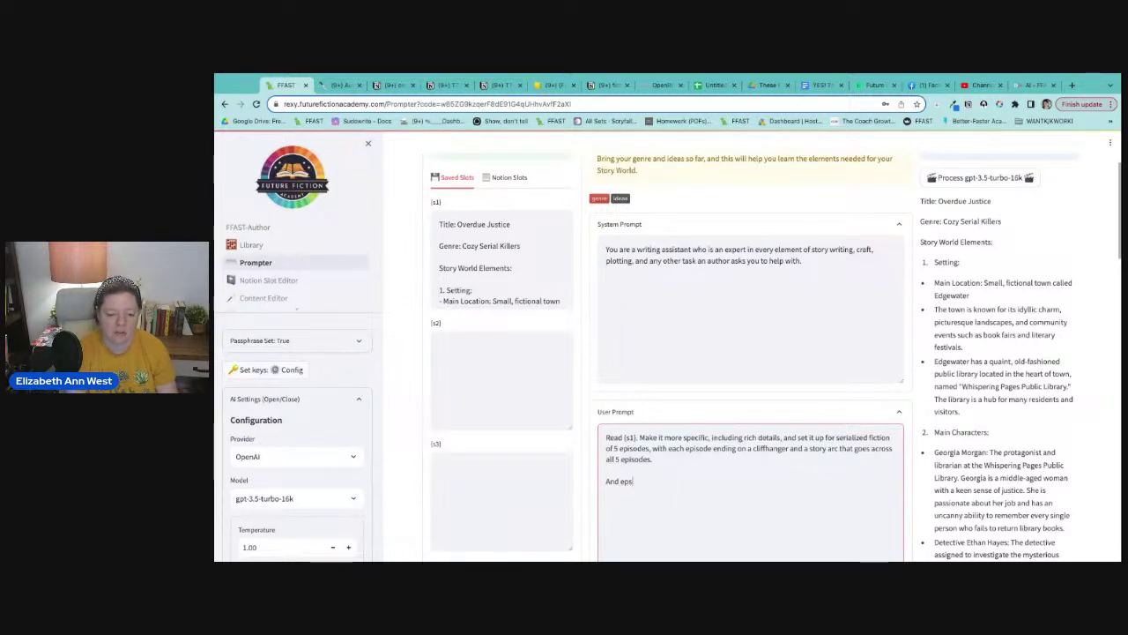
pyautogui.write('e is not')
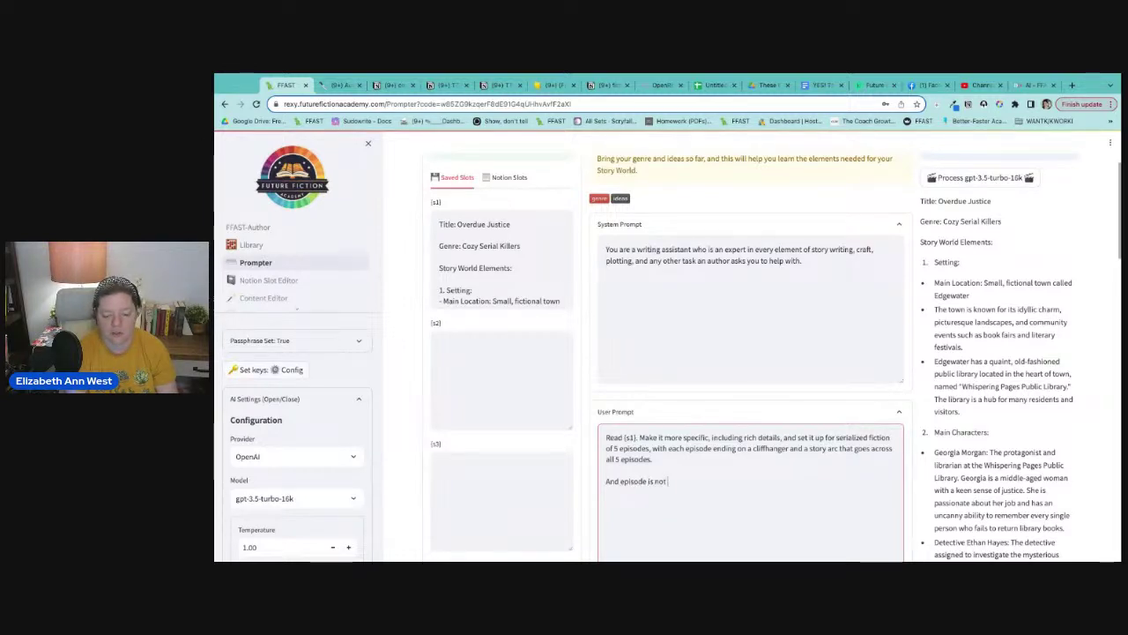
pyautogui.write(' more than 7 scenes. Each sc')
pyautogui.write('ene ')
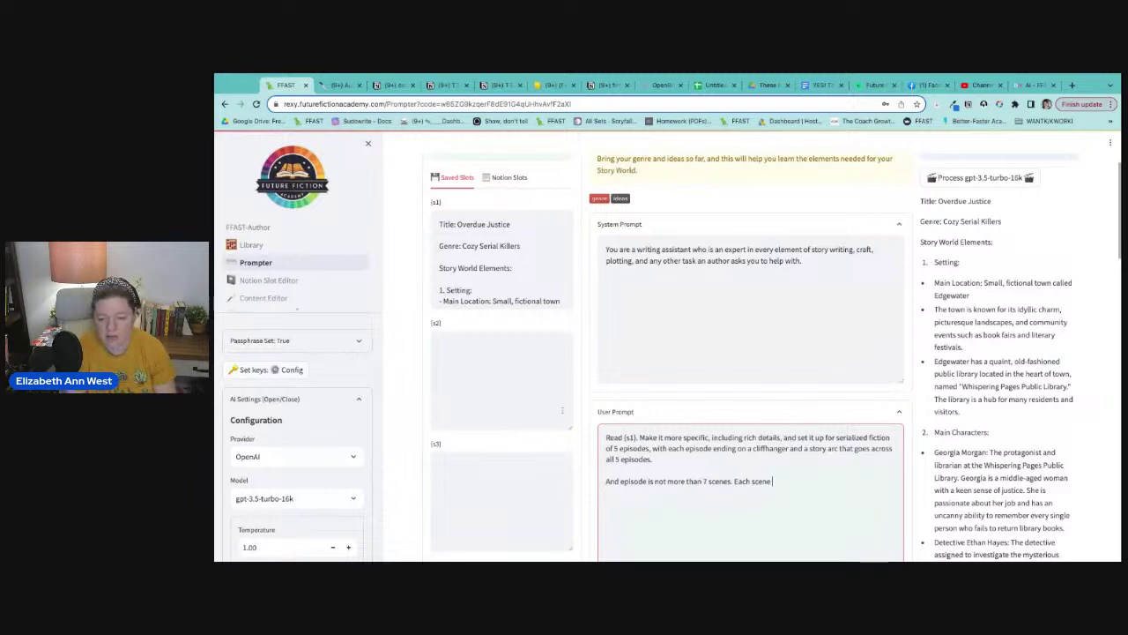
# - Complete the paragraph with "will be about 1,500-2,000. A full episode should be about the length of a novelette."
pyautogui.write('will be about 1')
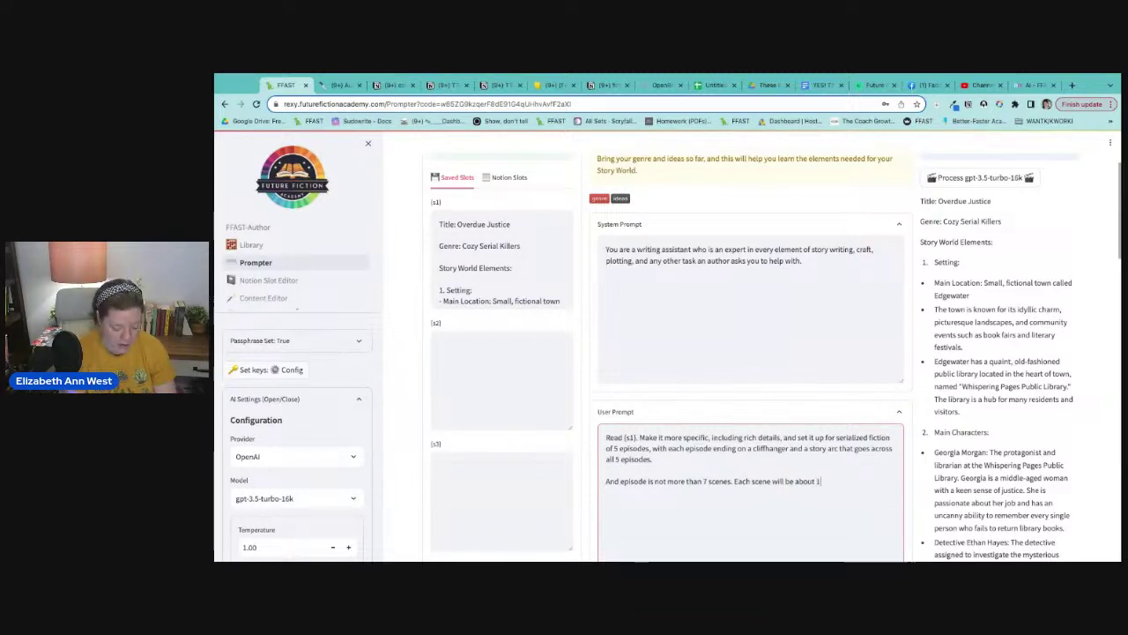
pyautogui.write('500-2,000')
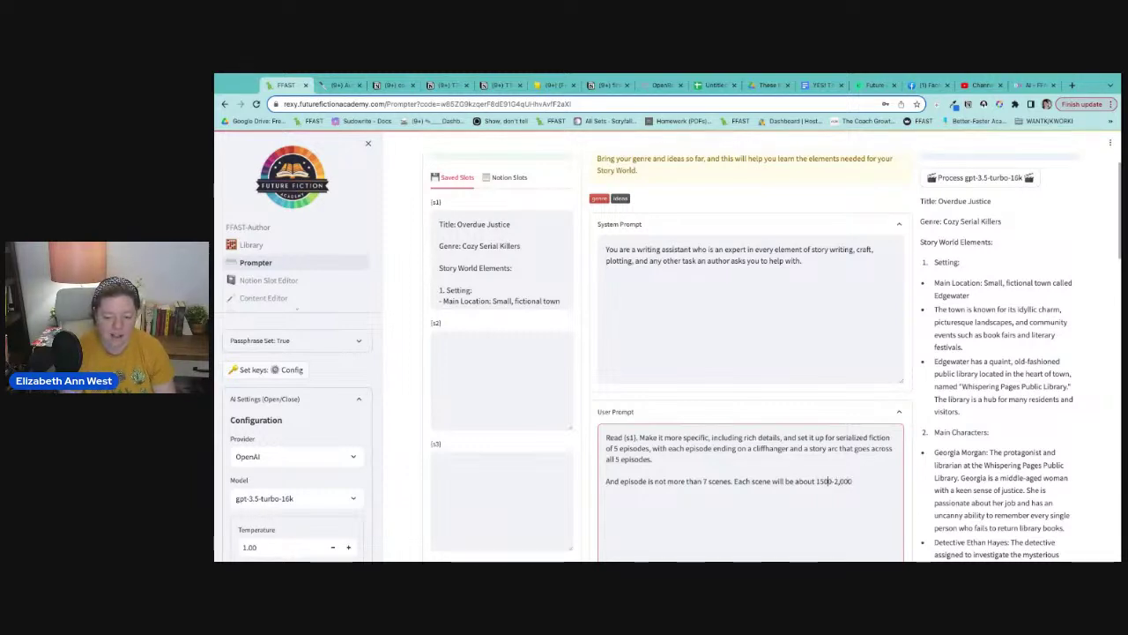
pyautogui.click(818, 480)
pyautogui.write(',000')
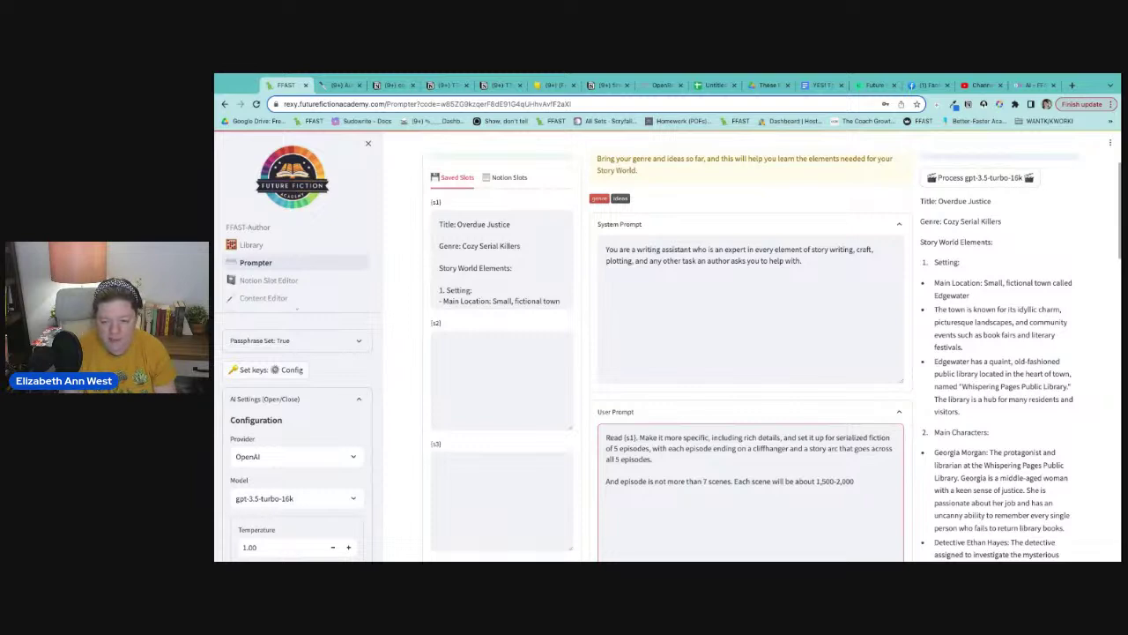
pyautogui.write('.')
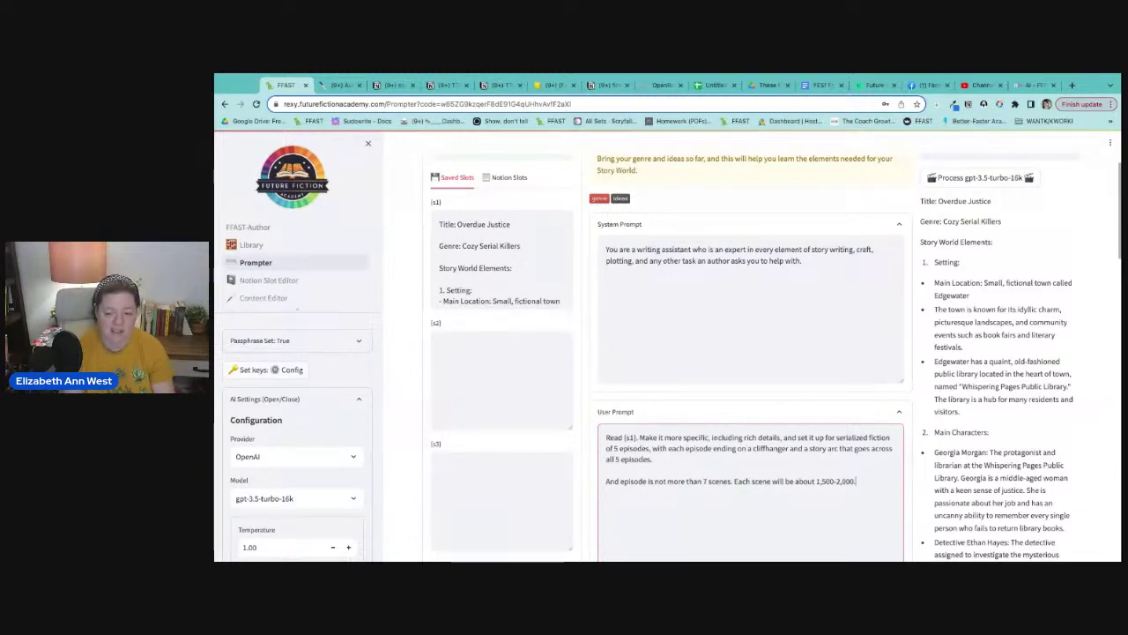
pyautogui.write(' A full episode should be about the length of a novelette.')
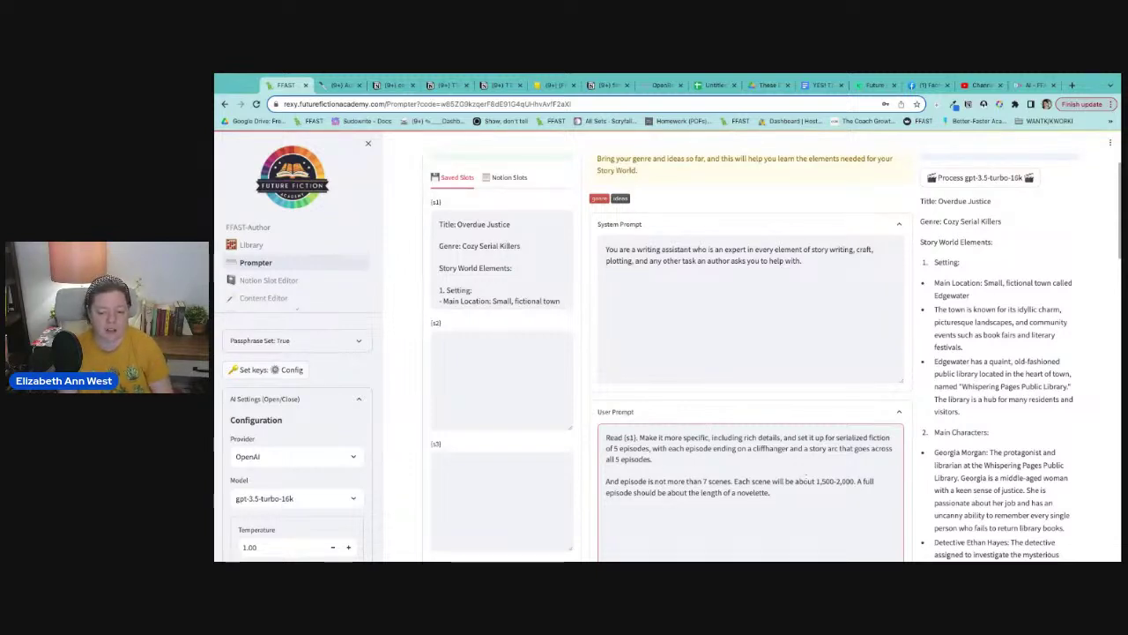
pyautogui.scroll(-1, 758, 459)
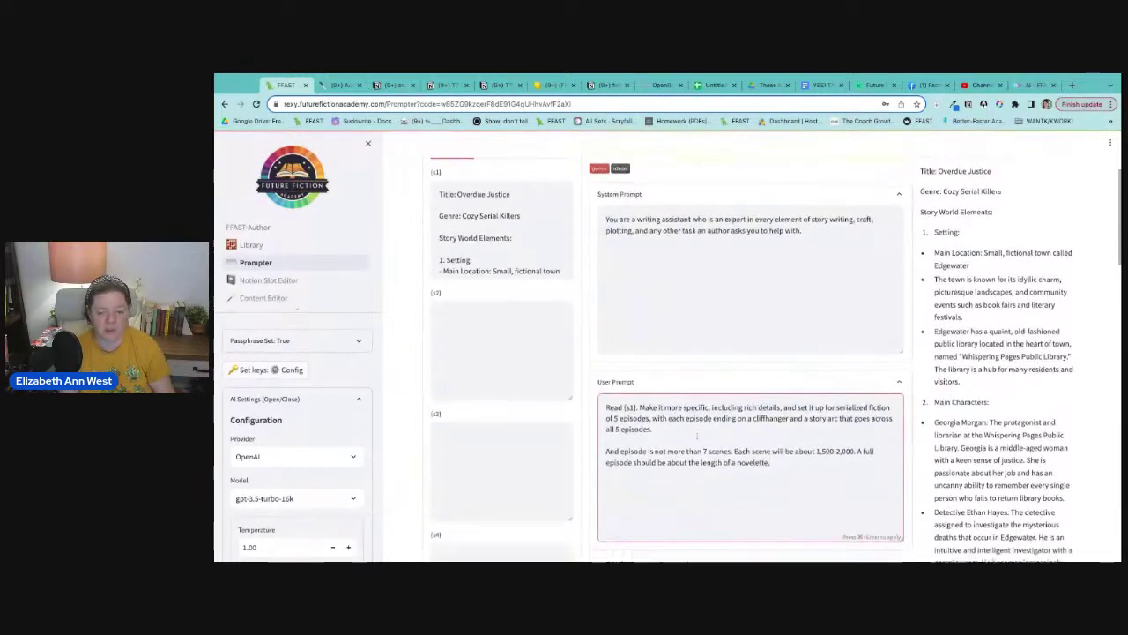
pyautogui.scroll(-3, 697, 437)
pyautogui.click(640, 338)
pyautogui.write('Rewrite it')
pyautogui.press('BackSpace')
pyautogui.press('BackSpace')
pyautogui.press('BackSpace')
pyautogui.press('BackSpace')
pyautogui.press('BackSpace')
pyautogui.press('BackSpace')
pyautogui.press('BackSpace')
pyautogui.press('BackSpace')
pyautogui.press('BackSpace')
pyautogui.press('BackSpace')
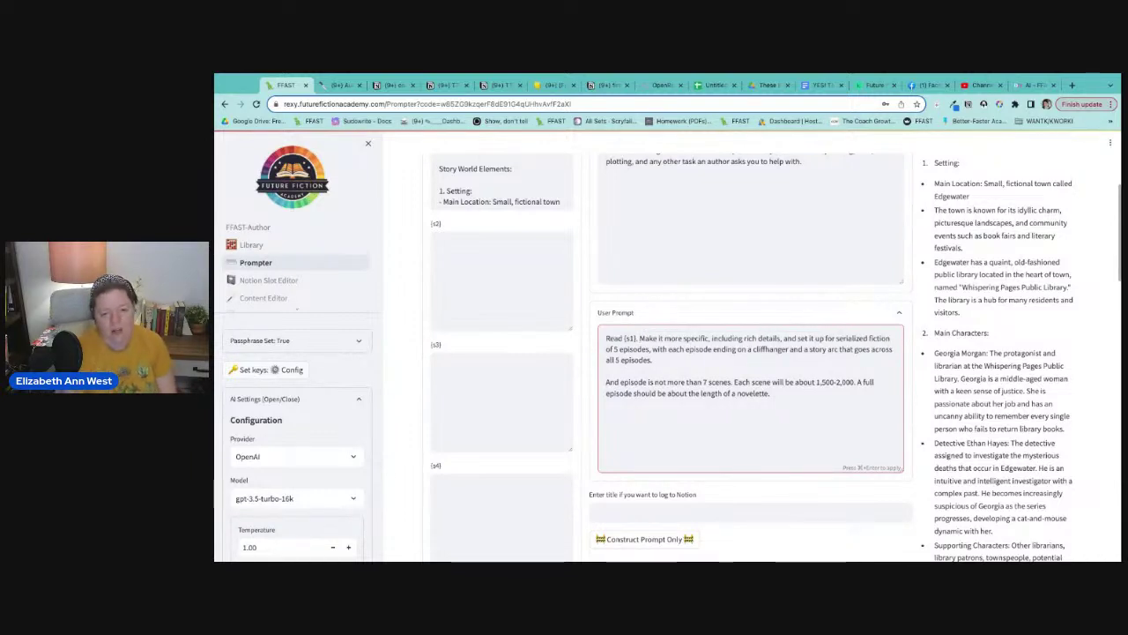
# - Construct the prompt without processing it and examine where the inserted story text meets the instructions
pyautogui.scroll(-3, 784, 497)
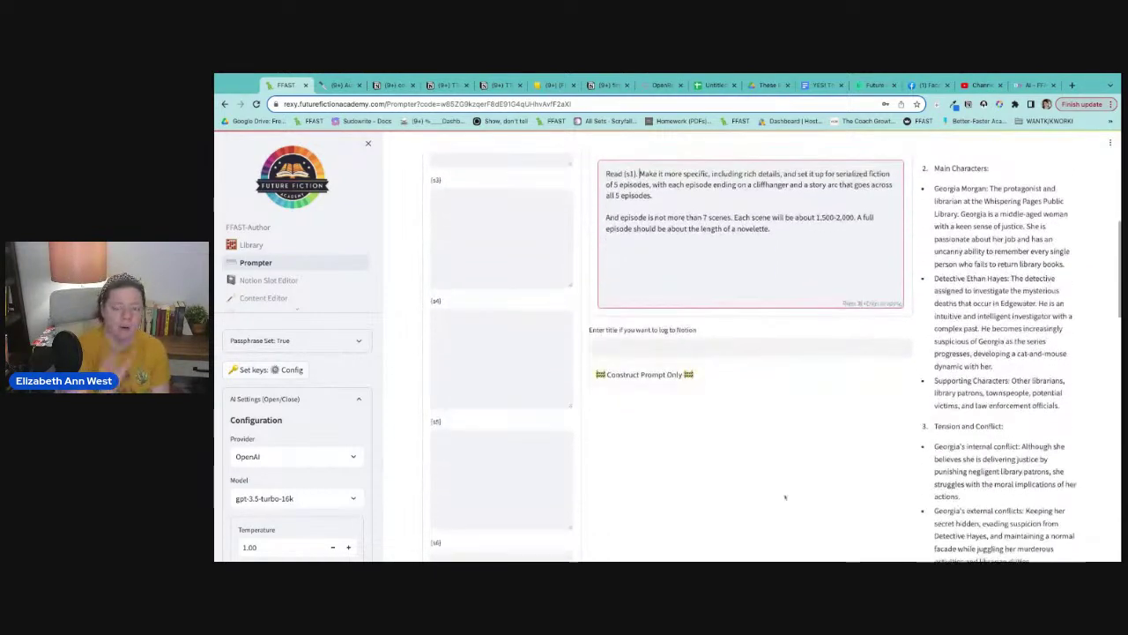
pyautogui.click(664, 376)
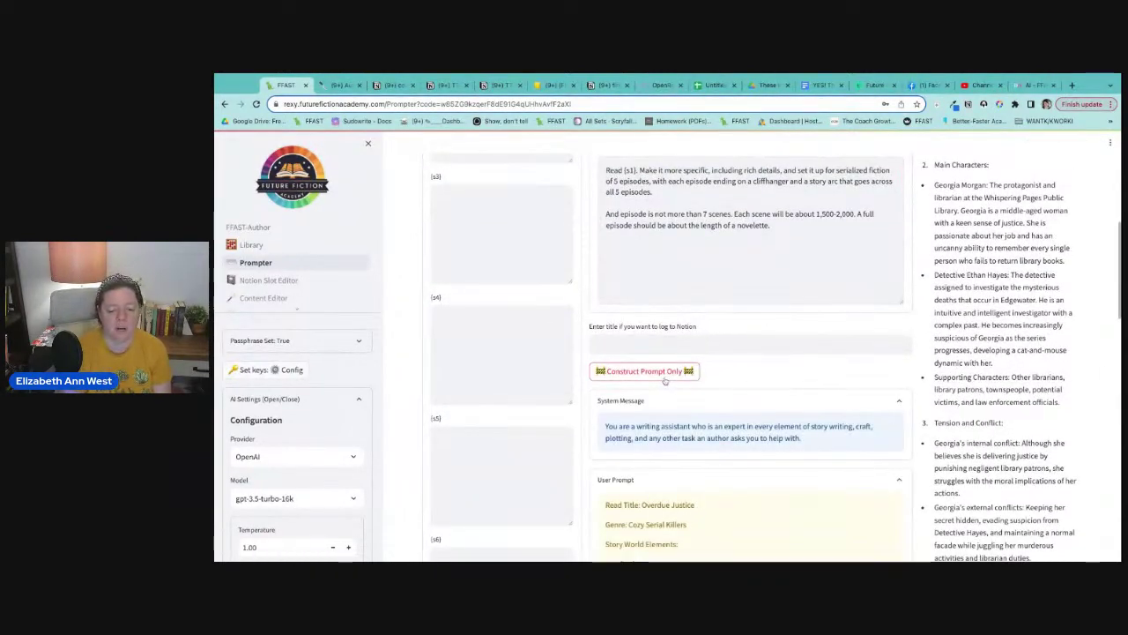
pyautogui.scroll(-4, 781, 402)
pyautogui.scroll(2, 781, 402)
pyautogui.scroll(-8, 712, 442)
pyautogui.scroll(-10, 712, 442)
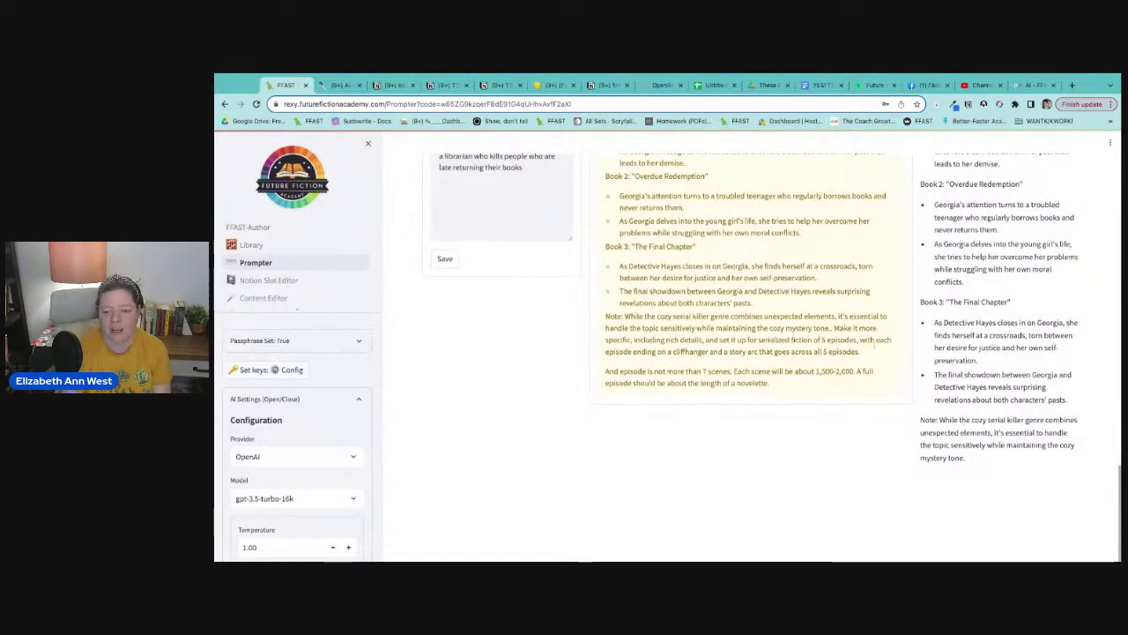
pyautogui.moveTo(854, 328); pyautogui.dragTo(791, 329)
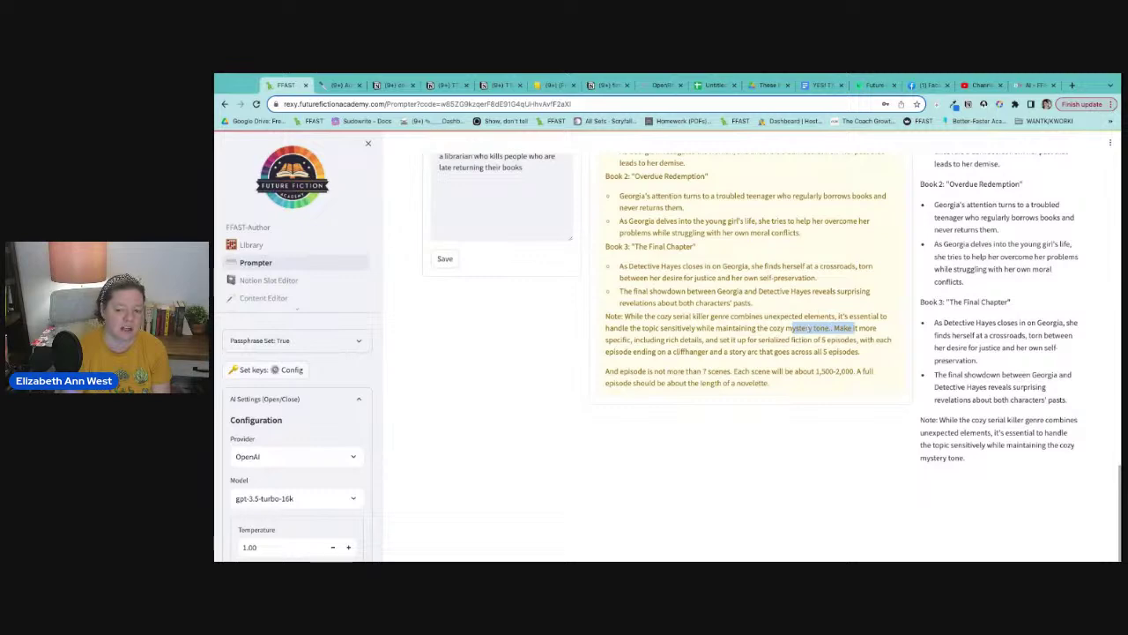
# - Delete the period directly after {s1} in the user prompt
pyautogui.scroll(15, 828, 330)
pyautogui.scroll(-1, 825, 333)
pyautogui.click(638, 451)
pyautogui.press('BackSpace')
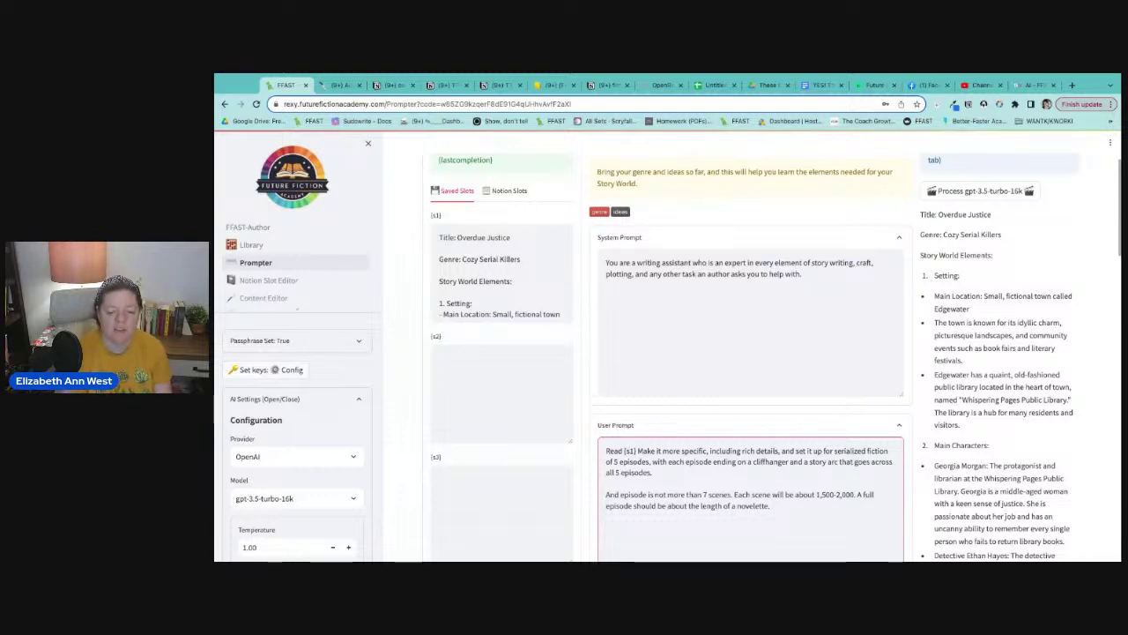
# - Put {s1} on its own line in the user prompt, with blank lines separating it from "Read" and the instructions
pyautogui.scroll(-8, 668, 357)
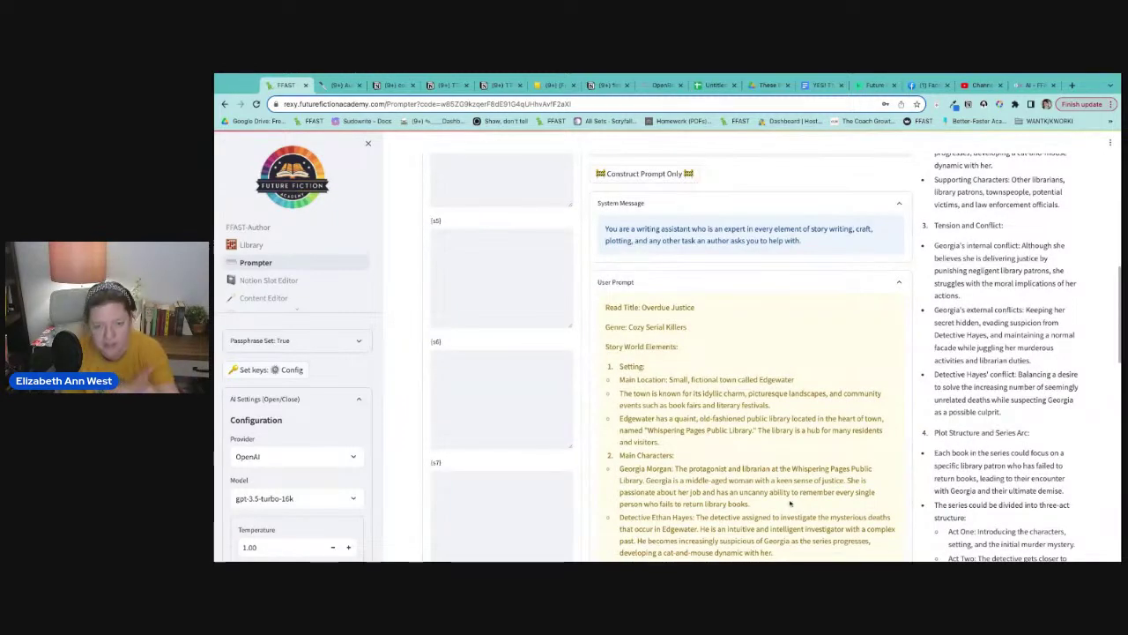
pyautogui.scroll(2, 753, 469)
pyautogui.scroll(3, 691, 276)
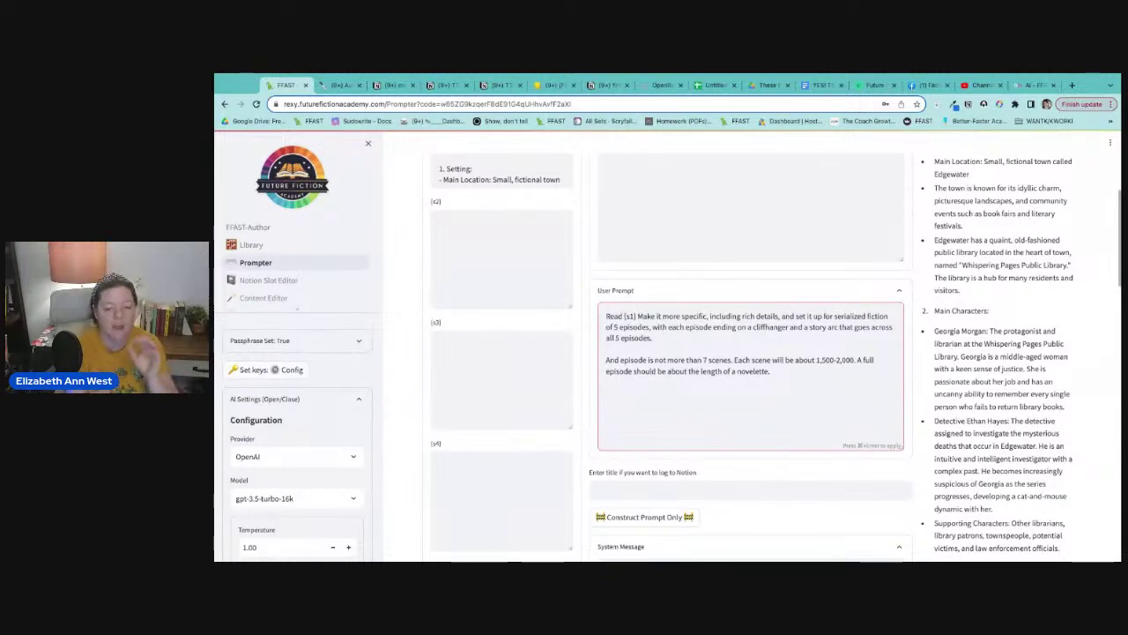
pyautogui.scroll(1, 680, 270)
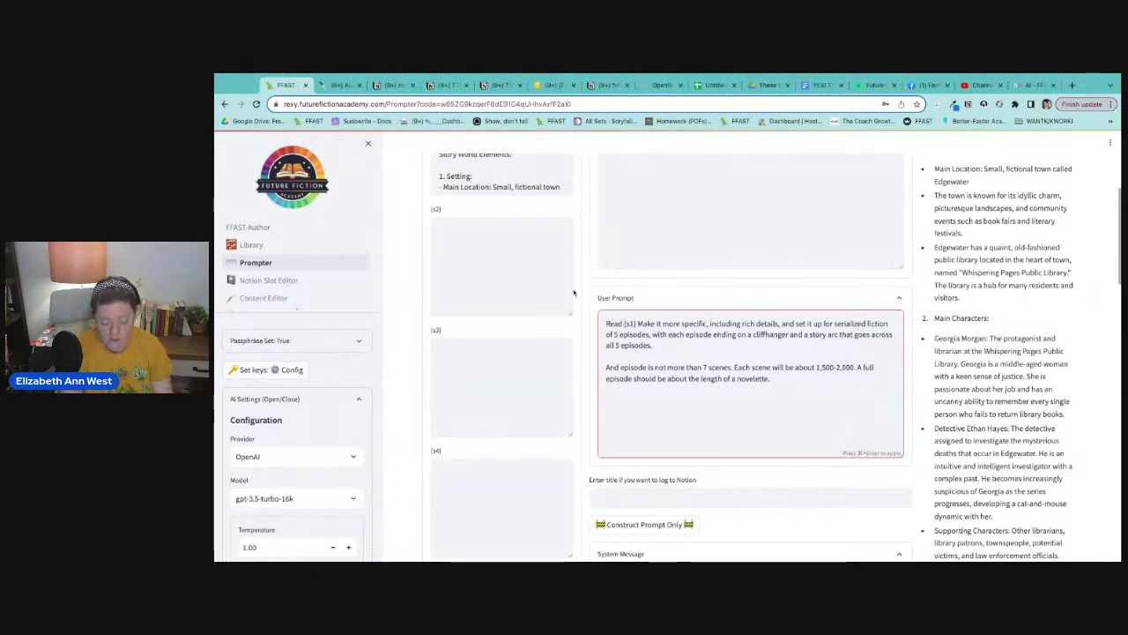
pyautogui.press('Return')
pyautogui.press('Return')
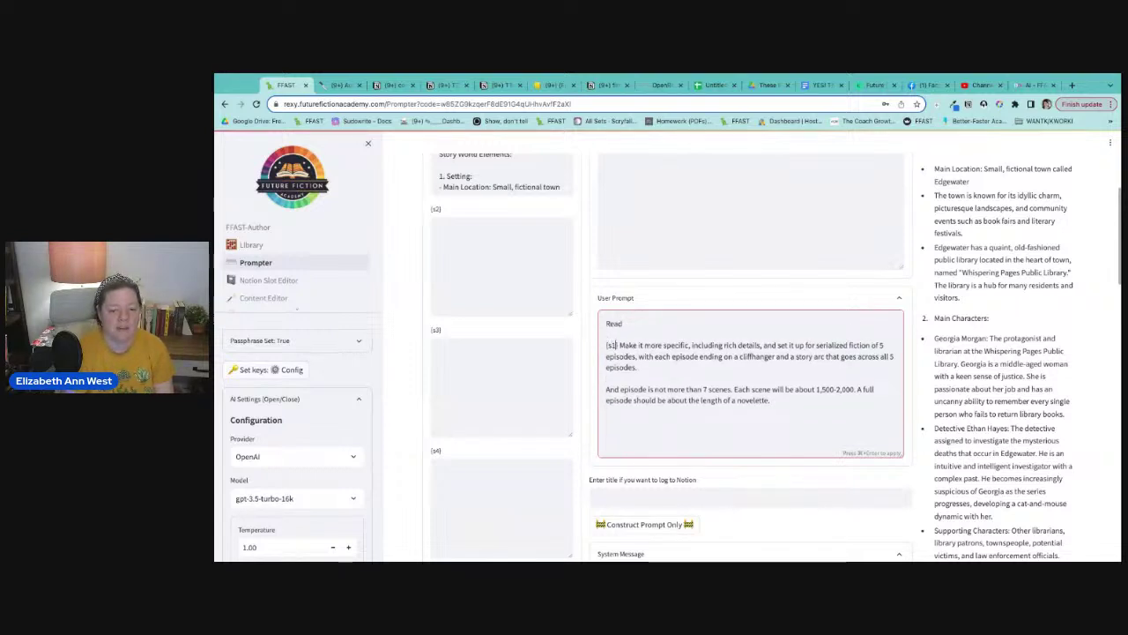
pyautogui.write('\\\\')
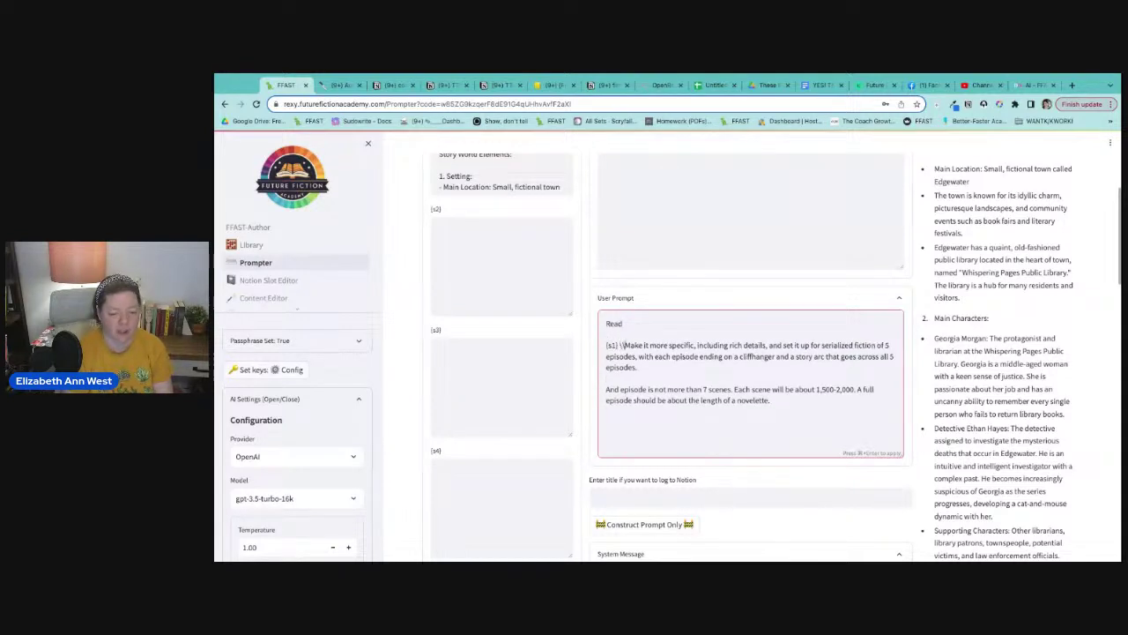
pyautogui.press('BackSpace')
pyautogui.press('BackSpace')
pyautogui.press('Return')
pyautogui.press('Return')
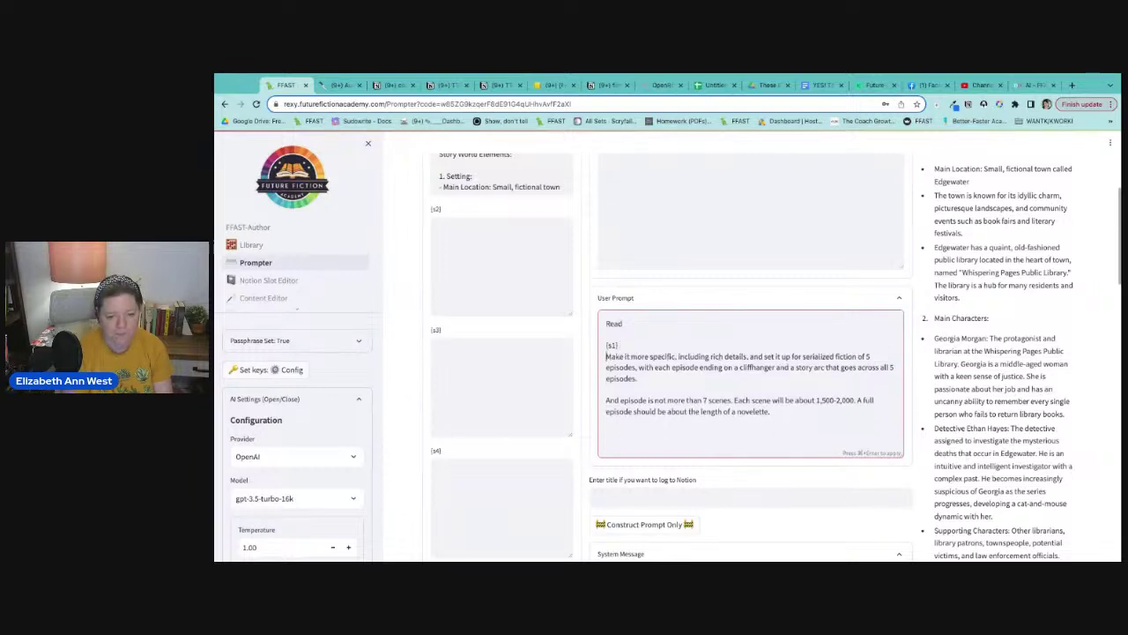
# - Enclose {s1} in the user prompt between the tags [story brief] and [/story brief] on the lines above and below it
pyautogui.press('Up')
pyautogui.press('Up')
pyautogui.press('Up')
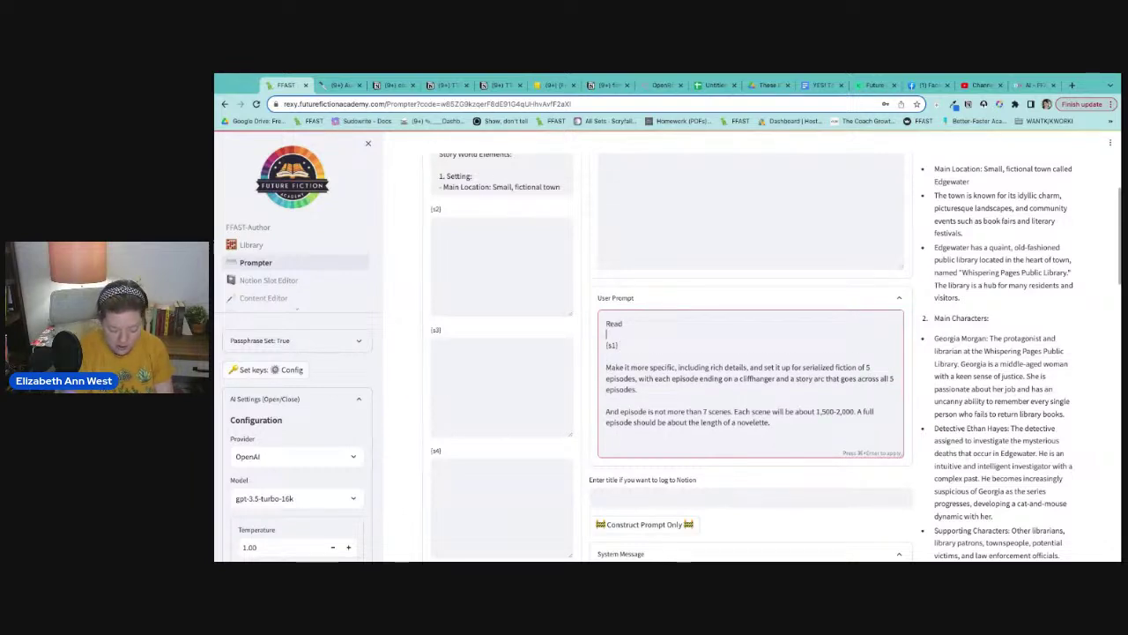
pyautogui.write('[story brief]')
pyautogui.press('Down')
pyautogui.press('Down')
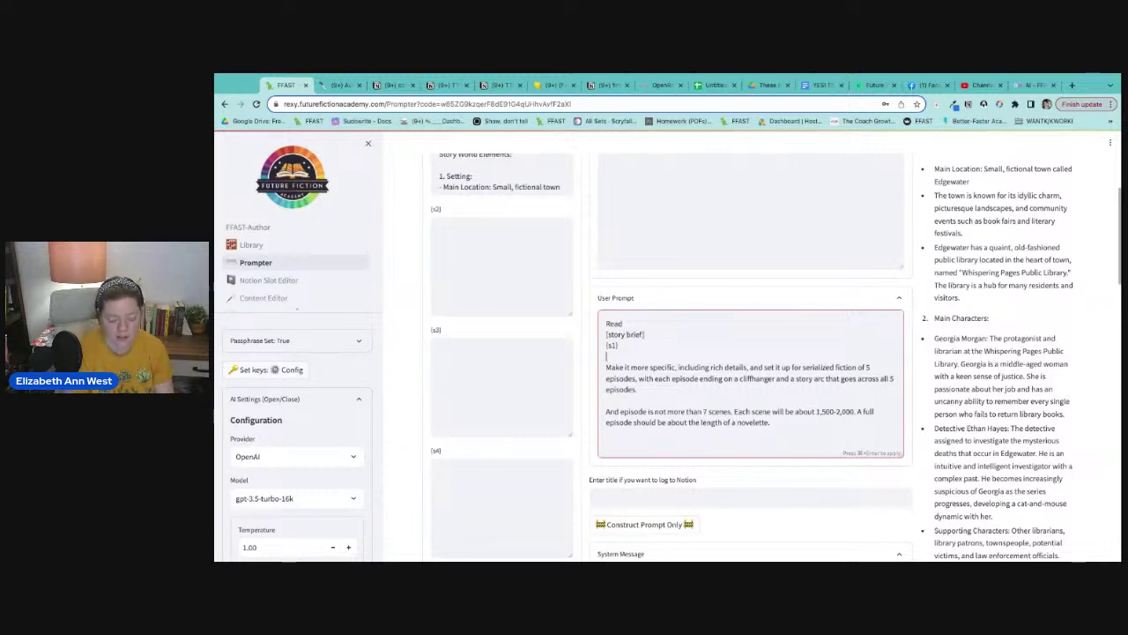
pyautogui.write('[story bri')
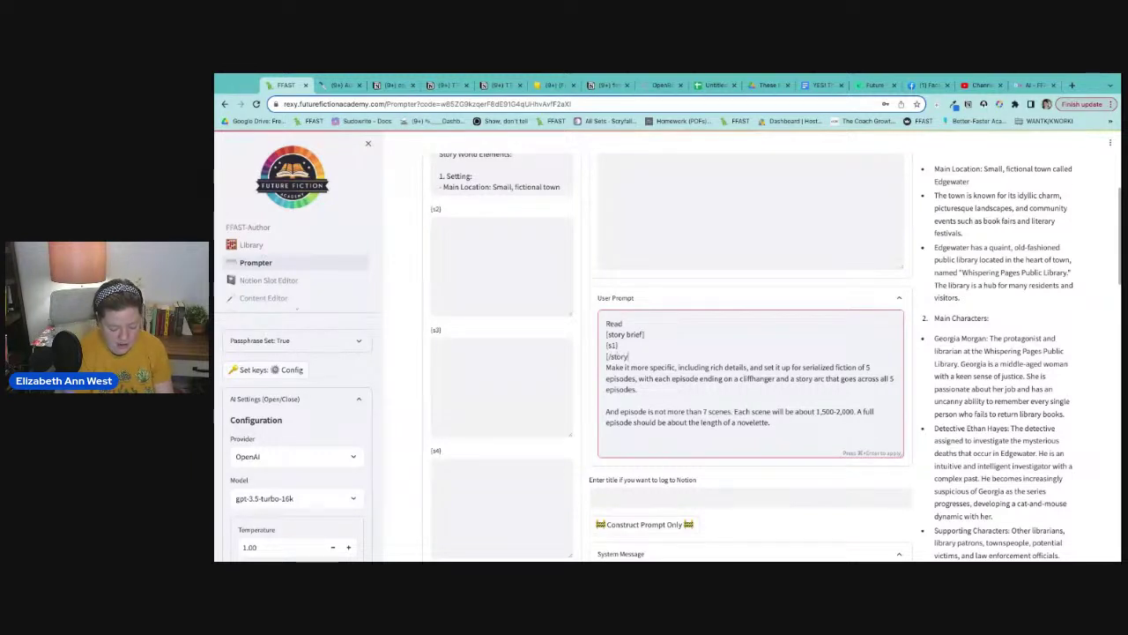
pyautogui.write('ef]')
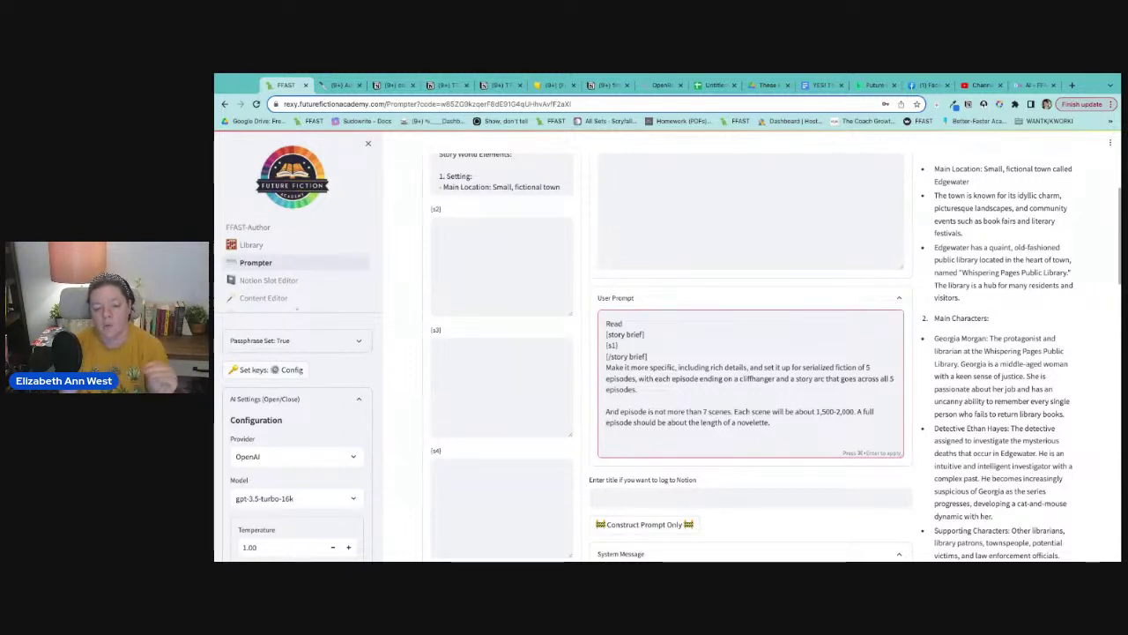
# - Construct the prompt again and examine how the story brief tags enclose the inserted story text
pyautogui.scroll(-1, 682, 434)
pyautogui.scroll(-4, 682, 433)
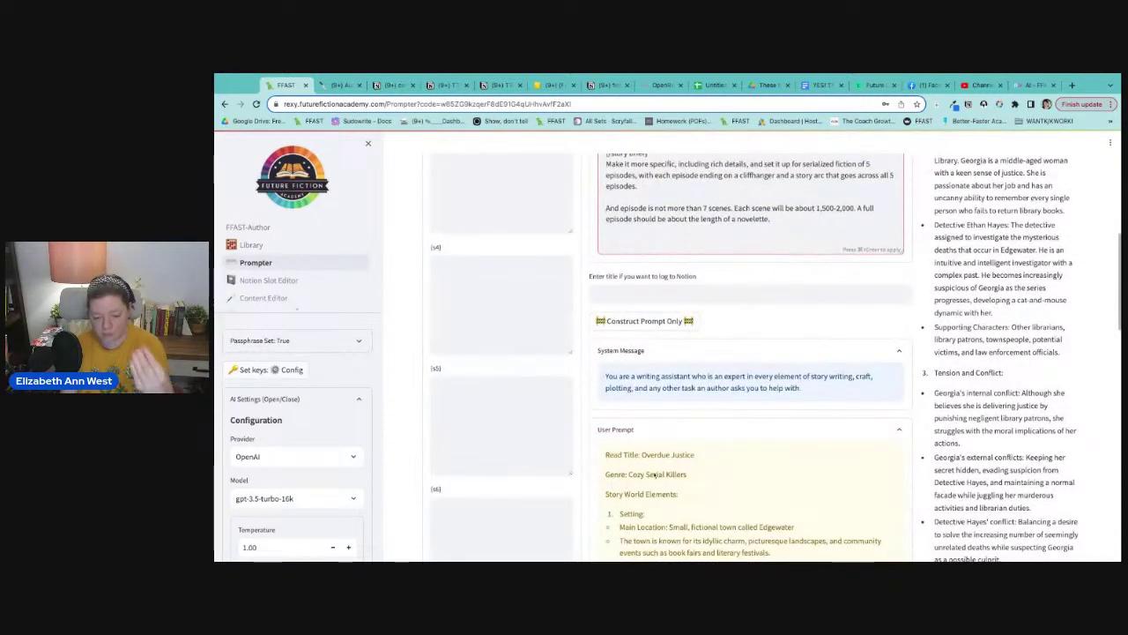
pyautogui.click(667, 328)
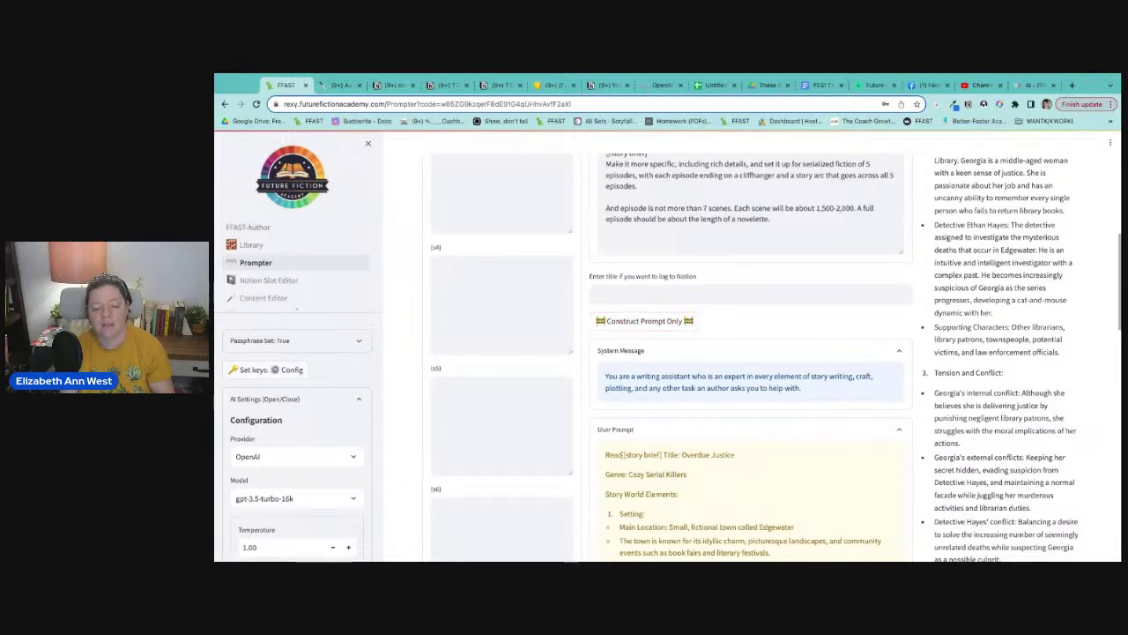
pyautogui.moveTo(624, 454); pyautogui.dragTo(873, 488)
pyautogui.scroll(1, 749, 529)
pyautogui.scroll(10, 868, 476)
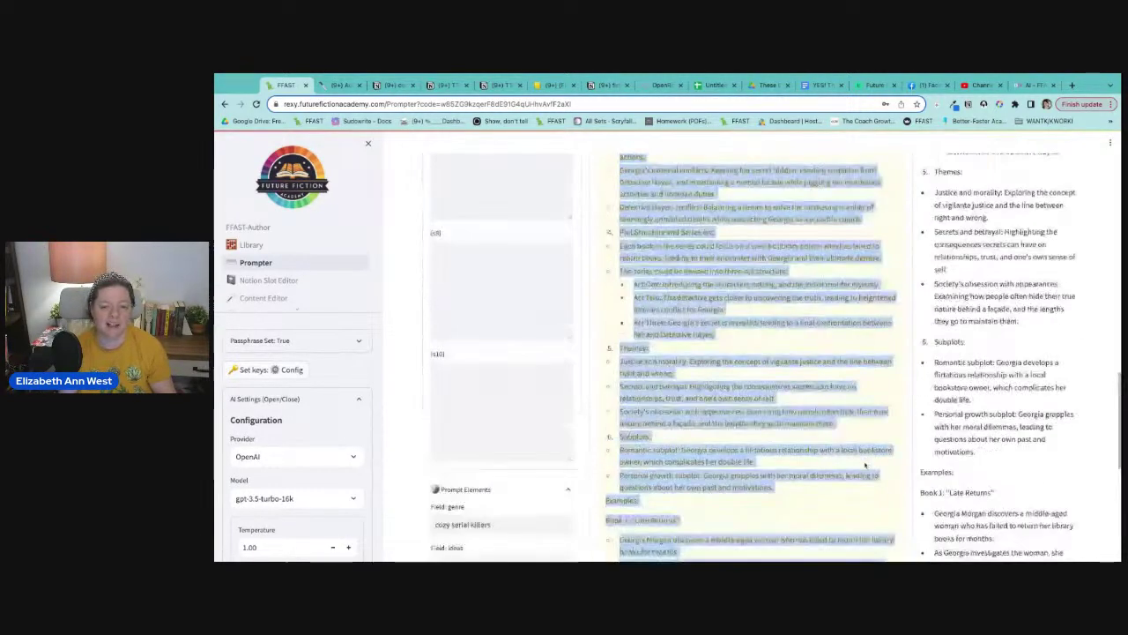
pyautogui.scroll(3, 864, 467)
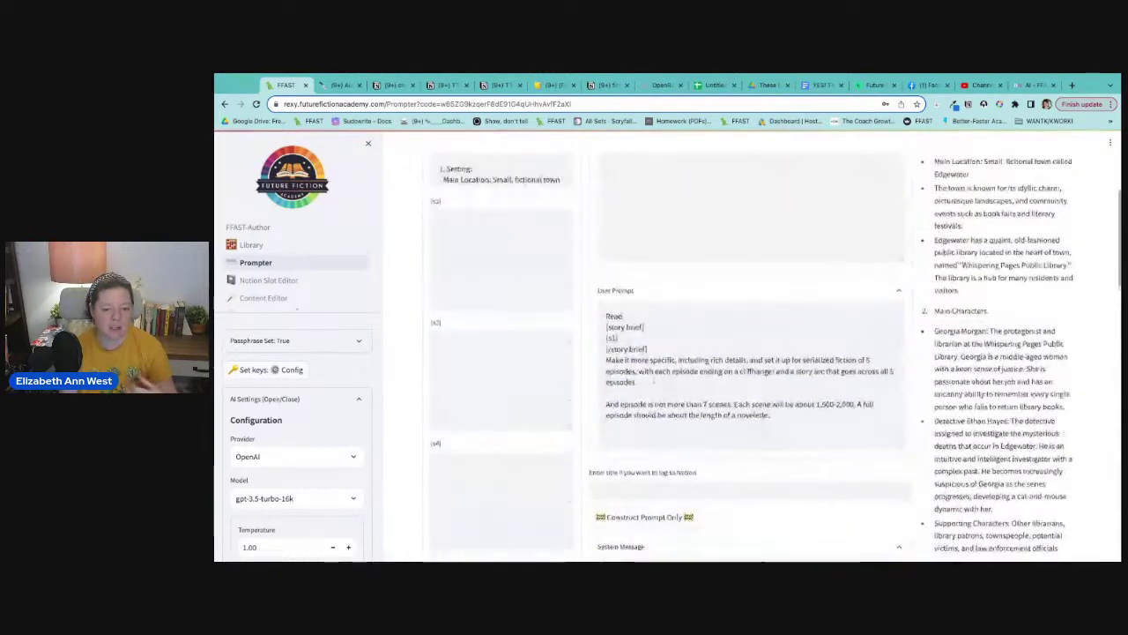
# - Insert a blank line after [/story brief] in the user prompt, then reconstruct the prompt and review its ending
pyautogui.click(606, 360)
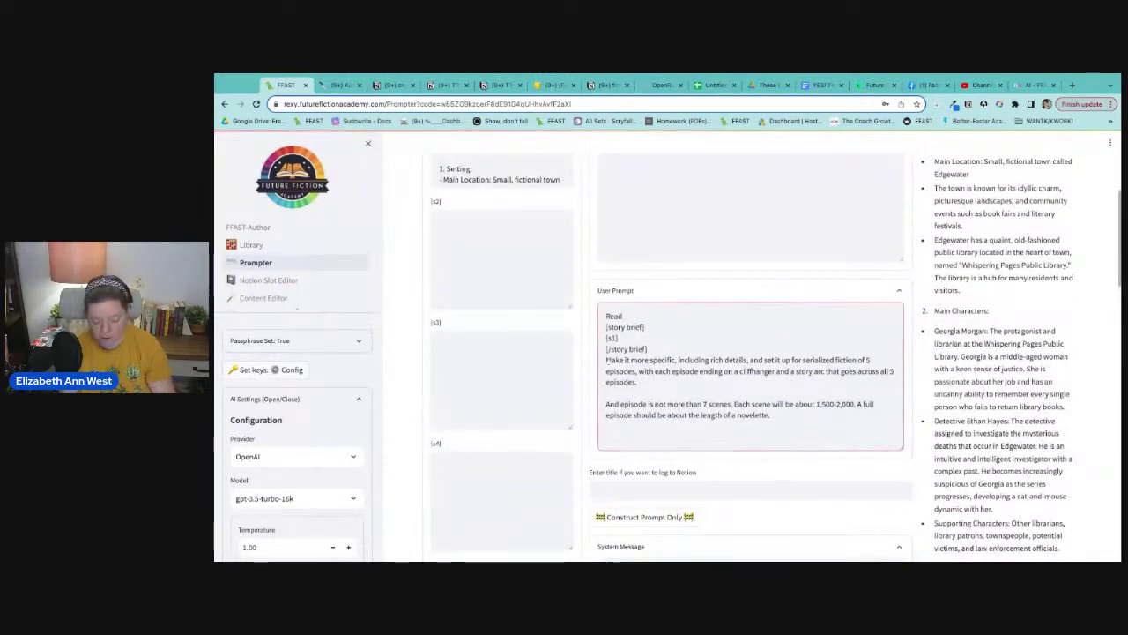
pyautogui.press('Return')
pyautogui.scroll(-4, 763, 399)
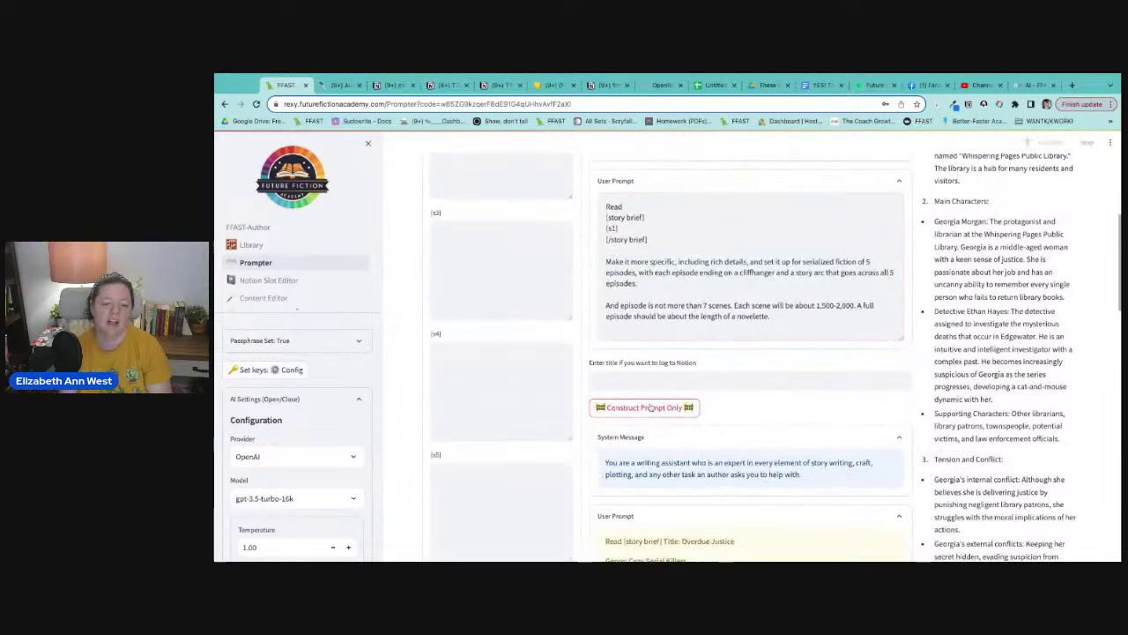
pyautogui.scroll(-8, 763, 399)
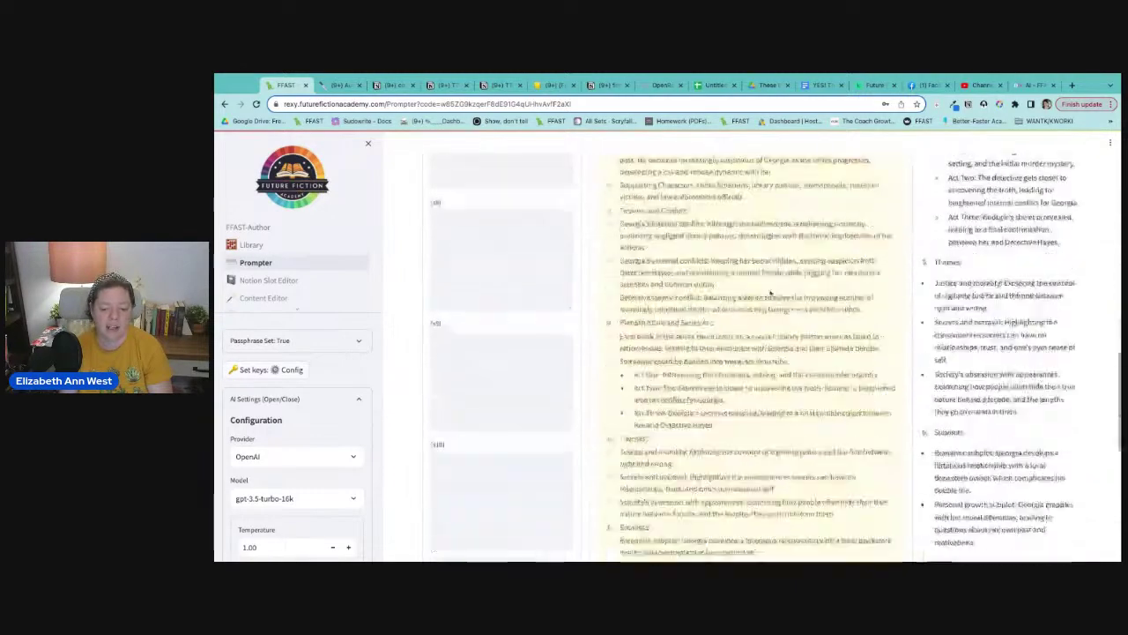
pyautogui.scroll(-2, 604, 297)
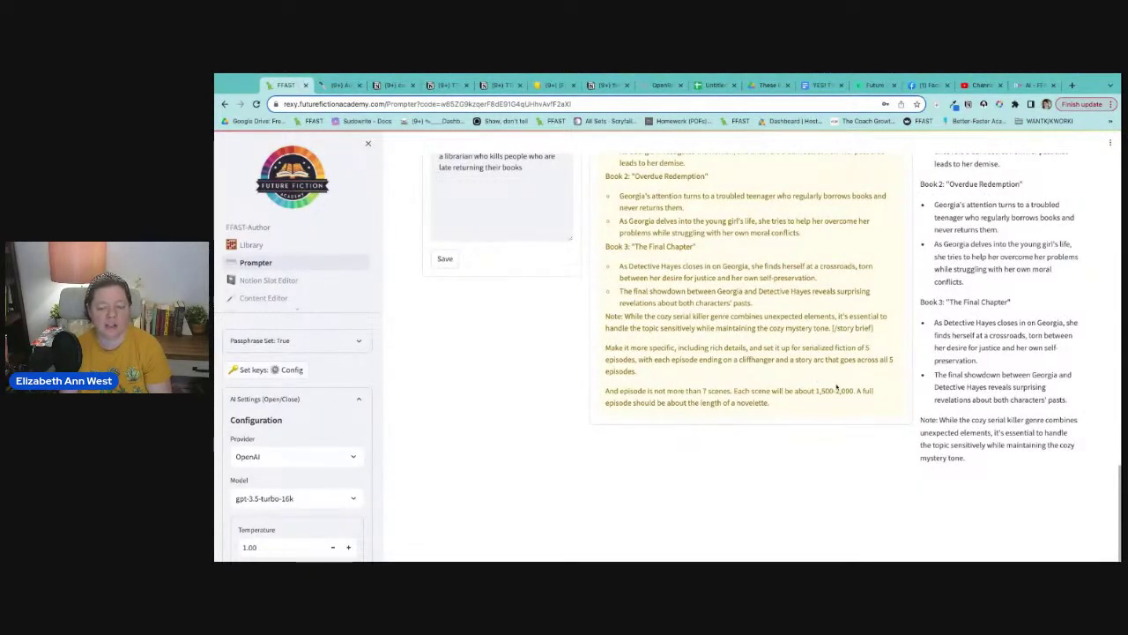
# - Title the Notion log "story world brief rewrite" and construct the prompt again
pyautogui.scroll(15, 832, 369)
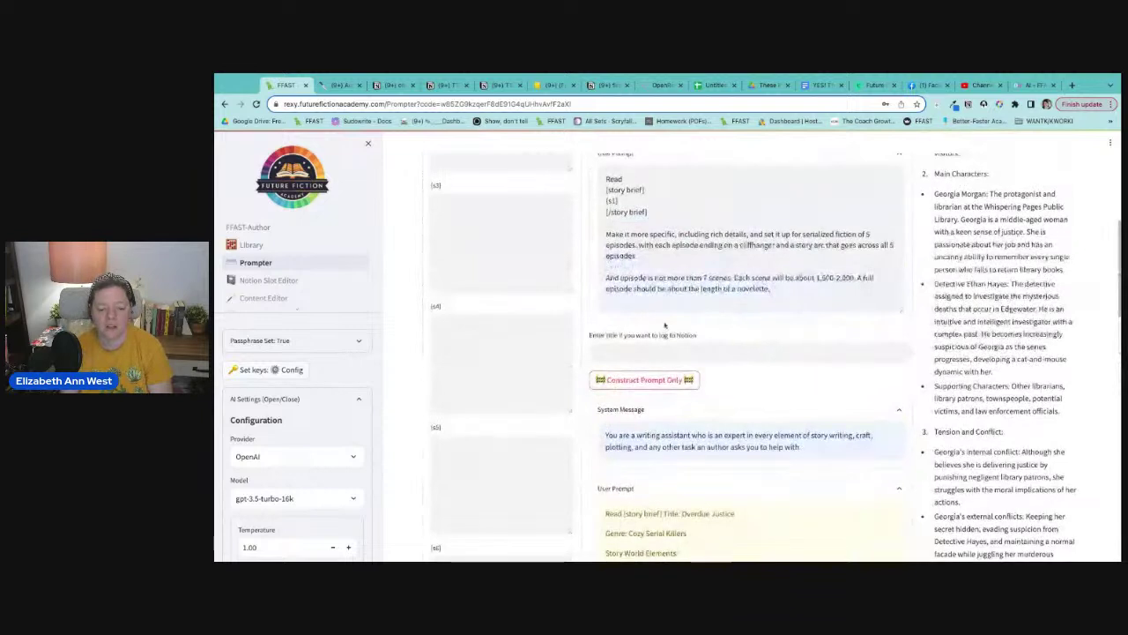
pyautogui.click(664, 351)
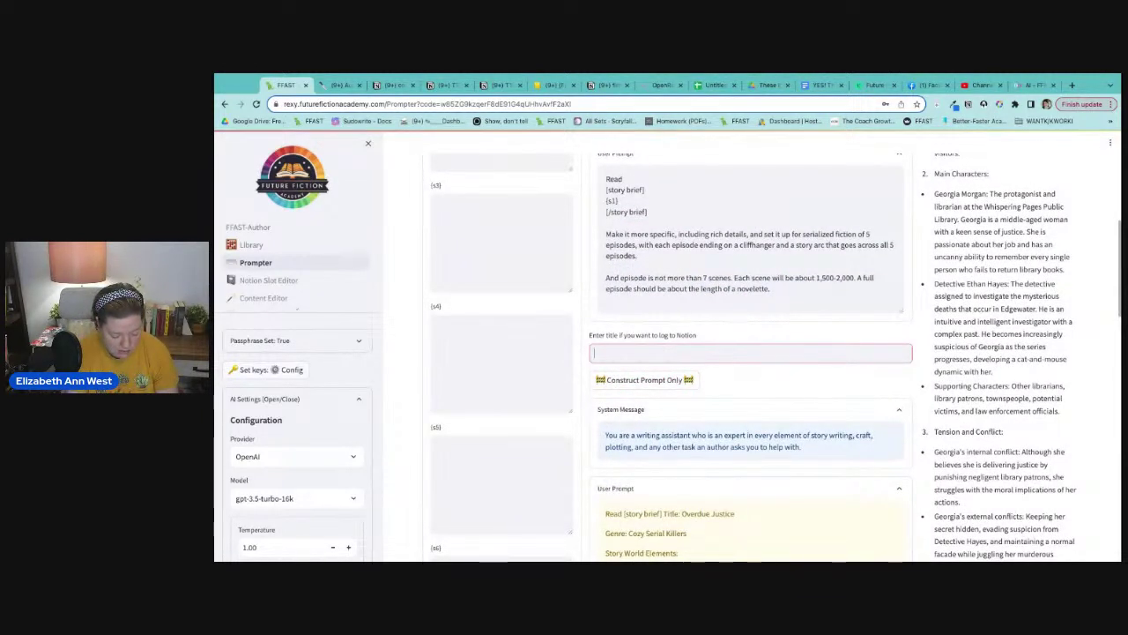
pyautogui.write('story ')
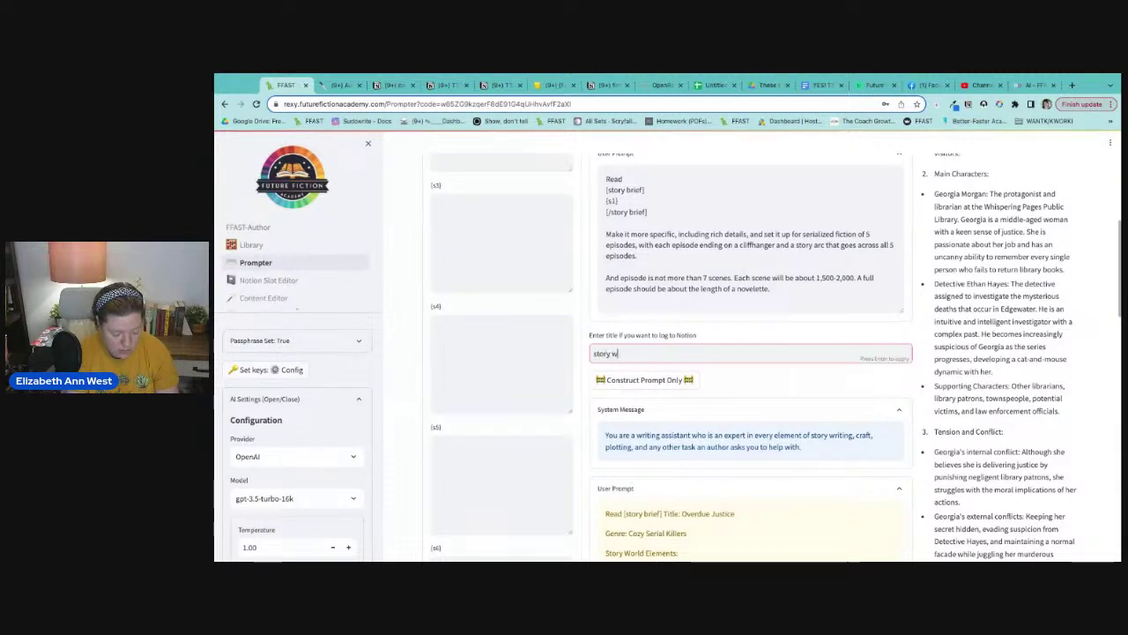
pyautogui.write('world brief rew')
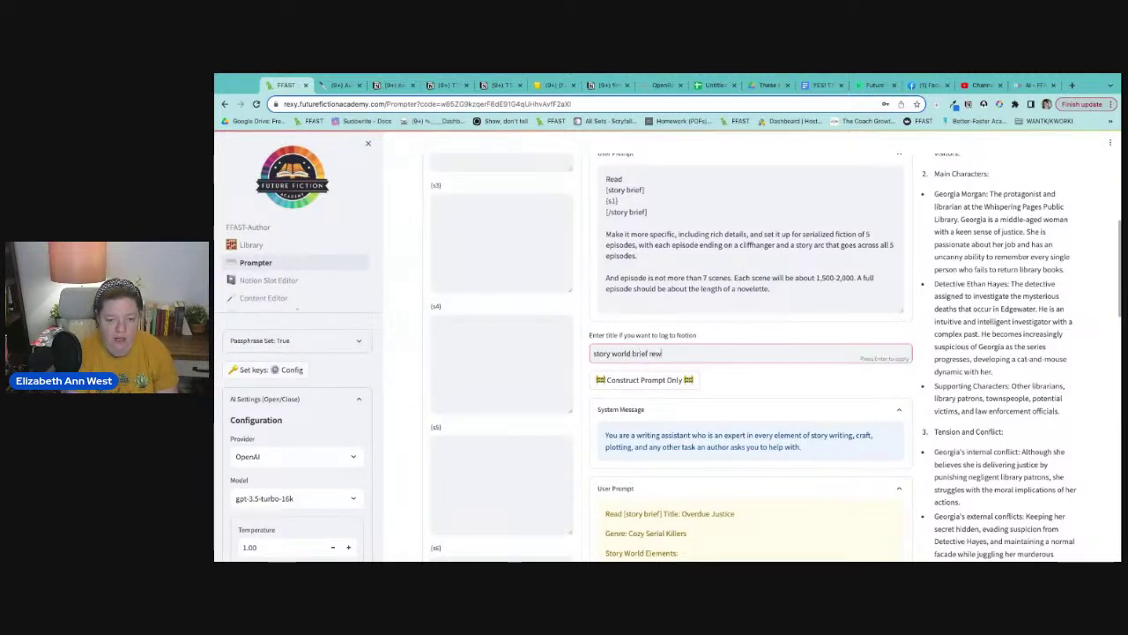
pyautogui.write('rite')
pyautogui.click(648, 380)
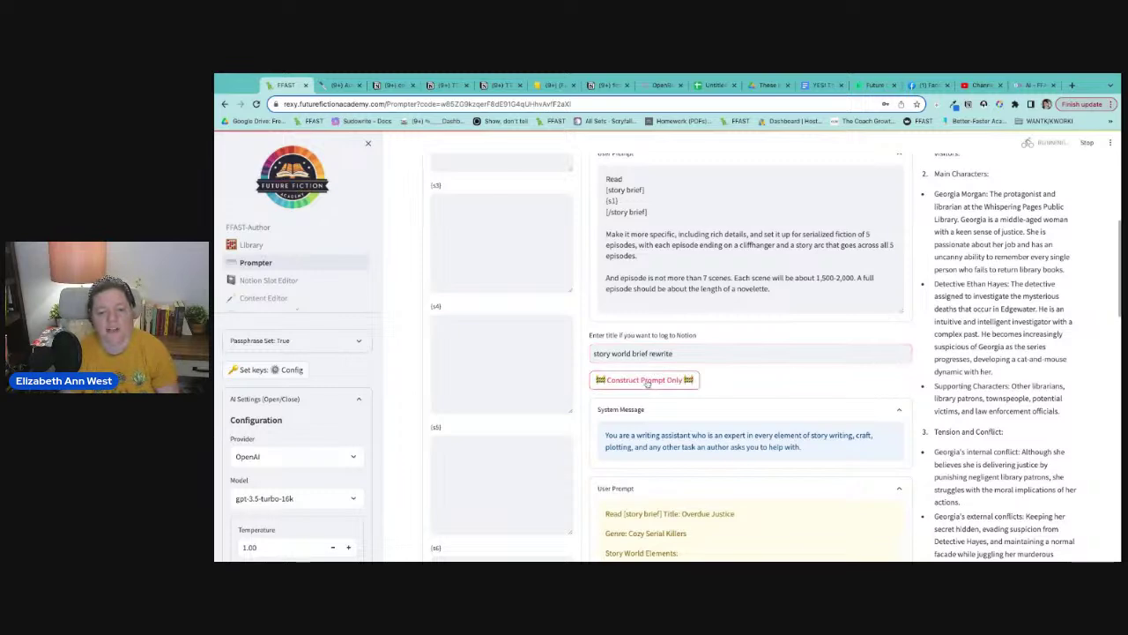
# - Switch to Notion and check the Prompt Construction page for the newly logged story world brief rewrite
pyautogui.scroll(-10, 686, 429)
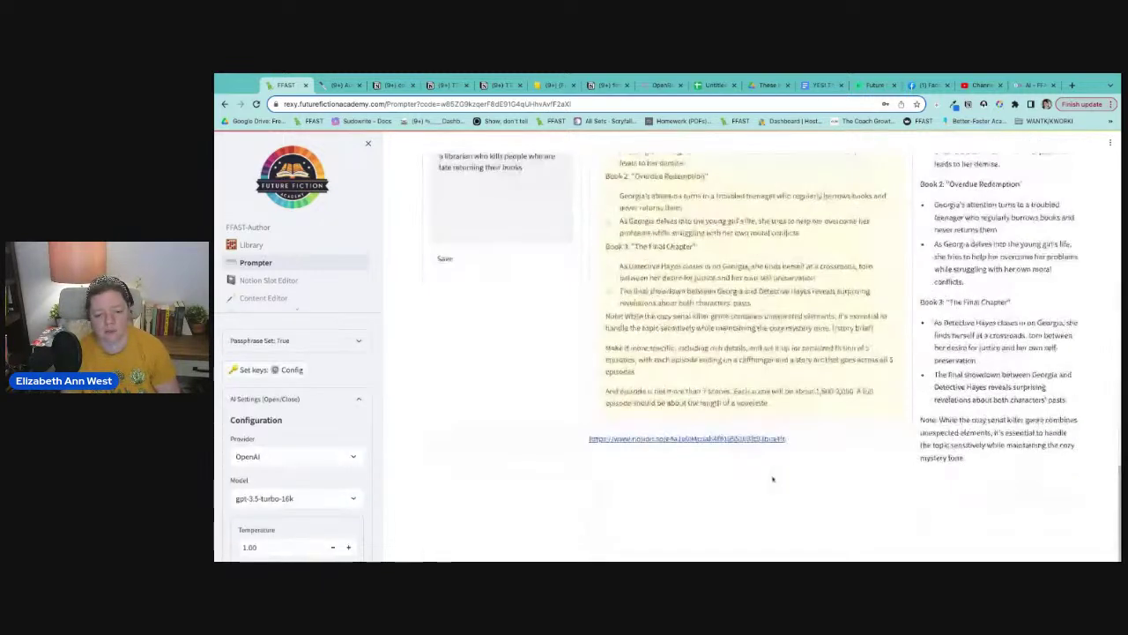
pyautogui.click(687, 438)
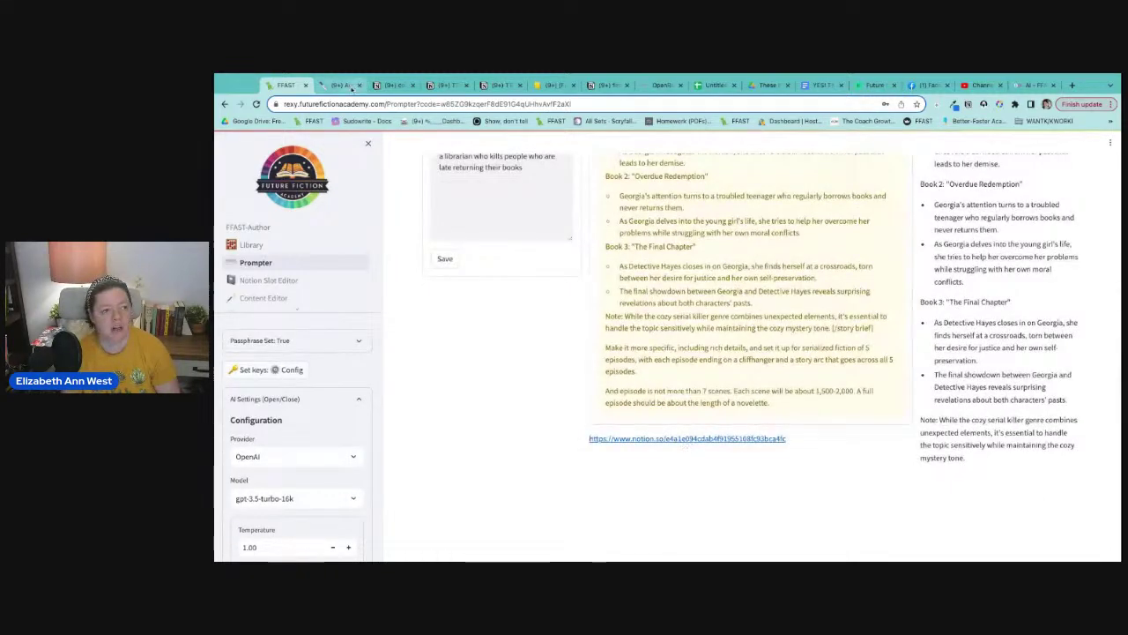
pyautogui.click(529, 343)
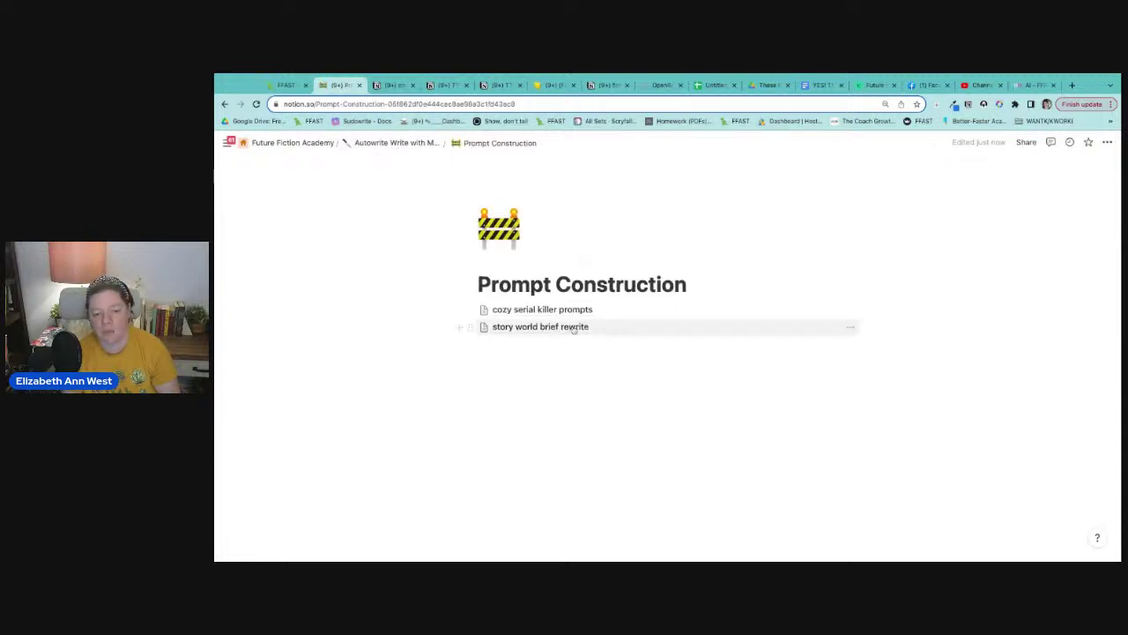
# - Copy the public web link of the published "Autowrite Write with Me 9/8/2023" page
pyautogui.click(379, 145)
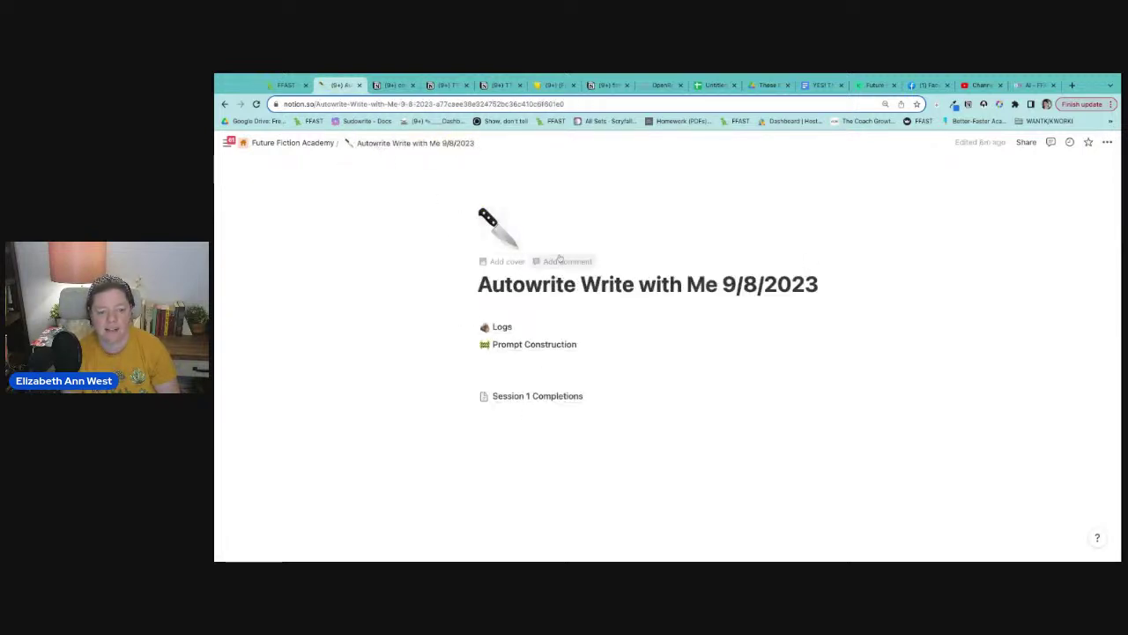
pyautogui.click(1027, 143)
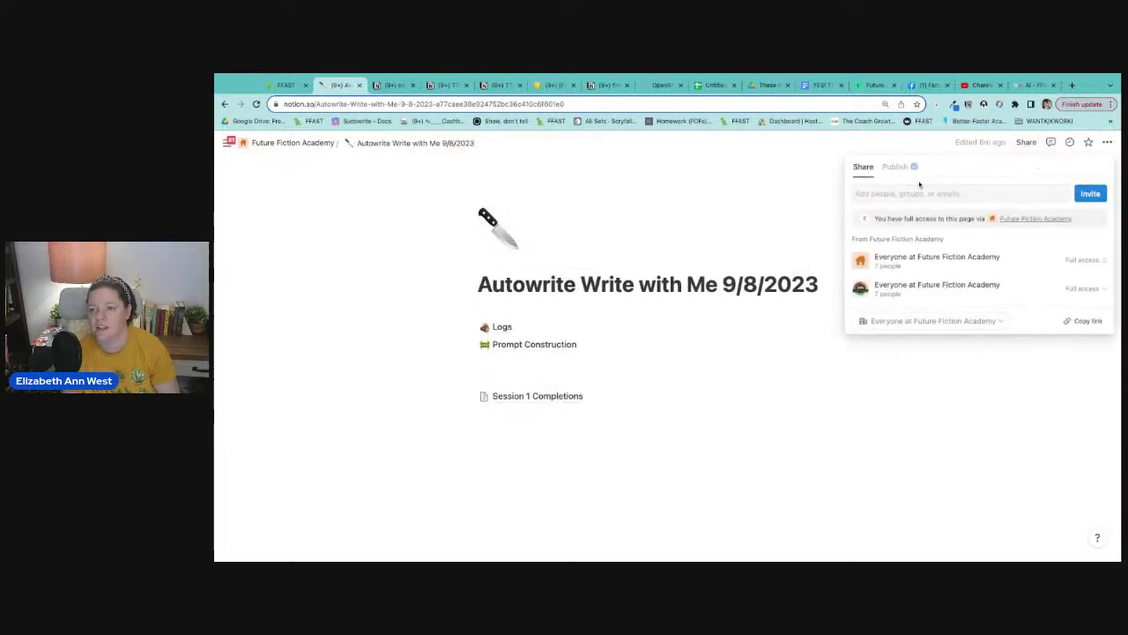
pyautogui.click(895, 167)
pyautogui.click(1075, 212)
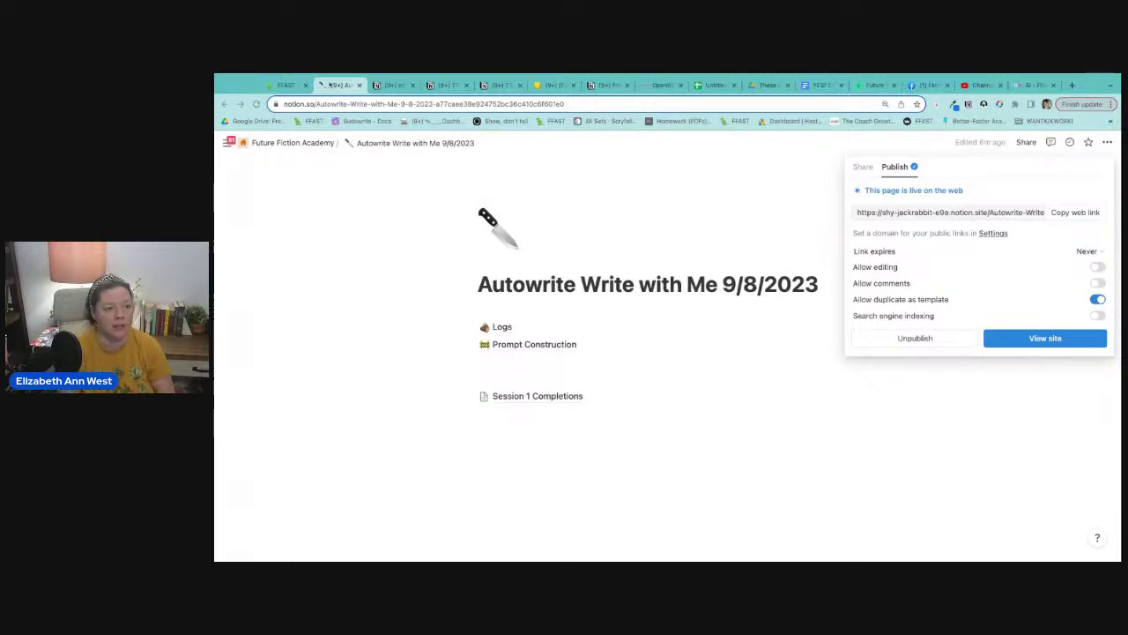
# - Switch back to the FFAST Prompter and select gpt-4 as the OpenAI model
pyautogui.click(290, 85)
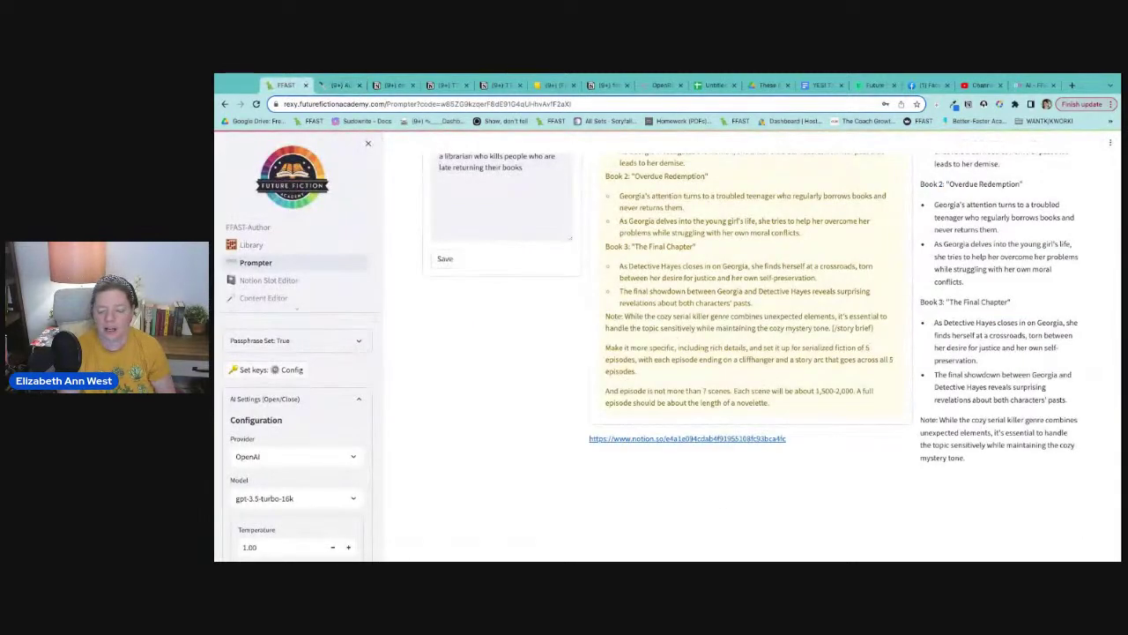
pyautogui.scroll(15, 950, 215)
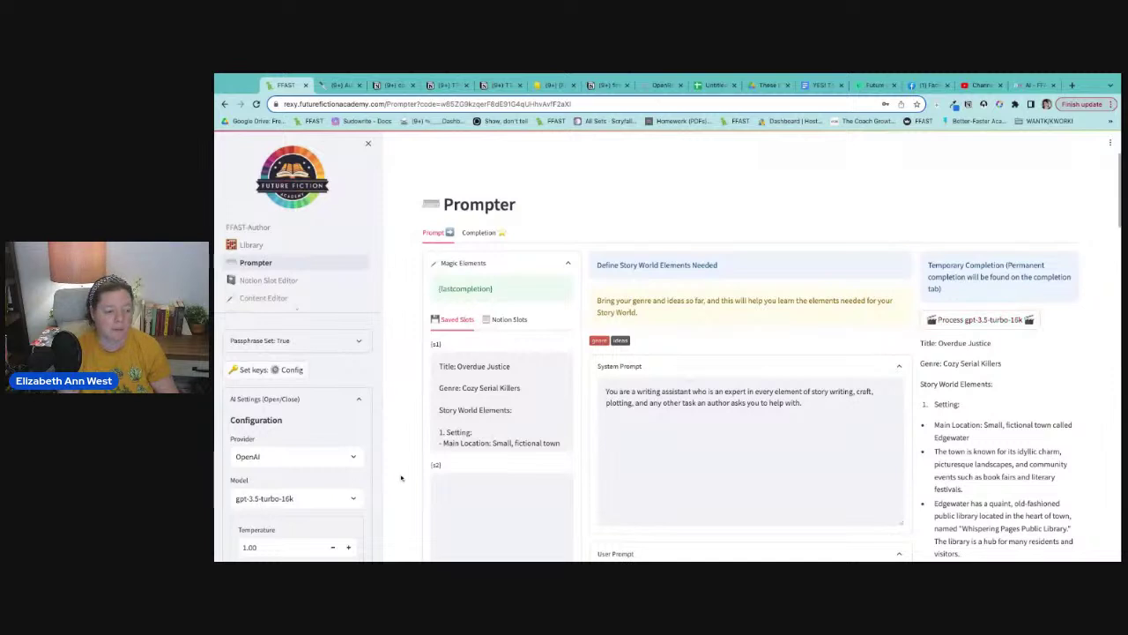
pyautogui.scroll(-2, 348, 480)
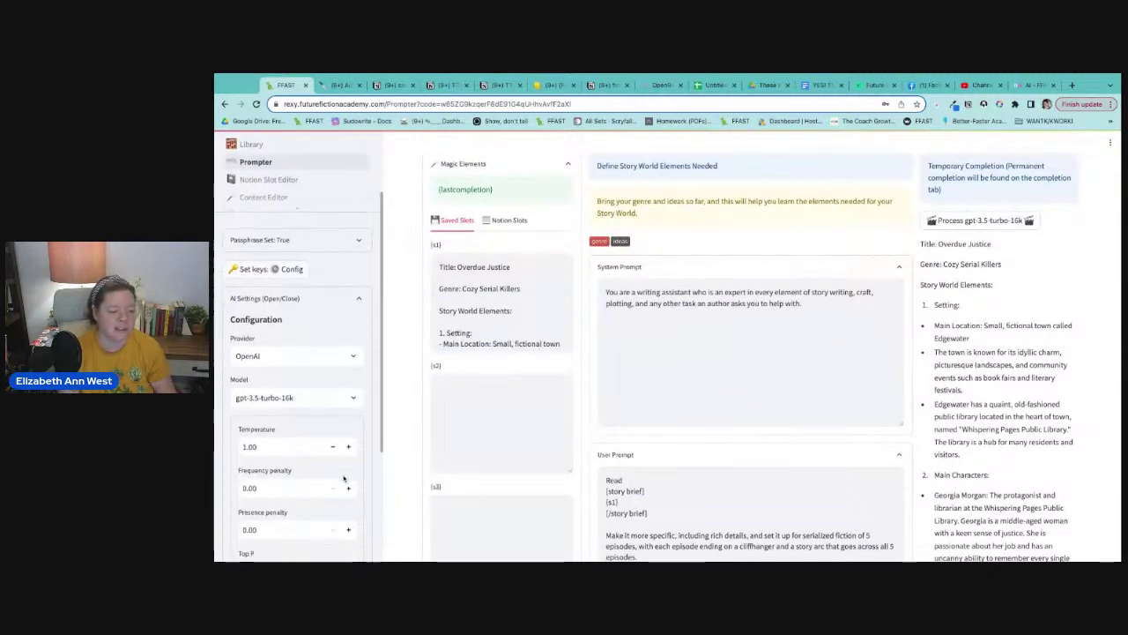
pyautogui.click(334, 396)
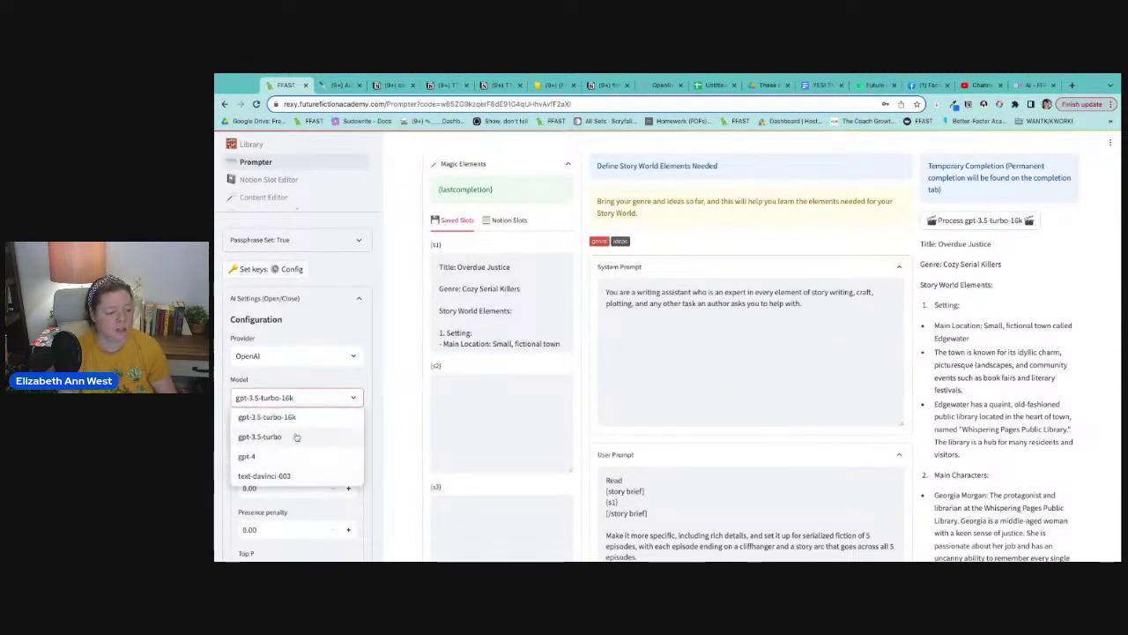
pyautogui.click(298, 456)
# - Set the gpt-4 temperature to 0.7 in the AI configuration
pyautogui.scroll(-2, 357, 454)
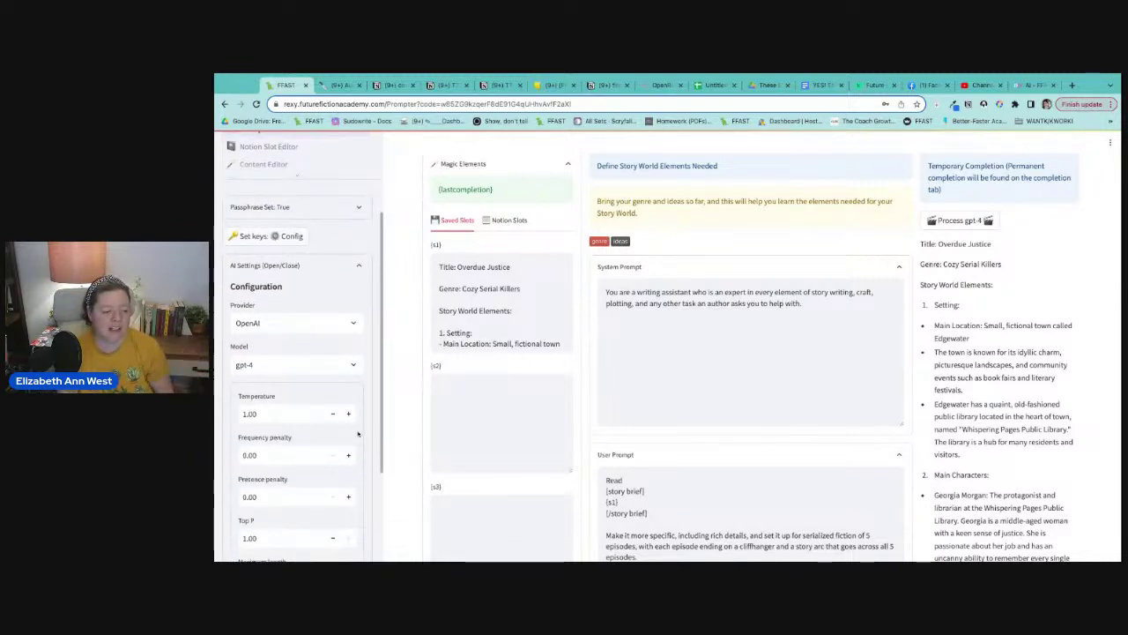
pyautogui.scroll(-2, 354, 431)
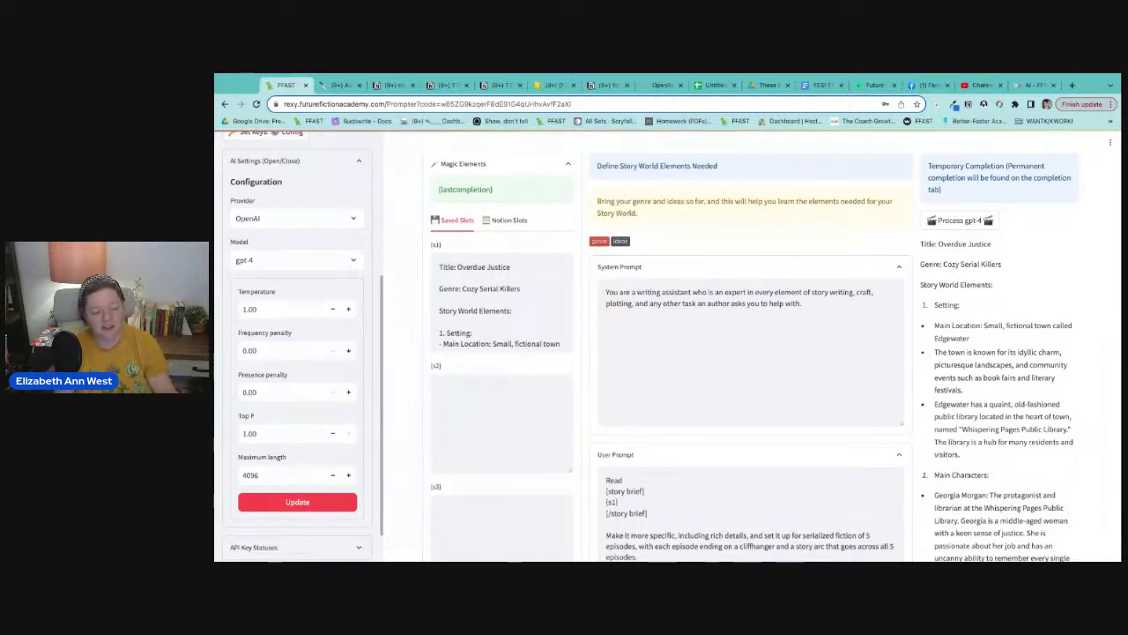
pyautogui.moveTo(285, 307); pyautogui.dragTo(241, 308)
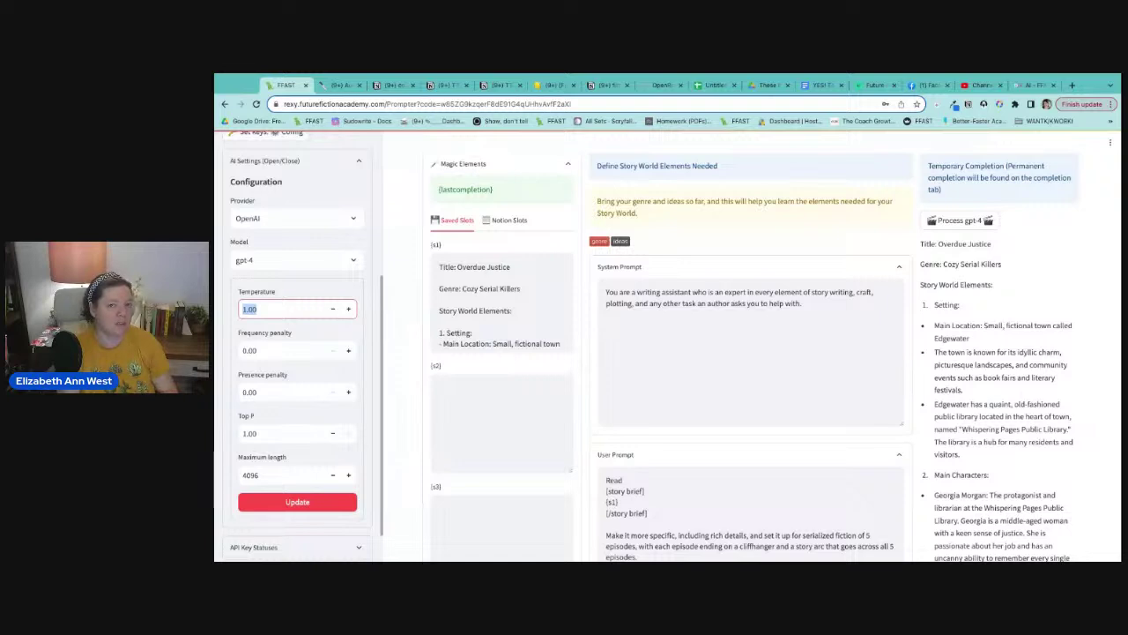
pyautogui.write('.7')
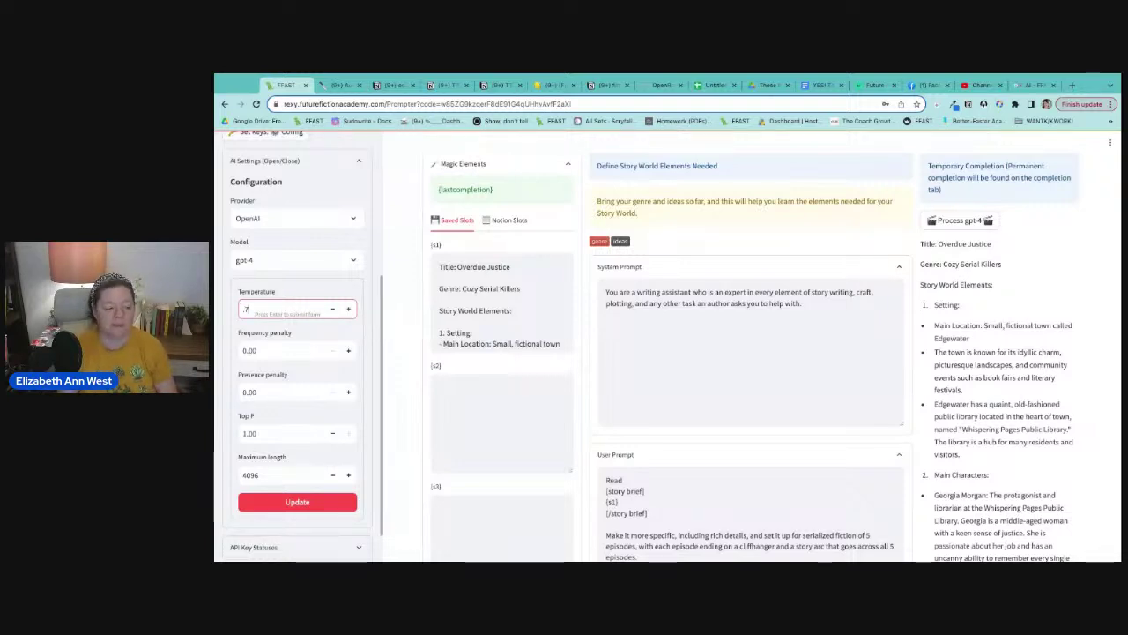
# - Set Top P to 0.4 and update the AI settings
pyautogui.click(282, 434)
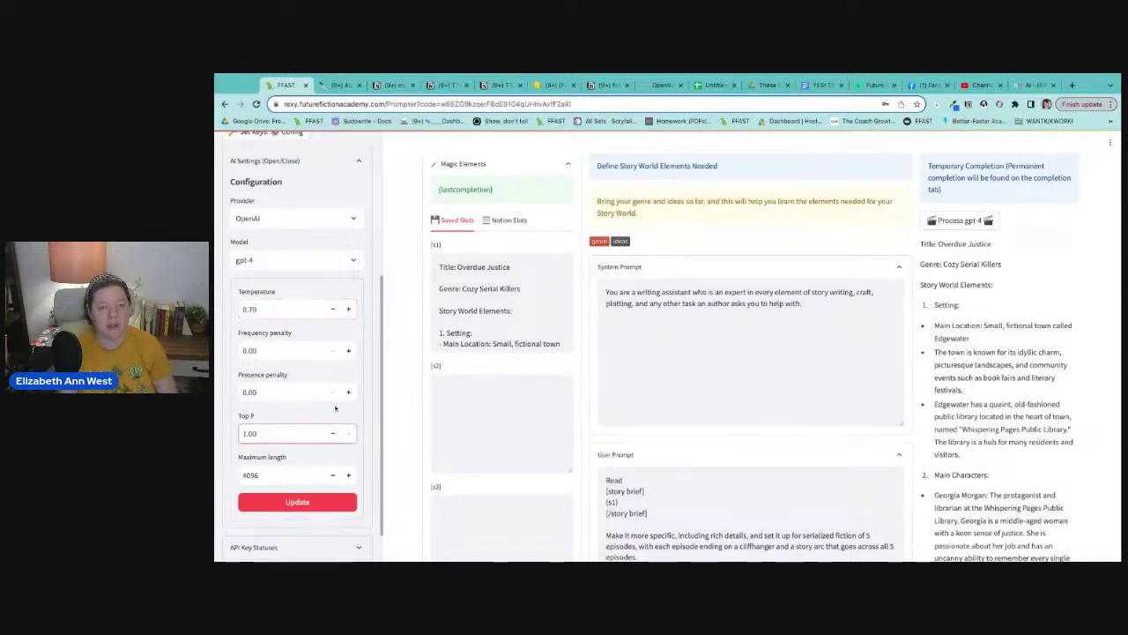
pyautogui.doubleClick(288, 435)
pyautogui.moveTo(287, 436); pyautogui.dragTo(248, 443)
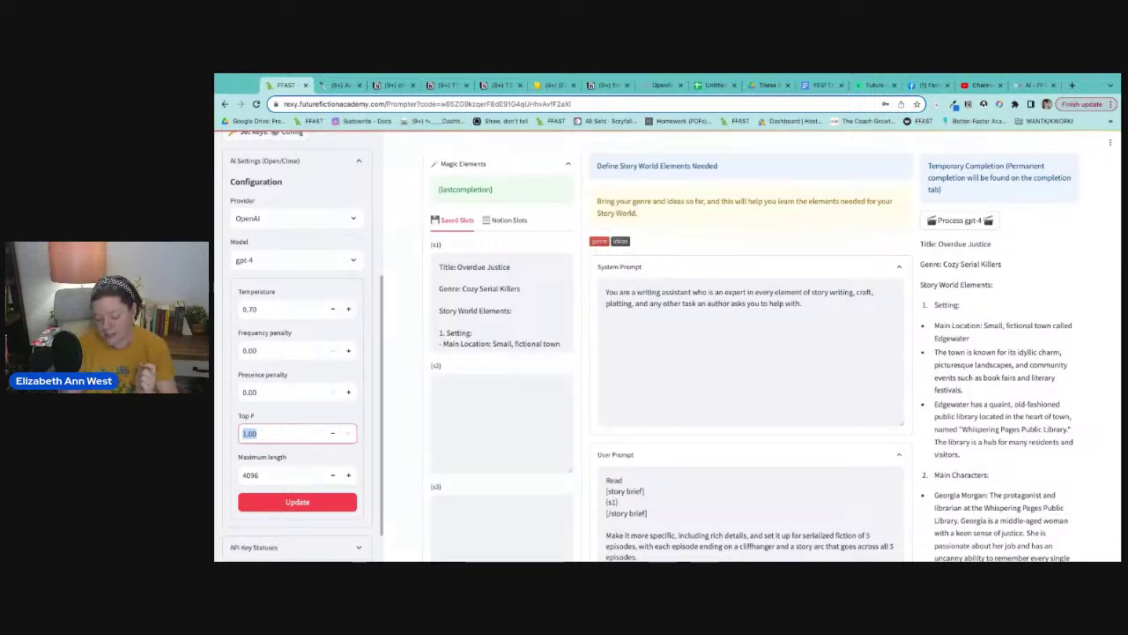
pyautogui.press('BackSpace')
pyautogui.write('.4')
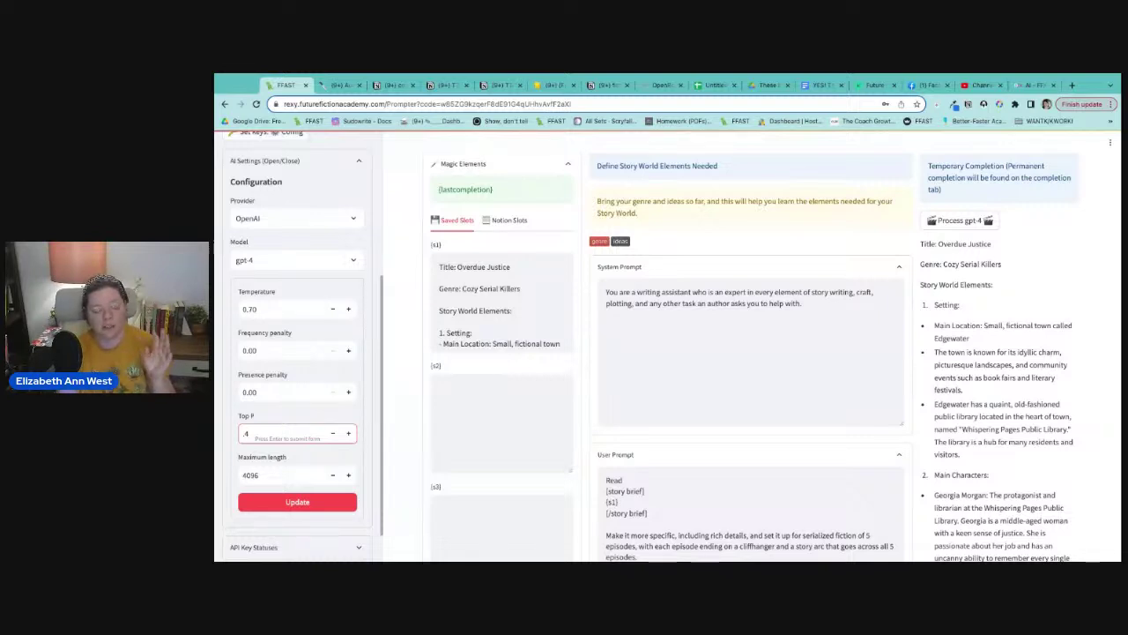
pyautogui.click(294, 501)
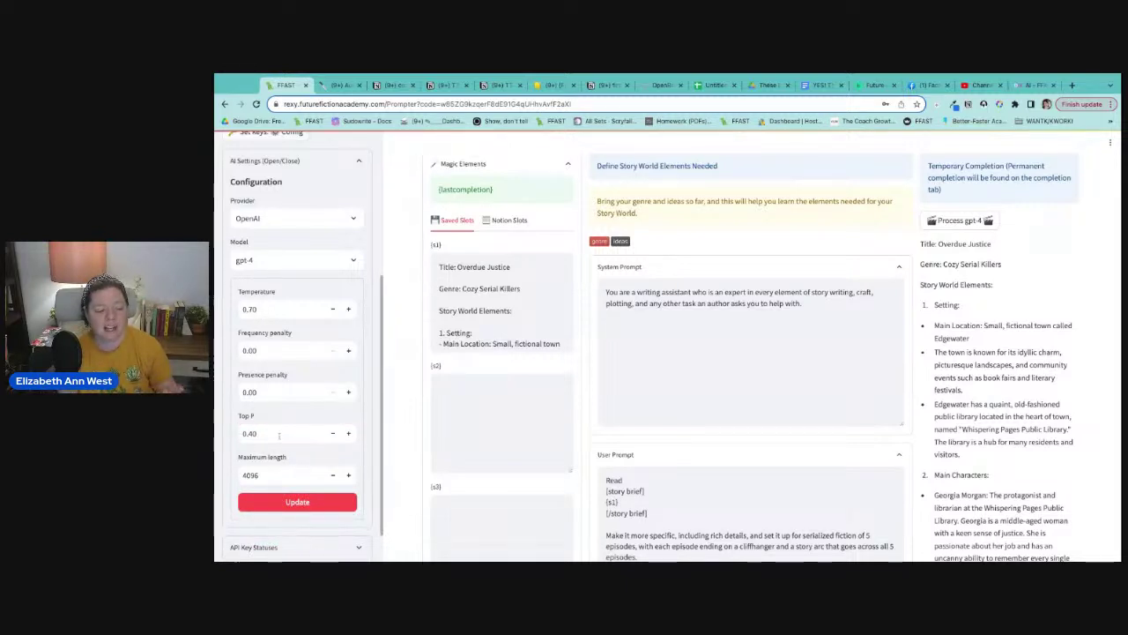
# - Process the story brief prompt with gpt-4 and follow the revised brief as it is generated
pyautogui.scroll(2, 749, 352)
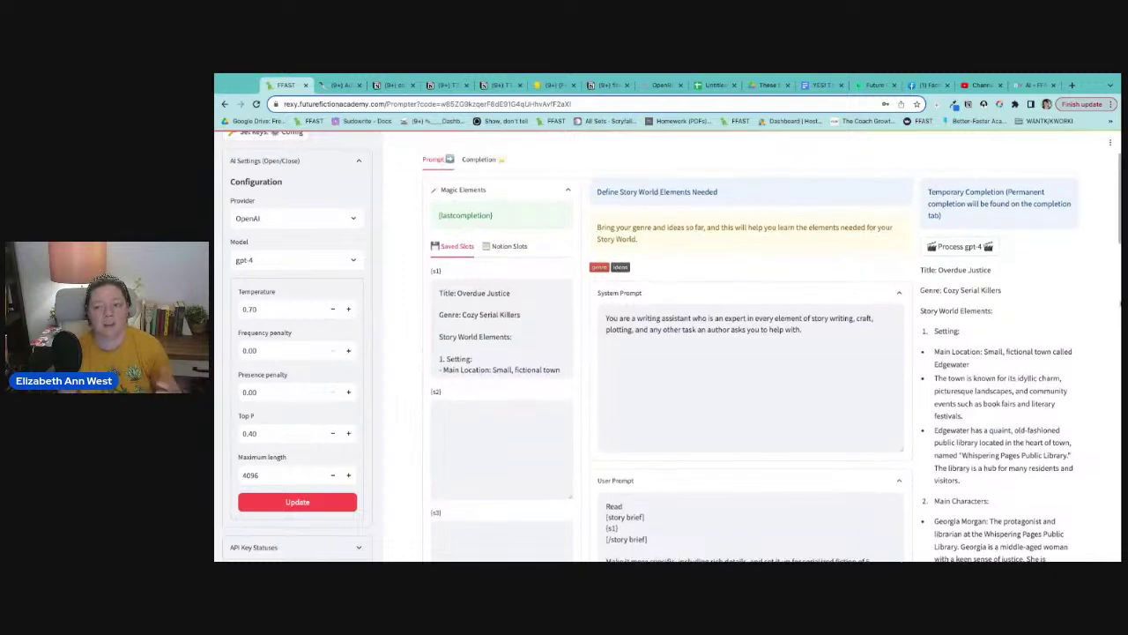
pyautogui.click(984, 320)
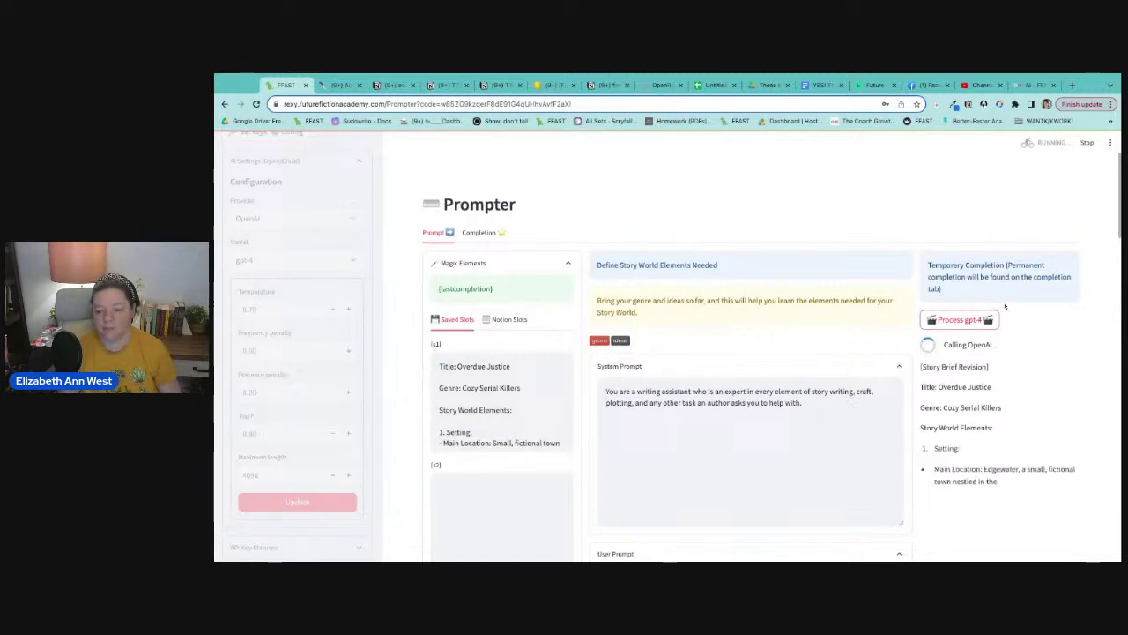
pyautogui.scroll(-2, 1027, 334)
pyautogui.scroll(1, 1025, 335)
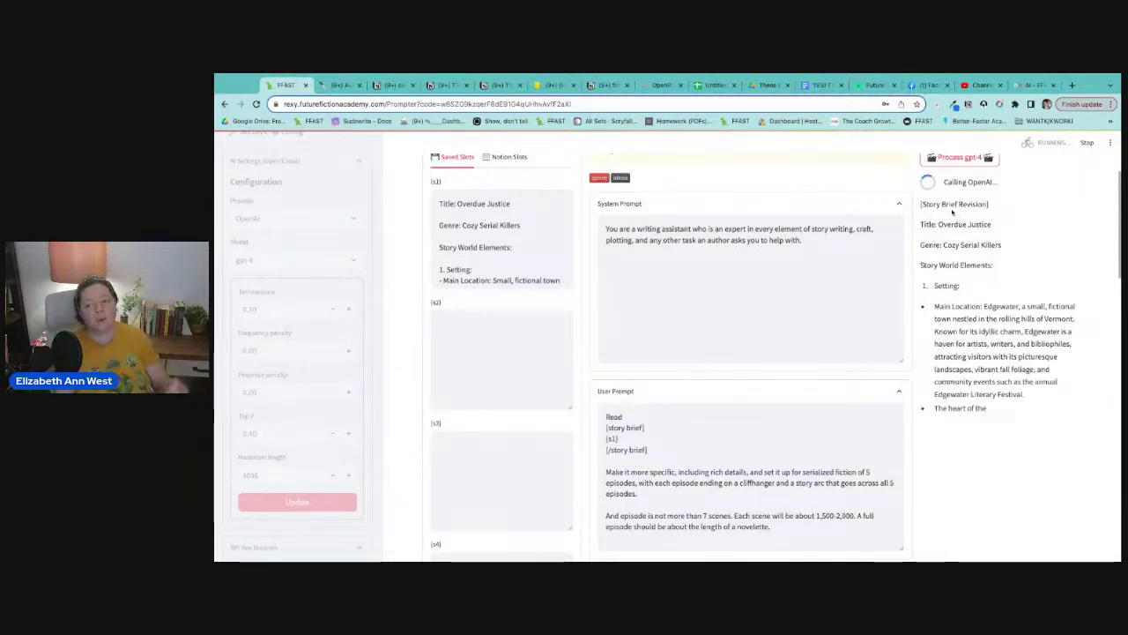
pyautogui.scroll(-1, 1003, 238)
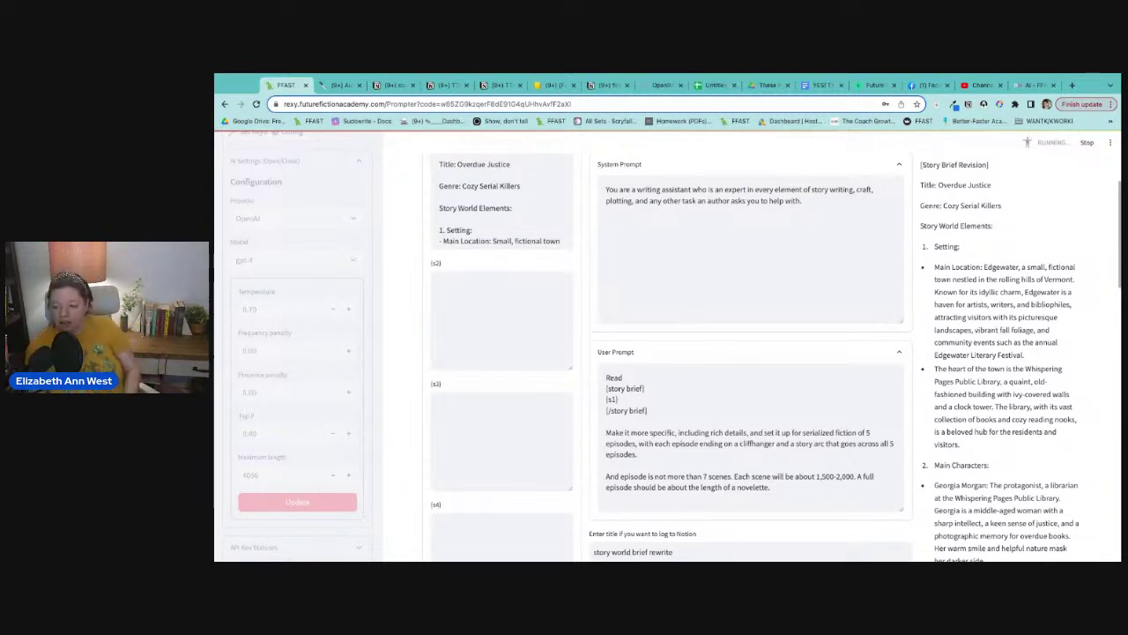
pyautogui.scroll(-1, 914, 339)
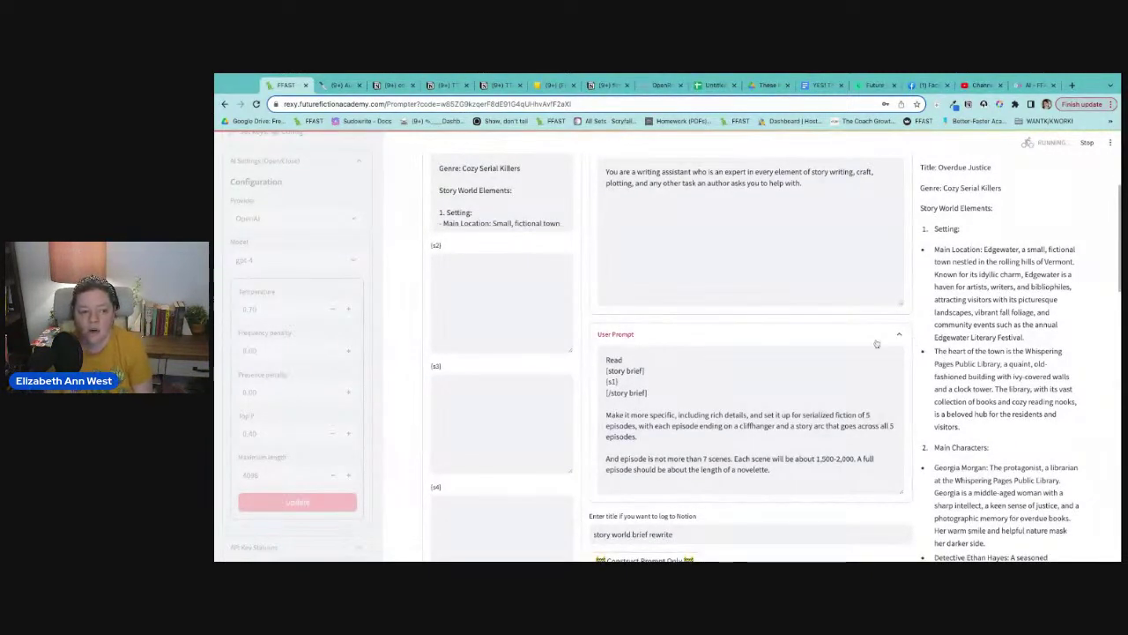
# - Compare the library description in the saved {s1} brief with the matching library paragraph in the new gpt-4 completion
pyautogui.scroll(-2, 499, 203)
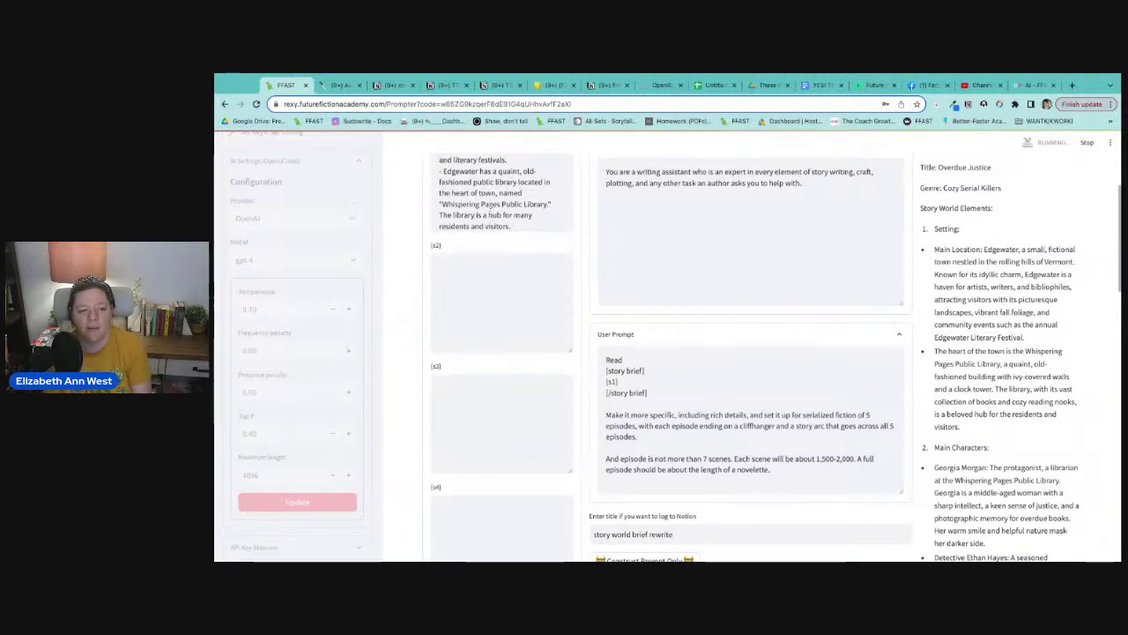
pyautogui.moveTo(534, 225); pyautogui.dragTo(470, 221)
pyautogui.click(539, 202)
pyautogui.scroll(1, 539, 204)
pyautogui.scroll(1, 529, 203)
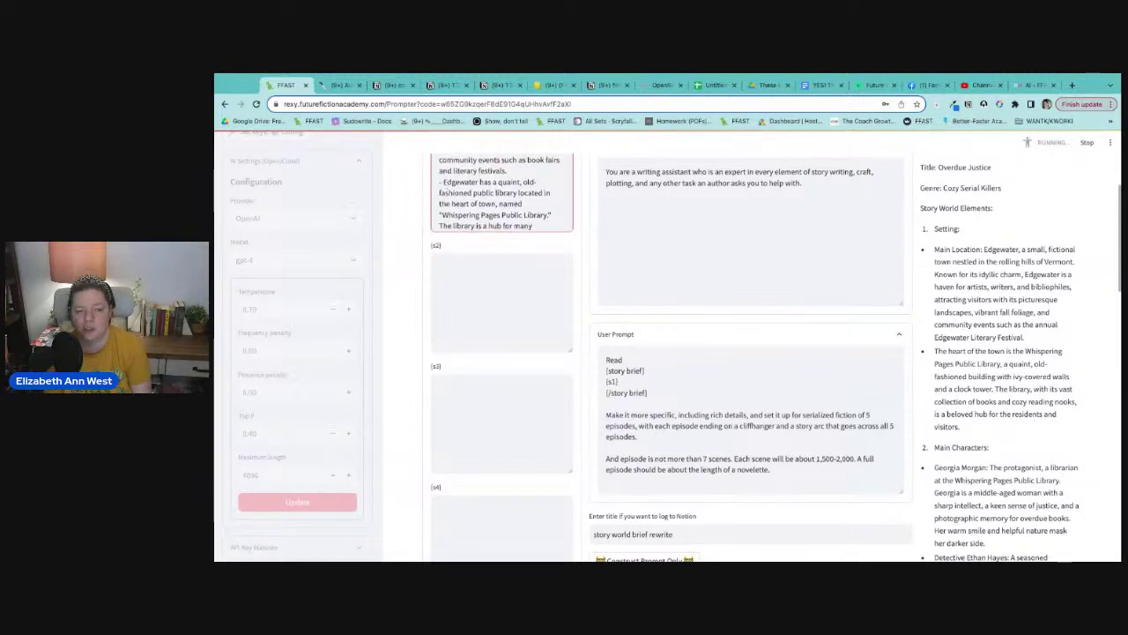
pyautogui.moveTo(443, 182); pyautogui.dragTo(550, 215)
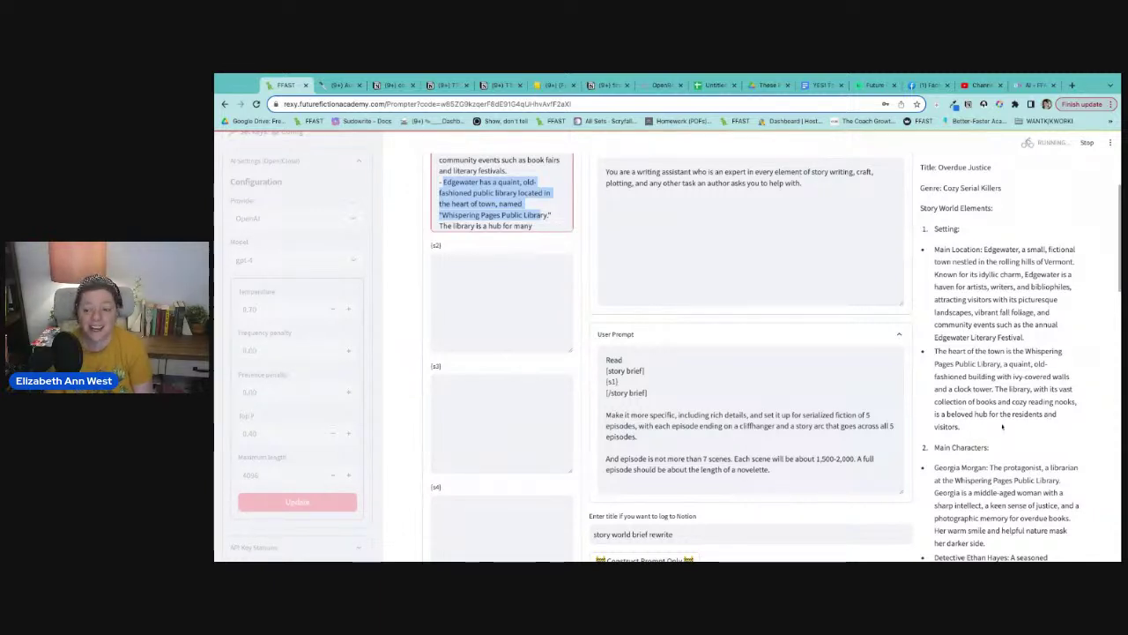
pyautogui.tripleClick(1001, 427)
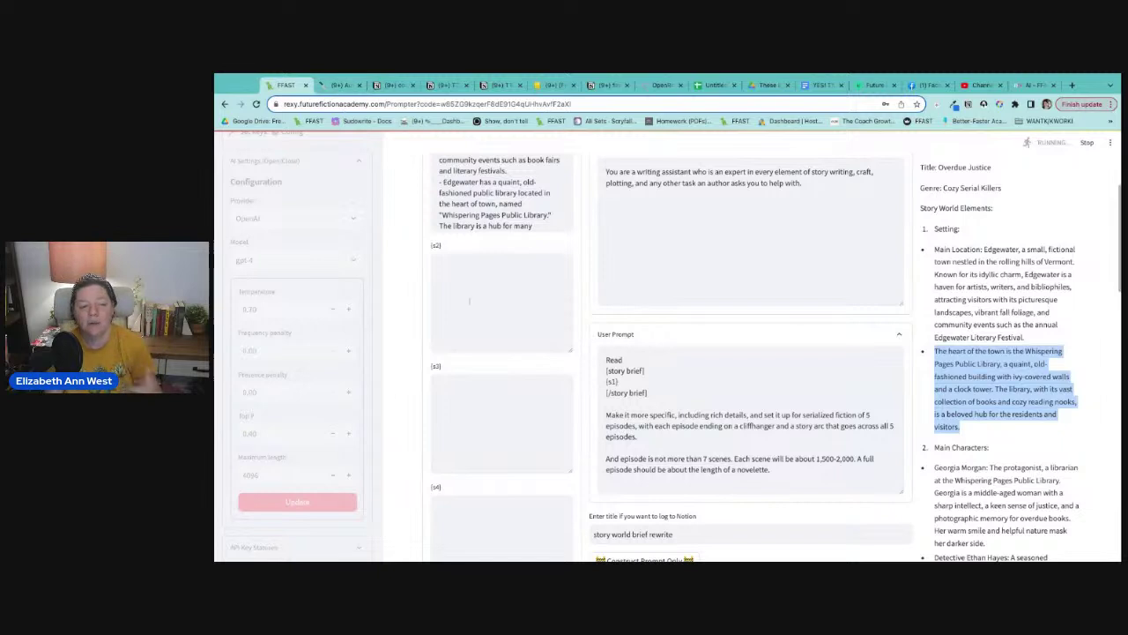
# - Examine the end of the gpt-4 completion, including its word count and the Notion Auto Write and Auto Log links
pyautogui.scroll(-1, 528, 309)
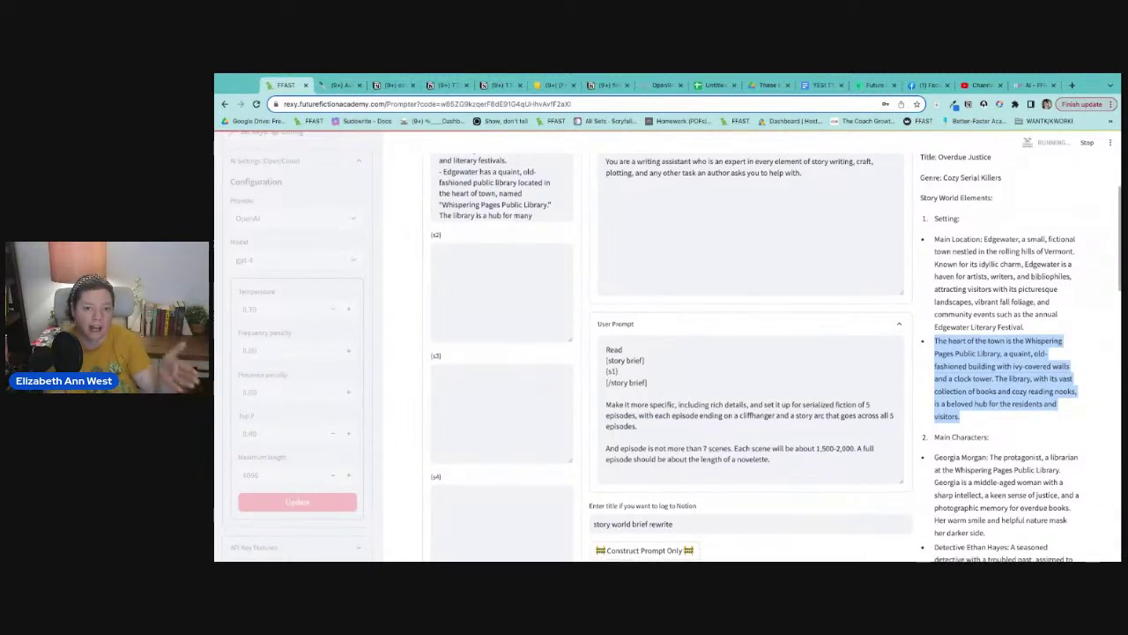
pyautogui.scroll(-1, 529, 309)
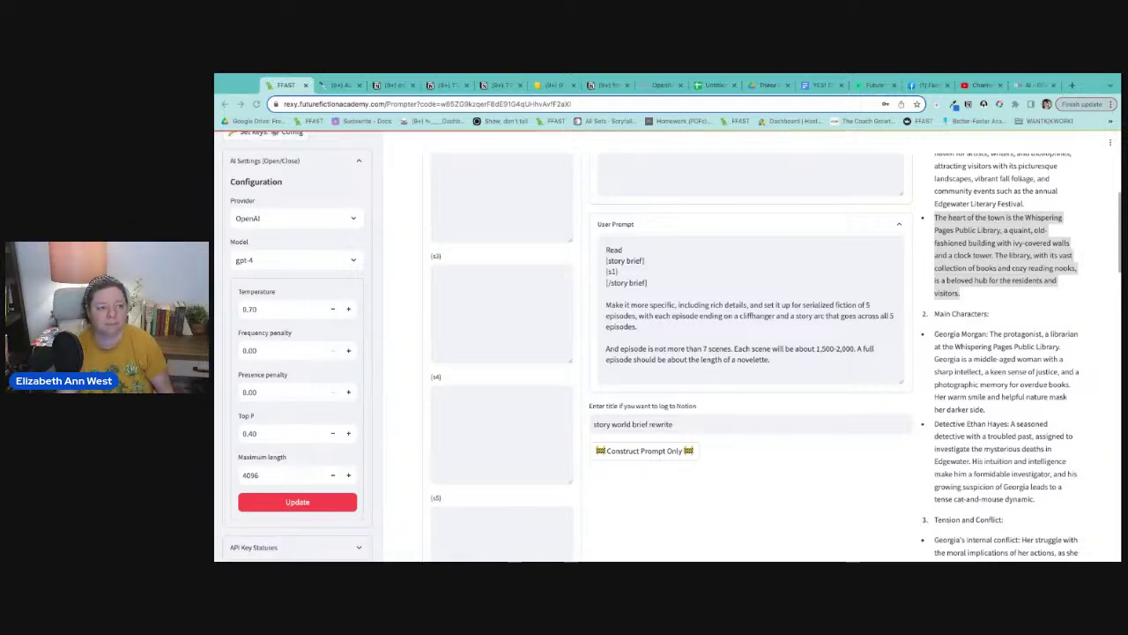
pyautogui.click(293, 88)
pyautogui.scroll(-10, 1033, 335)
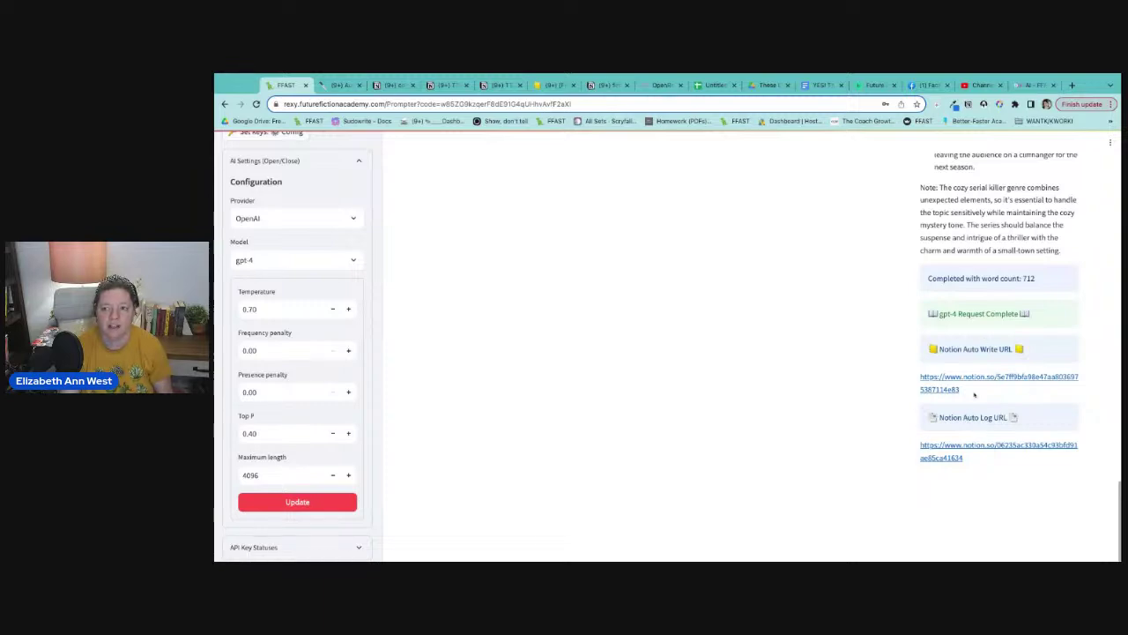
# - Open the full gpt-4 completion and review its setting and main characters sections, highlighting the phrase "vibrant fall foliage"
pyautogui.scroll(10, 928, 369)
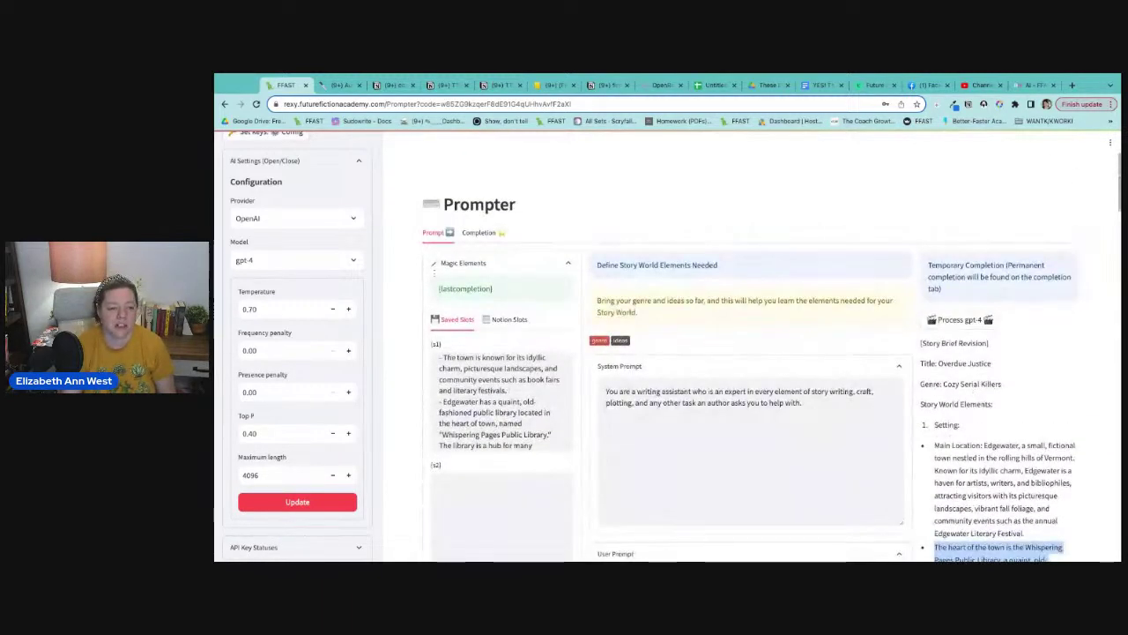
pyautogui.click(466, 233)
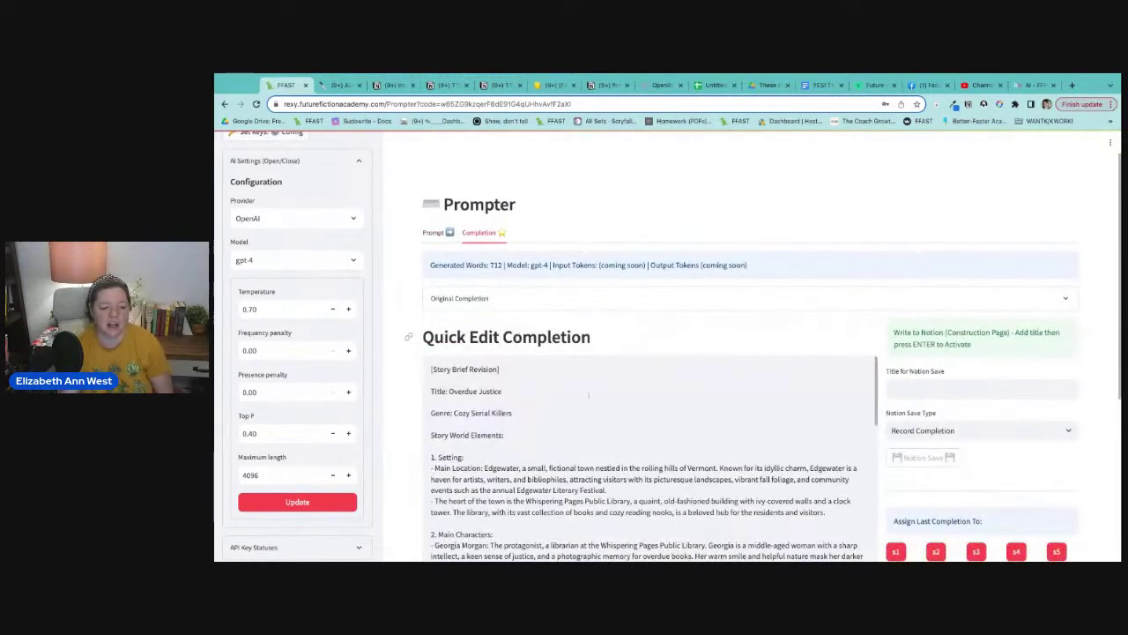
pyautogui.scroll(-3, 652, 458)
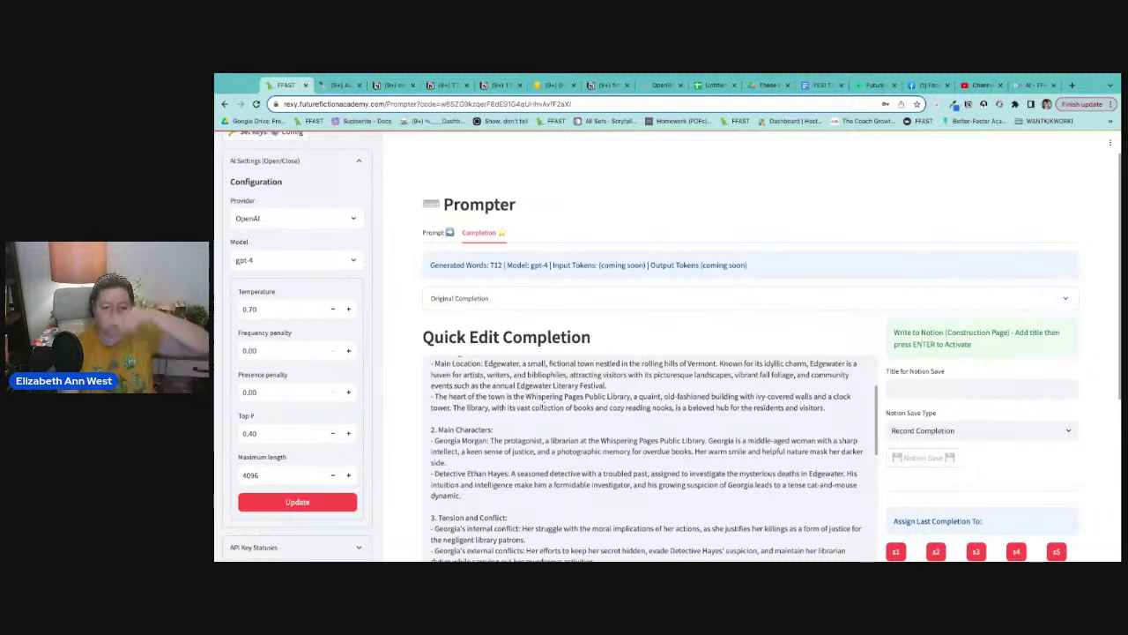
pyautogui.scroll(2, 643, 458)
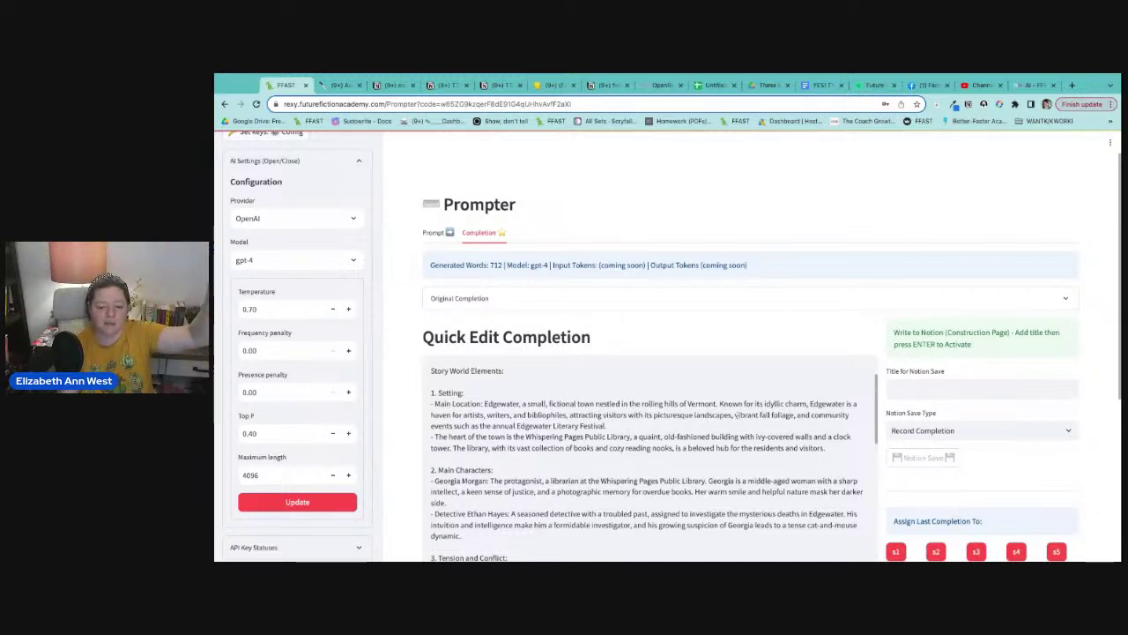
pyautogui.moveTo(735, 414)
pyautogui.mouseDown()
pyautogui.moveTo(793, 415)
pyautogui.moveTo(736, 416)
pyautogui.mouseUp()
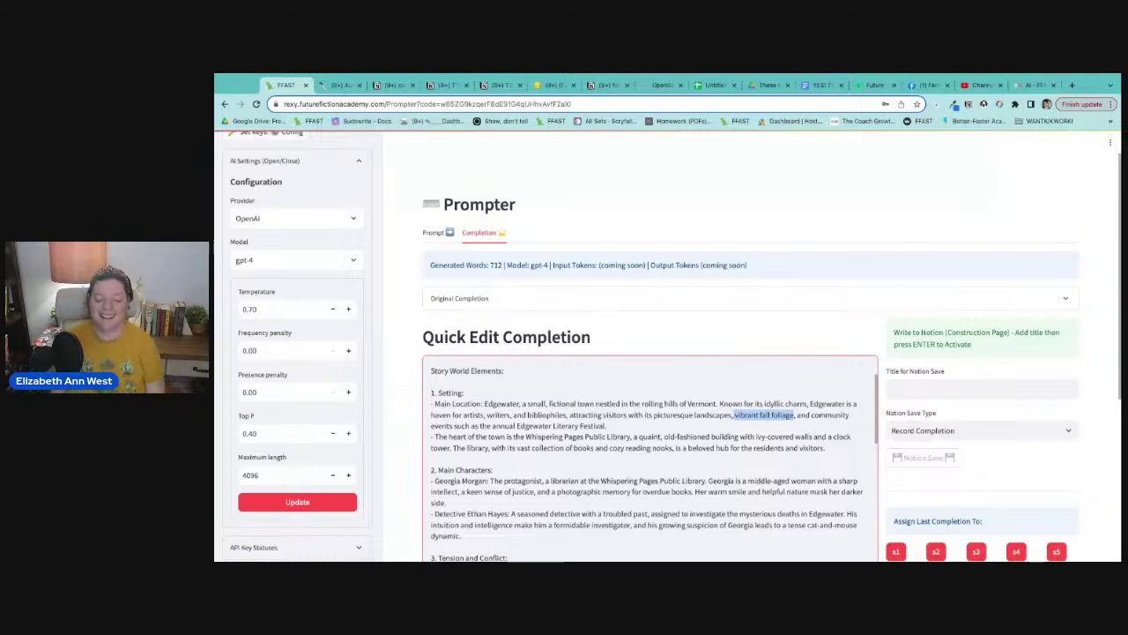
pyautogui.scroll(-3, 512, 513)
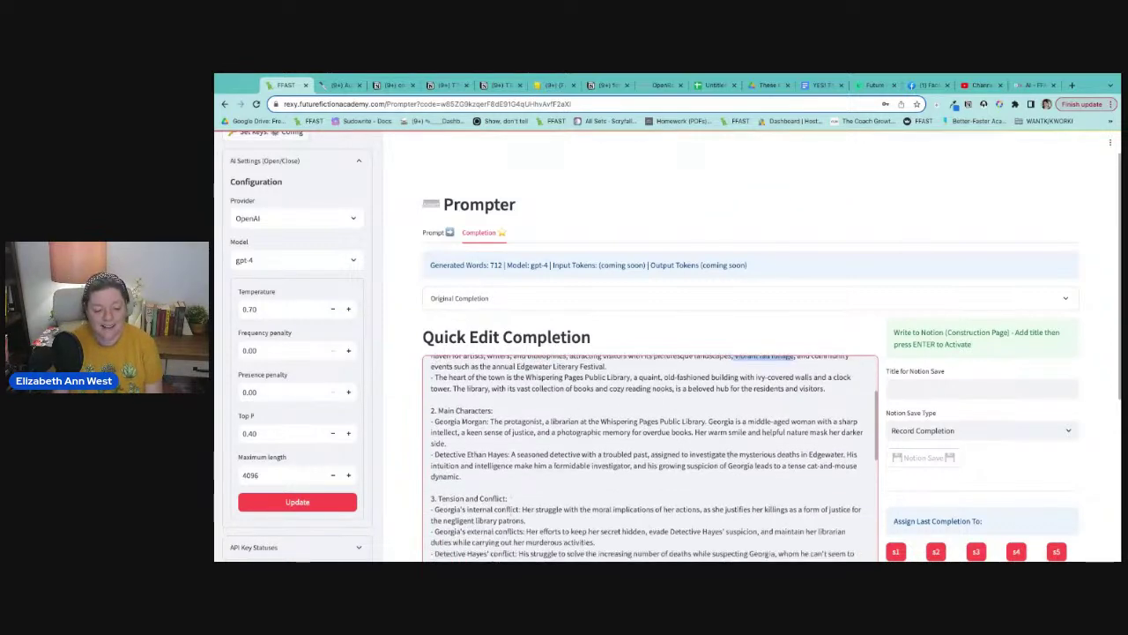
pyautogui.scroll(1, 512, 513)
pyautogui.scroll(-1, 512, 513)
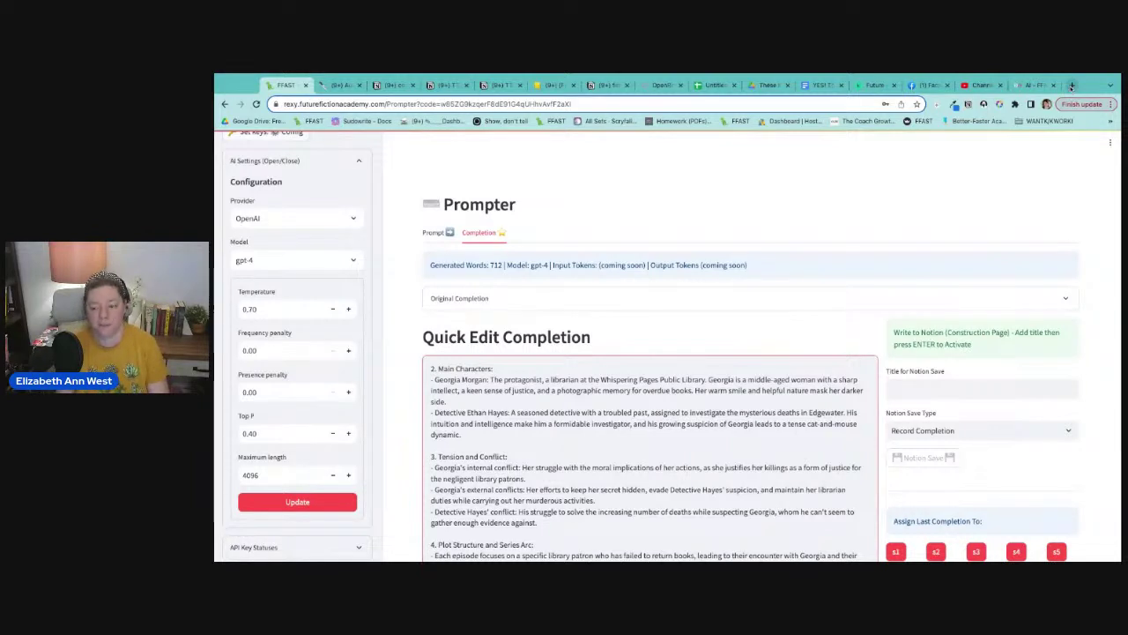
# - Search Google in a new tab for "character georia morgan" and skim the results for existing uses of the protagonist's name
pyautogui.click(1071, 86)
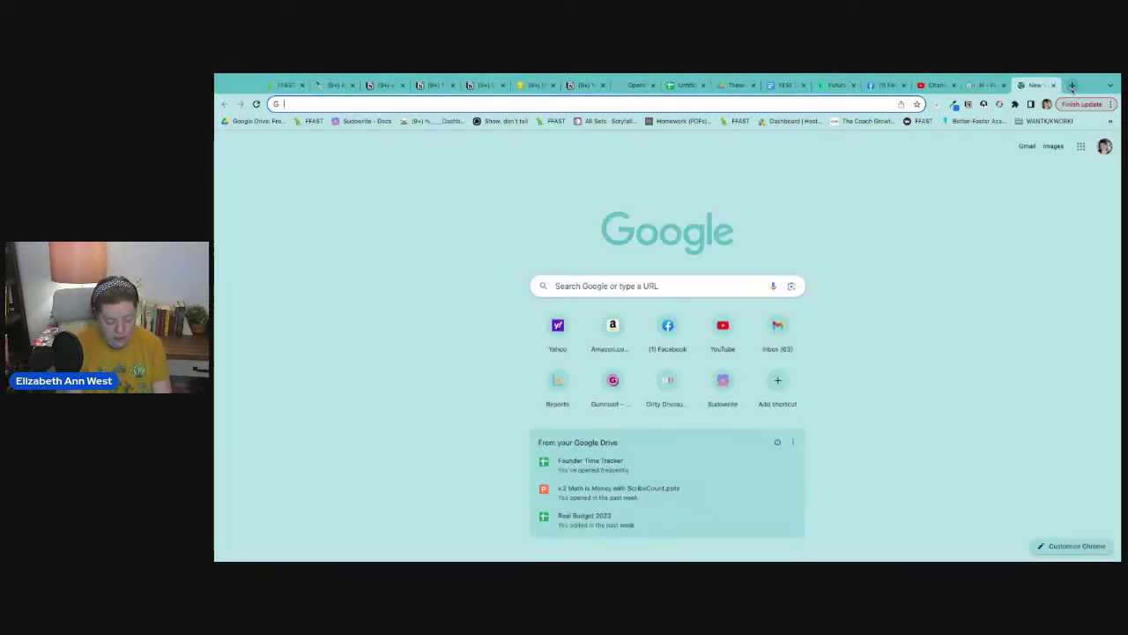
pyautogui.write('charcter')
pyautogui.press('BackSpace')
pyautogui.press('BackSpace')
pyautogui.press('BackSpace')
pyautogui.press('BackSpace')
pyautogui.write('racter geor')
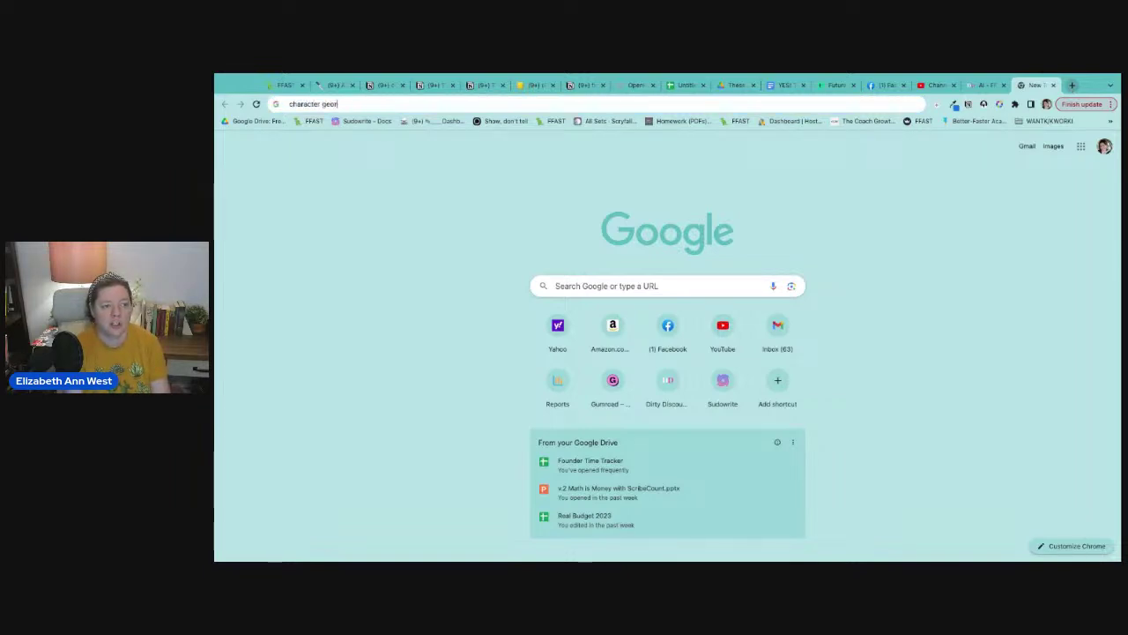
pyautogui.write('ia morgan')
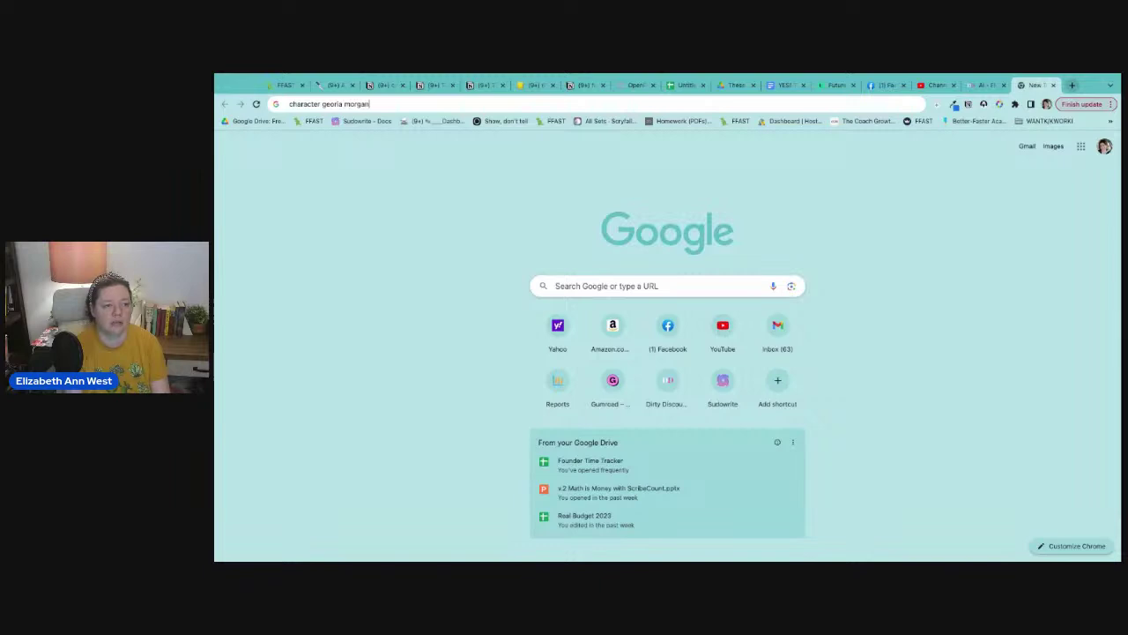
pyautogui.press('Return')
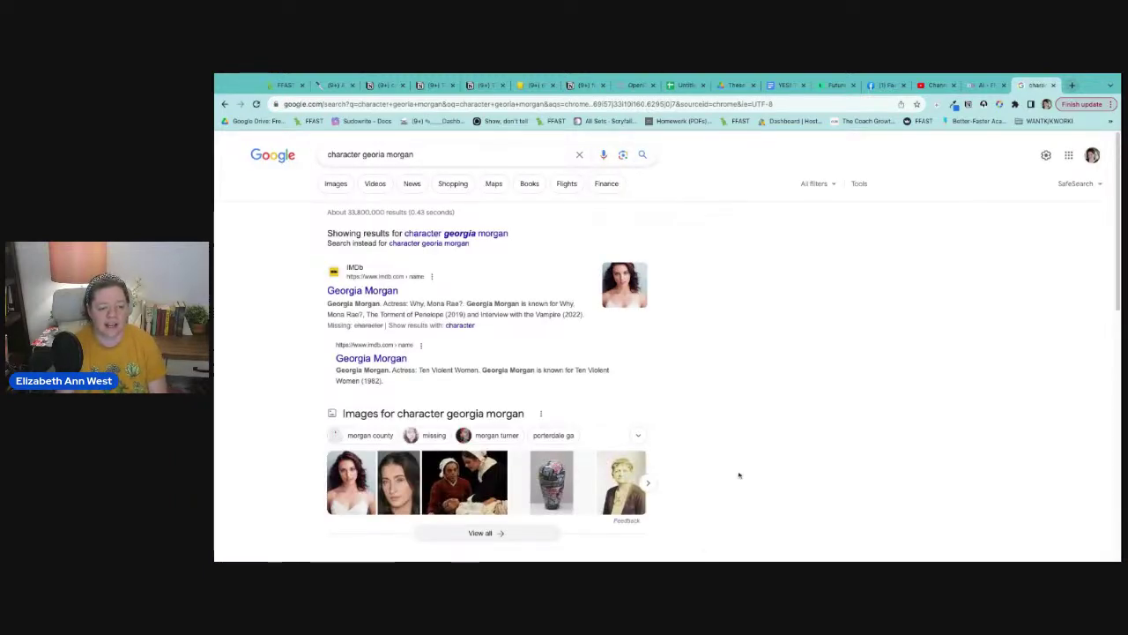
pyautogui.scroll(-3, 718, 526)
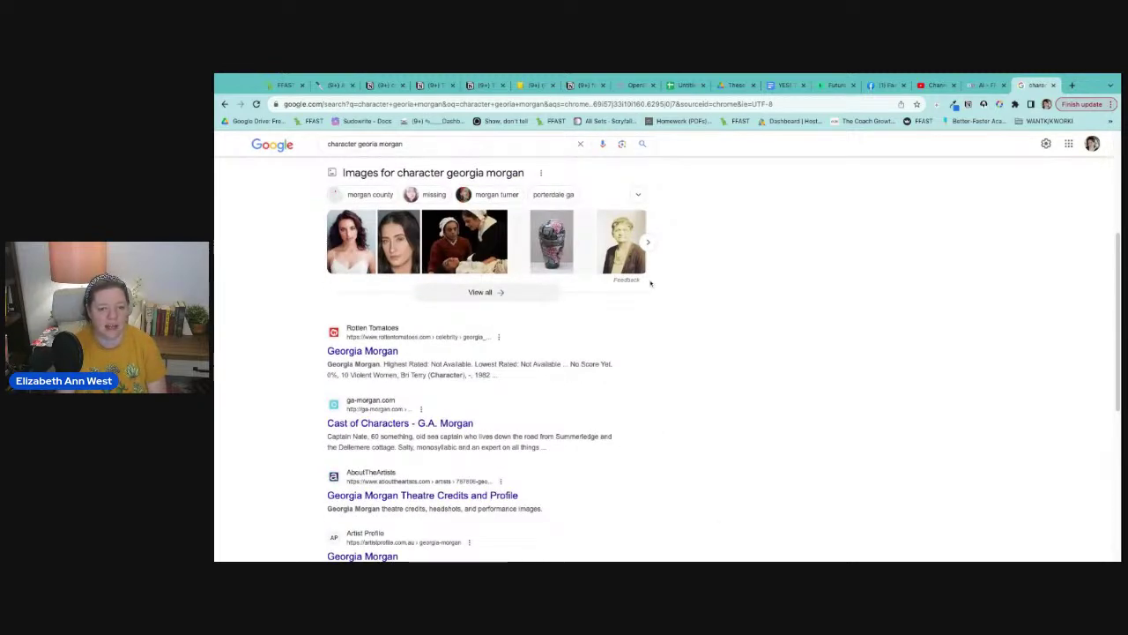
pyautogui.scroll(-1, 624, 429)
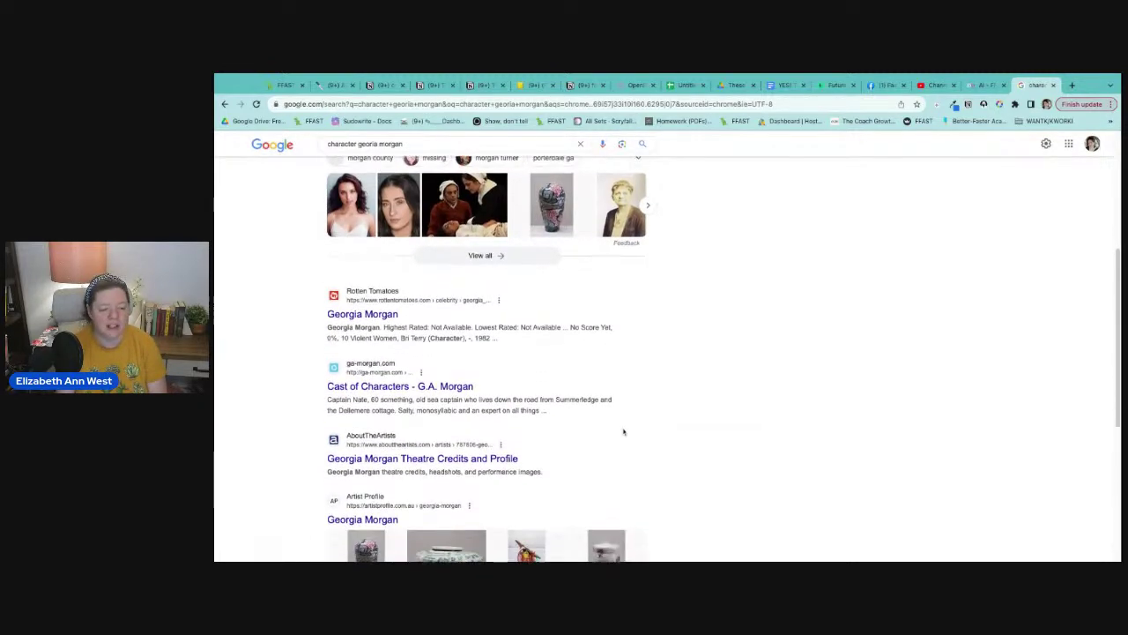
pyautogui.scroll(-1, 623, 430)
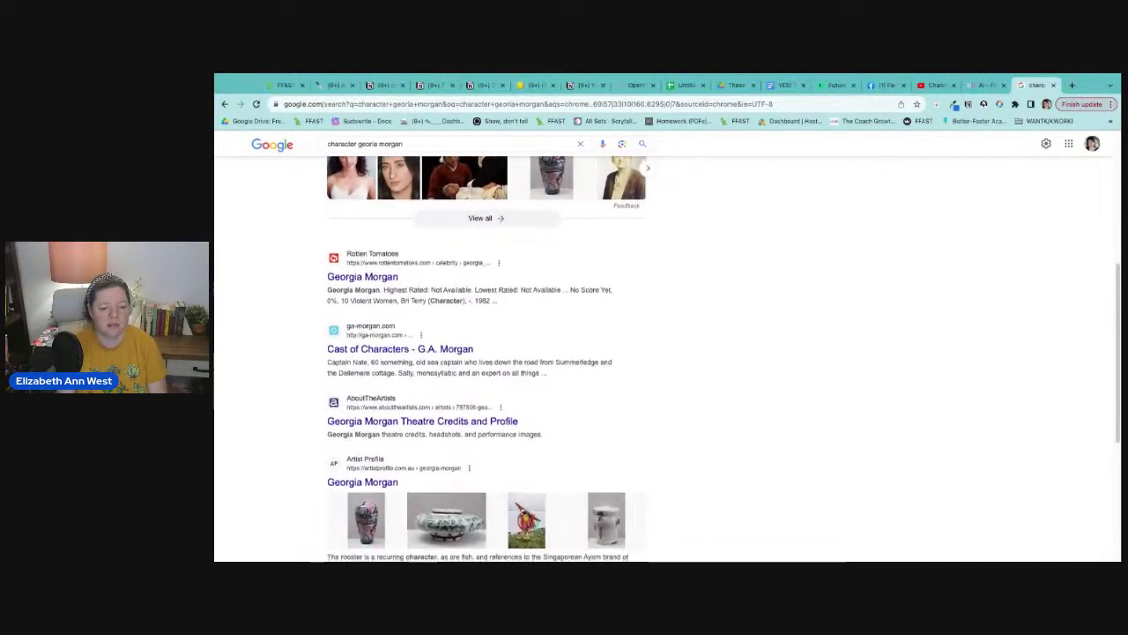
pyautogui.scroll(-3, 623, 431)
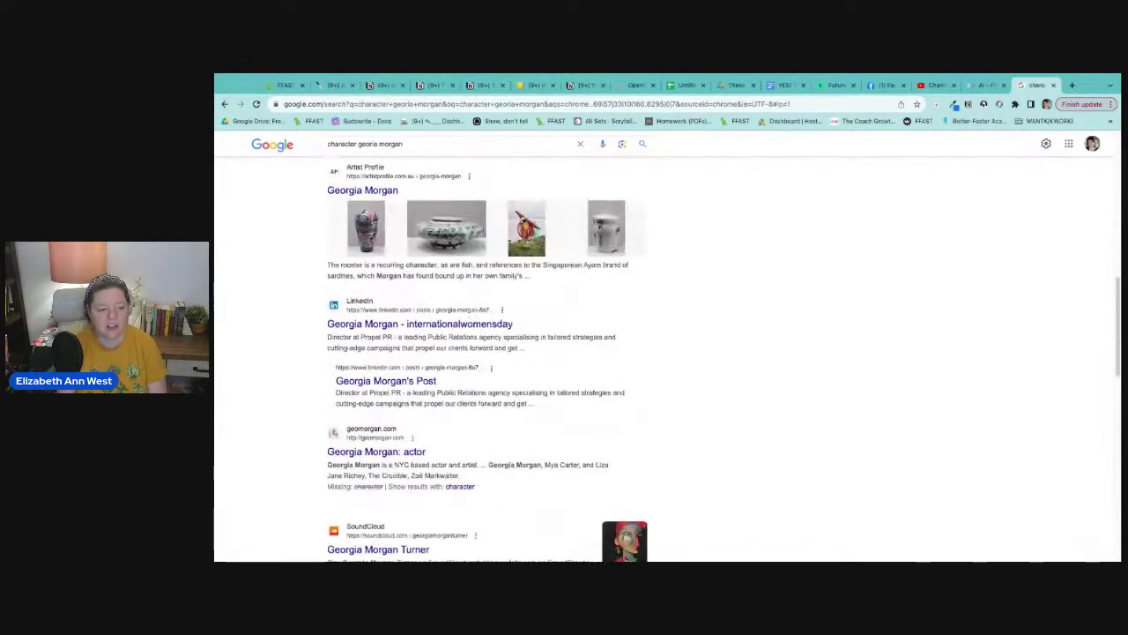
# - Correct the Google query to "character georgia morgan" and look through the new results for a matching fictional character
pyautogui.scroll(7, 411, 164)
pyautogui.click(424, 154)
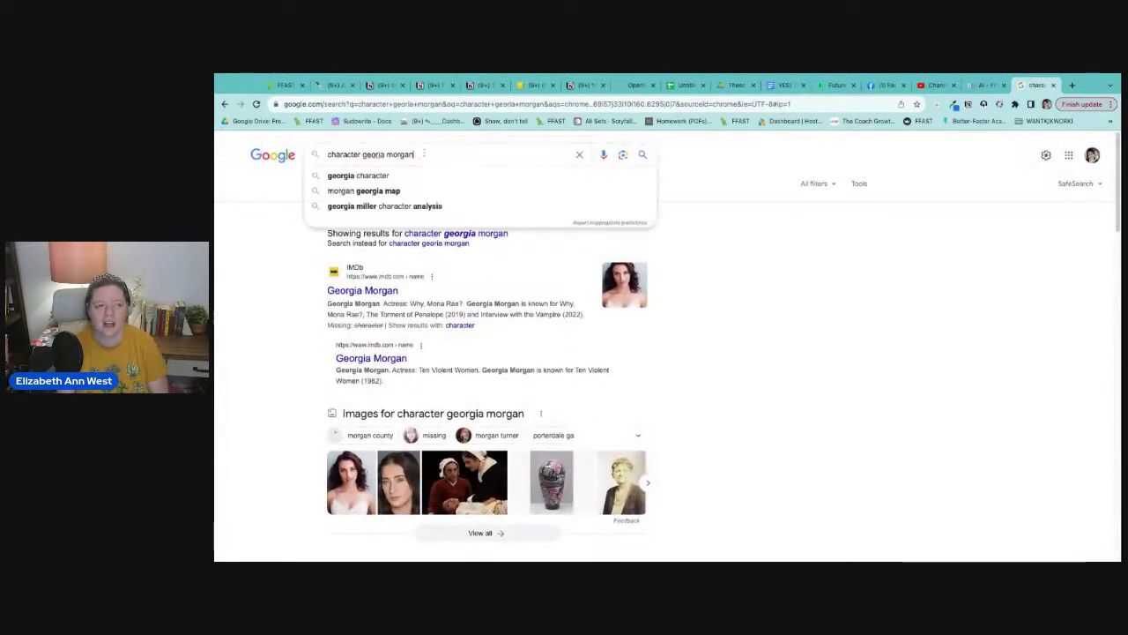
pyautogui.click(375, 155)
pyautogui.write('g')
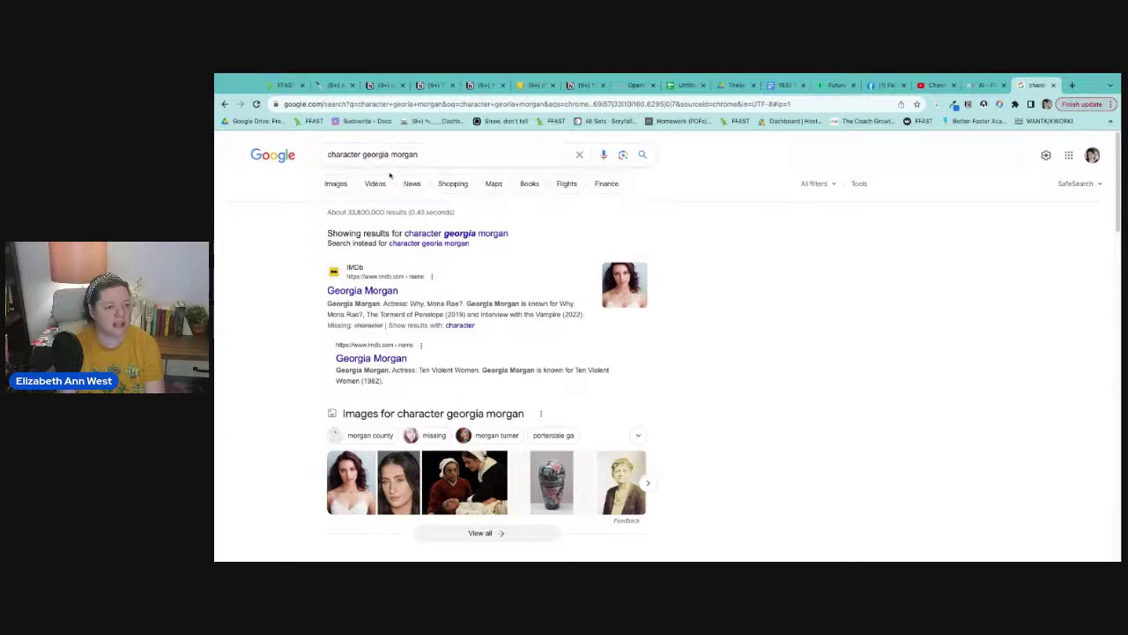
pyautogui.click(391, 175)
pyautogui.scroll(-2, 673, 401)
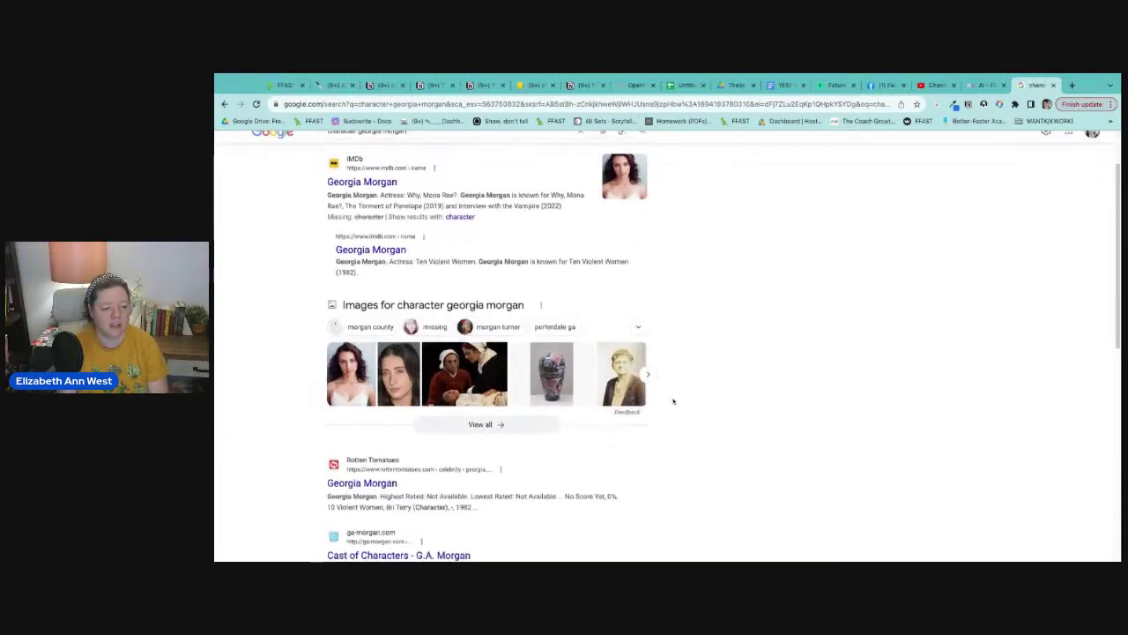
pyautogui.scroll(-3, 674, 401)
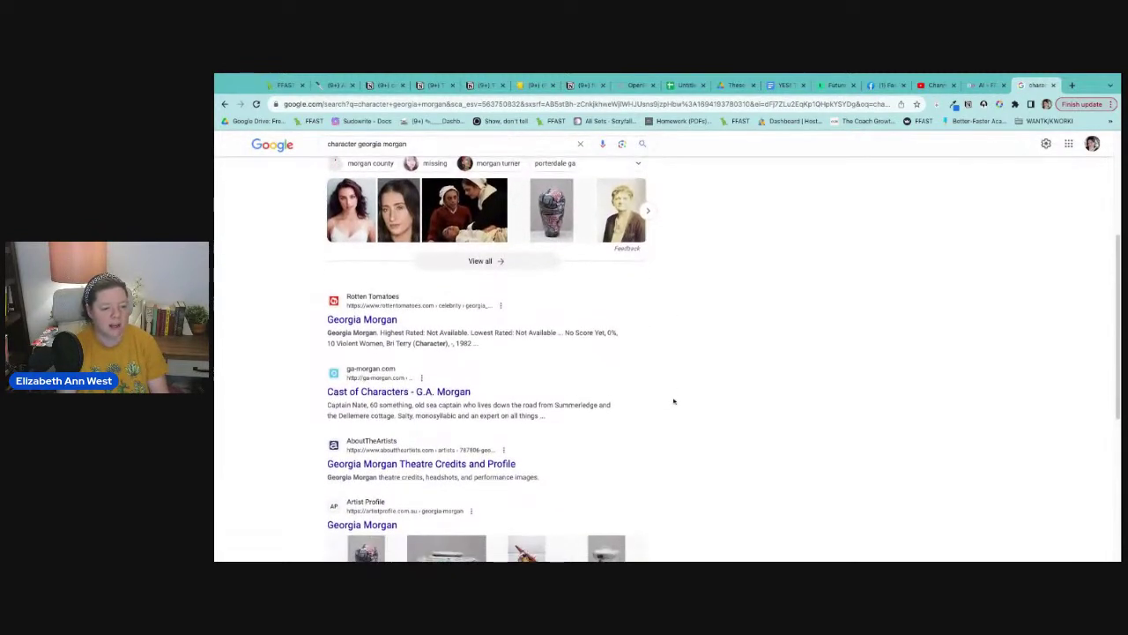
pyautogui.scroll(-1, 673, 401)
pyautogui.scroll(2, 674, 402)
pyautogui.scroll(-3, 674, 402)
pyautogui.scroll(-3, 674, 401)
pyautogui.scroll(6, 674, 402)
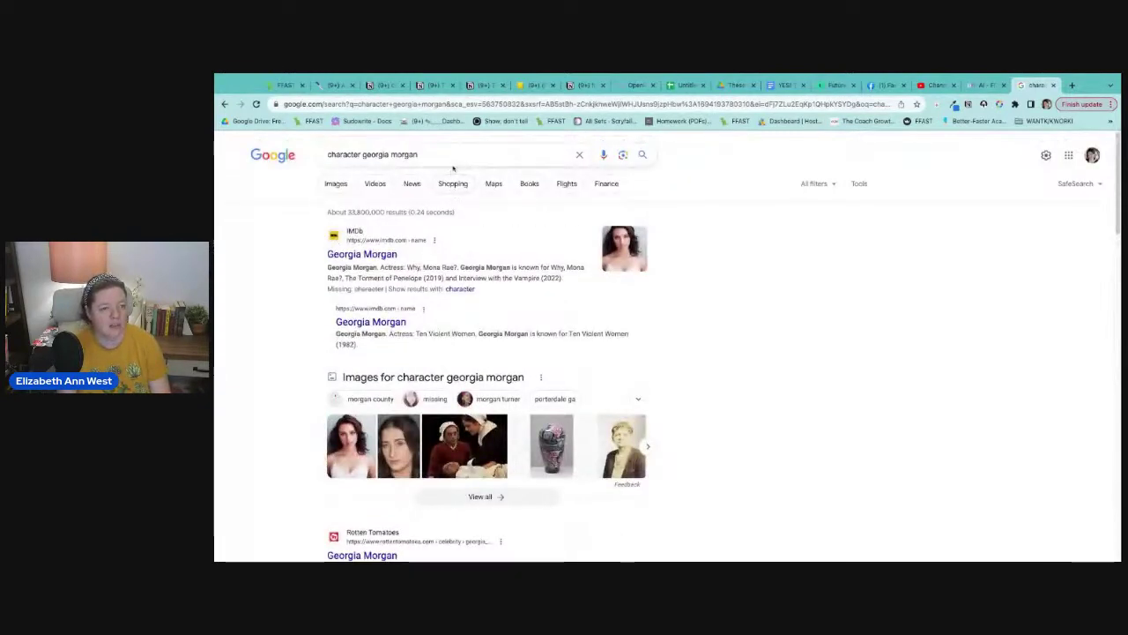
# - Search for "character georgia morgan mystery novel", read the Mystery Sequels page on Vulnerable (Morgans of Nashville #4), and return to the Prompter
pyautogui.click(450, 154)
pyautogui.write('mystery novel')
pyautogui.press('Return')
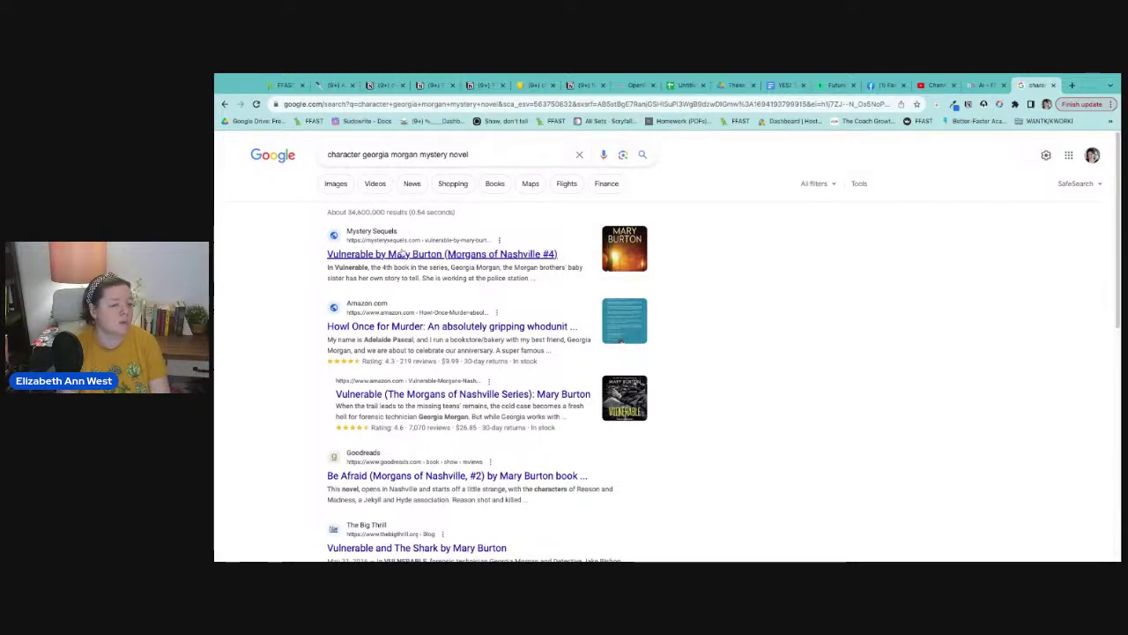
pyautogui.click(402, 255)
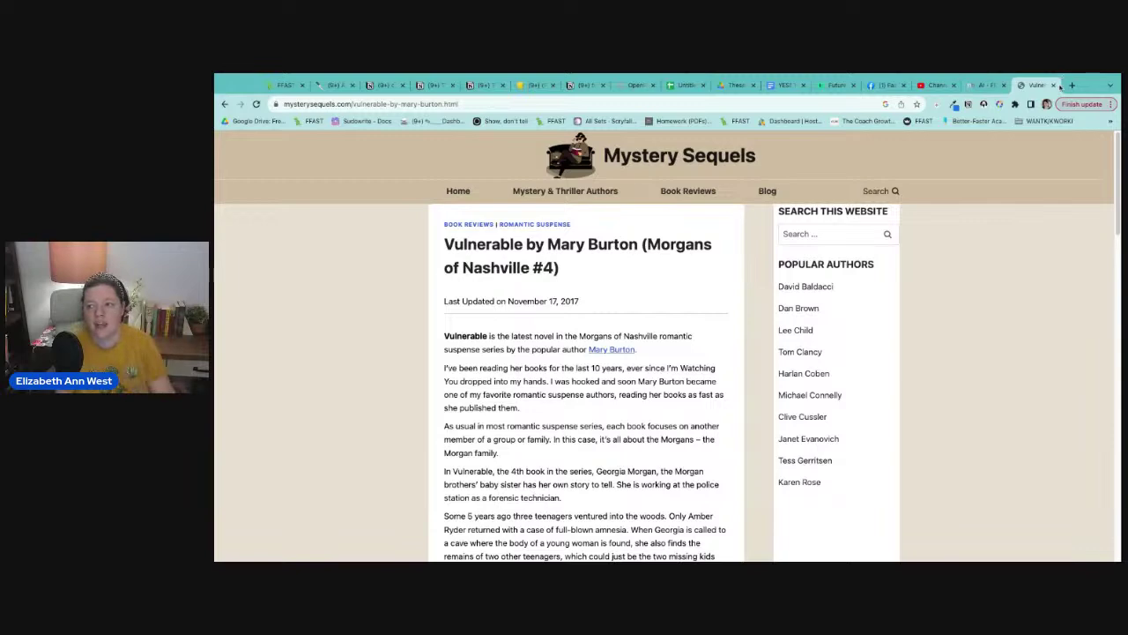
pyautogui.hotkey('ctrl', '1')
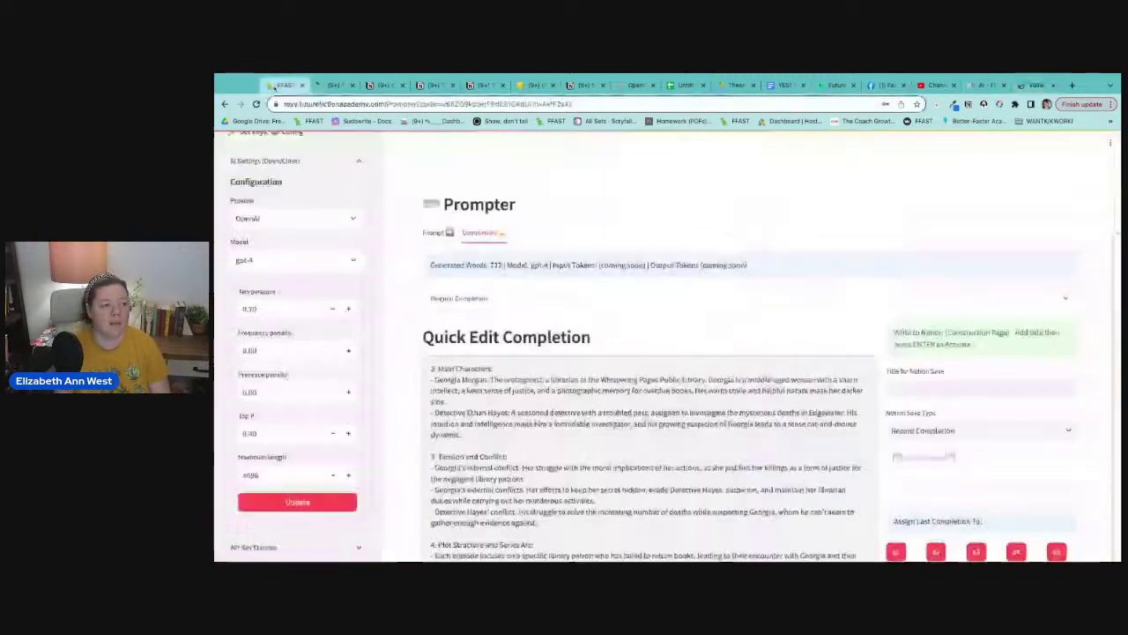
pyautogui.click(1054, 85)
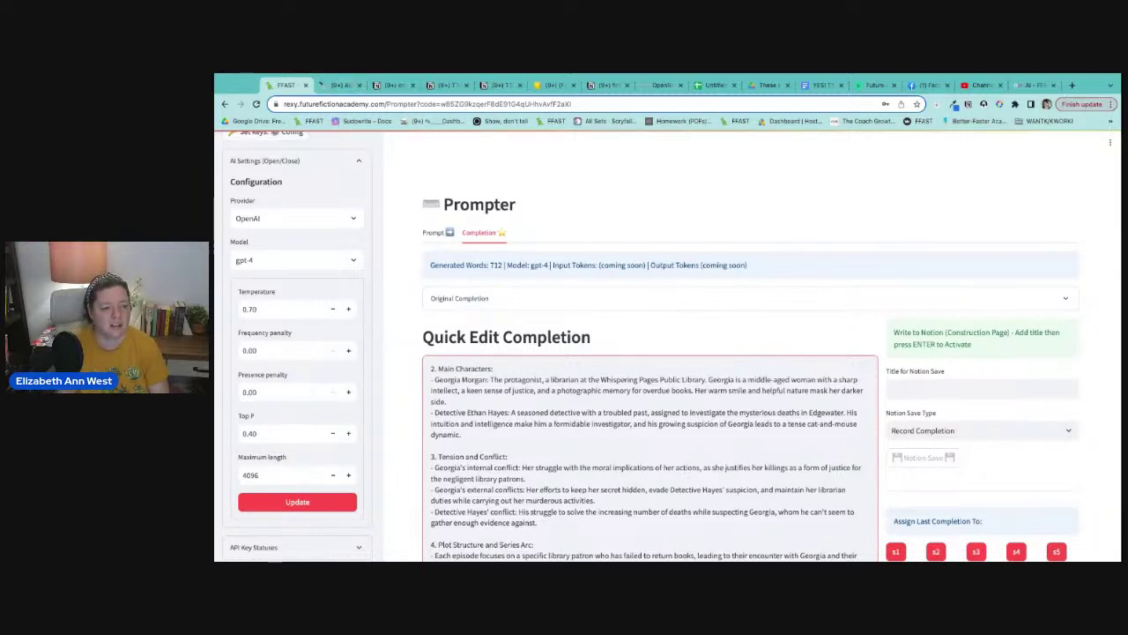
# - Reread the story brief completion from its title and setting through the main characters and the tension and conflict section
pyautogui.press('super+Tab')
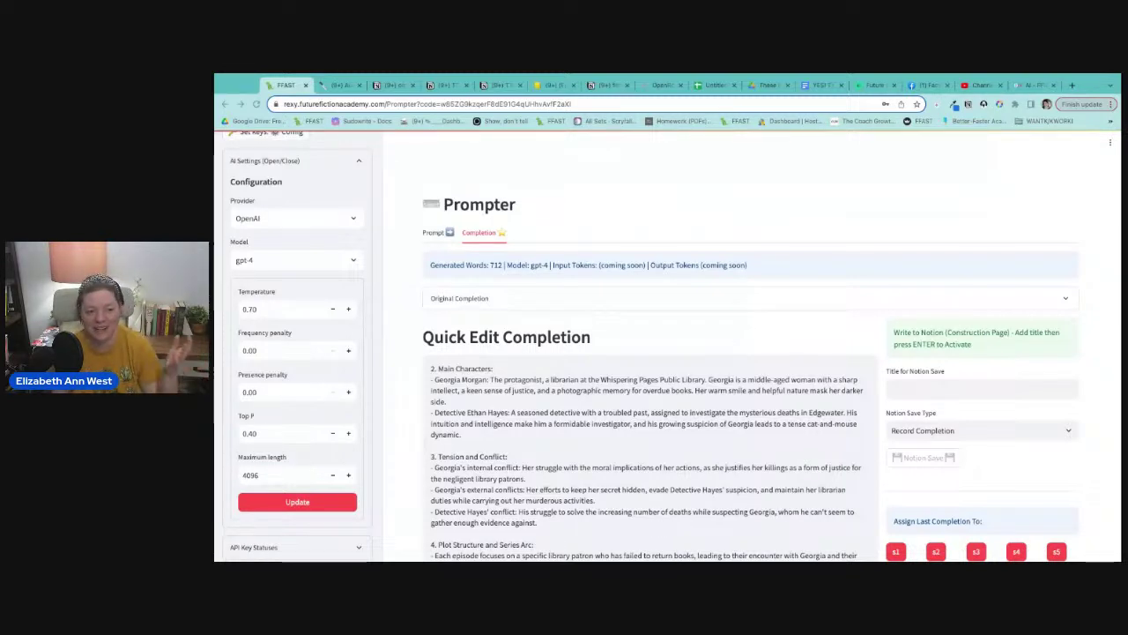
pyautogui.click(294, 88)
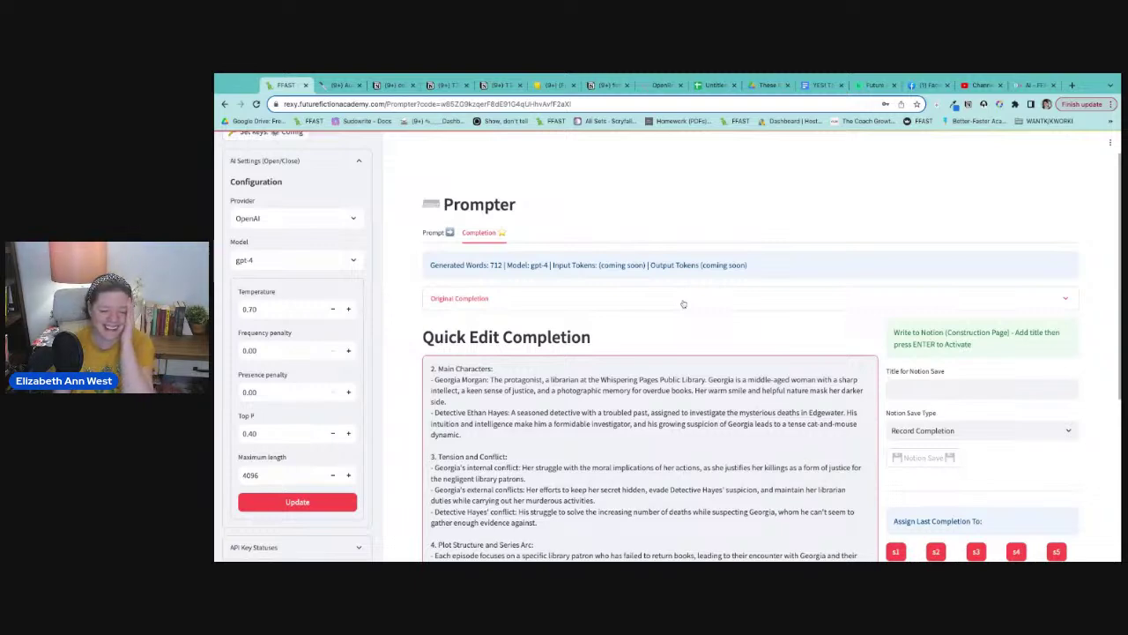
pyautogui.scroll(-1, 691, 315)
pyautogui.scroll(-1, 691, 316)
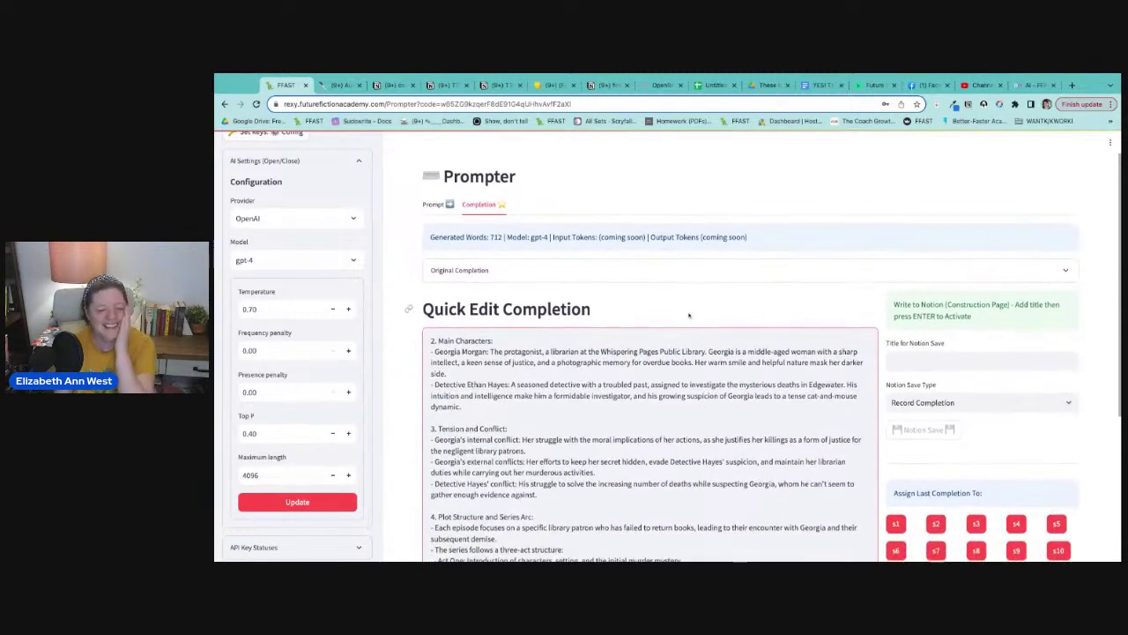
pyautogui.scroll(2, 555, 404)
pyautogui.scroll(1, 555, 402)
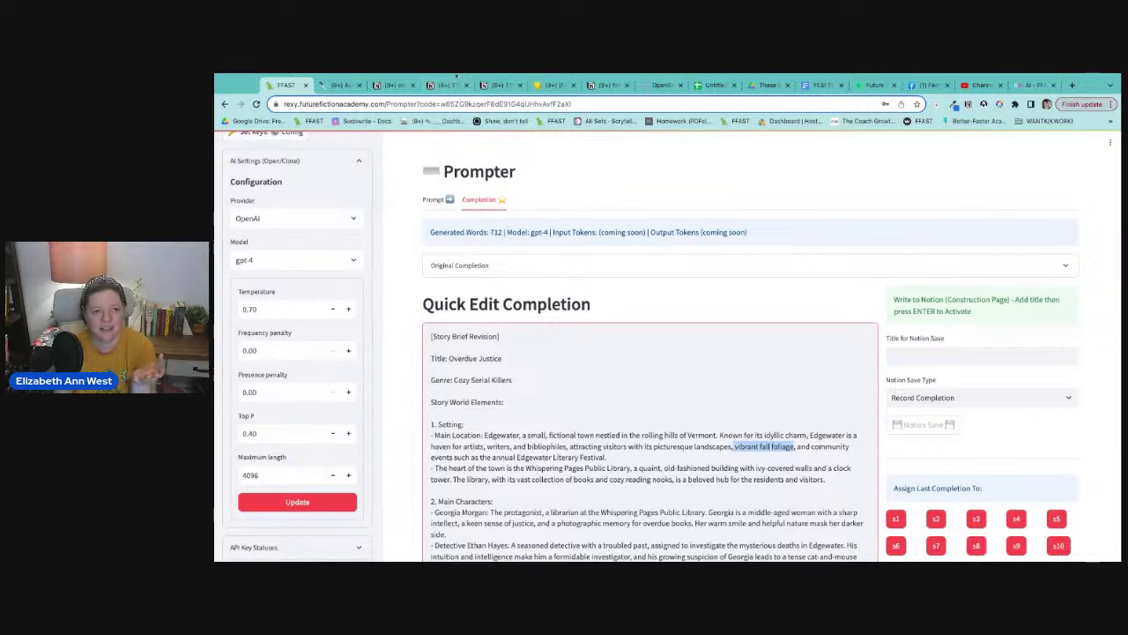
pyautogui.click(473, 252)
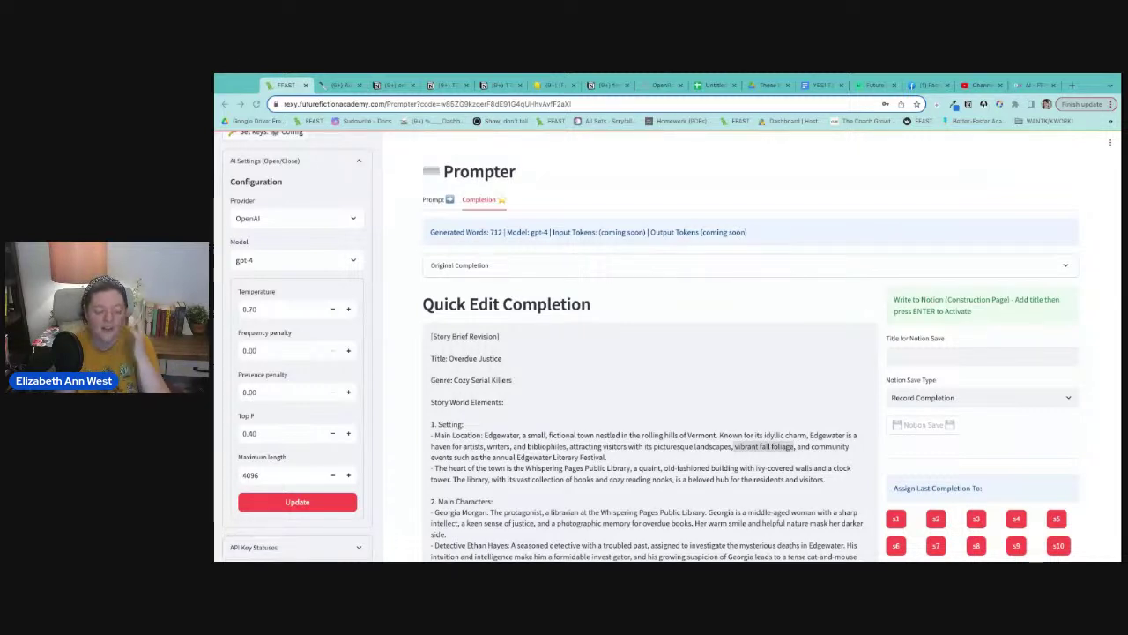
pyautogui.click(458, 522)
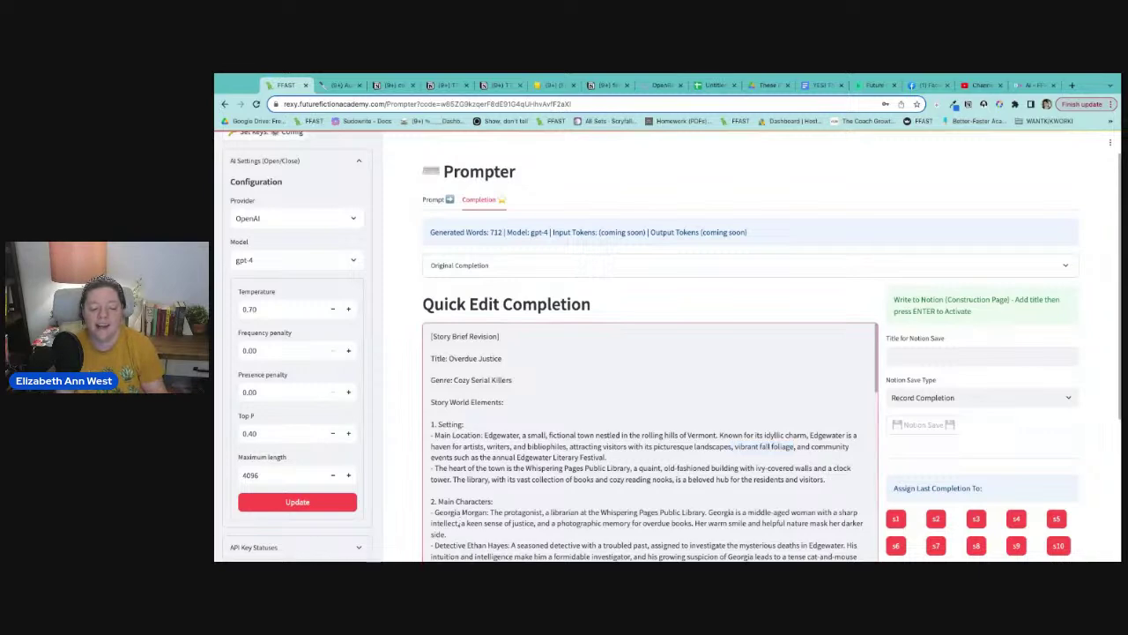
pyautogui.scroll(-3, 491, 512)
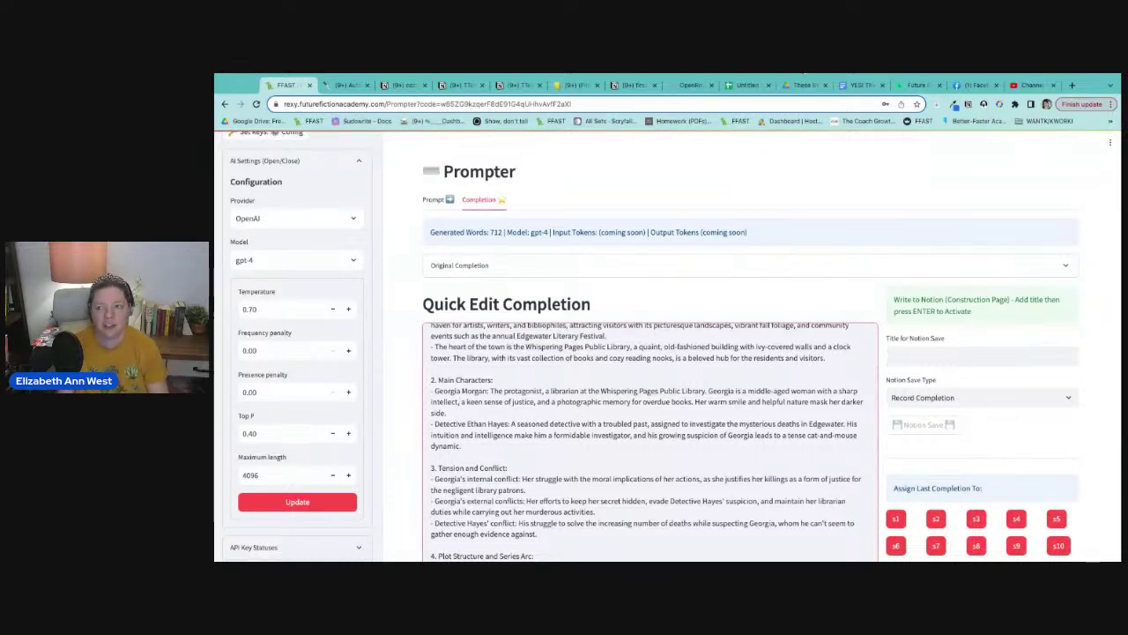
# - Search Google in a new tab for "mystery novel chracters georgia morgan" and open the Mystery Sequels review of Vulnerable
pyautogui.click(1072, 87)
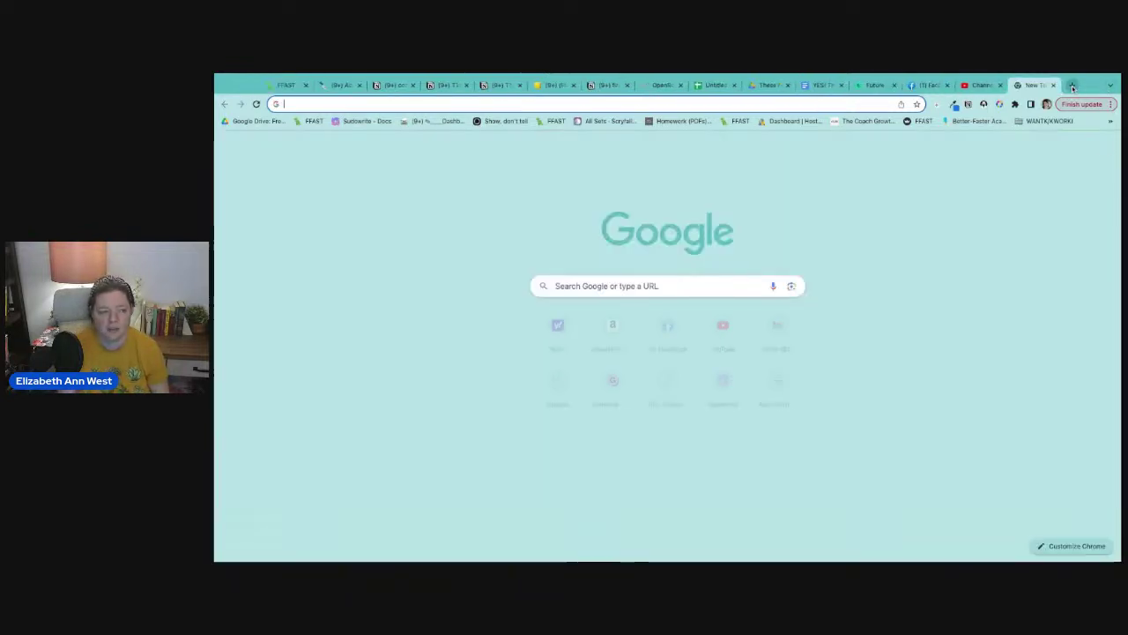
pyautogui.write('myste')
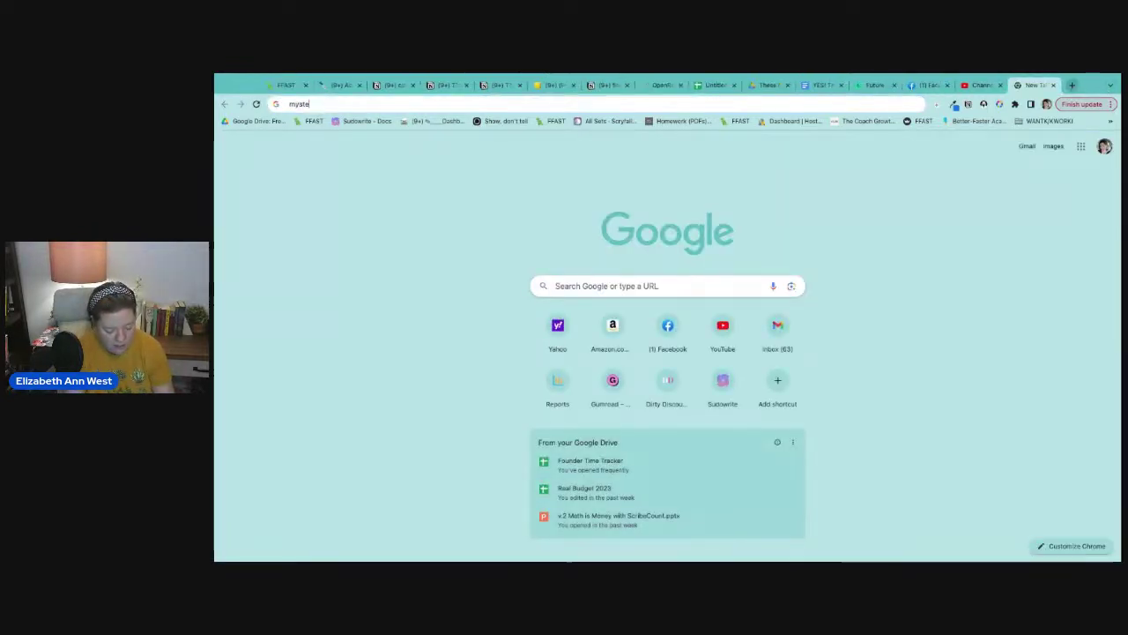
pyautogui.write('ry novel chract')
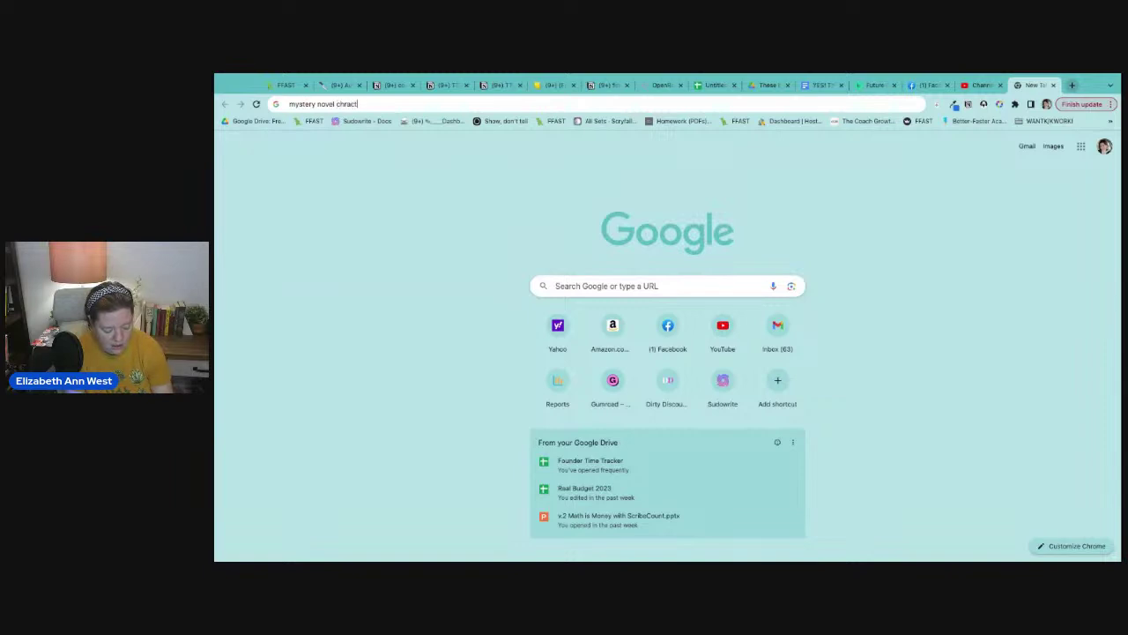
pyautogui.write('ers georgia morgan')
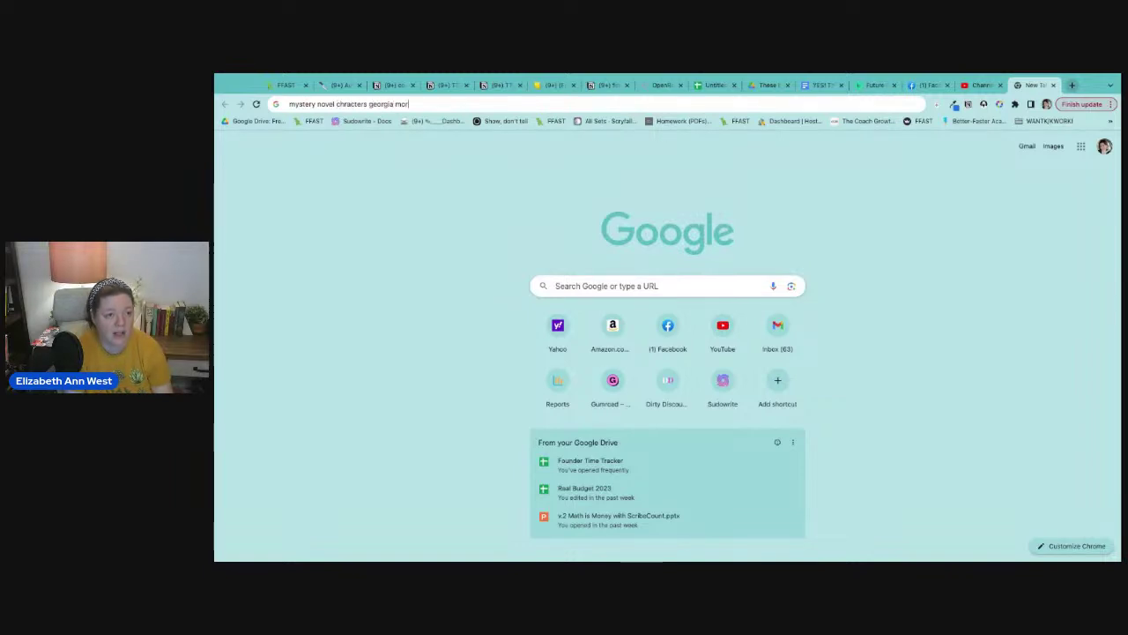
pyautogui.press('Return')
pyautogui.click(470, 291)
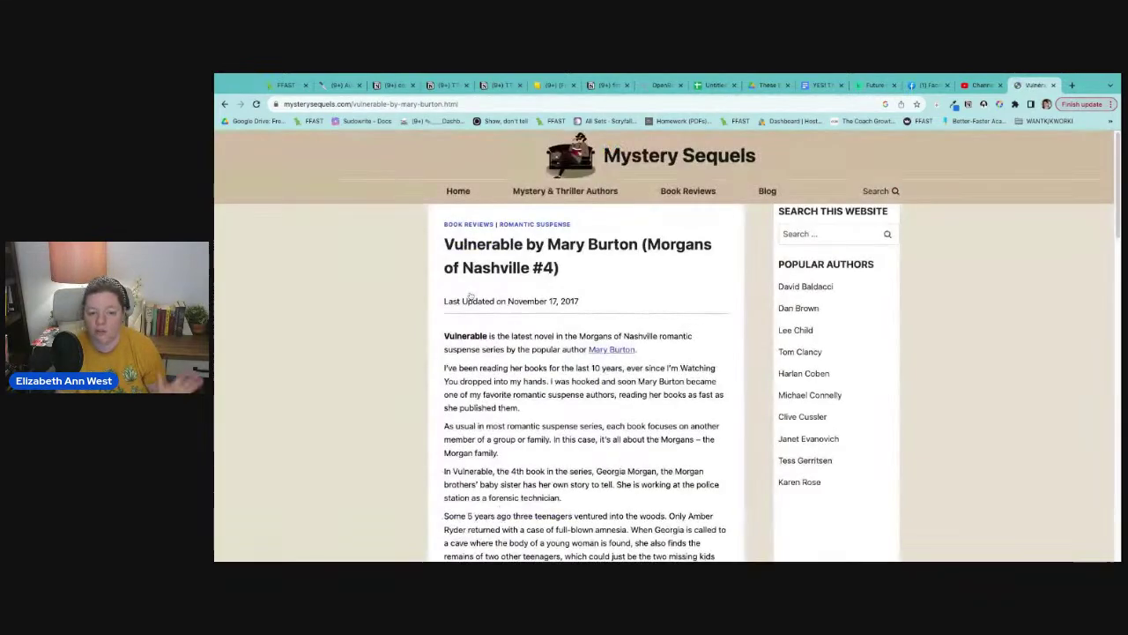
# - Read the plot summary in the Vulnerable review and highlight the sentence describing Georgia Morgan's job
pyautogui.scroll(-2, 582, 370)
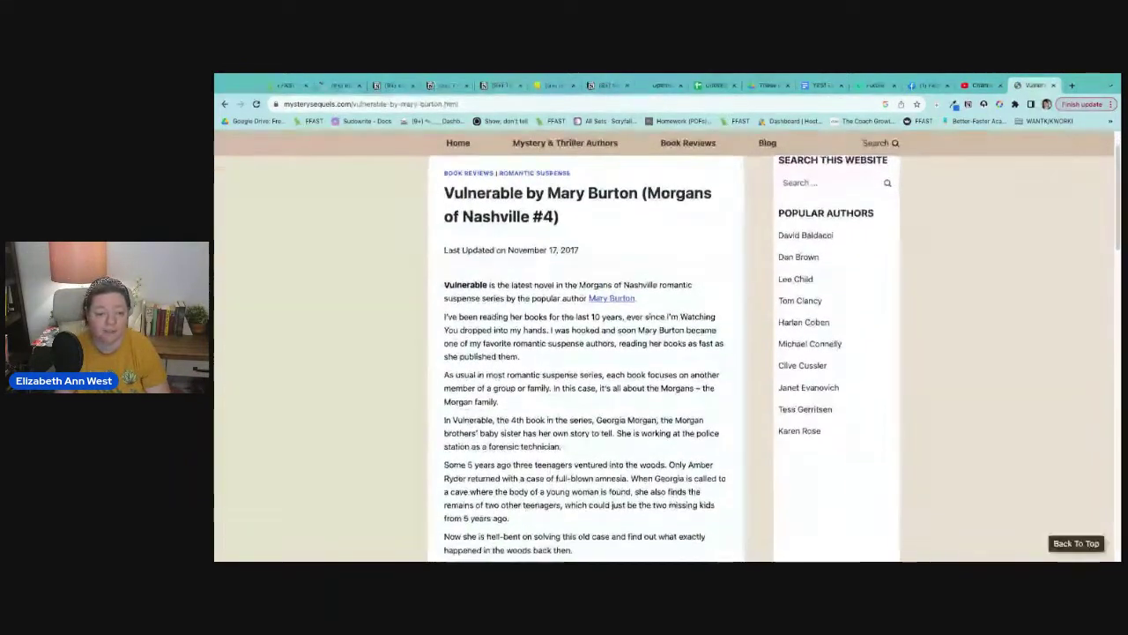
pyautogui.scroll(-1, 582, 370)
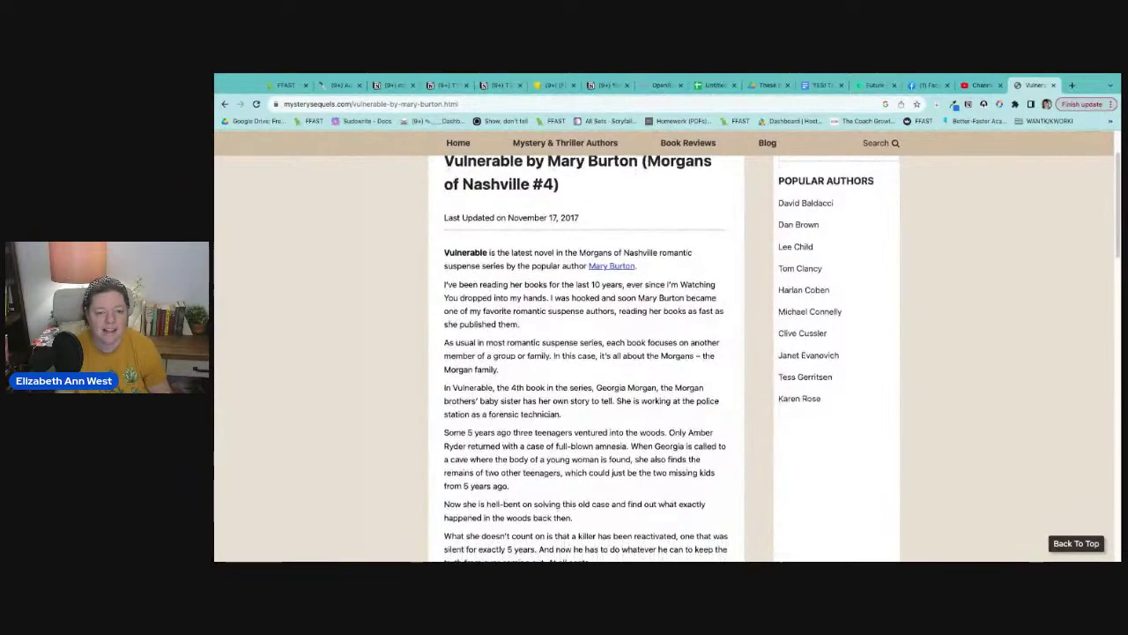
pyautogui.scroll(-1, 582, 370)
pyautogui.scroll(-1, 548, 393)
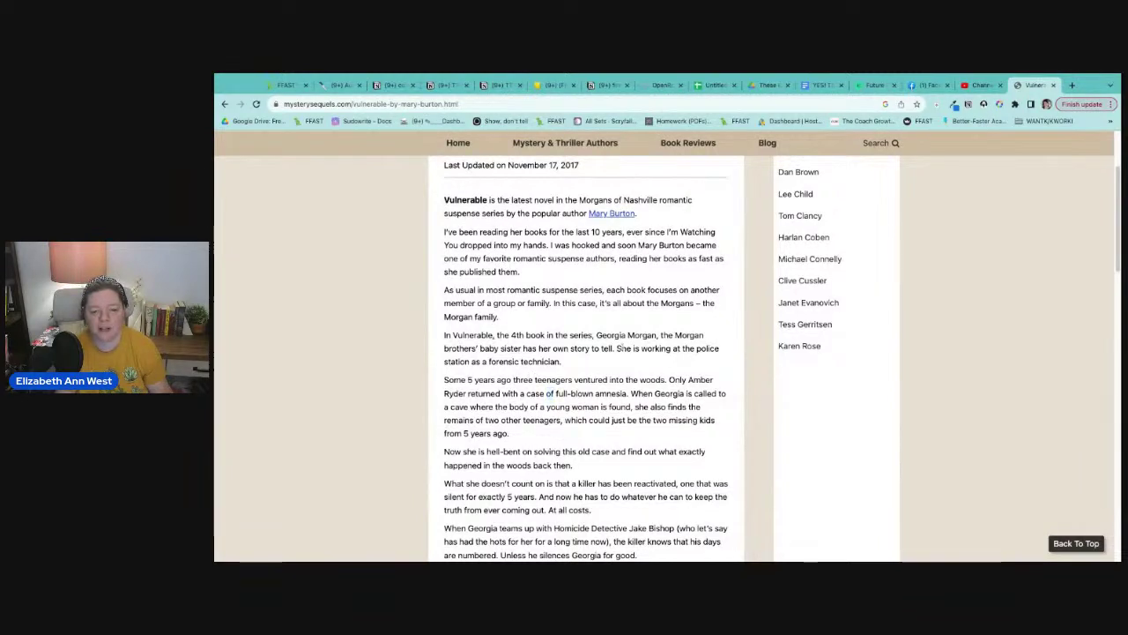
pyautogui.moveTo(617, 349); pyautogui.dragTo(627, 362)
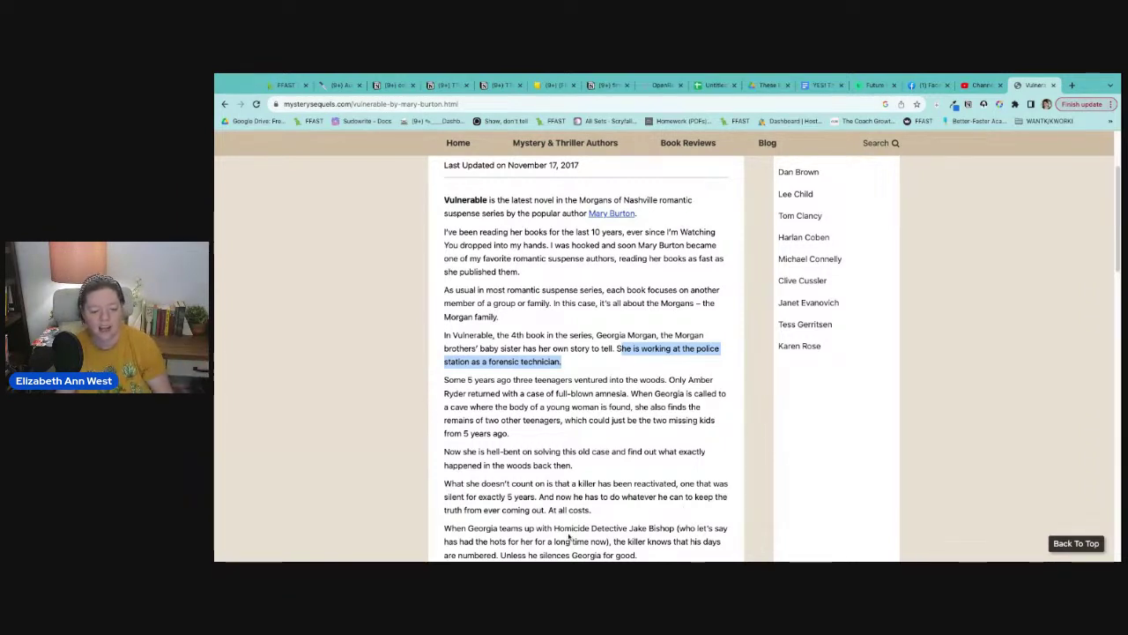
# - Return to the Prompter and change the protagonist's first name to Virginia at the start of her Main Characters entry
pyautogui.click(286, 86)
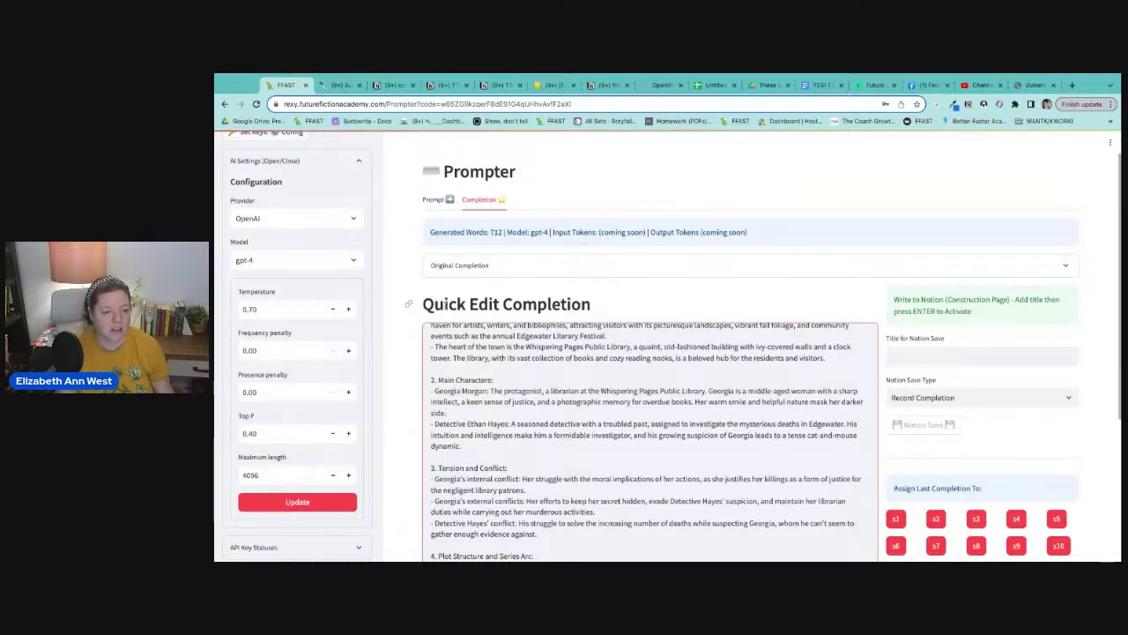
pyautogui.press('BackSpace')
pyautogui.press('BackSpace')
pyautogui.press('BackSpace')
pyautogui.press('BackSpace')
pyautogui.press('BackSpace')
pyautogui.press('BackSpace')
pyautogui.press('BackSpace')
pyautogui.press('BackSpace')
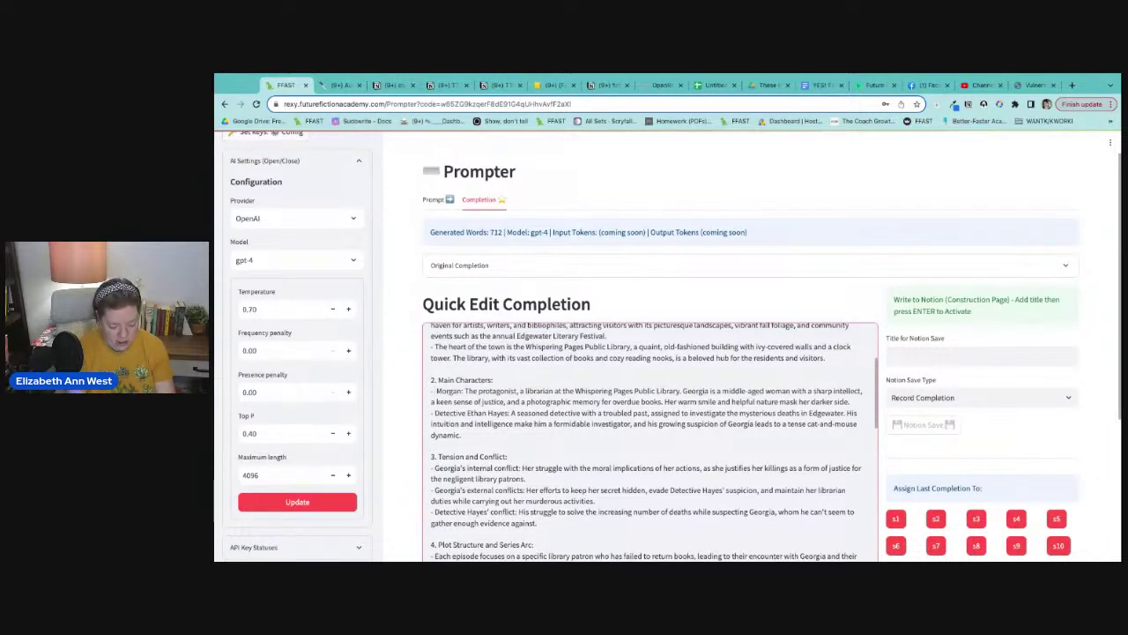
pyautogui.write('Virginia')
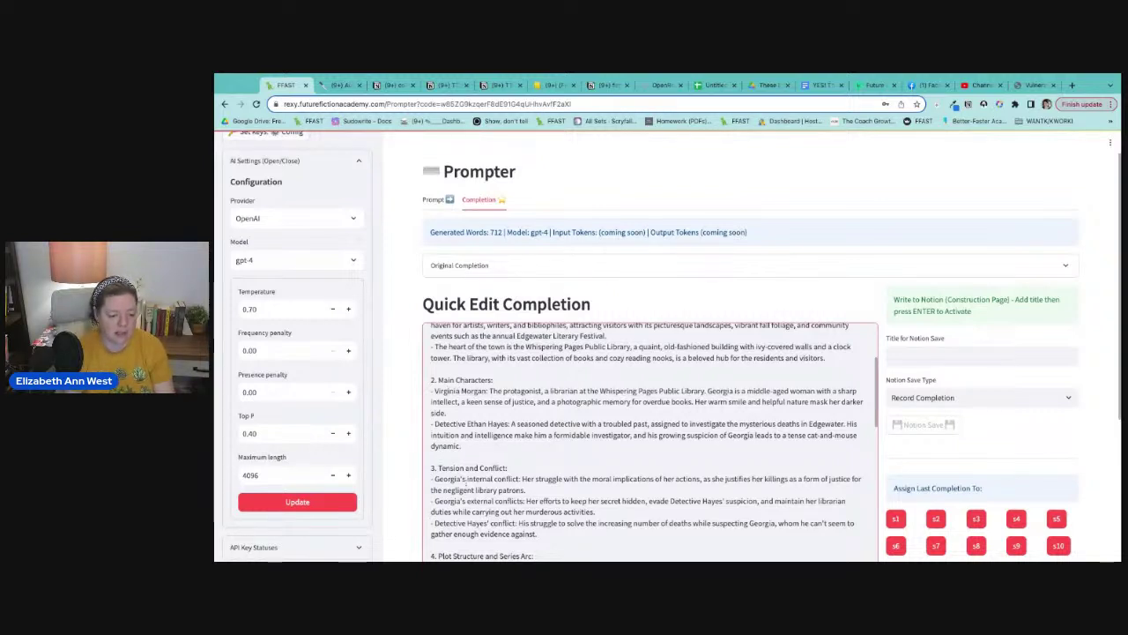
# - Replace the second mention of Georgia in the protagonist's entry with Virginia and save the edits to the last completion
pyautogui.moveTo(465, 478); pyautogui.dragTo(431, 479)
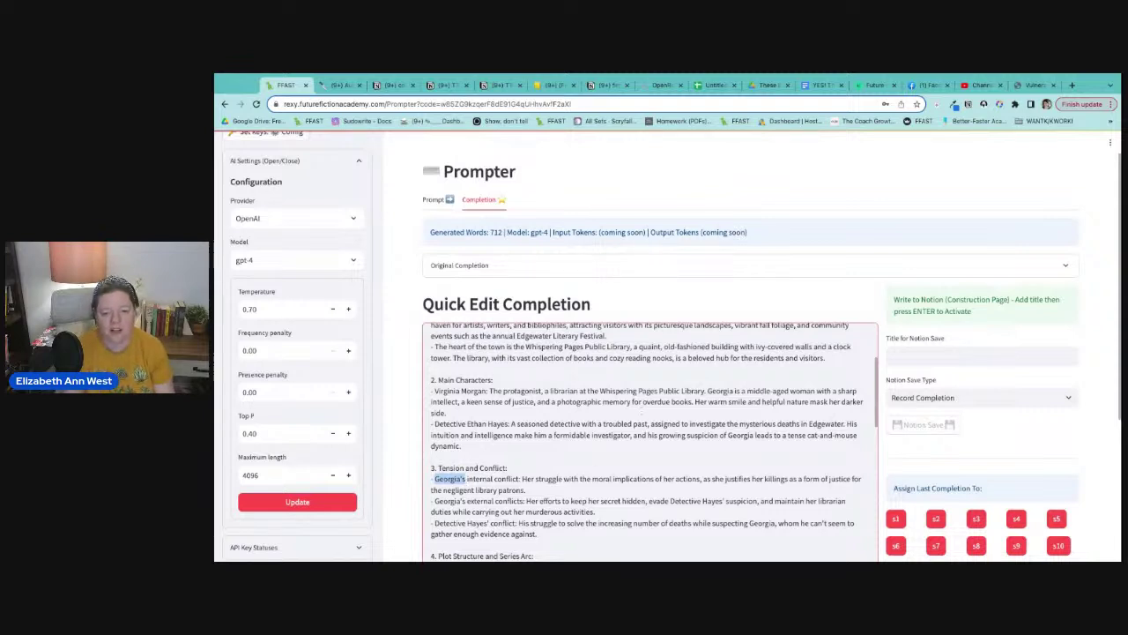
pyautogui.moveTo(734, 390); pyautogui.dragTo(708, 391)
pyautogui.write('Virginia')
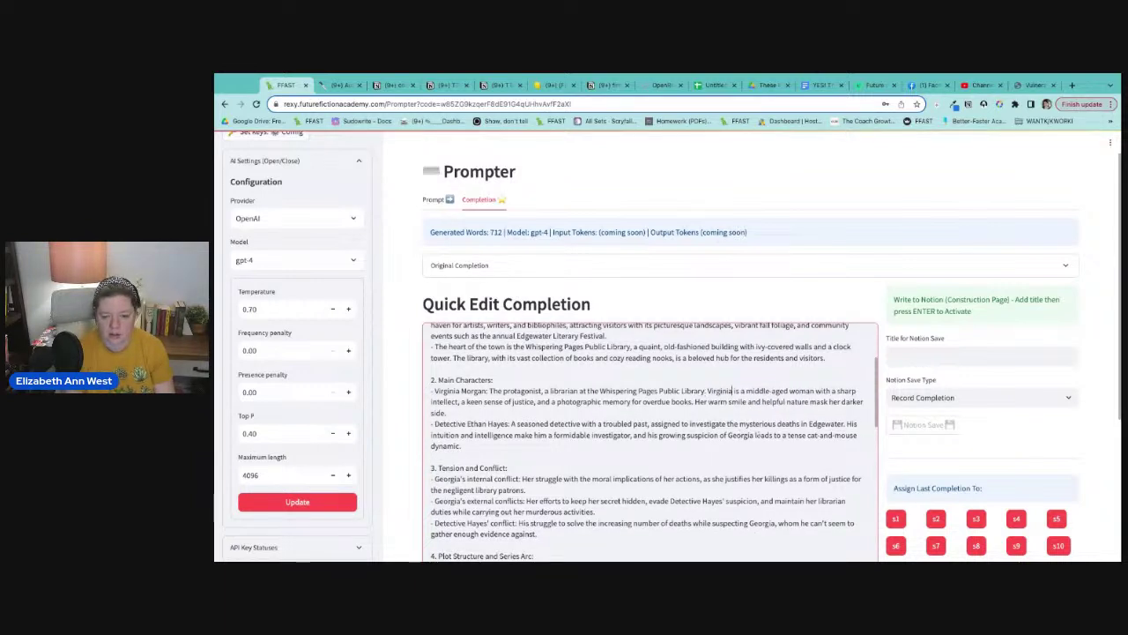
pyautogui.scroll(-10, 754, 435)
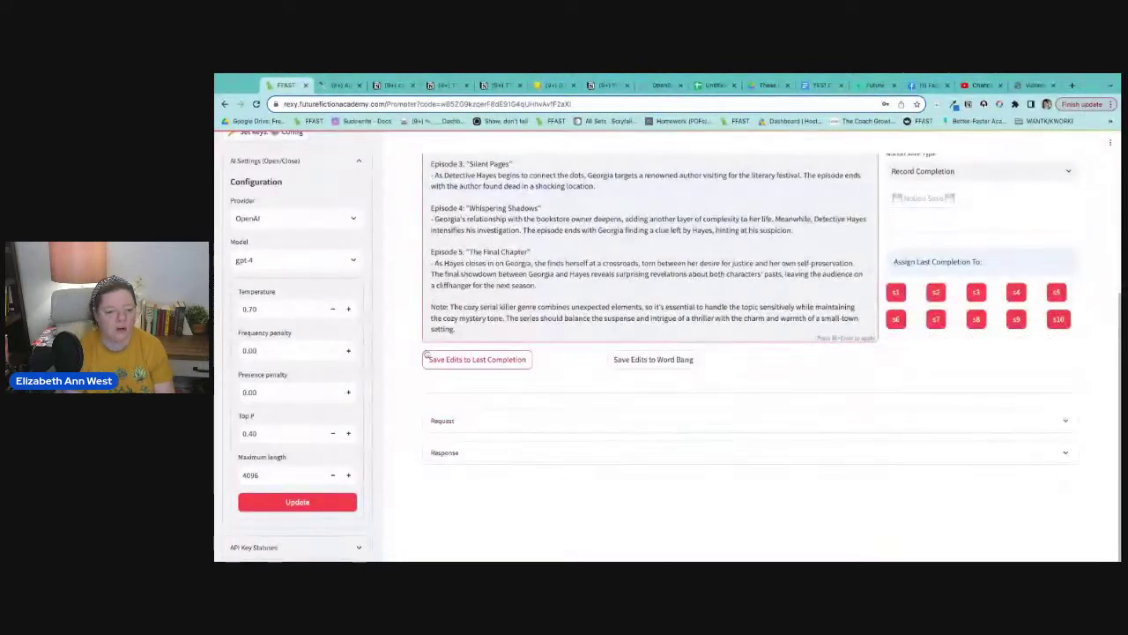
pyautogui.click(498, 363)
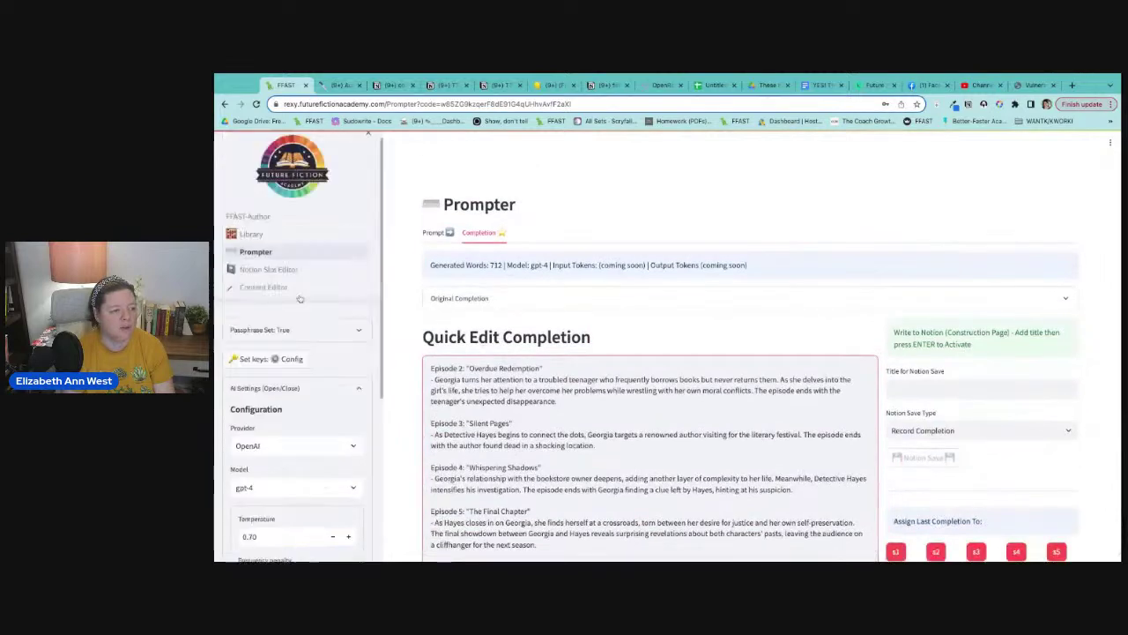
# - Check the story brief in the Content Editor and in the Prompter's completion for the protagonist's name change
pyautogui.click(299, 298)
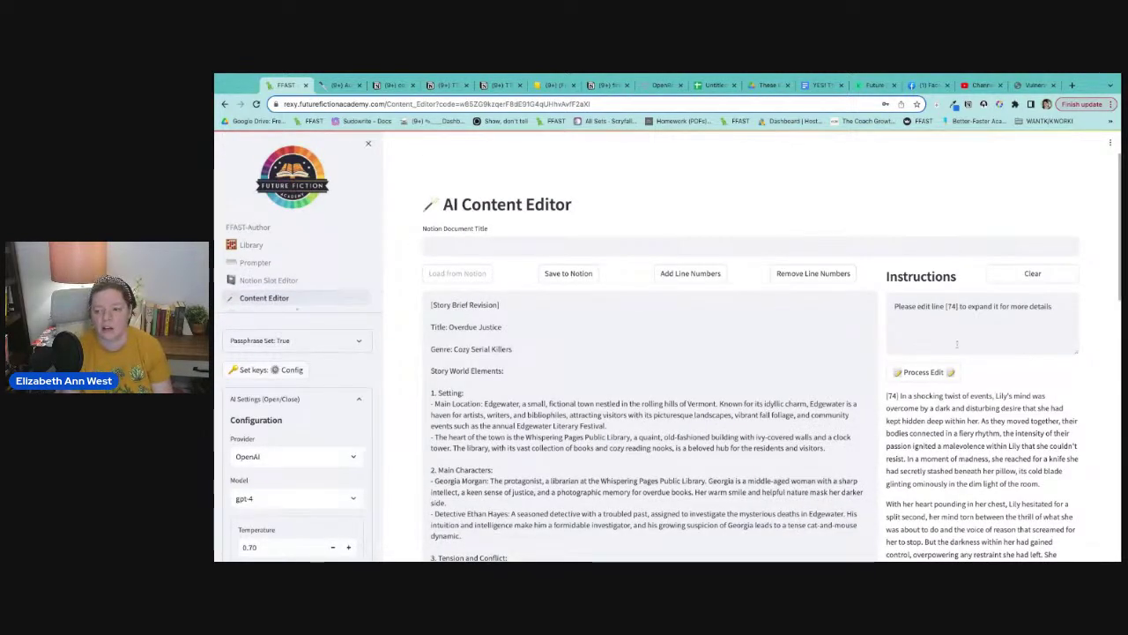
pyautogui.click(667, 371)
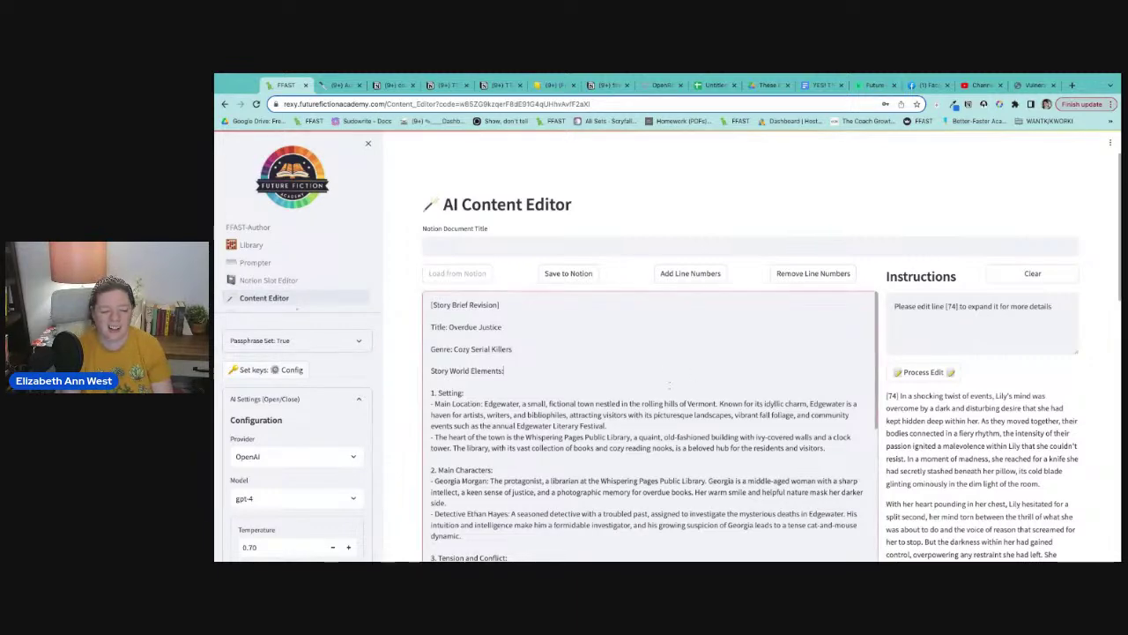
pyautogui.scroll(-8, 664, 416)
pyautogui.scroll(-1, 664, 415)
pyautogui.click(280, 270)
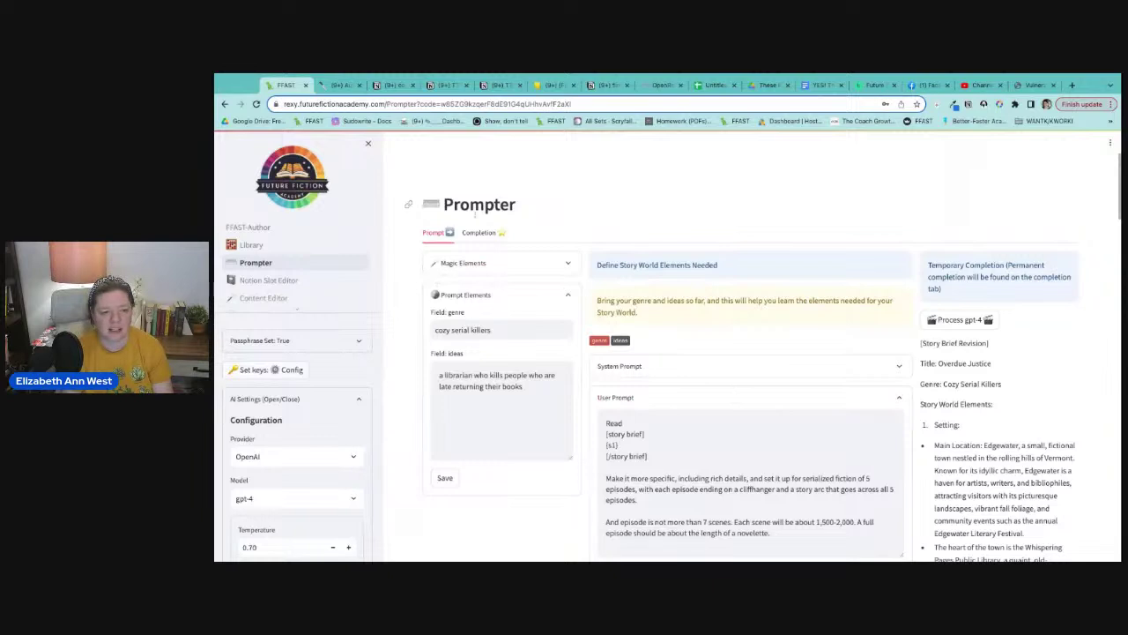
pyautogui.click(495, 231)
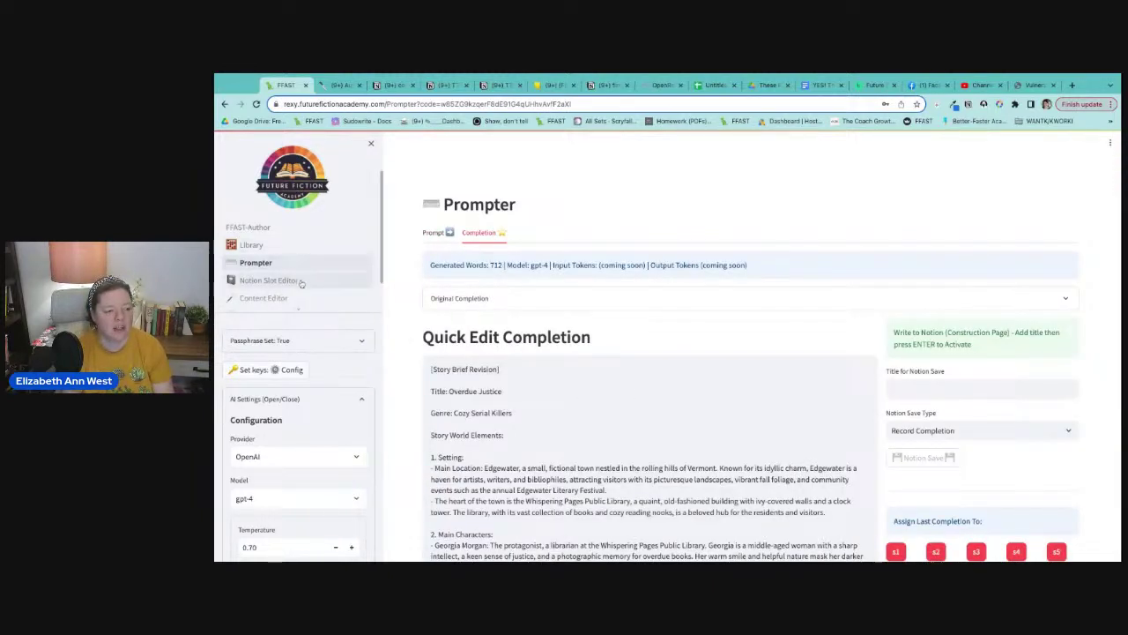
# - Replace the user prompt's instructions with "Change nothing else but rewrite to change all mentions of Georgia Morgan to Virginia Morgan."
pyautogui.click(432, 232)
pyautogui.scroll(-2, 739, 364)
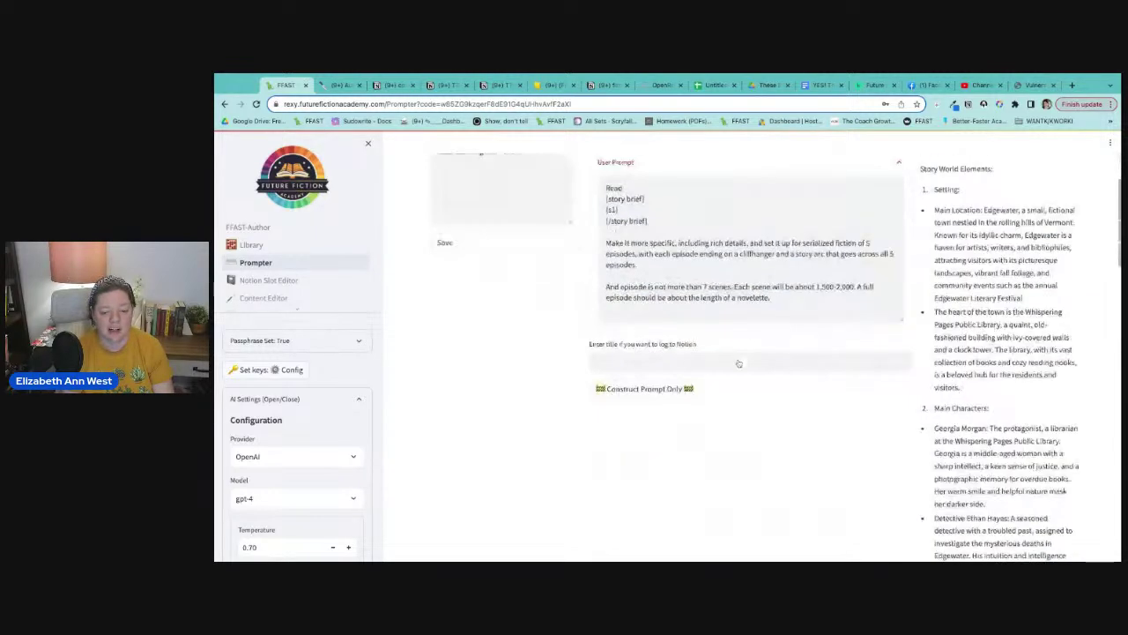
pyautogui.scroll(1, 739, 363)
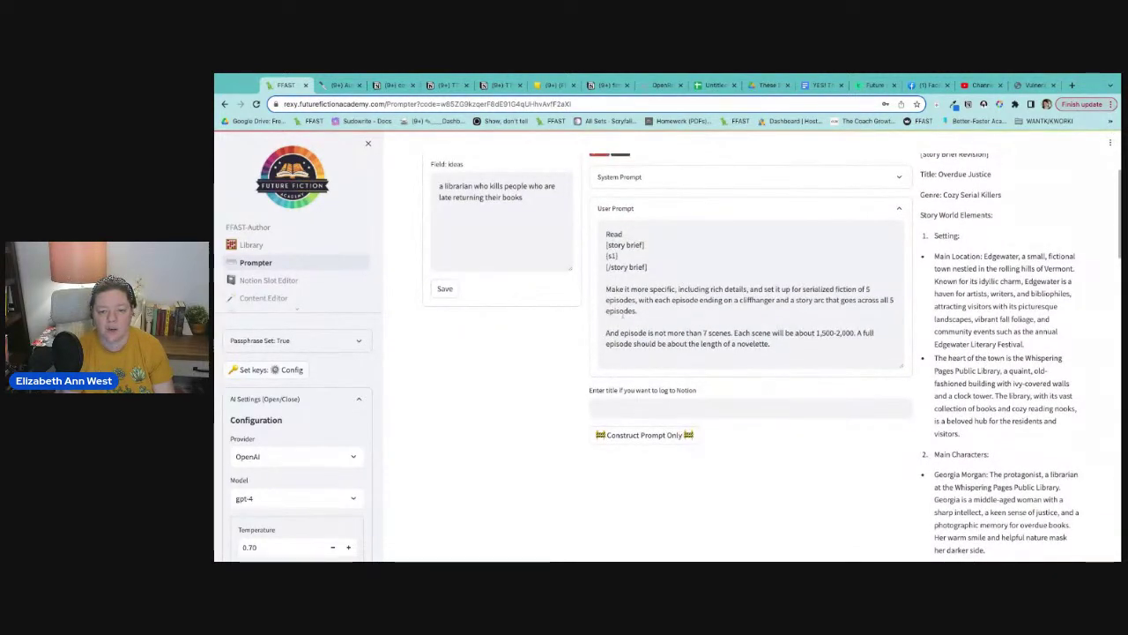
pyautogui.moveTo(620, 289); pyautogui.dragTo(787, 347)
pyautogui.write('Chang')
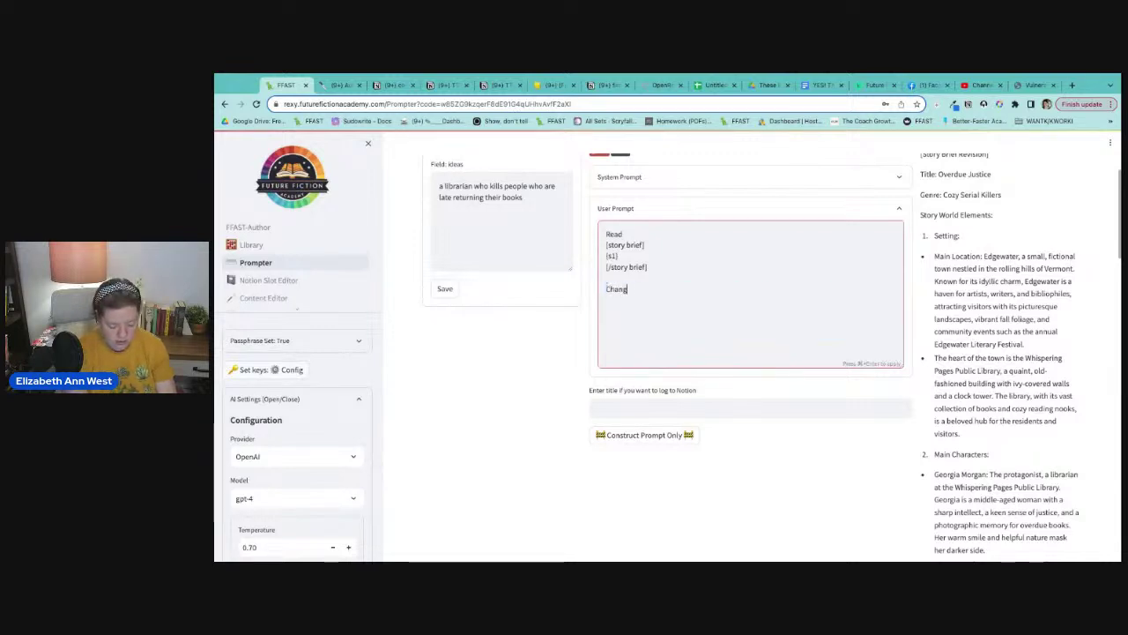
pyautogui.write('e nothing else but rew')
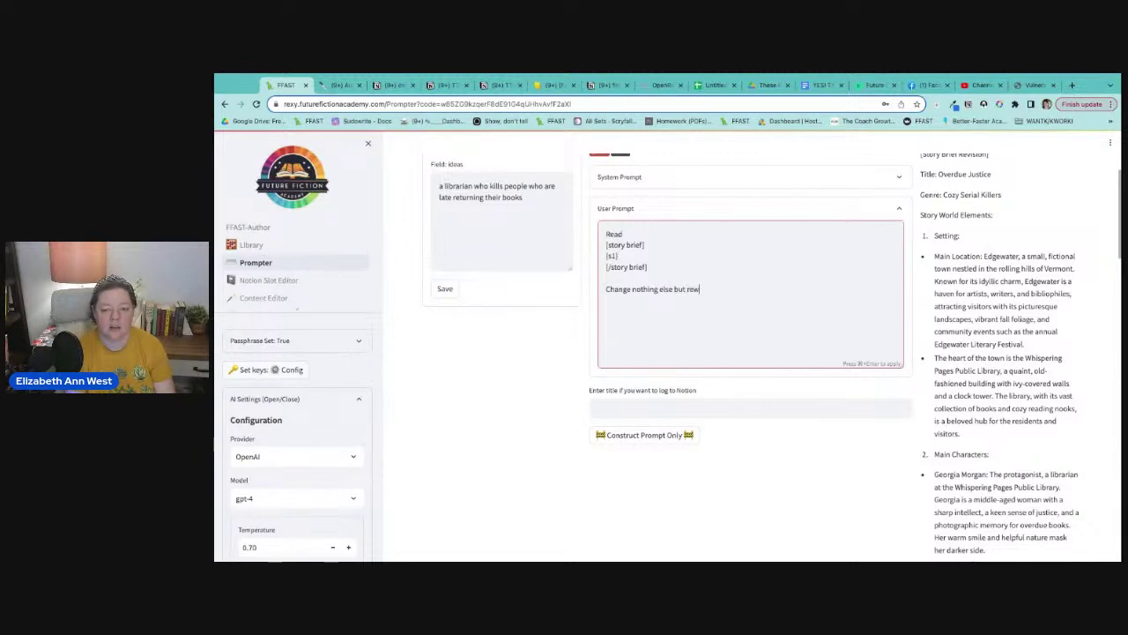
pyautogui.write('rite to chang')
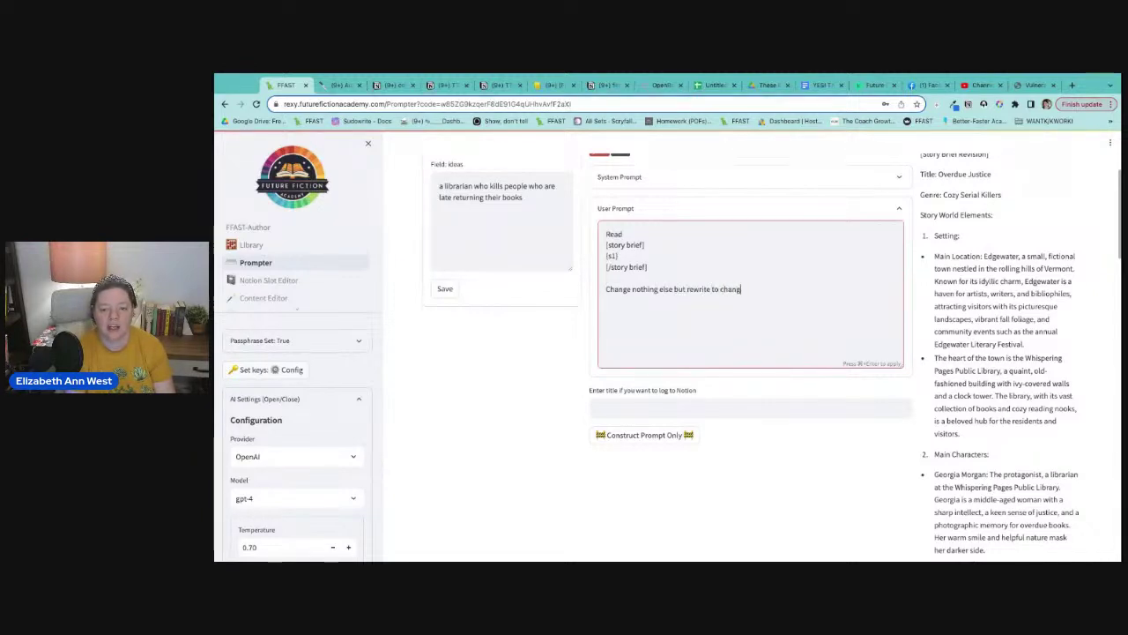
pyautogui.write('e all mention')
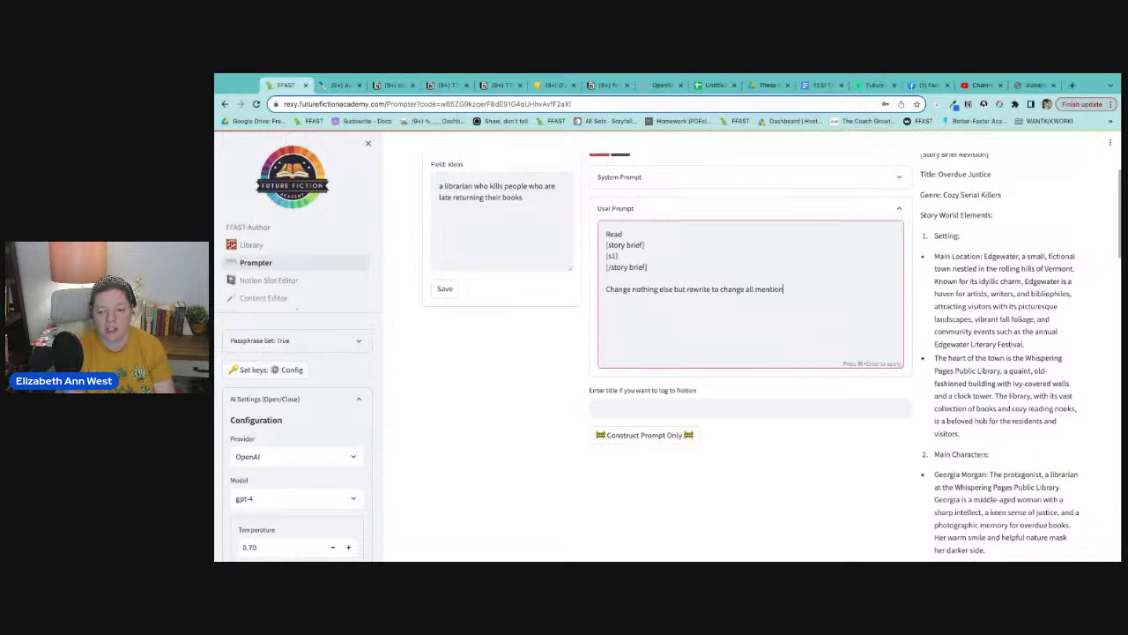
pyautogui.write('s of Georgia Morgan to Vir')
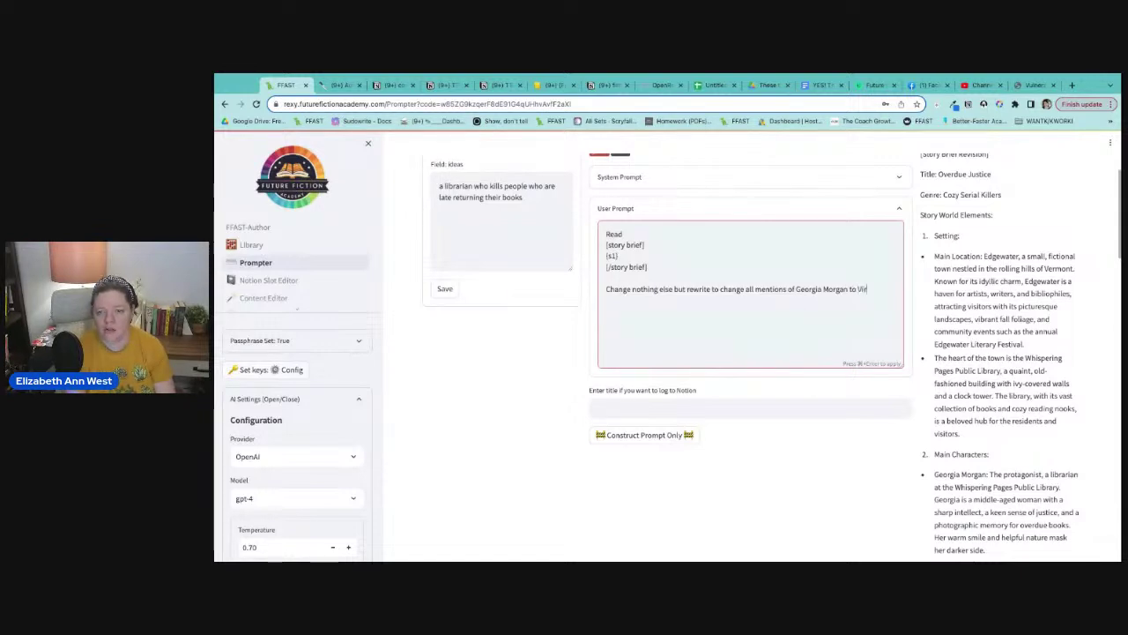
pyautogui.write('ginia Mora')
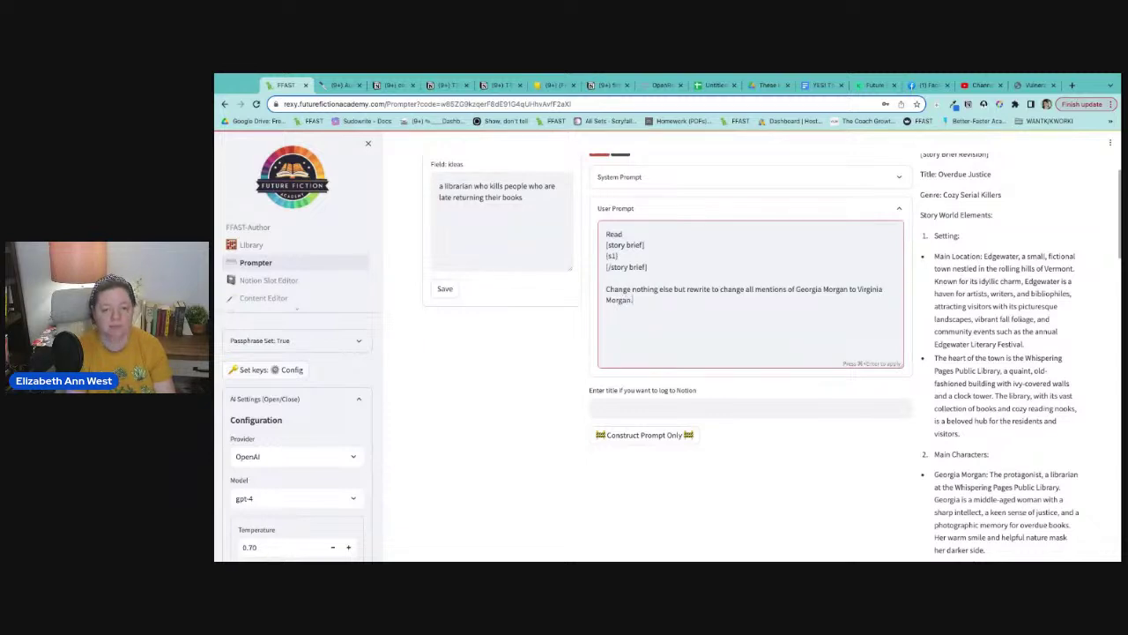
# - Replace the {s1} placeholder in the user prompt's story brief block with the {lastcompletion} magic element
pyautogui.scroll(3, 505, 296)
pyautogui.click(498, 266)
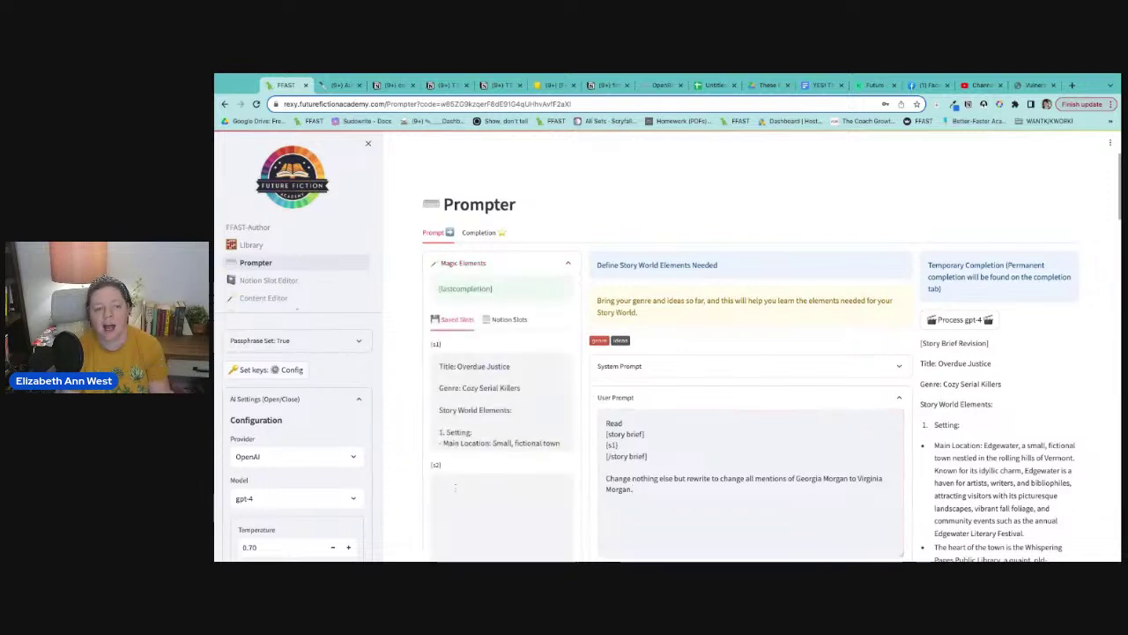
pyautogui.tripleClick(499, 292)
pyautogui.hotkey('ctrl', 'c')
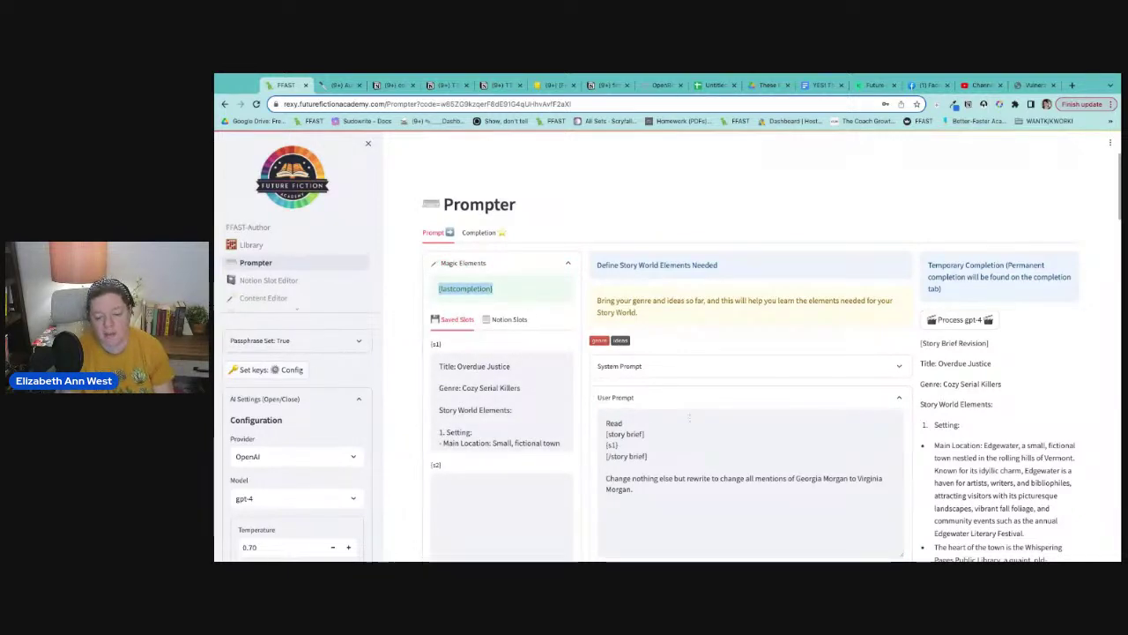
pyautogui.doubleClick(612, 445)
pyautogui.hotkey('ctrl', 'v')
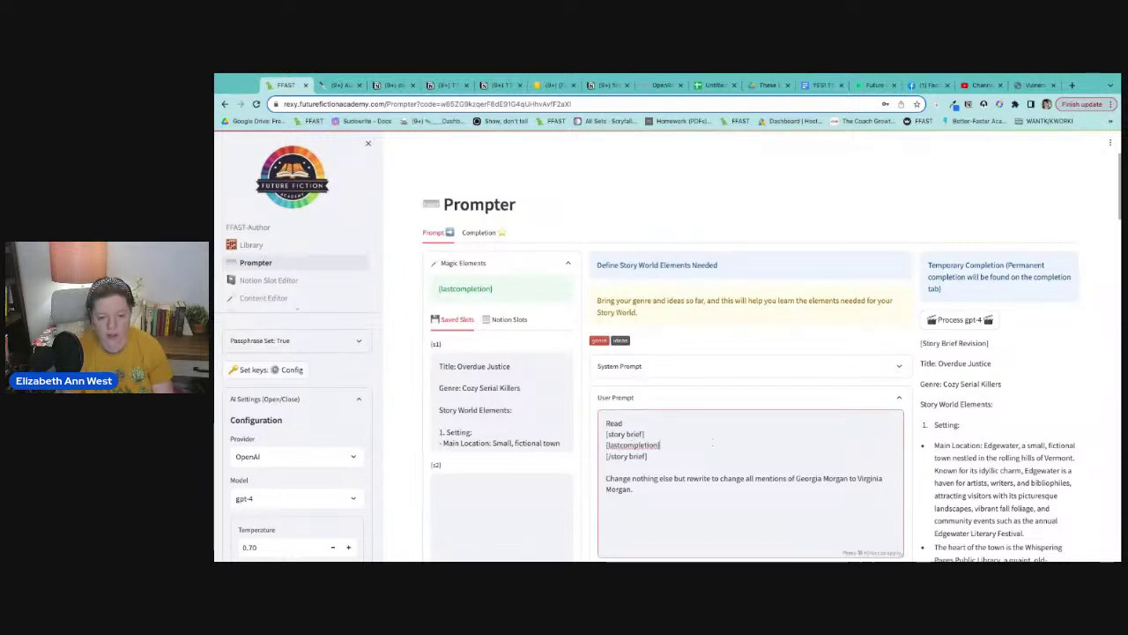
# - Process the renaming prompt with gpt-4 and review the Edgewater Literary Festival detail in the new completion's setting section
pyautogui.scroll(-2, 1003, 187)
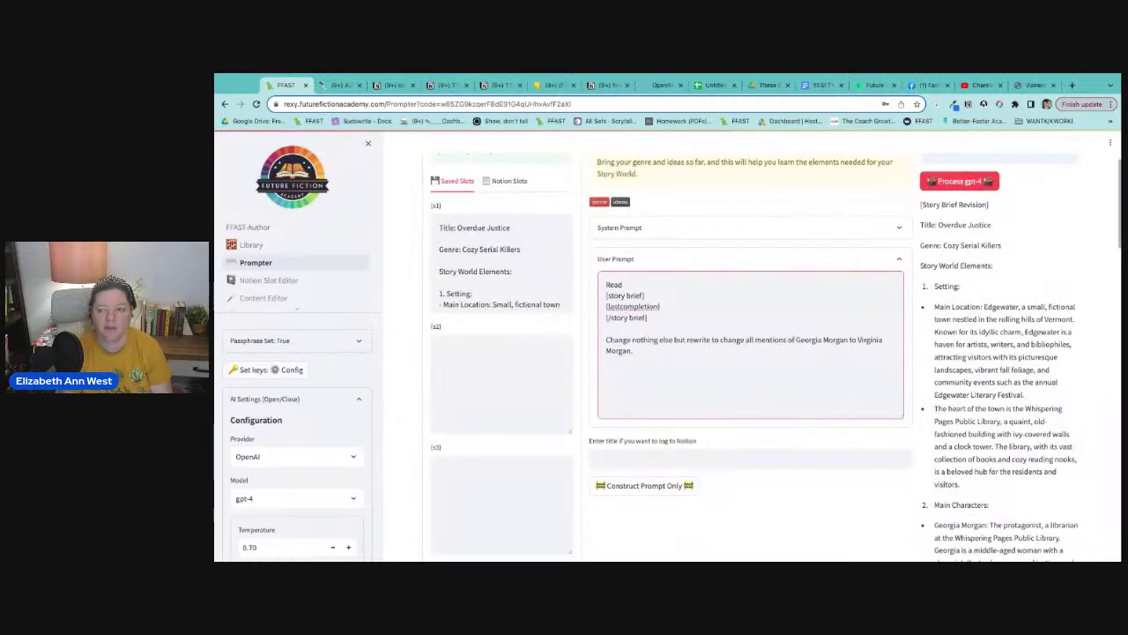
pyautogui.click(959, 181)
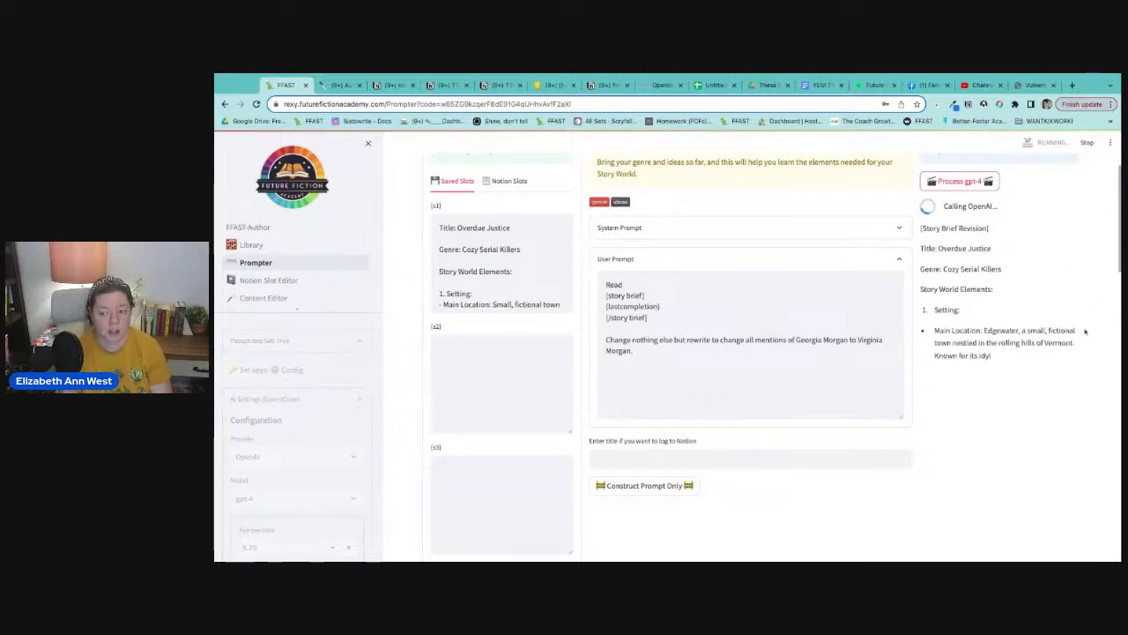
pyautogui.scroll(-1, 1080, 339)
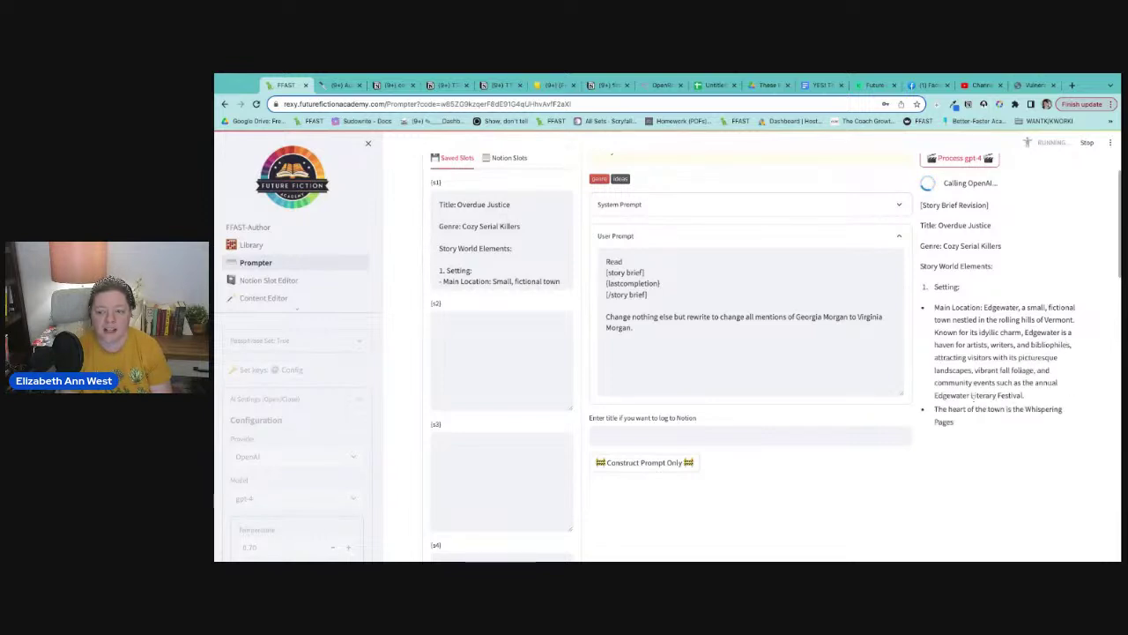
pyautogui.moveTo(934, 395); pyautogui.dragTo(1048, 401)
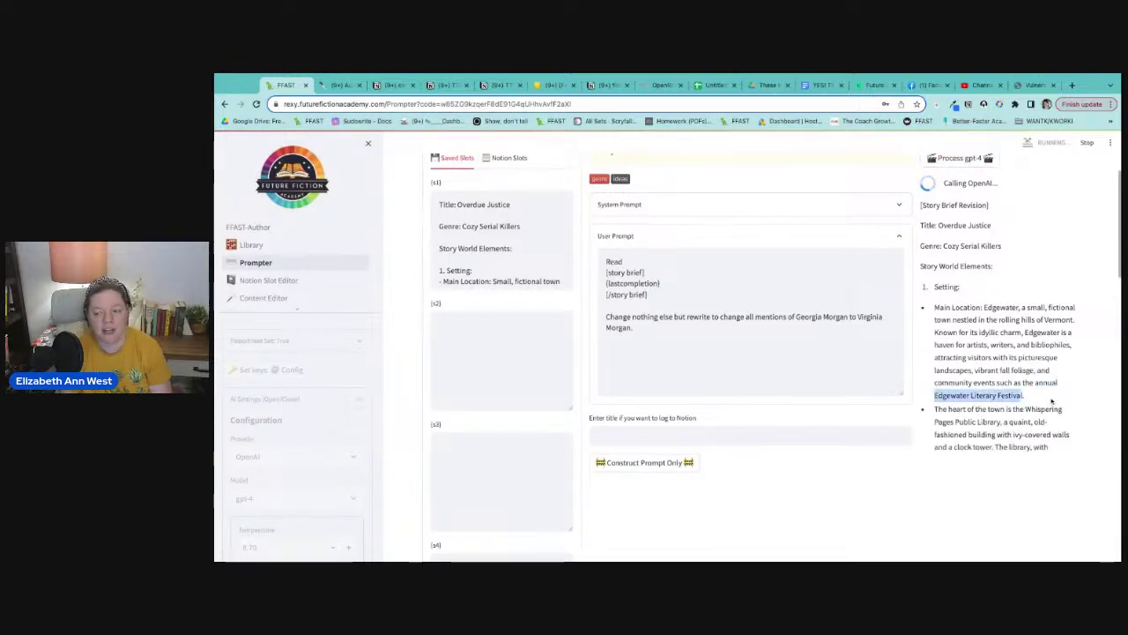
# - Review the regenerated story brief from setting to episode breakdown, along with the {lastcompletion} element in the user prompt
pyautogui.moveTo(974, 370); pyautogui.dragTo(1033, 370)
pyautogui.scroll(-1, 1033, 370)
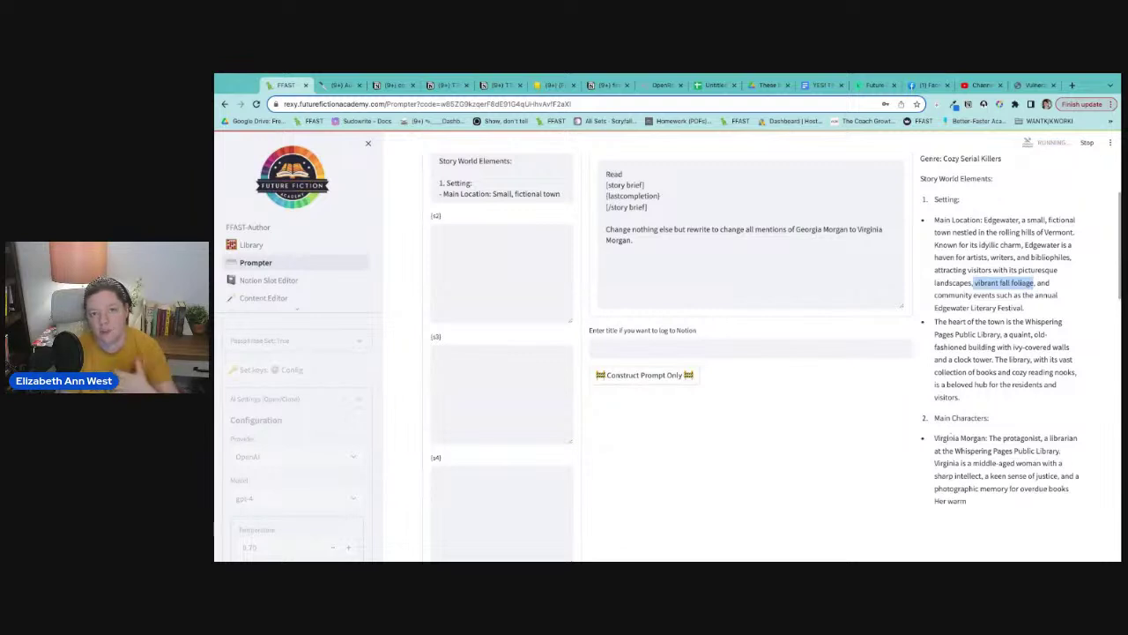
pyautogui.scroll(-1, 1061, 422)
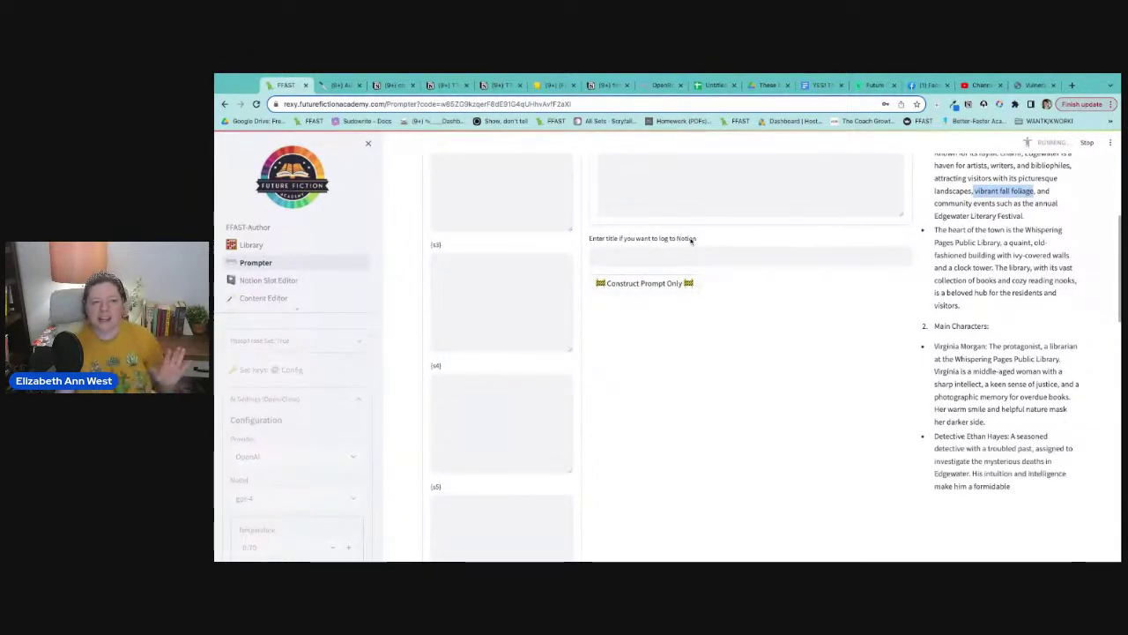
pyautogui.scroll(3, 679, 280)
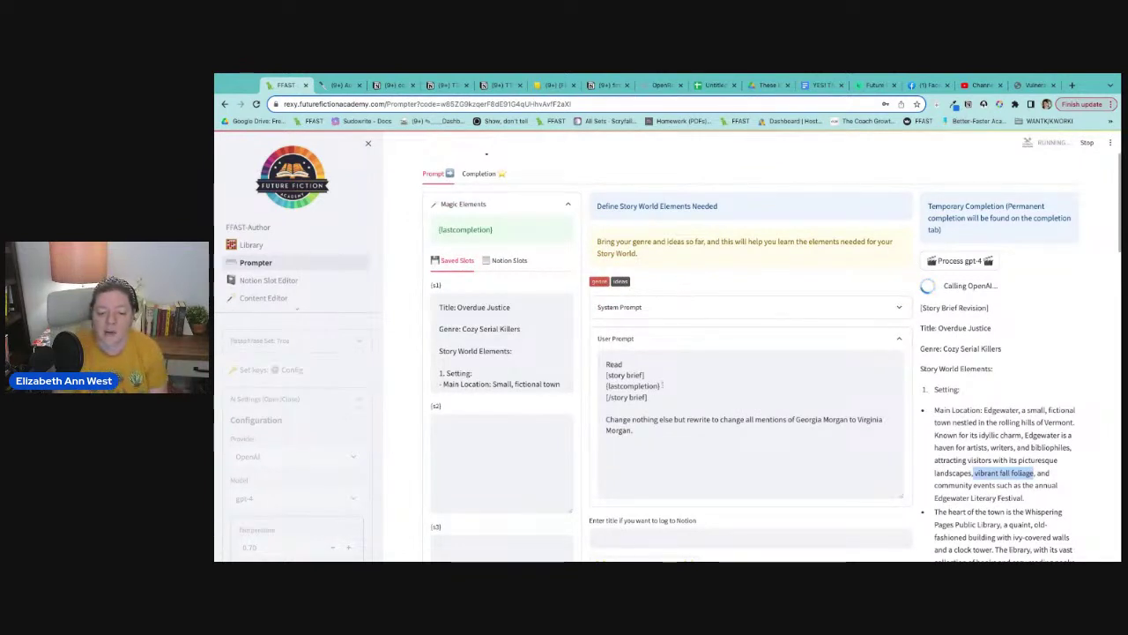
pyautogui.moveTo(606, 385); pyautogui.dragTo(661, 385)
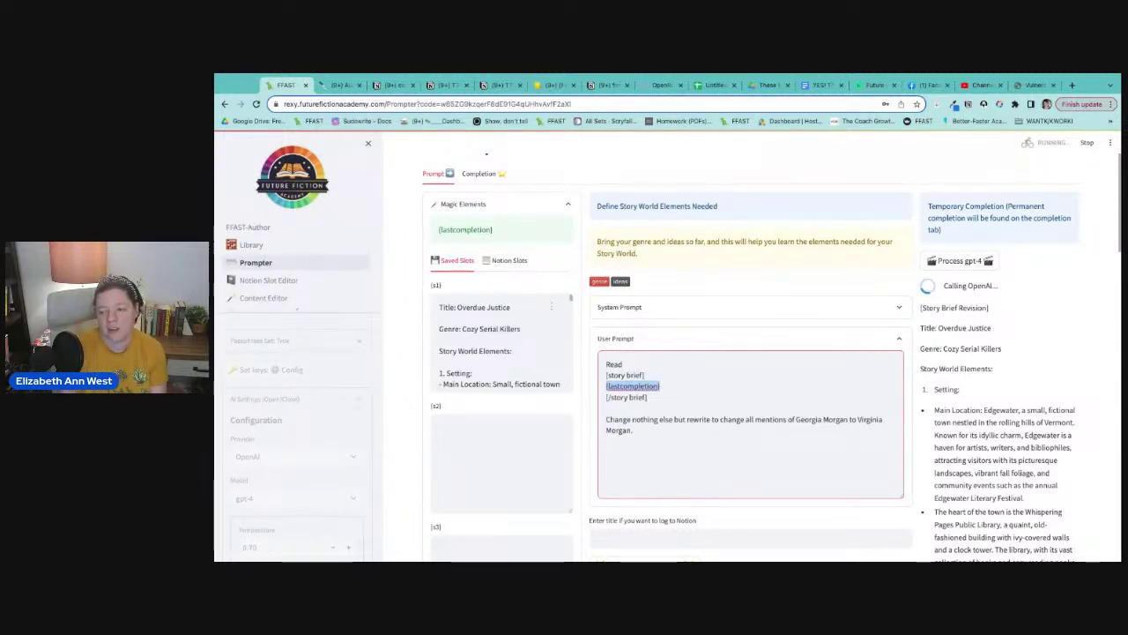
pyautogui.scroll(-5, 1047, 366)
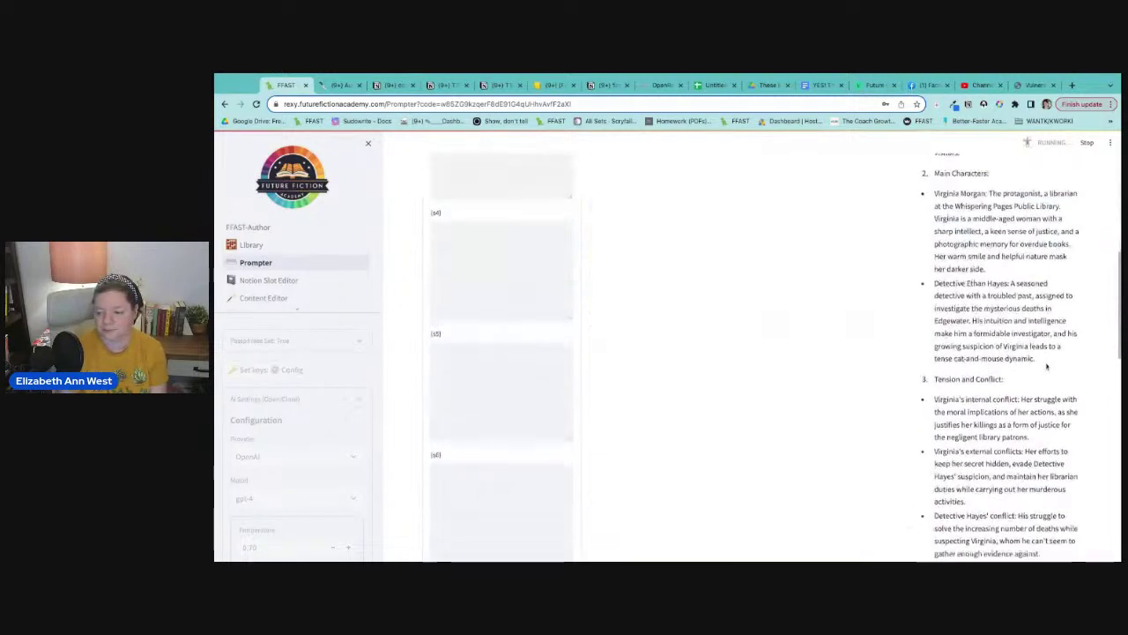
pyautogui.scroll(-5, 1047, 367)
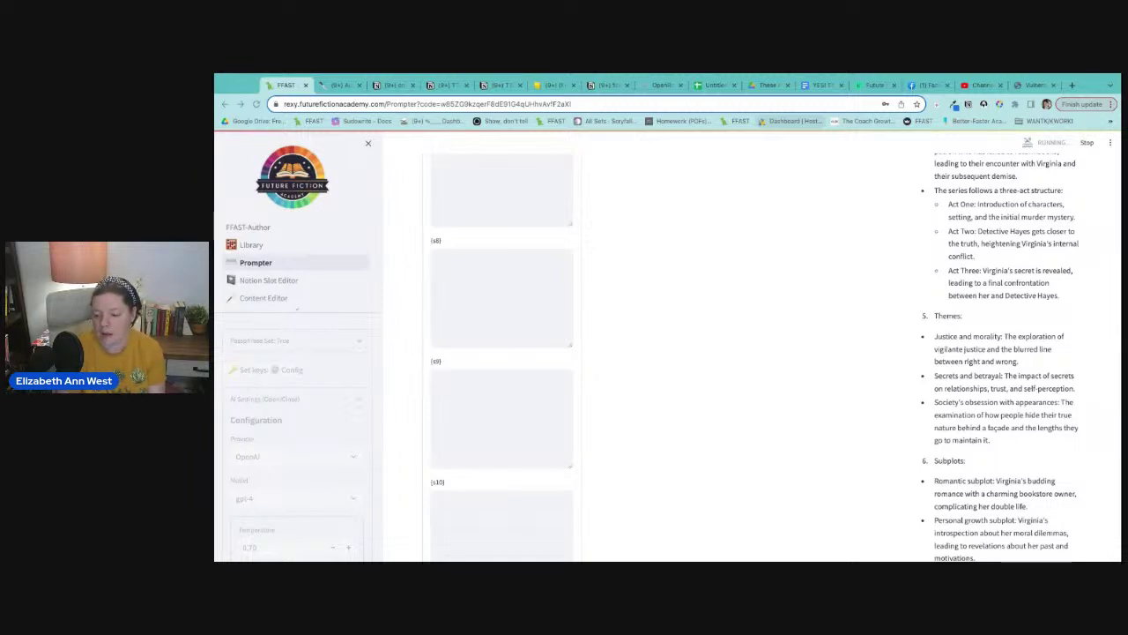
pyautogui.scroll(-1, 752, 357)
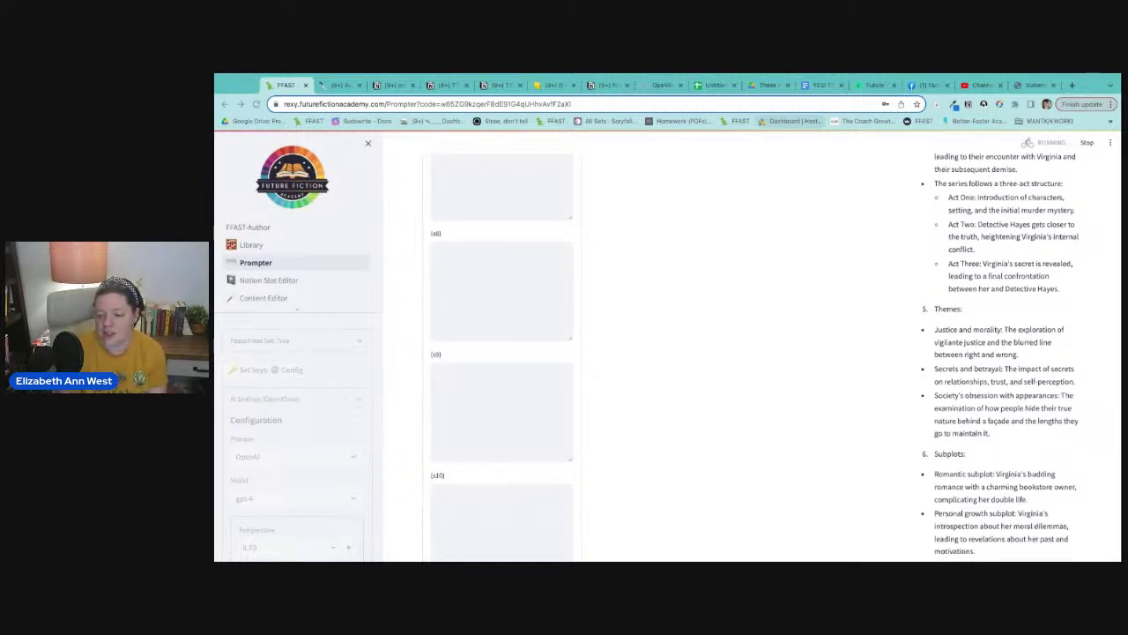
pyautogui.scroll(-1, 614, 267)
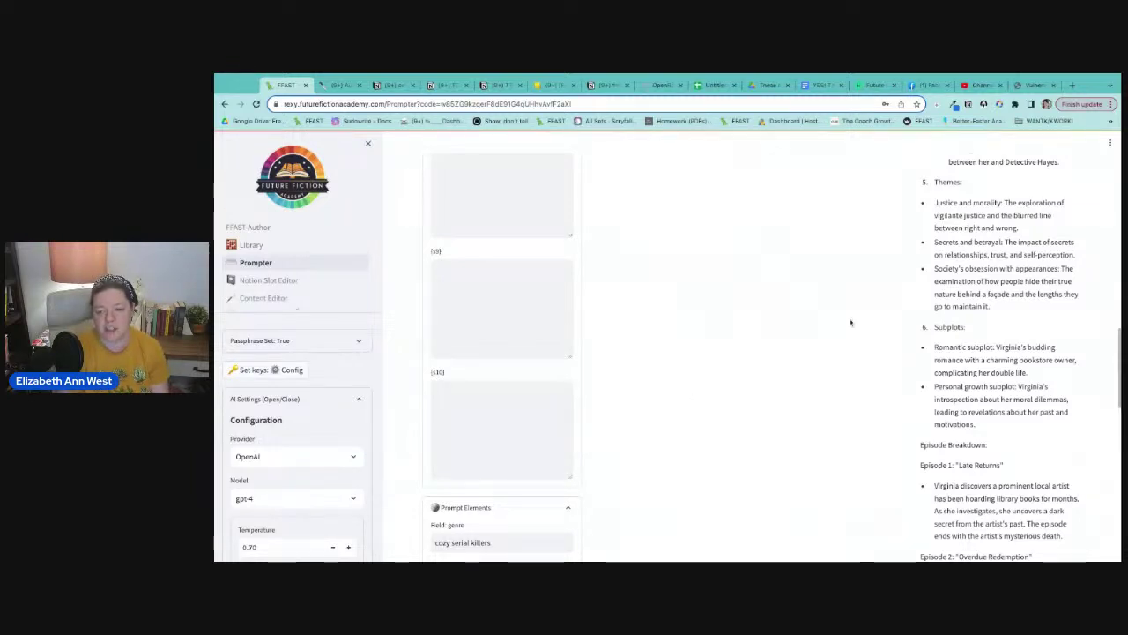
pyautogui.scroll(15, 850, 323)
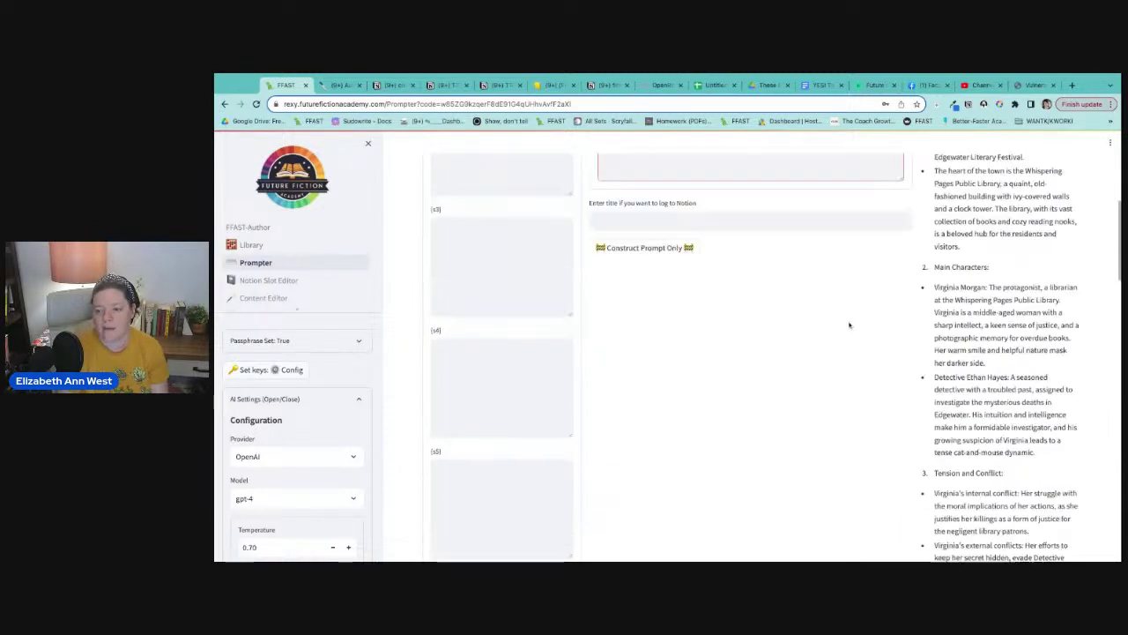
pyautogui.scroll(-3, 800, 315)
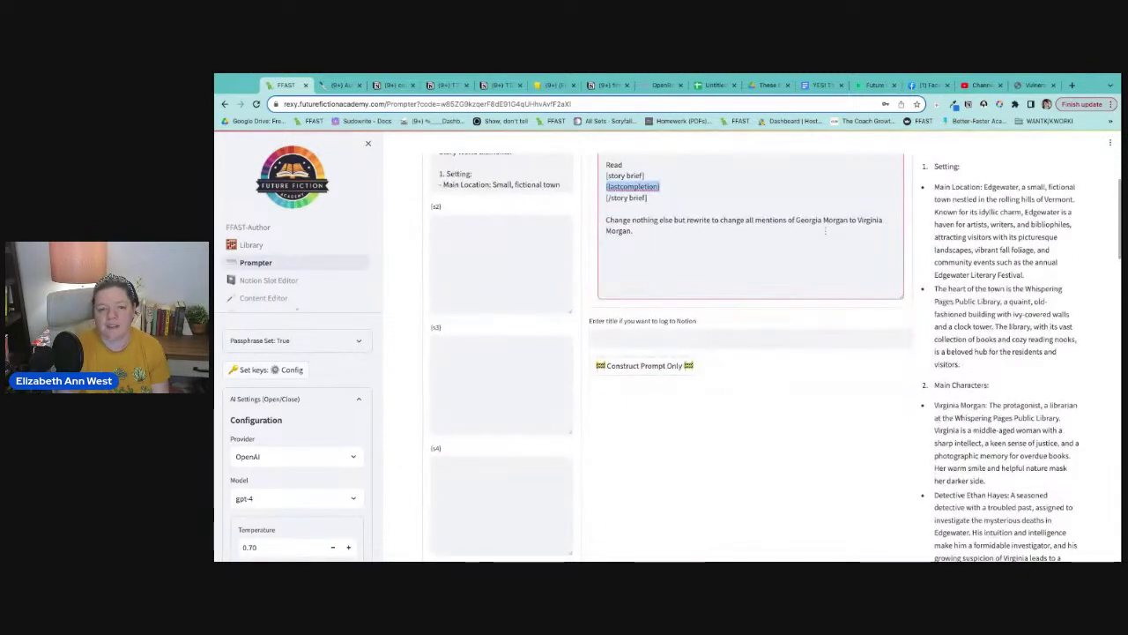
pyautogui.scroll(3, 626, 381)
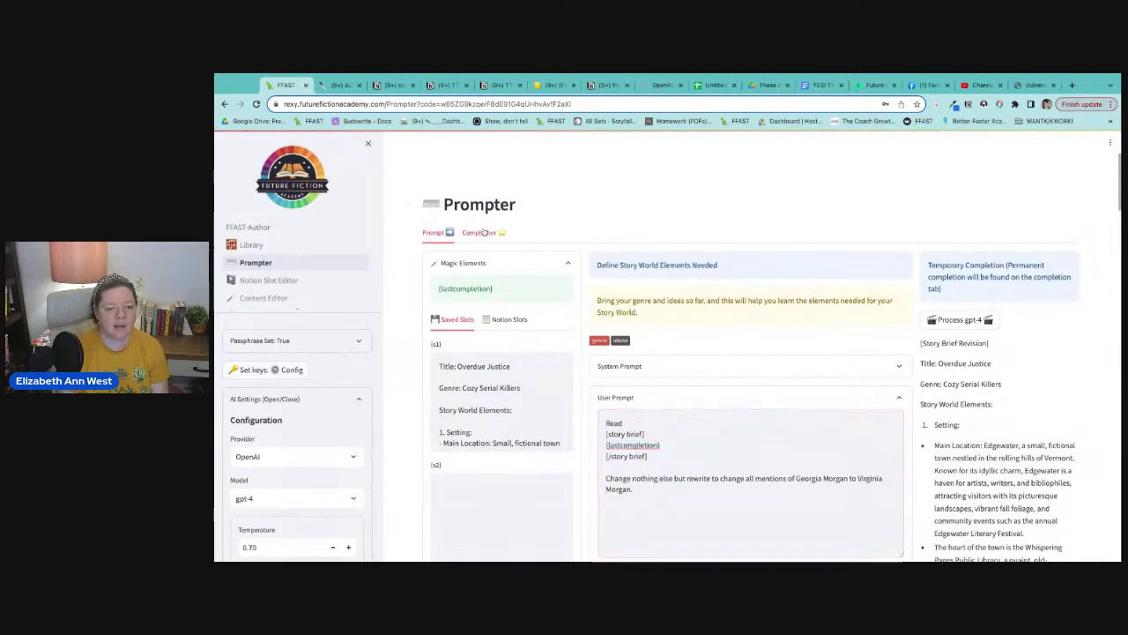
# - Check the request status and Notion links below the temporary completion, and open the permanent completion for quick editing
pyautogui.click(482, 231)
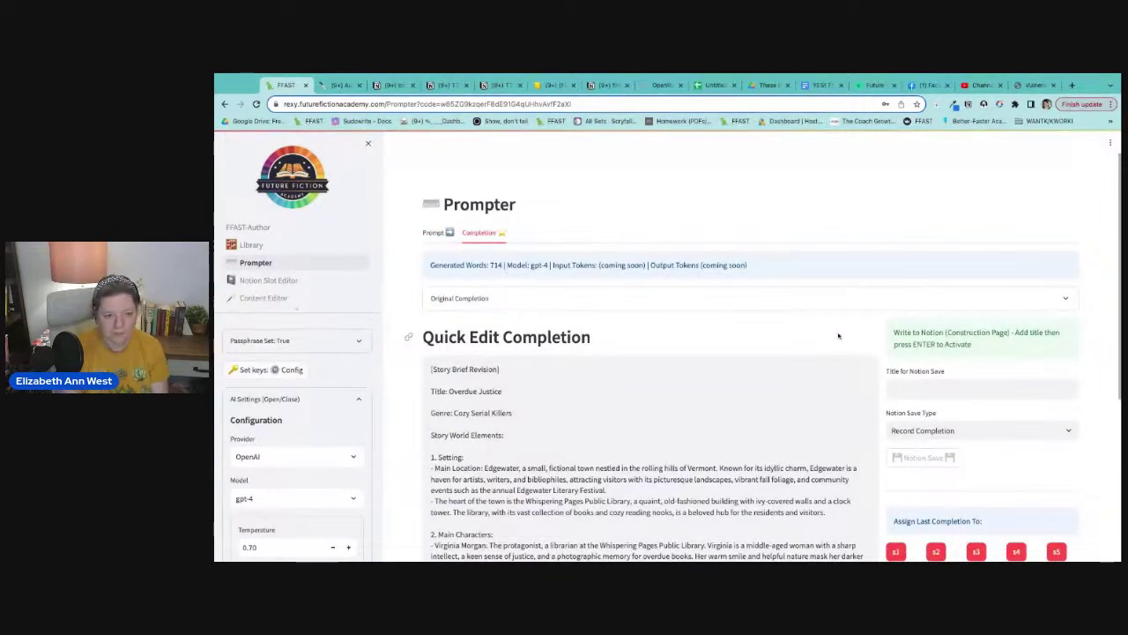
pyautogui.click(445, 234)
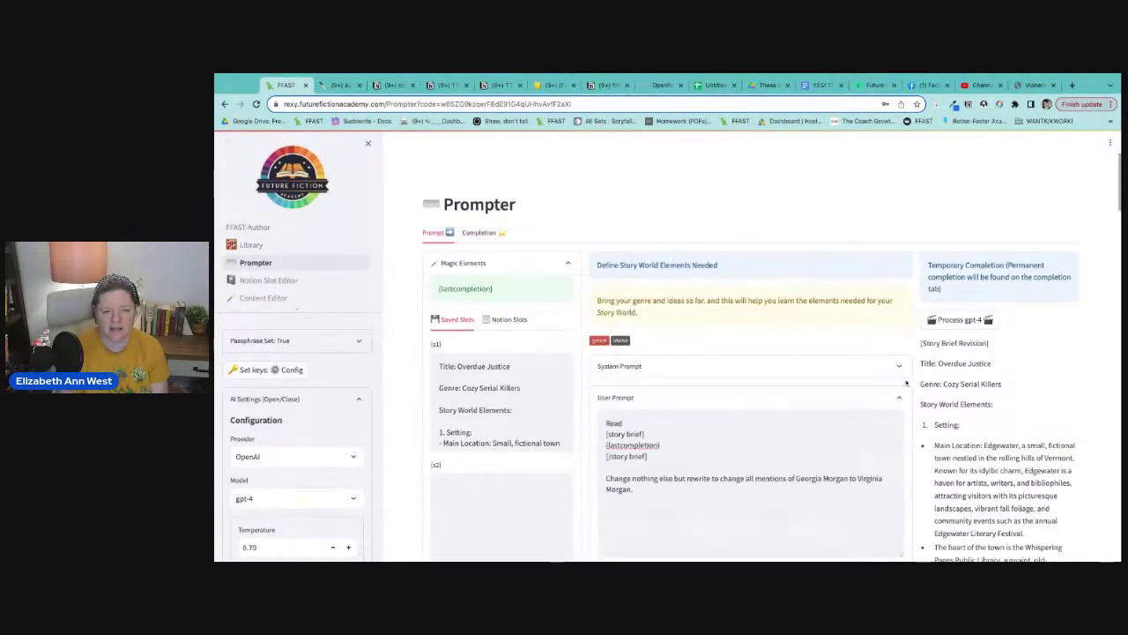
pyautogui.scroll(-10, 1100, 413)
pyautogui.scroll(-10, 1101, 413)
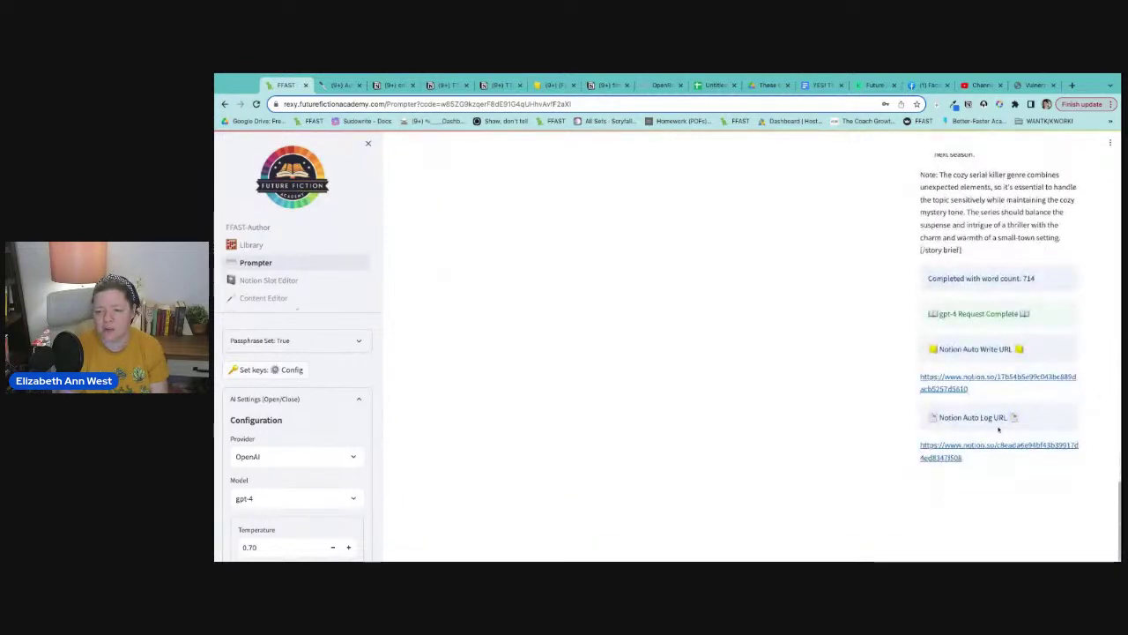
pyautogui.scroll(20, 1101, 414)
pyautogui.click(478, 232)
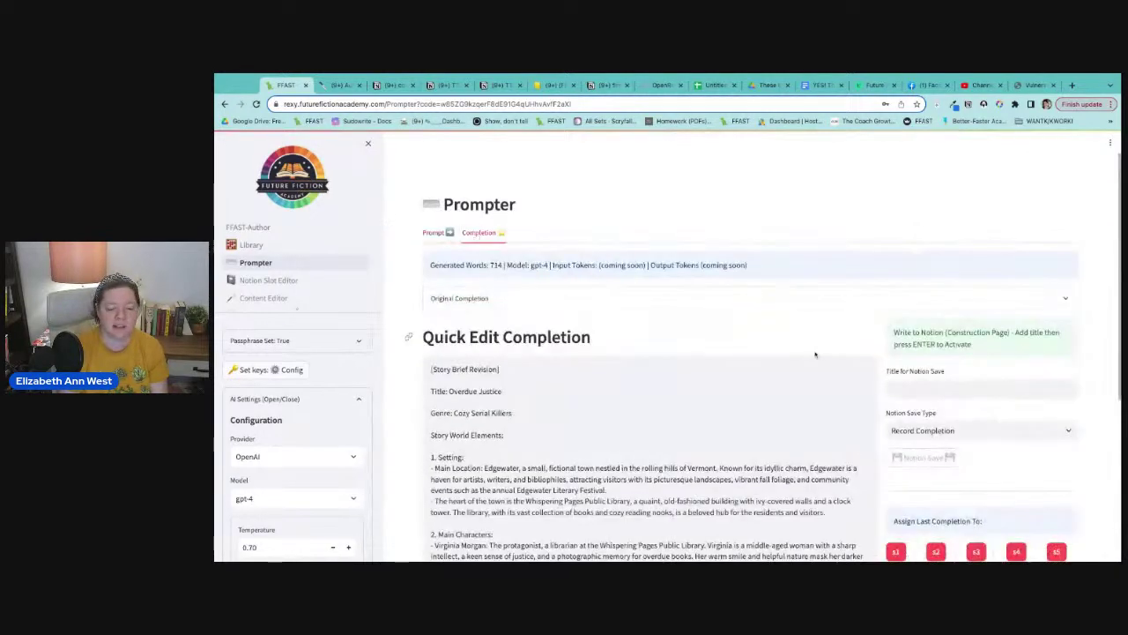
# - Read the characters, conflict, plot structure, themes, subplots and first episodes in the Quick Edit Completion text
pyautogui.scroll(-5, 652, 371)
pyautogui.scroll(-4, 628, 281)
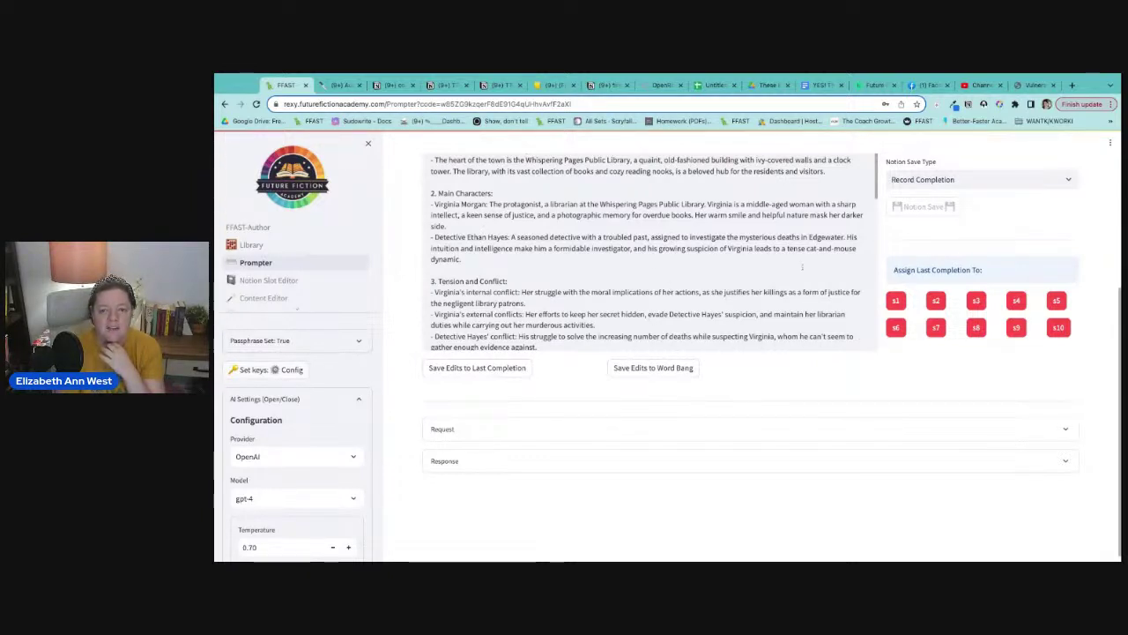
pyautogui.scroll(-1, 801, 254)
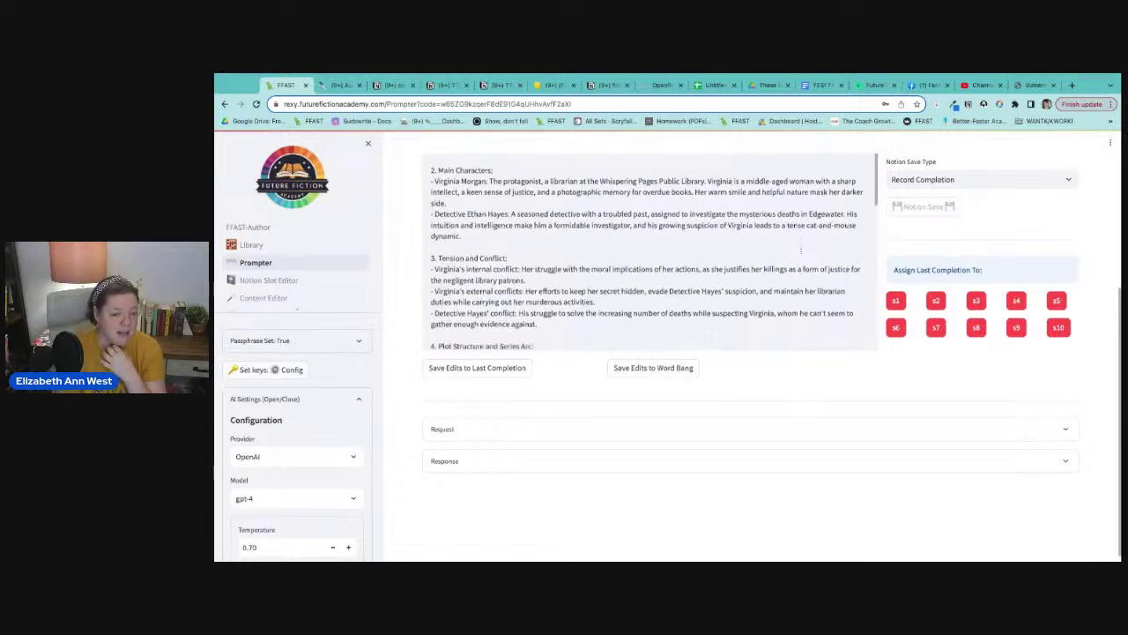
pyautogui.scroll(-3, 801, 253)
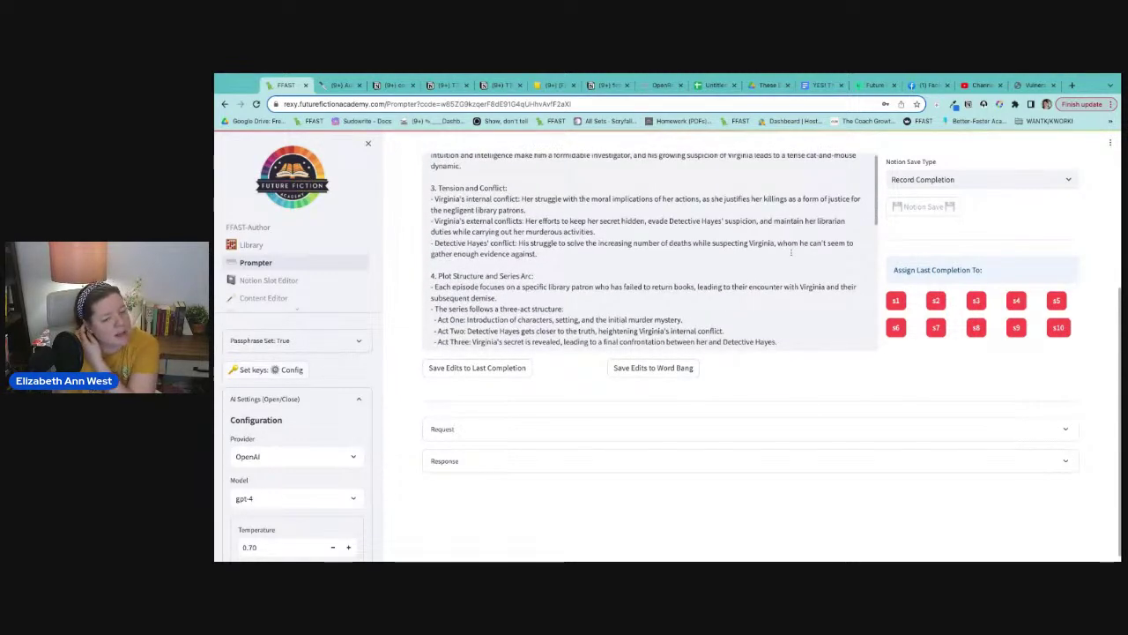
pyautogui.scroll(-1, 791, 253)
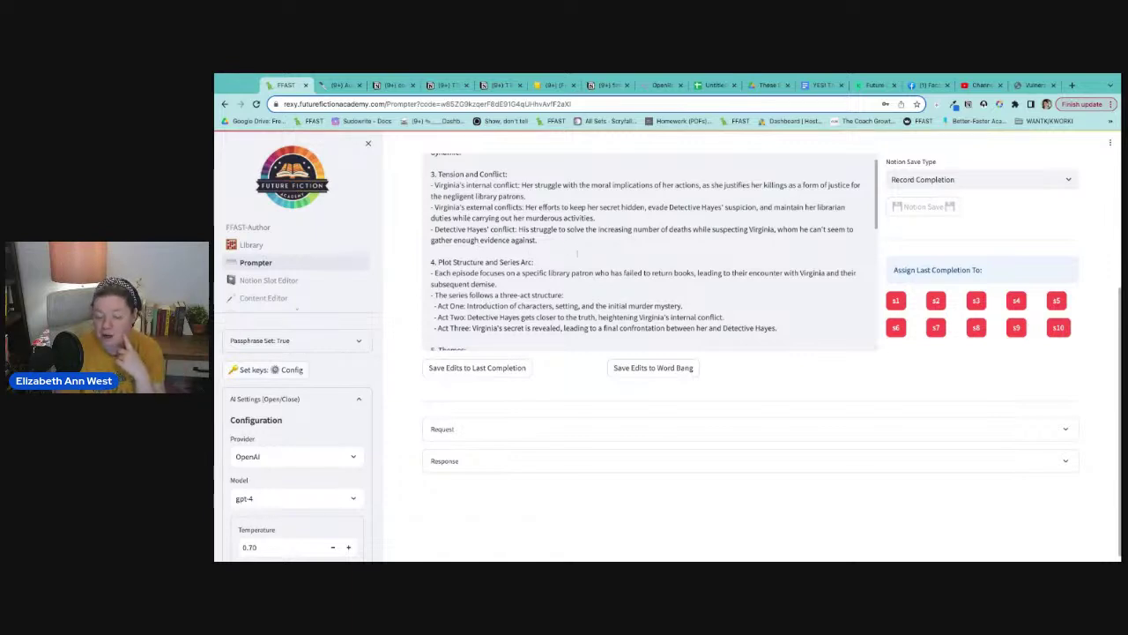
pyautogui.scroll(-1, 570, 250)
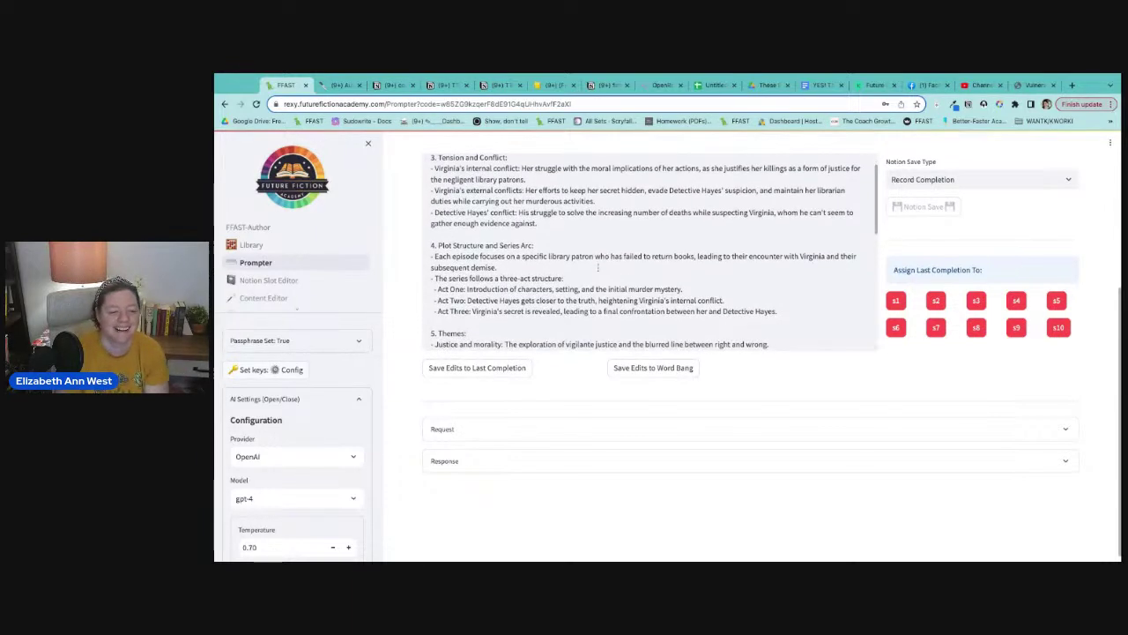
pyautogui.scroll(-1, 597, 267)
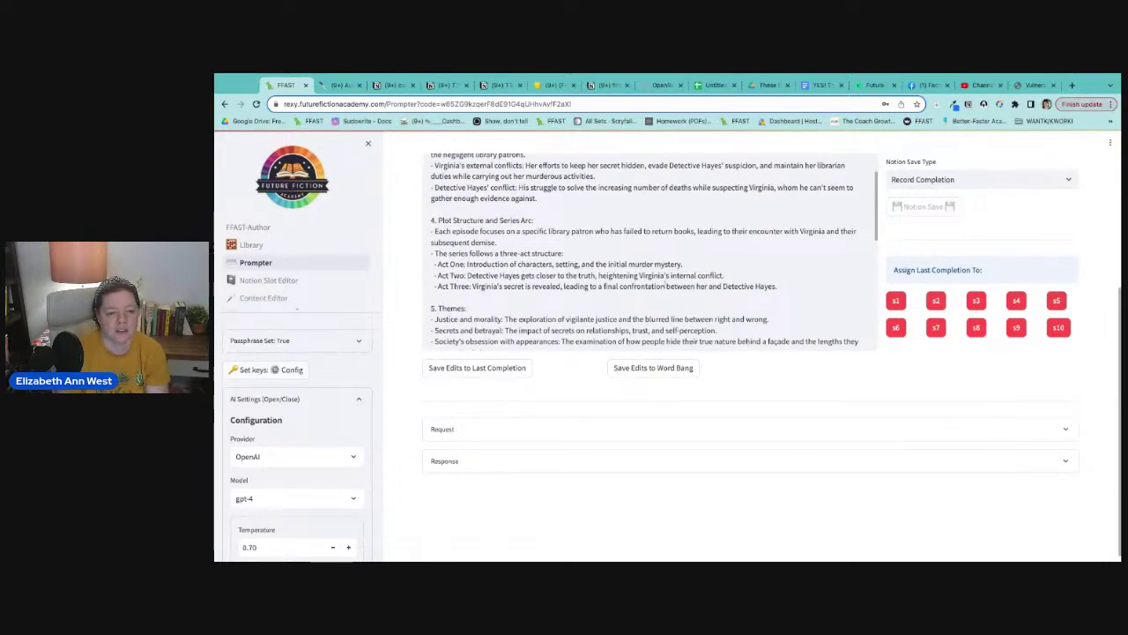
pyautogui.scroll(-5, 666, 286)
pyautogui.scroll(-3, 650, 284)
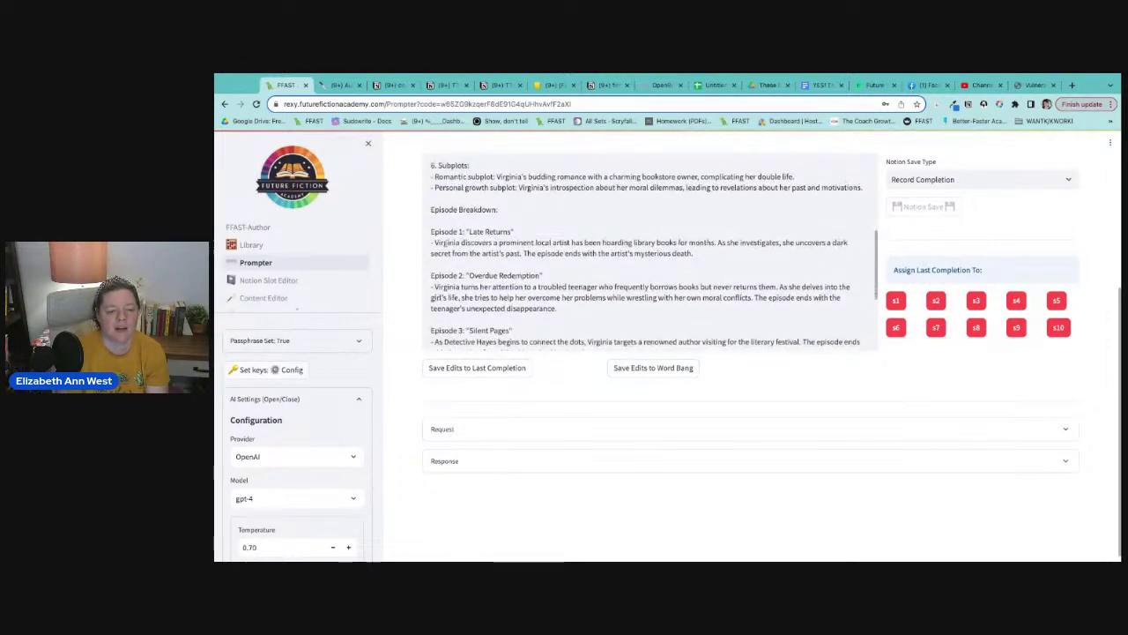
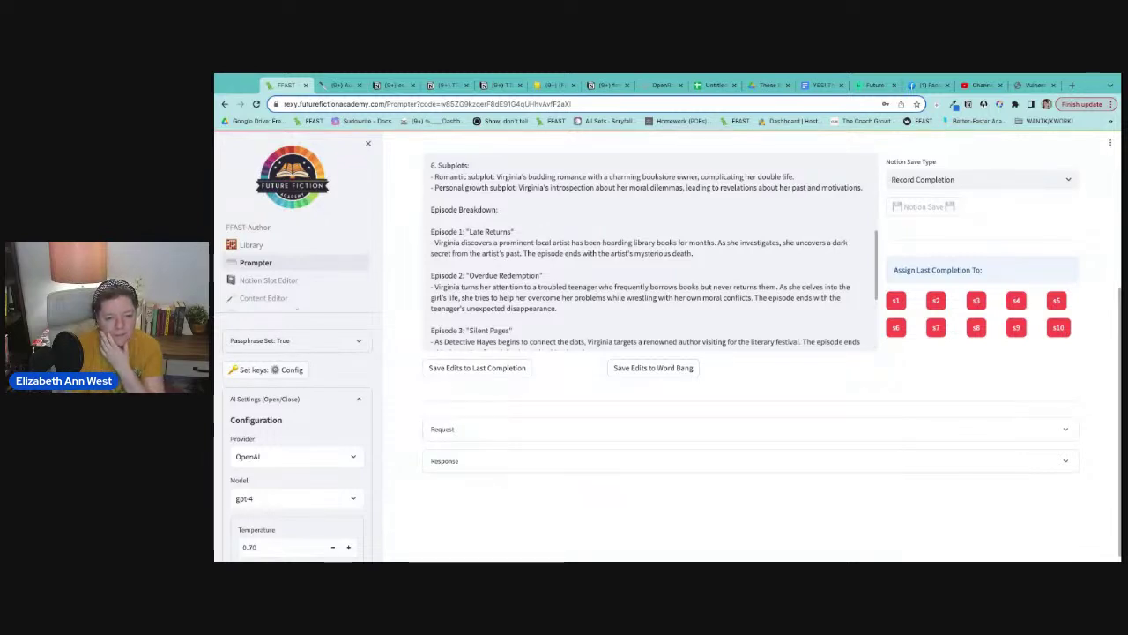
# - In Episode 2 of the quick edit text, replace "troubled teenager" with "busy local cafe owner" and "girl's" with "woman's"
pyautogui.moveTo(597, 286); pyautogui.dragTo(568, 287)
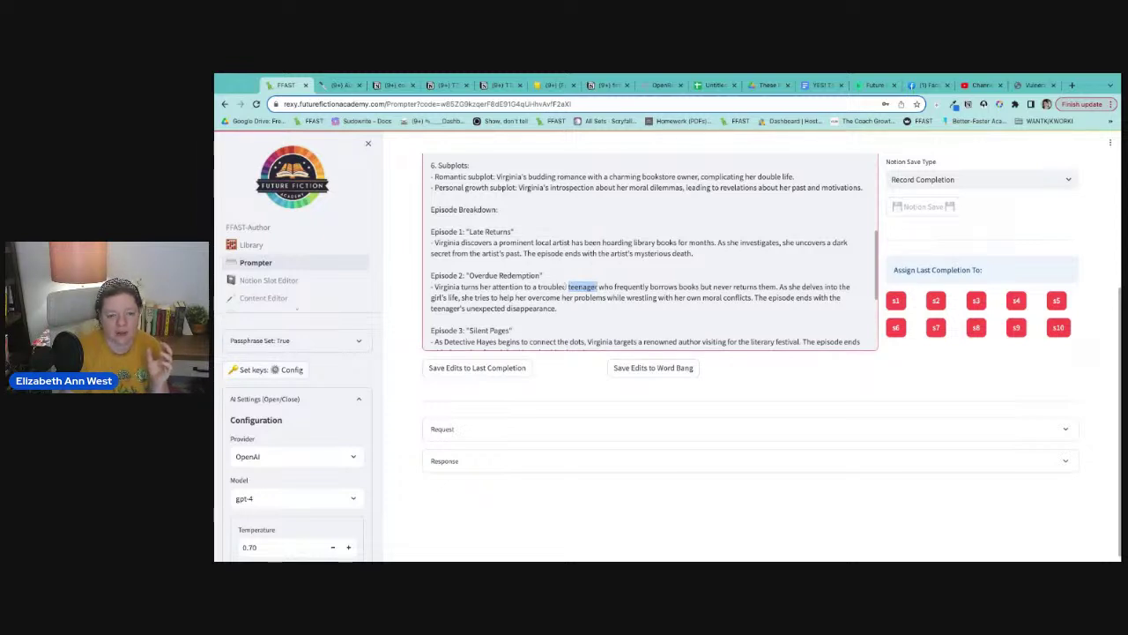
pyautogui.moveTo(536, 287); pyautogui.dragTo(599, 287)
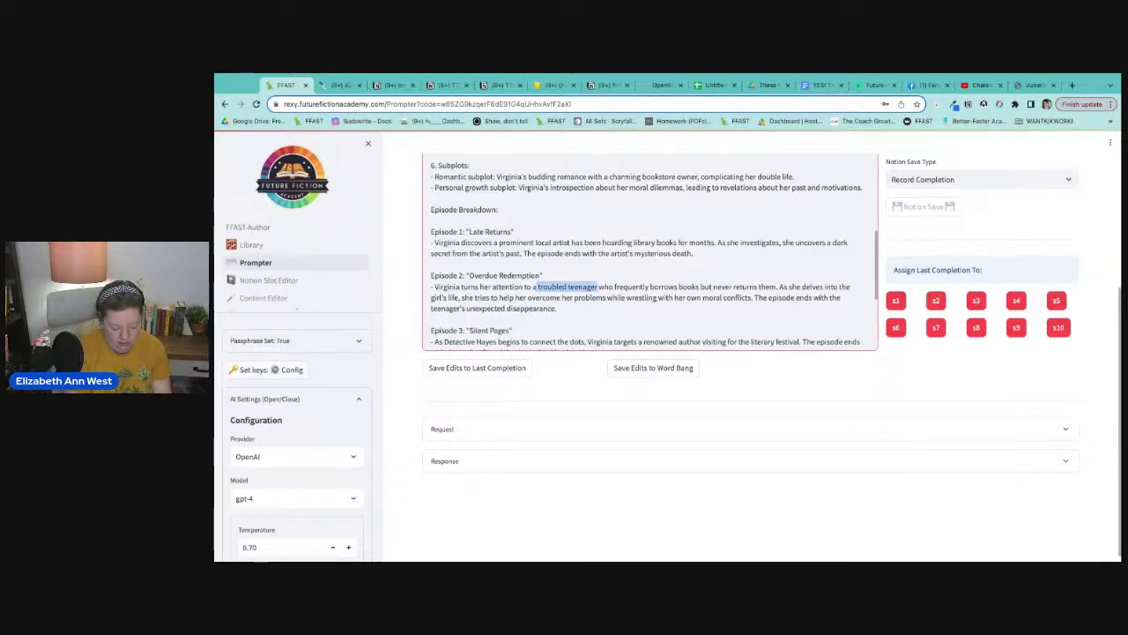
pyautogui.write('busy local cafe owner')
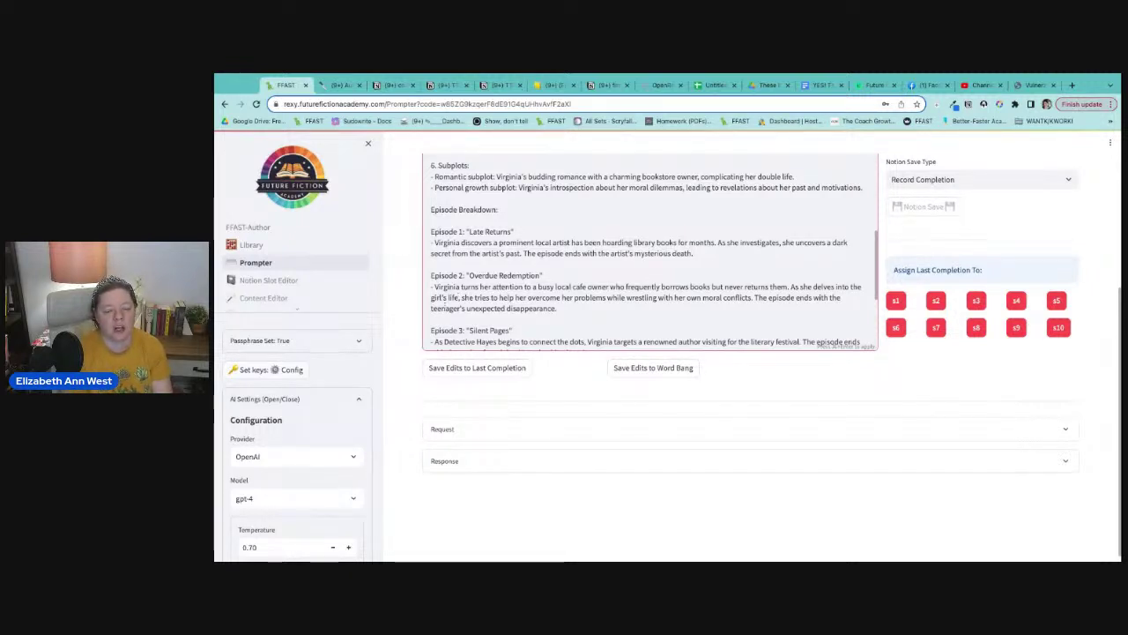
pyautogui.moveTo(442, 298); pyautogui.dragTo(431, 298)
pyautogui.write('woman')
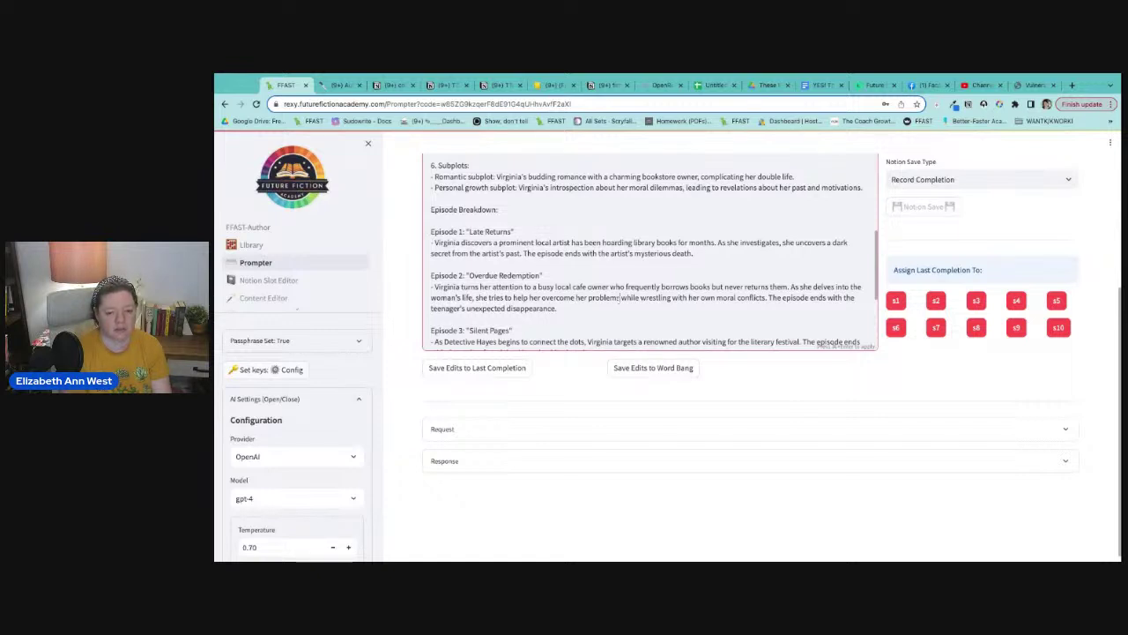
# - Add "of being too busy" after "overcome her problems" in the Episode 2 description
pyautogui.write('o')
pyautogui.write('bein')
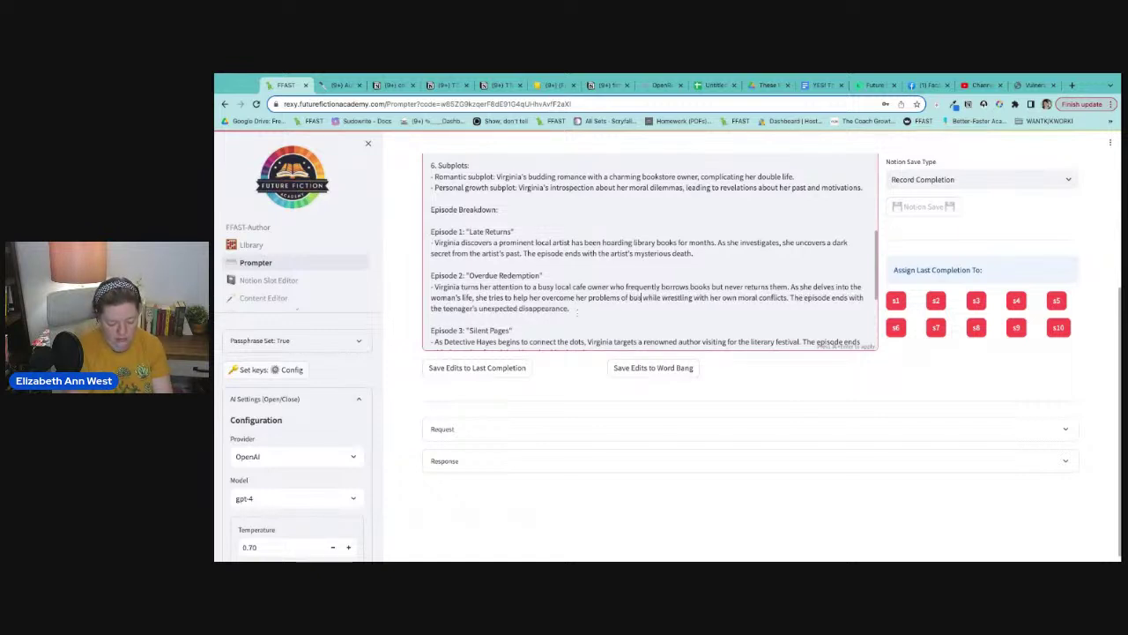
pyautogui.write('g too buys')
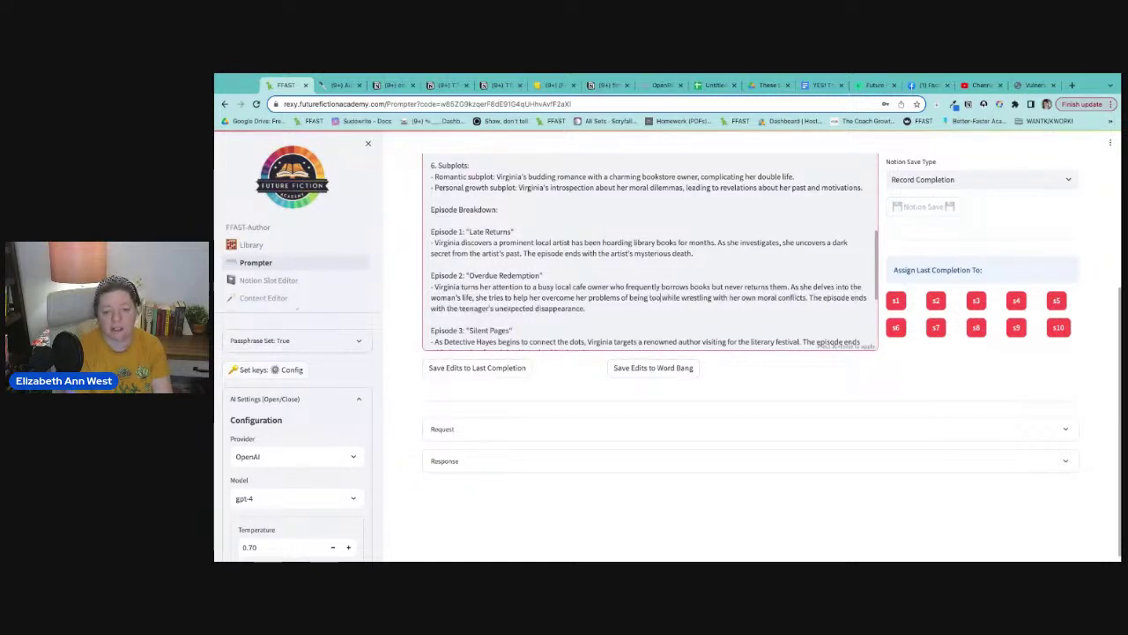
pyautogui.press('BackSpace')
pyautogui.press('BackSpace')
pyautogui.write('shy')
pyautogui.press('BackSpace')
pyautogui.press('BackSpace')
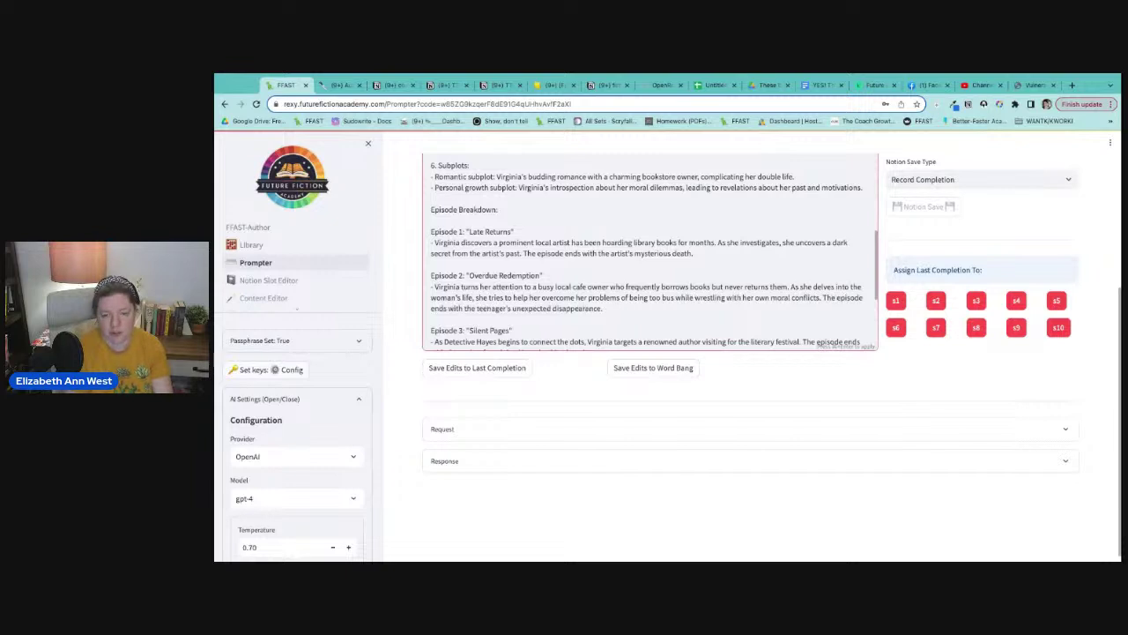
pyautogui.write('y')
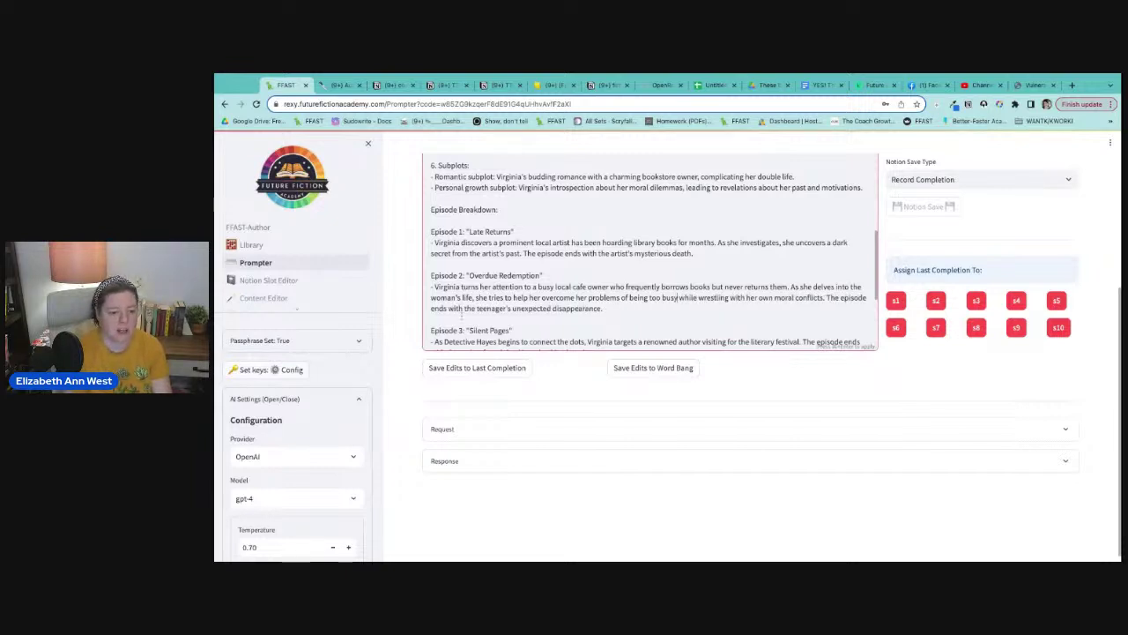
# - Replace "teenager's" with "cafe owner's" in Episode 2's last sentence and read on through Episodes 3 to 5
pyautogui.moveTo(476, 308); pyautogui.dragTo(506, 310)
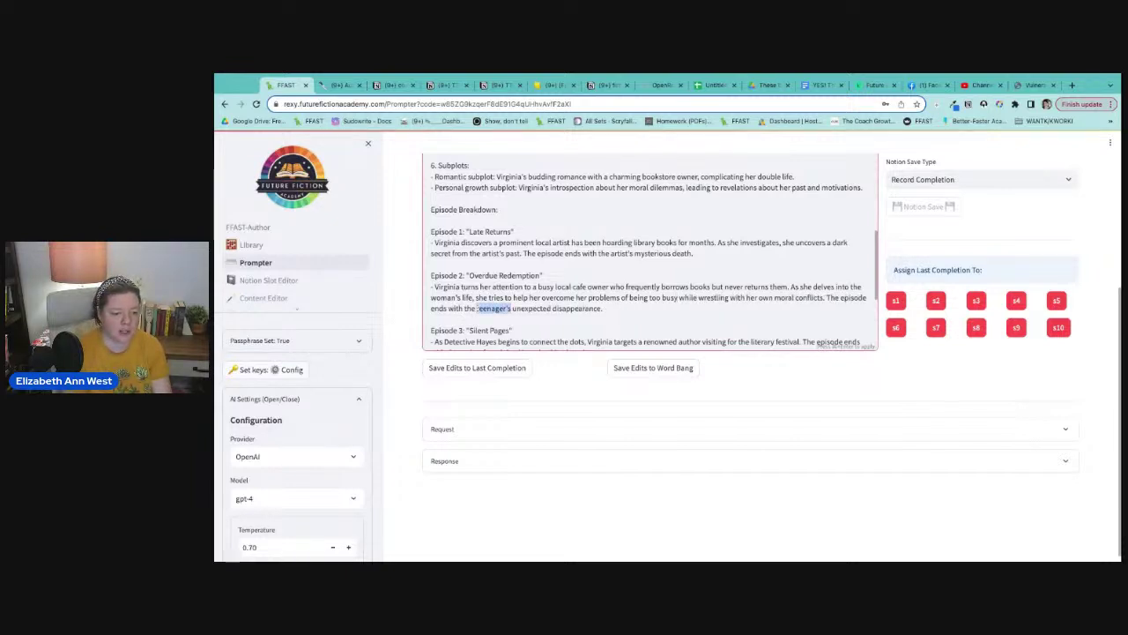
pyautogui.write('cafe owner')
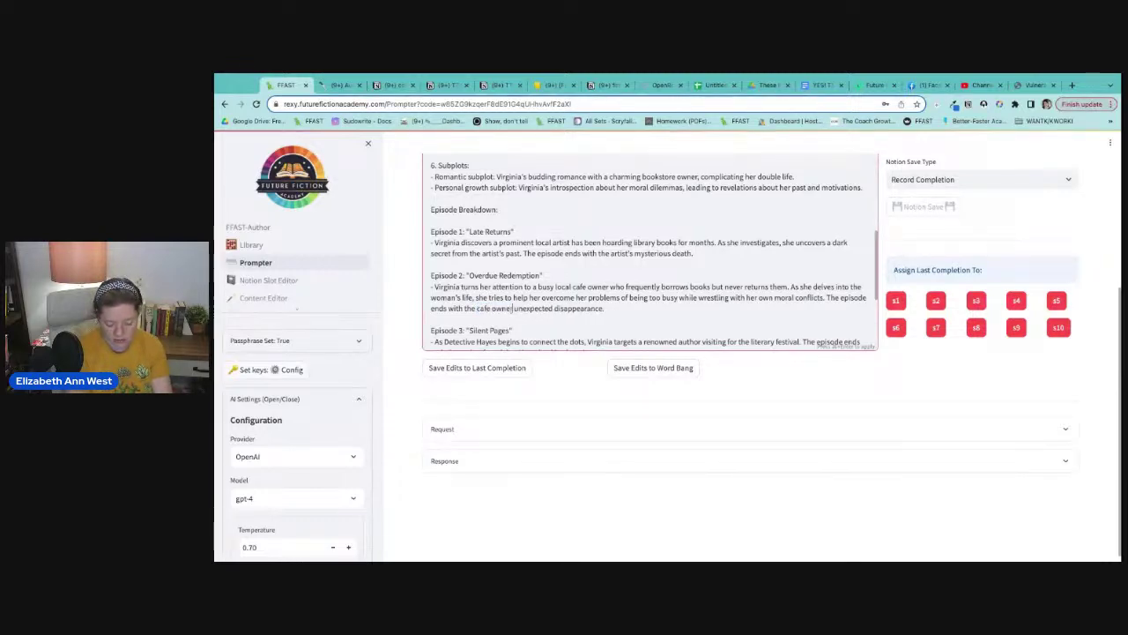
pyautogui.scroll(-3, 632, 310)
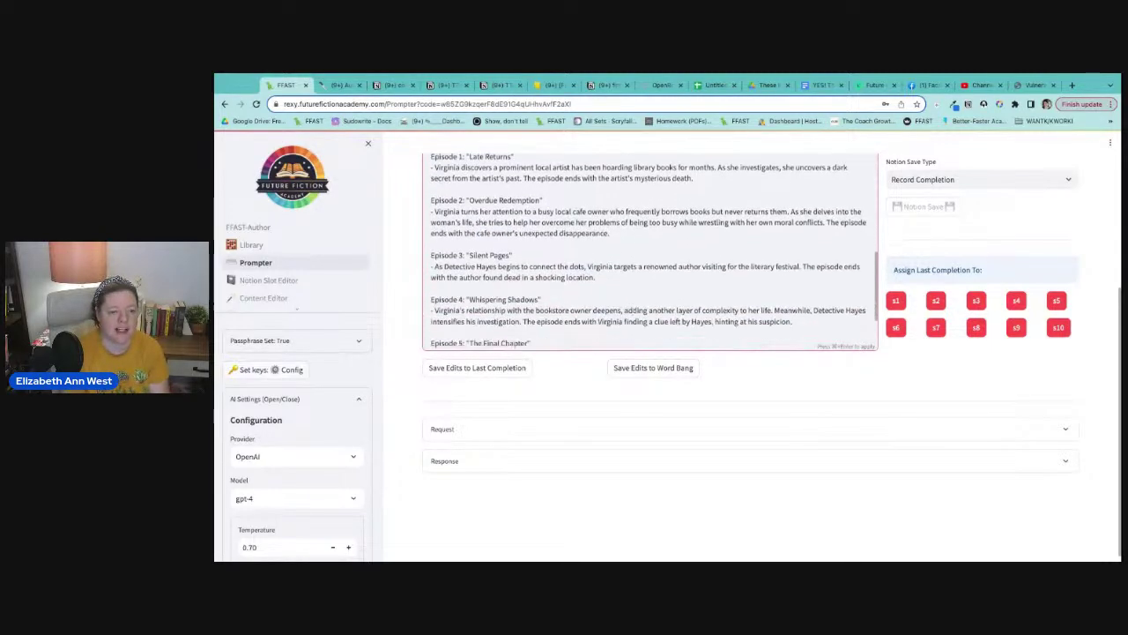
pyautogui.scroll(-1, 632, 310)
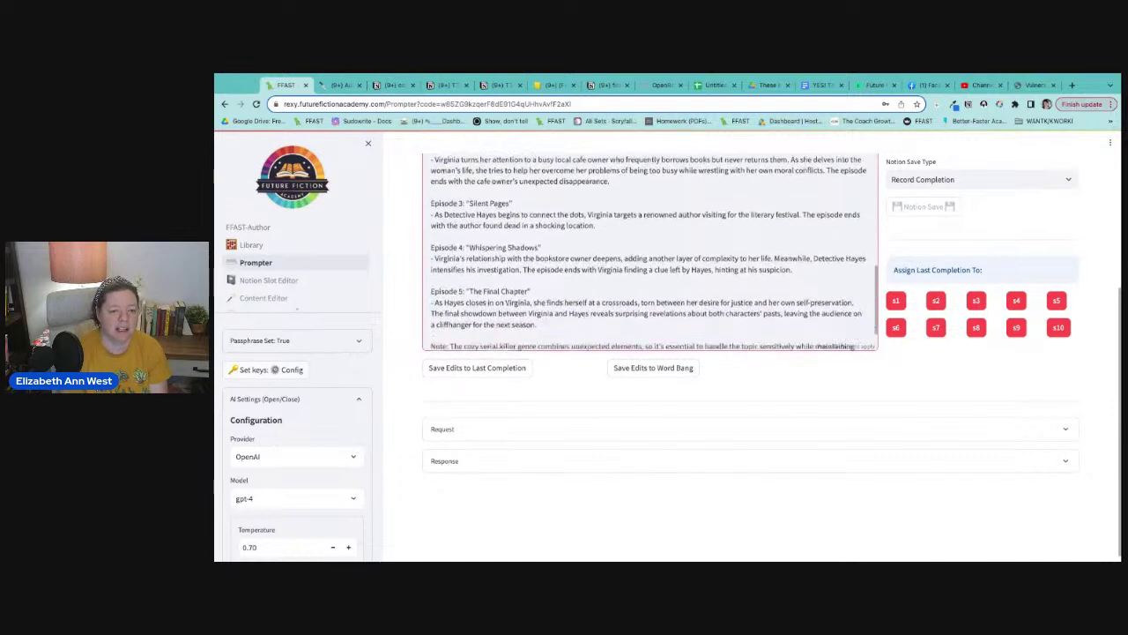
# - Review Episodes 3 to 5, the closing note, and the plot structure, themes and subplots sections of the story brief
pyautogui.scroll(-1, 650, 251)
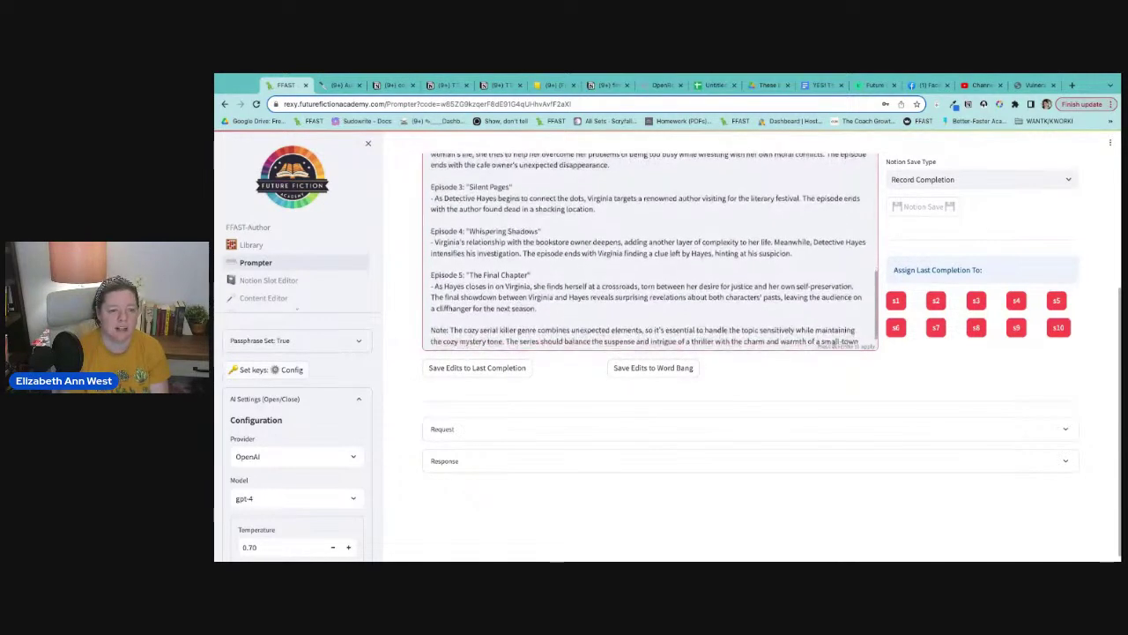
pyautogui.scroll(-2, 649, 252)
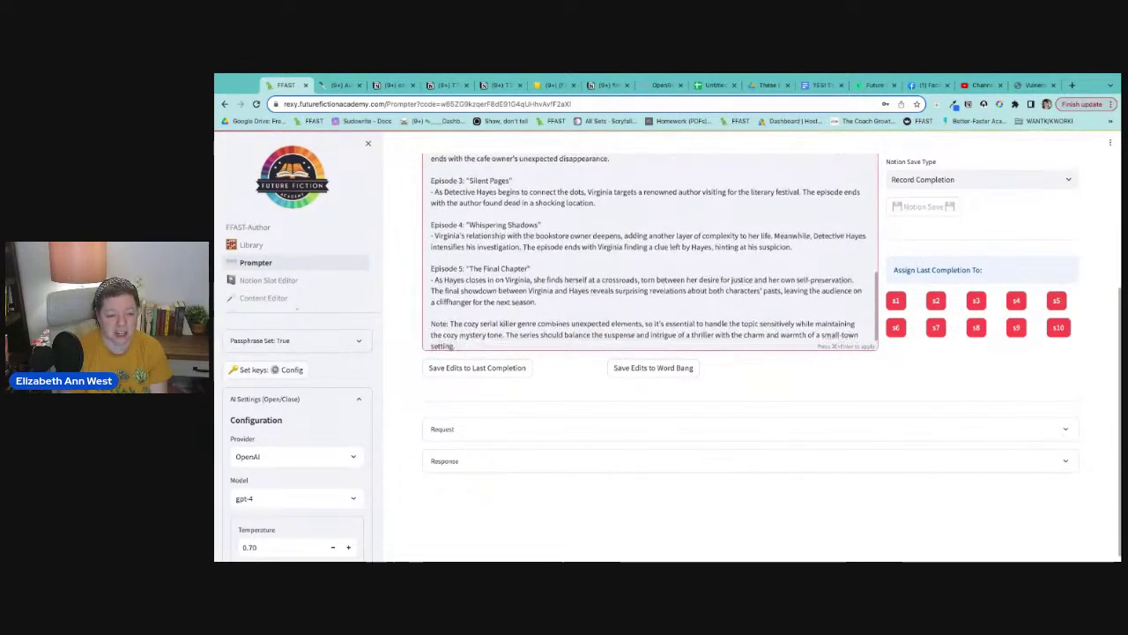
pyautogui.scroll(-1, 649, 251)
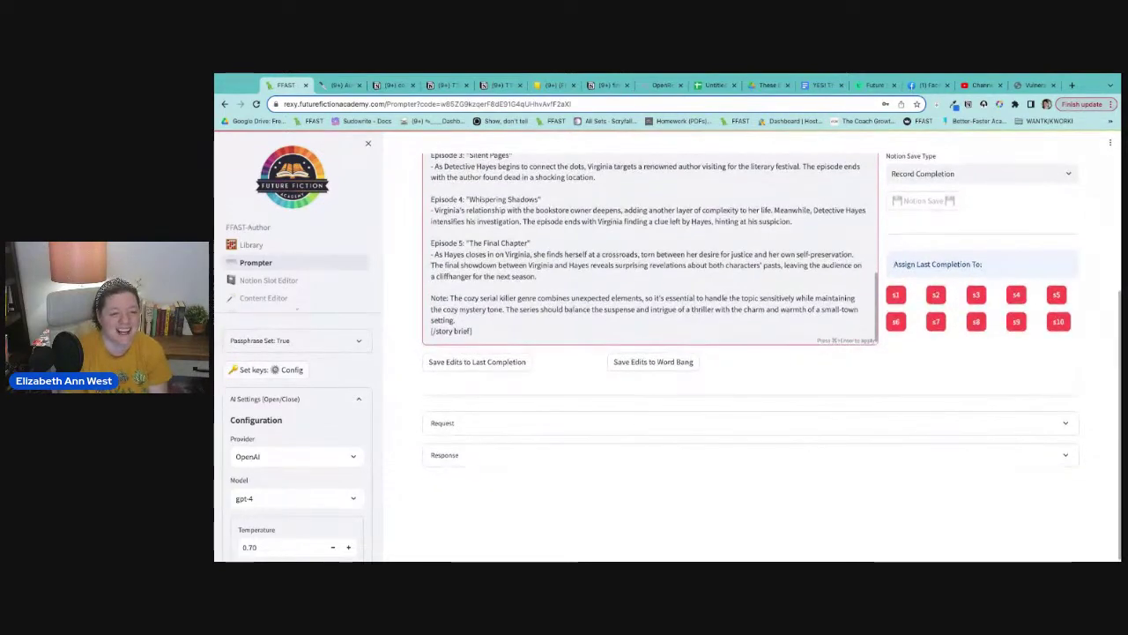
pyautogui.scroll(1, 650, 252)
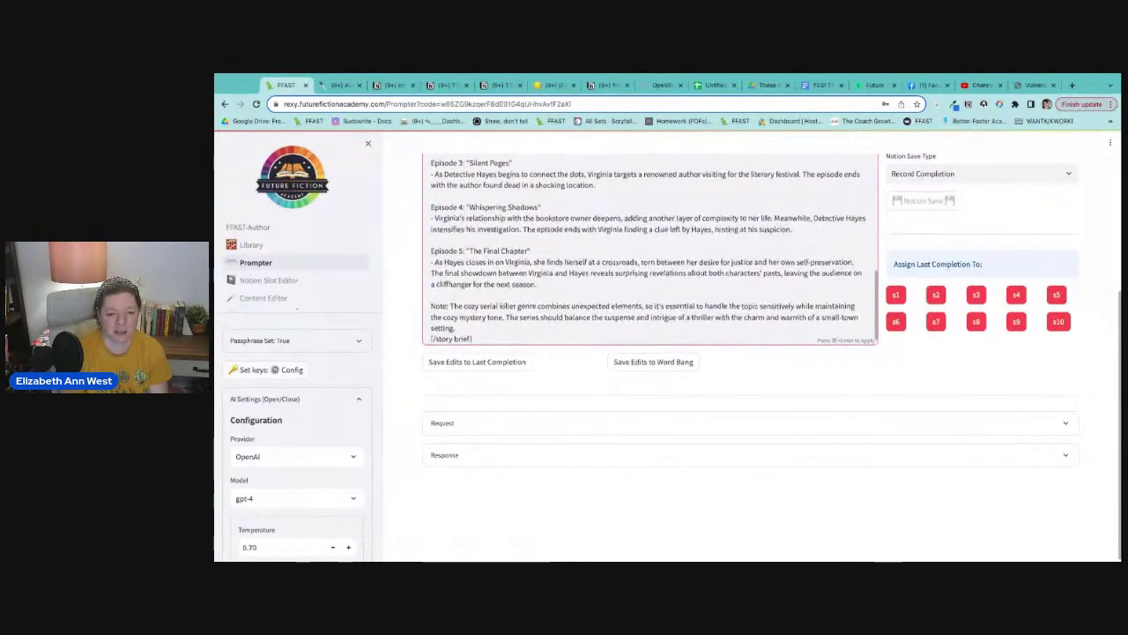
pyautogui.scroll(4, 650, 252)
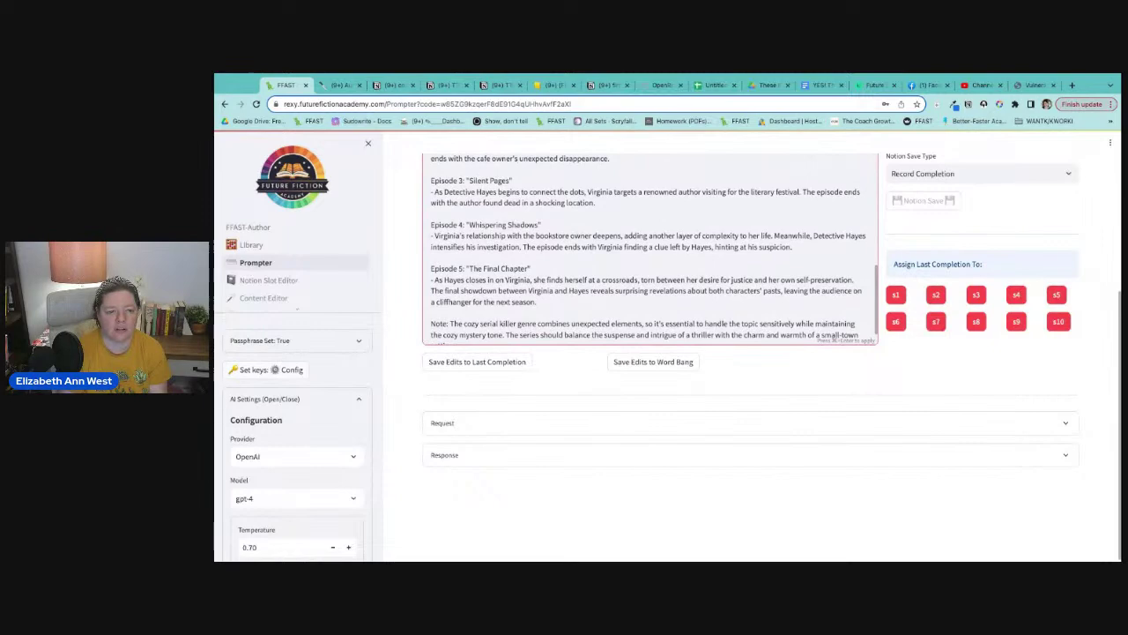
pyautogui.scroll(6, 649, 251)
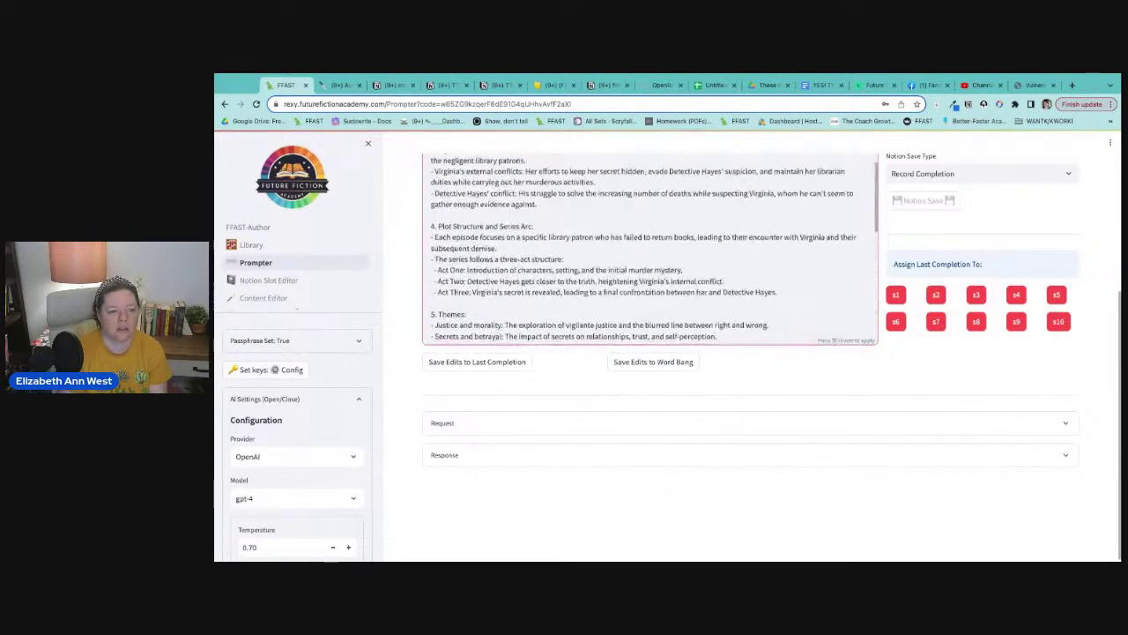
pyautogui.scroll(-2, 649, 251)
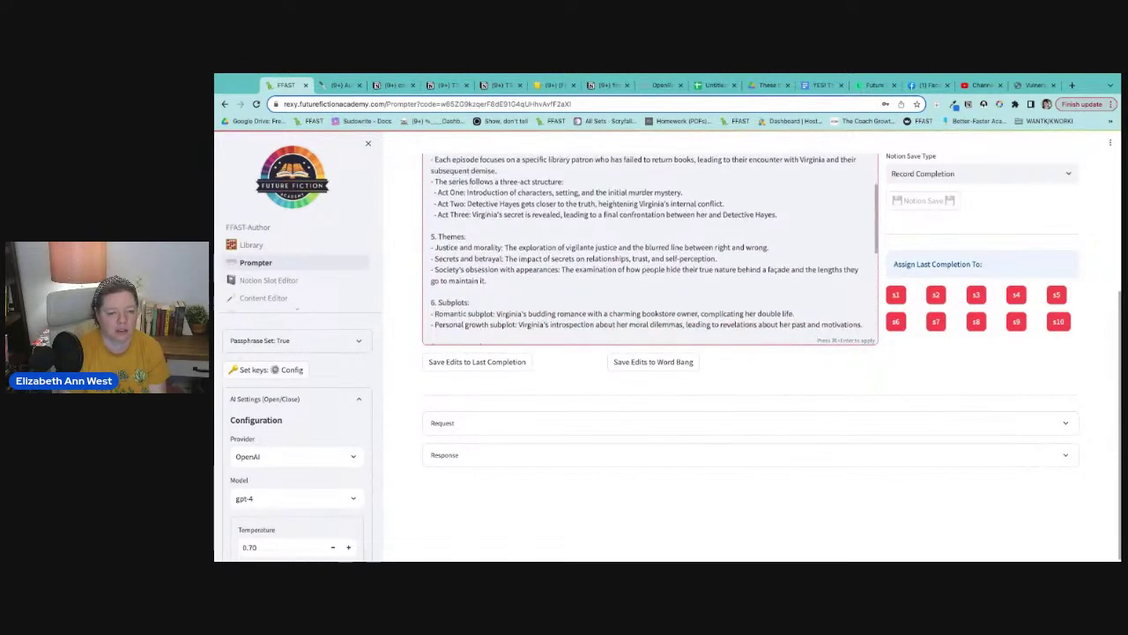
pyautogui.scroll(-1, 649, 251)
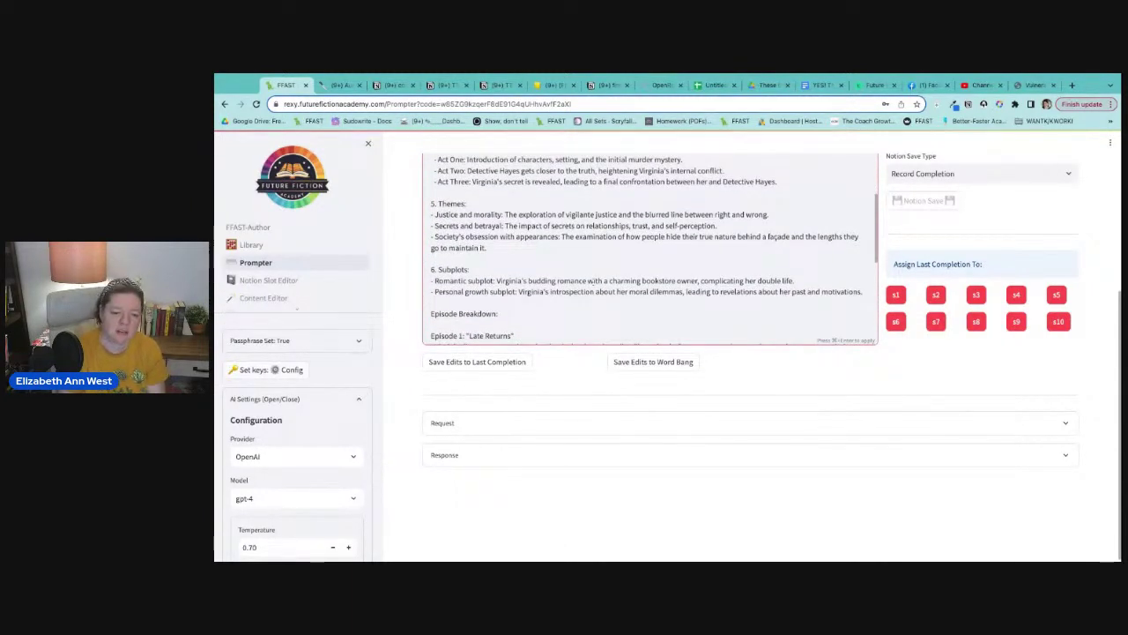
pyautogui.scroll(-5, 650, 249)
pyautogui.scroll(-6, 589, 280)
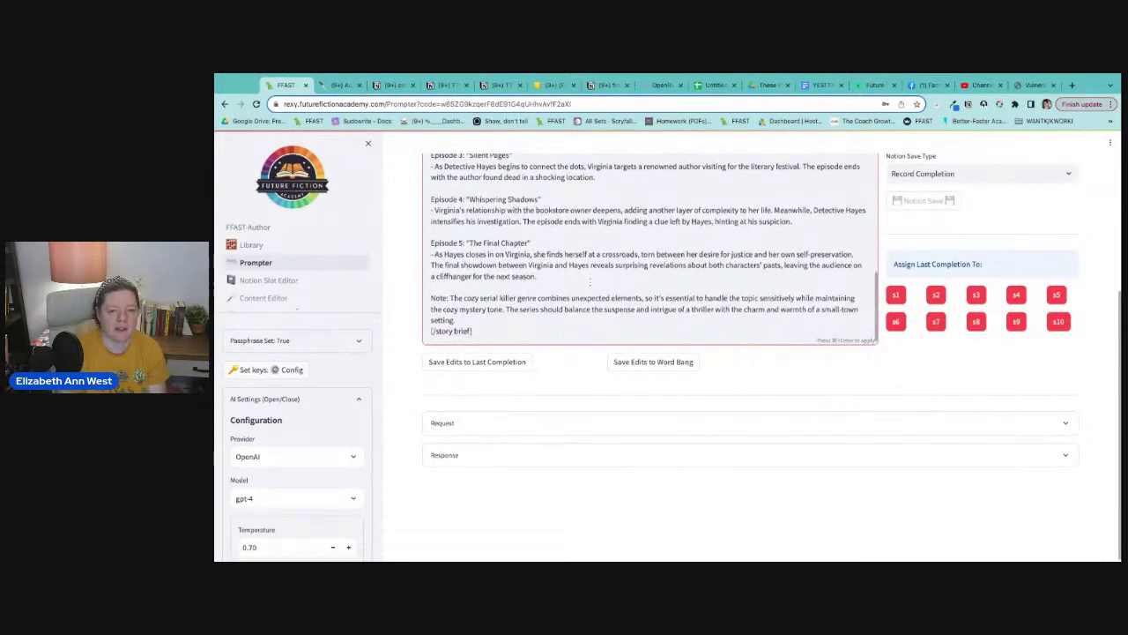
pyautogui.scroll(-1, 590, 280)
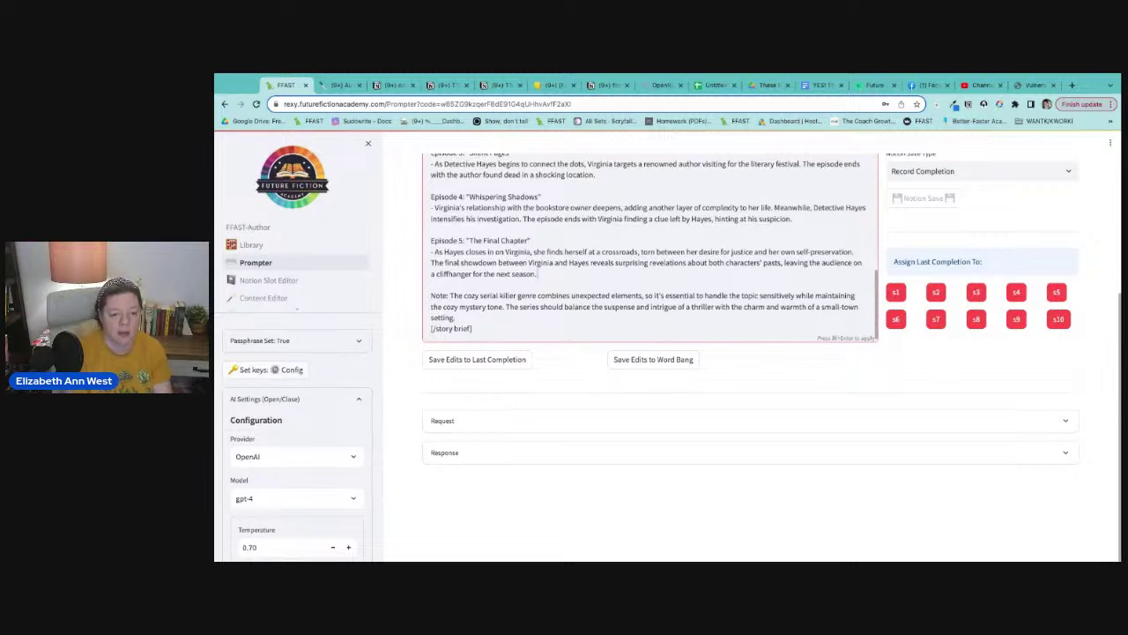
# - Append to Episode 5's description: "The cliffhanger is going to be Virginia receiving a new assignment to the state's central library in Montpelier."
pyautogui.click(571, 278)
pyautogui.write('The cliffh')
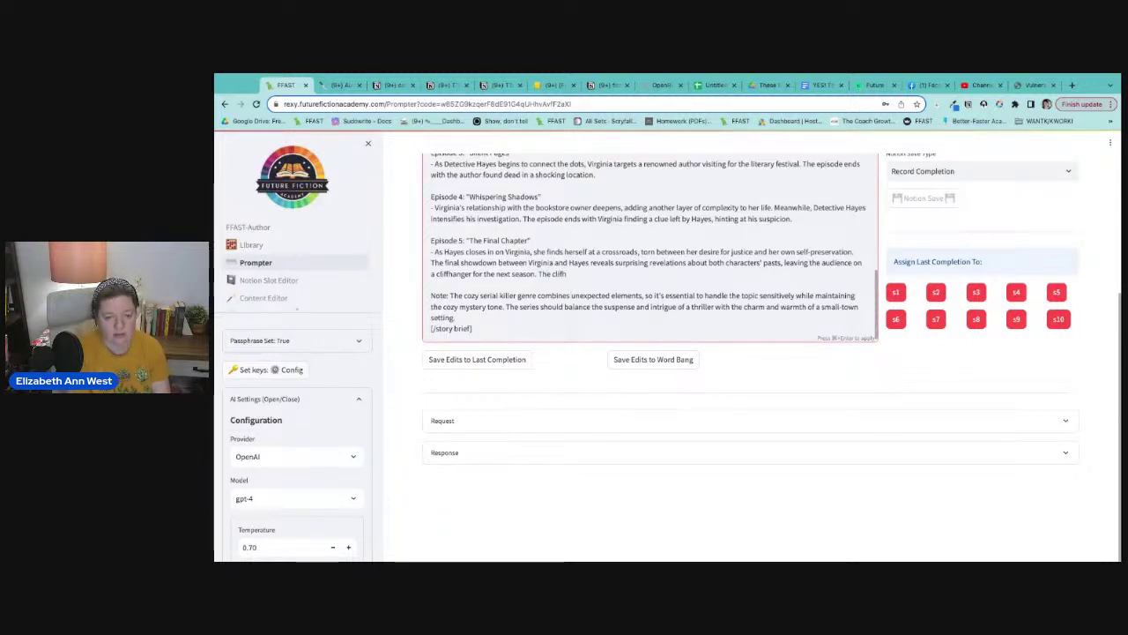
pyautogui.write('anger is goi')
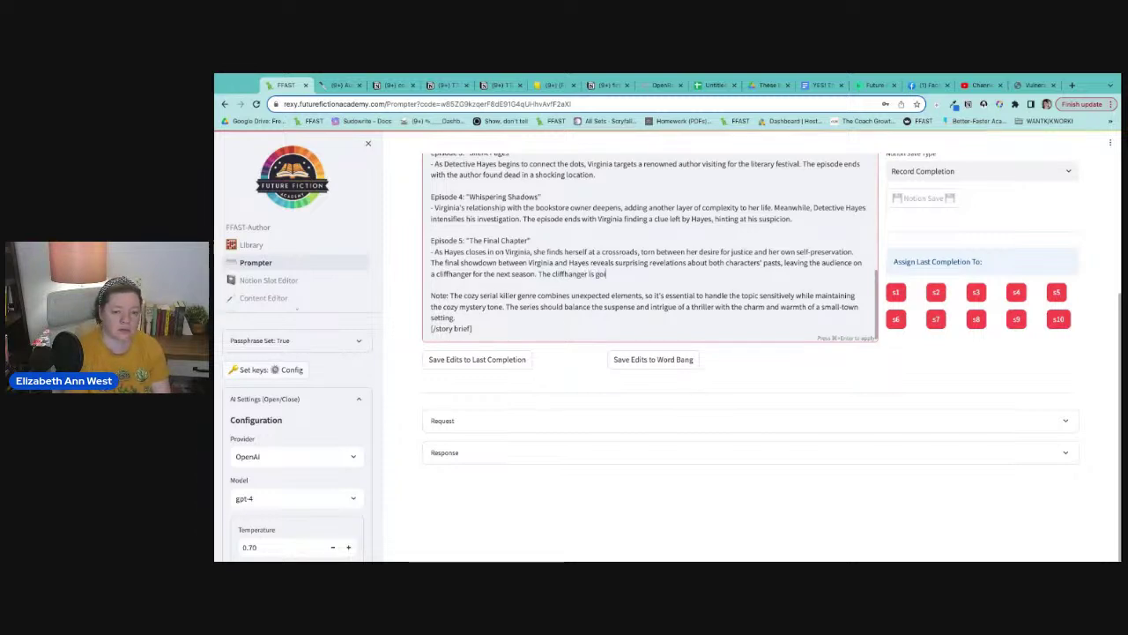
pyautogui.write('ng to be Virgin')
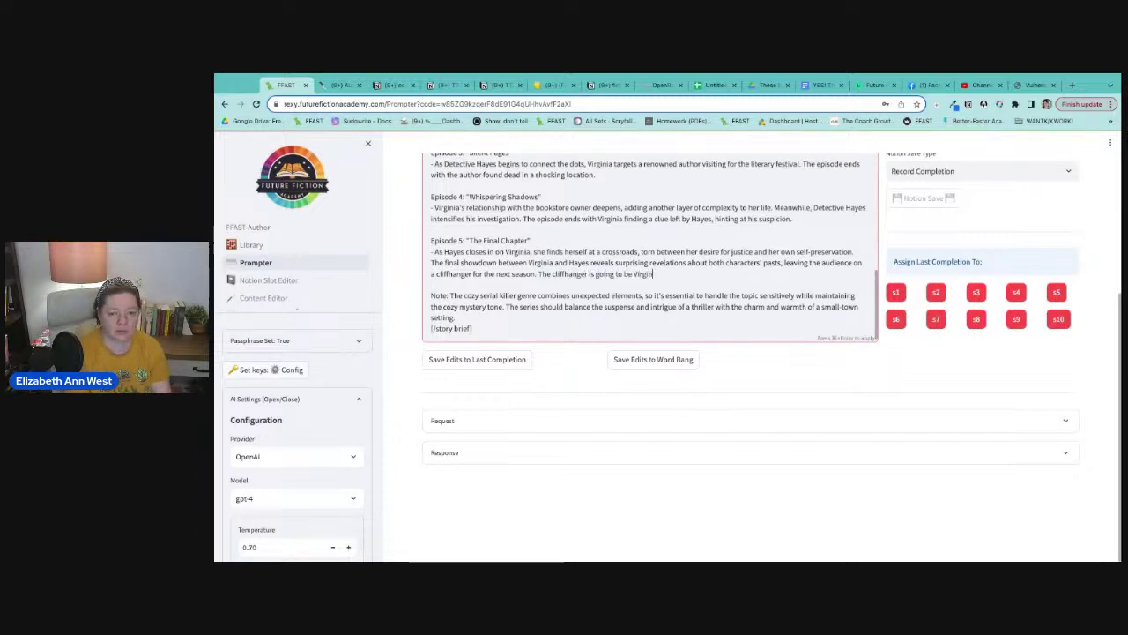
pyautogui.write('ia revi')
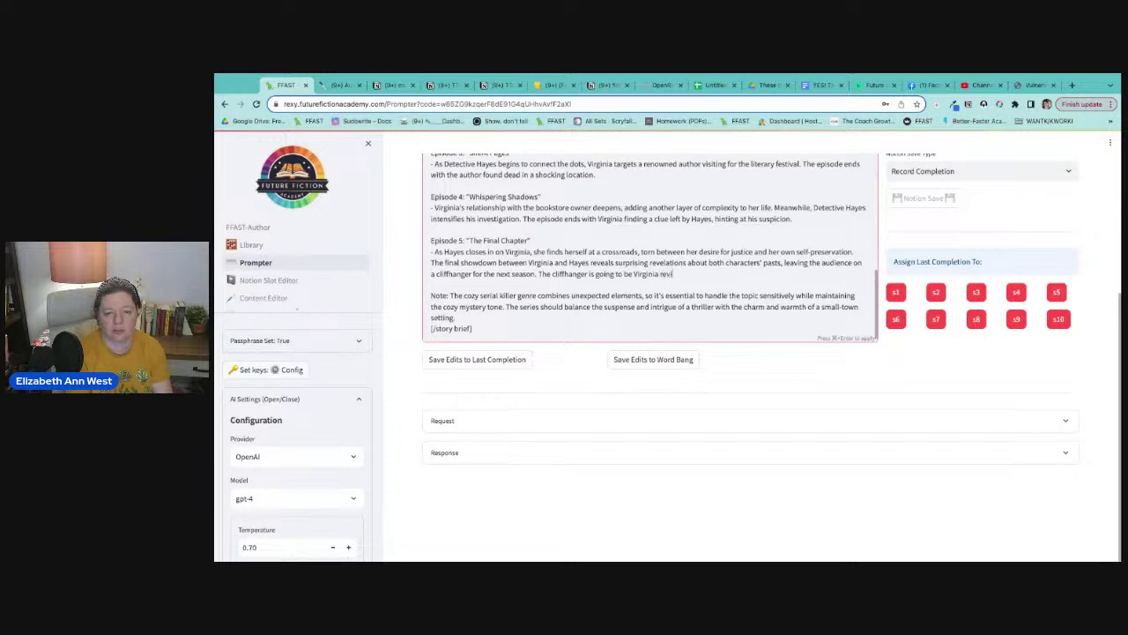
pyautogui.write('eiving a new assignment to the c')
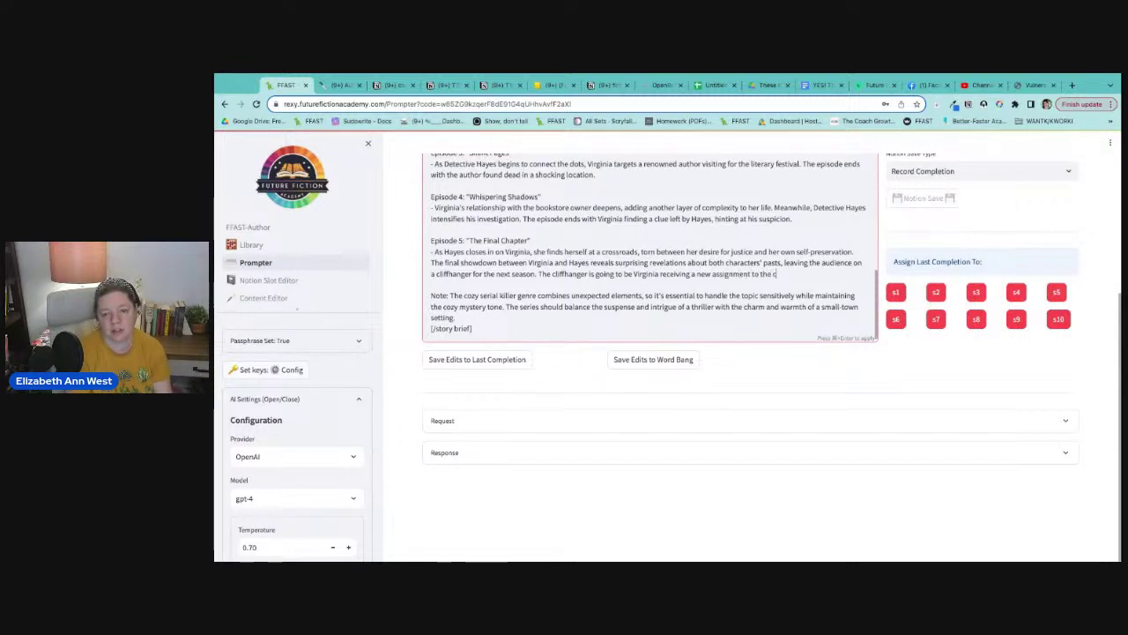
pyautogui.write('enr')
pyautogui.press('BackSpace')
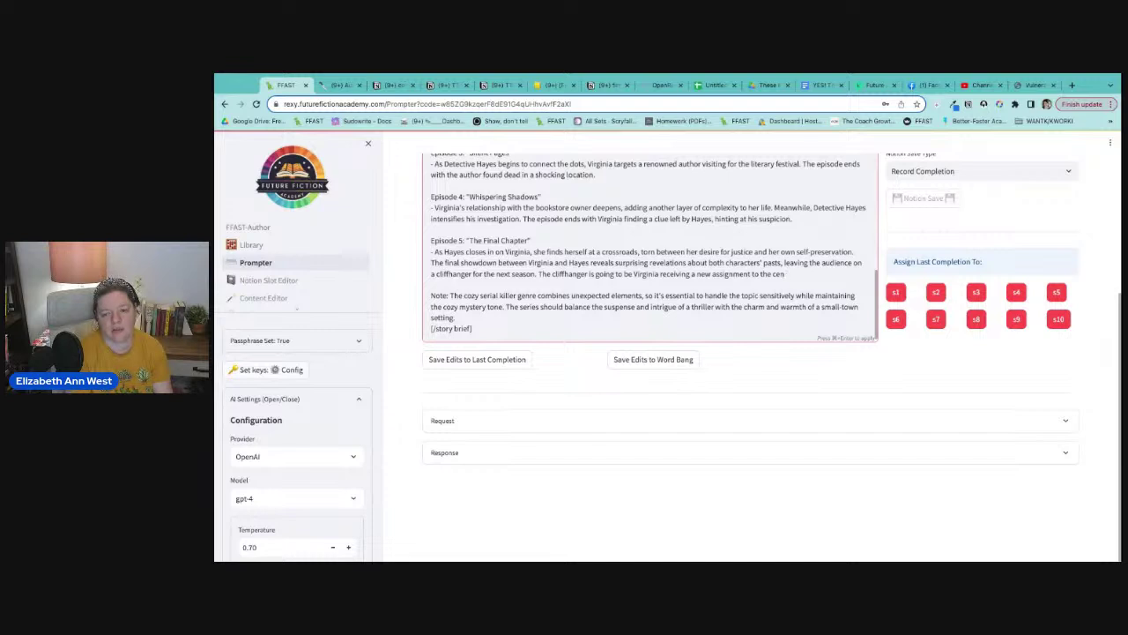
pyautogui.write("tate's")
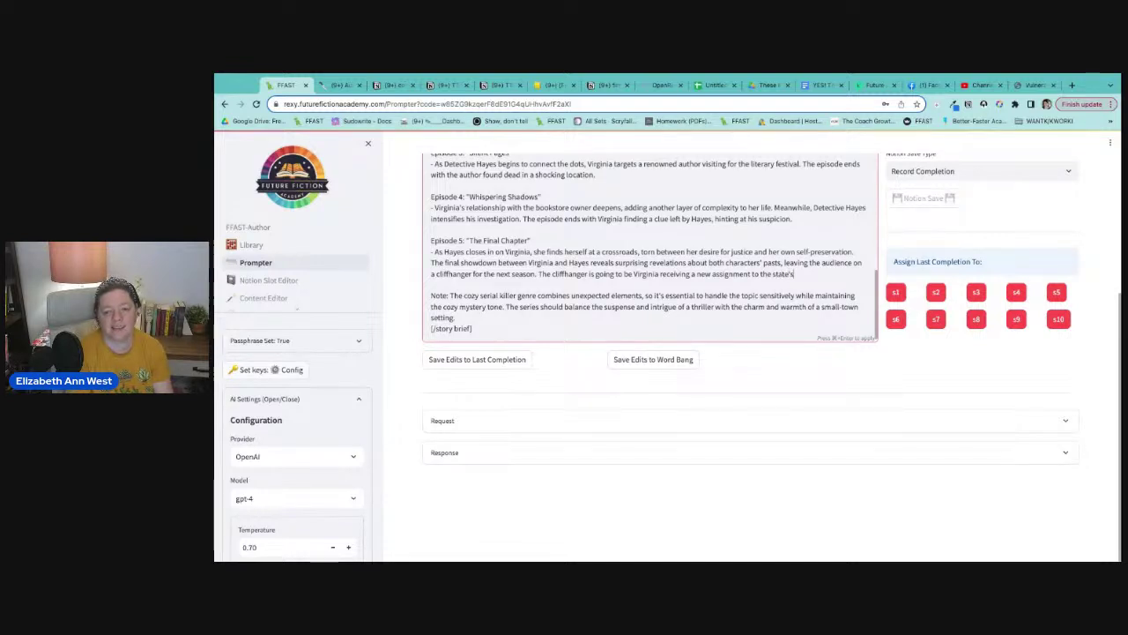
pyautogui.write(' central library')
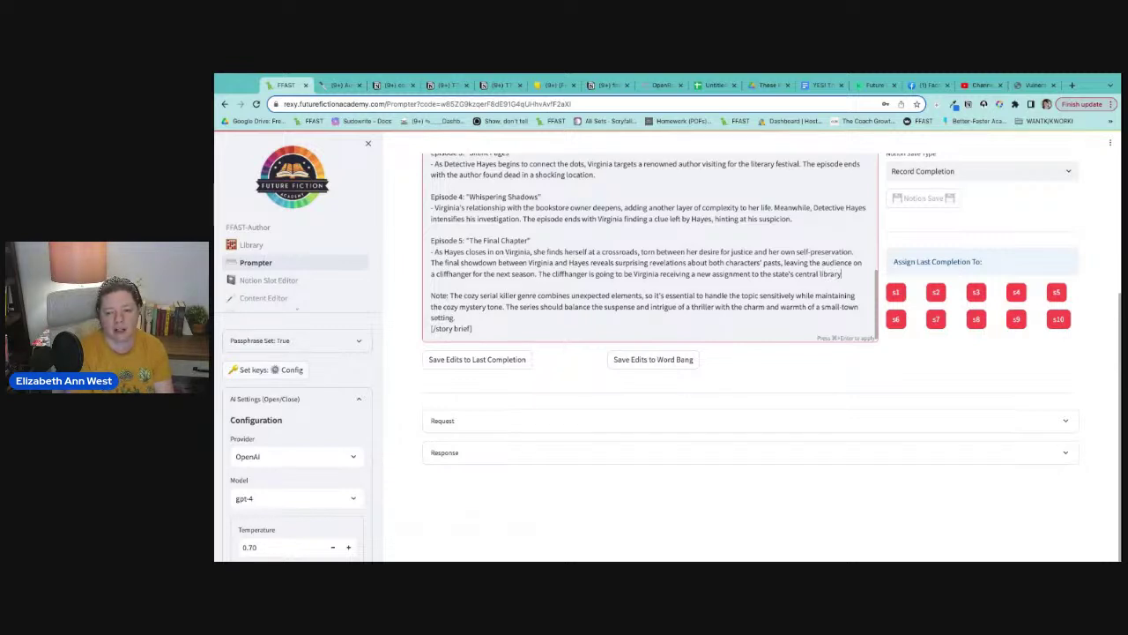
pyautogui.write(' in Mon')
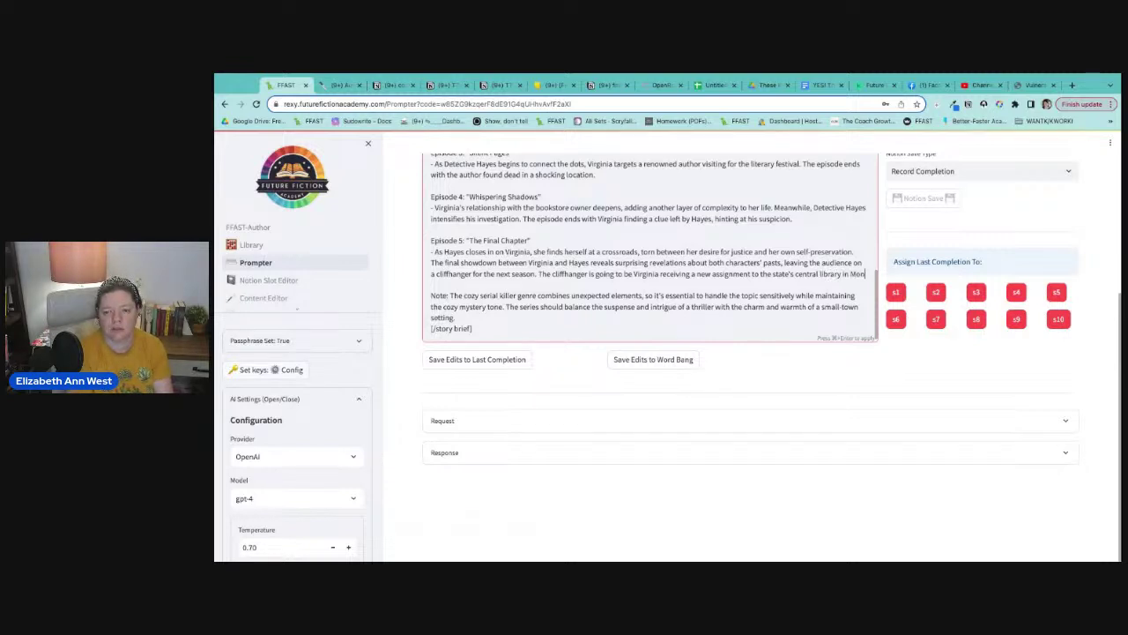
pyautogui.write('t')
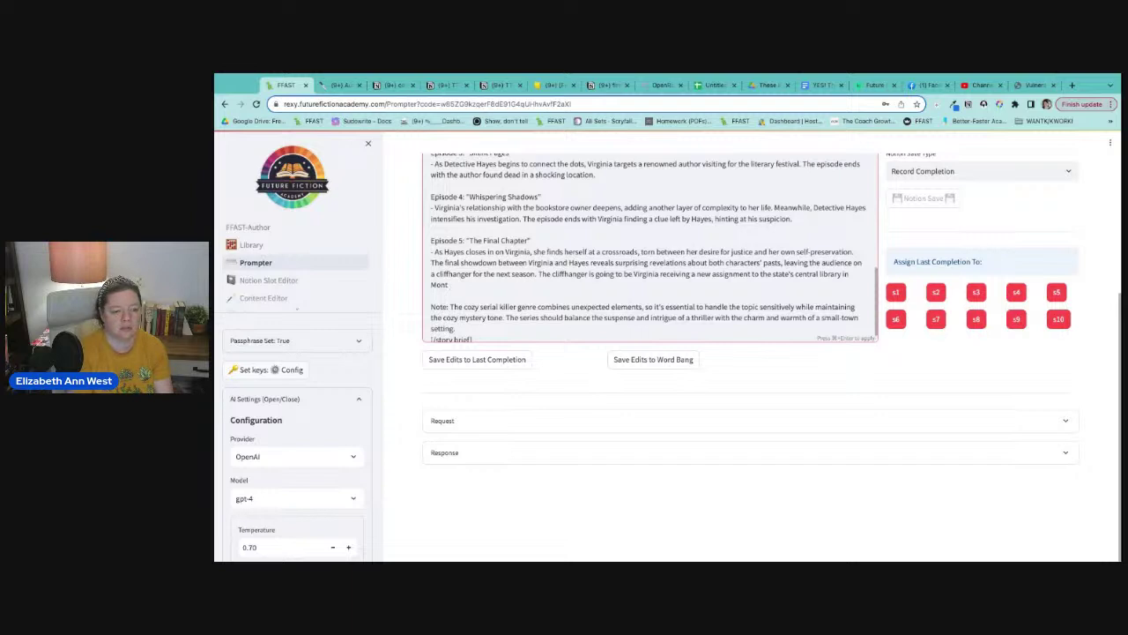
pyautogui.write('pelier. When')
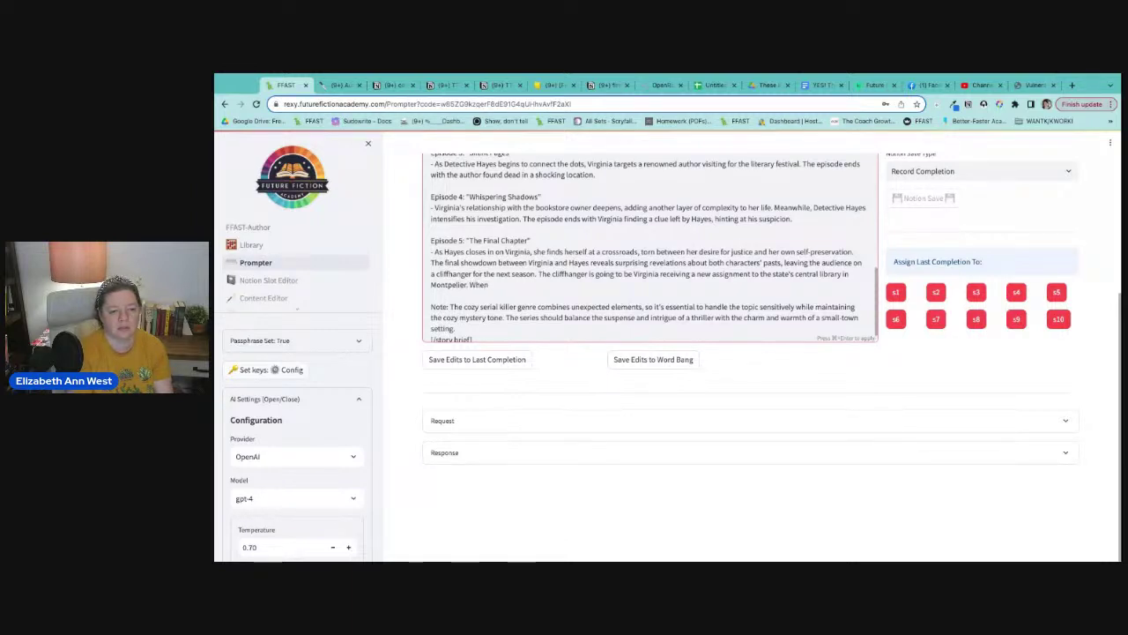
# - Continue Episode 5 with "When Hayes shows up to question her, Virginia is gone and the bookstore owner is gone with her, having closed shop."
pyautogui.write(' Hayes shows up to question her, Virginia is gone')
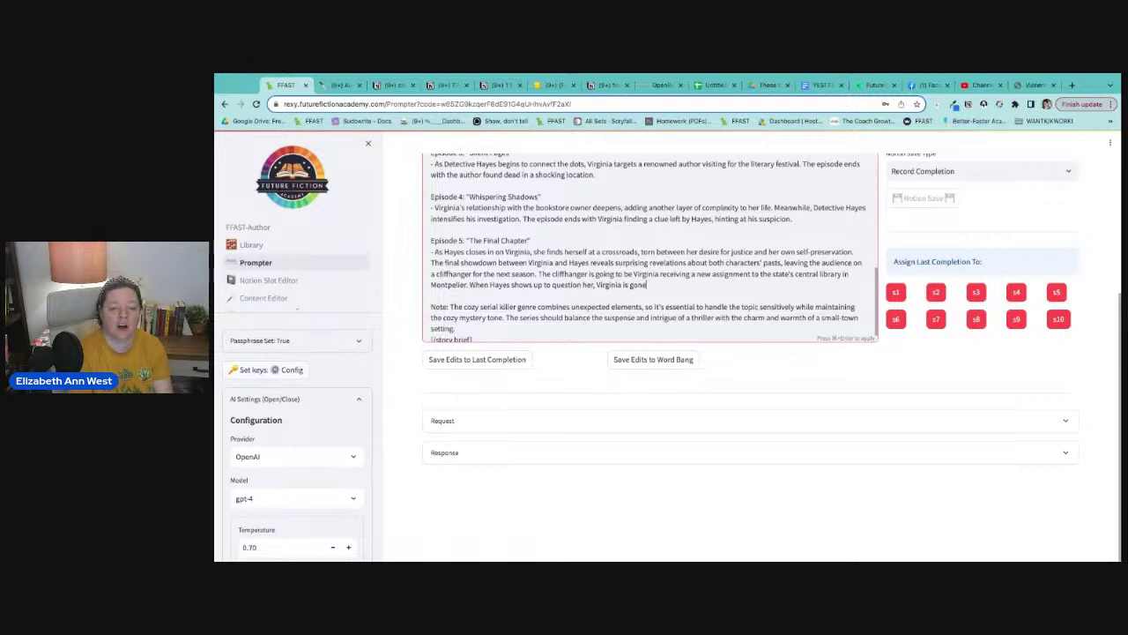
pyautogui.write(' and the bookstor')
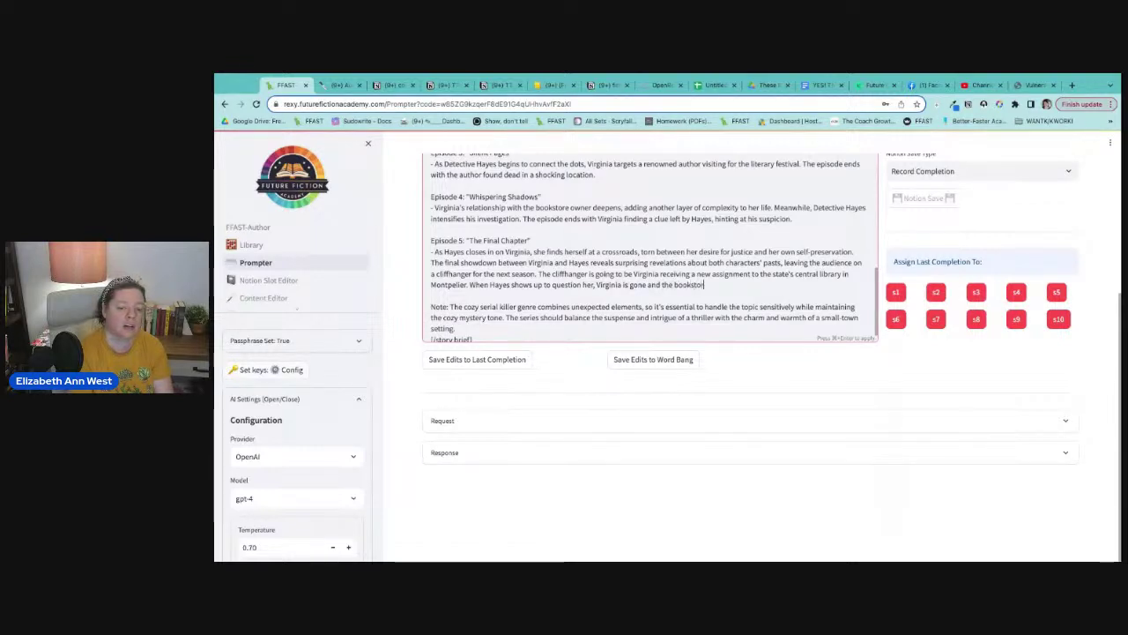
pyautogui.write('e owner')
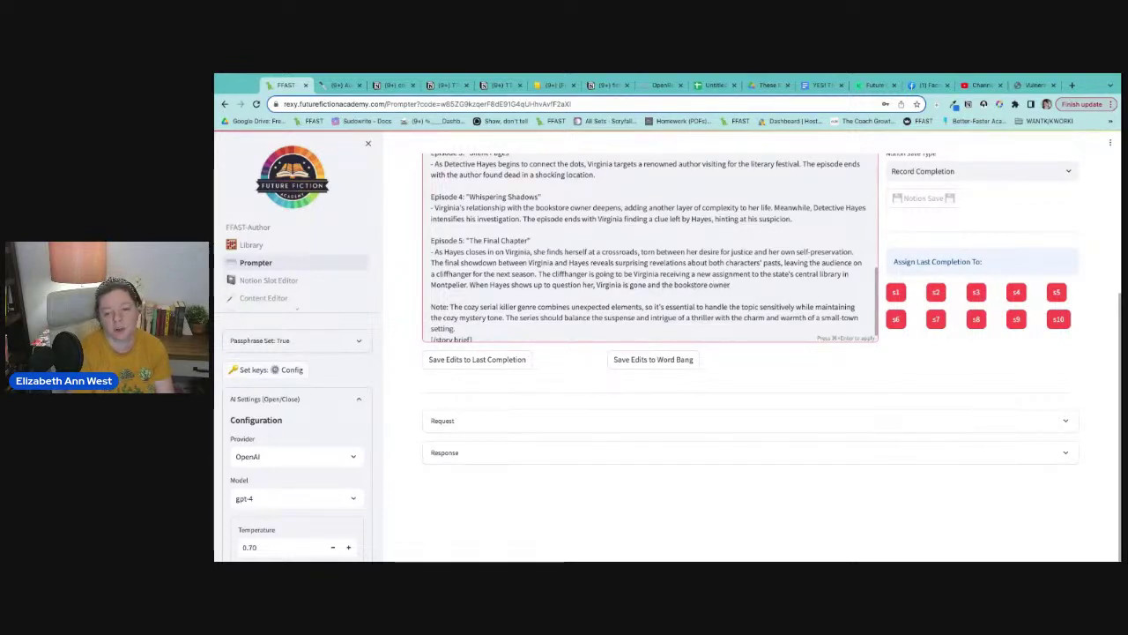
pyautogui.write(' is gone with her')
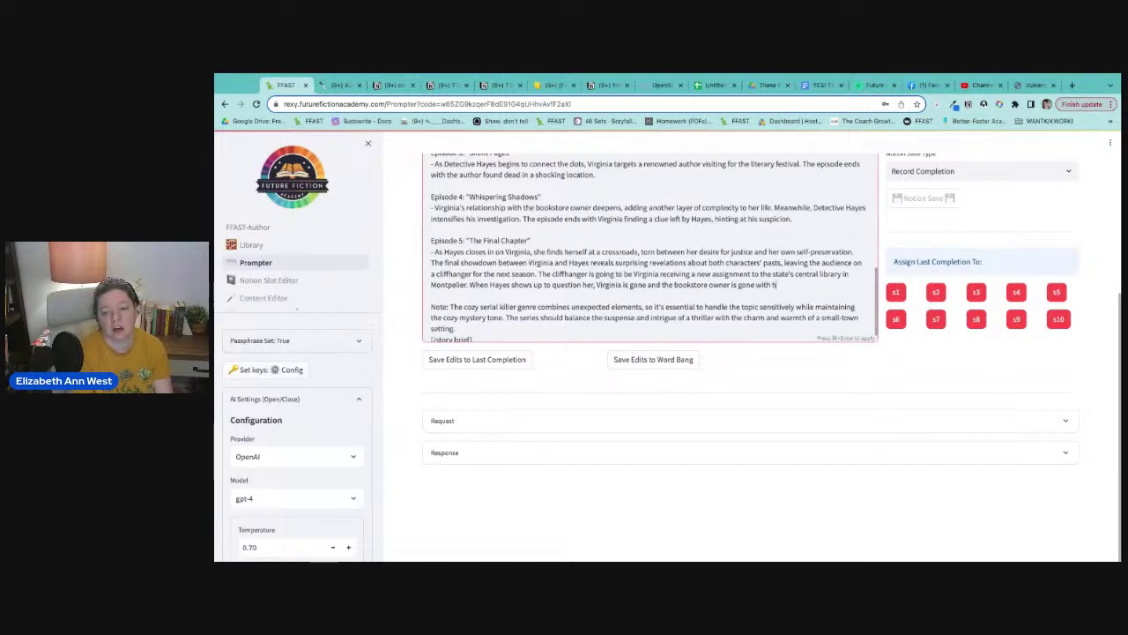
pyautogui.write(', having closed shop.')
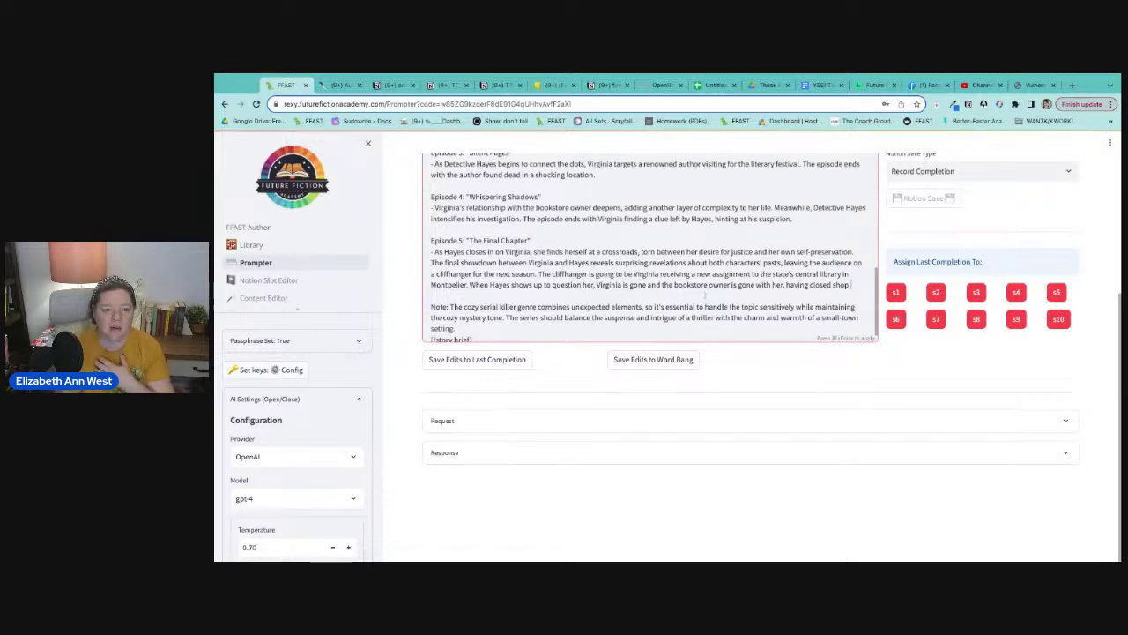
# - Look over the edited story brief and save the edits to the last completion
pyautogui.scroll(-2, 705, 296)
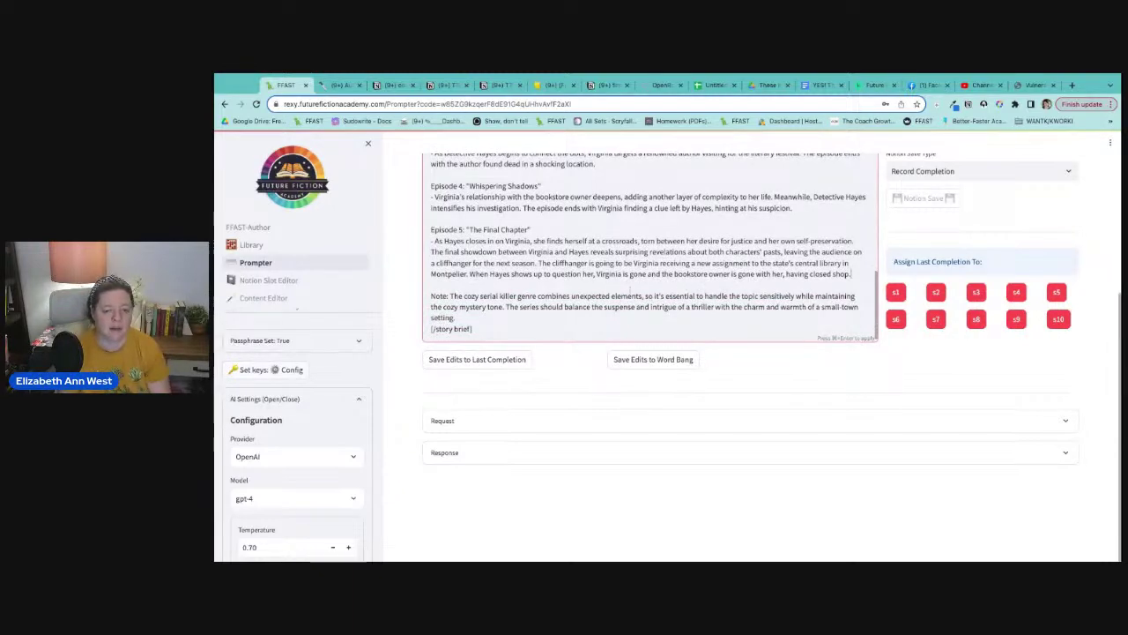
pyautogui.scroll(1, 628, 287)
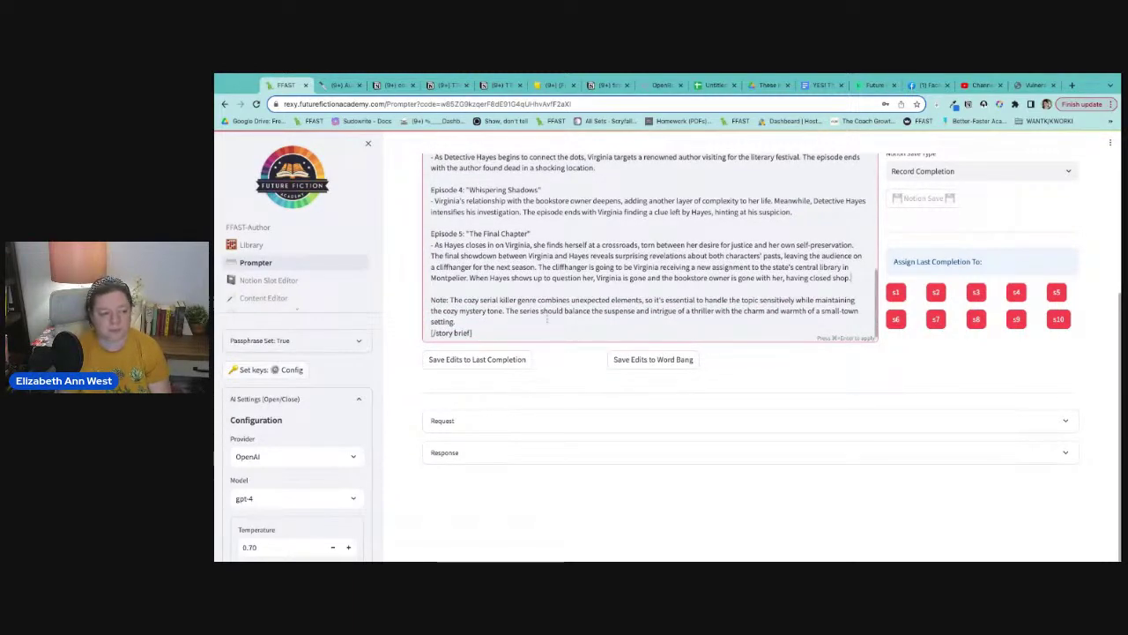
pyautogui.scroll(10, 507, 319)
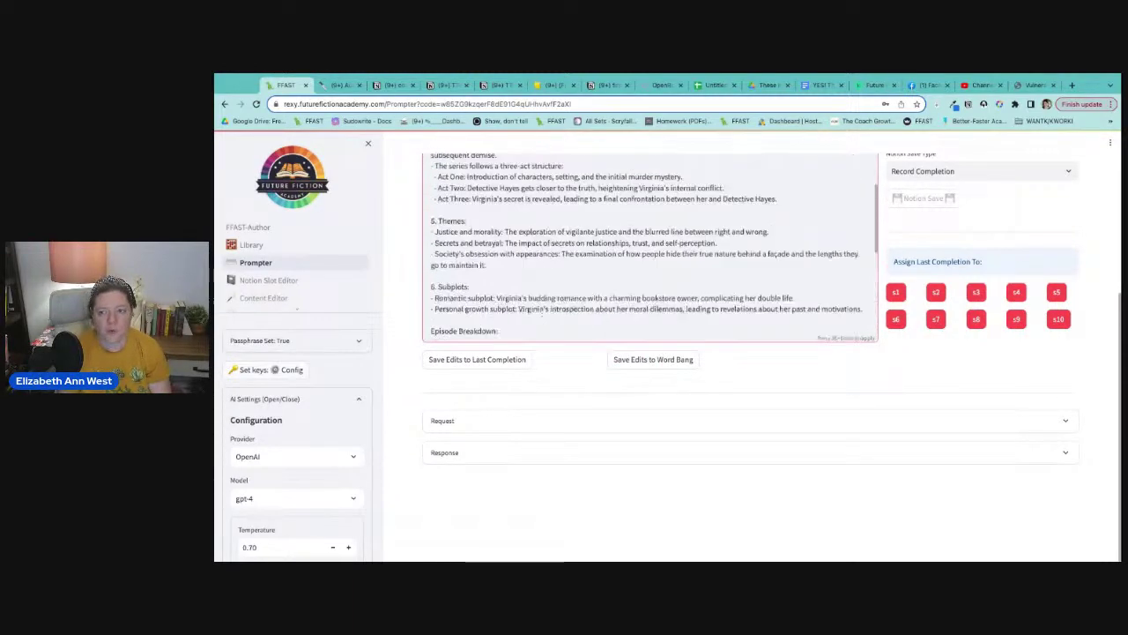
pyautogui.click(492, 364)
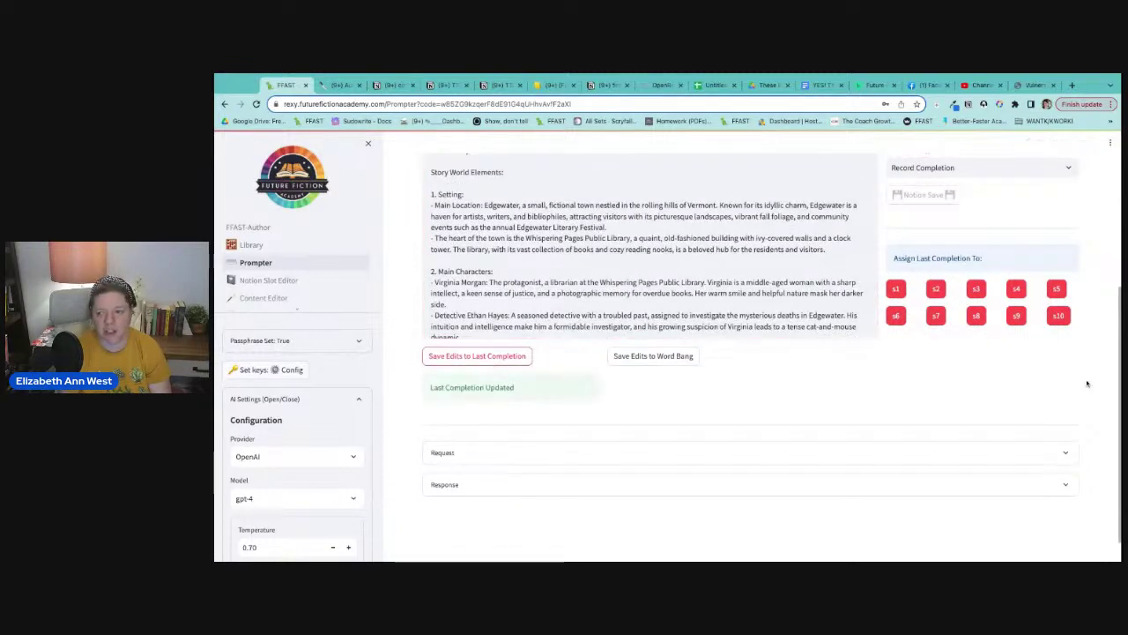
# - Save the completion to Notion with the title "story brief" and the save type Record Completion
pyautogui.scroll(3, 1024, 346)
pyautogui.scroll(-1, 1011, 414)
pyautogui.click(962, 367)
pyautogui.write('story brief')
pyautogui.click(993, 406)
pyautogui.click(976, 429)
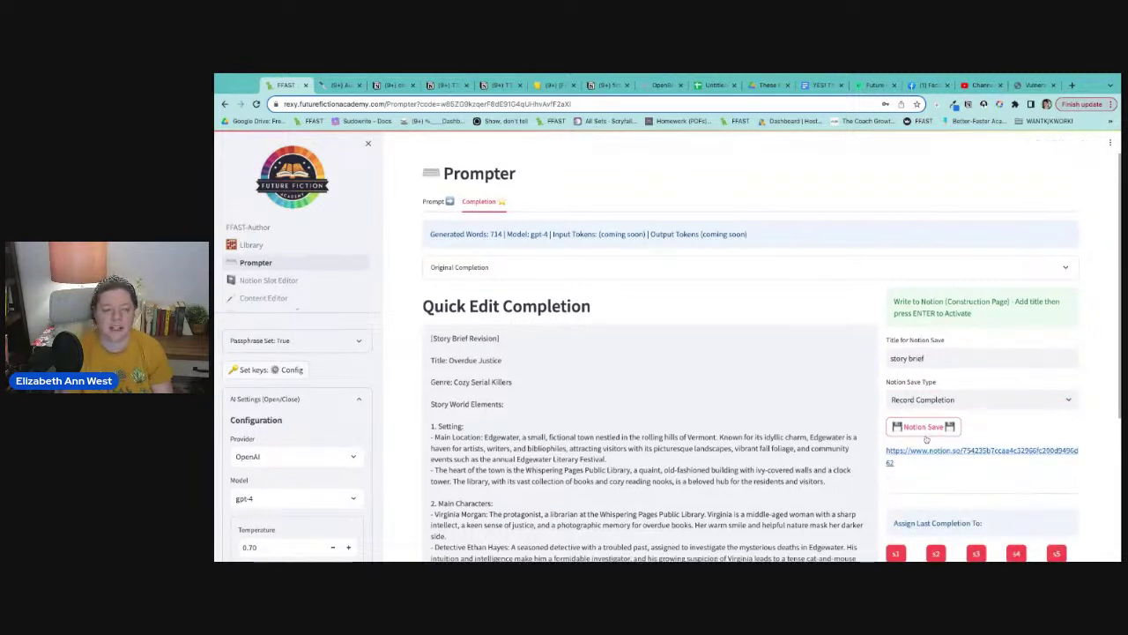
# - Switch to Notion and embed a new sub-page below Prompt Construction on the "Autowrite Write with Me 9/8/2023" page
pyautogui.click(328, 86)
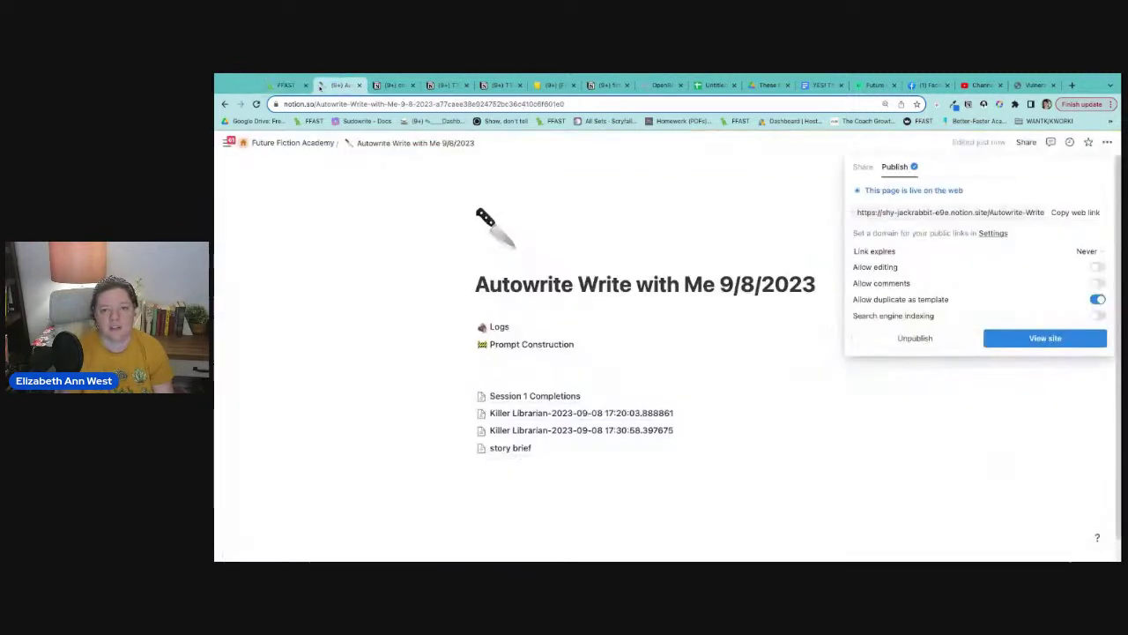
pyautogui.click(794, 201)
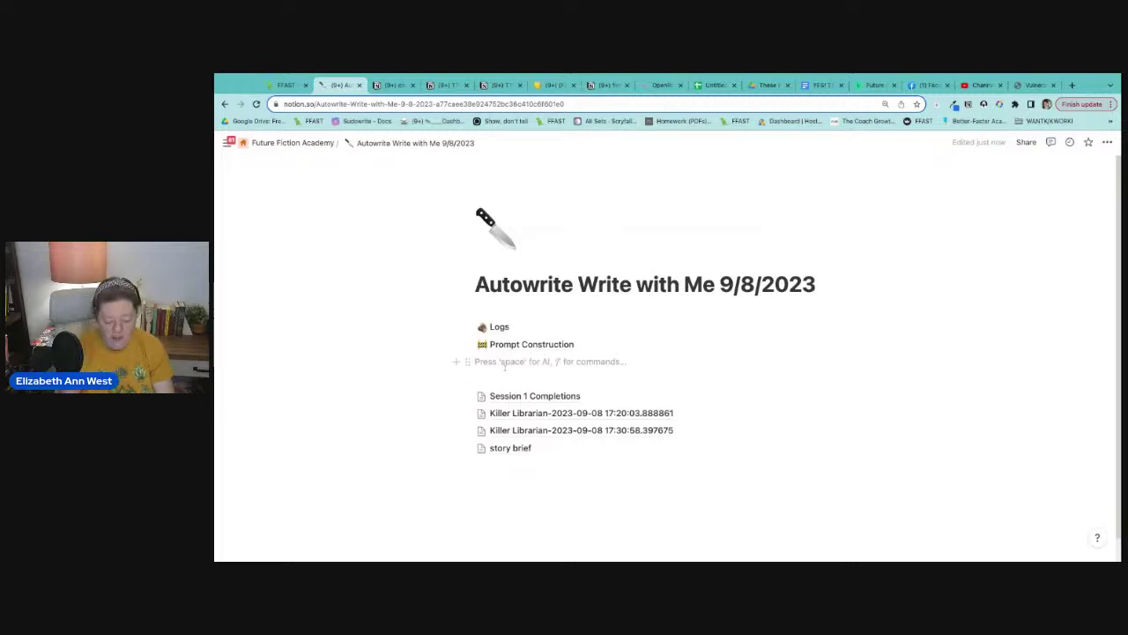
pyautogui.press('Return')
pyautogui.write('/page')
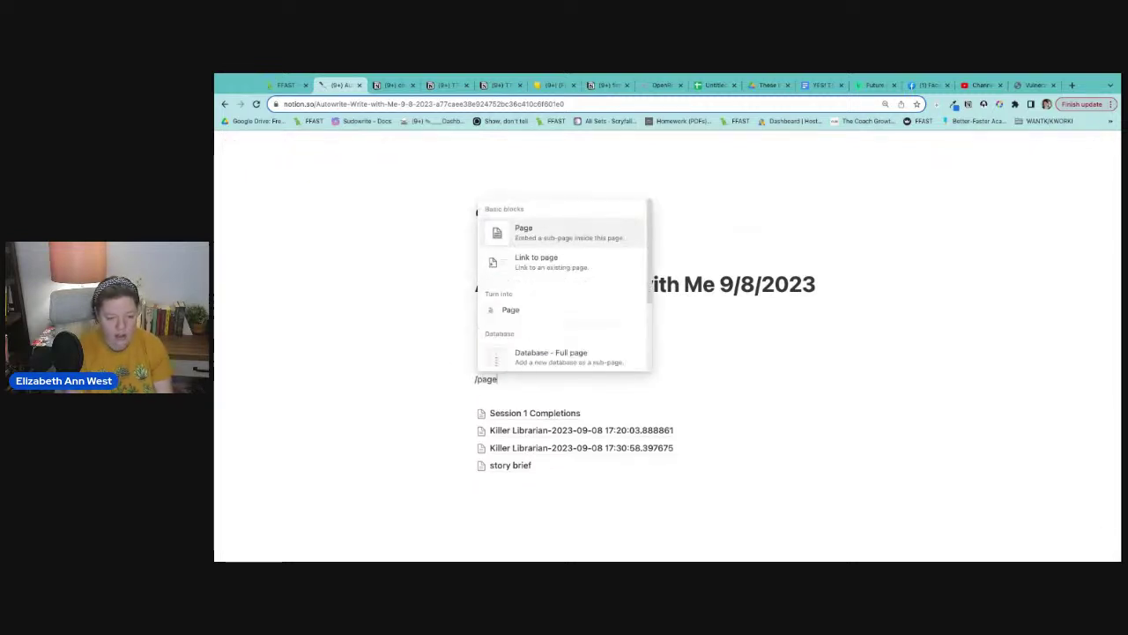
pyautogui.click(524, 229)
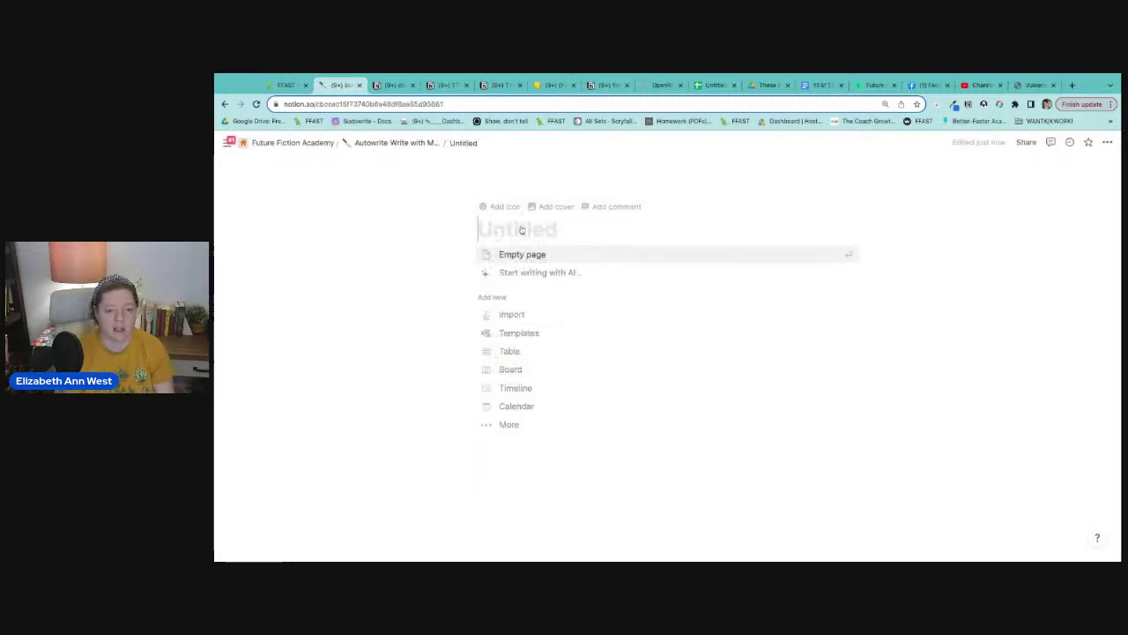
# - Title the new sub-page "Notion 10" and move the "story brief" page into it
pyautogui.write('Notion 10')
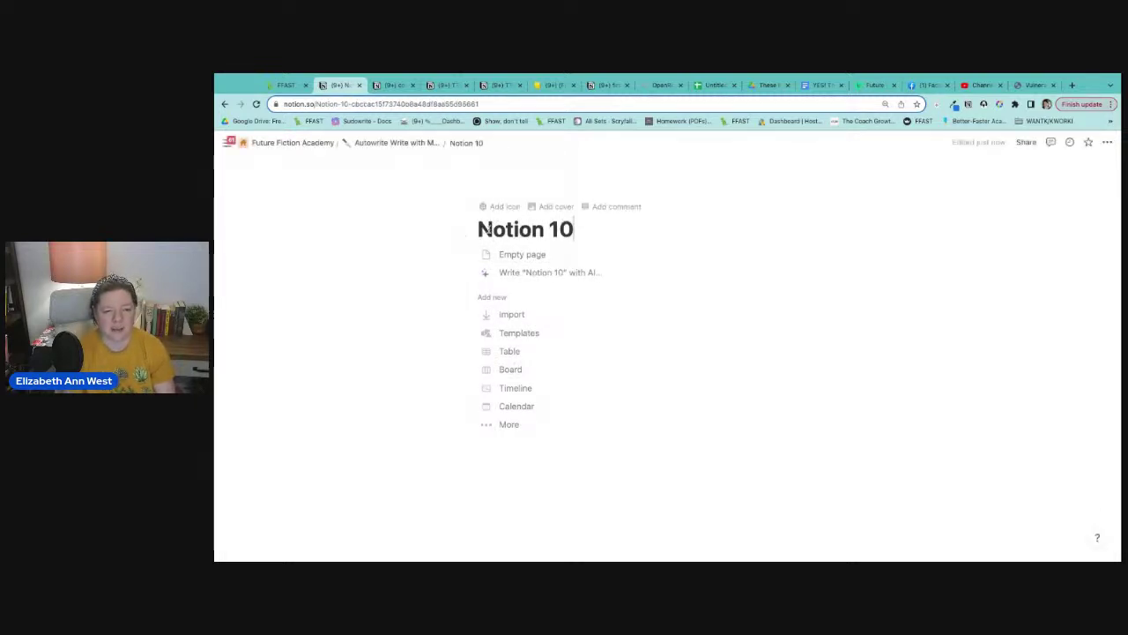
pyautogui.click(395, 144)
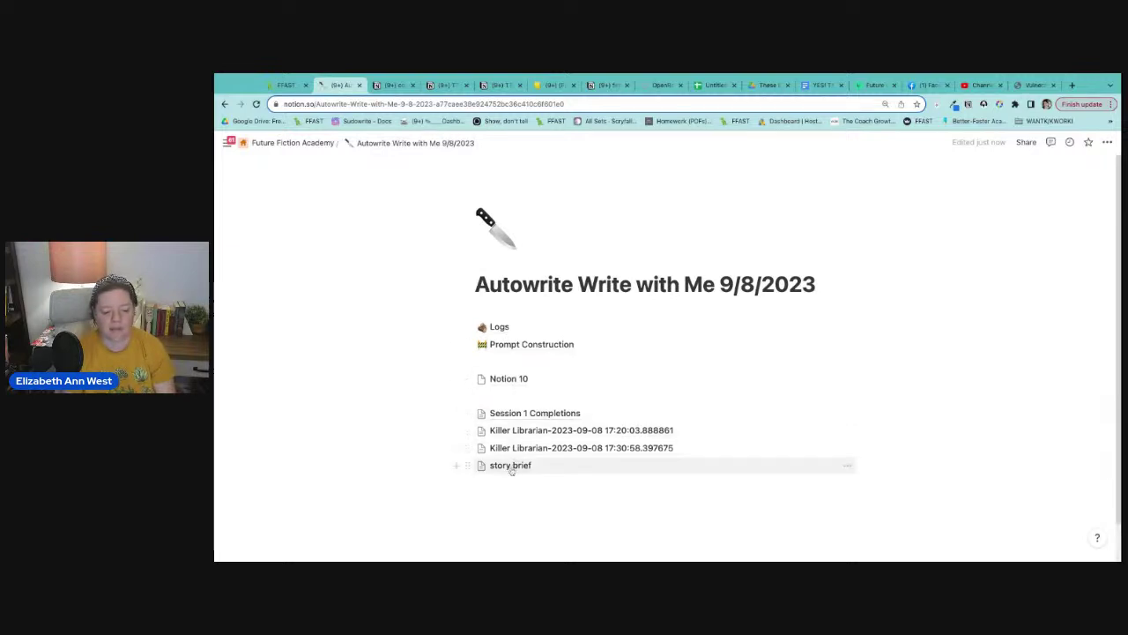
pyautogui.moveTo(510, 470); pyautogui.dragTo(503, 378)
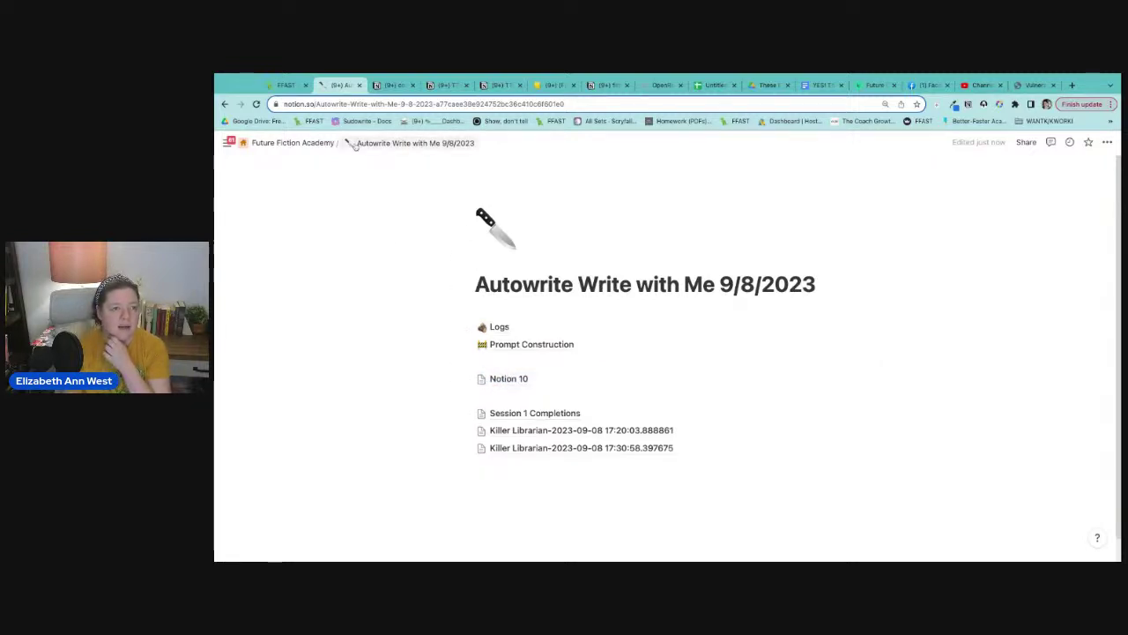
# - Open the Notion 10 page and copy its URL
pyautogui.click(285, 85)
pyautogui.click(328, 84)
pyautogui.click(506, 380)
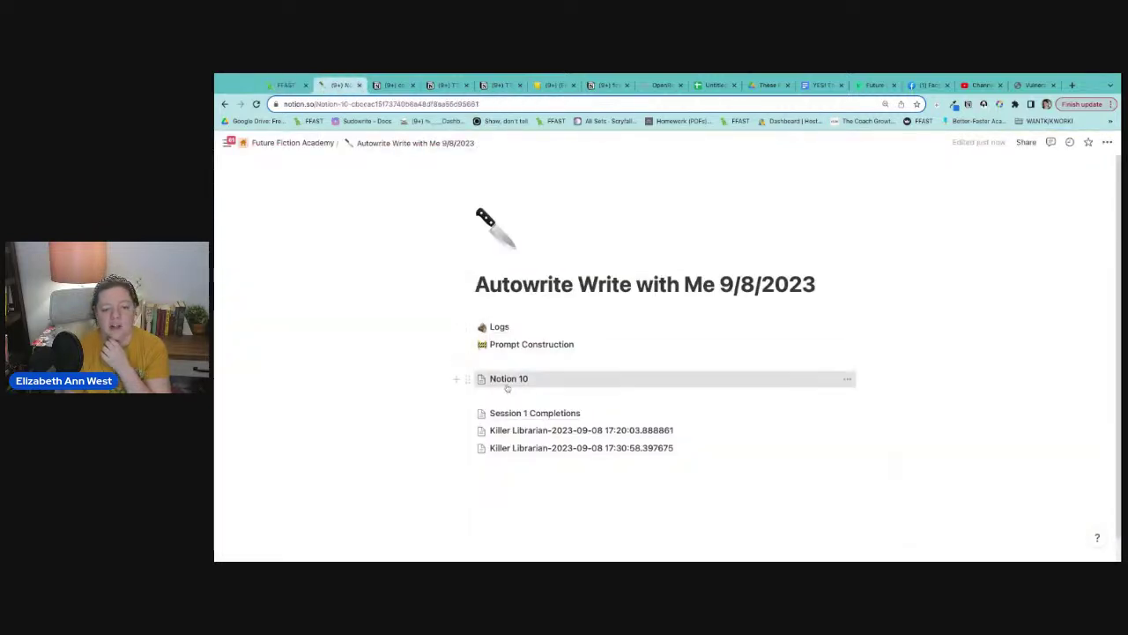
pyautogui.click(491, 105)
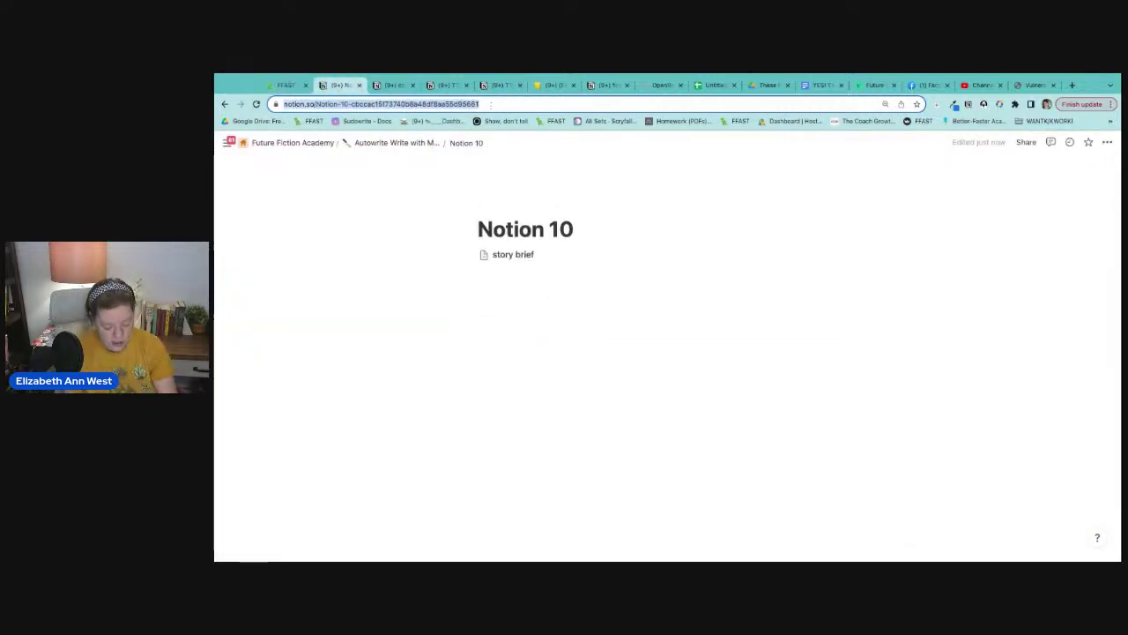
# - Switch to FFAST, set the copied URL as the Notion slot page in the Notion Slot Editor, and review the story brief slot
pyautogui.click(283, 85)
pyautogui.click(269, 280)
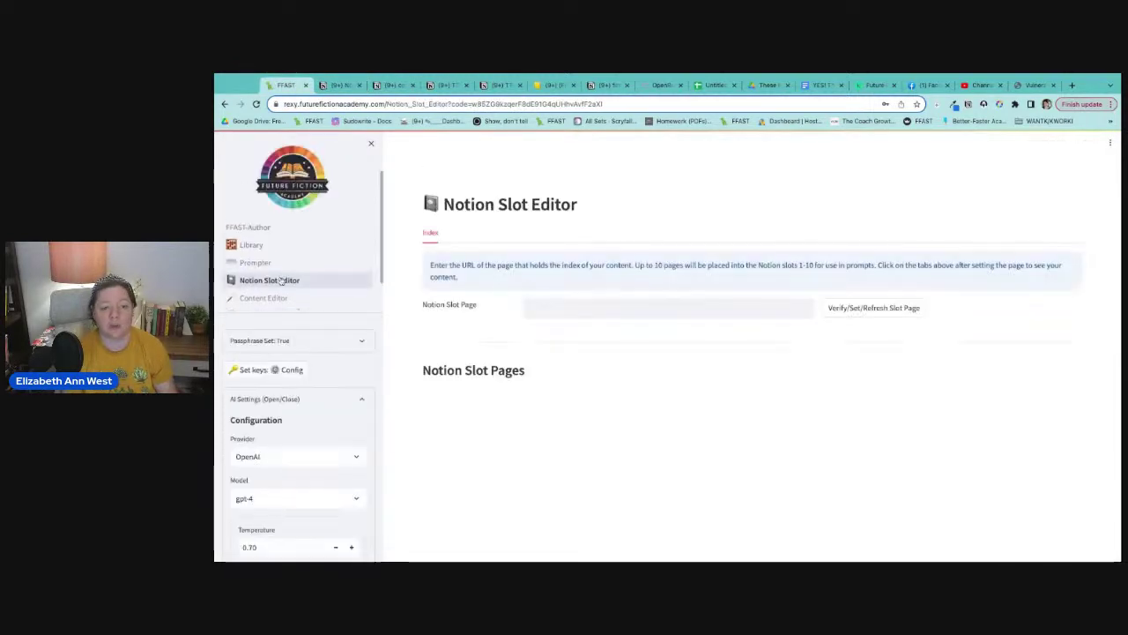
pyautogui.click(582, 306)
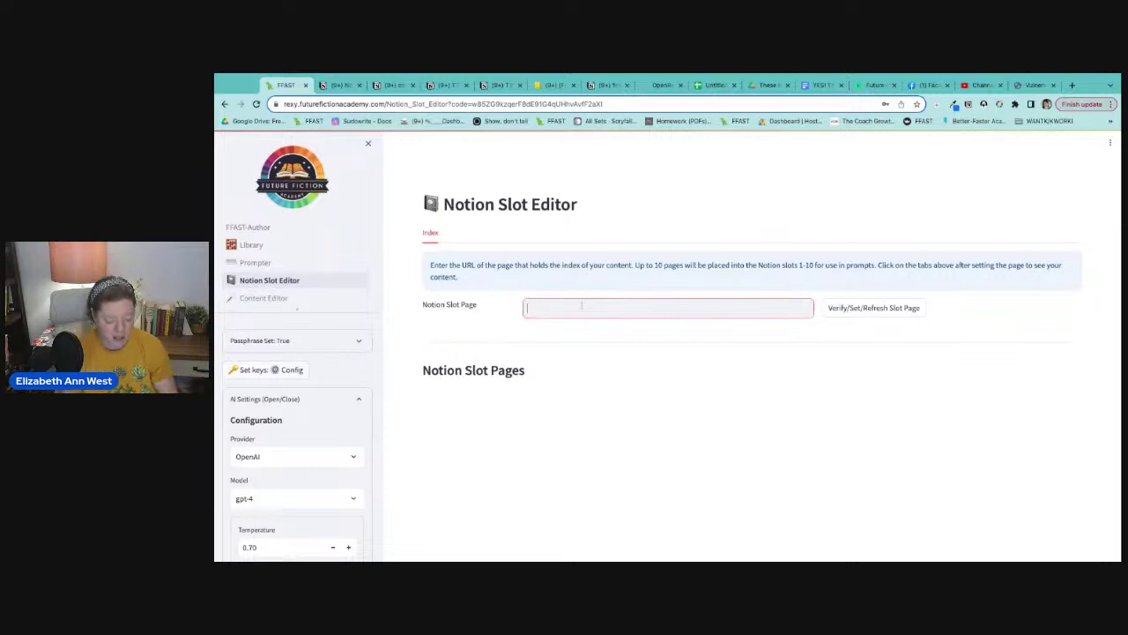
pyautogui.hotkey('ctrl', 'v')
pyautogui.click(884, 308)
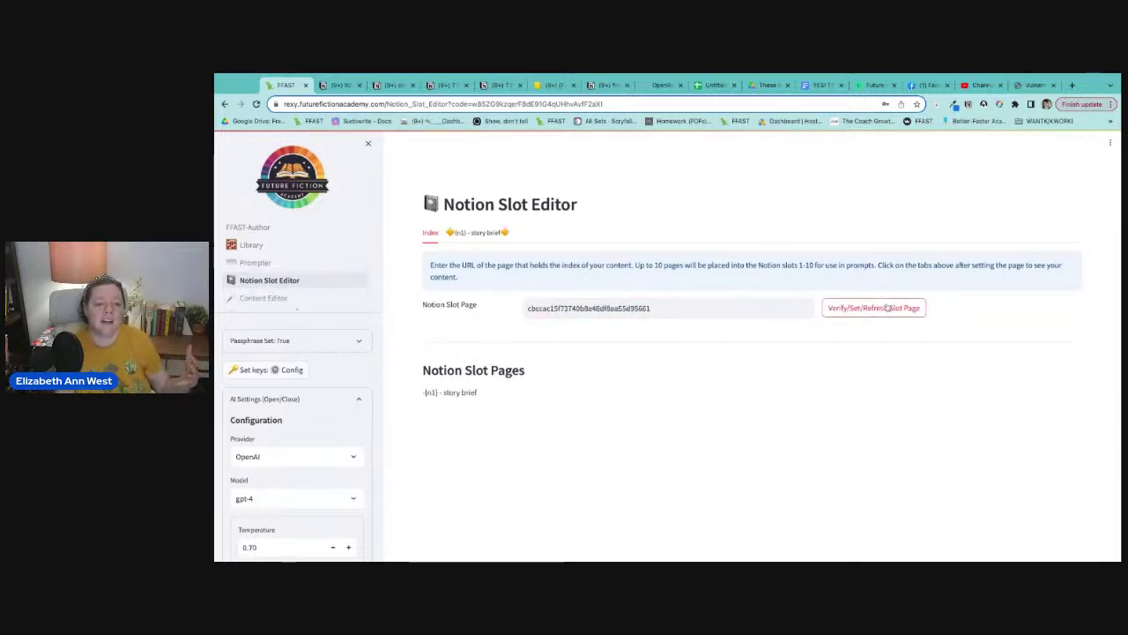
pyautogui.click(478, 232)
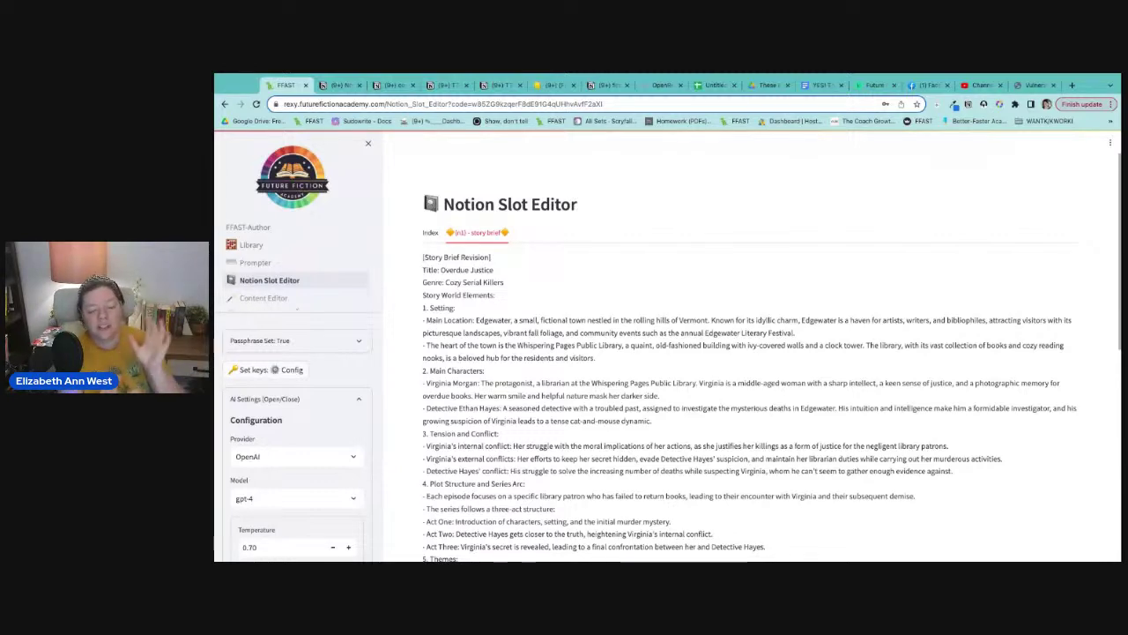
pyautogui.scroll(-5, 648, 383)
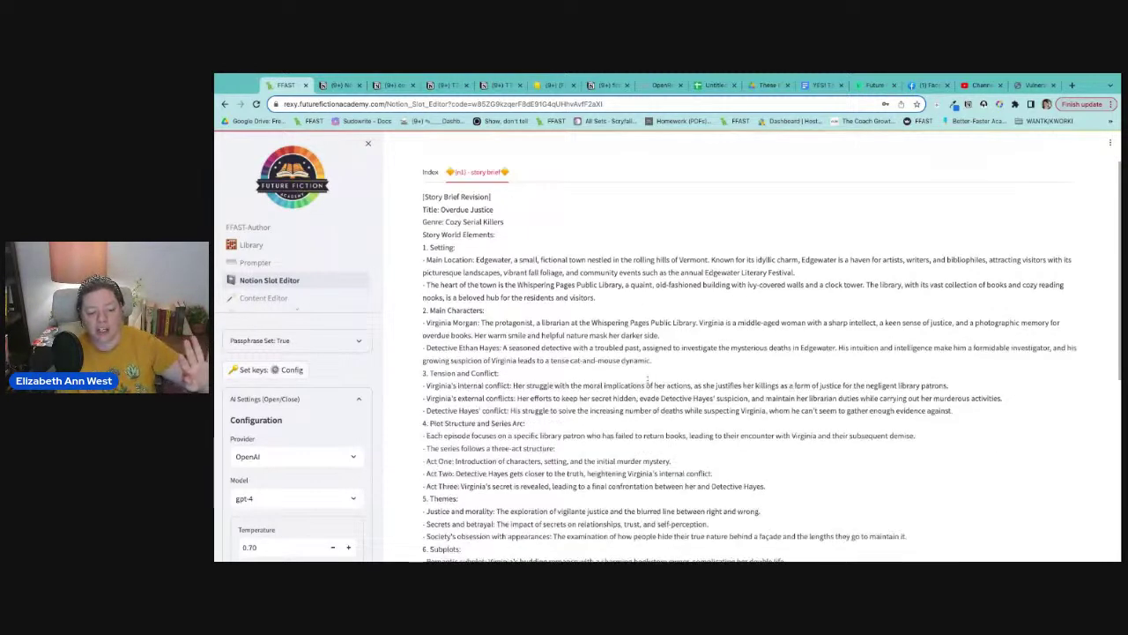
pyautogui.scroll(-2, 648, 382)
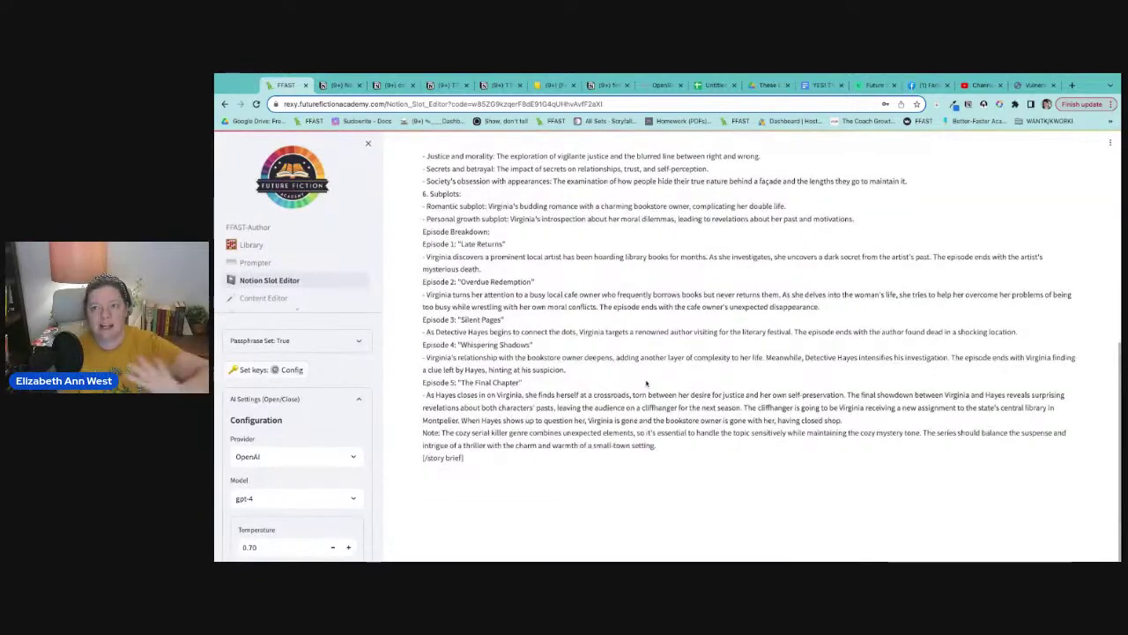
# - Load "1 Open AI Generate a Character List" from 300 Characters, 301 Generating Characters in the Library and open it in the Prompter
pyautogui.click(255, 262)
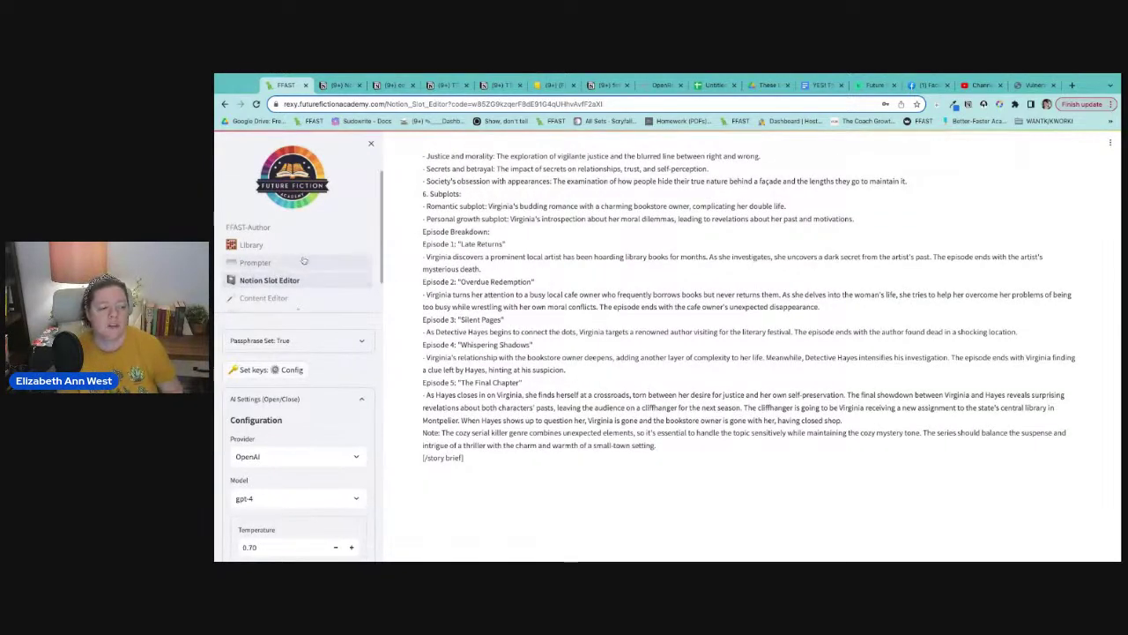
pyautogui.click(251, 244)
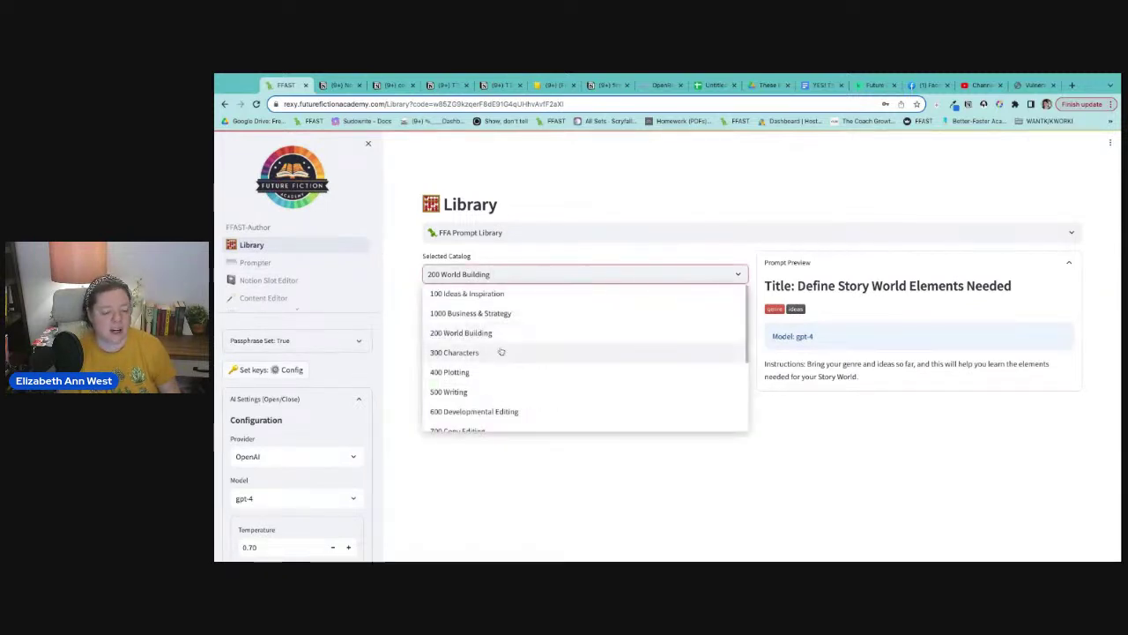
pyautogui.click(501, 351)
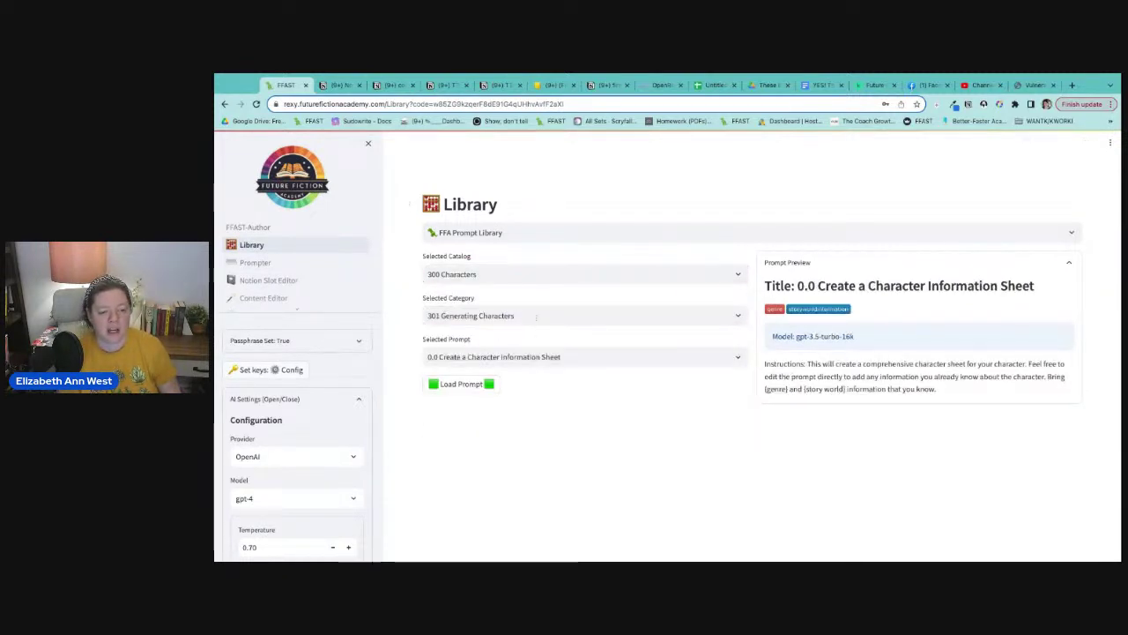
pyautogui.click(536, 315)
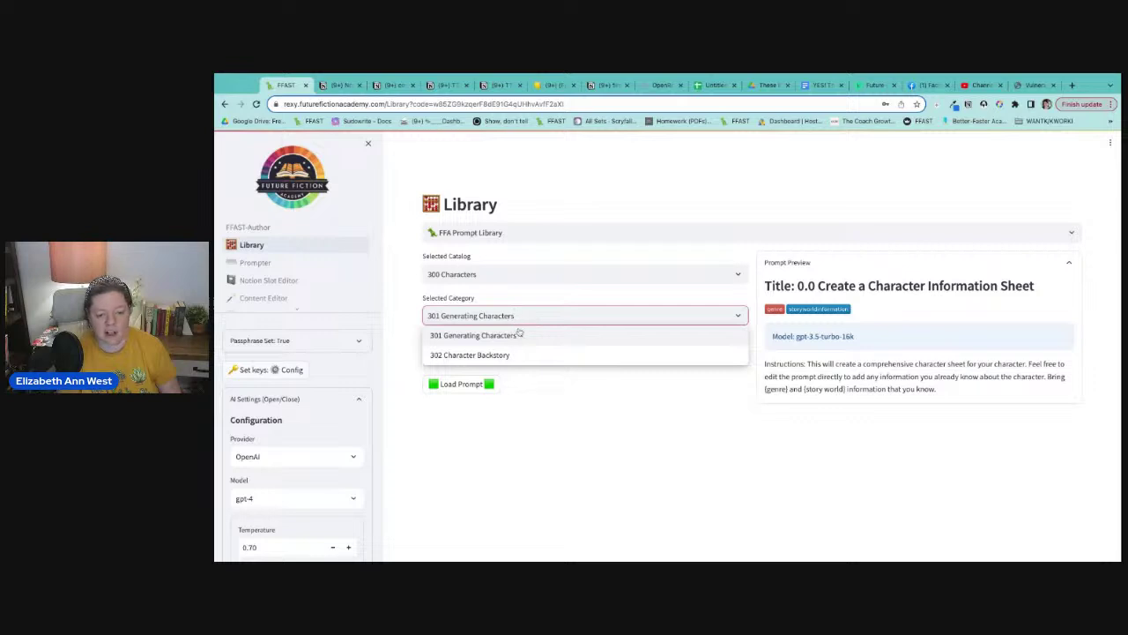
pyautogui.click(519, 334)
pyautogui.click(529, 357)
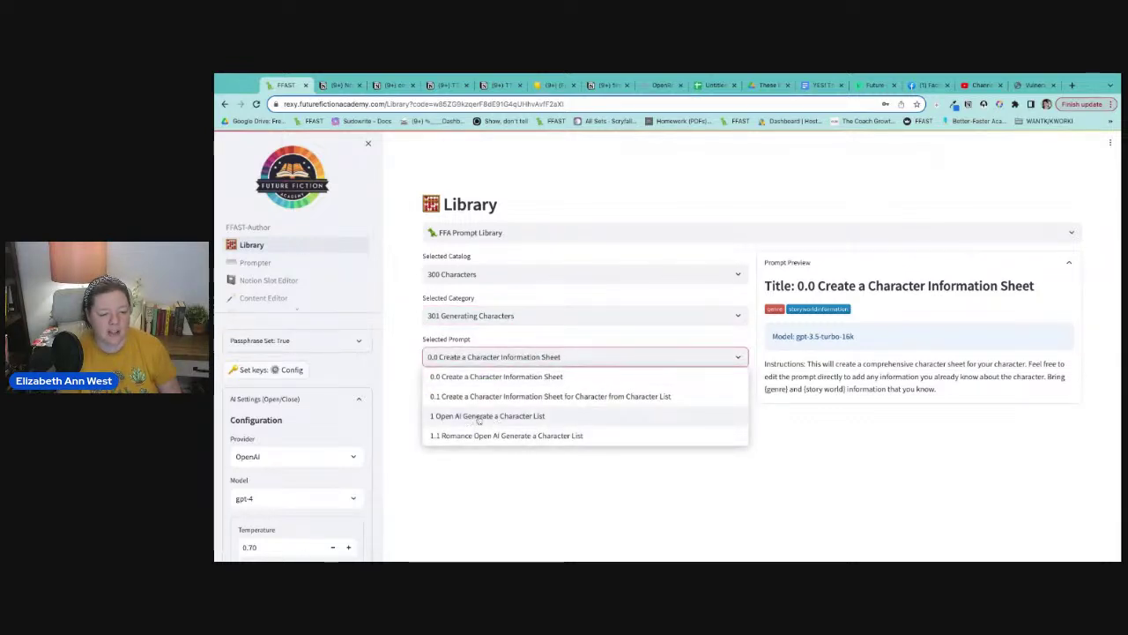
pyautogui.click(562, 416)
pyautogui.click(469, 385)
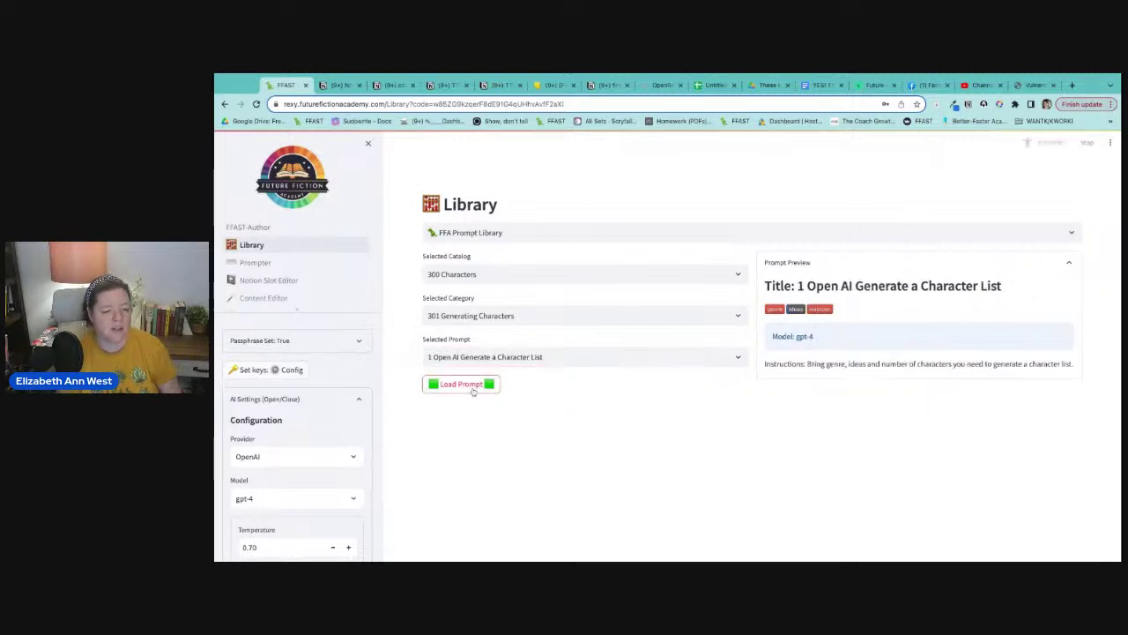
pyautogui.click(256, 262)
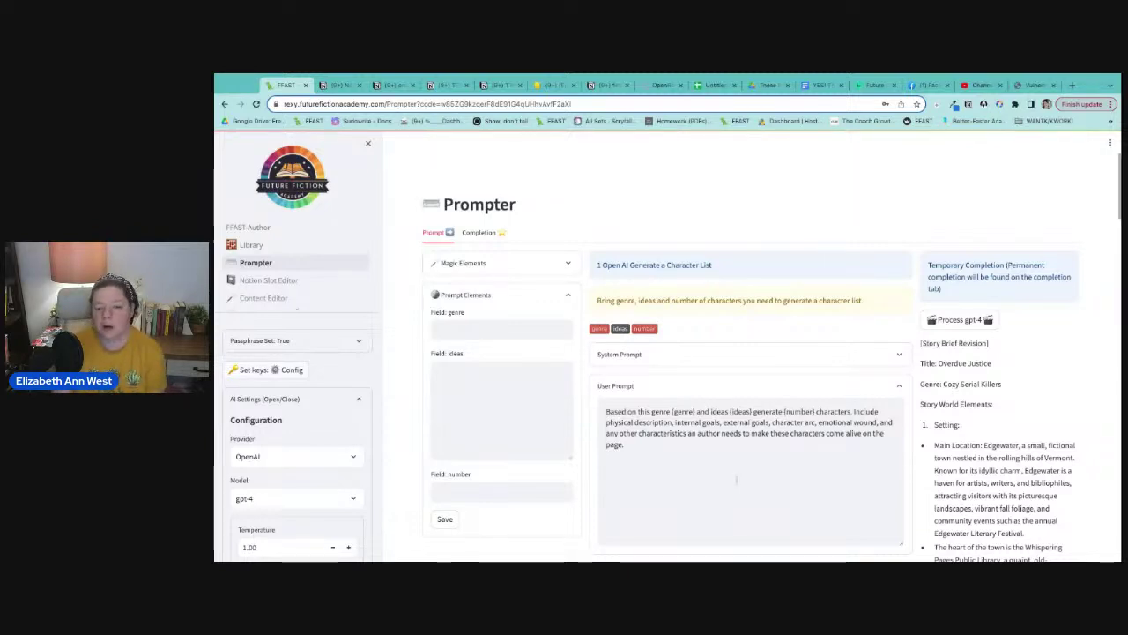
# - Replace the first sentence of the user prompt with "Based on the [story brief]"
pyautogui.click(748, 353)
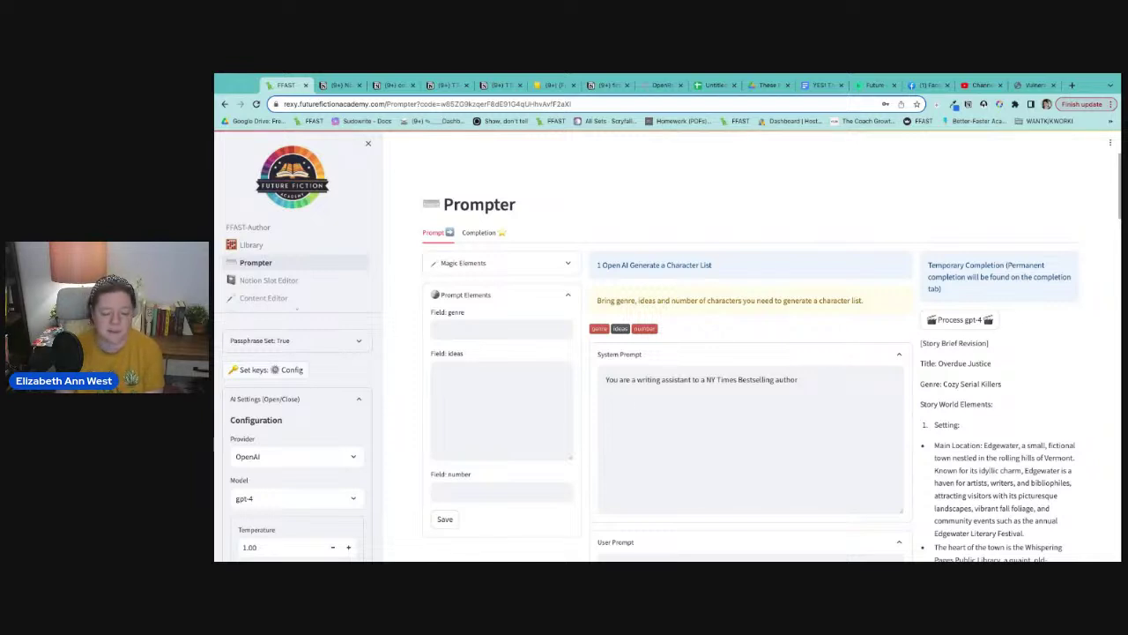
pyautogui.scroll(-5, 789, 414)
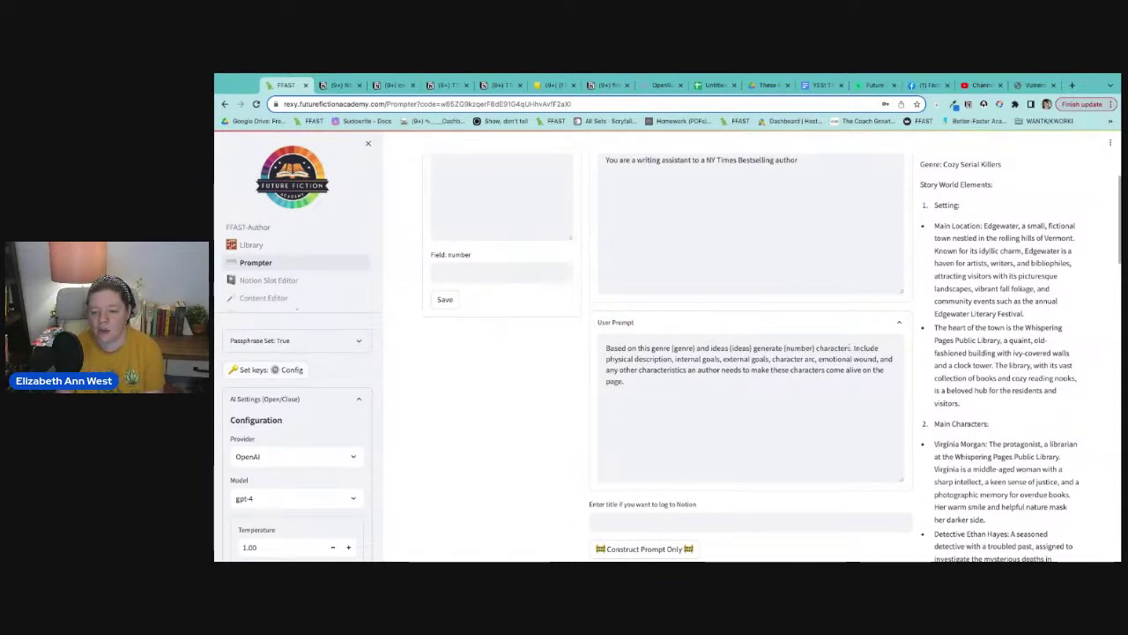
pyautogui.moveTo(853, 348); pyautogui.dragTo(607, 348)
pyautogui.write('Based on the')
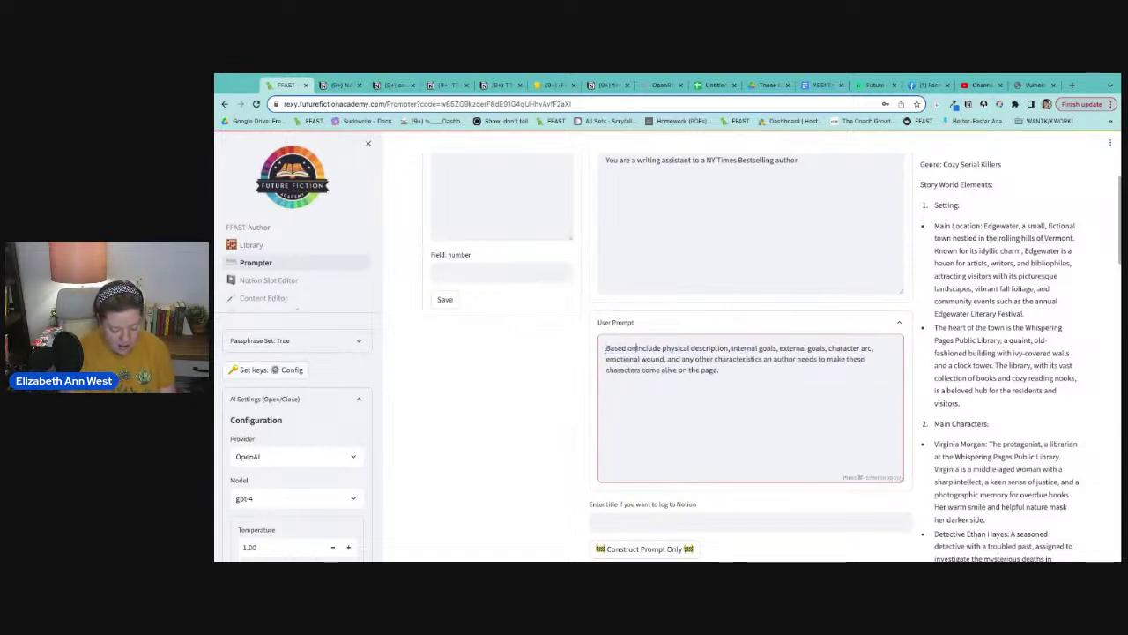
pyautogui.write(' {story bre')
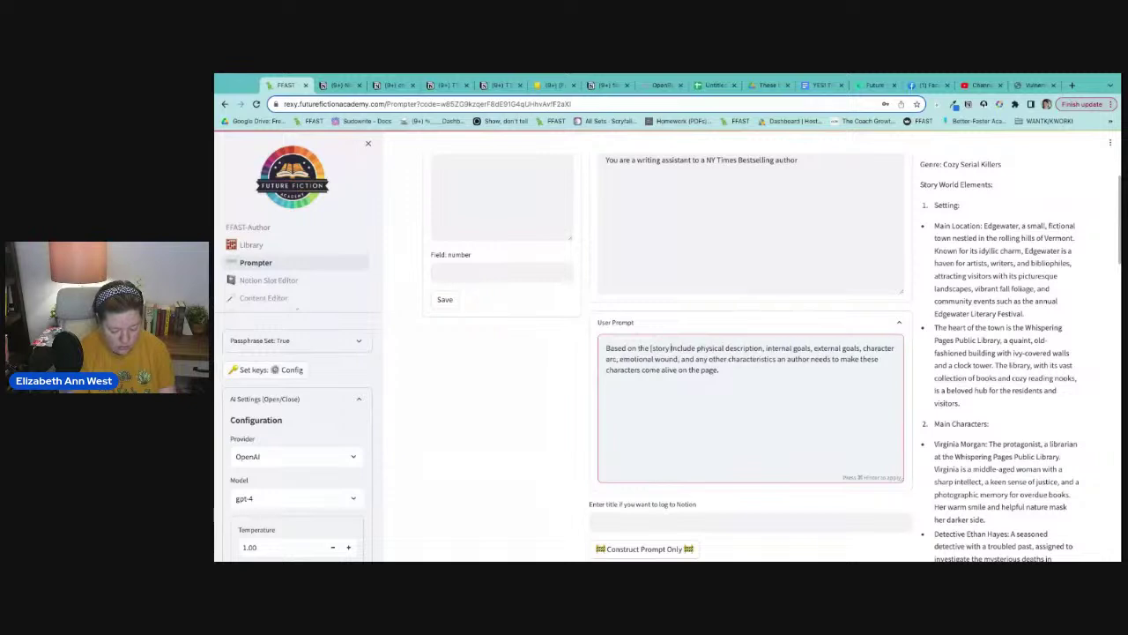
pyautogui.write('if}')
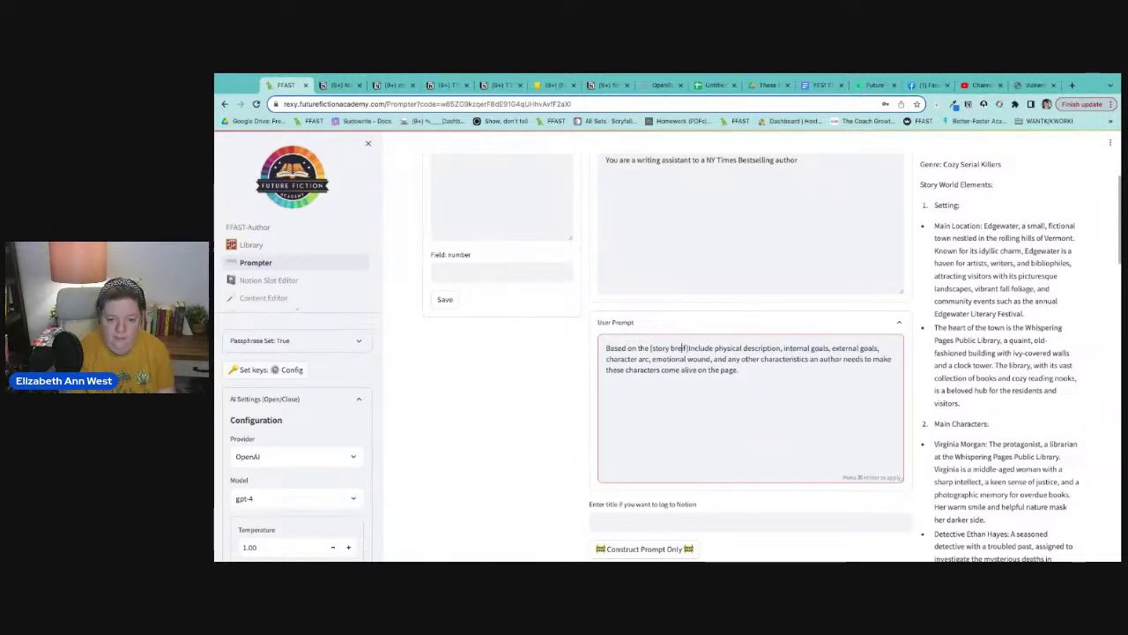
pyautogui.press('BackSpace')
pyautogui.press('BackSpace')
pyautogui.write('ie')
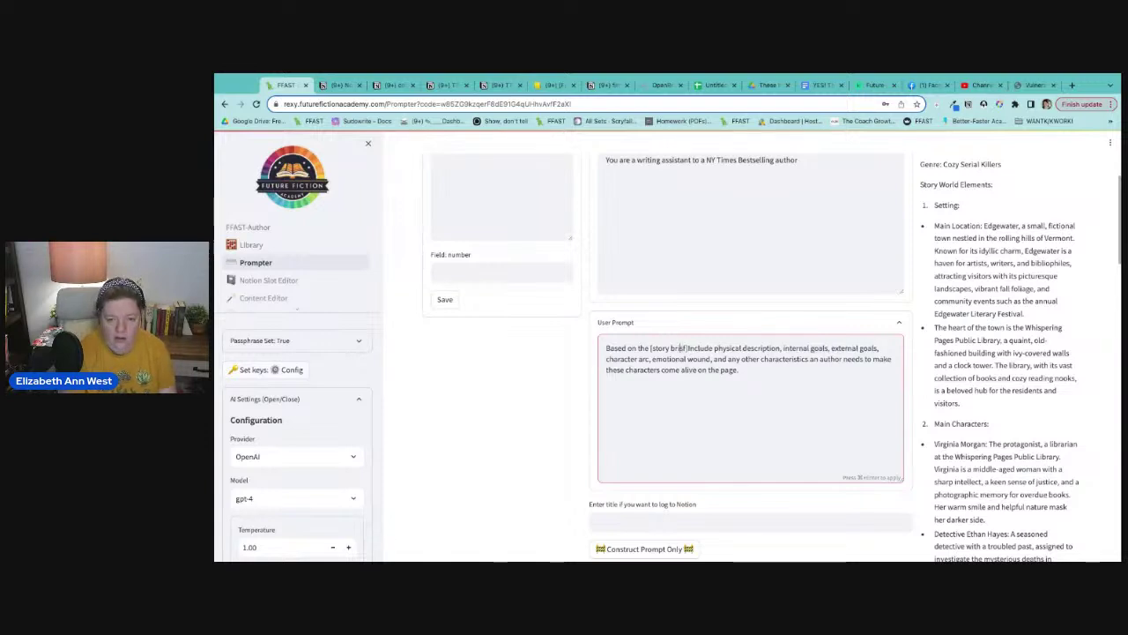
pyautogui.press('Right')
pyautogui.press('Right')
pyautogui.press('Right')
pyautogui.press('BackSpace')
pyautogui.write('e')
pyautogui.press('Right')
pyautogui.press('Right')
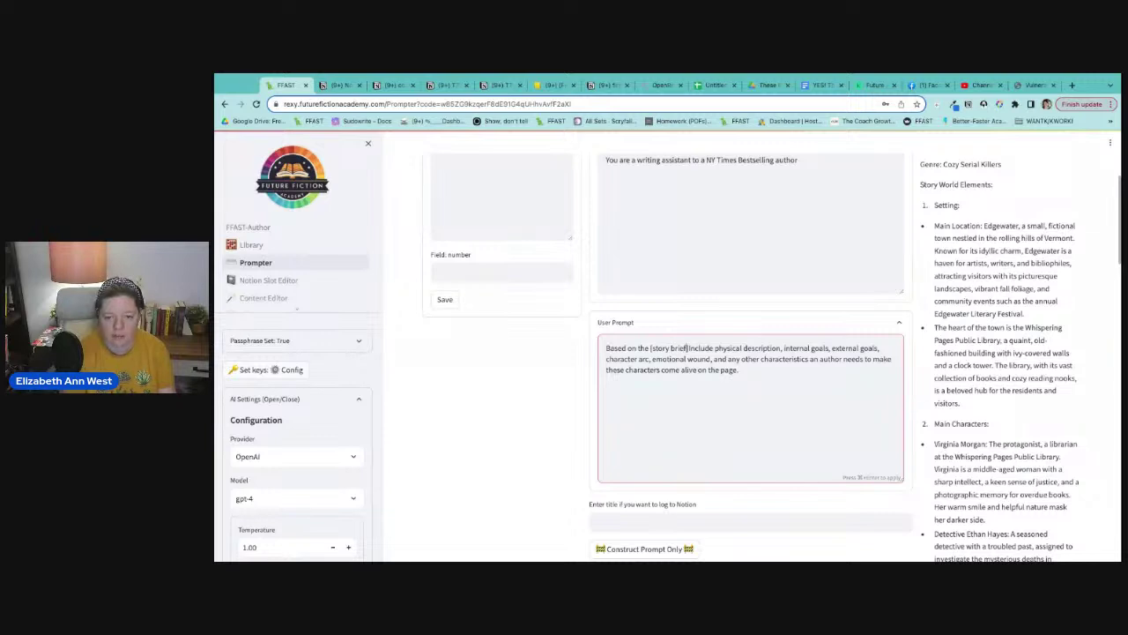
# - Separate the opening line from the character instructions with blank lines and add the slot reference {n1} beneath it
pyautogui.press('Return')
pyautogui.press('Return')
pyautogui.press('Return')
pyautogui.press('Return')
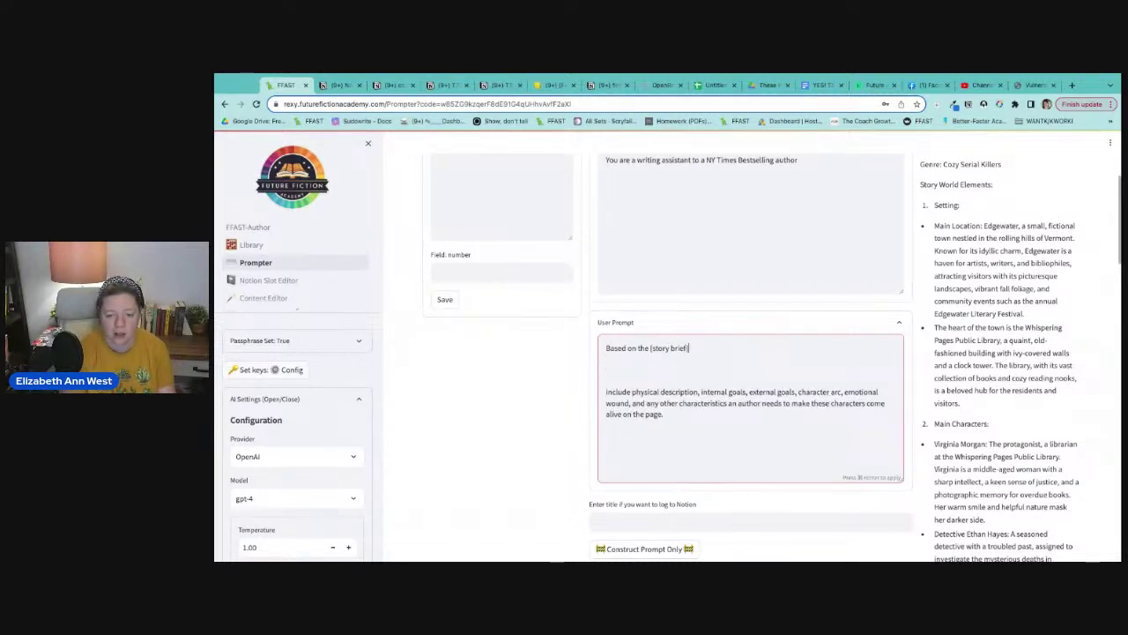
pyautogui.press('Return')
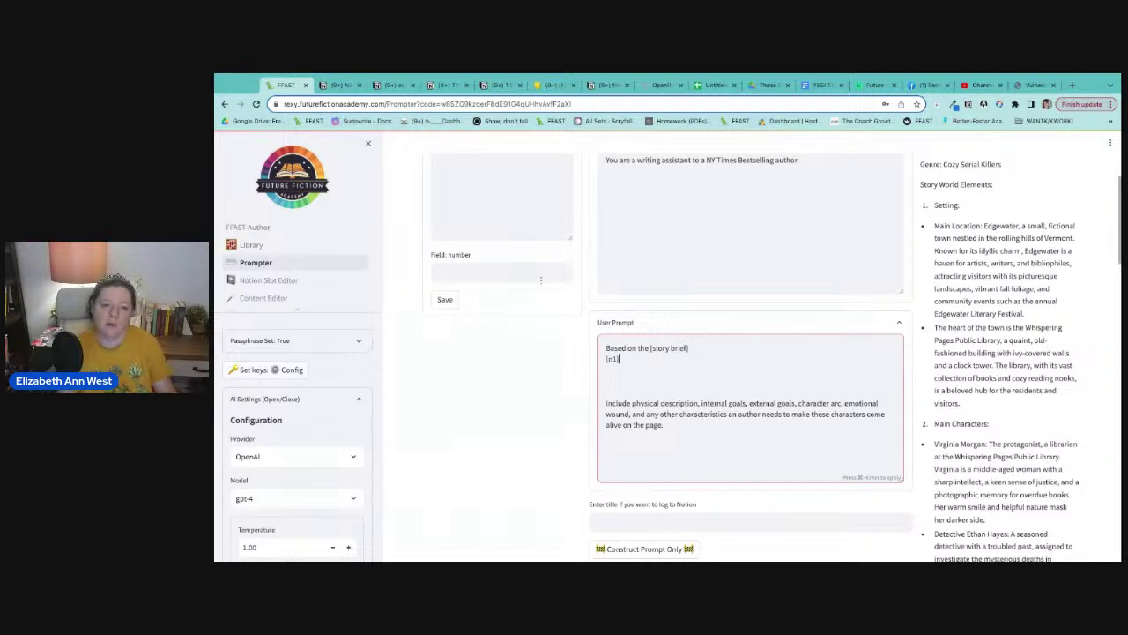
# - Show the Notion slots in the magic elements, copy the opening tag of slot {n1} and check its closing tag
pyautogui.scroll(5, 480, 273)
pyautogui.click(479, 268)
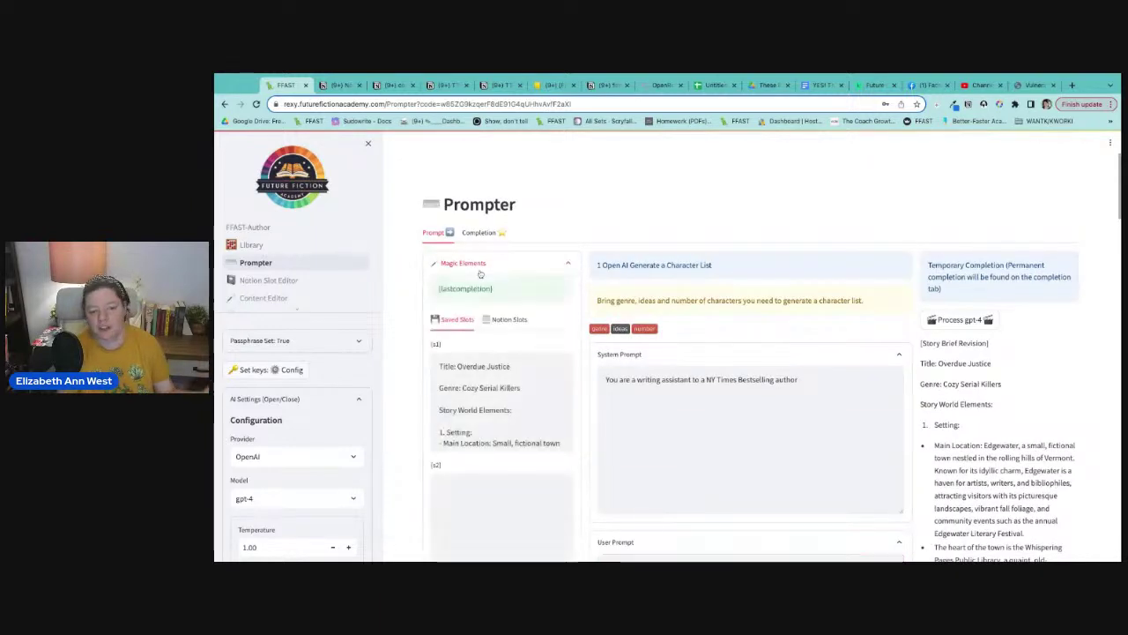
pyautogui.click(498, 319)
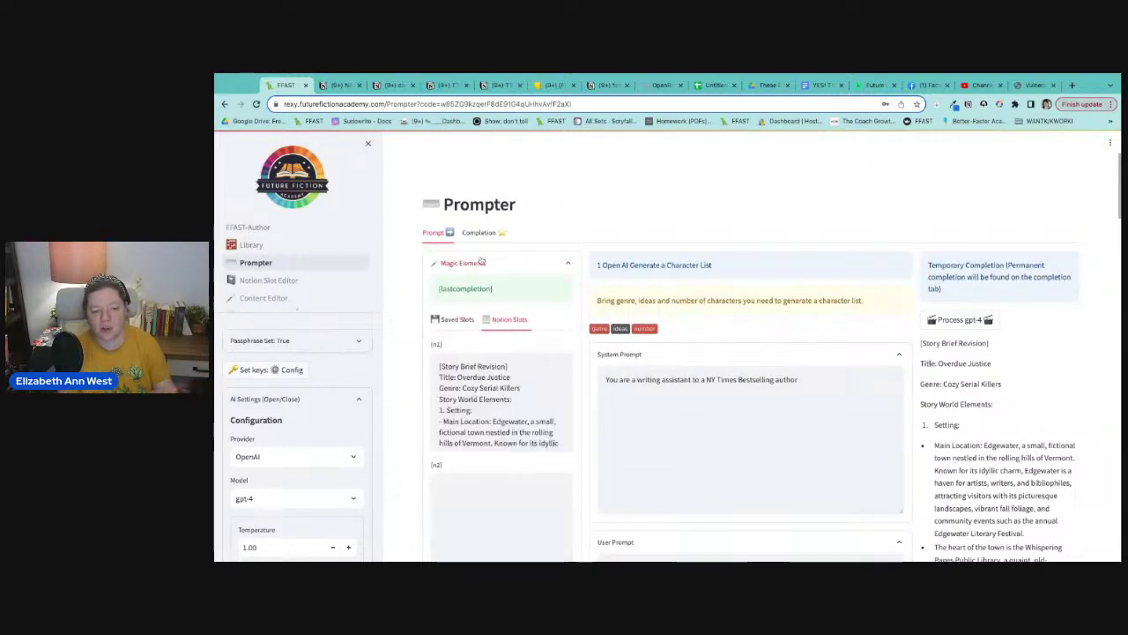
pyautogui.scroll(-1, 498, 401)
pyautogui.scroll(1, 512, 377)
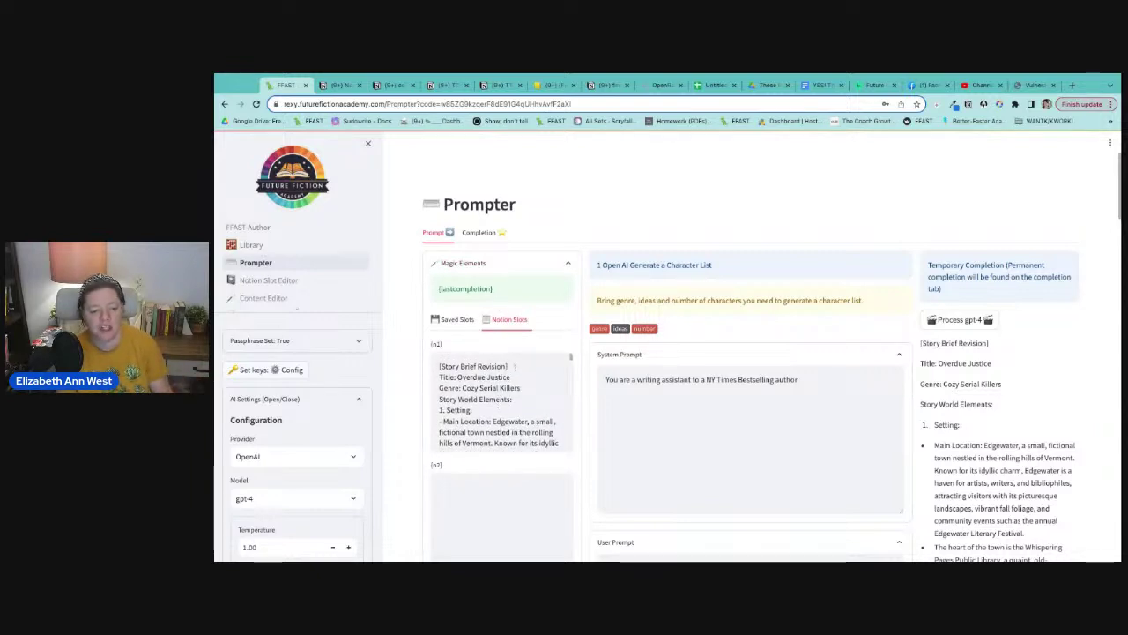
pyautogui.tripleClick(514, 365)
pyautogui.hotkey('ctrl', 'c')
pyautogui.scroll(-20, 505, 409)
pyautogui.scroll(-5, 505, 409)
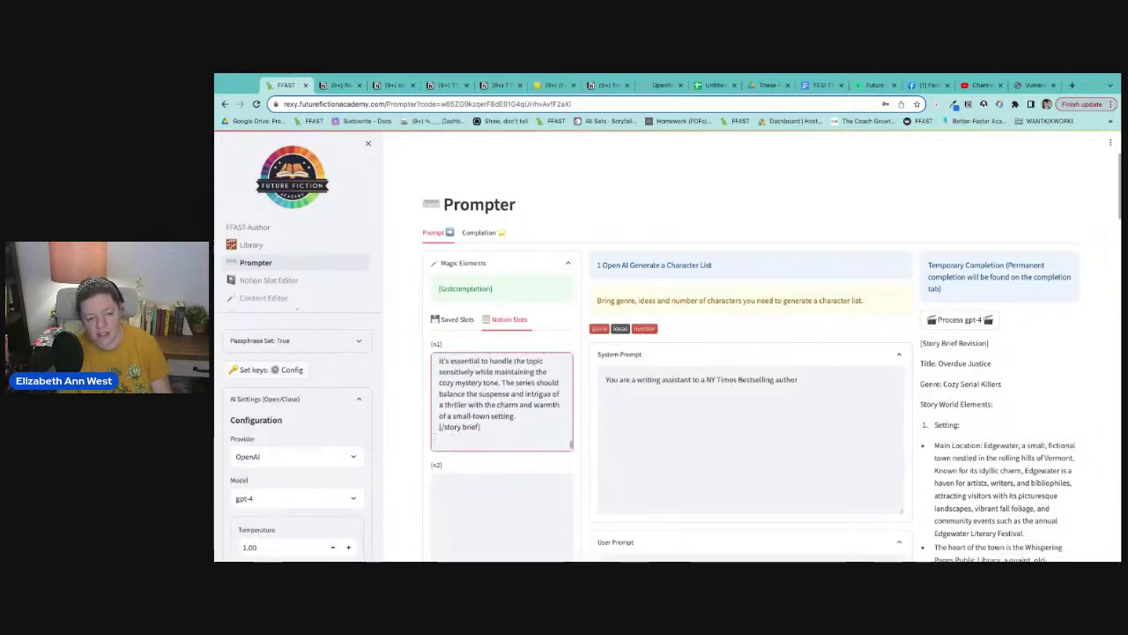
# - Replace the story brief tag in the user prompt's first line with "[Story Brief Revision]"
pyautogui.scroll(-3, 507, 449)
pyautogui.click(705, 296)
pyautogui.hotkey('shift', 'Left')
pyautogui.hotkey('shift', 'Left')
pyautogui.hotkey('shift', 'Left')
pyautogui.hotkey('shift', 'Left')
pyautogui.hotkey('shift', 'Left')
pyautogui.hotkey('shift', 'Left')
pyautogui.hotkey('shift', 'Left')
pyautogui.hotkey('shift', 'Left')
pyautogui.hotkey('shift', 'Left')
pyautogui.hotkey('shift', 'Left')
pyautogui.hotkey('shift', 'Left')
pyautogui.hotkey('shift', 'Left')
pyautogui.hotkey('ctrl', 'v')
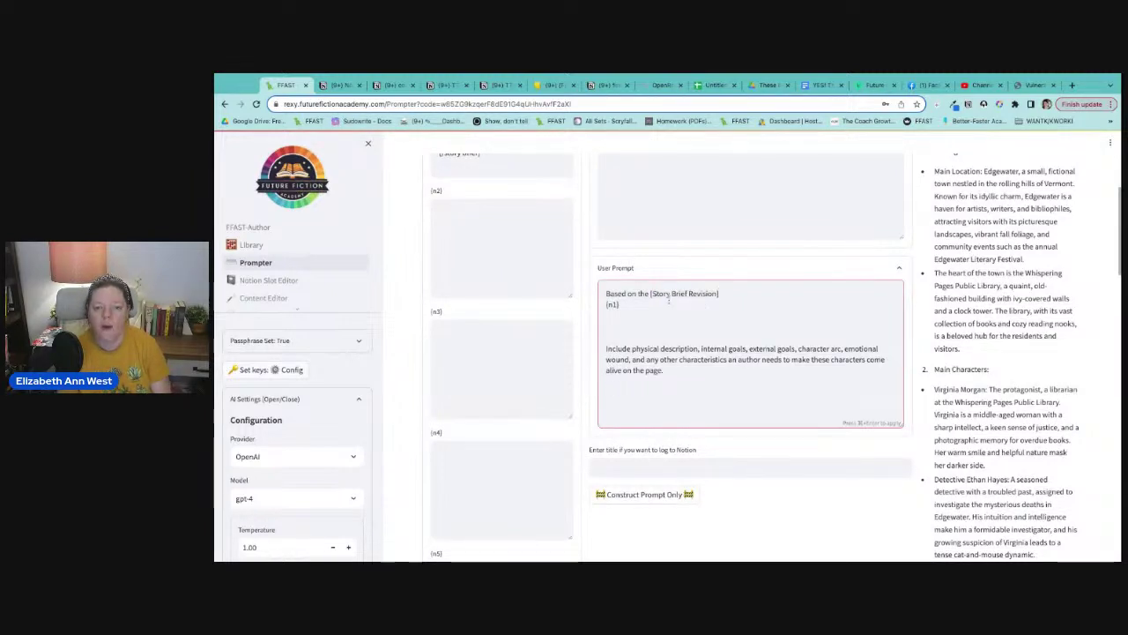
# - Remove the "[Story Brief Revision]" tag from the user prompt's first line and copy the opening tag of slot {n1}
pyautogui.moveTo(652, 293); pyautogui.dragTo(717, 294)
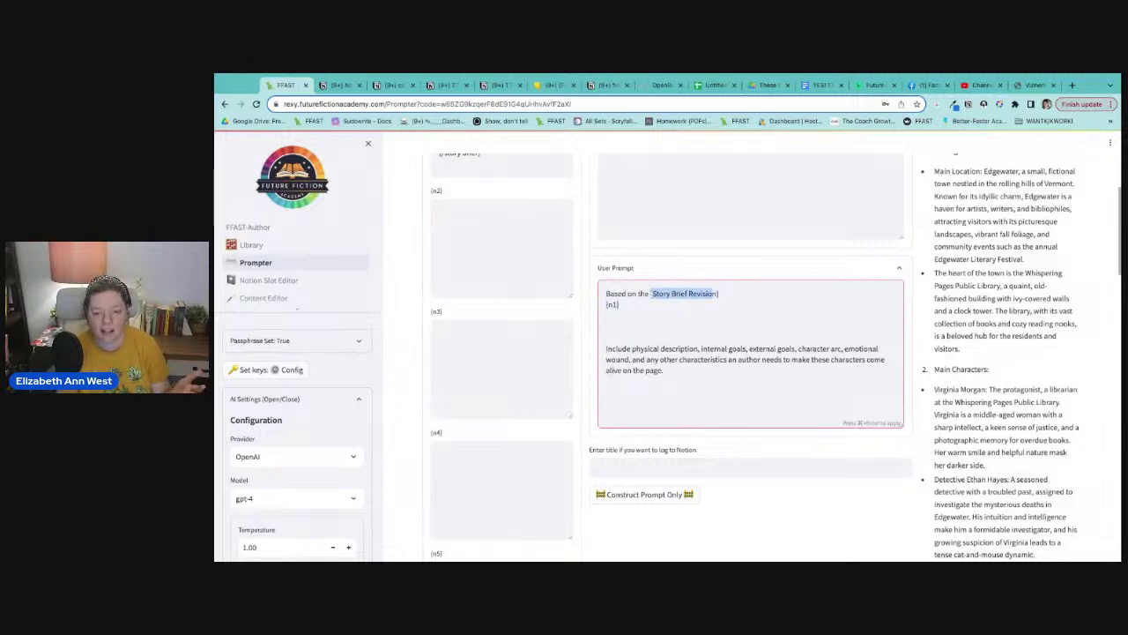
pyautogui.press('BackSpace')
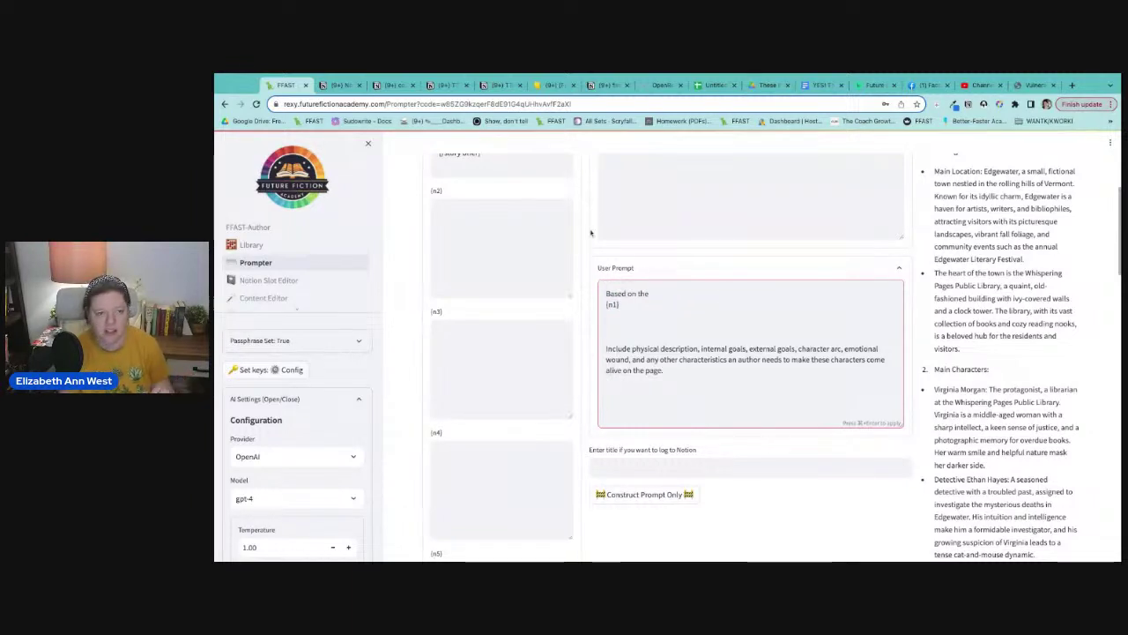
pyautogui.scroll(3, 632, 274)
pyautogui.scroll(2, 503, 234)
pyautogui.moveTo(509, 199); pyautogui.dragTo(410, 199)
pyautogui.press('super+c')
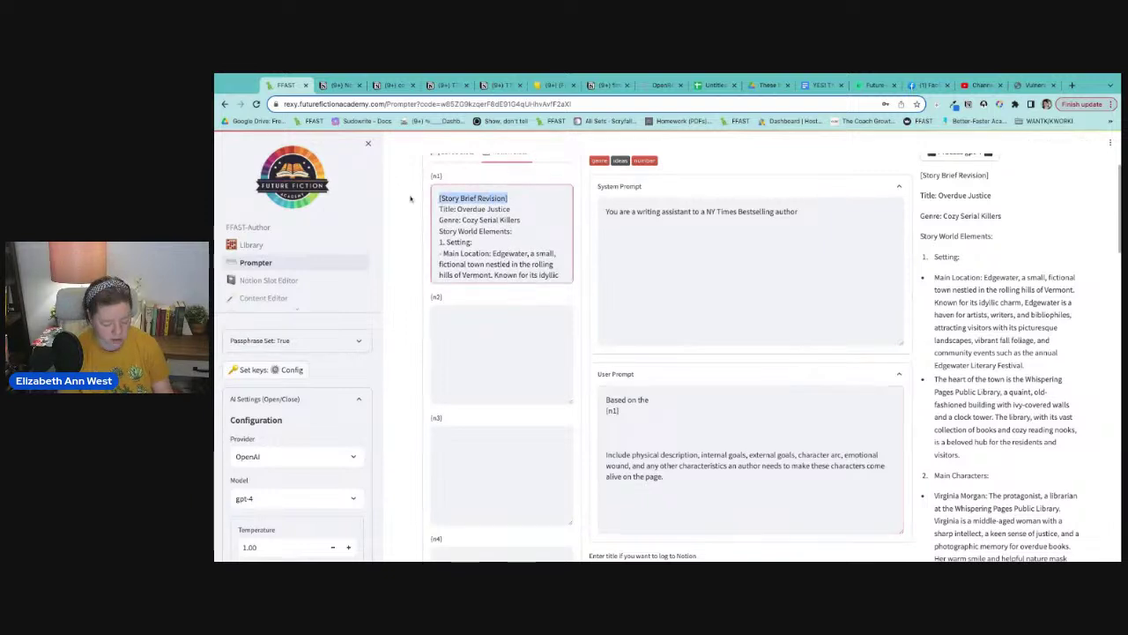
# - Replace the closing tag at the end of slot {n1} with "[/Story Brief Revision]" and apply the edit
pyautogui.scroll(-10, 502, 234)
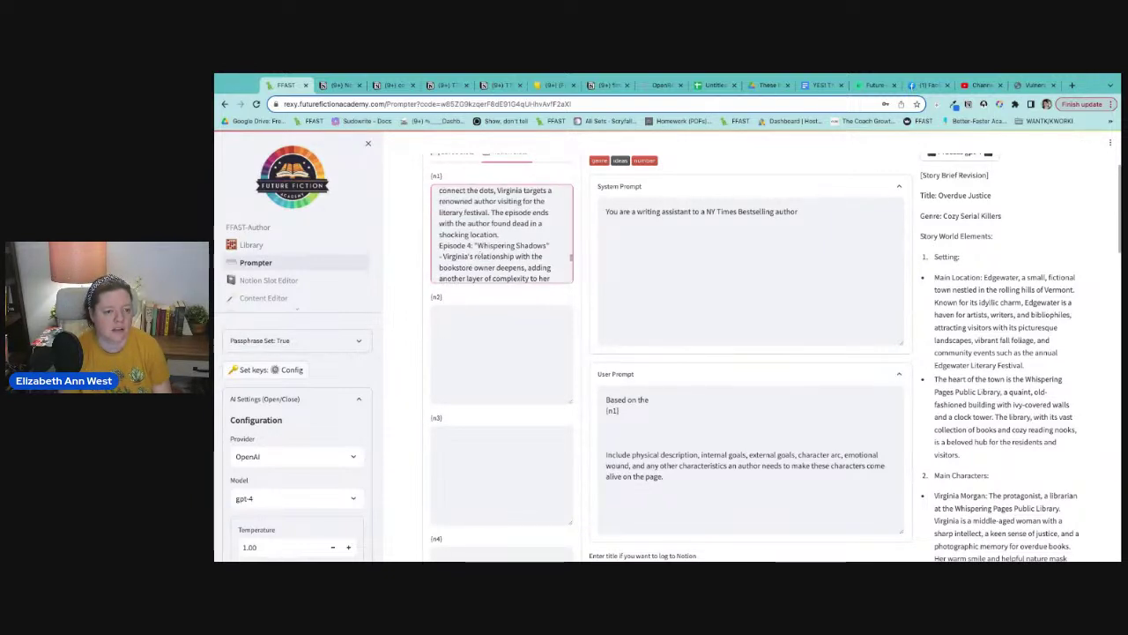
pyautogui.scroll(-2, 501, 233)
pyautogui.moveTo(482, 259); pyautogui.dragTo(419, 263)
pyautogui.press('super+v')
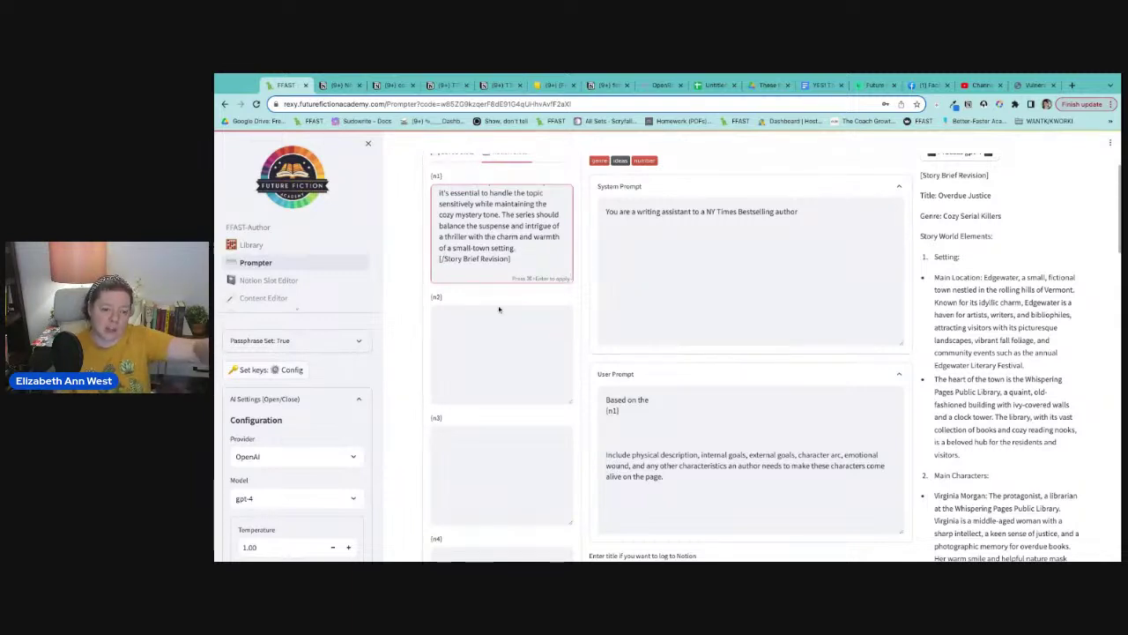
pyautogui.click(544, 291)
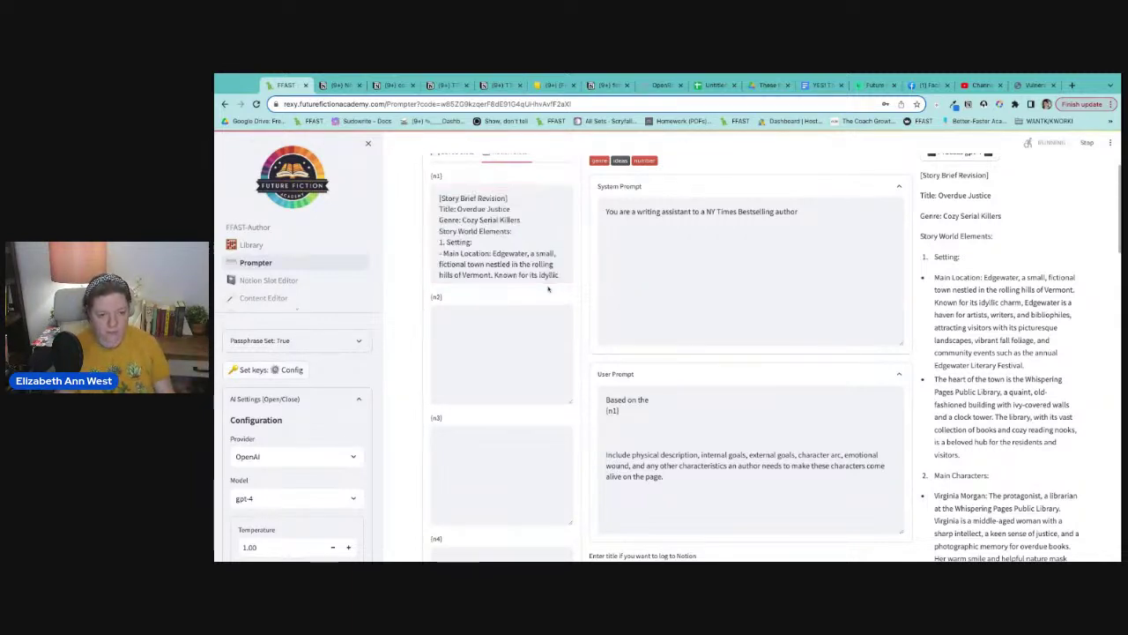
# - Switch to the story brief page in Notion and replace its closing tag with "[/Story Brief Revision]", reusing the copied opening tag
pyautogui.click(342, 84)
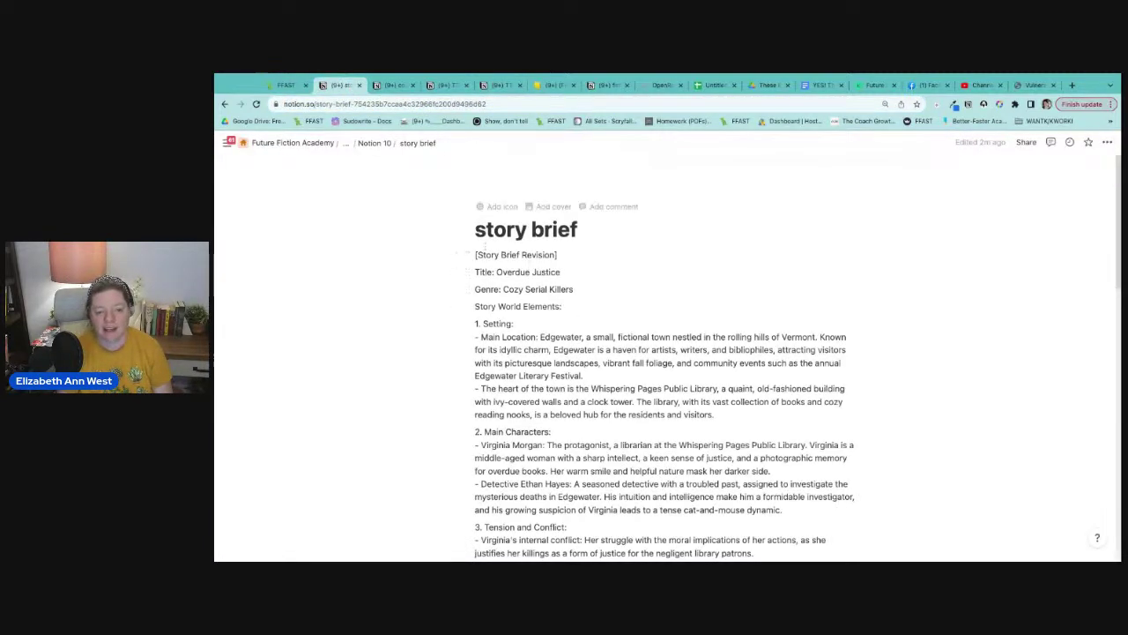
pyautogui.moveTo(469, 255); pyautogui.dragTo(562, 255)
pyautogui.hotkey('ctrl', 'c')
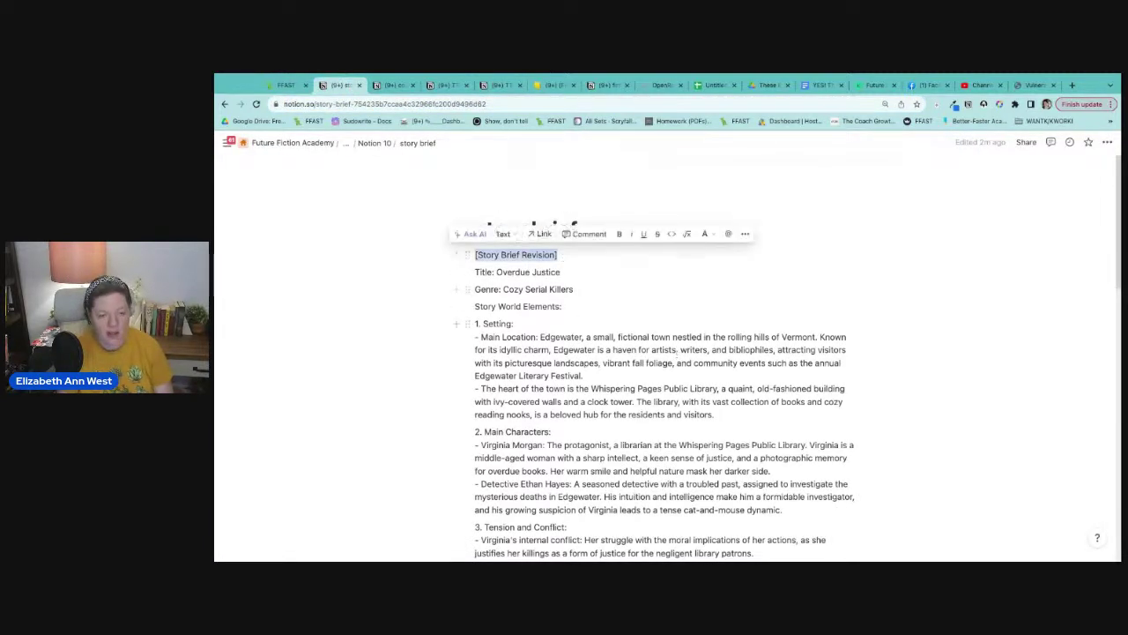
pyautogui.scroll(-15, 514, 423)
pyautogui.moveTo(524, 423); pyautogui.dragTo(474, 423)
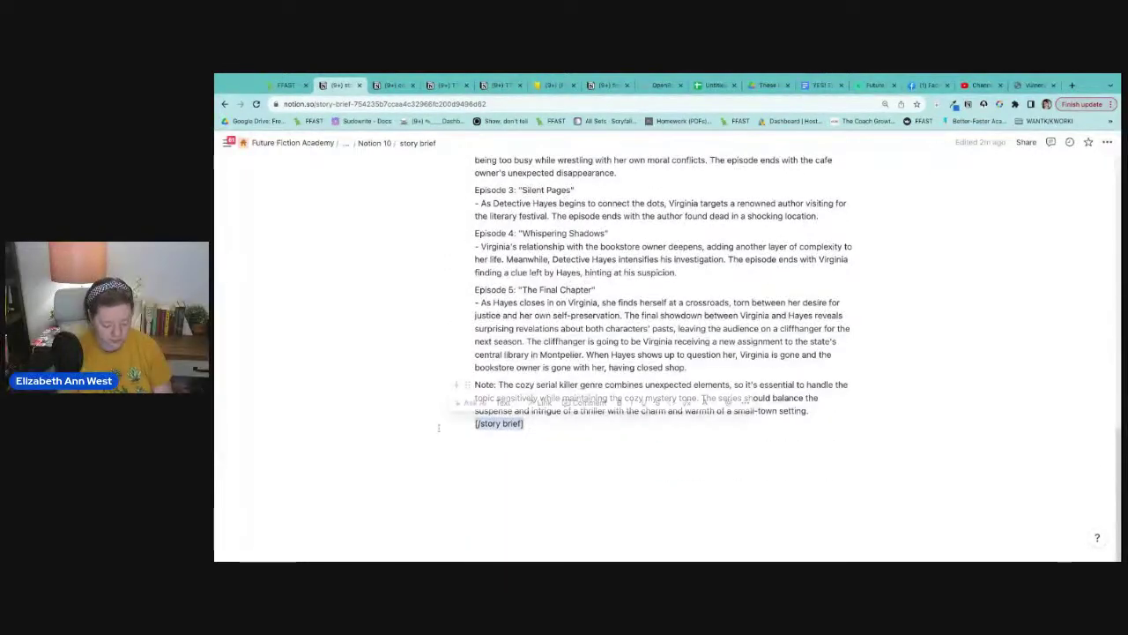
pyautogui.hotkey('ctrl', 'v')
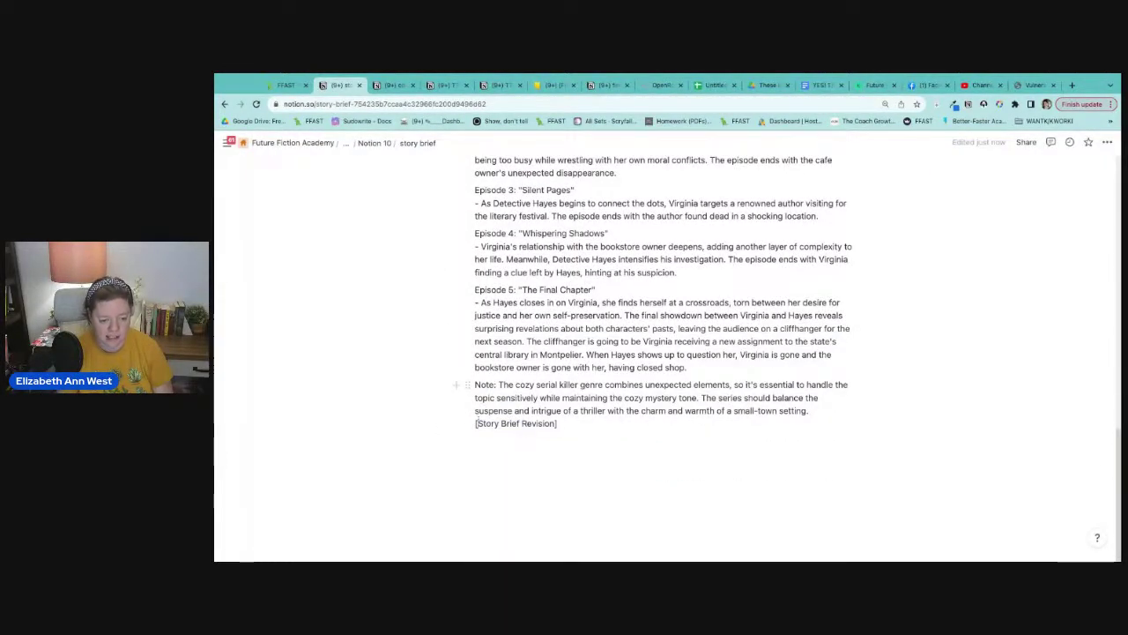
pyautogui.click(479, 423)
pyautogui.write('/')
pyautogui.click(587, 502)
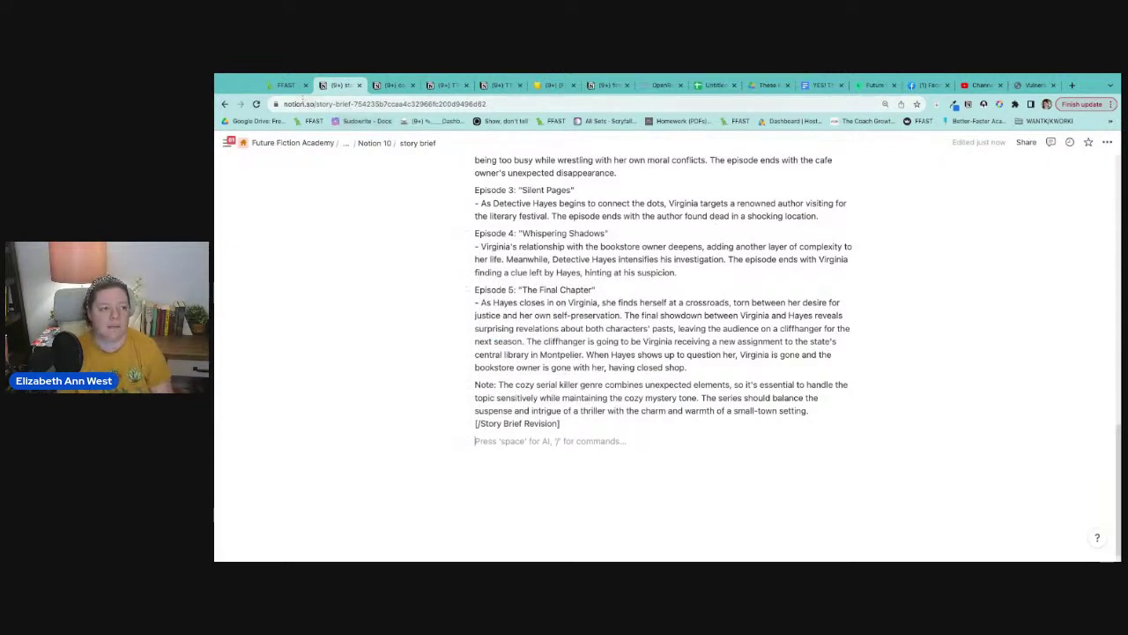
# - Return to FFAST, delete the opening tag from slot {n1}, and refresh the slot page in the Notion Slot Editor
pyautogui.click(284, 85)
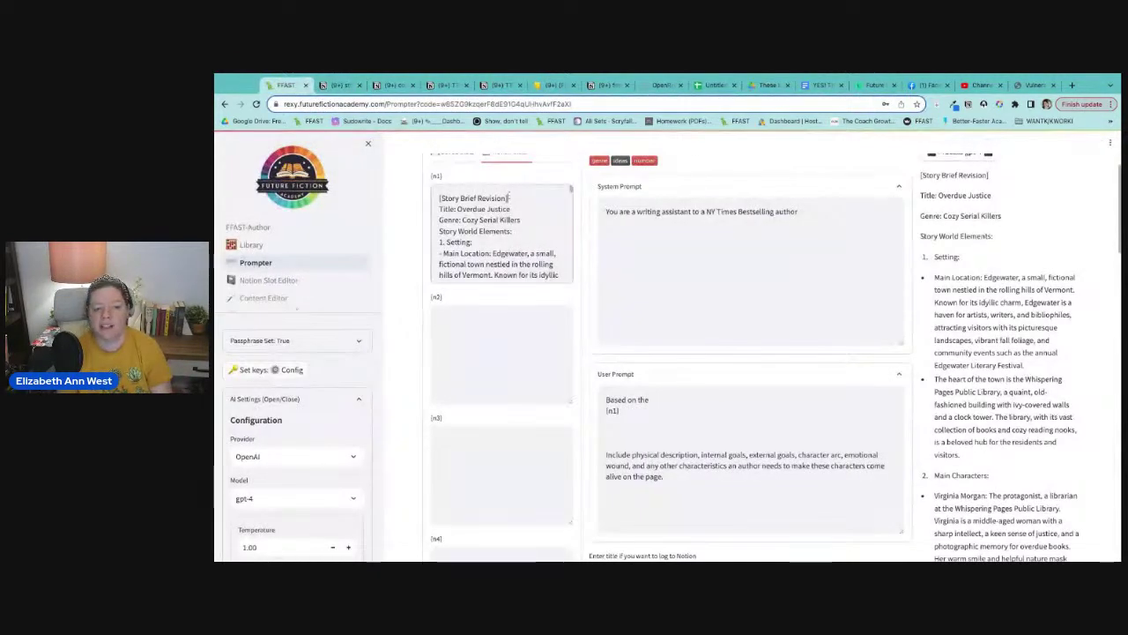
pyautogui.moveTo(508, 198); pyautogui.dragTo(421, 195)
pyautogui.press('BackSpace')
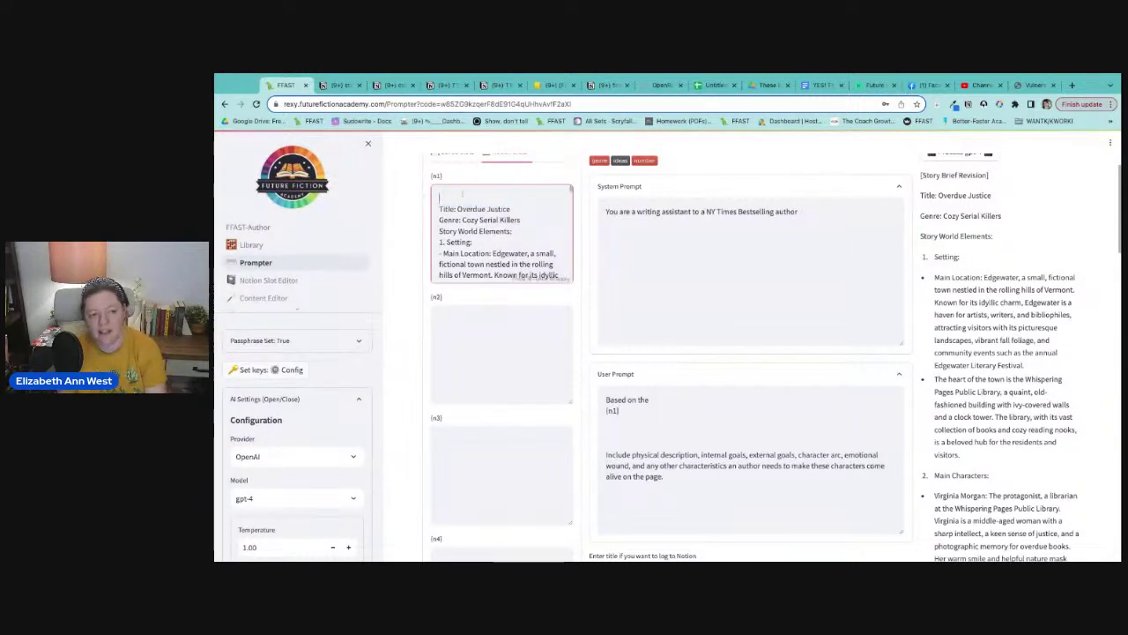
pyautogui.click(269, 280)
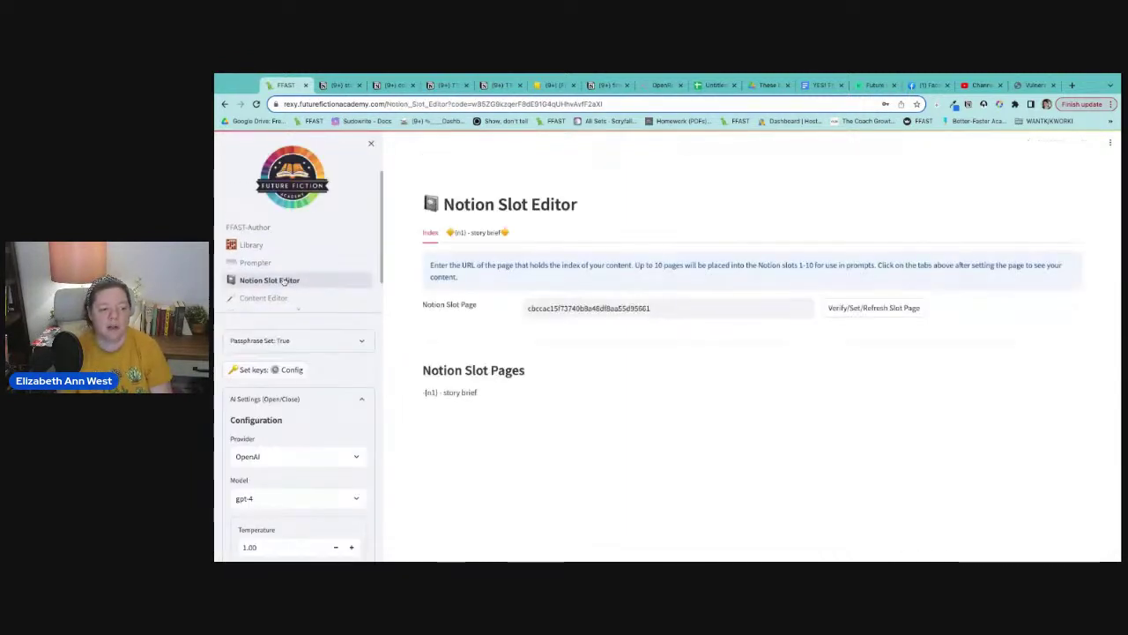
pyautogui.click(918, 308)
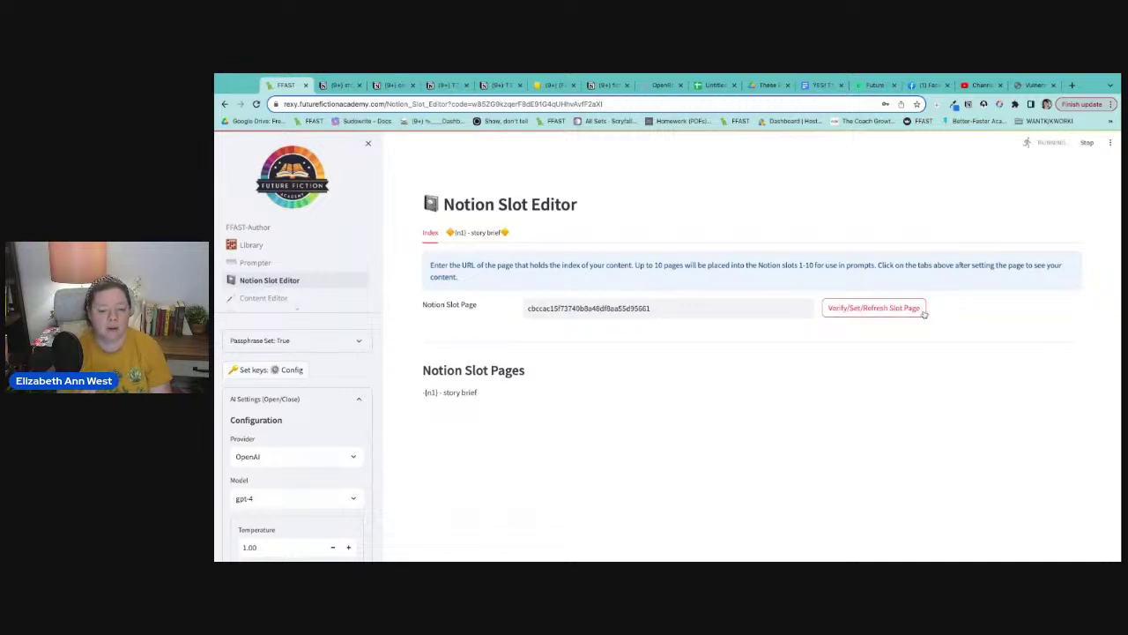
# - Review the story brief in the Notion Slot Editor, and check that the Prompter's n1 Notion slot holds the same brief
pyautogui.click(476, 232)
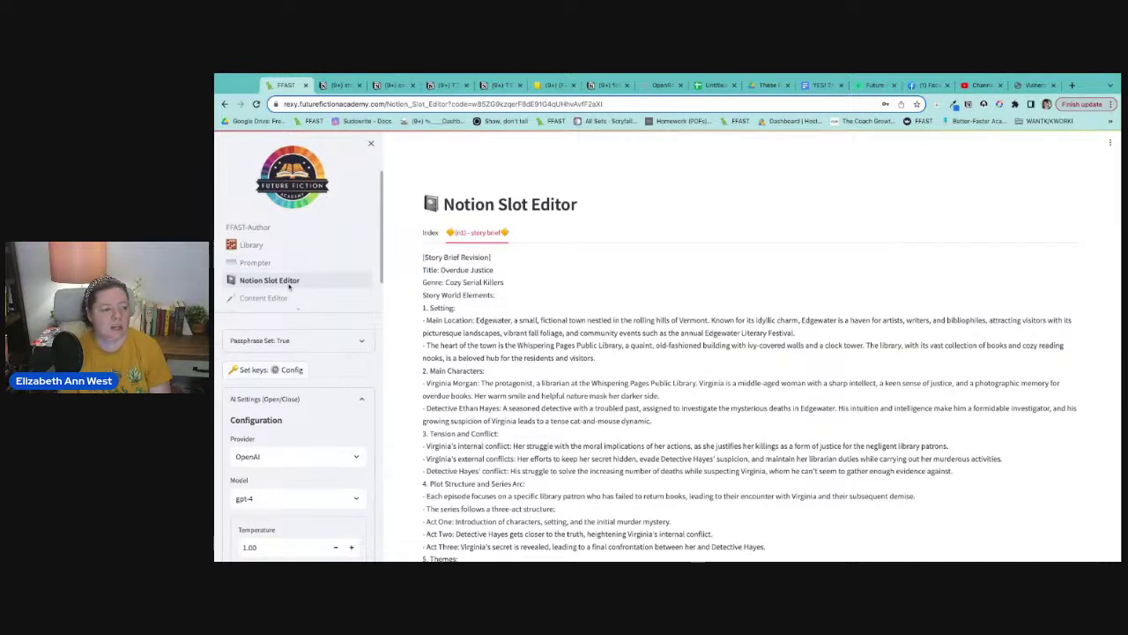
pyautogui.scroll(-5, 453, 466)
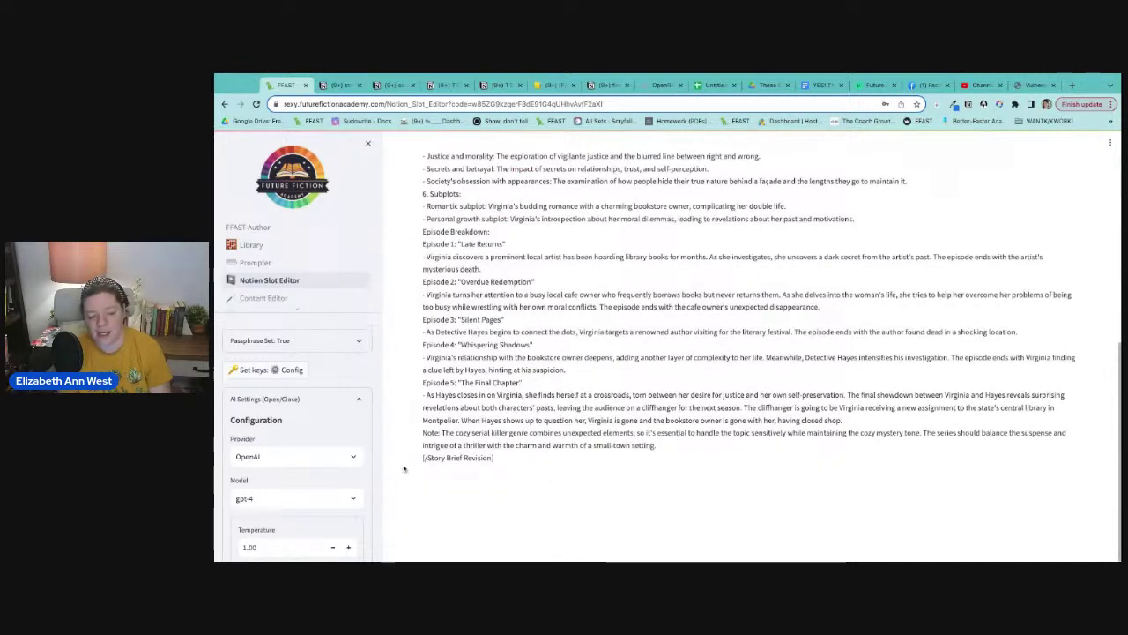
pyautogui.click(255, 262)
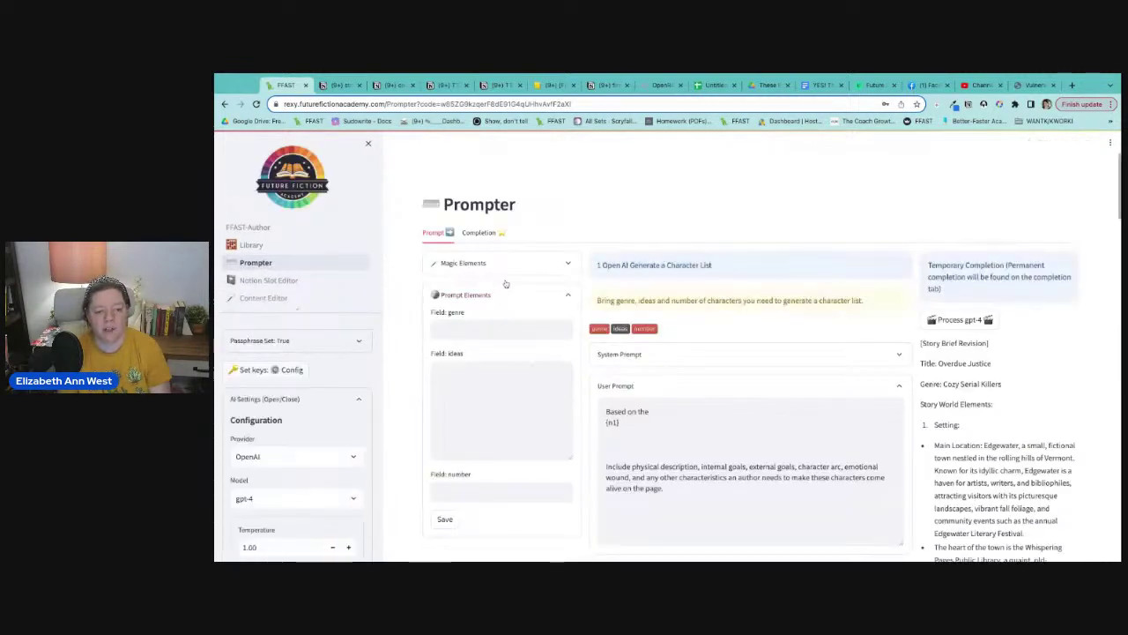
pyautogui.click(508, 261)
pyautogui.scroll(-5, 470, 388)
pyautogui.scroll(5, 473, 388)
pyautogui.click(476, 388)
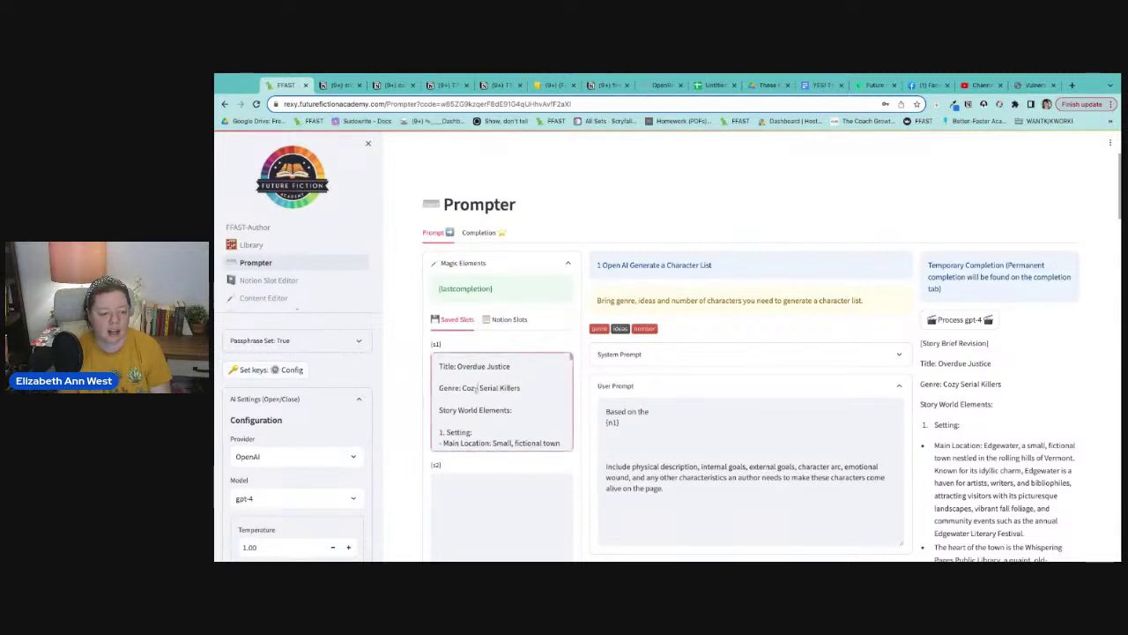
pyautogui.click(501, 320)
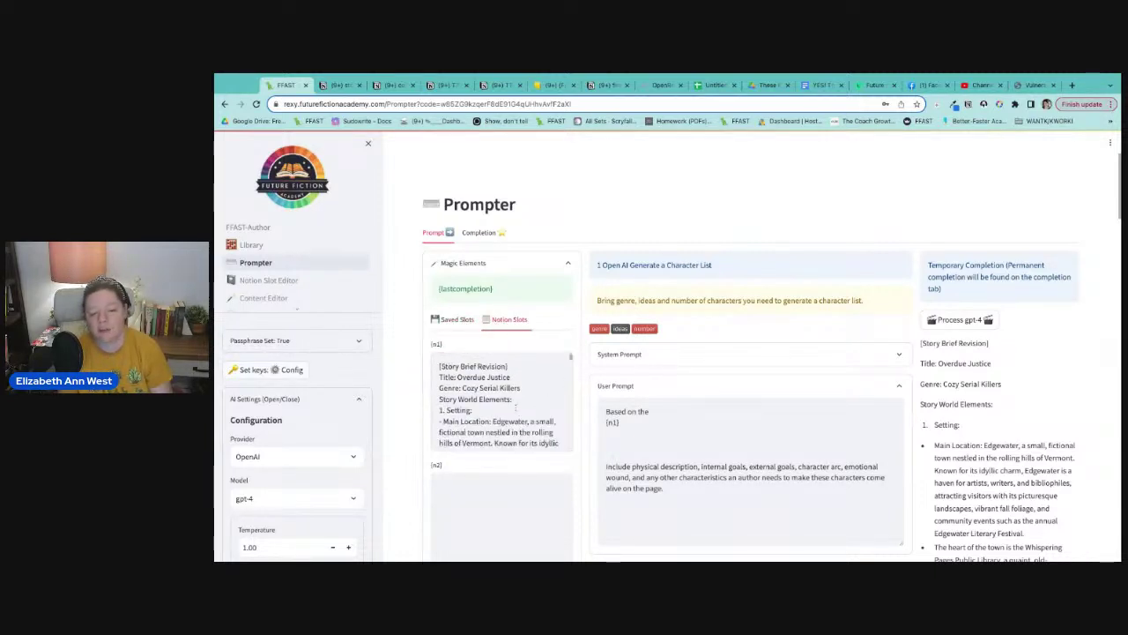
pyautogui.moveTo(510, 367); pyautogui.dragTo(438, 366)
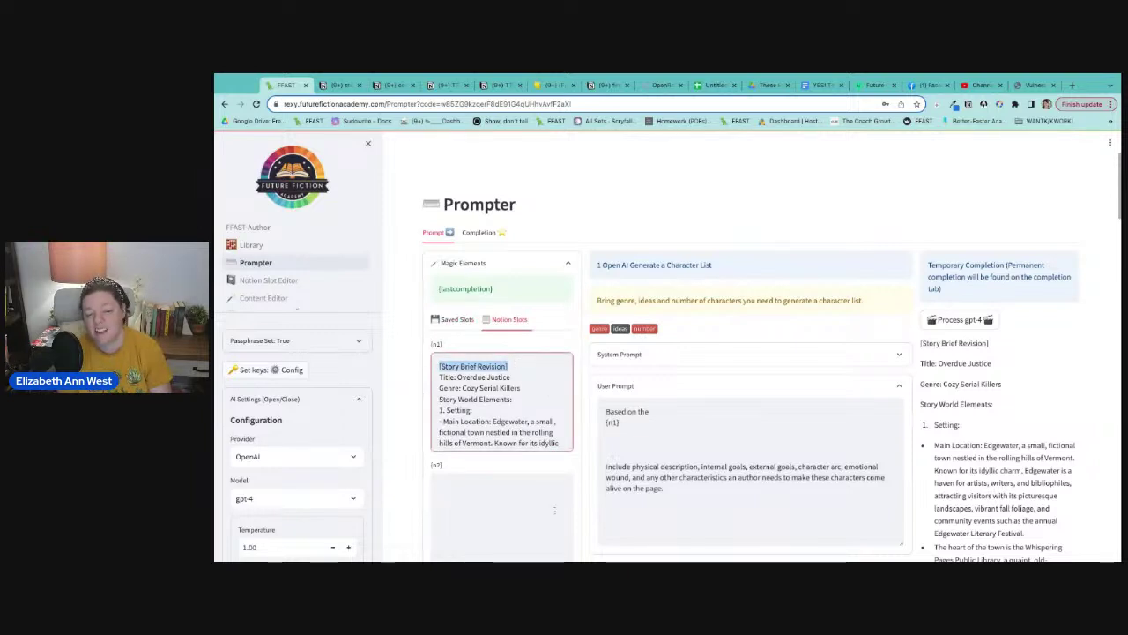
# - Add "Write me a full list of characters for all episodes in order to write this serial." below {n1} in the user prompt
pyautogui.click(630, 439)
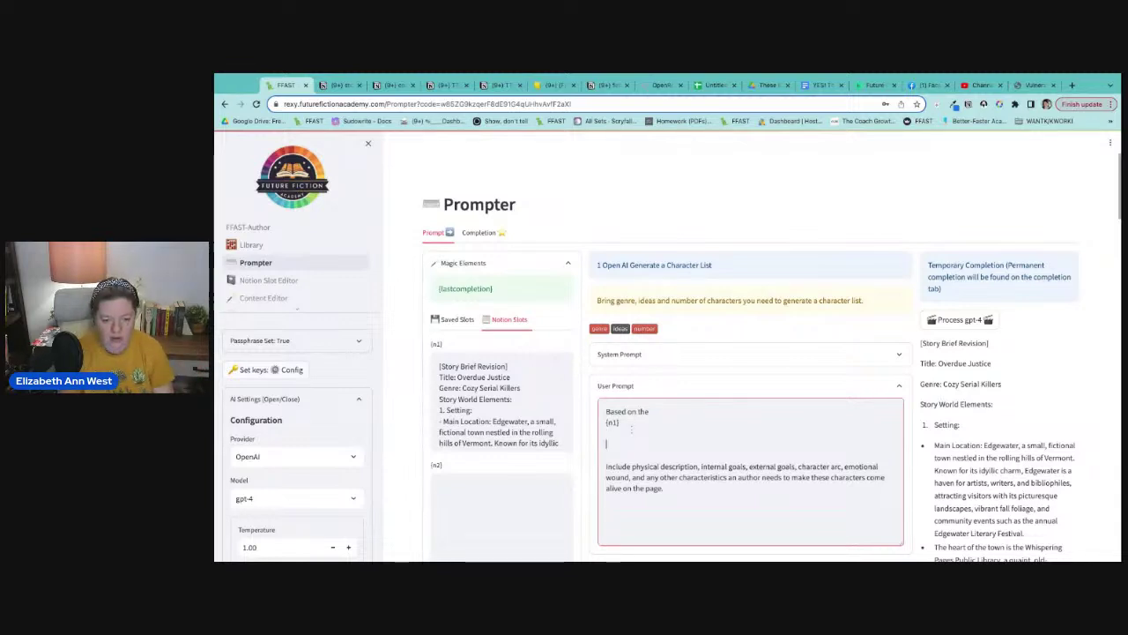
pyautogui.write('Write me a f')
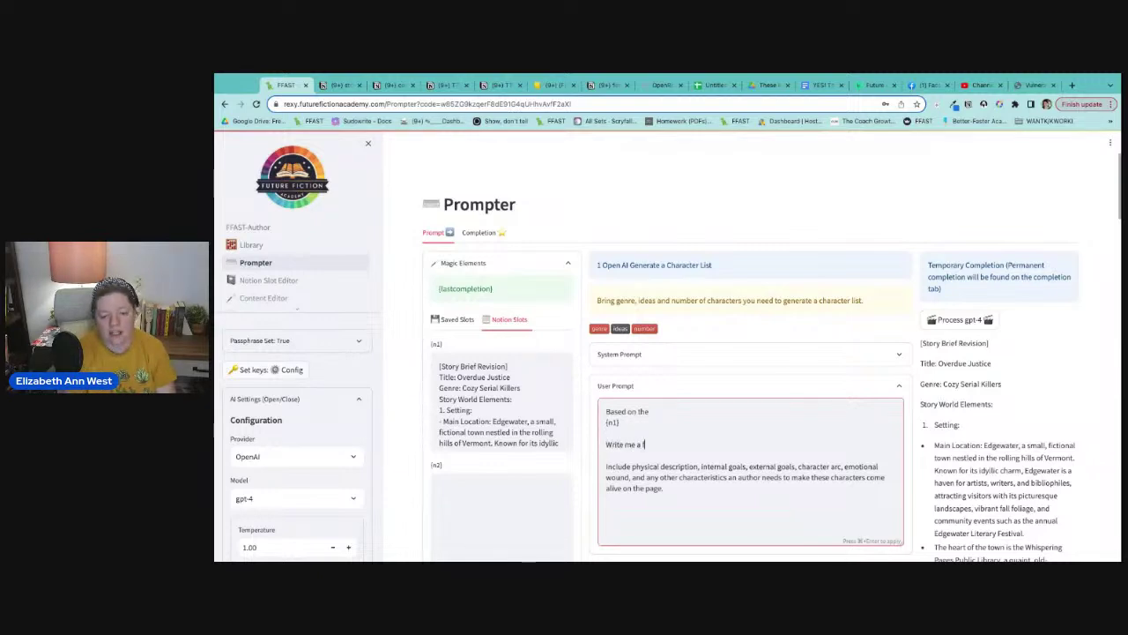
pyautogui.write('ull list of charact')
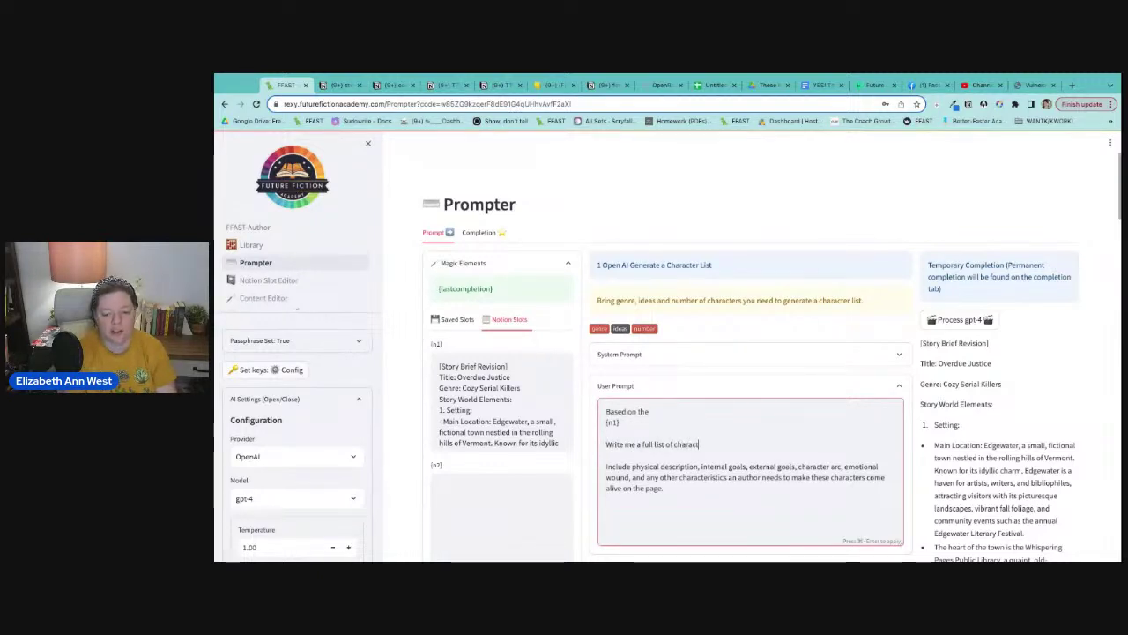
pyautogui.write('ers for all episodes in')
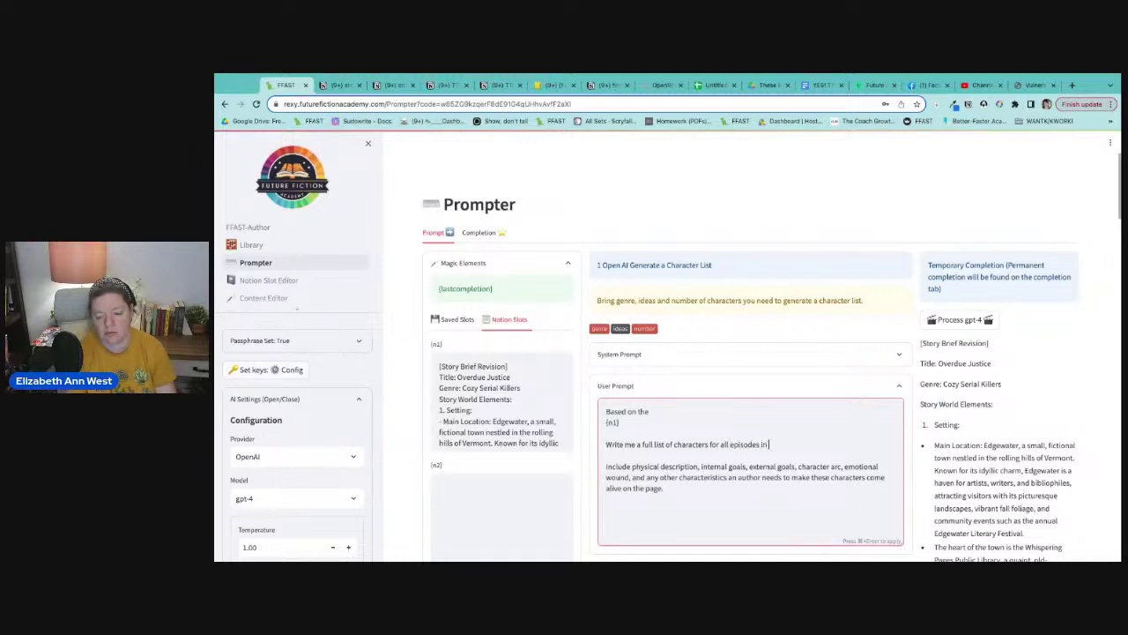
pyautogui.write(' order to write this serial')
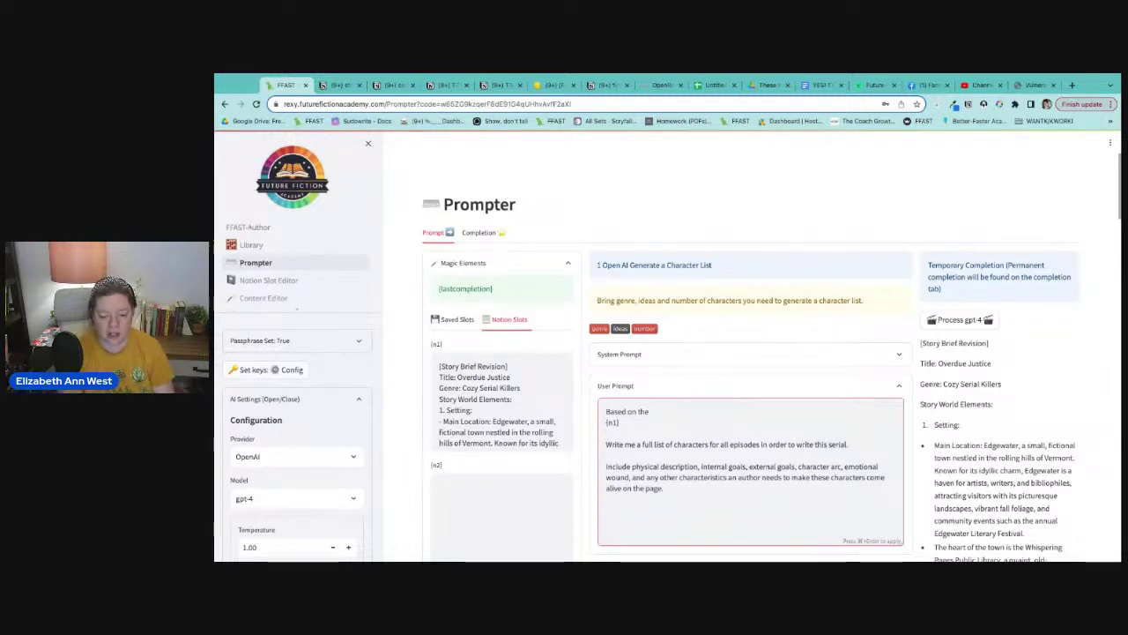
pyautogui.write('.')
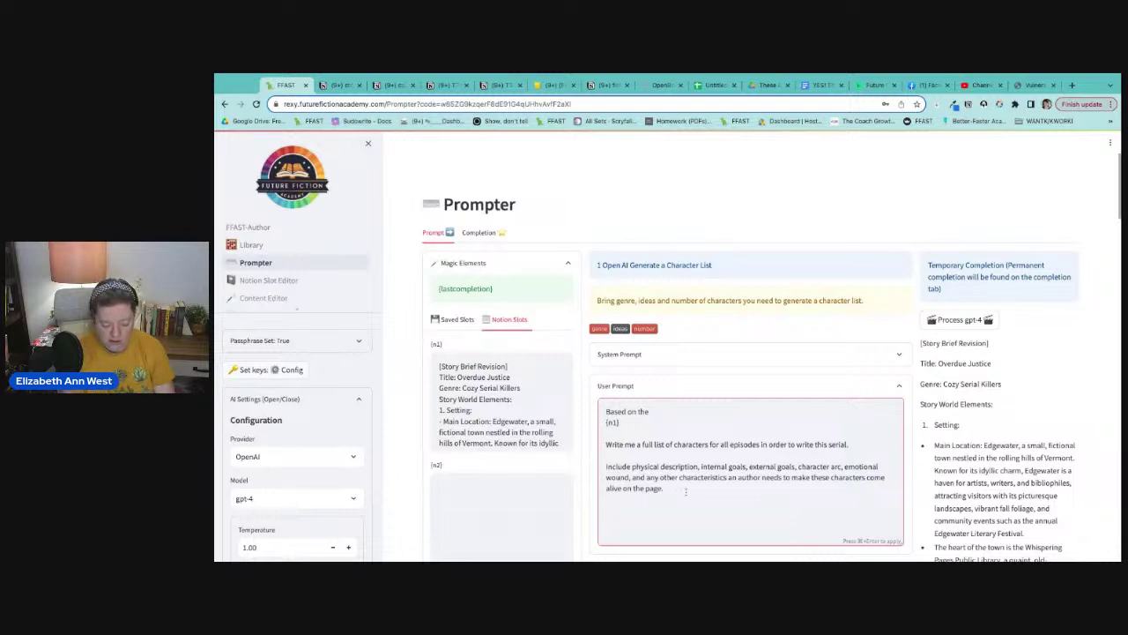
# - Append "Also include if the character is a main character or a side character." to the end of the user prompt
pyautogui.write('Also include if the character is a m')
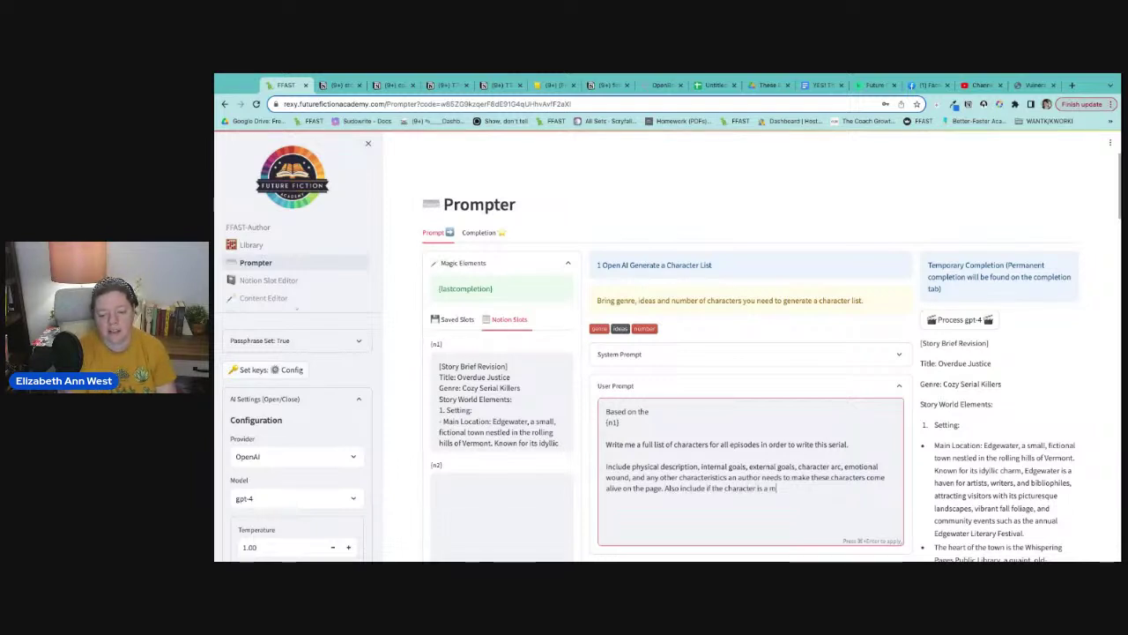
pyautogui.write('ain charact')
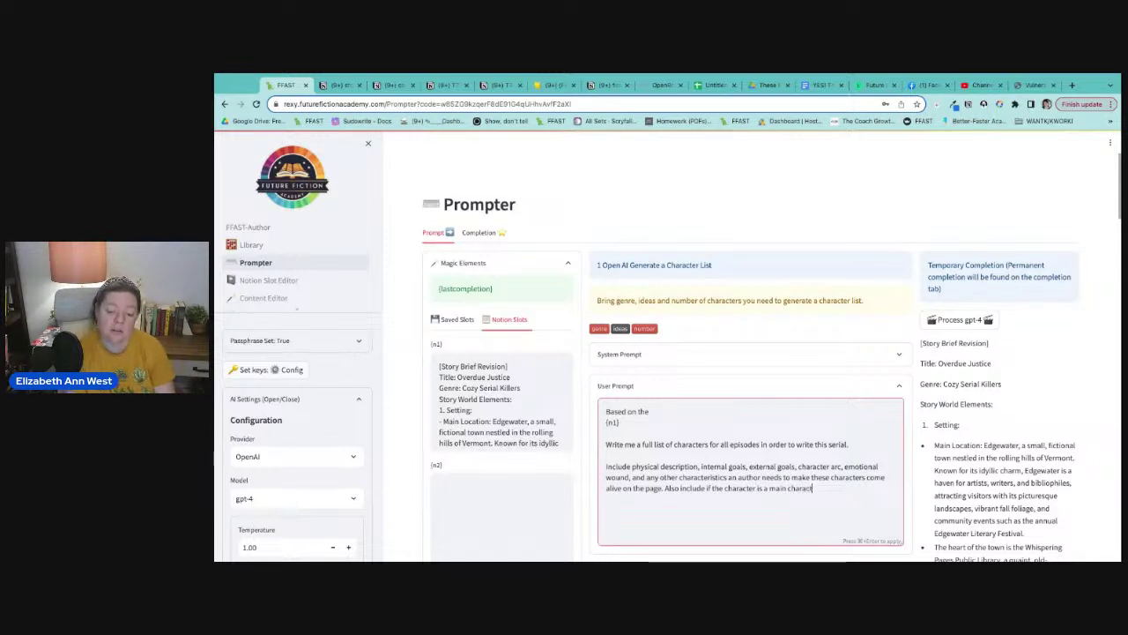
pyautogui.write('er or a side char')
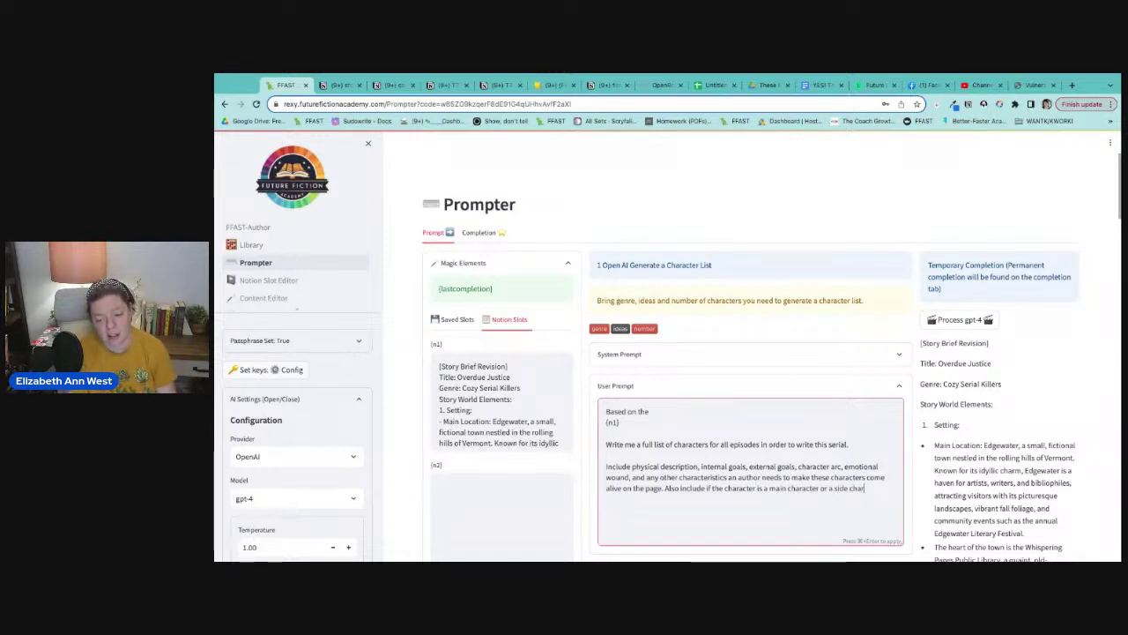
pyautogui.write('acter.')
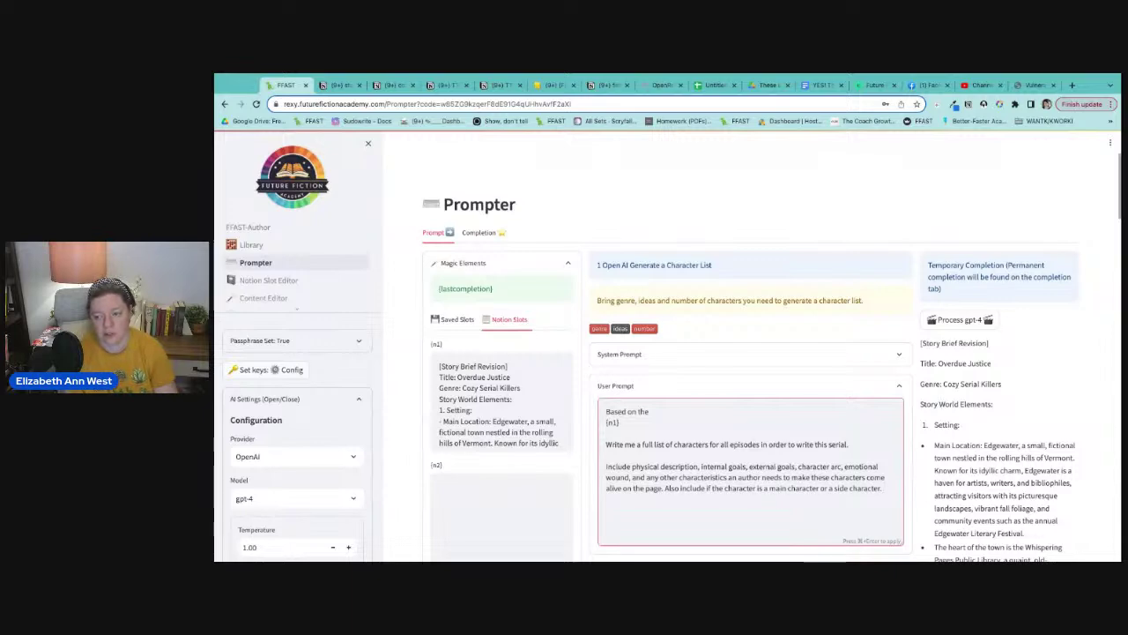
# - Title the Notion log "Creating a list of characters", and construct the prompt without processing it to check its full text
pyautogui.scroll(-5, 873, 377)
pyautogui.scroll(5, 811, 327)
pyautogui.scroll(-3, 727, 412)
pyautogui.click(676, 323)
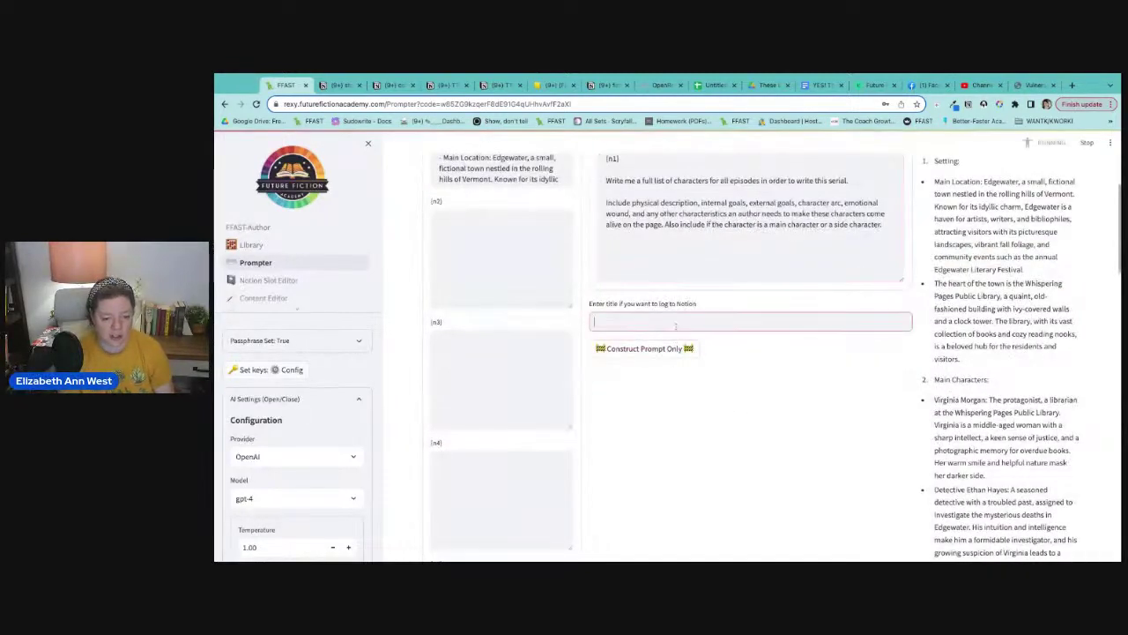
pyautogui.write('Cr')
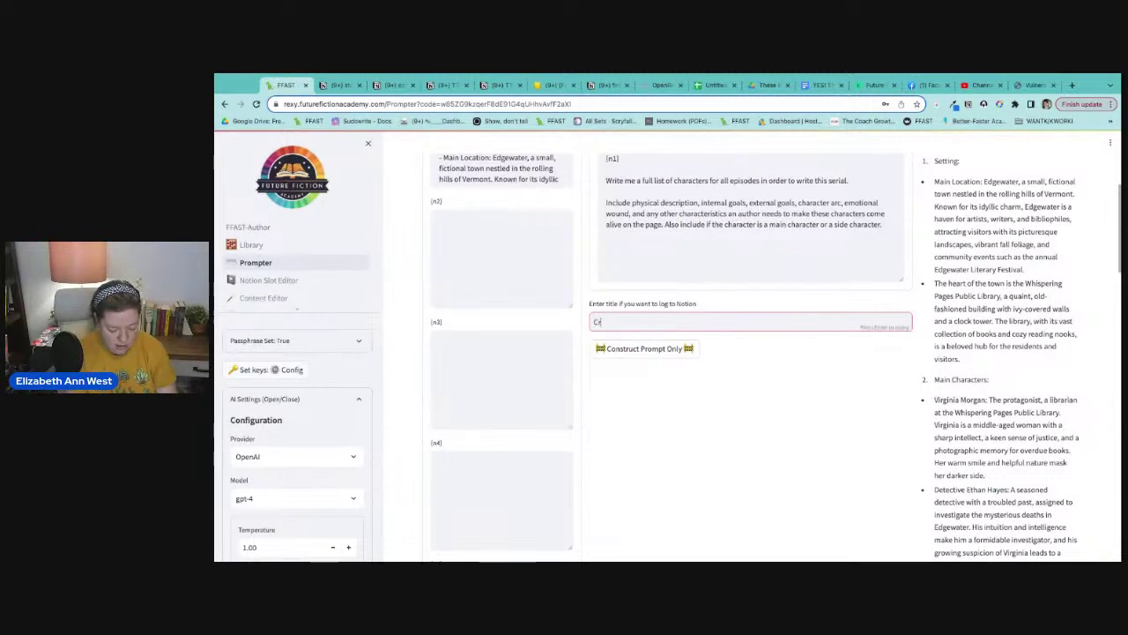
pyautogui.write('eating a list of characters')
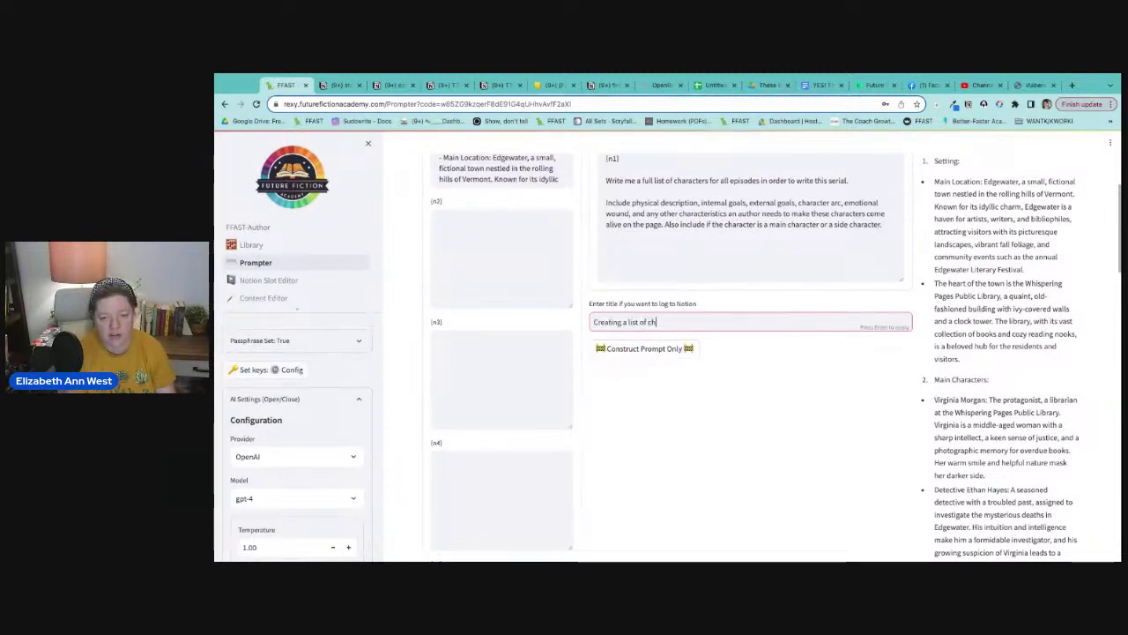
pyautogui.click(676, 346)
pyautogui.scroll(-10, 676, 348)
pyautogui.scroll(-5, 693, 330)
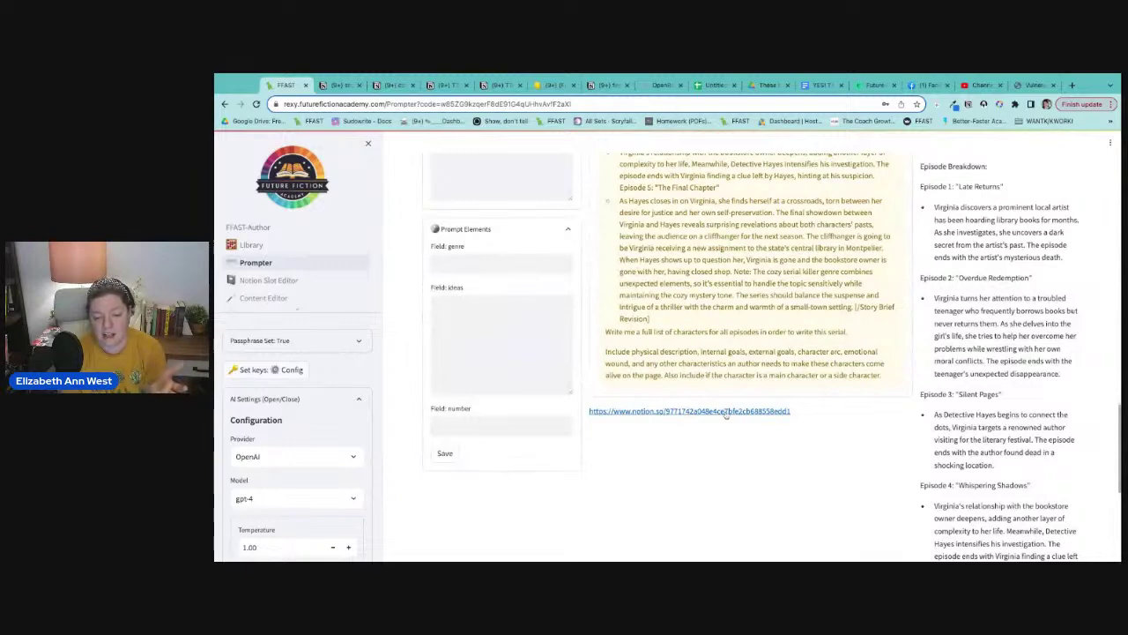
# - Update the gpt-4 settings with a temperature of 0.7 and a Top P of 0.4
pyautogui.scroll(15, 794, 410)
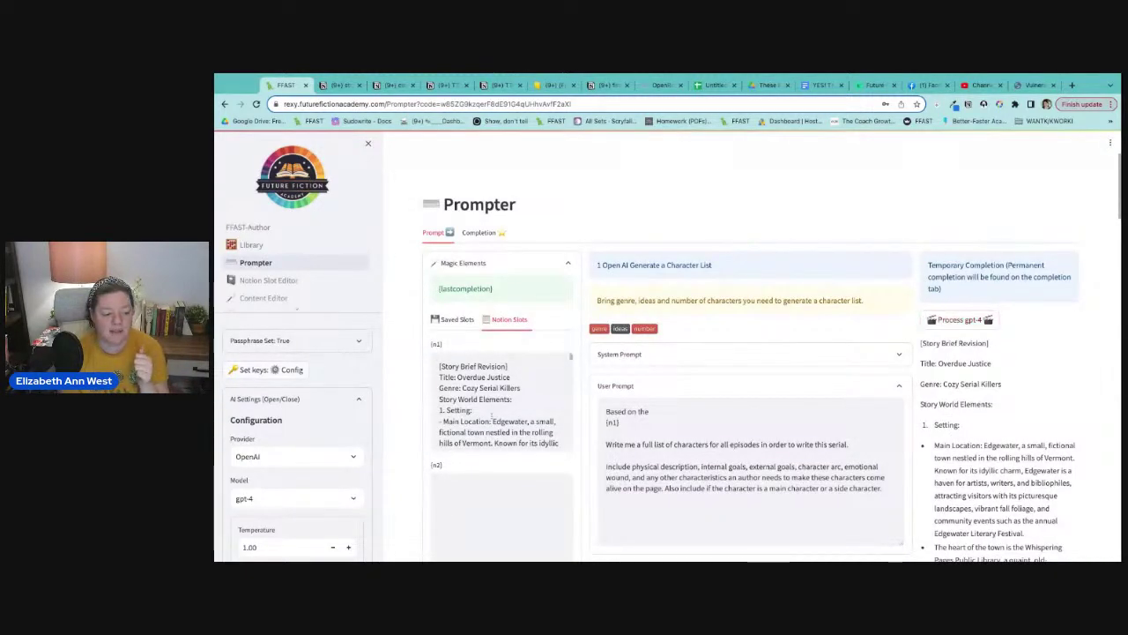
pyautogui.scroll(-3, 498, 401)
pyautogui.scroll(-5, 288, 424)
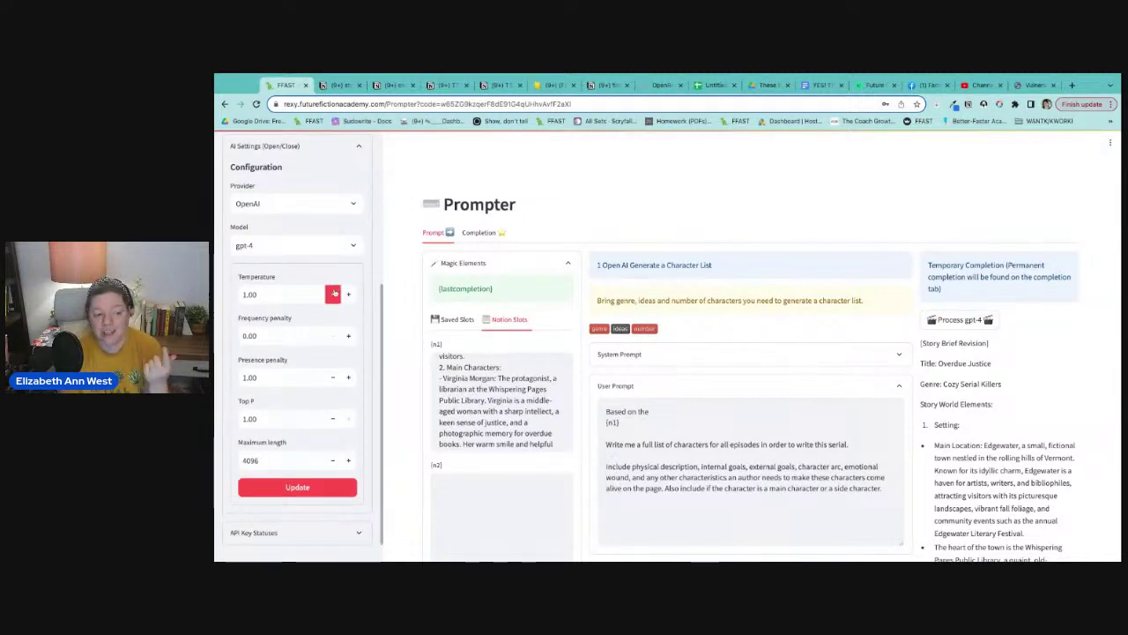
pyautogui.doubleClick(298, 293)
pyautogui.write('.7')
pyautogui.doubleClick(250, 420)
pyautogui.write('.4')
pyautogui.click(303, 490)
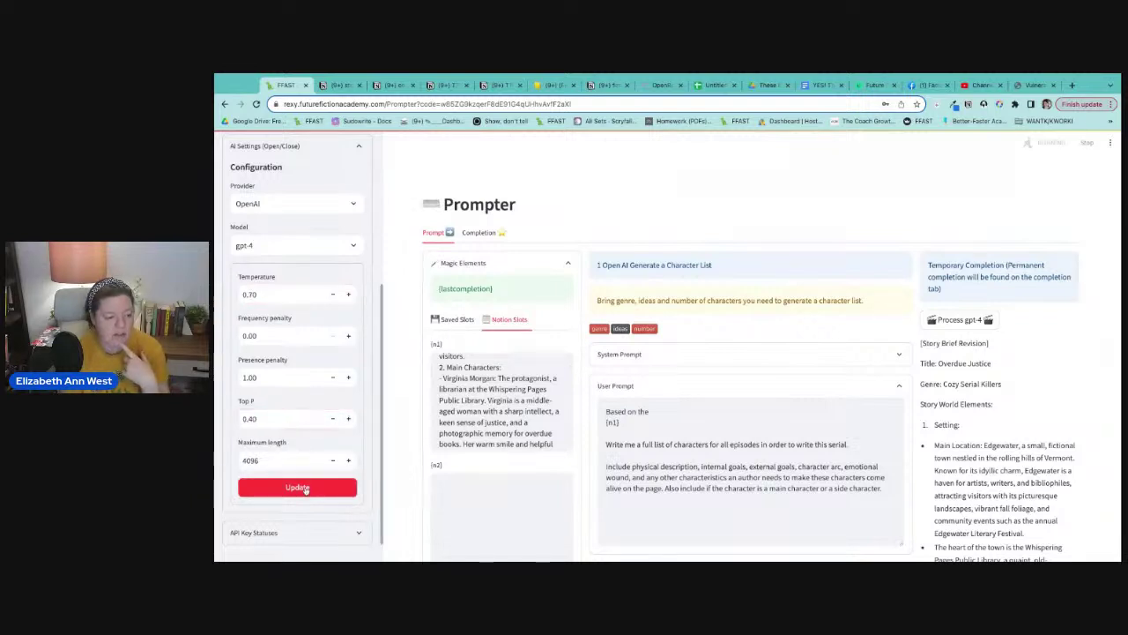
# - Process the character list prompt with gpt-4 and follow the completion through to its last character
pyautogui.click(961, 319)
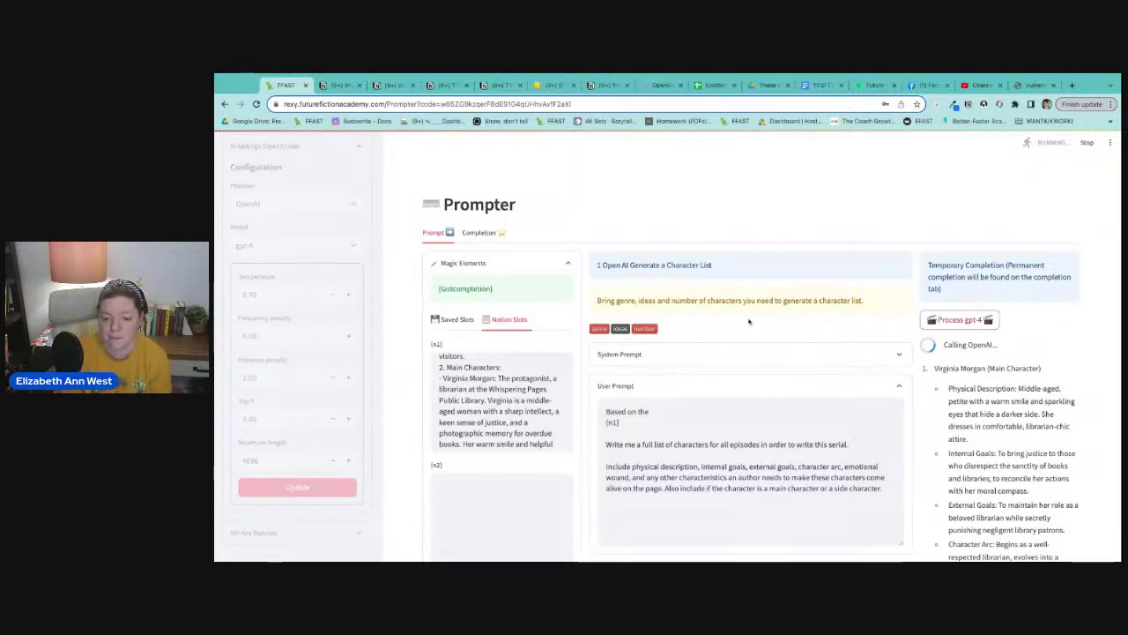
pyautogui.scroll(-1, 850, 347)
pyautogui.scroll(-2, 850, 347)
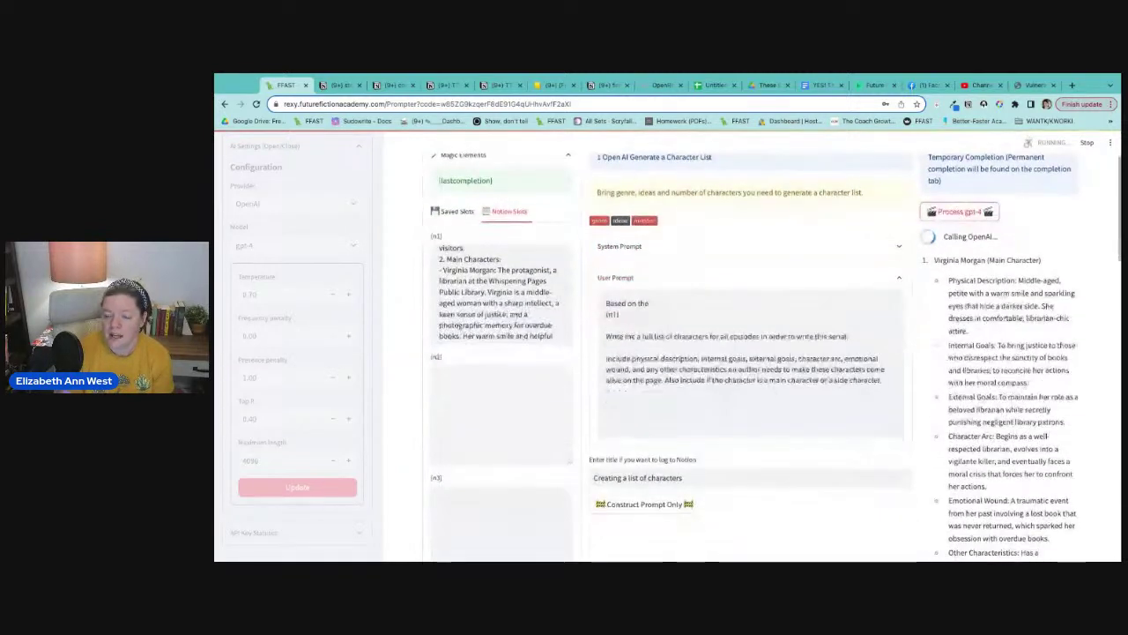
pyautogui.scroll(-3, 926, 373)
pyautogui.scroll(-4, 925, 373)
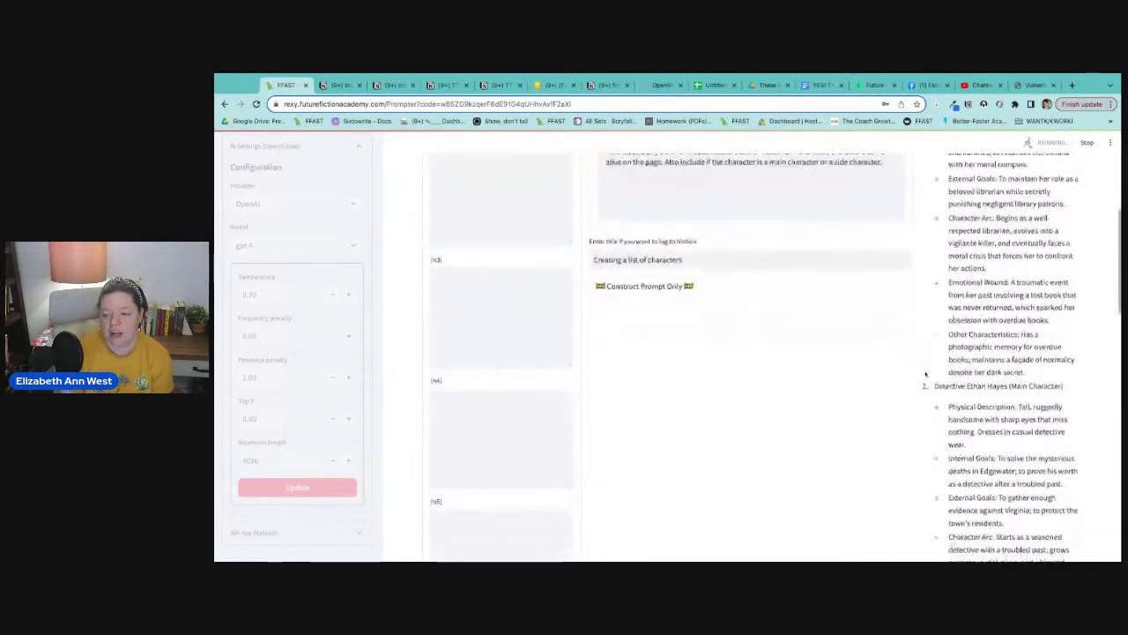
pyautogui.scroll(-3, 1010, 204)
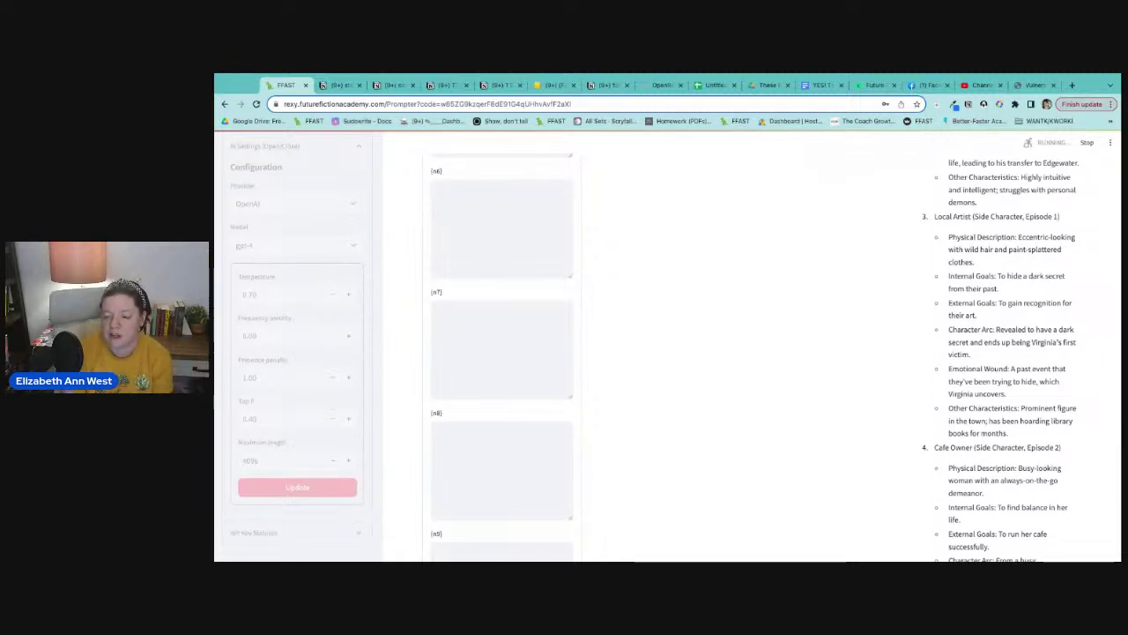
pyautogui.scroll(-4, 985, 459)
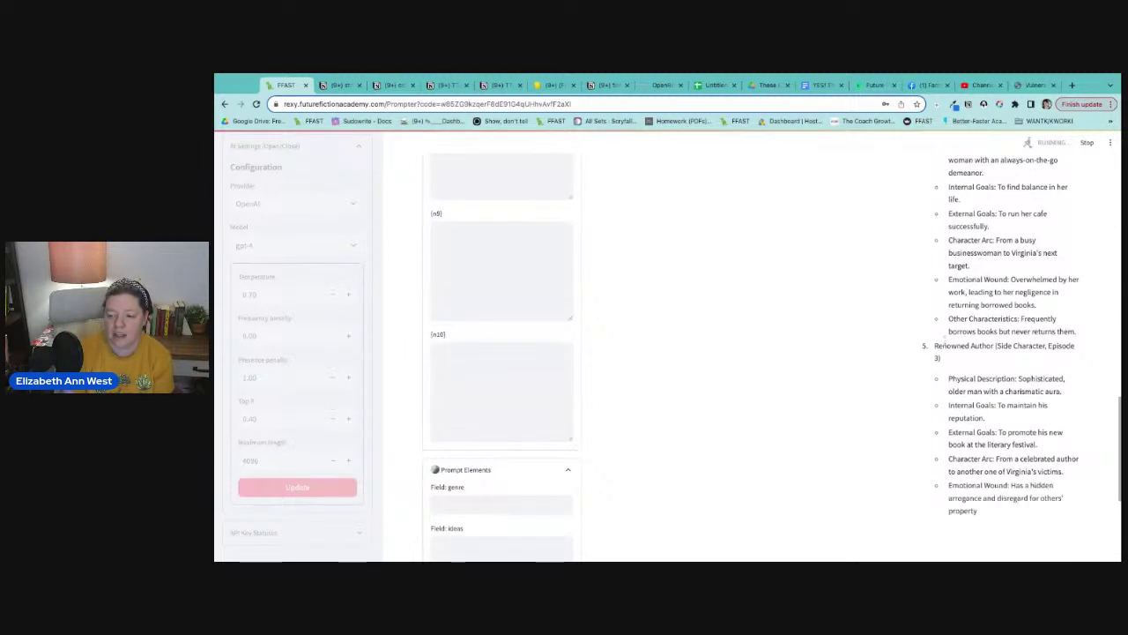
pyautogui.scroll(-2, 1012, 438)
pyautogui.scroll(-1, 1013, 443)
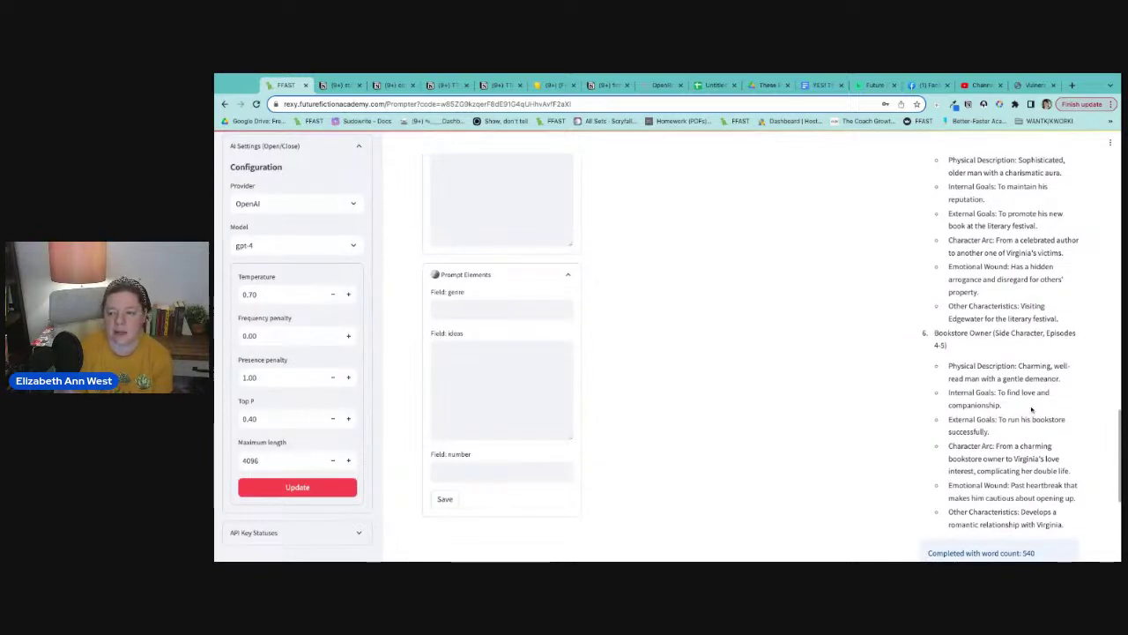
# - Examine the generated side character profiles and the Notion write and log links below the completion
pyautogui.scroll(3, 1031, 408)
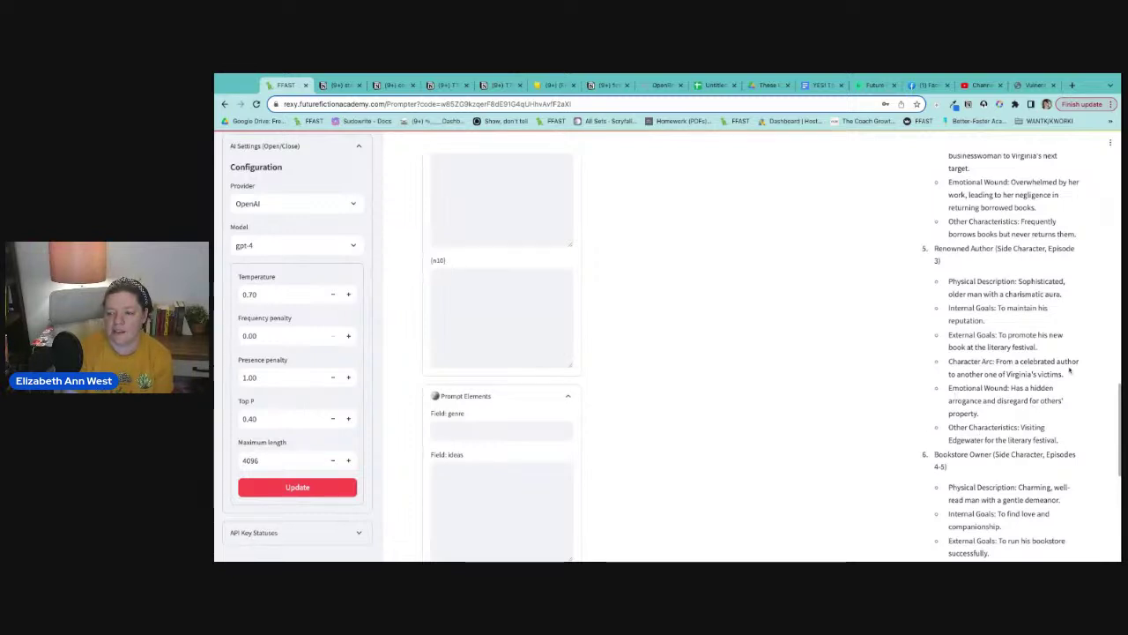
pyautogui.scroll(2, 1069, 371)
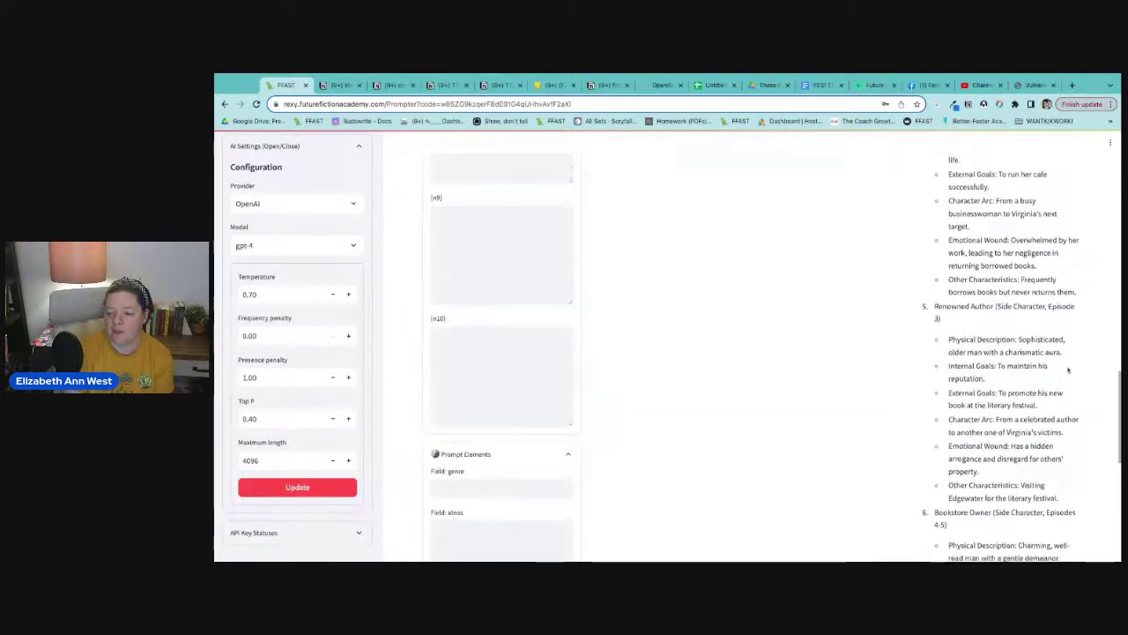
pyautogui.scroll(2, 1068, 371)
pyautogui.scroll(-10, 1070, 370)
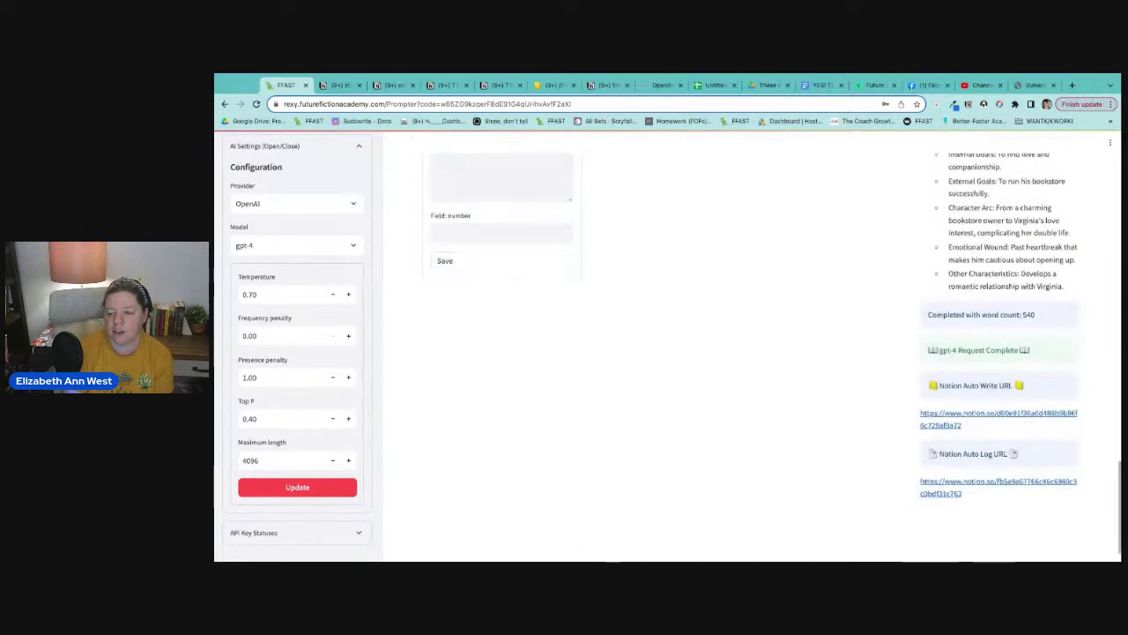
pyautogui.scroll(9, 976, 385)
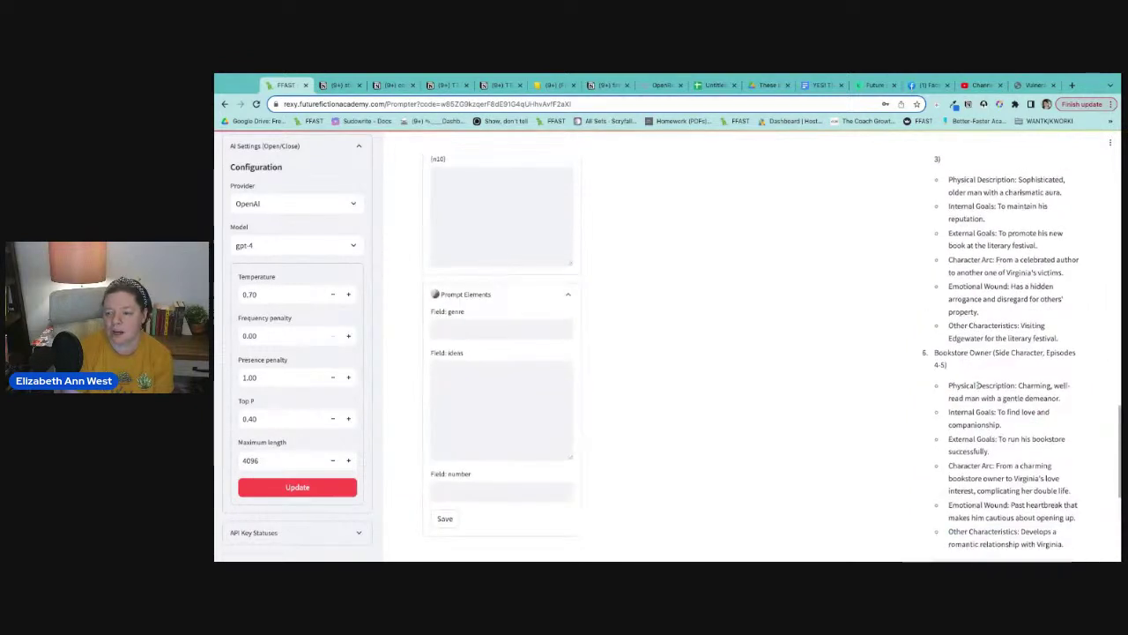
pyautogui.scroll(-10, 977, 385)
pyautogui.scroll(10, 976, 385)
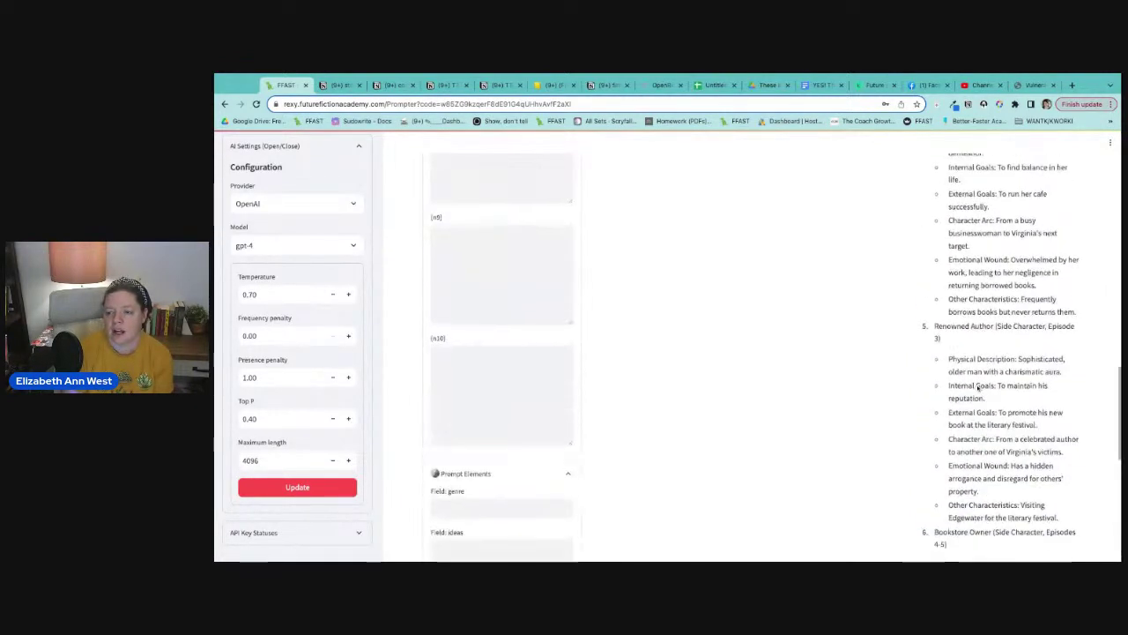
pyautogui.scroll(10, 977, 385)
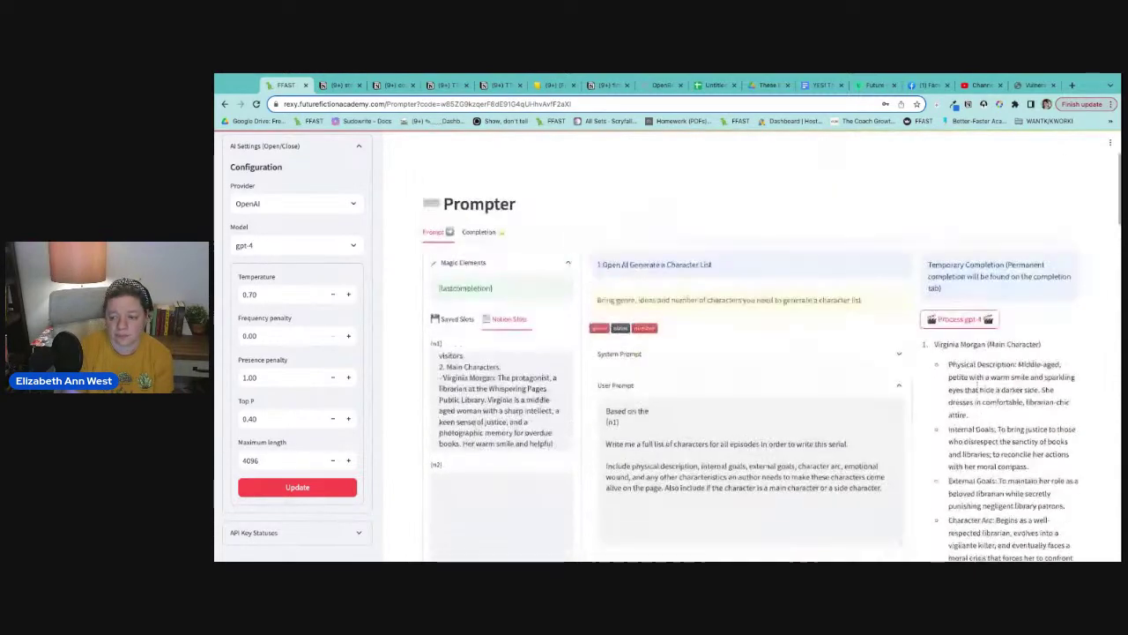
# - Replace the user prompt with "Read {lastcompletion}" and, on a separate line, "Rewrite to give everyone specific names."
pyautogui.scroll(-10, 976, 385)
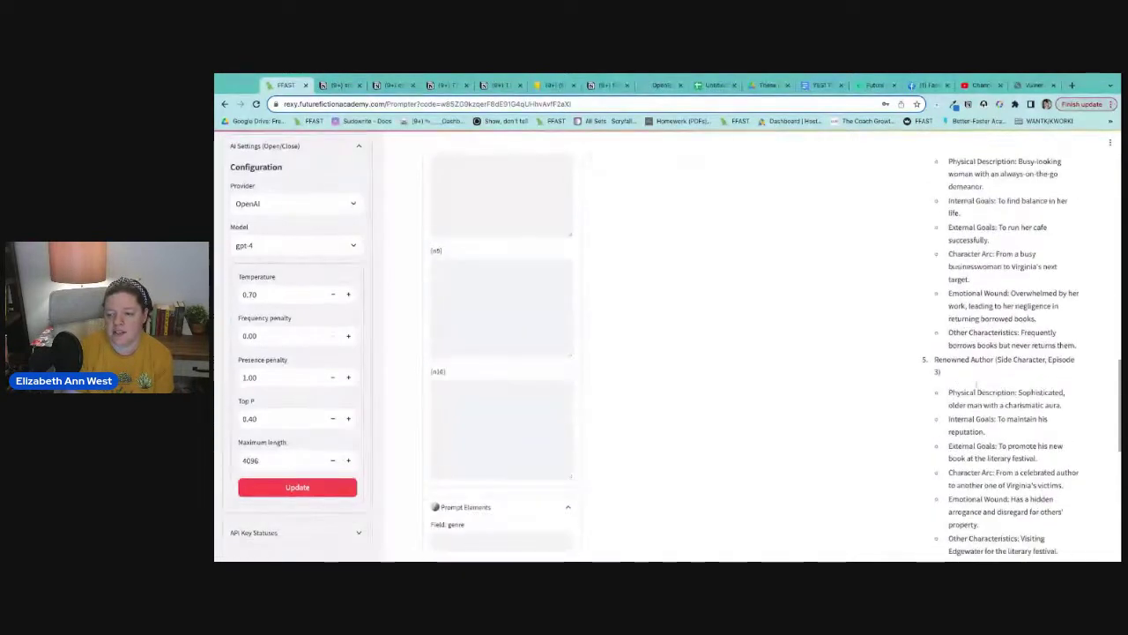
pyautogui.scroll(11, 977, 385)
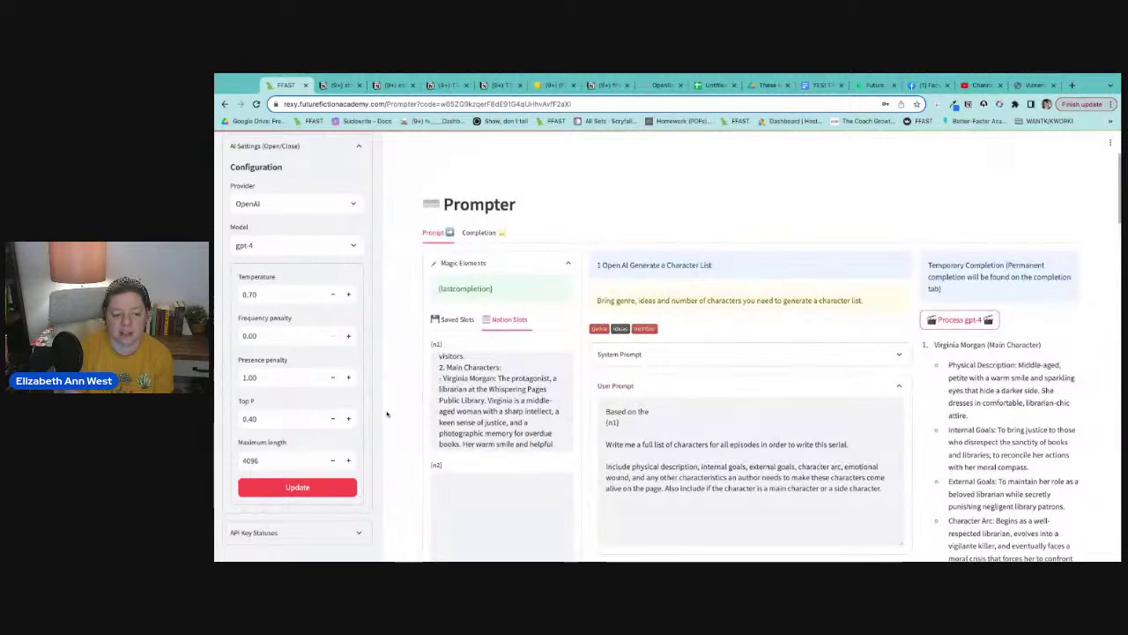
pyautogui.scroll(-2, 433, 262)
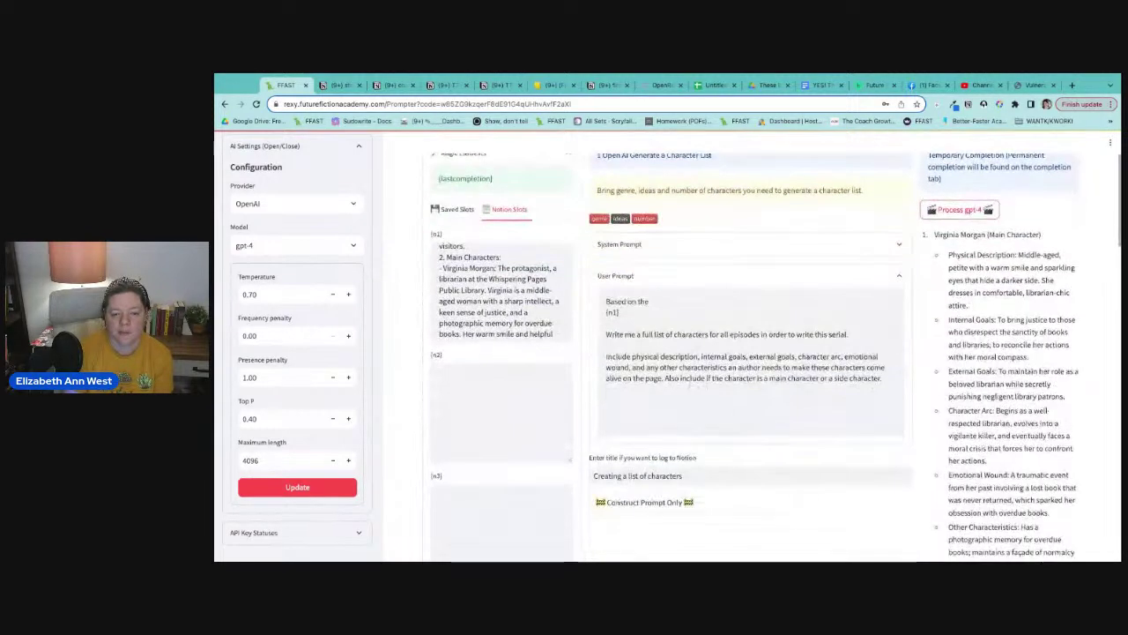
pyautogui.click(896, 381)
pyautogui.hotkey('ctrl', 'a')
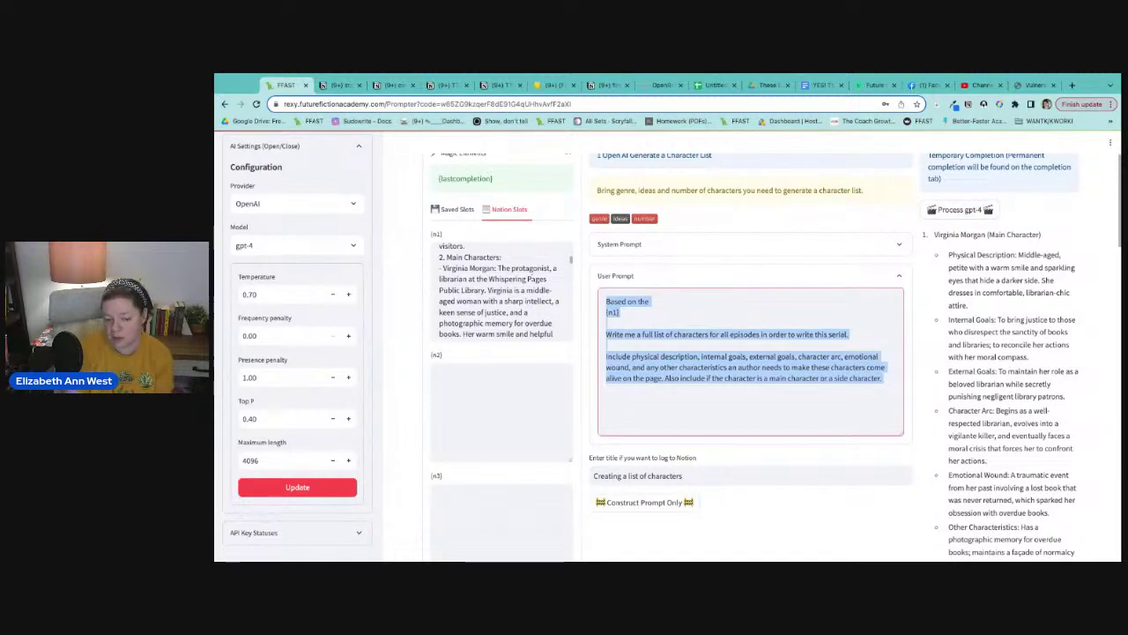
pyautogui.press('BackSpace')
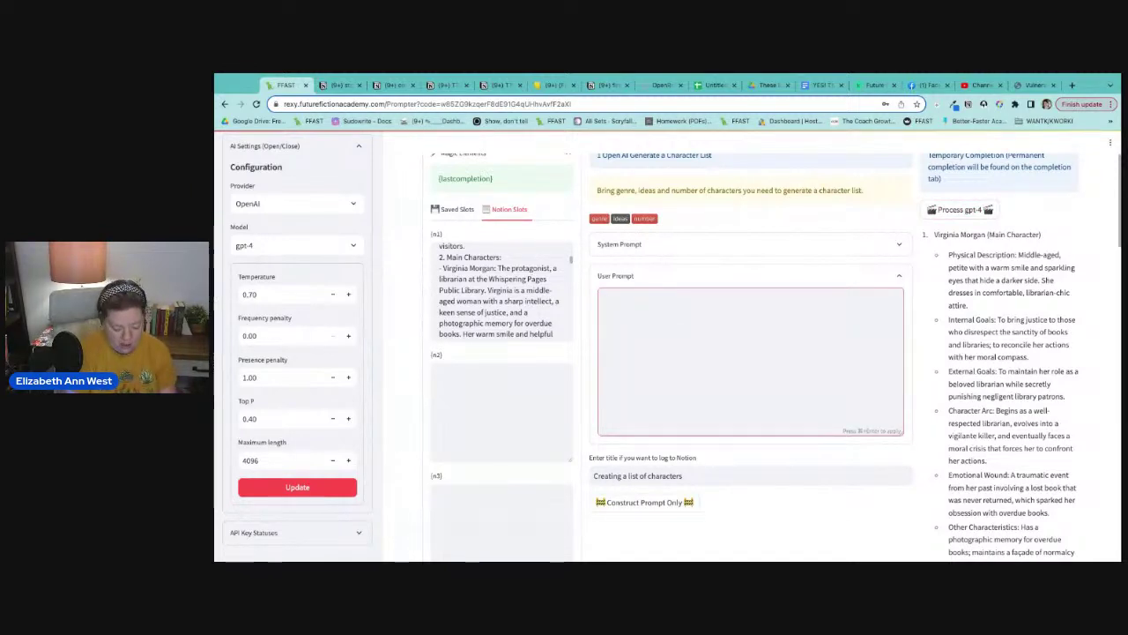
pyautogui.write('Read {last')
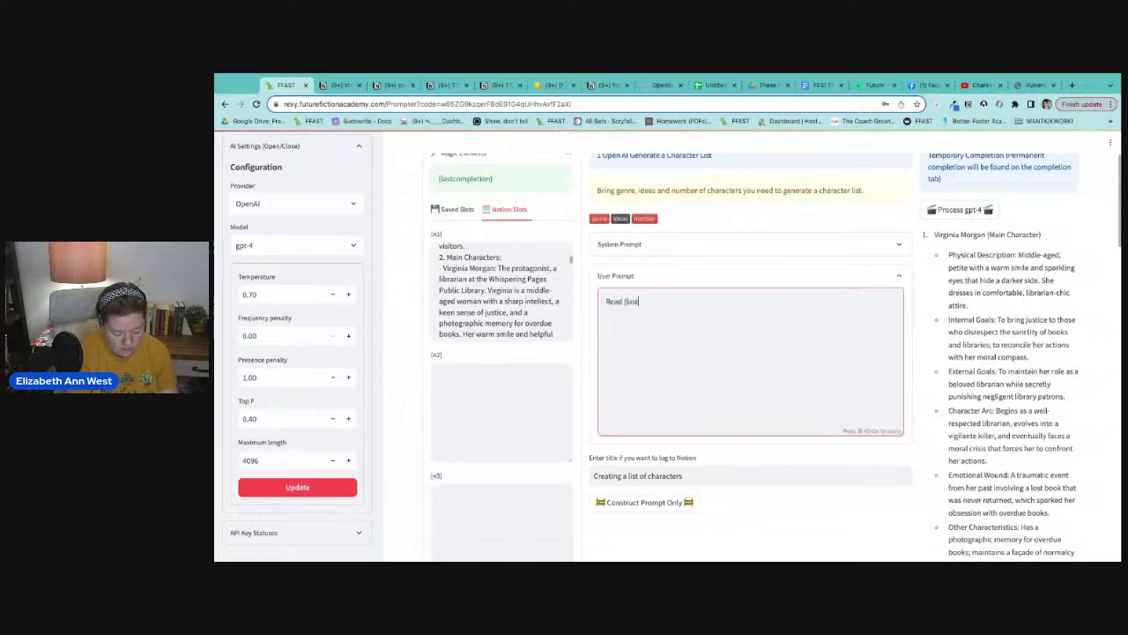
pyautogui.write('completion}}')
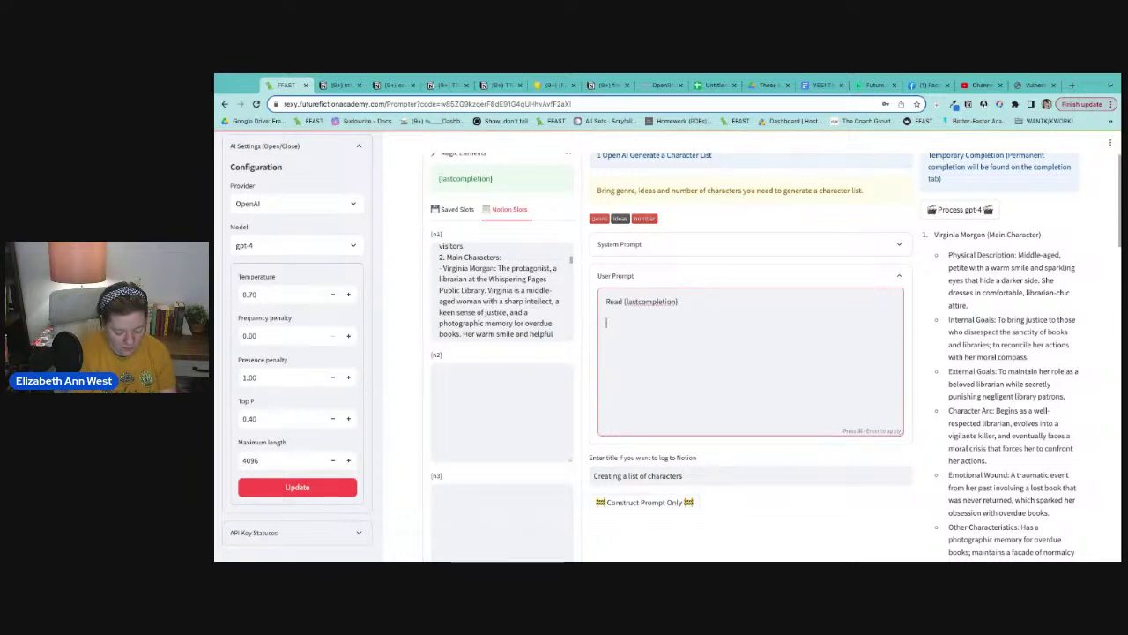
pyautogui.write('Rewrite to vive ever')
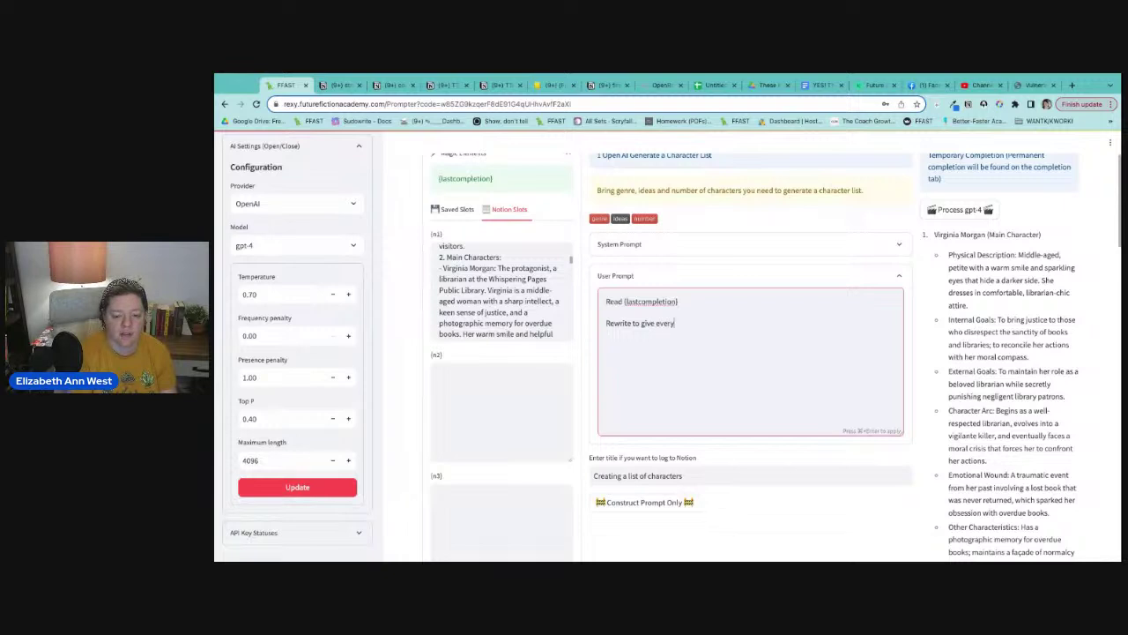
pyautogui.write('yone specific names.')
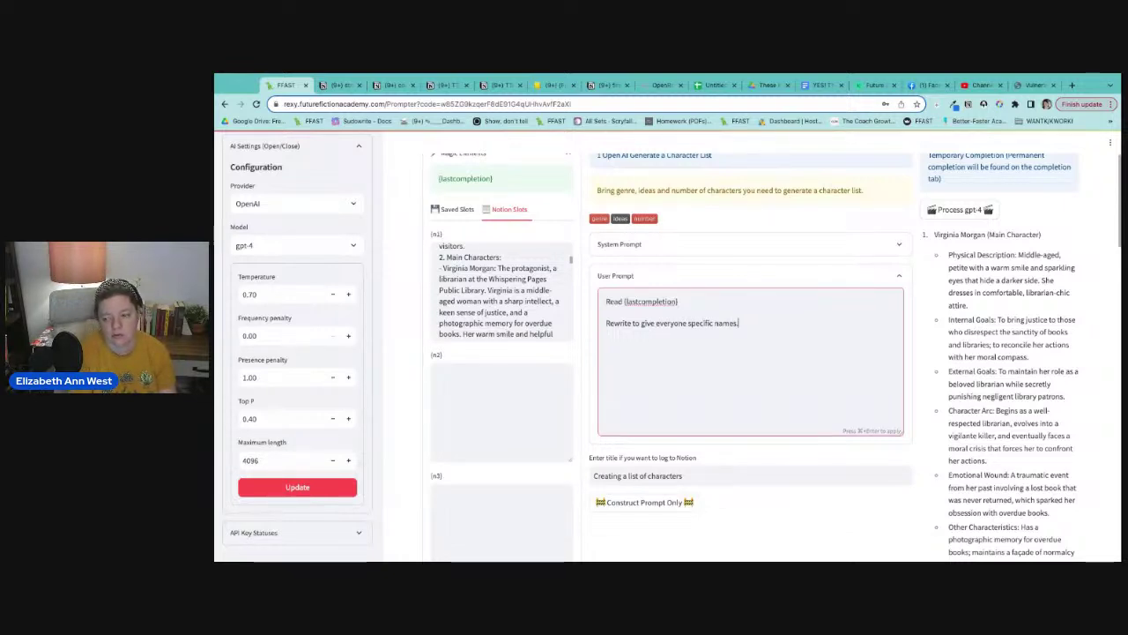
# - Extend the prompt with 'And if there is any vague language like "secret" or', and check the character list for other vague wording
pyautogui.write(' And if there is')
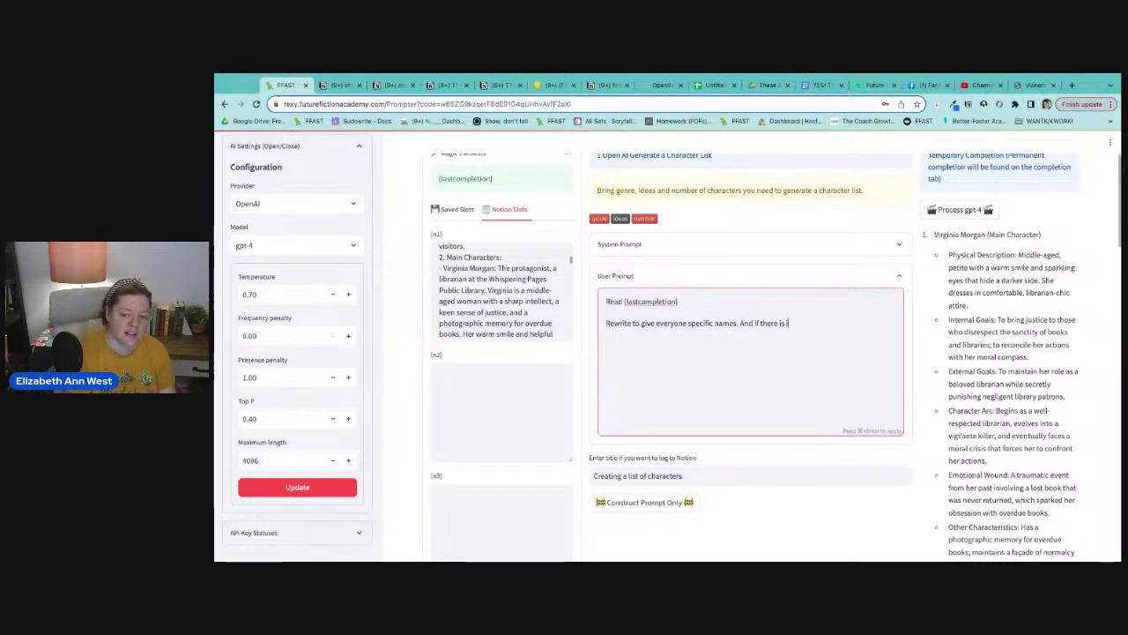
pyautogui.write(' any langu')
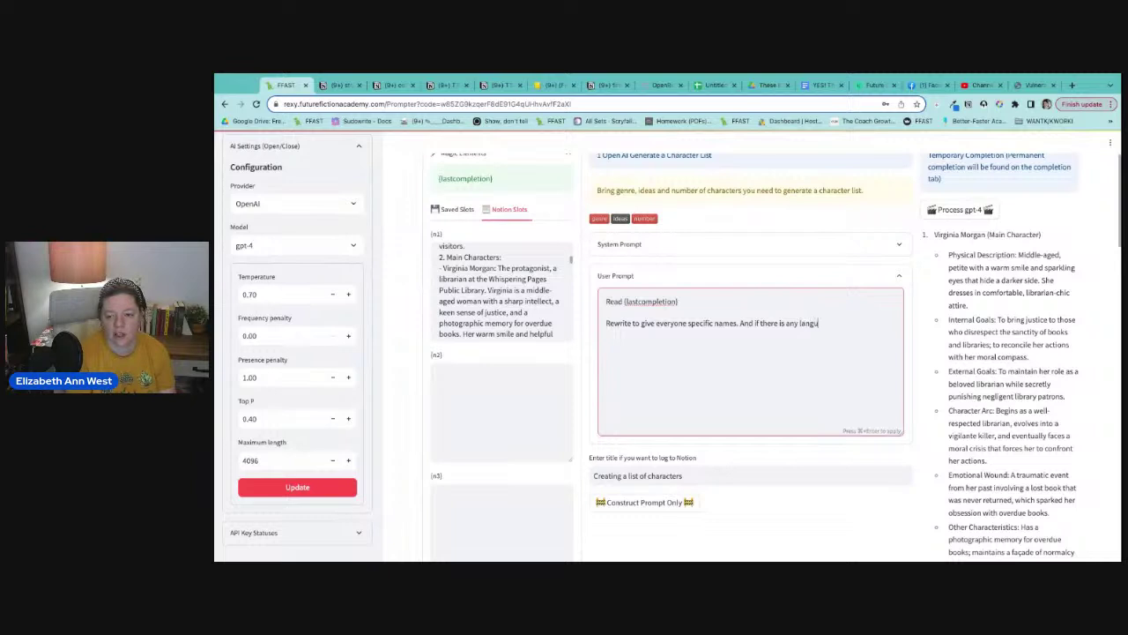
pyautogui.write('age like "')
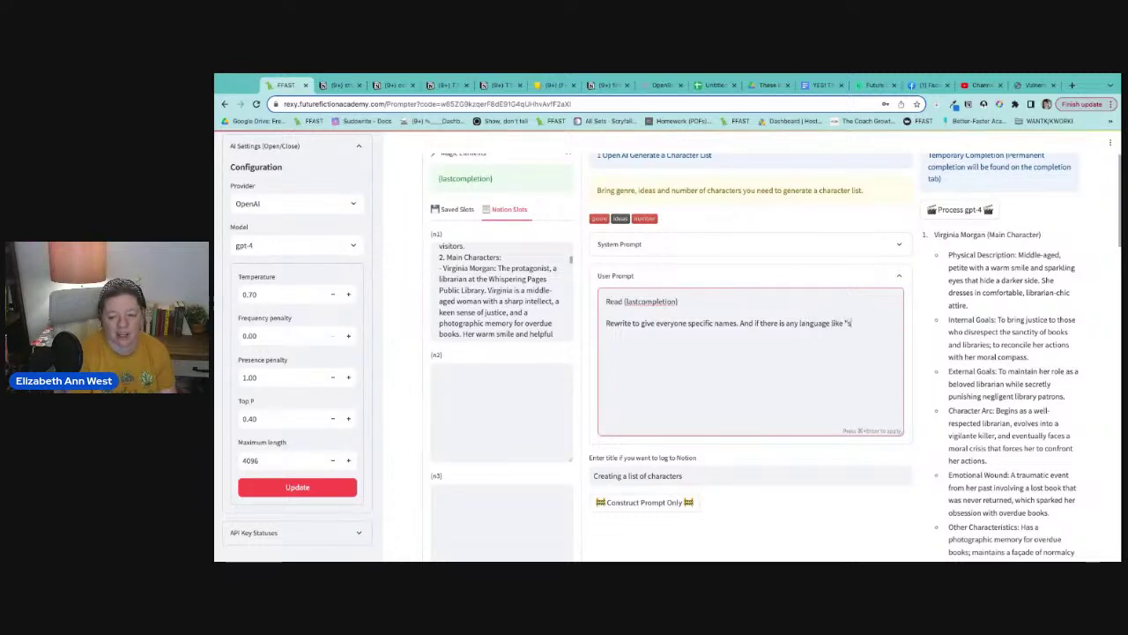
pyautogui.write('secret" or "')
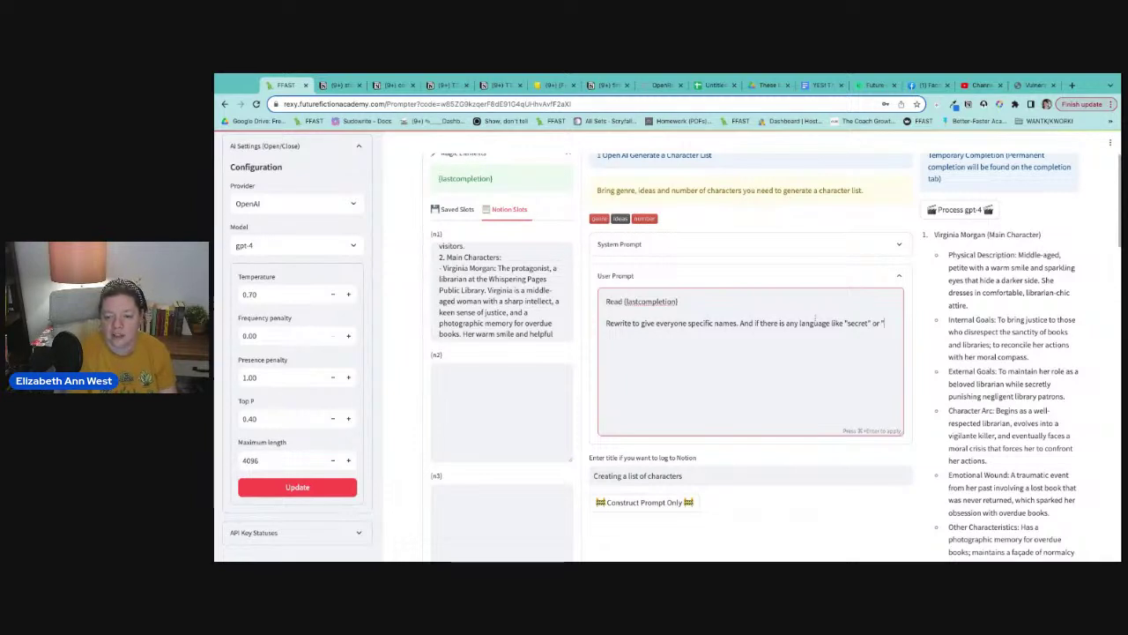
pyautogui.write('vague')
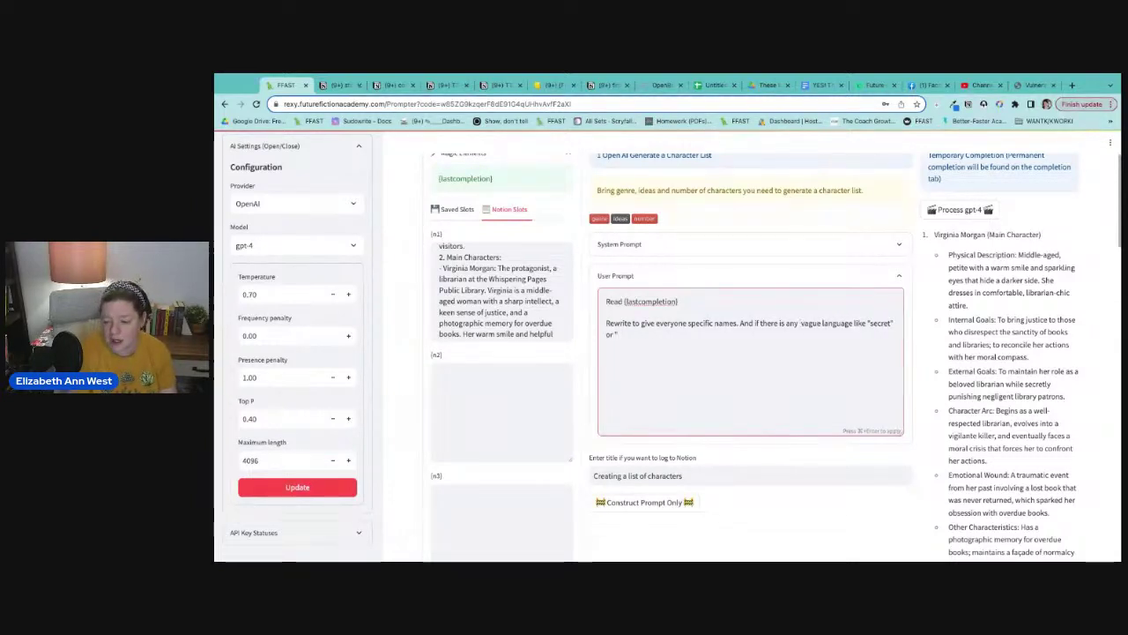
pyautogui.scroll(-3, 749, 352)
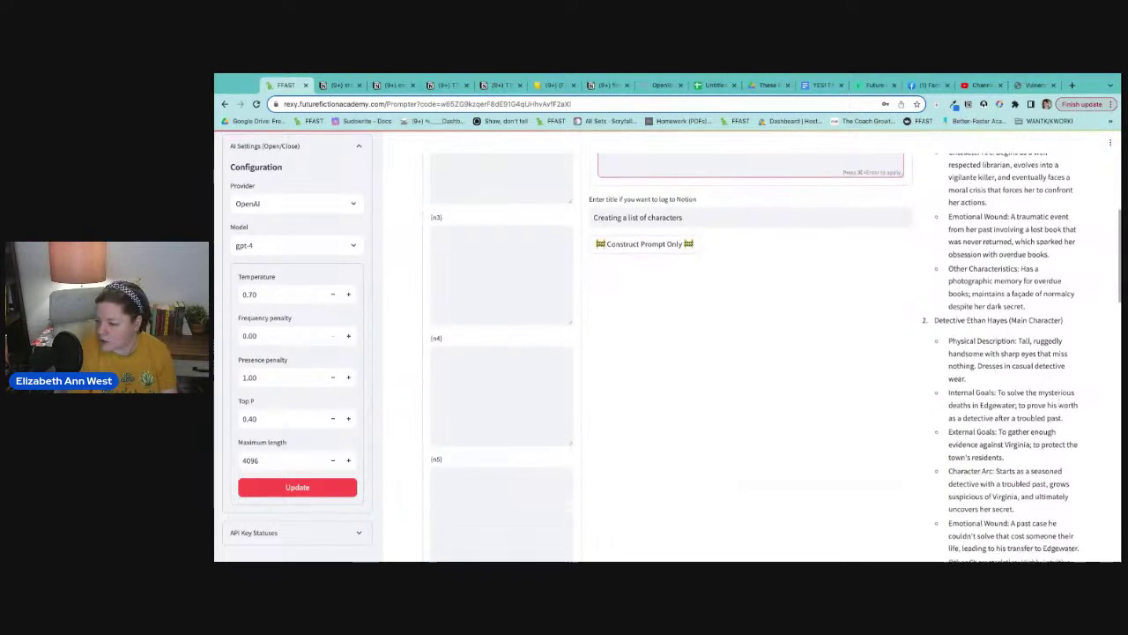
pyautogui.scroll(-2, 749, 352)
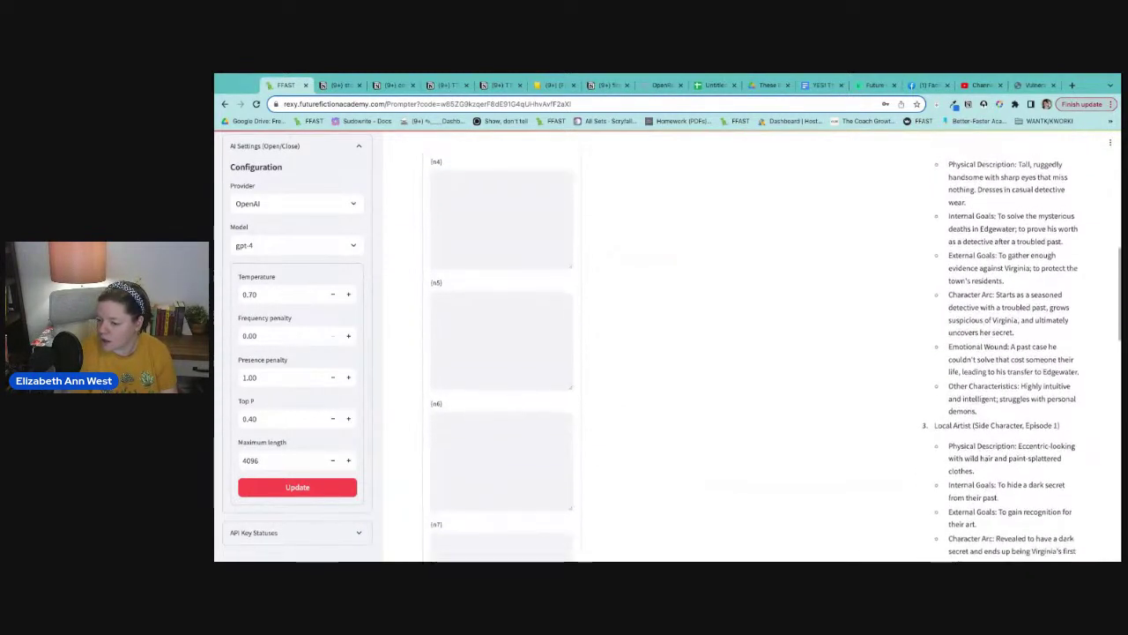
pyautogui.scroll(5, 843, 381)
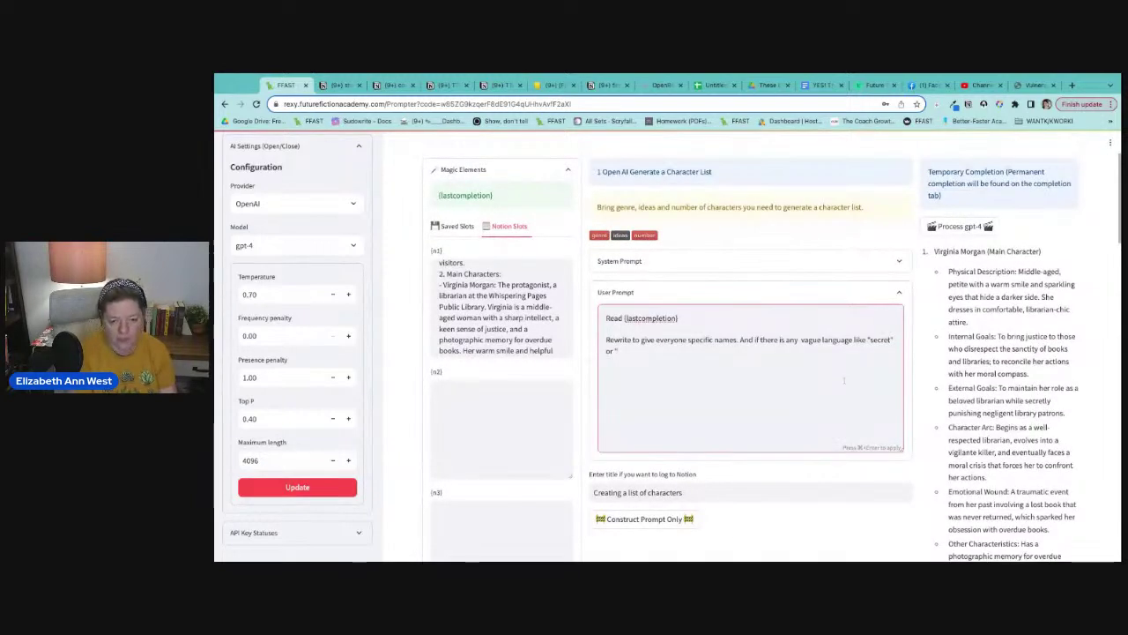
# - Finish the prompt with '"a past" please come up with a specific secret or past problem.' and process it with gpt-4
pyautogui.write('t" blease')
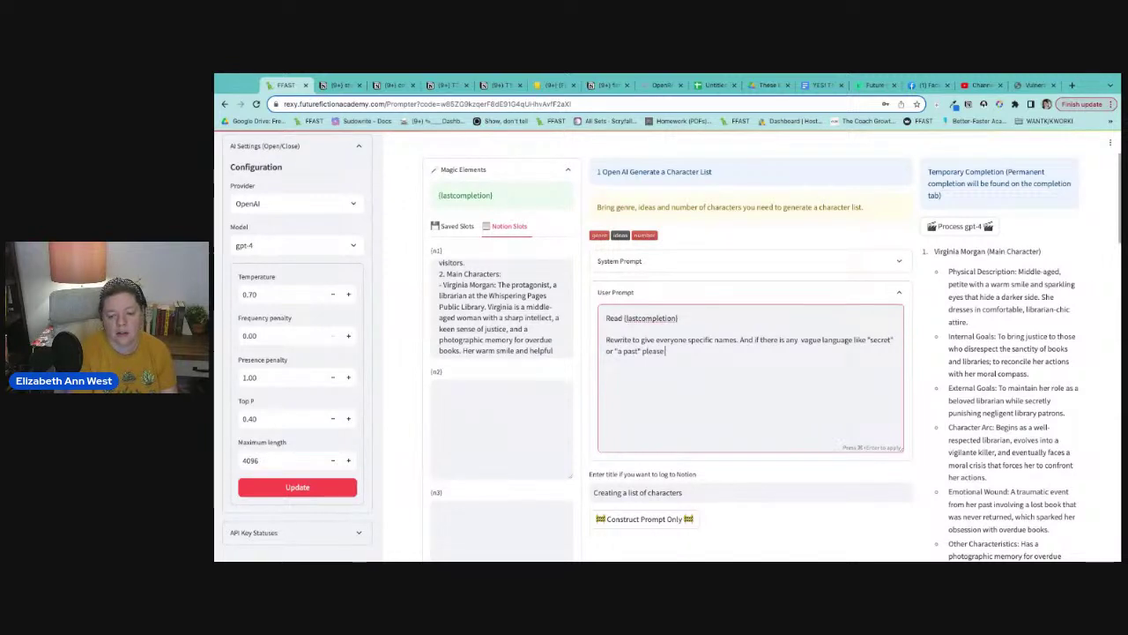
pyautogui.write(' come up with ')
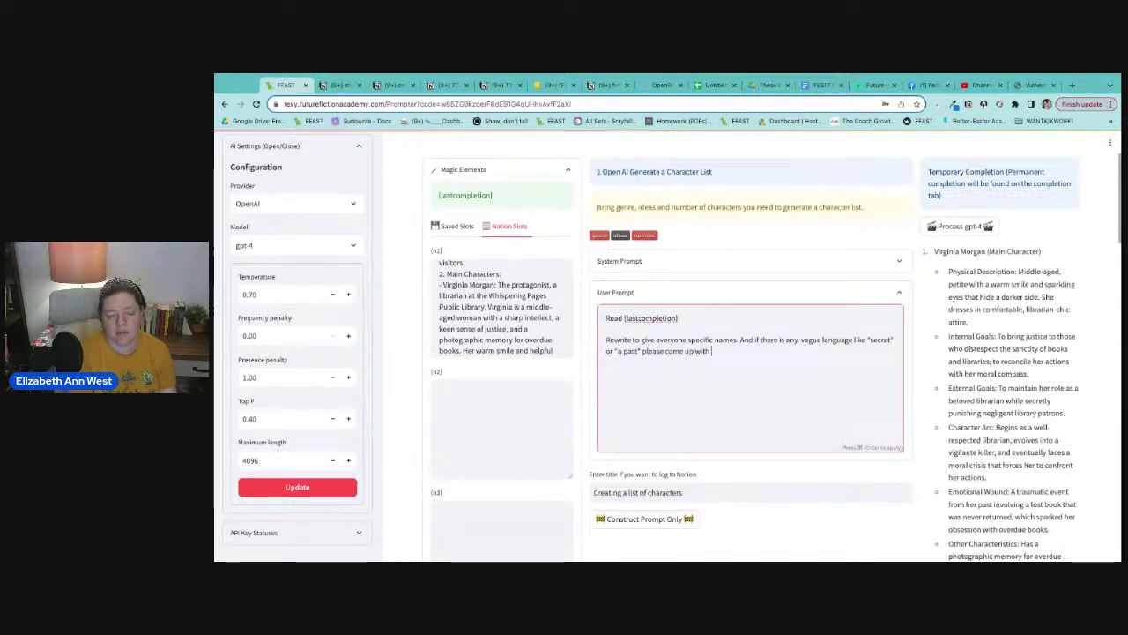
pyautogui.write('a specific sec')
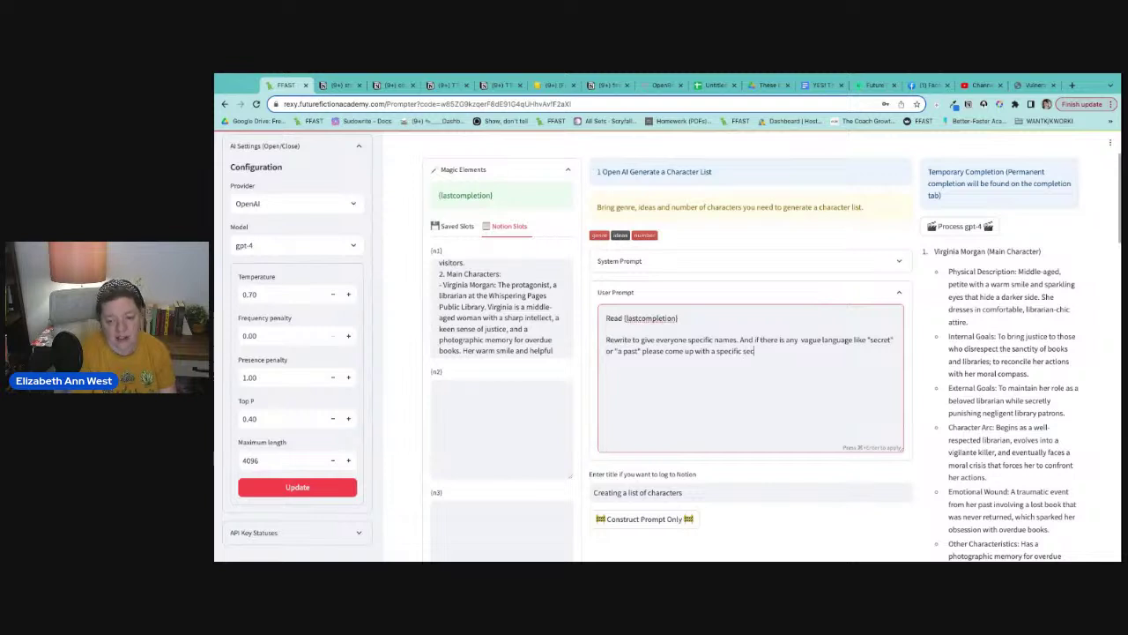
pyautogui.write('ret or past')
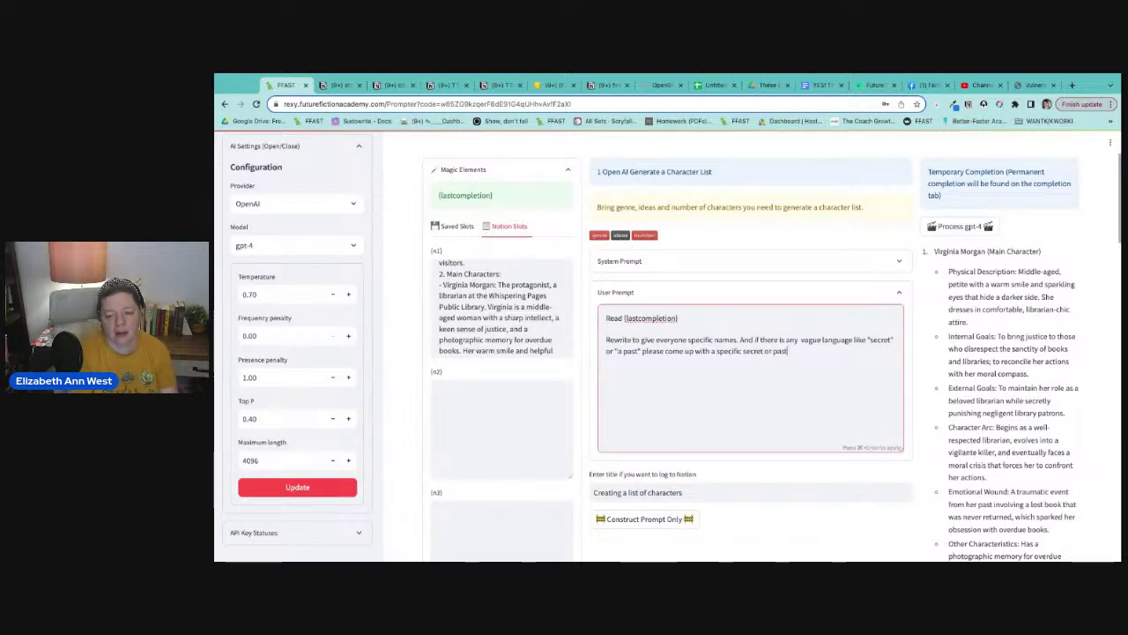
pyautogui.write(' problem.')
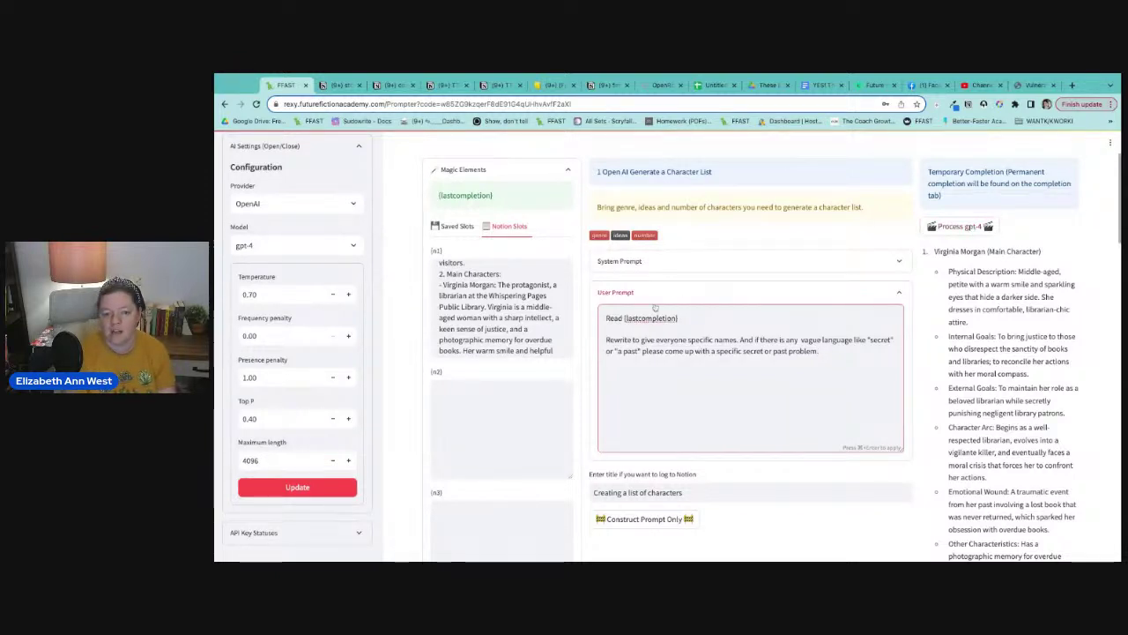
pyautogui.click(963, 231)
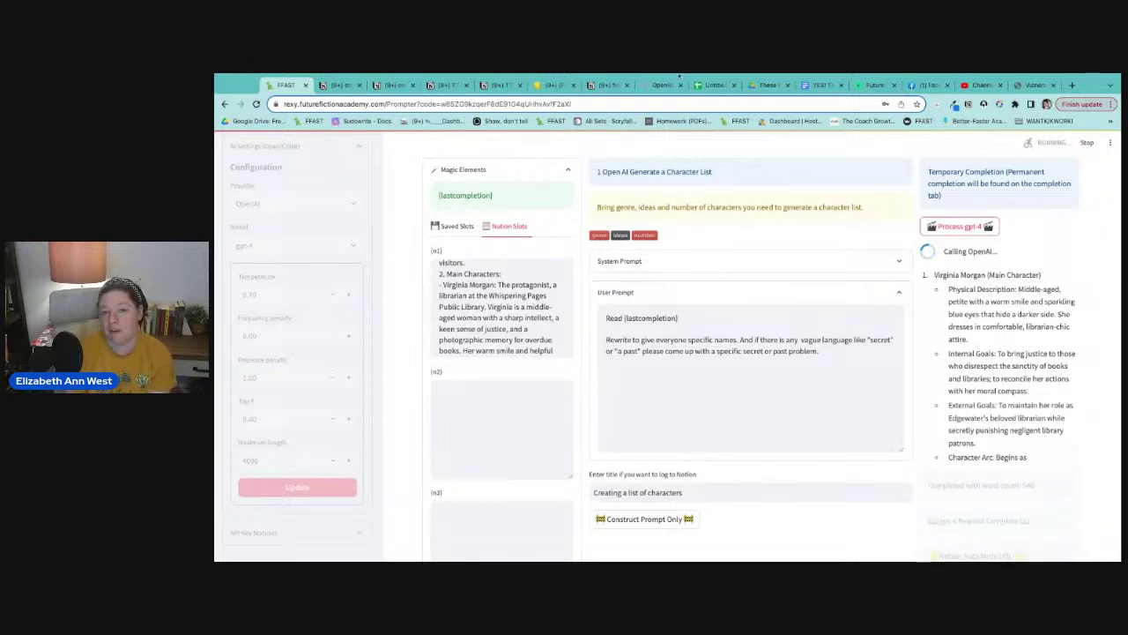
# - Switch to Notion and read the Killer Librarian completion stamped 17:41:59 under the Autowrite Write with Me 9/8/2023 page
pyautogui.click(335, 87)
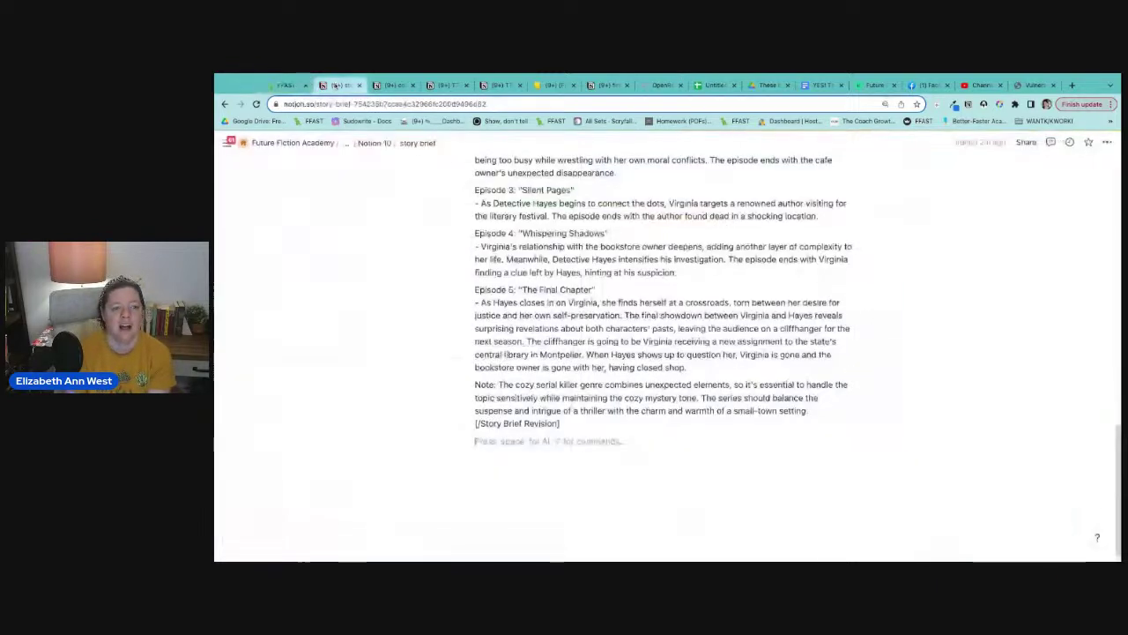
pyautogui.click(380, 145)
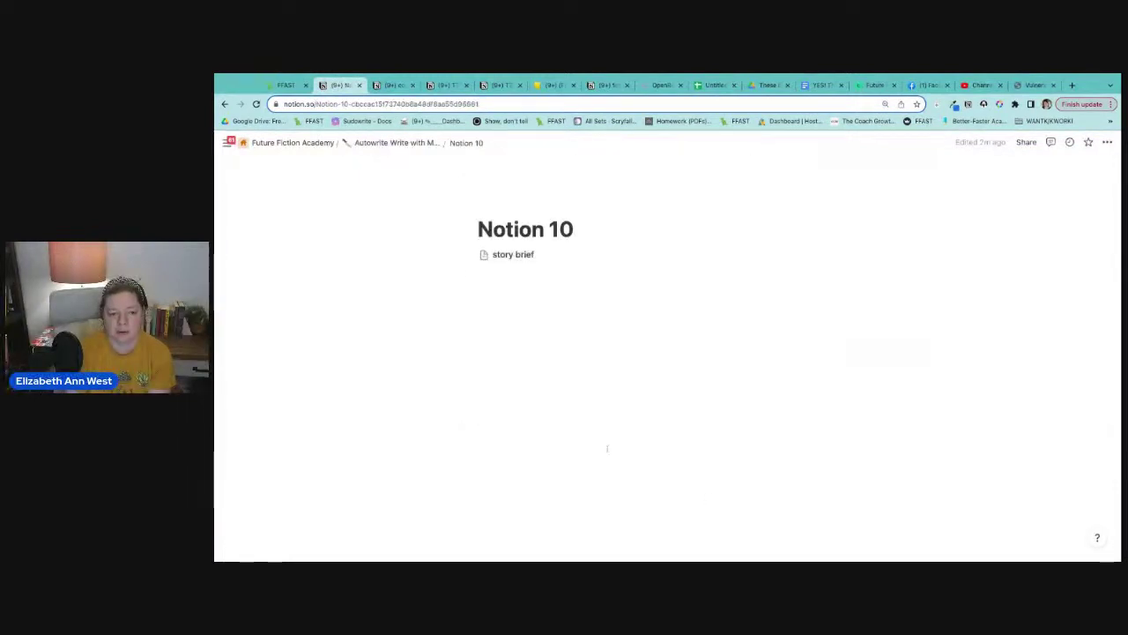
pyautogui.click(393, 143)
pyautogui.scroll(-1, 623, 385)
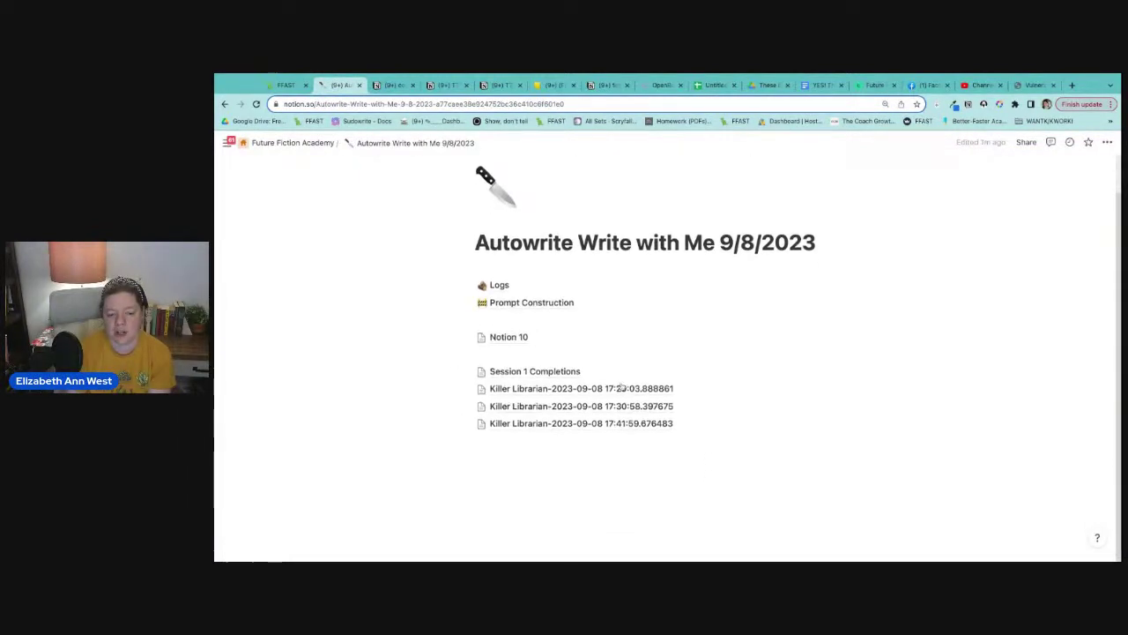
pyautogui.click(578, 424)
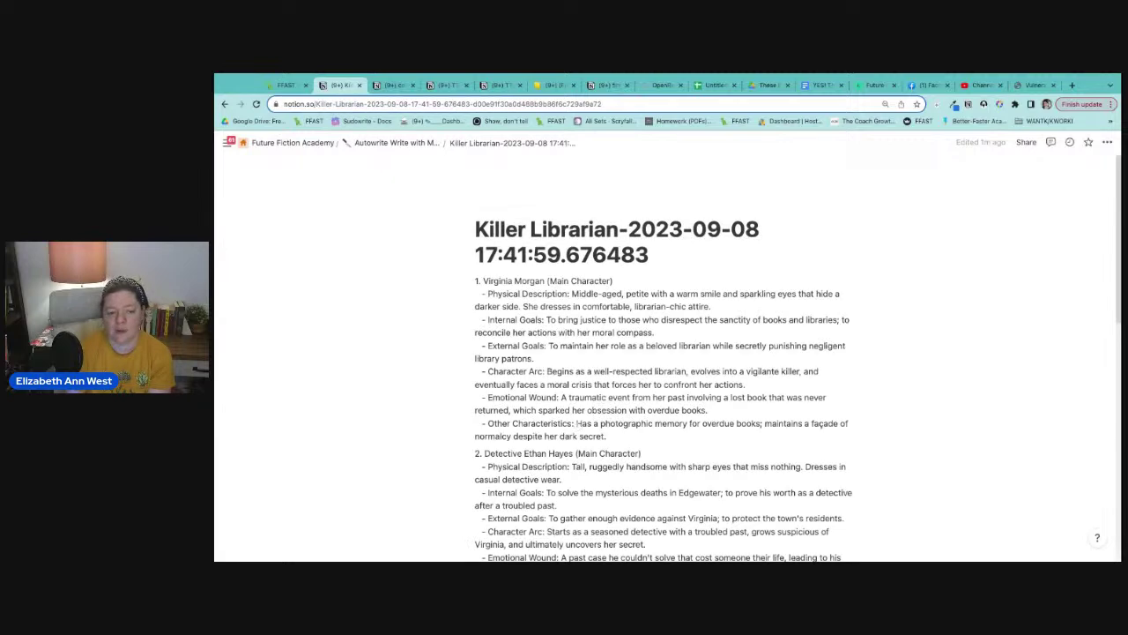
pyautogui.scroll(-3, 617, 353)
pyautogui.scroll(-2, 696, 384)
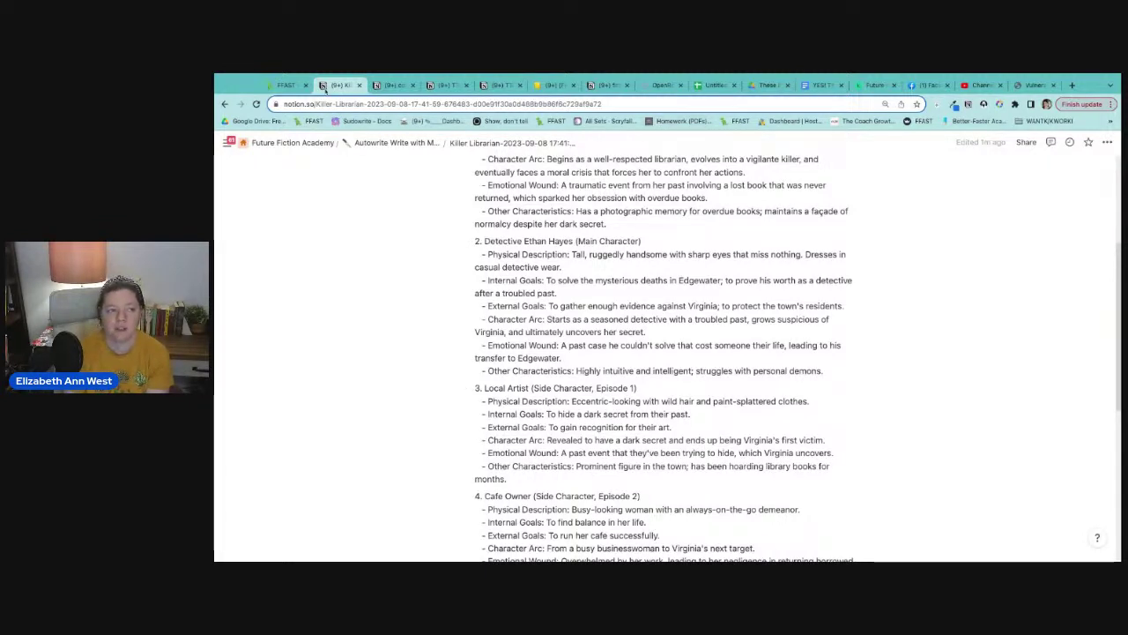
# - Return to the FFAST Prompter and examine the rewritten character list for specific names, secrets and past problems
pyautogui.click(288, 85)
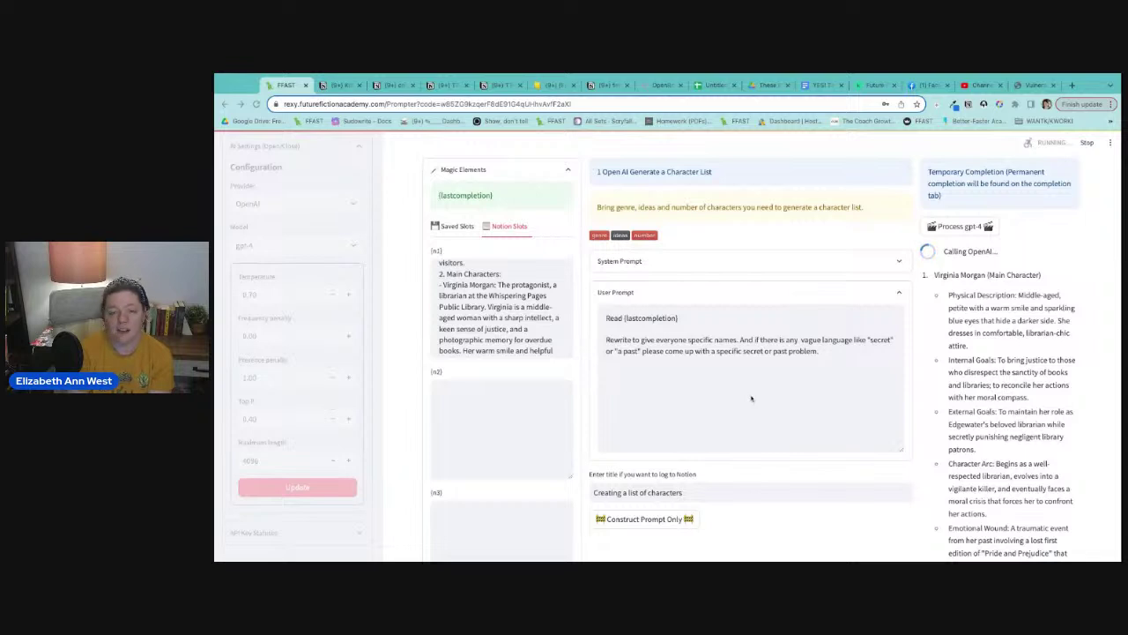
pyautogui.scroll(-1, 751, 398)
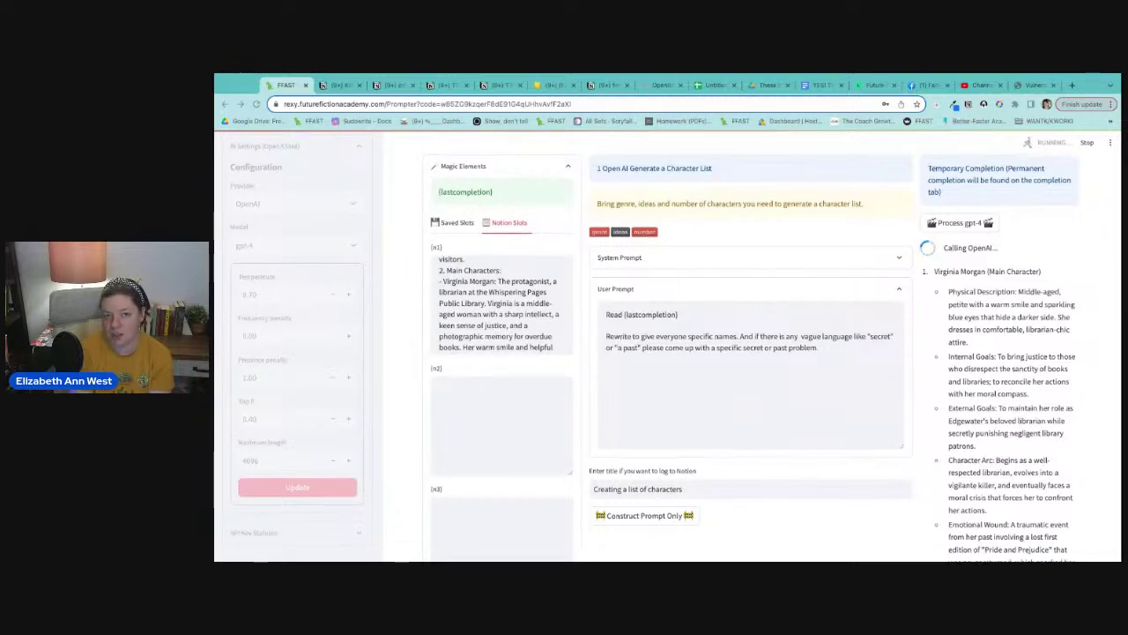
pyautogui.scroll(-2, 752, 398)
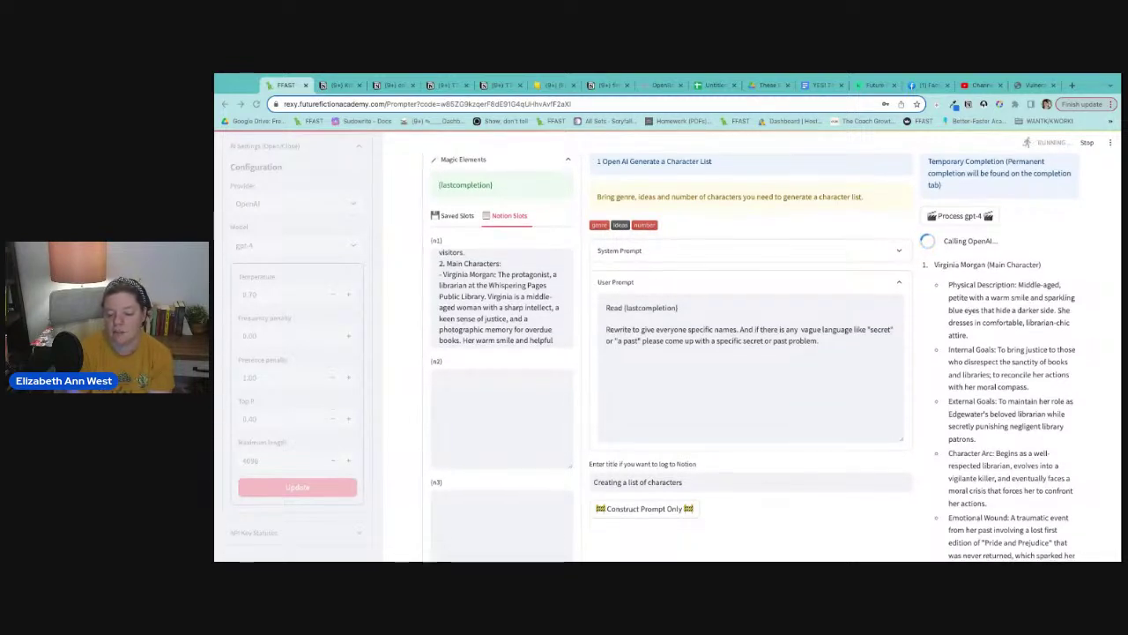
pyautogui.scroll(-10, 925, 379)
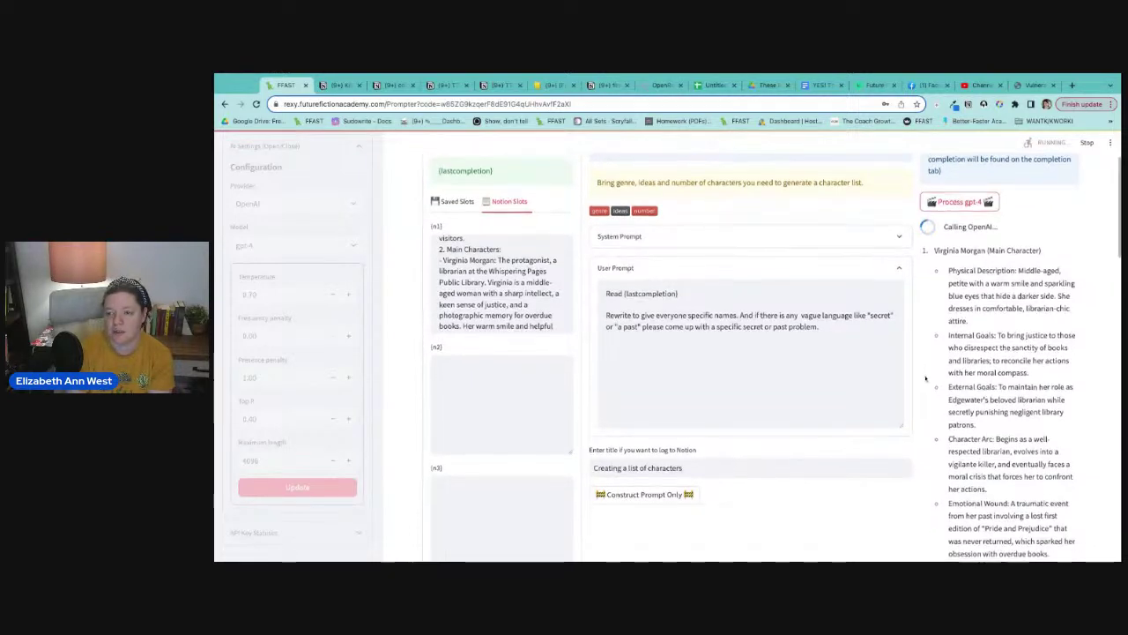
pyautogui.scroll(7, 926, 379)
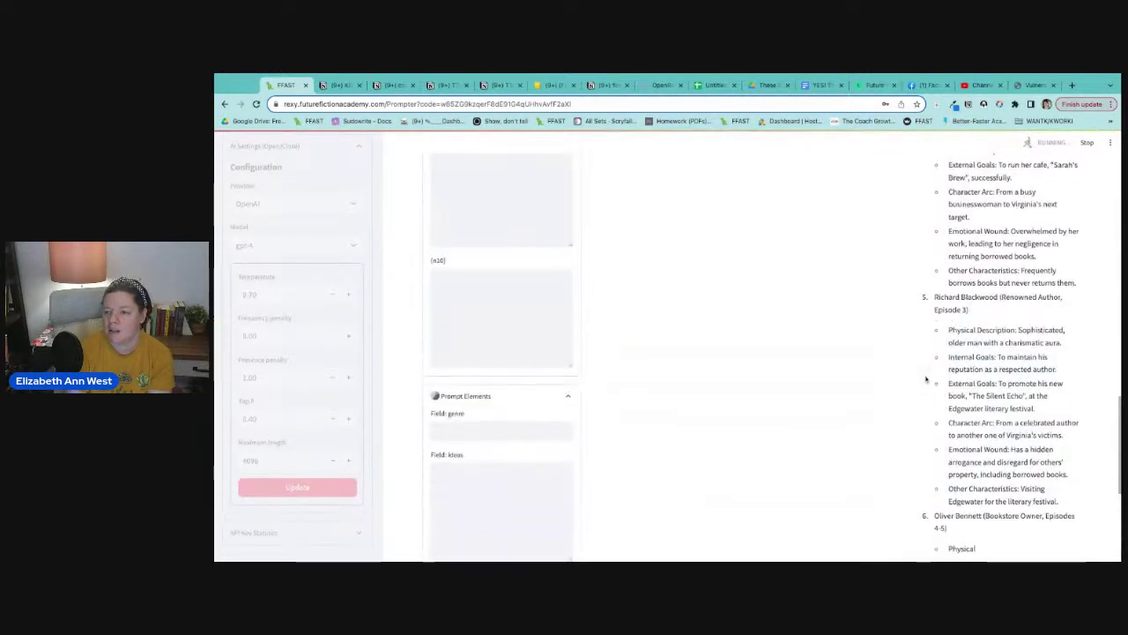
pyautogui.scroll(2, 925, 378)
pyautogui.scroll(3, 955, 270)
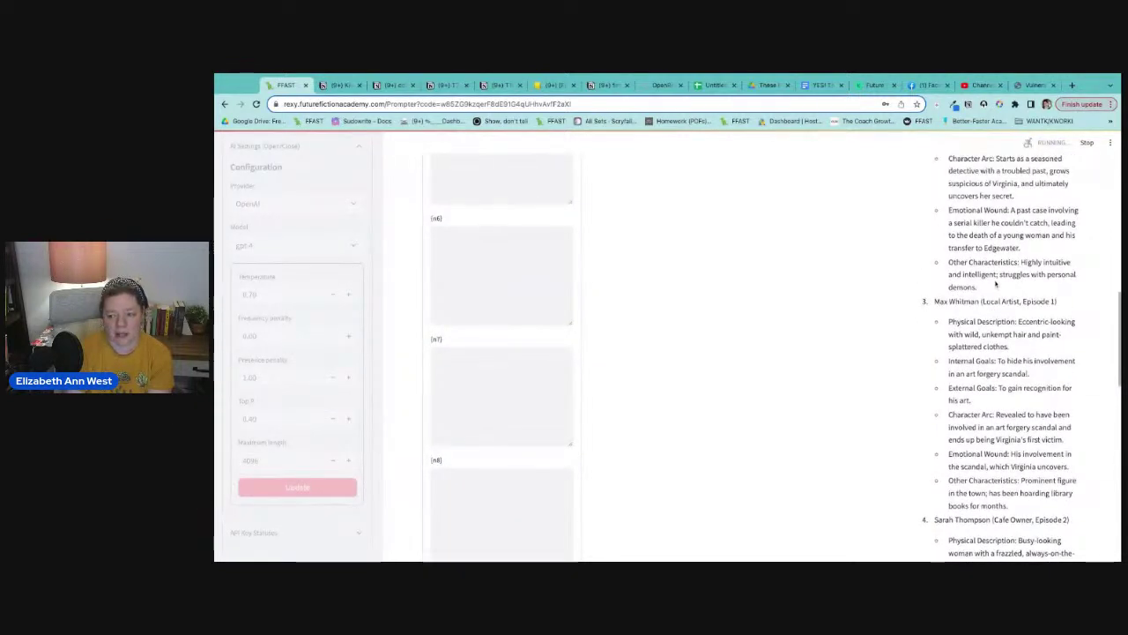
pyautogui.scroll(-2, 1014, 335)
pyautogui.scroll(-1, 1023, 366)
pyautogui.scroll(-1, 1041, 378)
pyautogui.scroll(-1, 1014, 352)
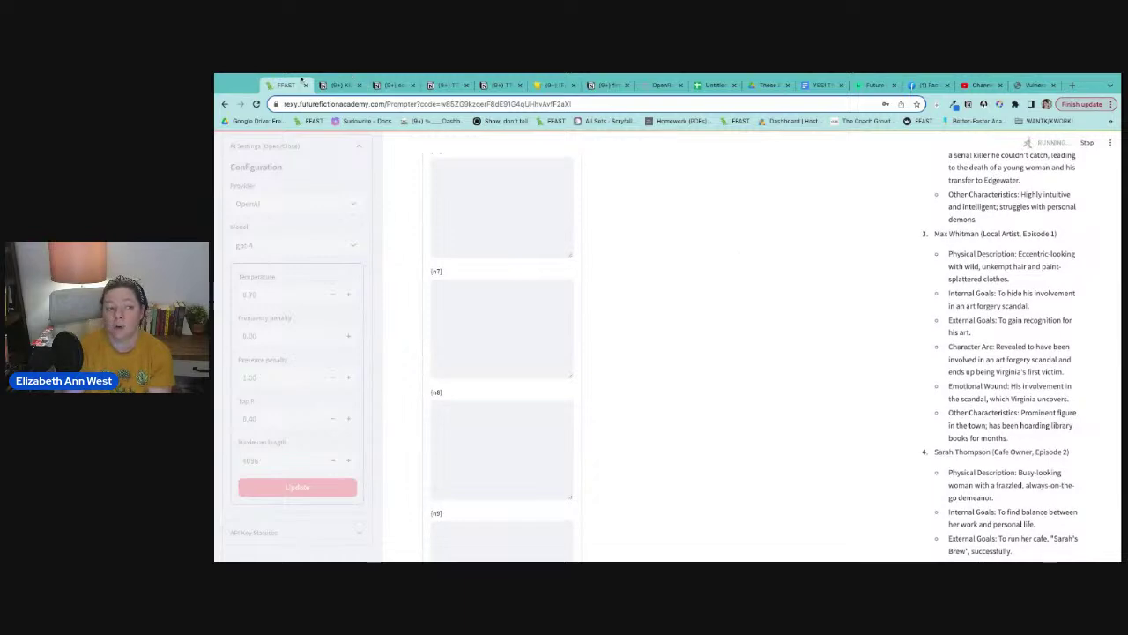
# - Switch to Notion and highlight the Local Artist's Character Arc line in the earlier Killer Librarian completion
pyautogui.click(339, 84)
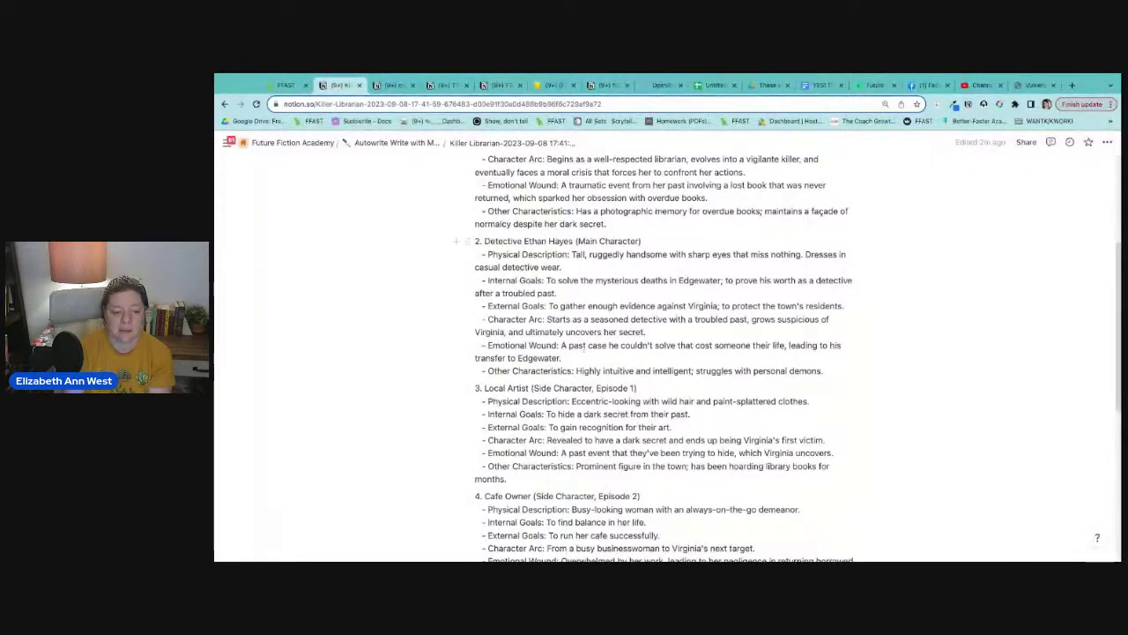
pyautogui.scroll(-2, 458, 328)
pyautogui.moveTo(487, 379); pyautogui.dragTo(826, 379)
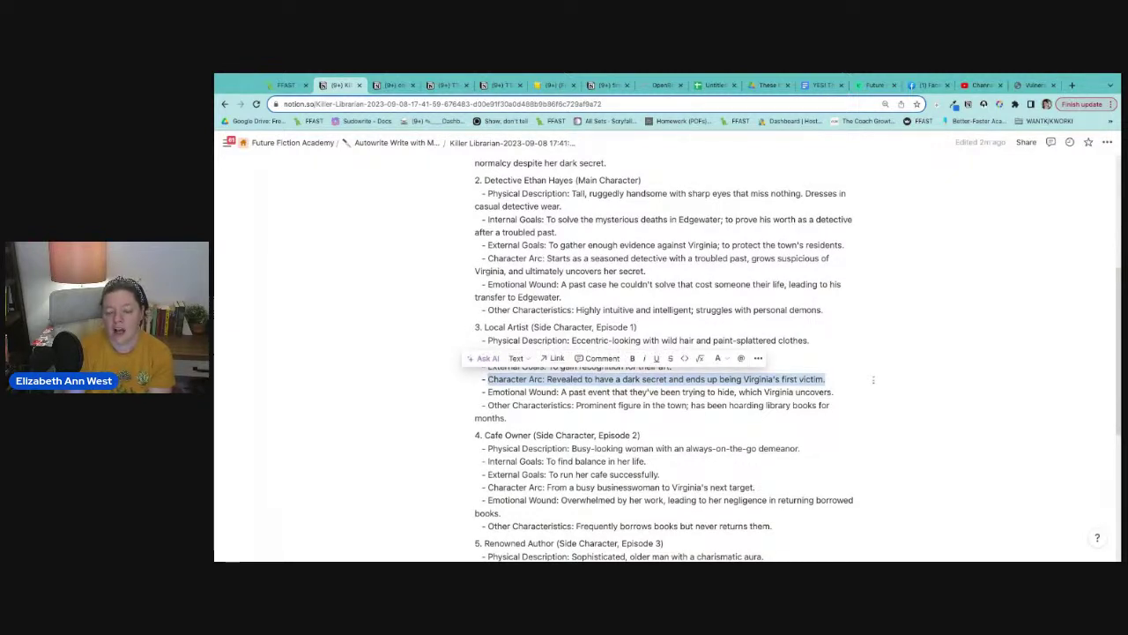
# - Return to the FFAST Prompter and read the rewritten entries from the Local Artist through the Renowned Author
pyautogui.click(283, 86)
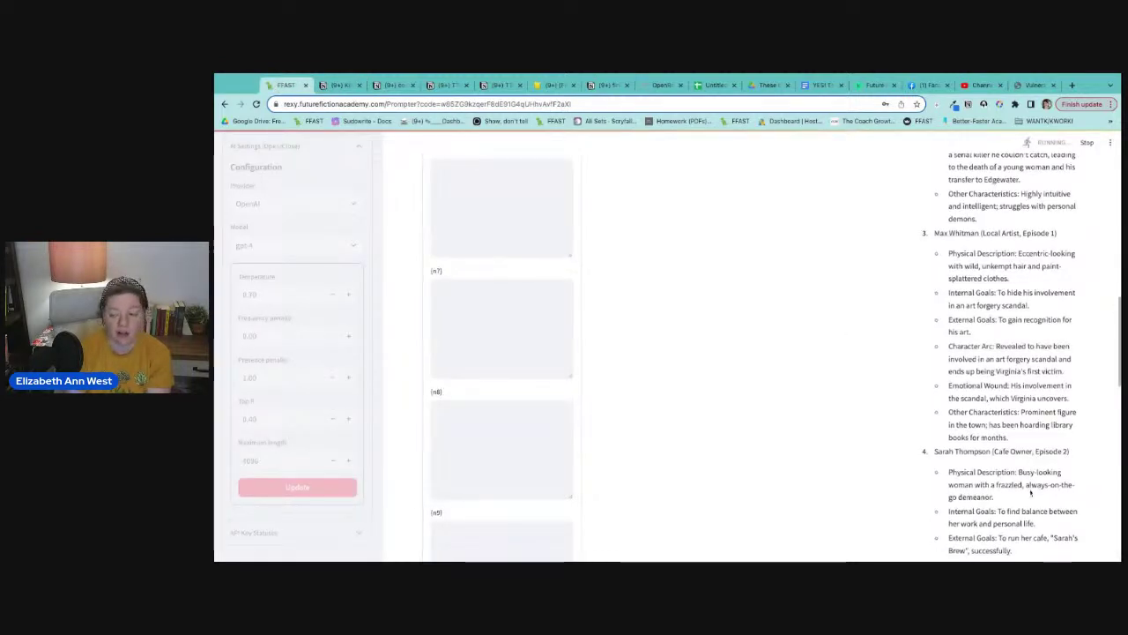
pyautogui.scroll(-2, 1027, 490)
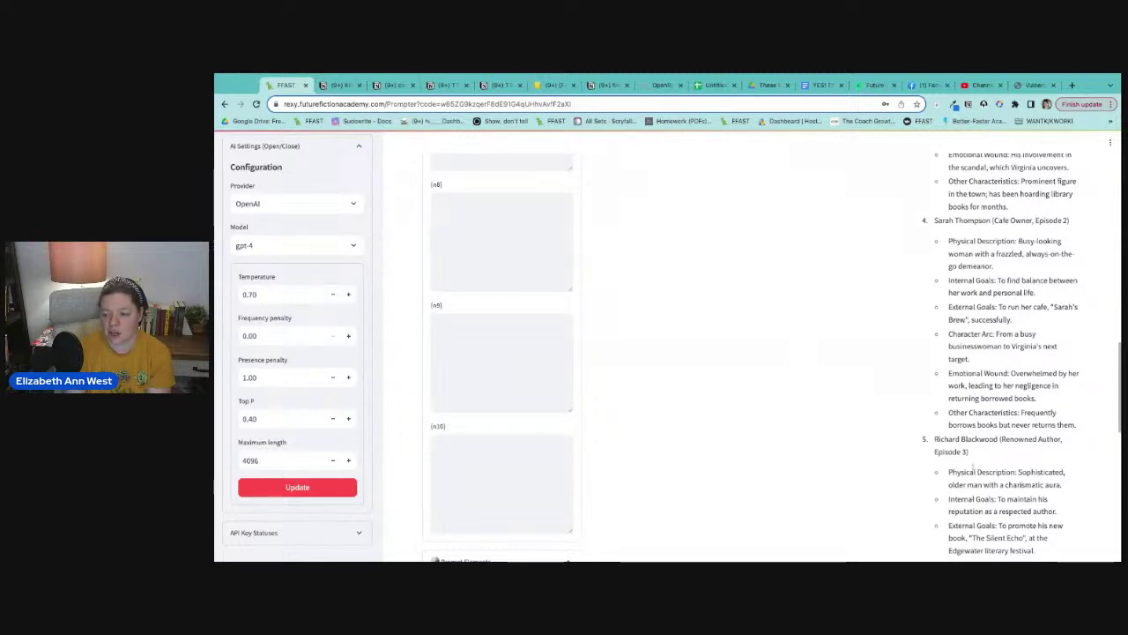
pyautogui.scroll(-1, 993, 449)
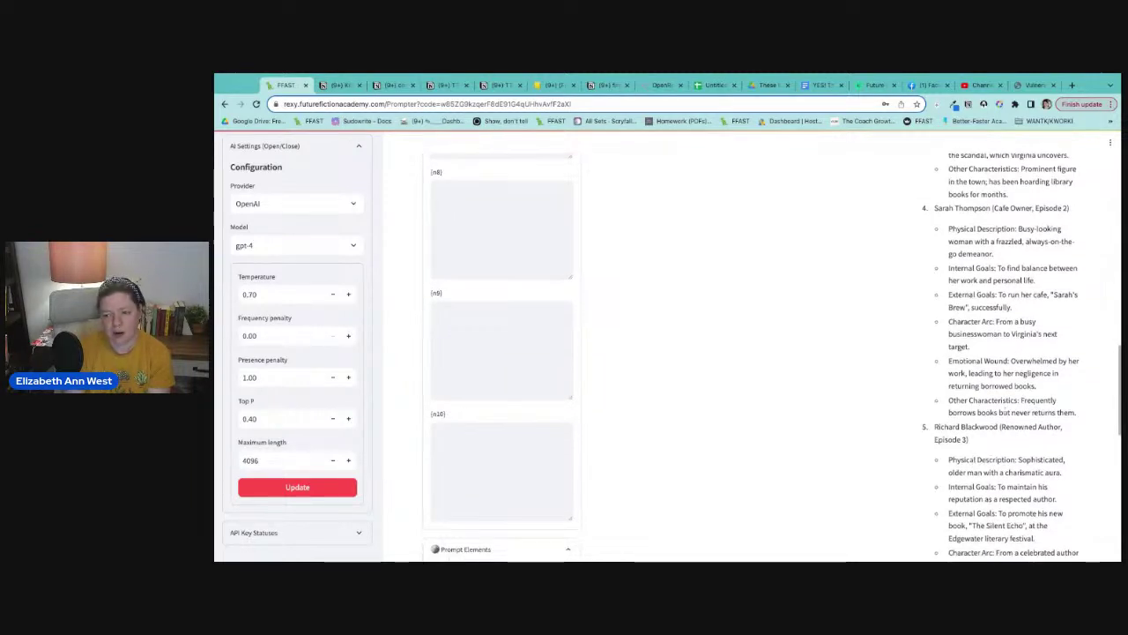
pyautogui.scroll(-2, 1014, 250)
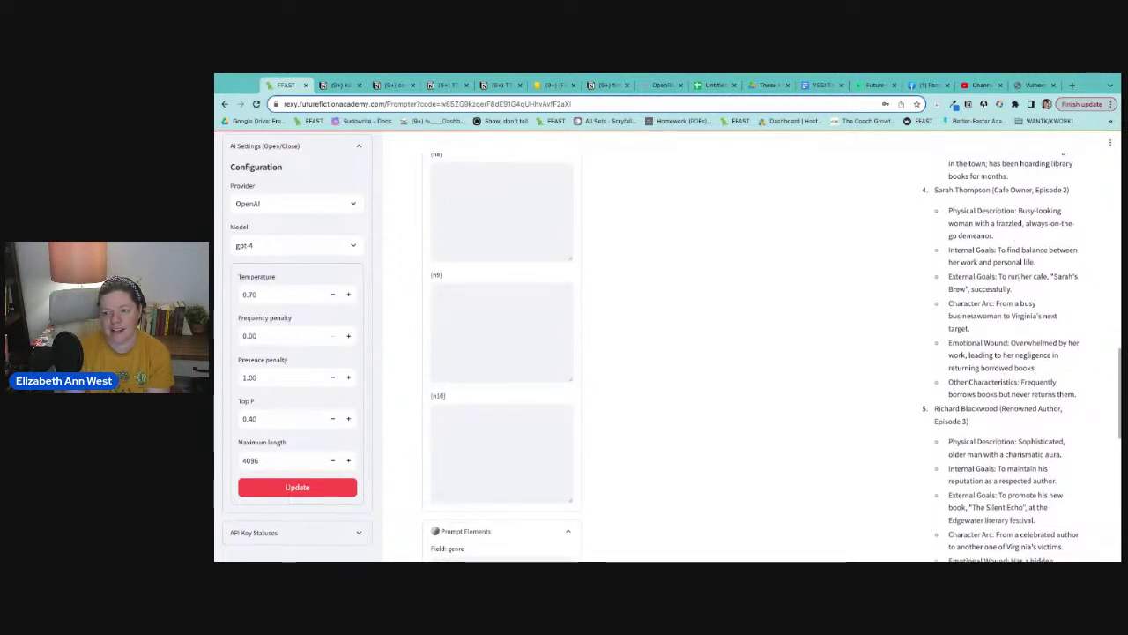
pyautogui.scroll(-5, 1012, 275)
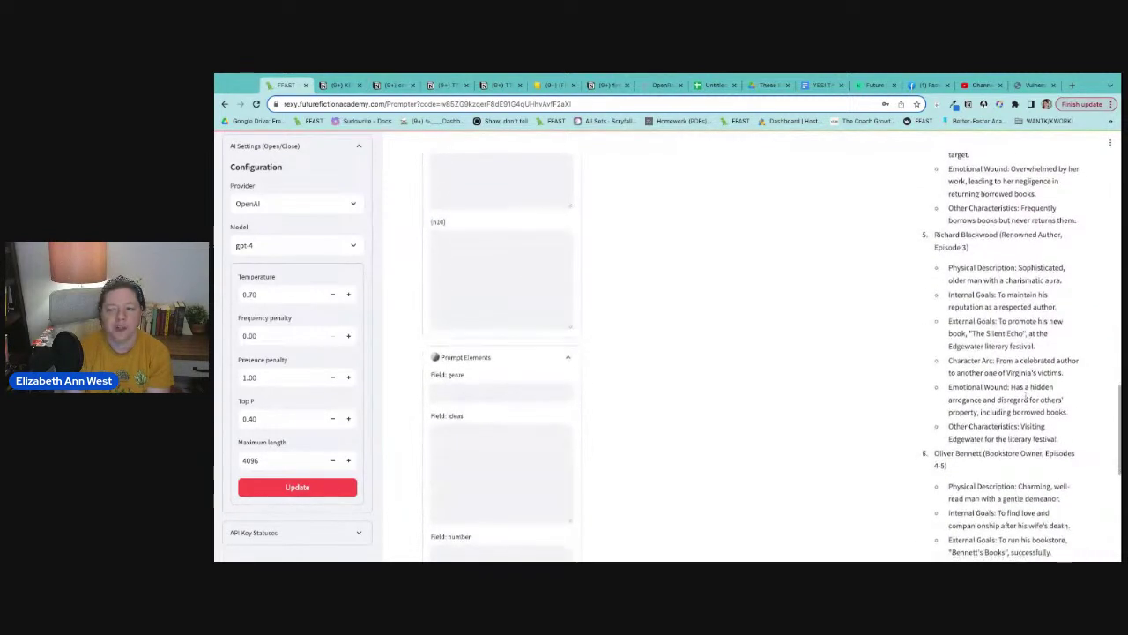
pyautogui.scroll(-3, 1025, 398)
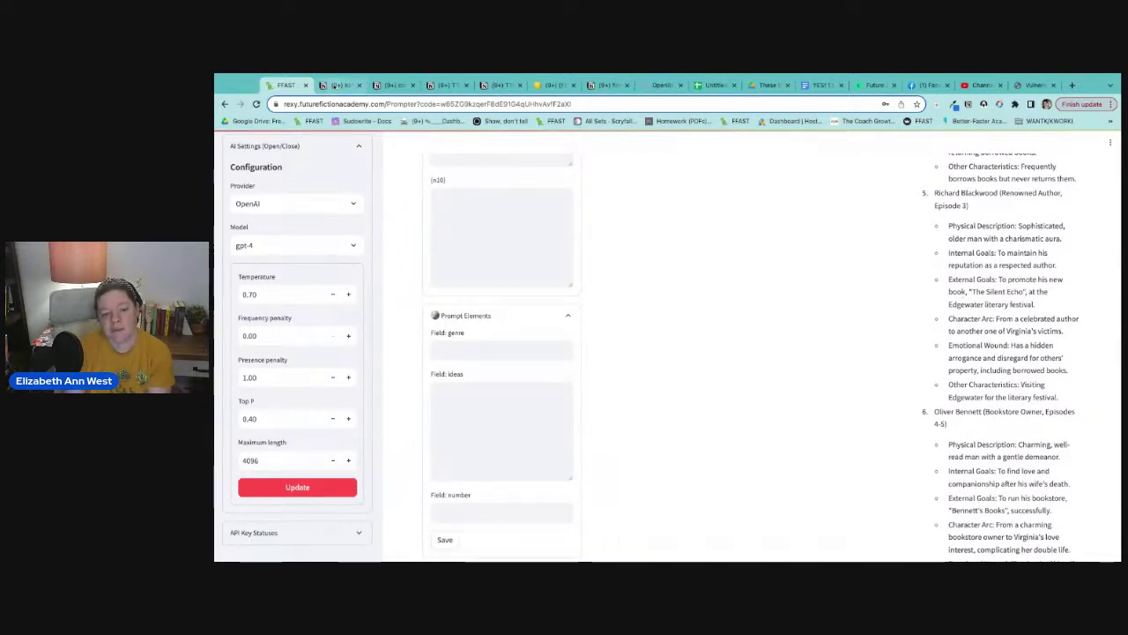
# - Switch to Notion and highlight the Renowned Author's External Goals line in the earlier completion for comparison
pyautogui.click(337, 86)
pyautogui.scroll(-4, 473, 414)
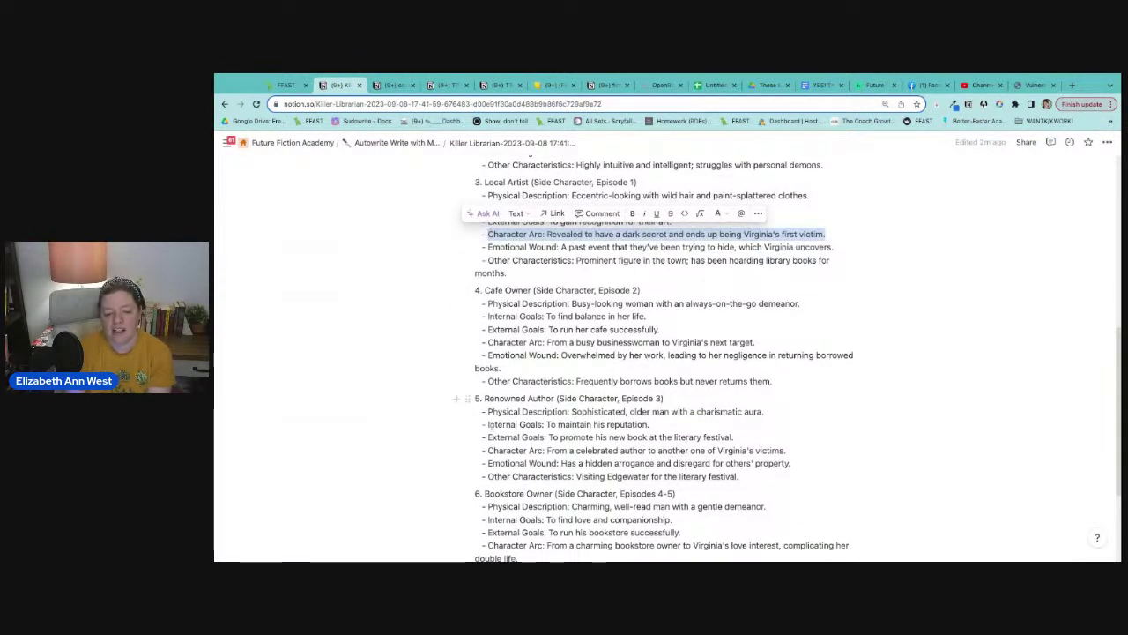
pyautogui.moveTo(487, 437); pyautogui.dragTo(733, 437)
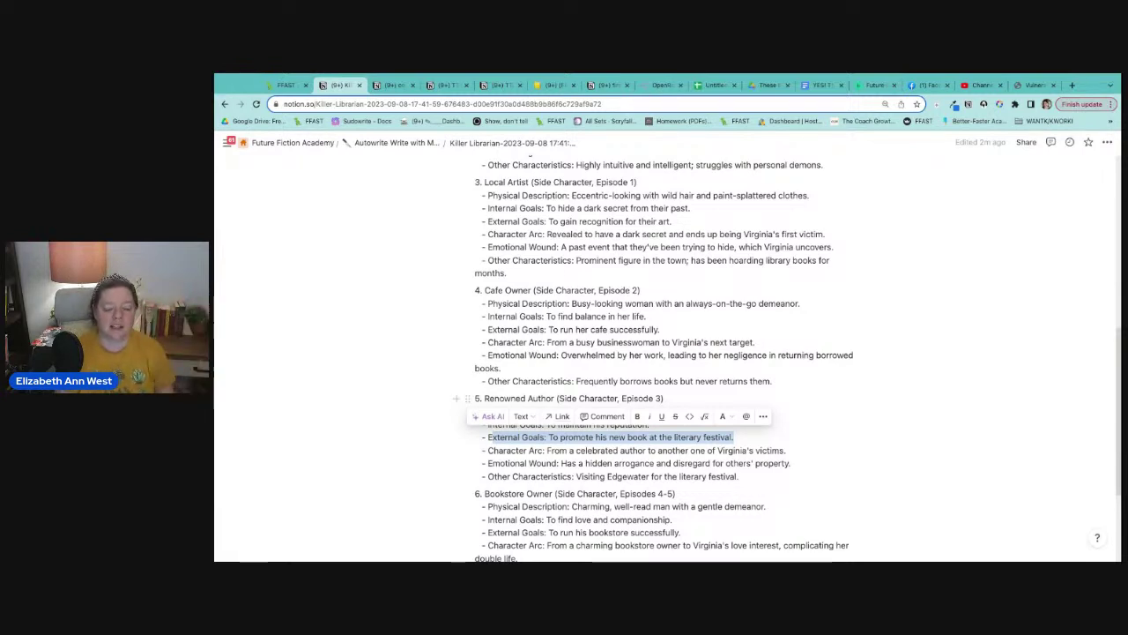
pyautogui.click(500, 438)
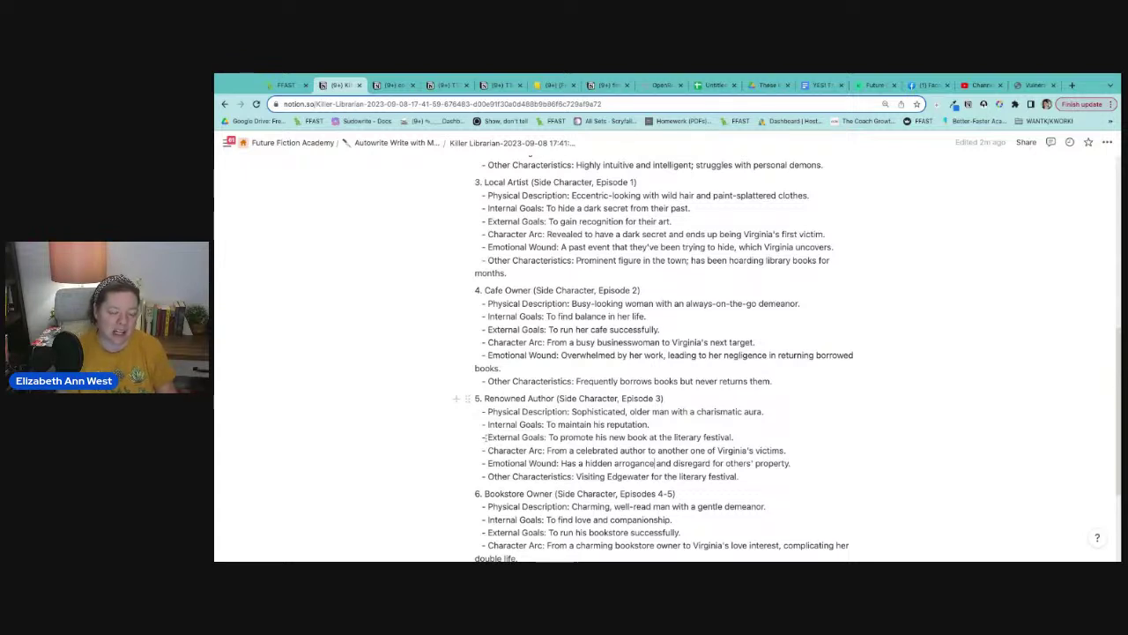
pyautogui.moveTo(487, 436); pyautogui.dragTo(733, 438)
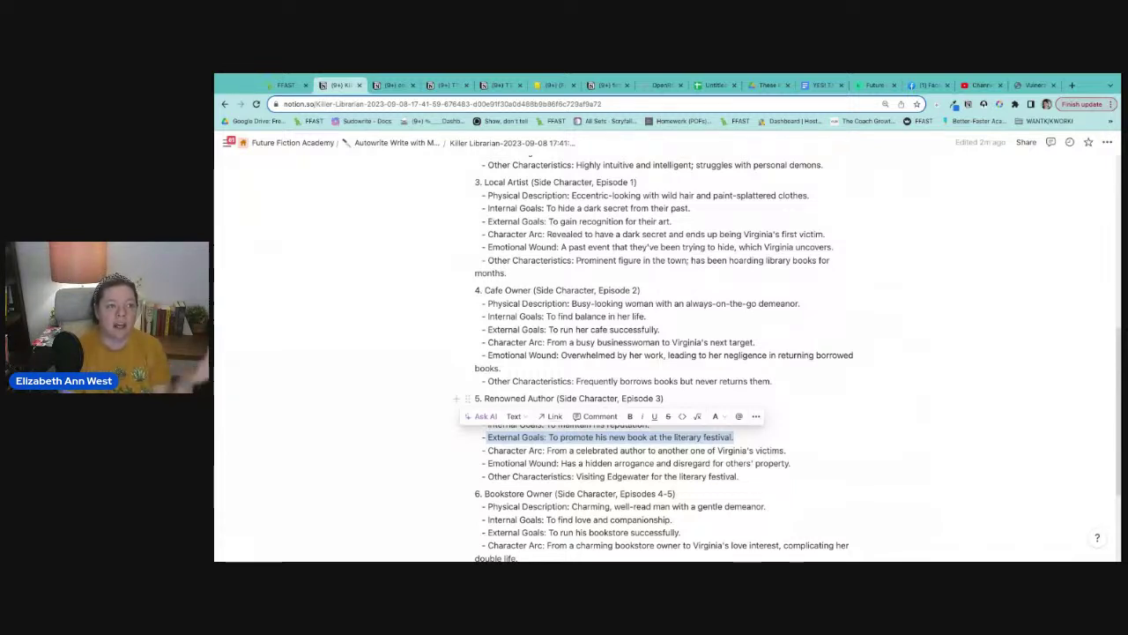
# - Return to the FFAST Prompter and examine the rewritten Renowned Author and Bookstore Owner entries through the end of the output
pyautogui.click(286, 86)
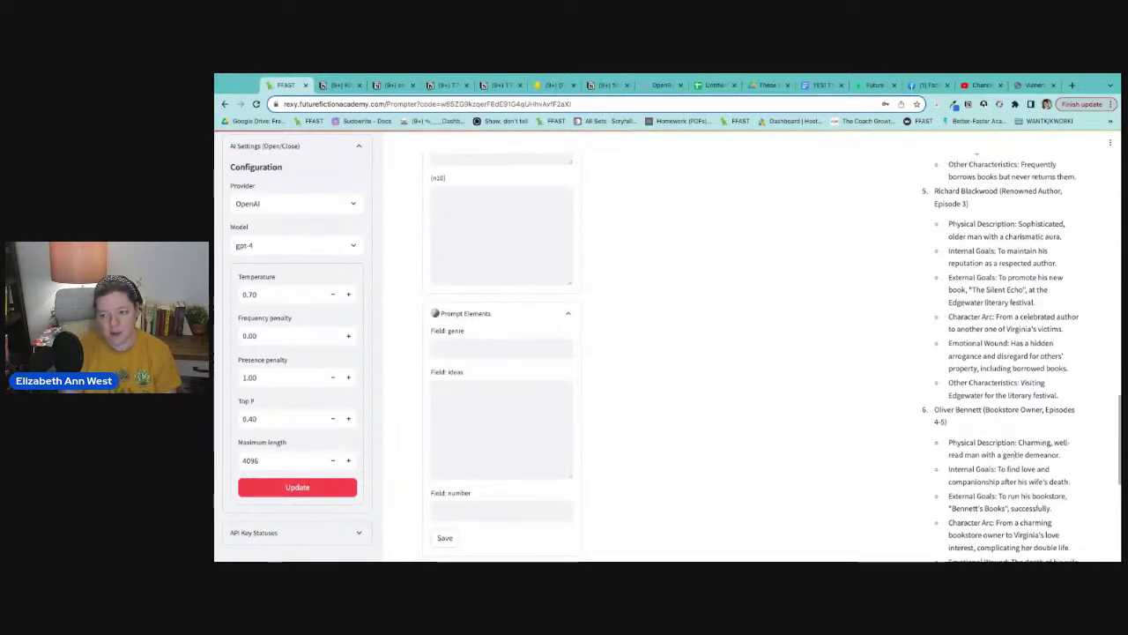
pyautogui.scroll(-1, 1068, 374)
pyautogui.scroll(-2, 1010, 307)
pyautogui.scroll(3, 1009, 306)
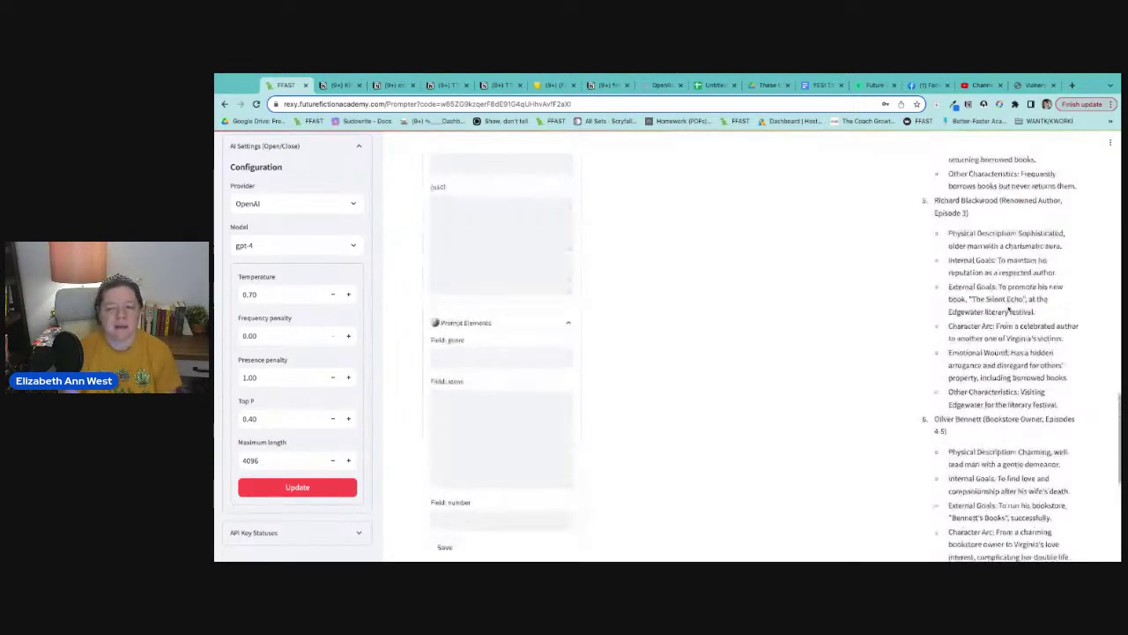
pyautogui.scroll(1, 1009, 308)
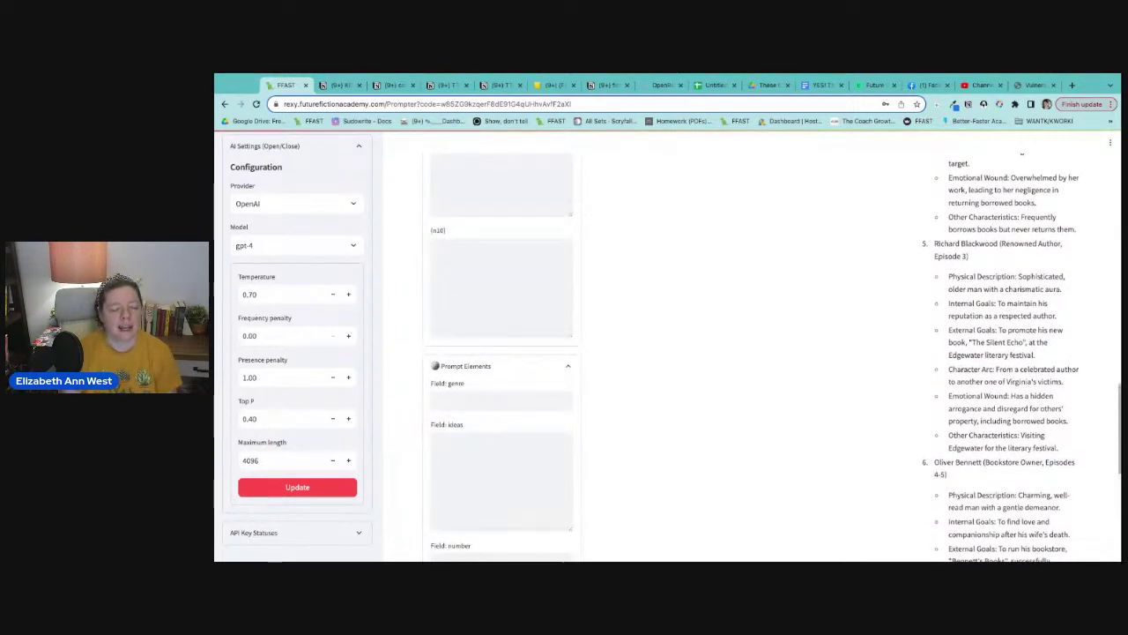
pyautogui.scroll(-2, 1009, 308)
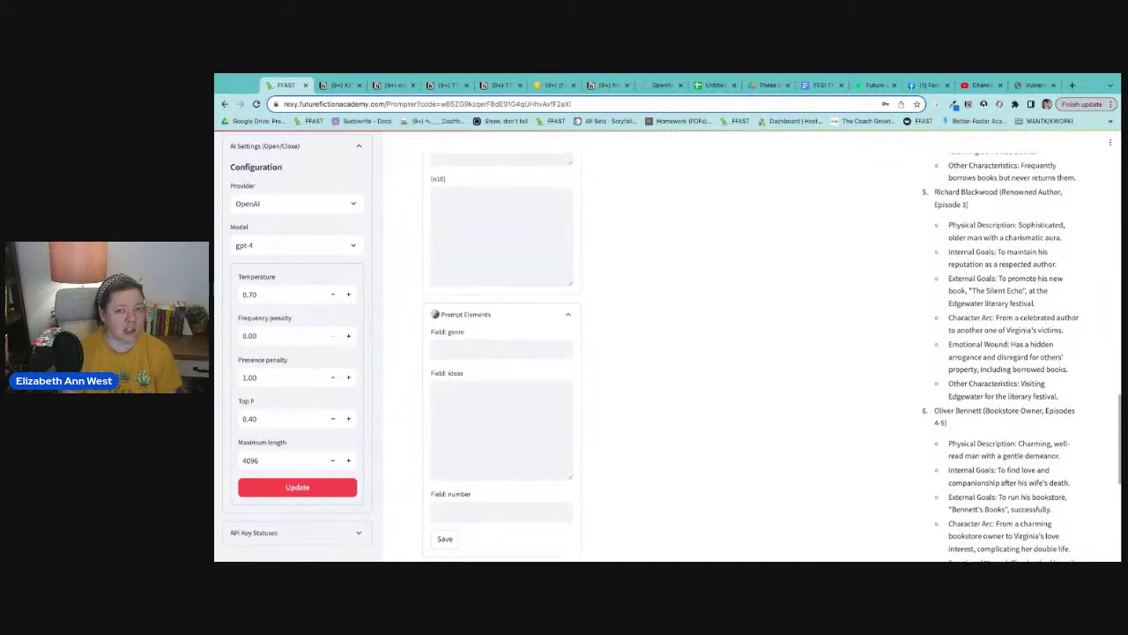
pyautogui.scroll(-2, 980, 470)
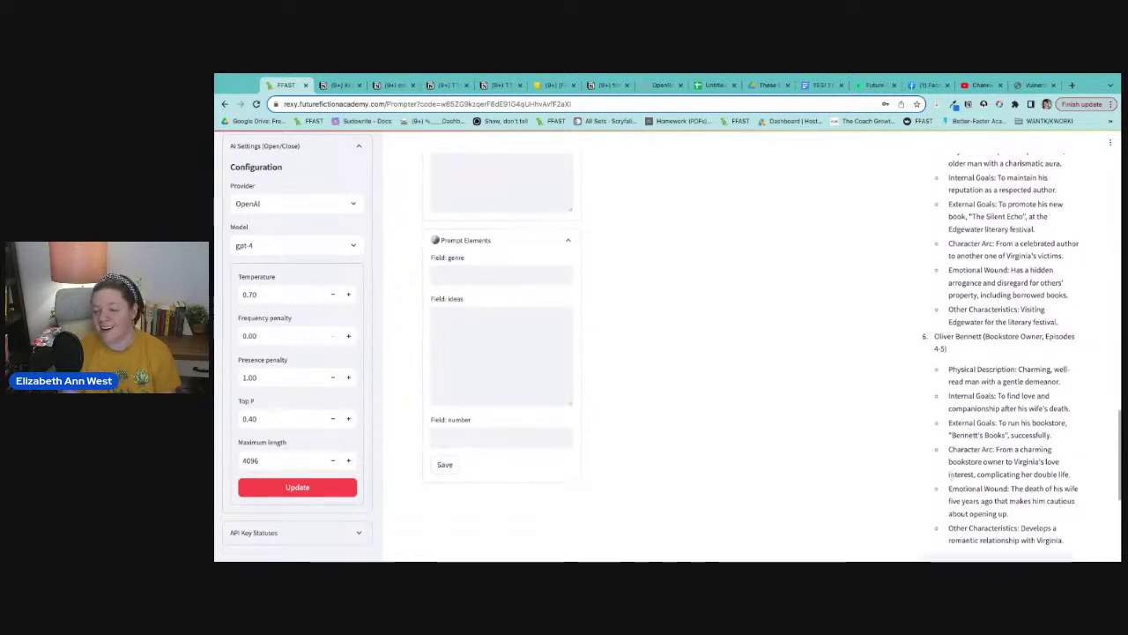
pyautogui.scroll(-3, 983, 470)
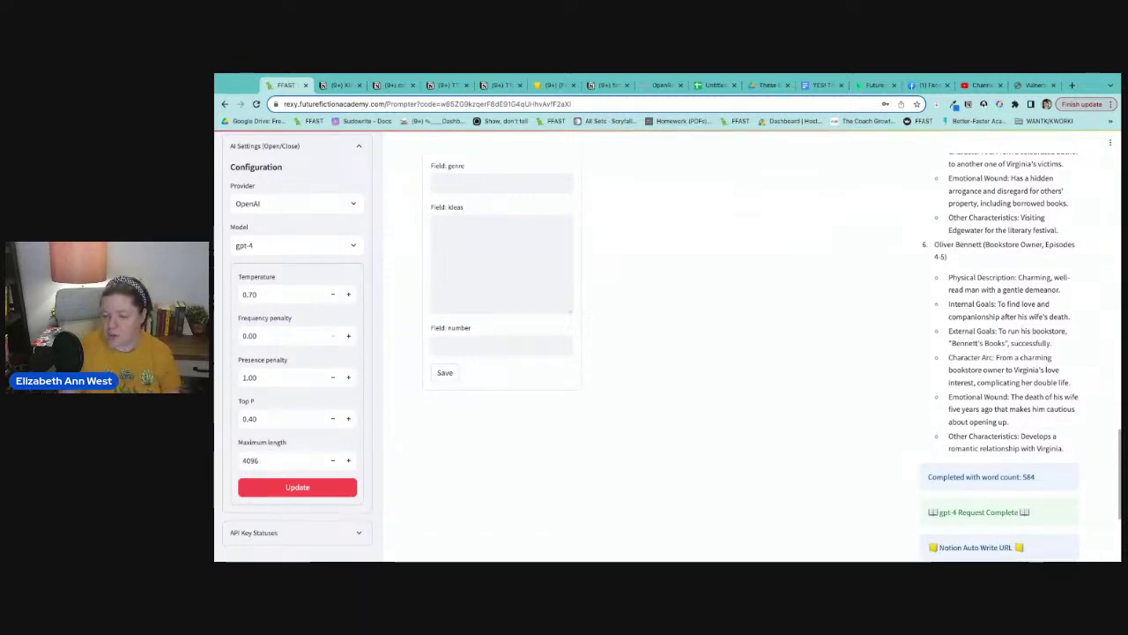
# - Save the finished completion to Notion with the title "Character list" and the save type Record Completion
pyautogui.scroll(15, 1019, 280)
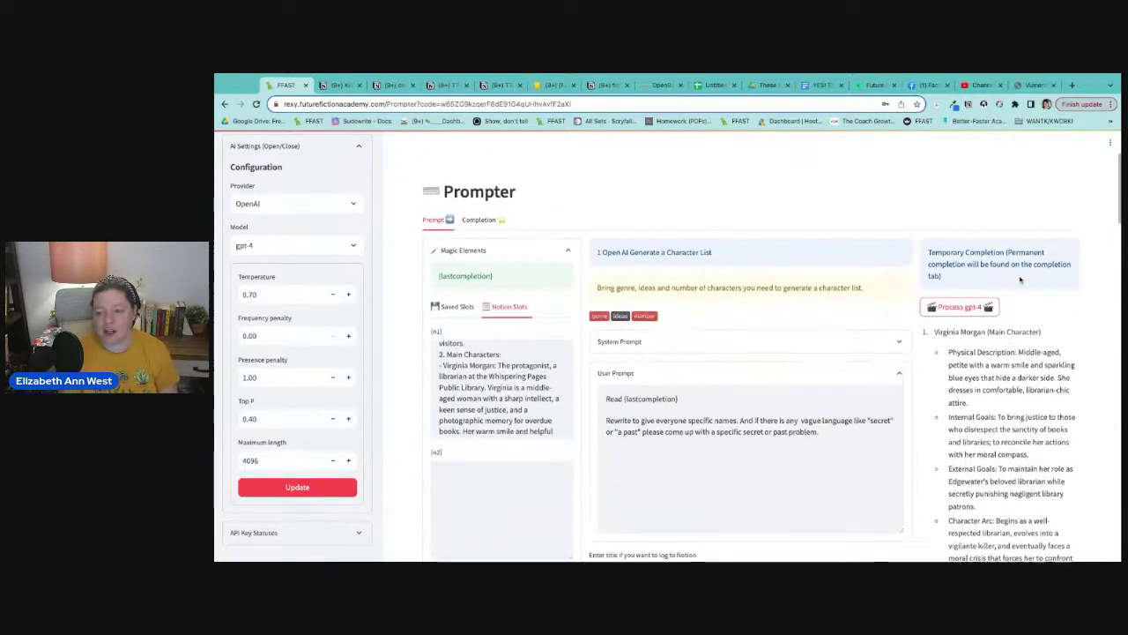
pyautogui.click(480, 231)
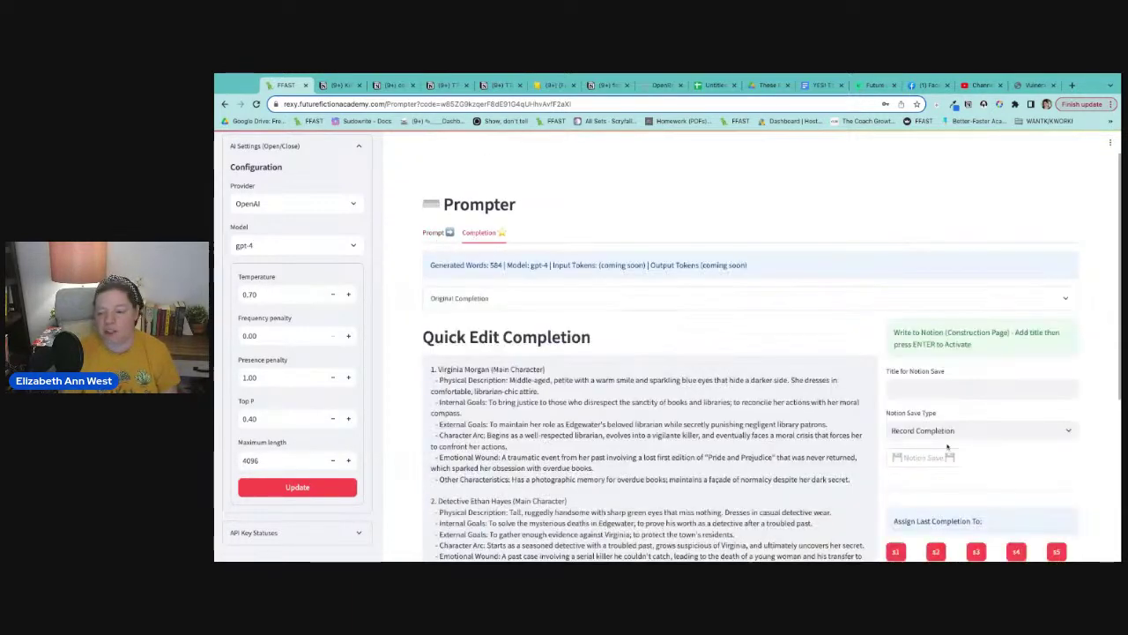
pyautogui.click(948, 386)
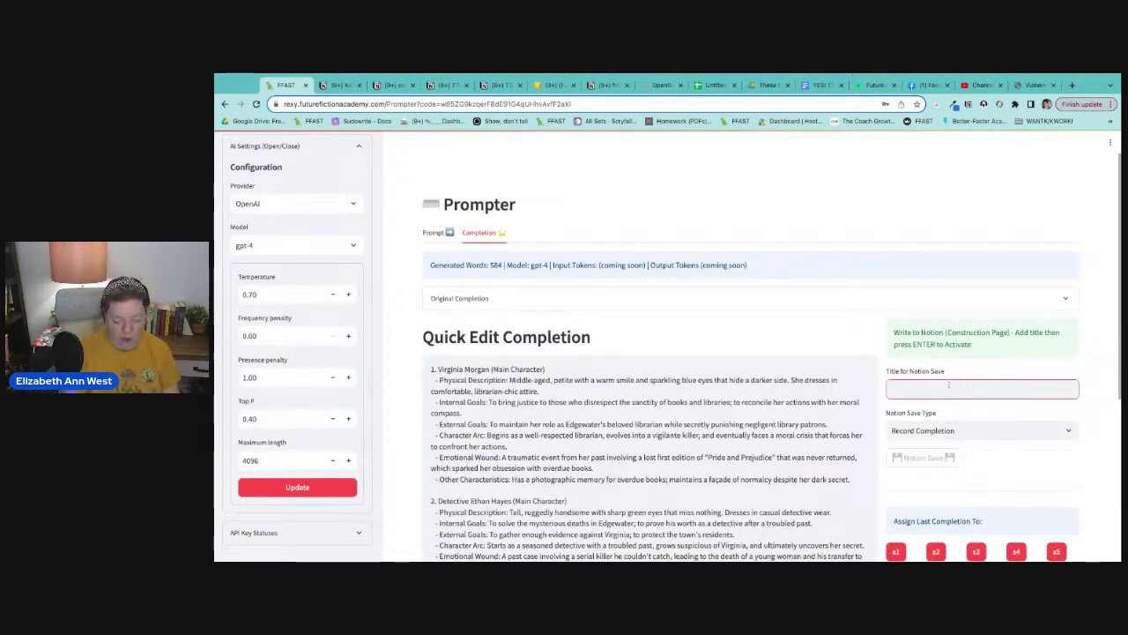
pyautogui.write('Character list')
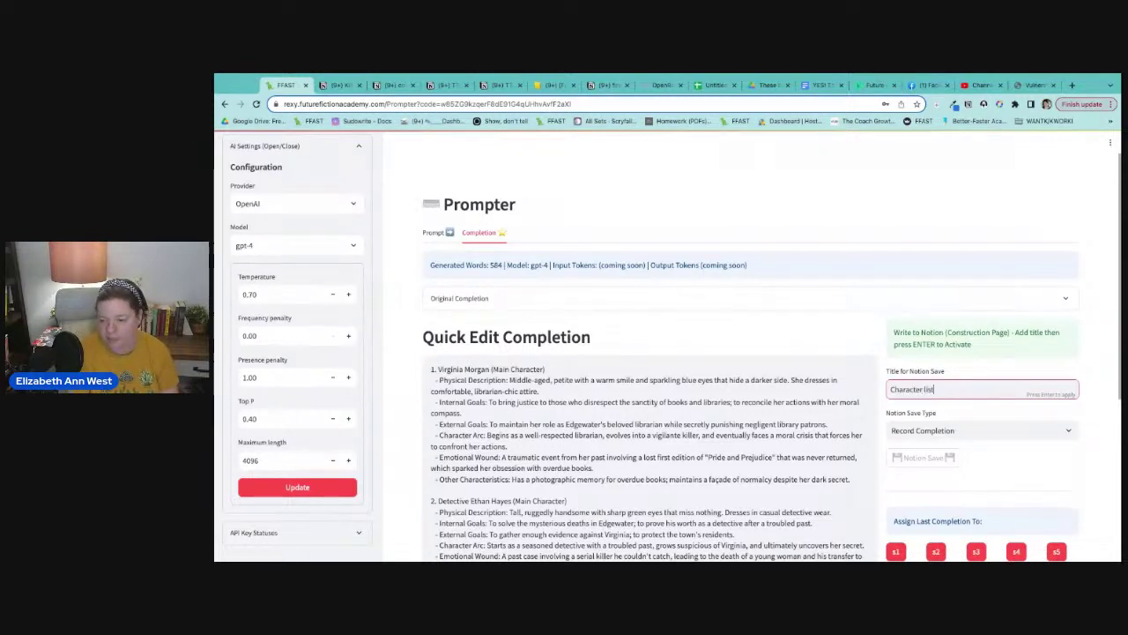
pyautogui.click(955, 432)
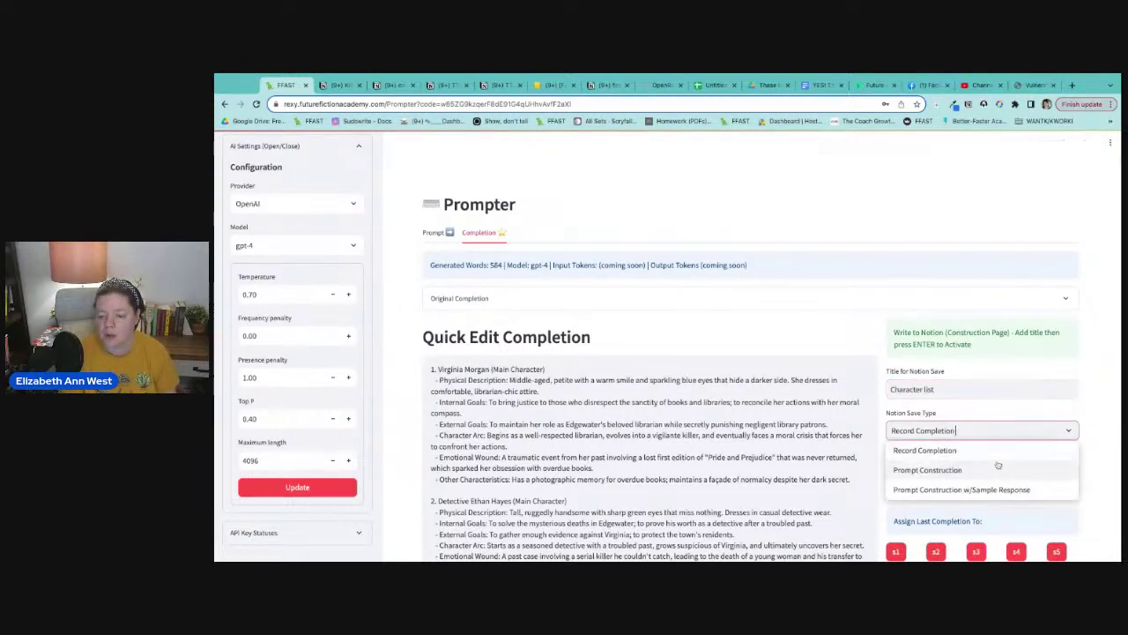
pyautogui.click(998, 432)
pyautogui.click(956, 461)
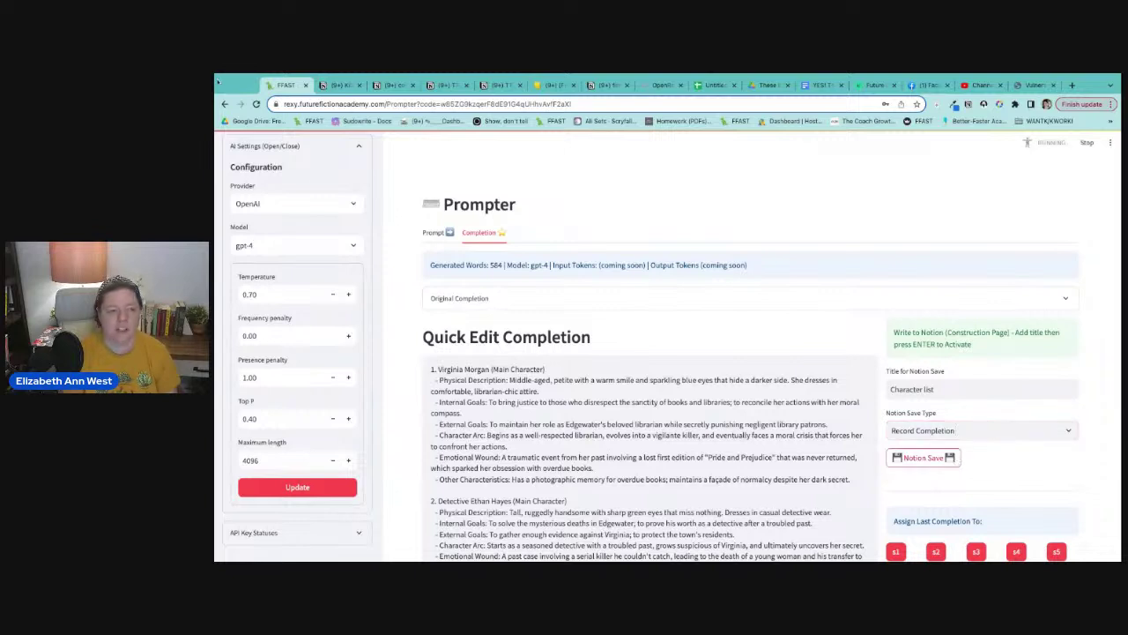
# - Switch to Notion and move the Character list page into the Notion 10 page under Autowrite Write with Me 9/8/2023
pyautogui.click(340, 86)
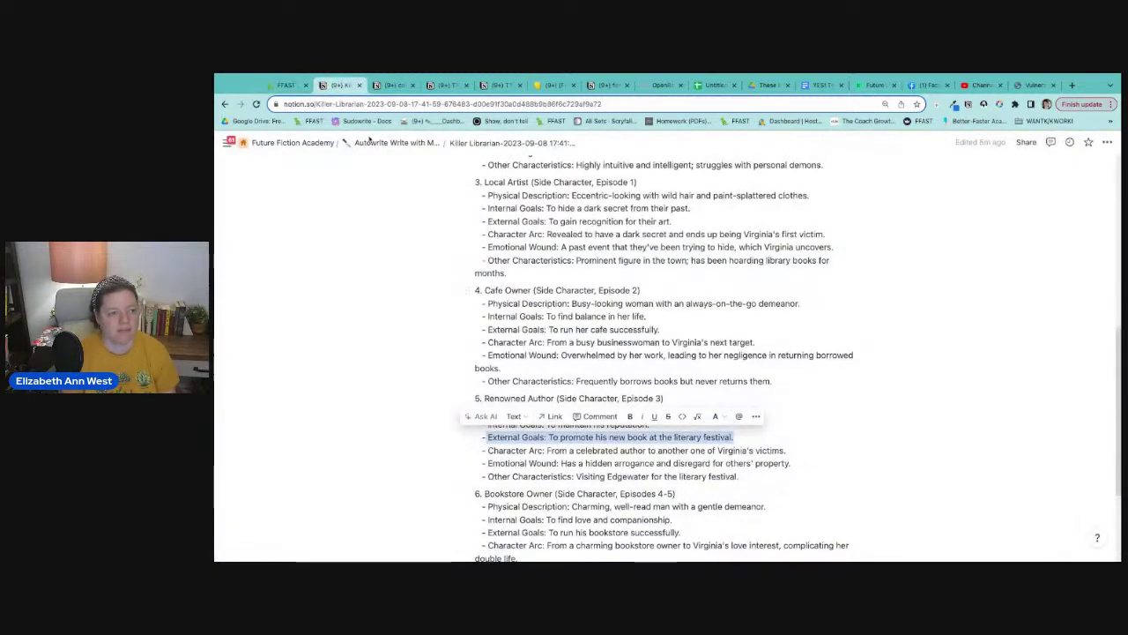
pyautogui.click(397, 142)
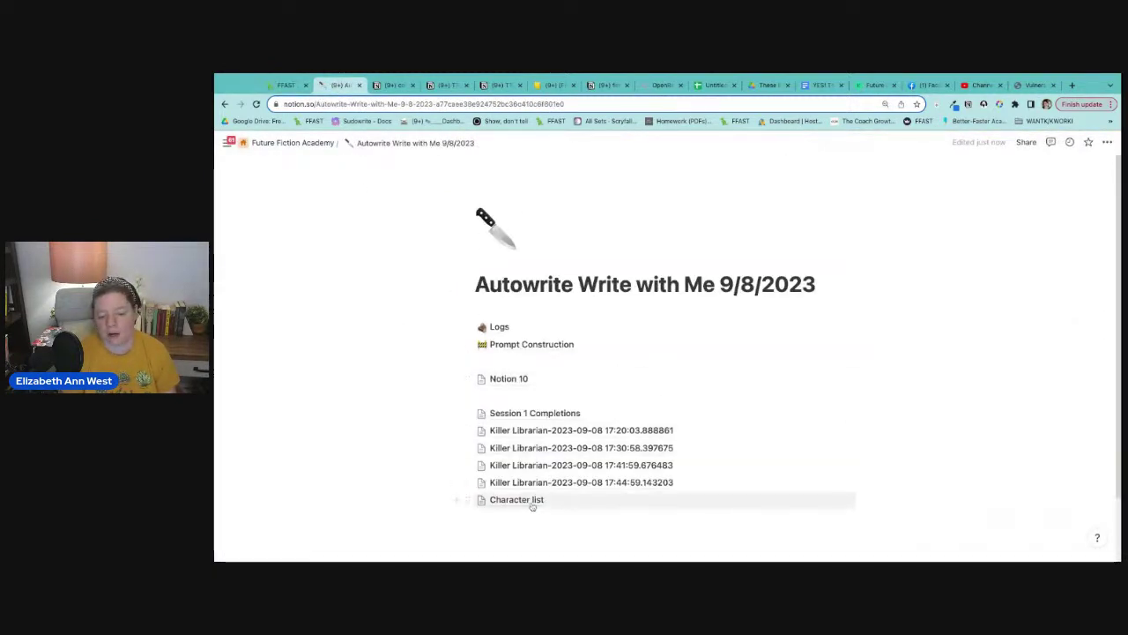
pyautogui.moveTo(468, 498); pyautogui.dragTo(617, 381)
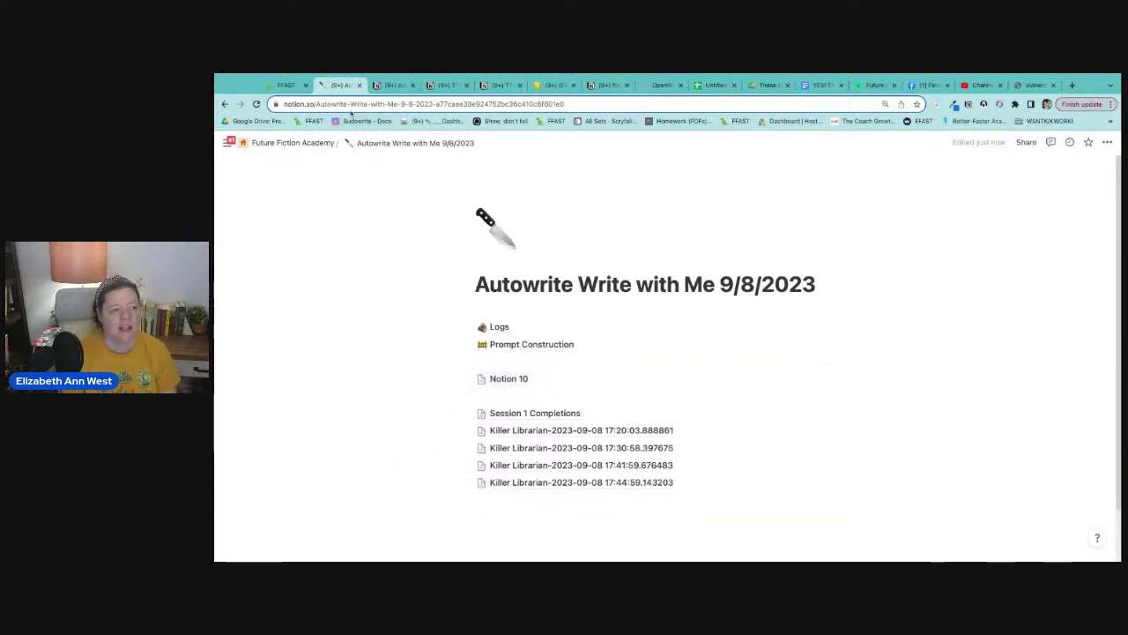
# - Return to FFAST and refresh the Notion slot page in the Notion Slot Editor to load the Character list
pyautogui.click(291, 84)
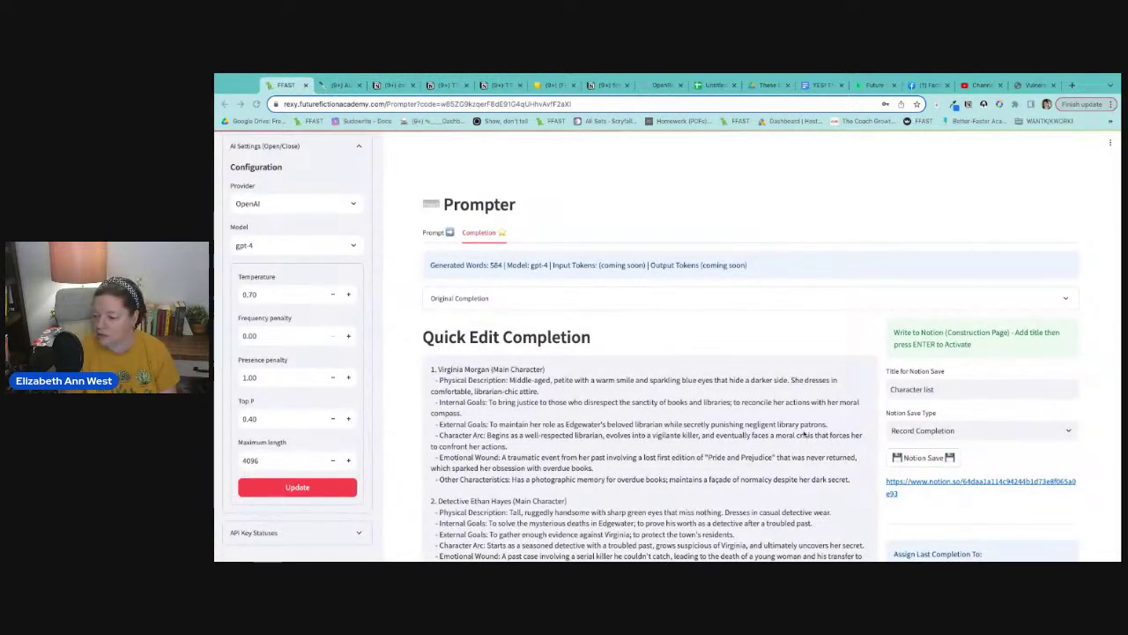
pyautogui.click(735, 456)
pyautogui.scroll(-10, 735, 455)
pyautogui.scroll(10, 646, 421)
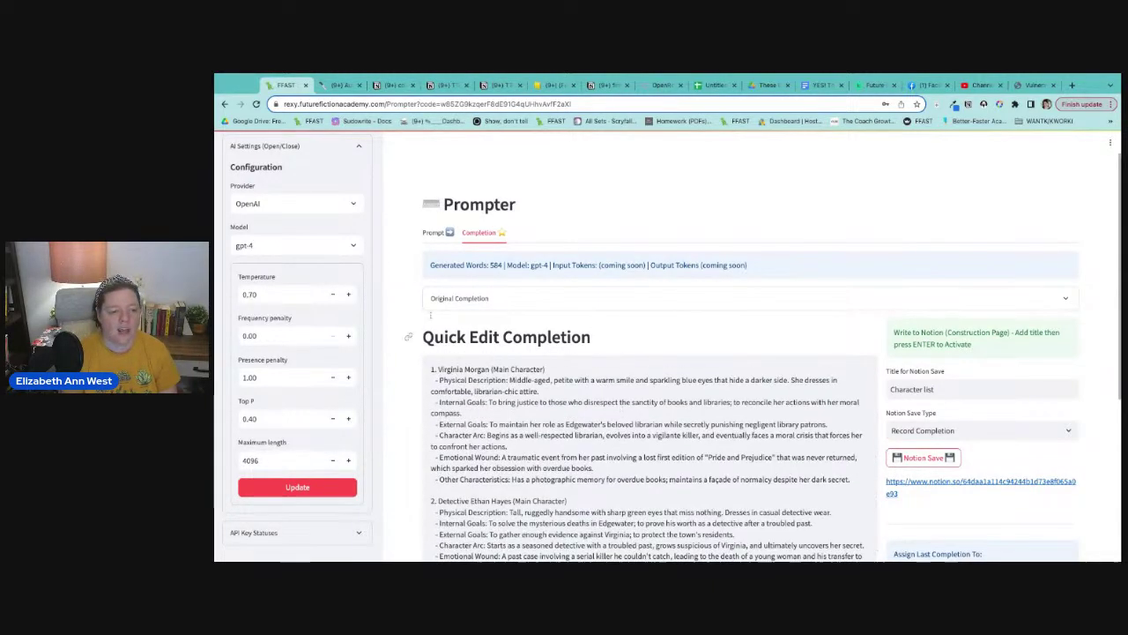
pyautogui.scroll(5, 298, 256)
pyautogui.click(269, 257)
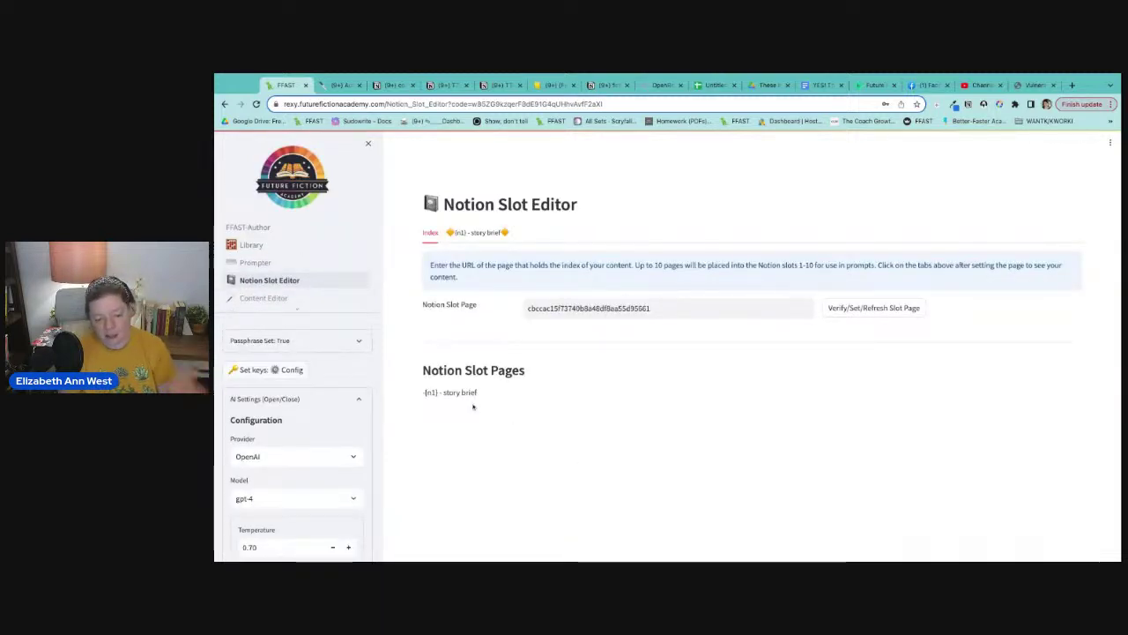
pyautogui.click(901, 314)
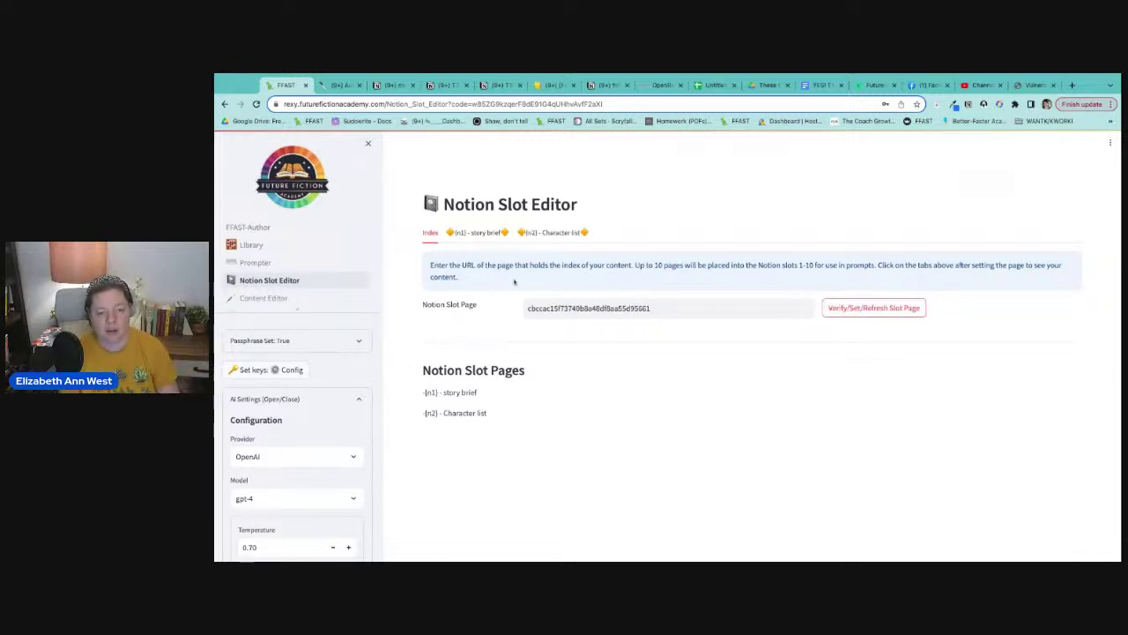
# - Load the Act Structure From Ideas prompt from the library's 400 Plotting catalog, category 401 Act Structure Plots, and open it in the Prompter
pyautogui.click(256, 263)
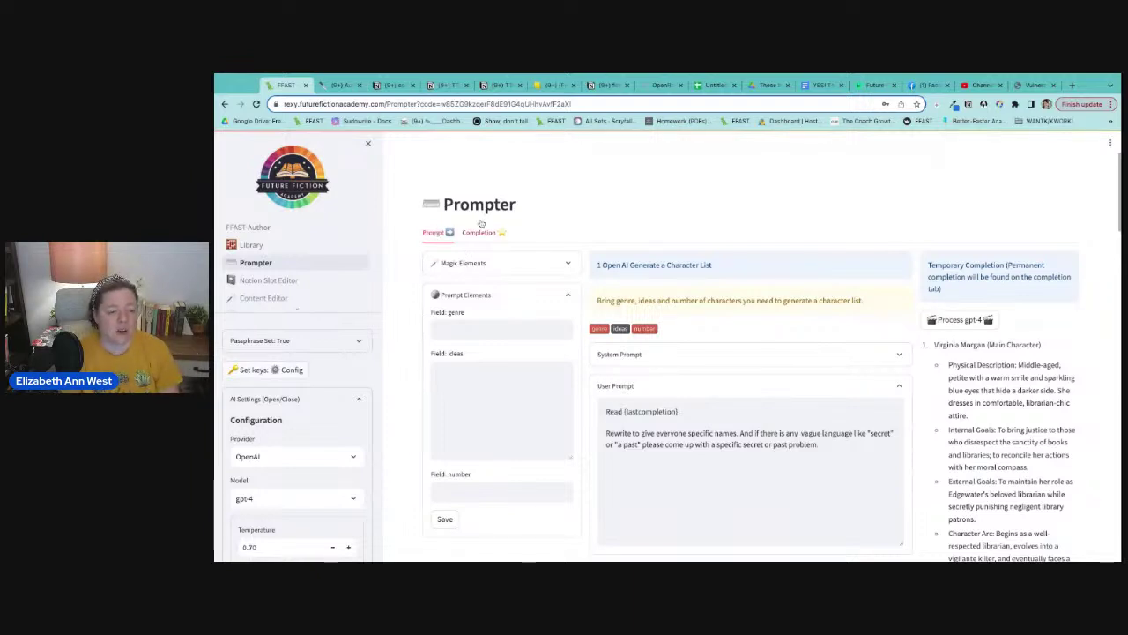
pyautogui.click(251, 245)
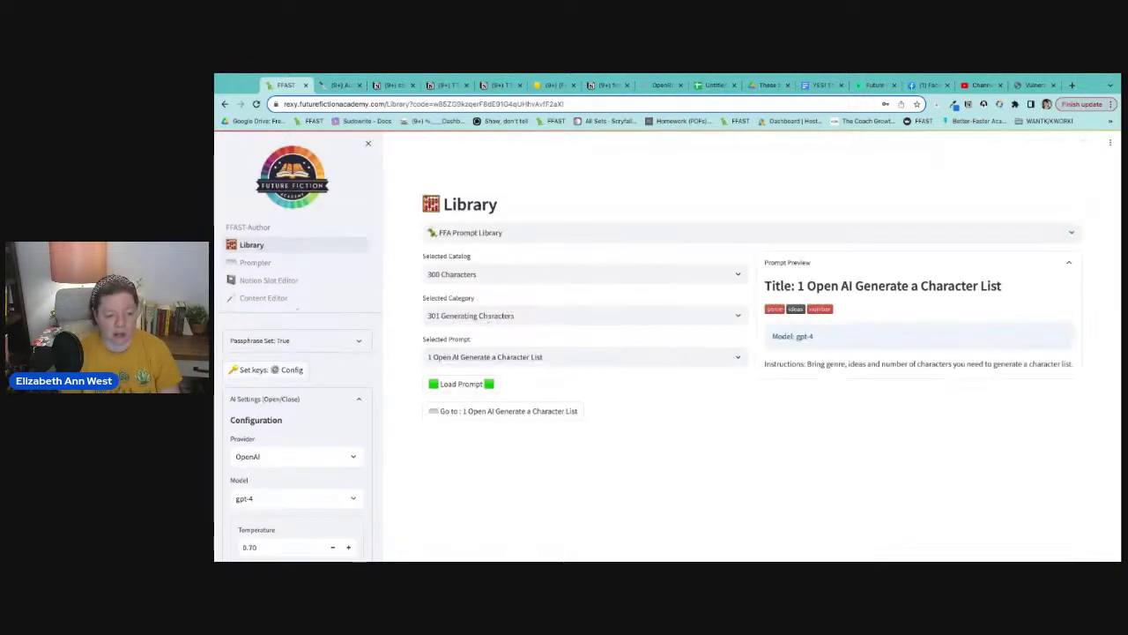
pyautogui.click(523, 277)
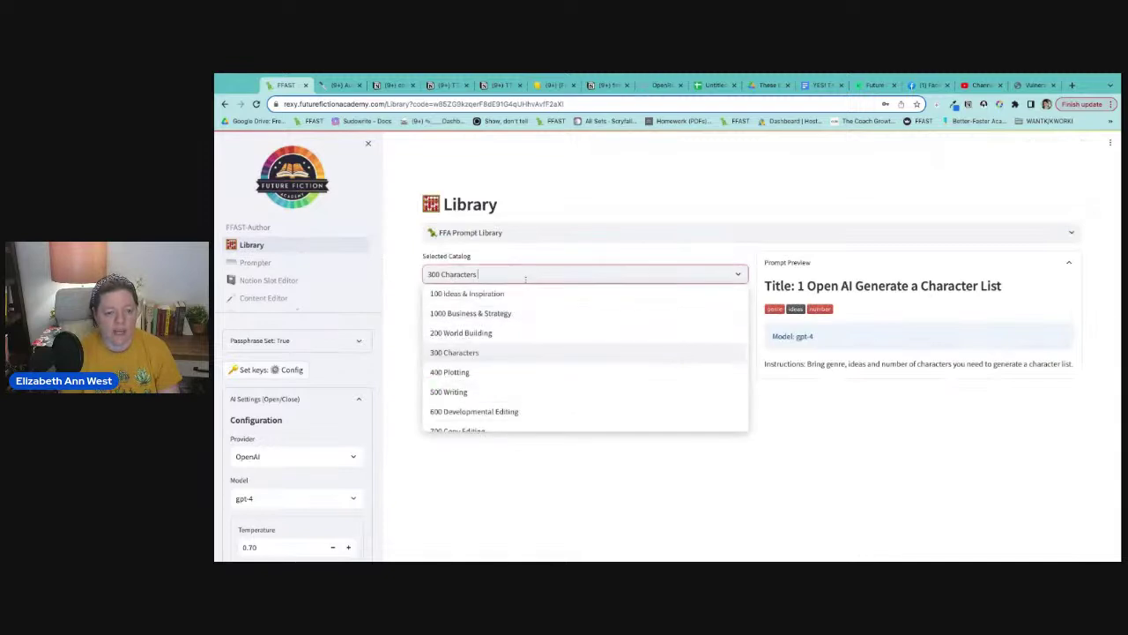
pyautogui.click(494, 370)
pyautogui.click(675, 317)
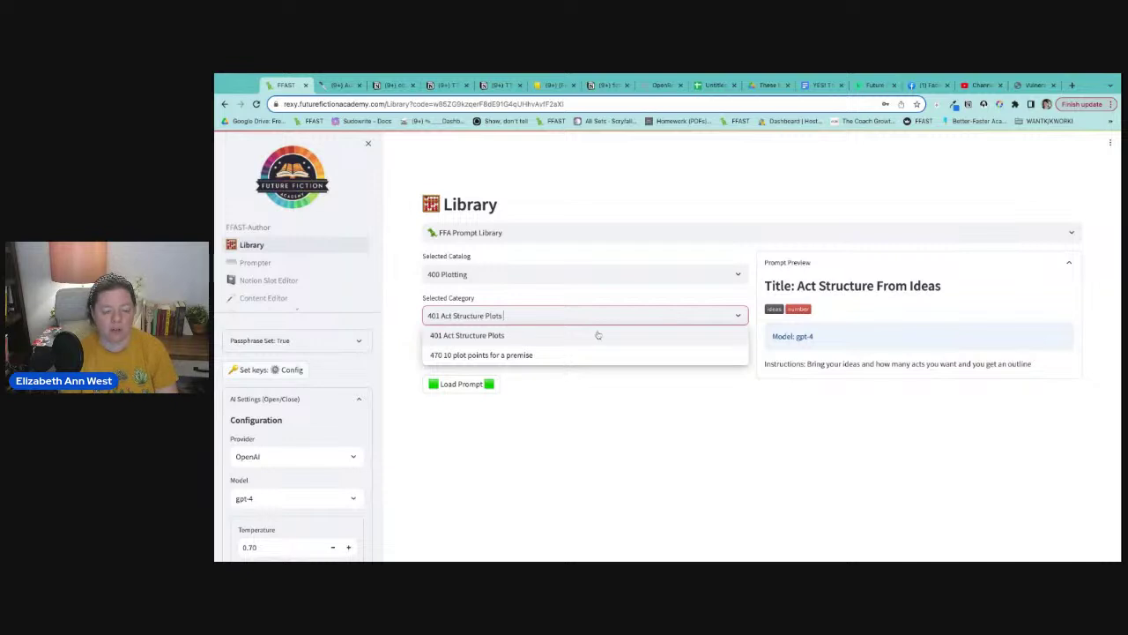
pyautogui.click(567, 334)
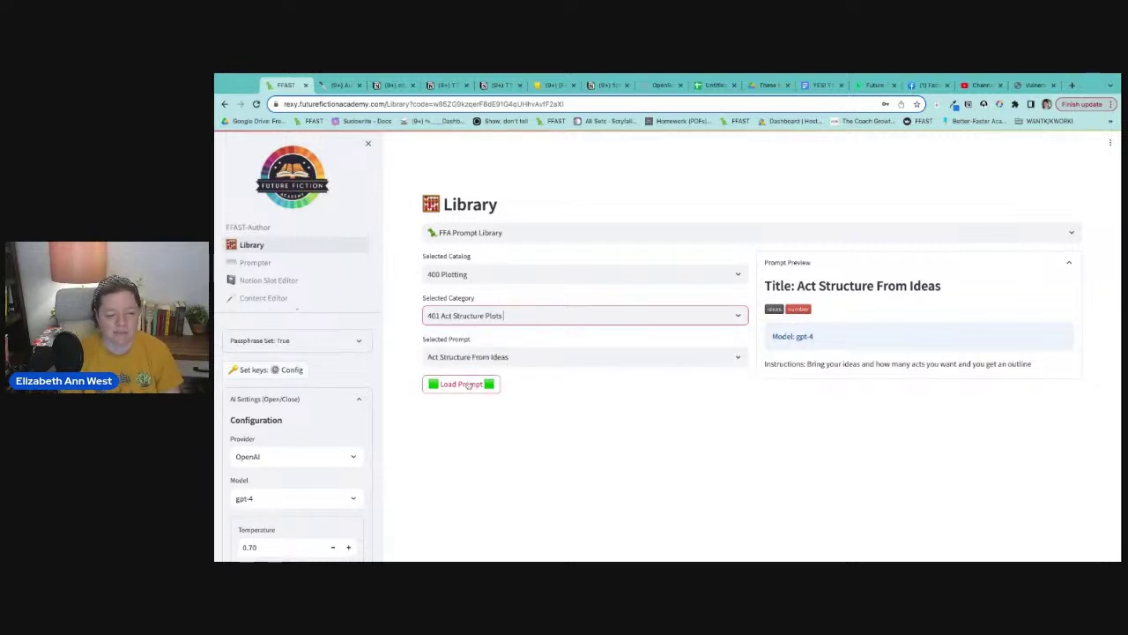
pyautogui.click(469, 385)
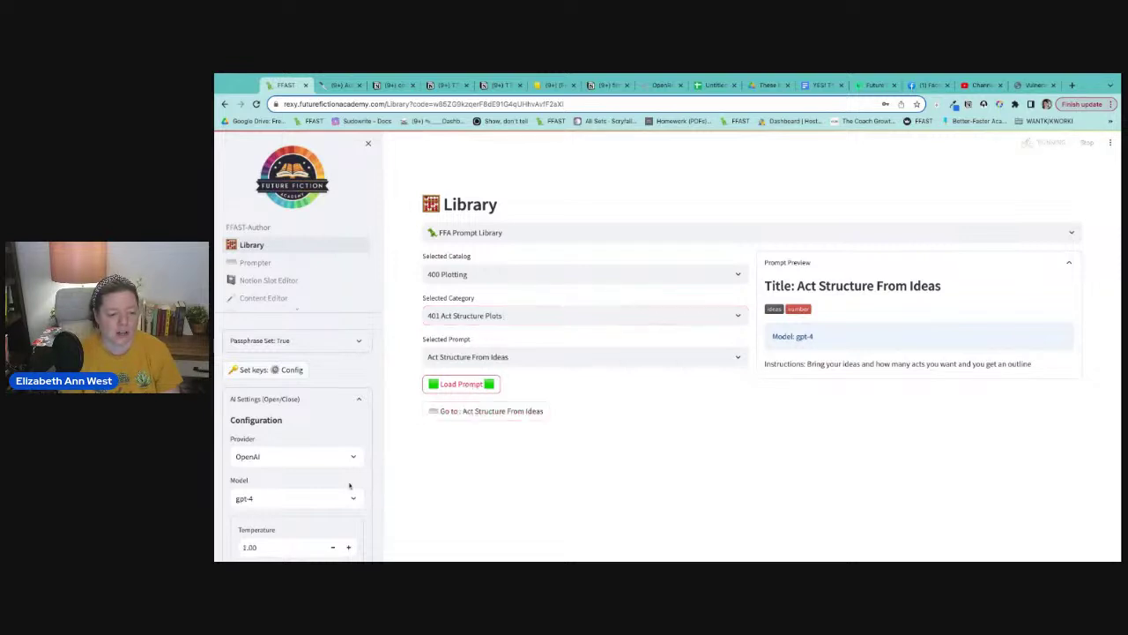
pyautogui.click(255, 263)
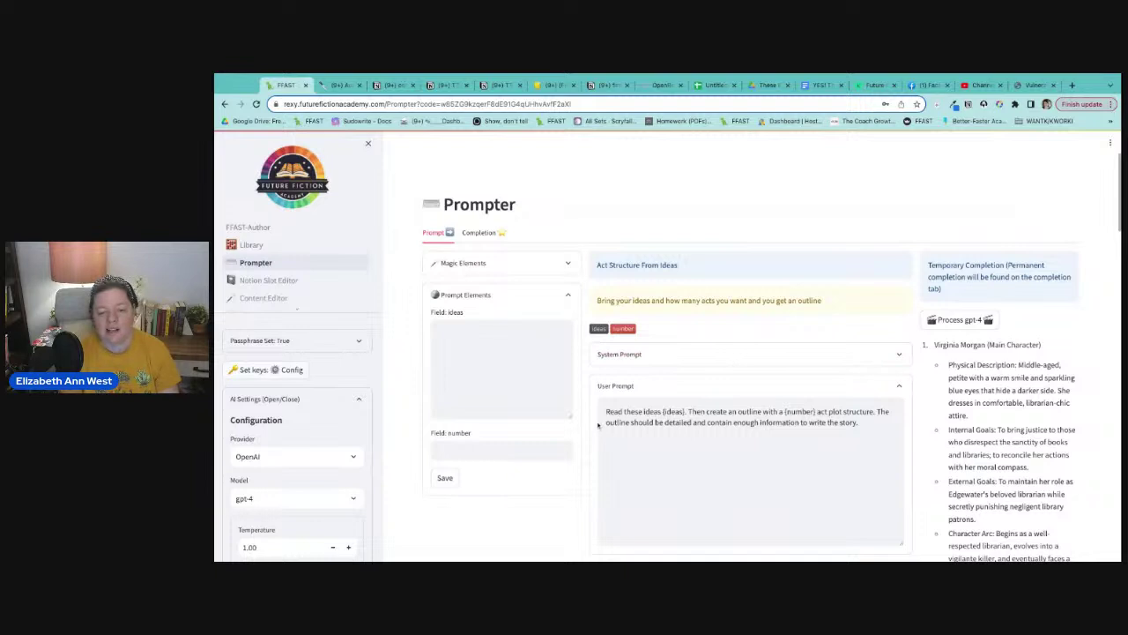
# - Add to the system prompt: "You are a master at crafting plots that are interconnected, with surprise twists, red herrings, and high tension."
pyautogui.click(791, 354)
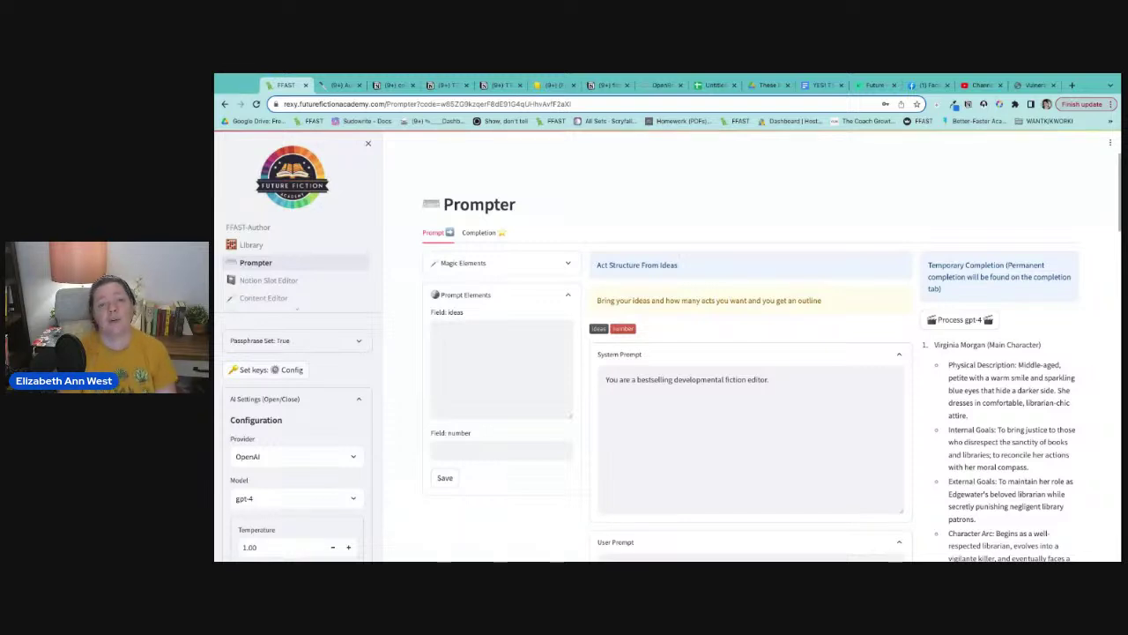
pyautogui.click(821, 378)
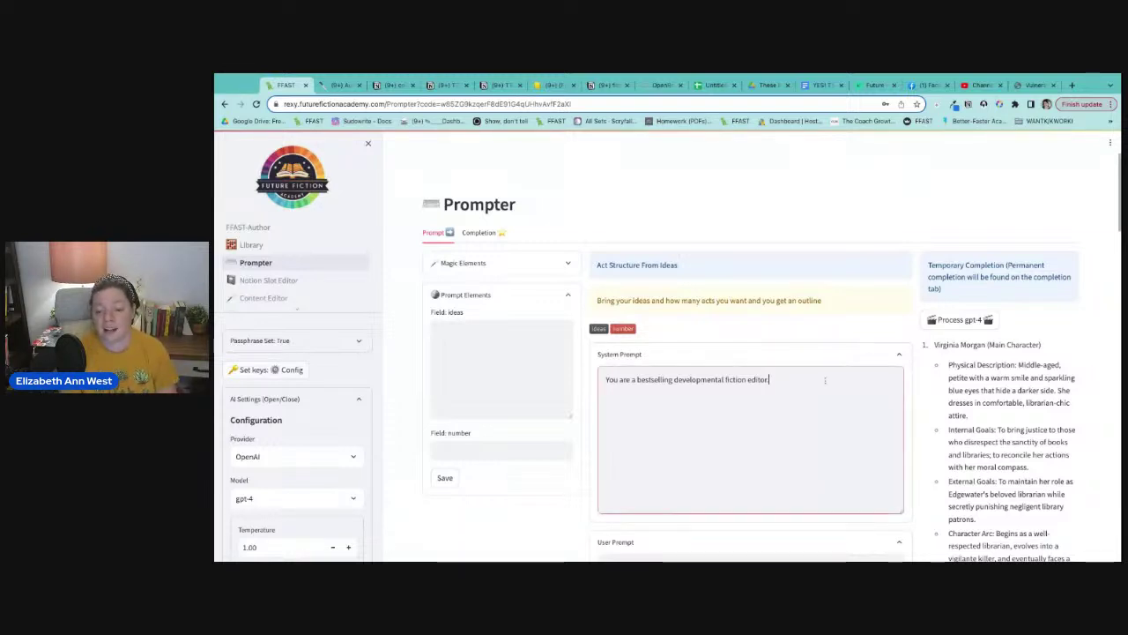
pyautogui.write('.')
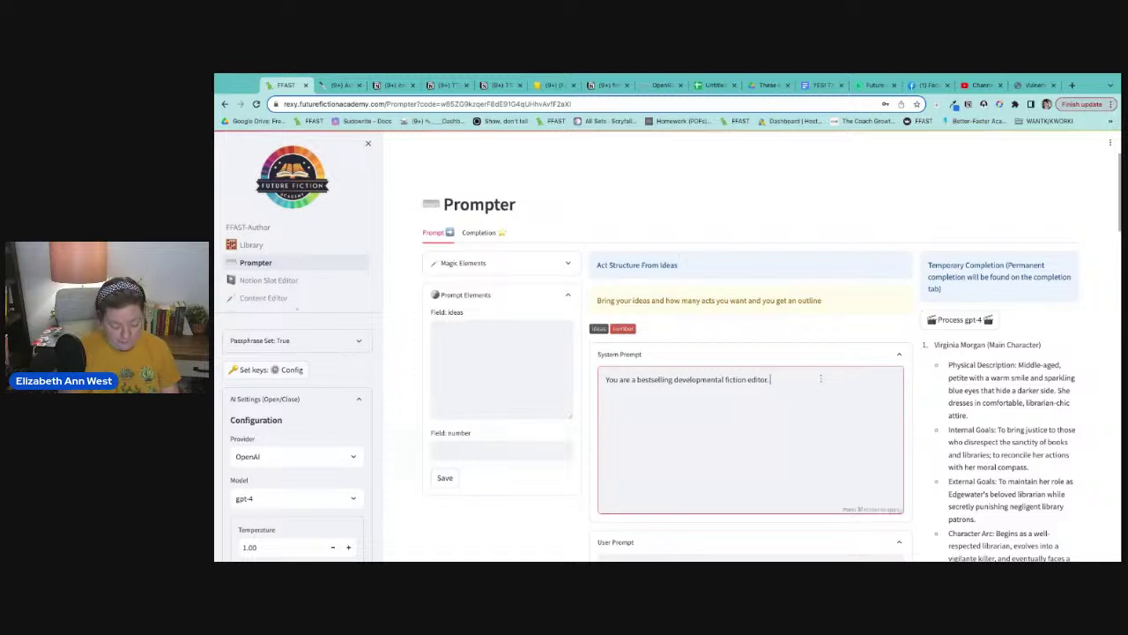
pyautogui.write(' You are a master at craft')
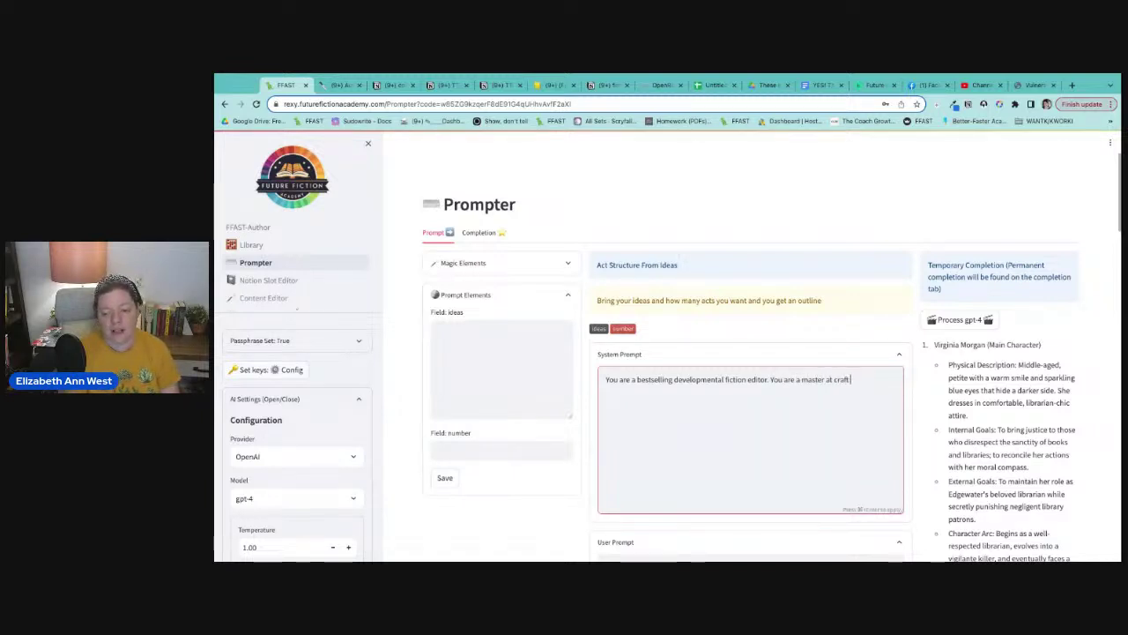
pyautogui.write('ing plots that')
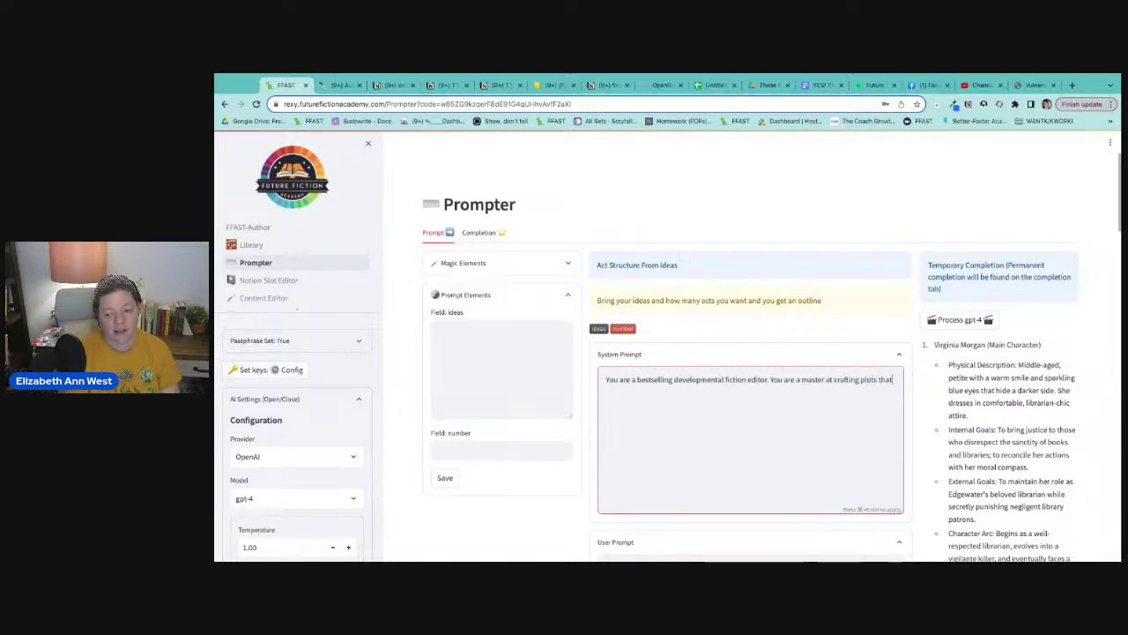
pyautogui.write(' are interconnec')
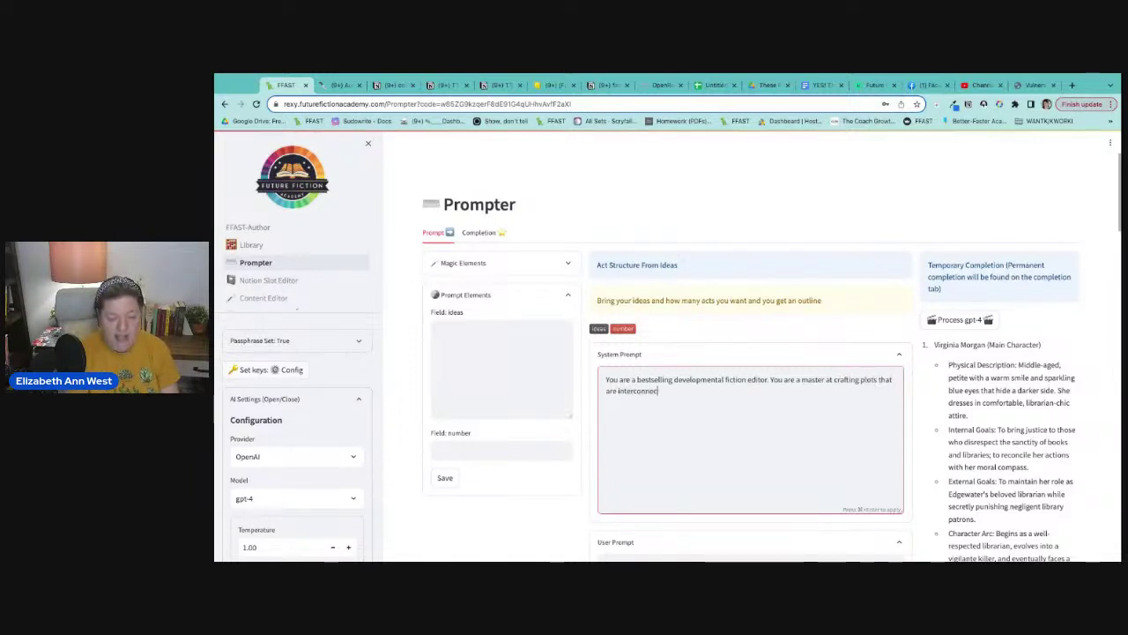
pyautogui.write('ted, with surprise twists, red herrings, and high ten')
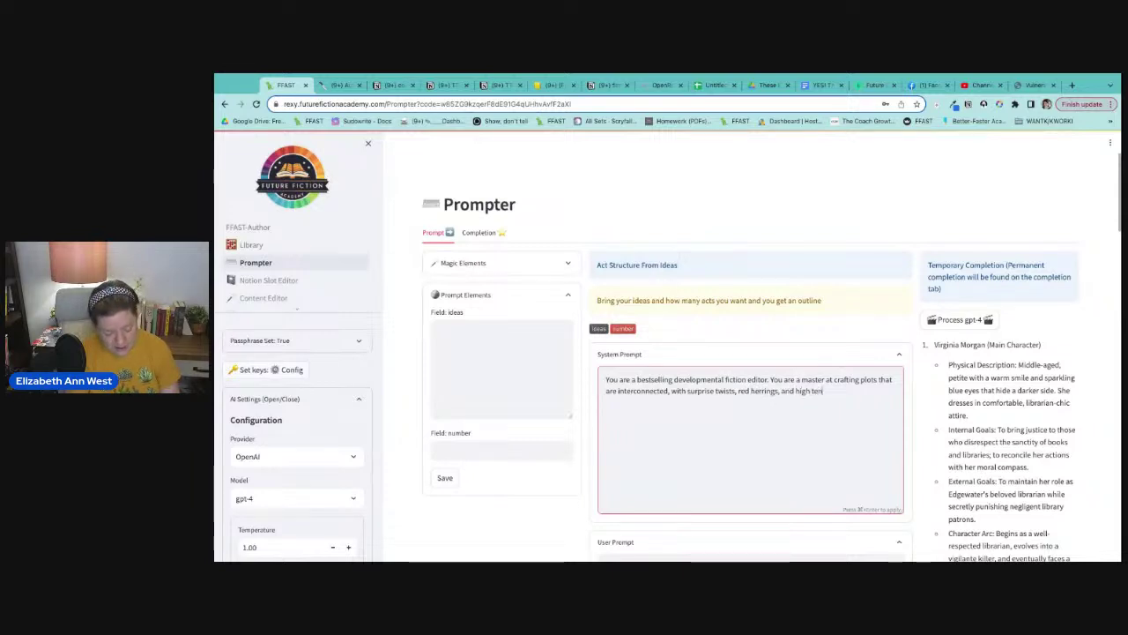
pyautogui.write('sion.')
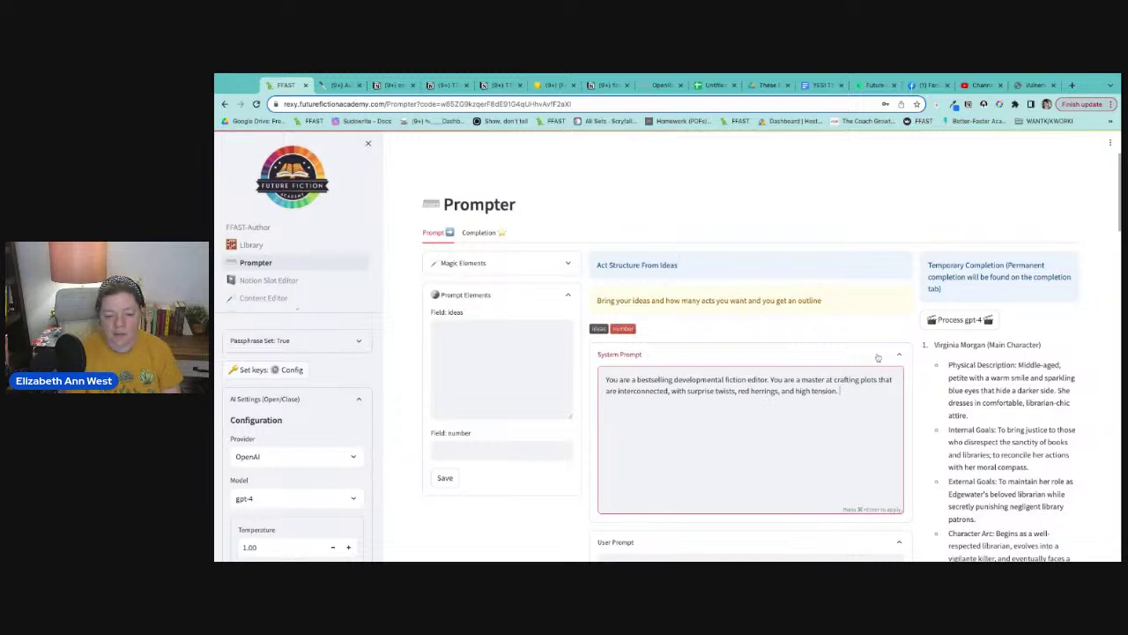
# - Replace the user prompt text with "Read", "{n1}" and "and" on separate lines
pyautogui.scroll(-2, 756, 462)
pyautogui.click(864, 463)
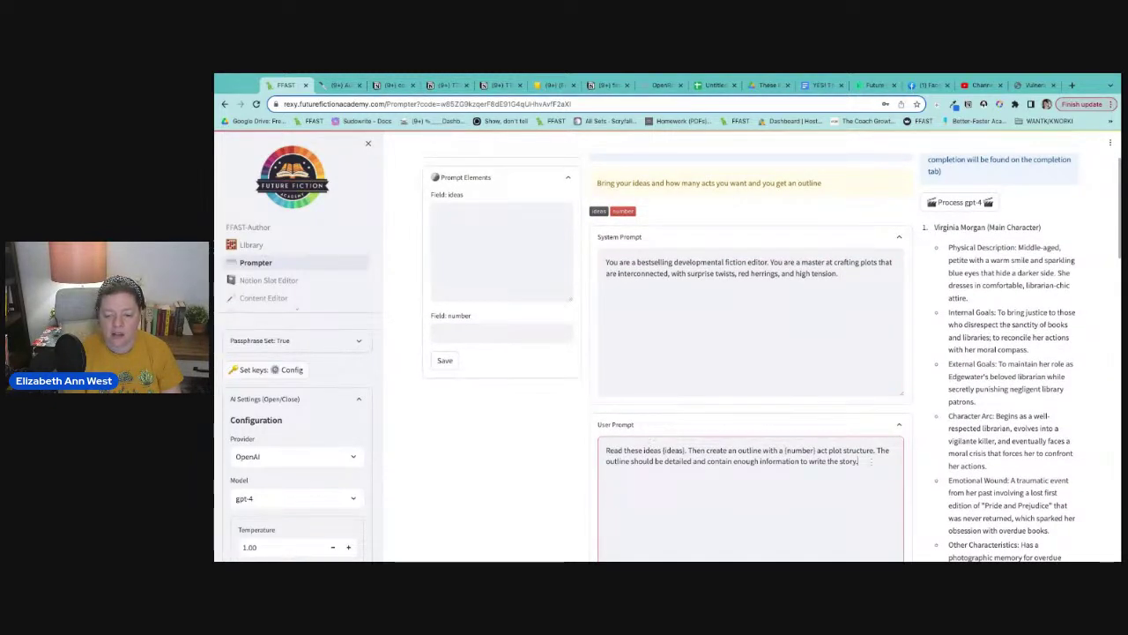
pyautogui.hotkey('ctrl', 'a')
pyautogui.press('BackSpace')
pyautogui.write('Read ')
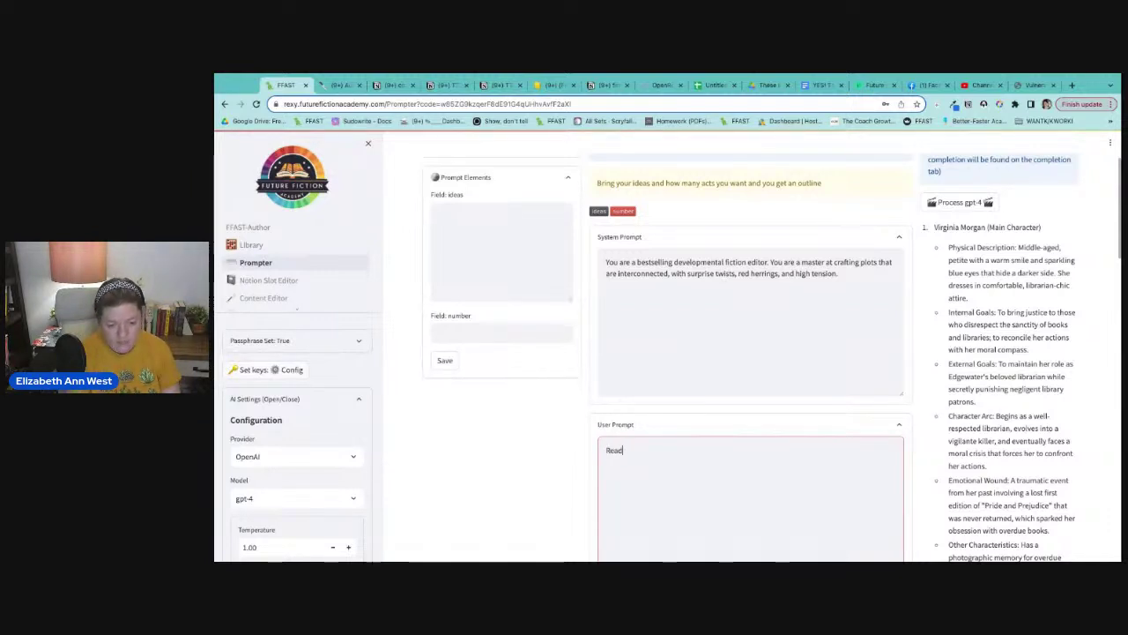
pyautogui.write('{n')
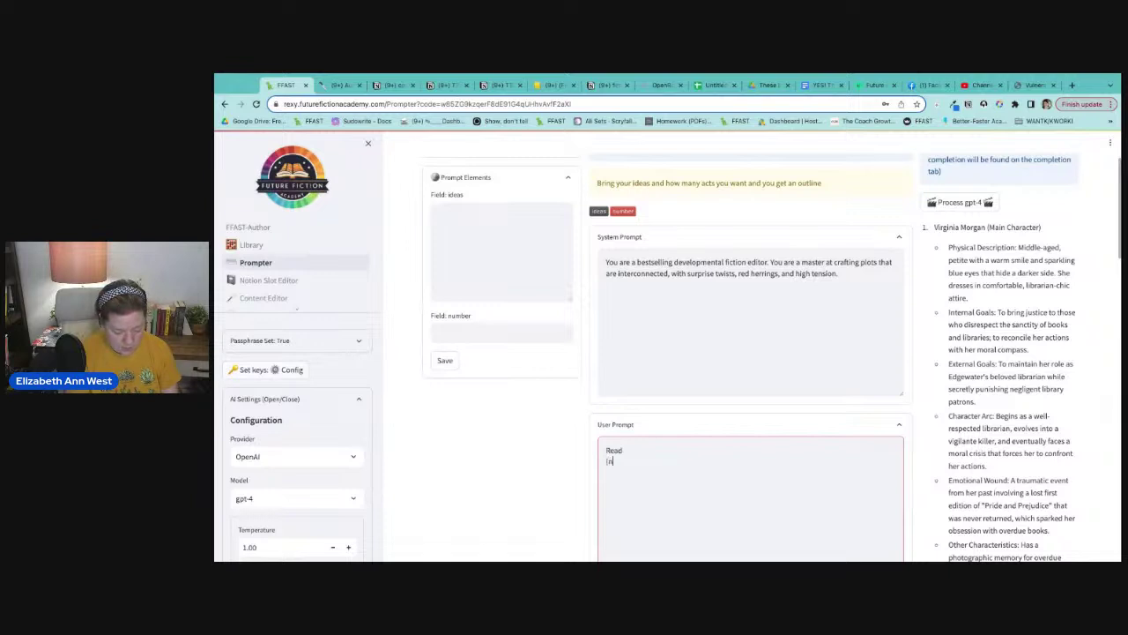
pyautogui.write('1}')
pyautogui.press('Return')
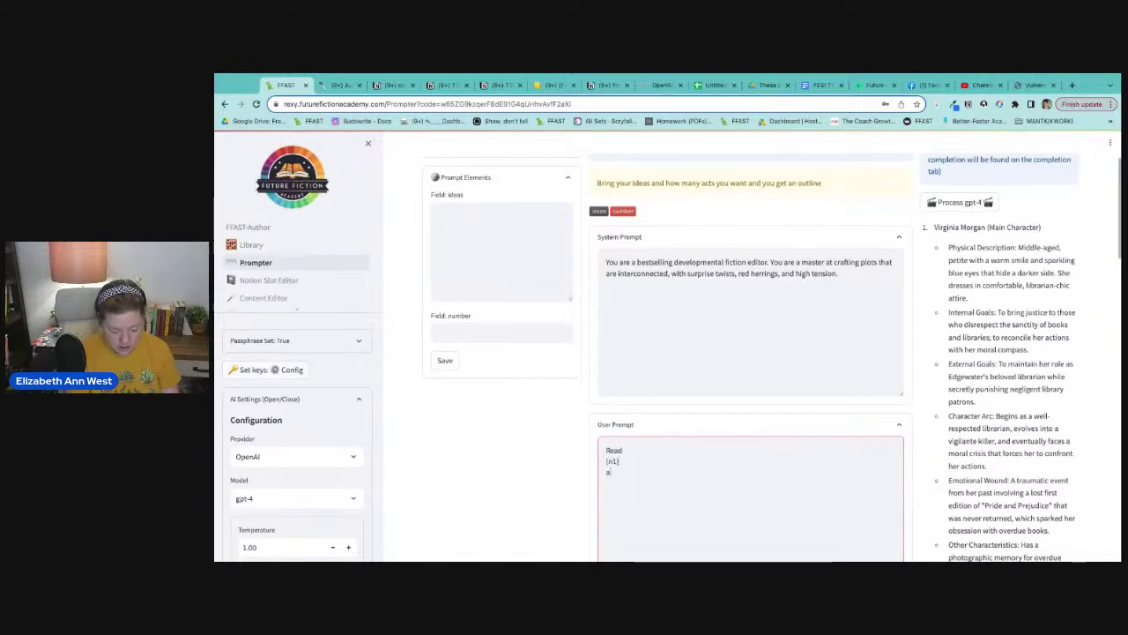
pyautogui.write('and')
# - Check the Notion slots in Magic Elements and add {n2} between [CHARACTERS] and [/CHARACTERS] tags in the user prompt
pyautogui.scroll(3, 391, 450)
pyautogui.click(516, 269)
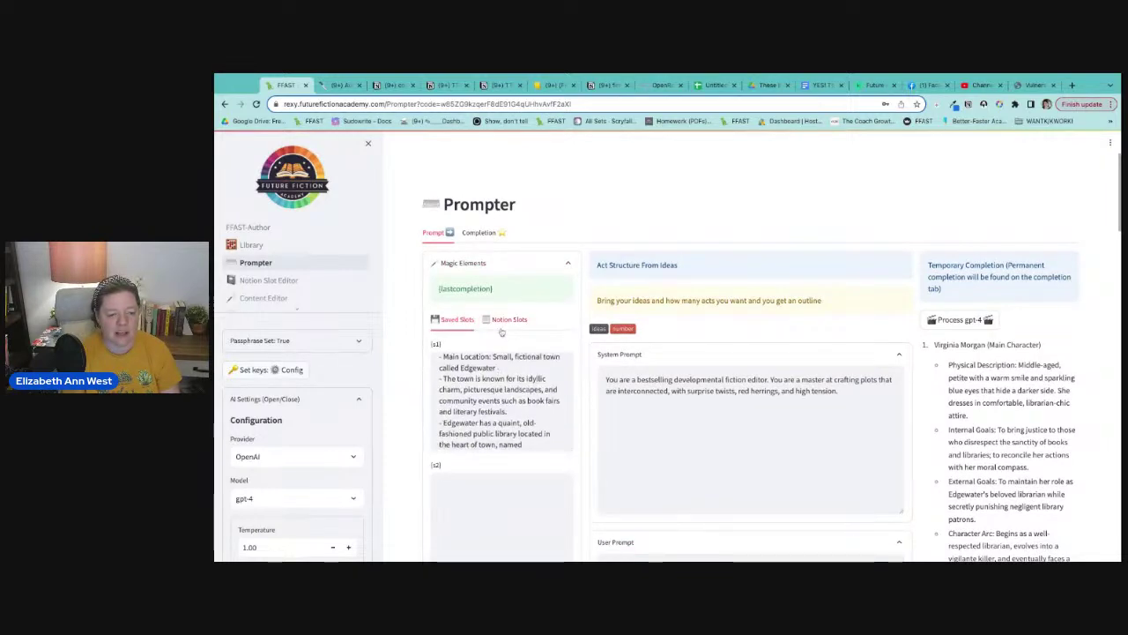
pyautogui.click(509, 319)
pyautogui.scroll(-1, 529, 467)
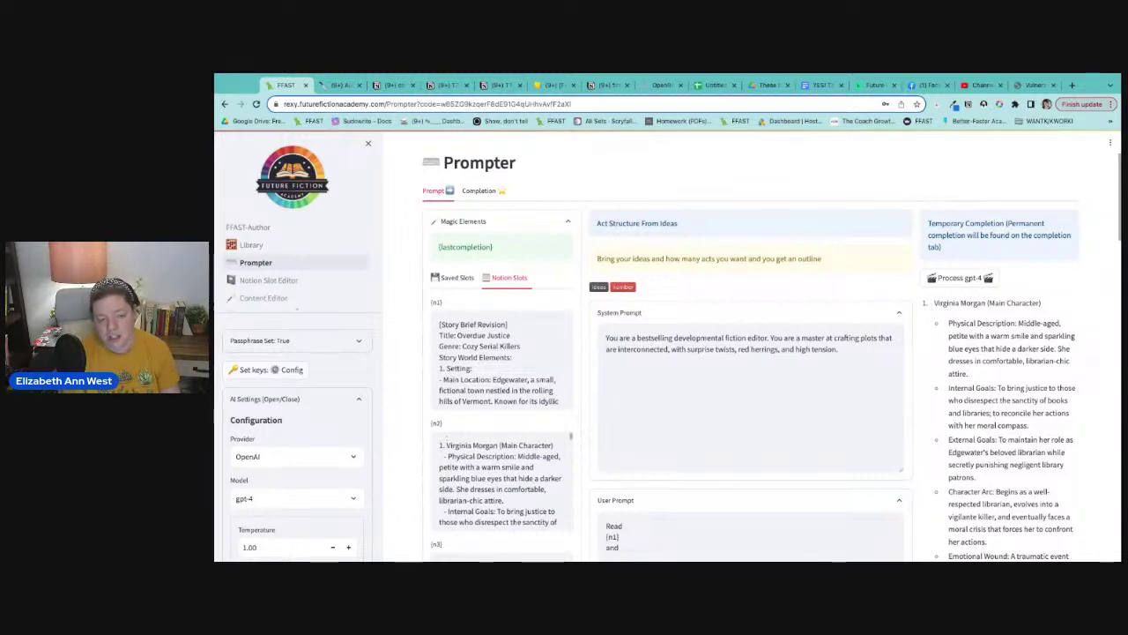
pyautogui.scroll(-3, 546, 423)
pyautogui.click(636, 408)
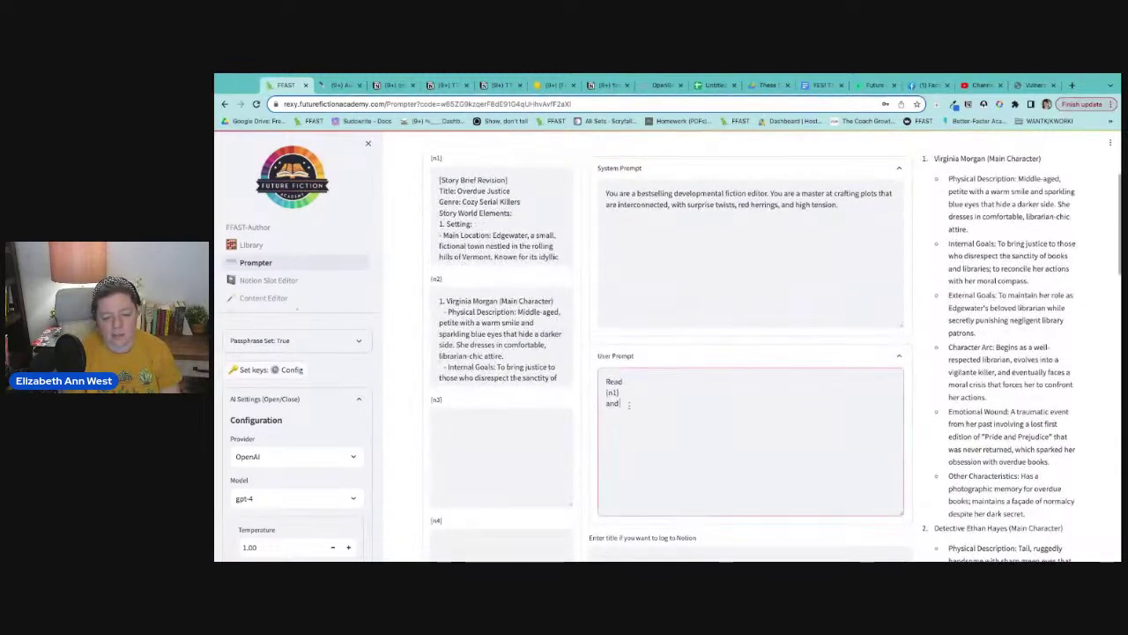
pyautogui.press('Return')
pyautogui.press('Return')
pyautogui.write('[CHARACTERS]  ')
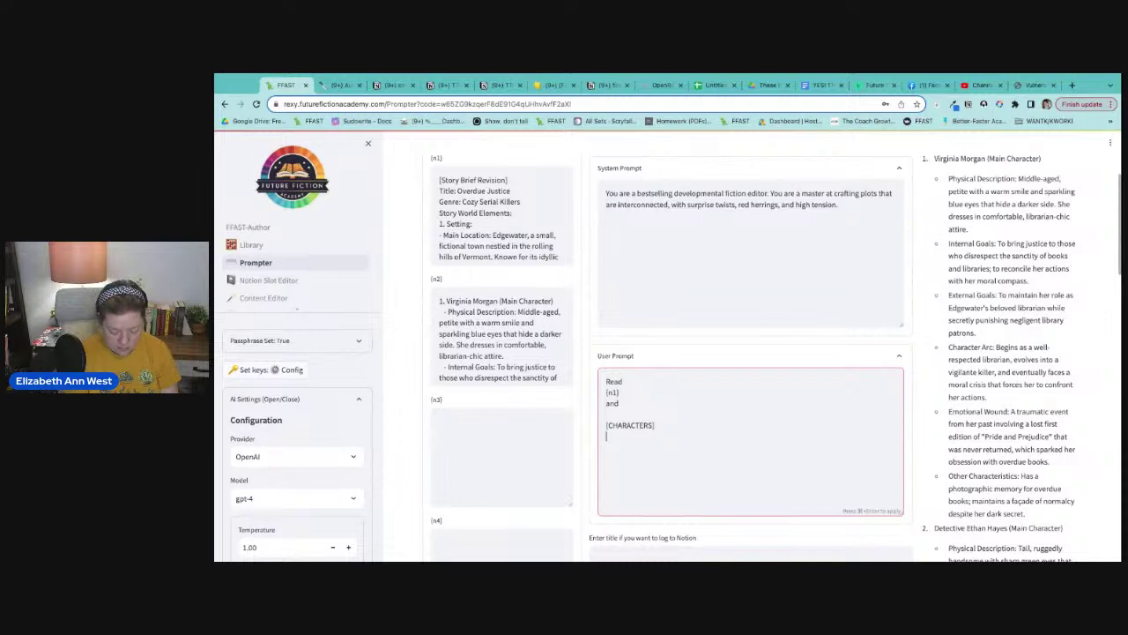
pyautogui.write('[/CHARACT')
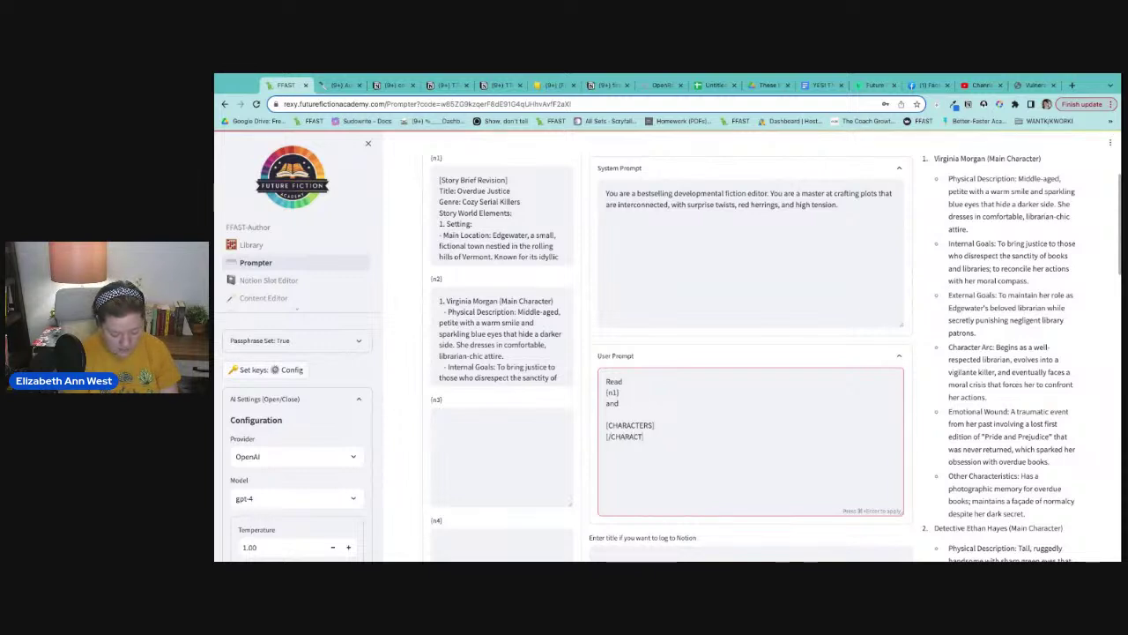
pyautogui.write('ERS]')
pyautogui.press('Up')
pyautogui.press('Return')
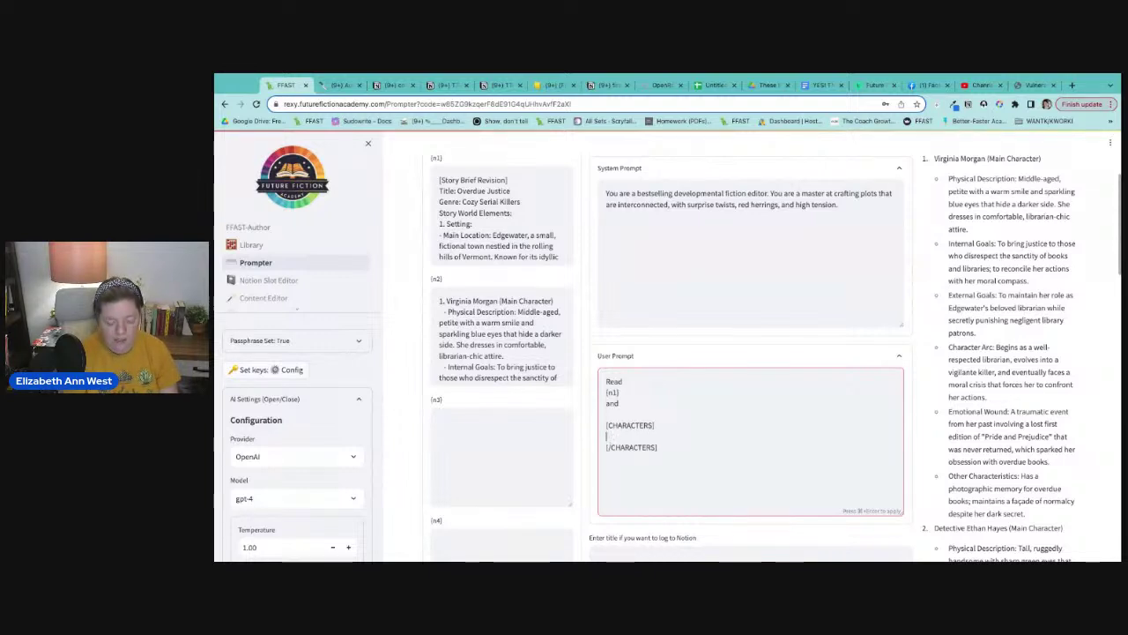
pyautogui.write('[n2')
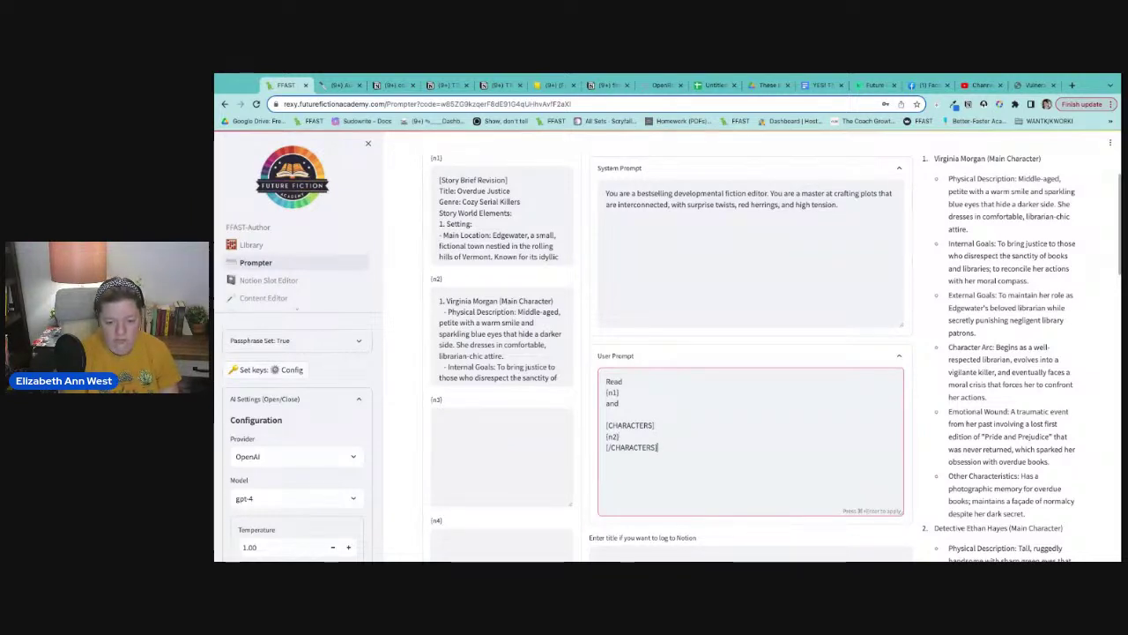
# - End the user prompt with the instruction "And write very detailed outlines for at least 7 scenes per episode."
pyautogui.press('Return')
pyautogui.write('And write')
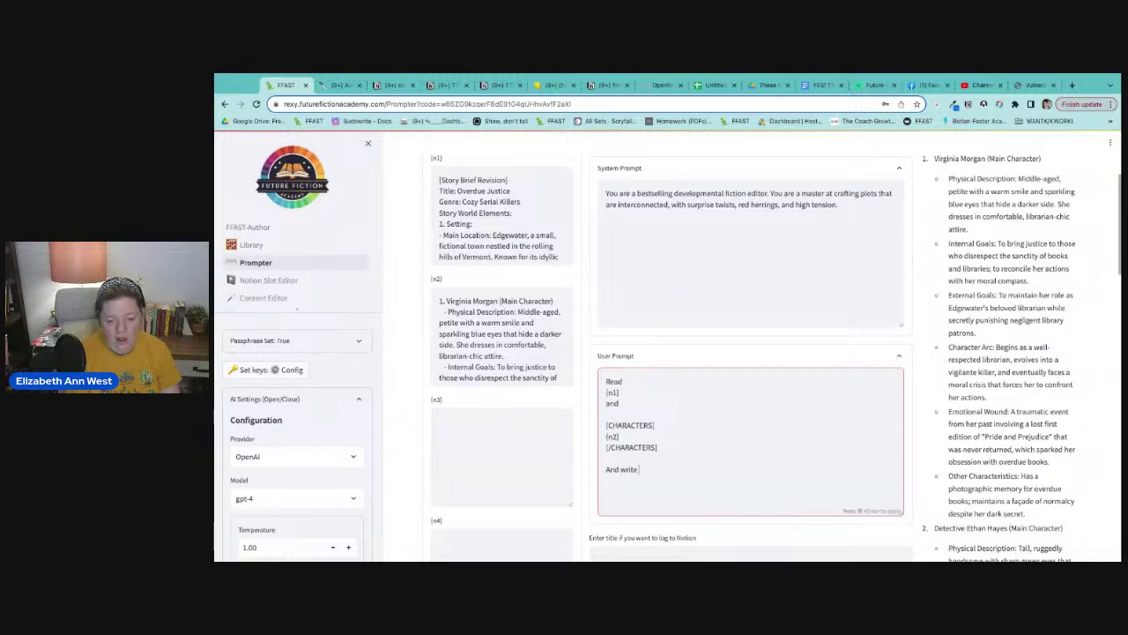
pyautogui.write(' very detailed')
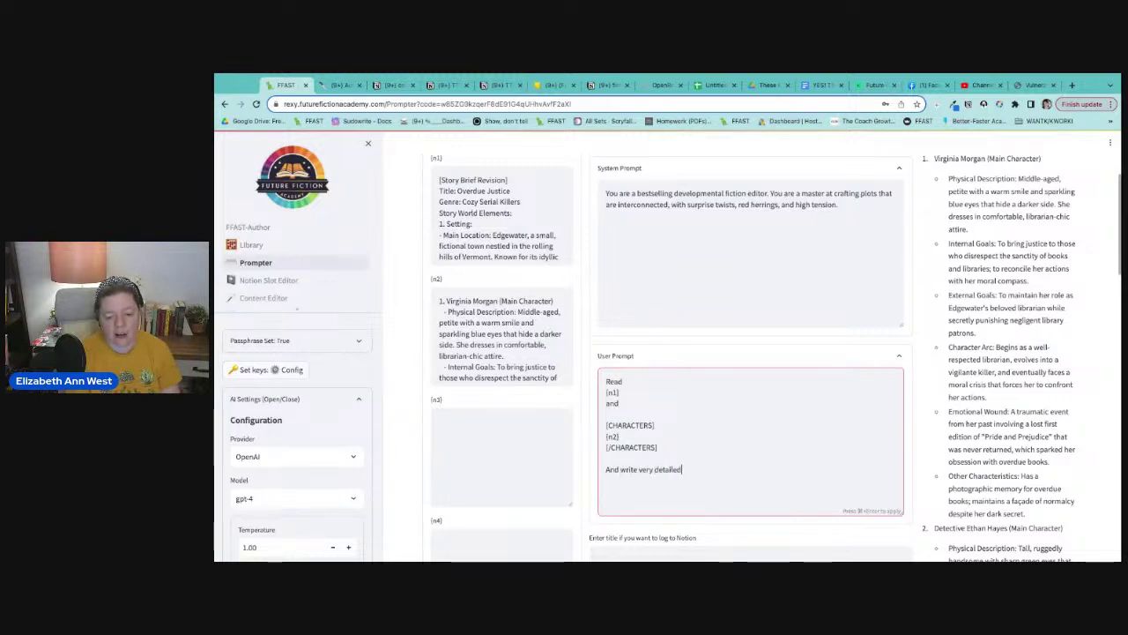
pyautogui.write(' outlines for')
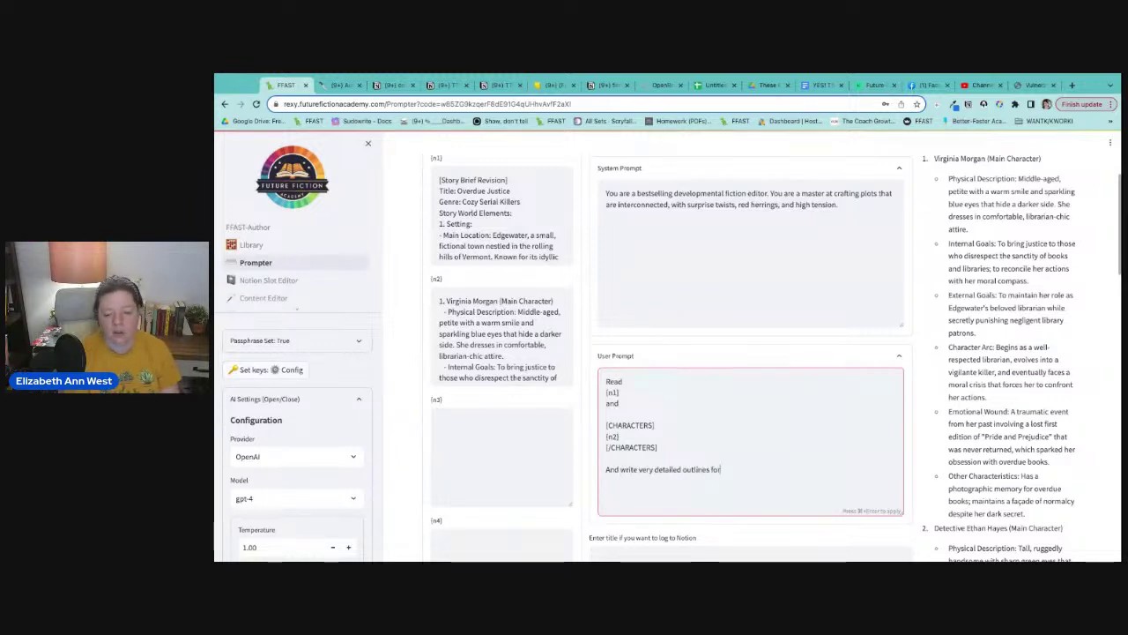
pyautogui.write(' at least ')
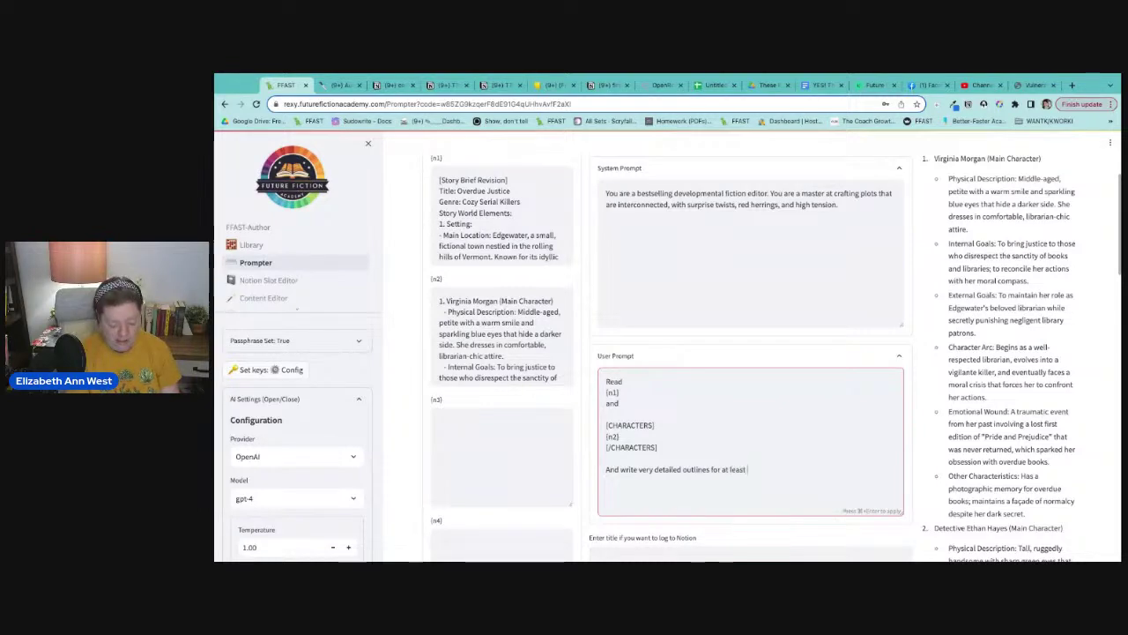
pyautogui.write('7 scenes per')
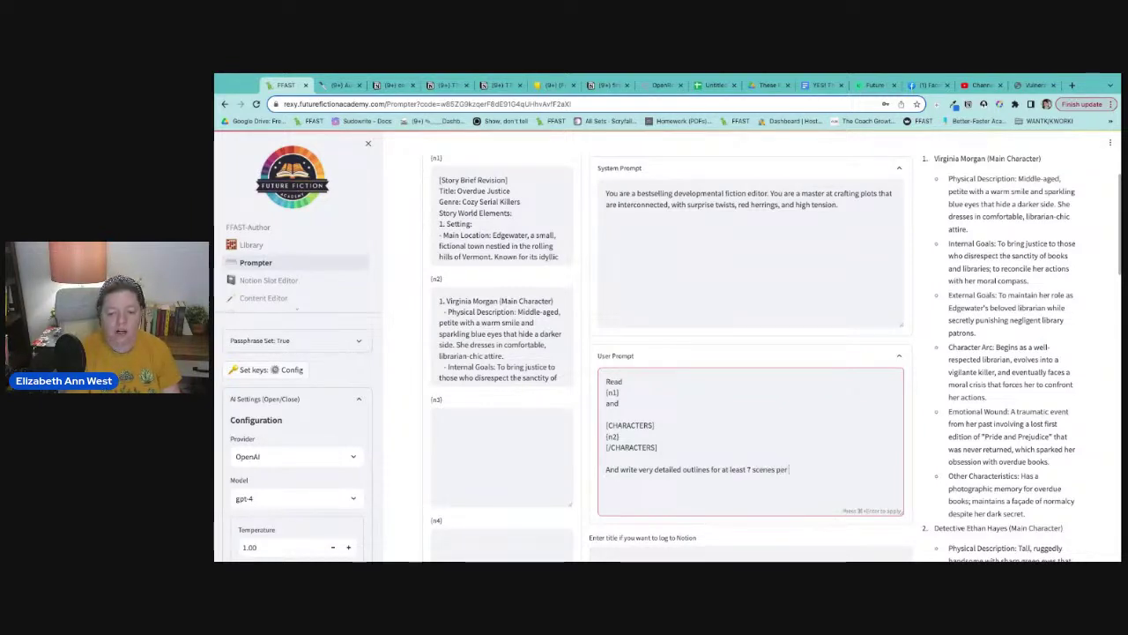
pyautogui.write(' episode.')
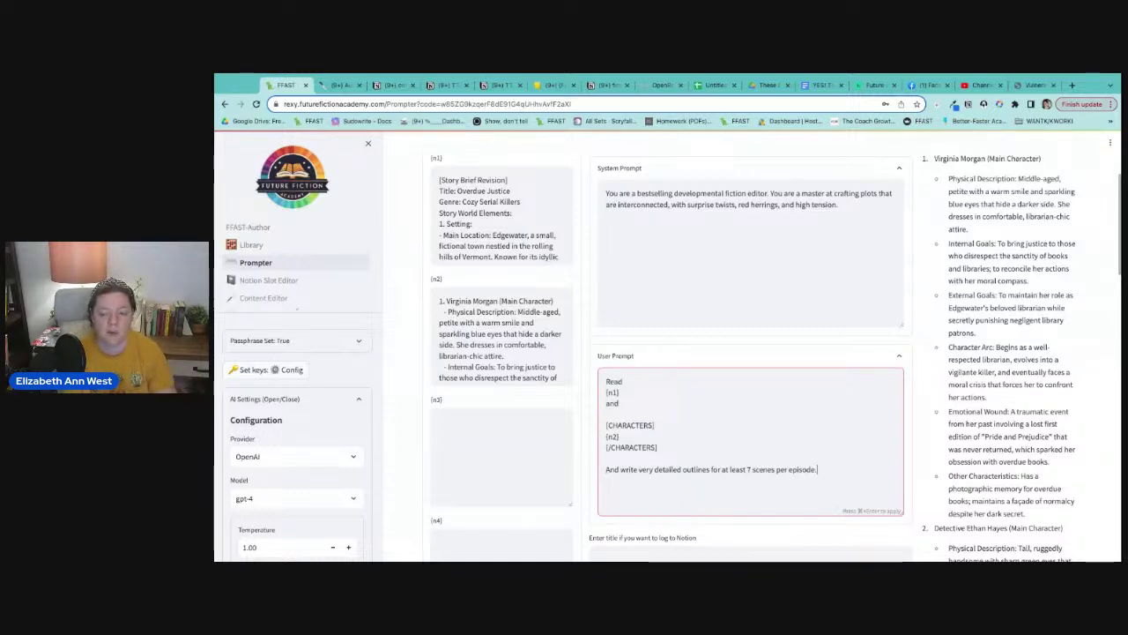
# - Enter "Outlines" as the title for logging the completion to Notion
pyautogui.scroll(3, 846, 362)
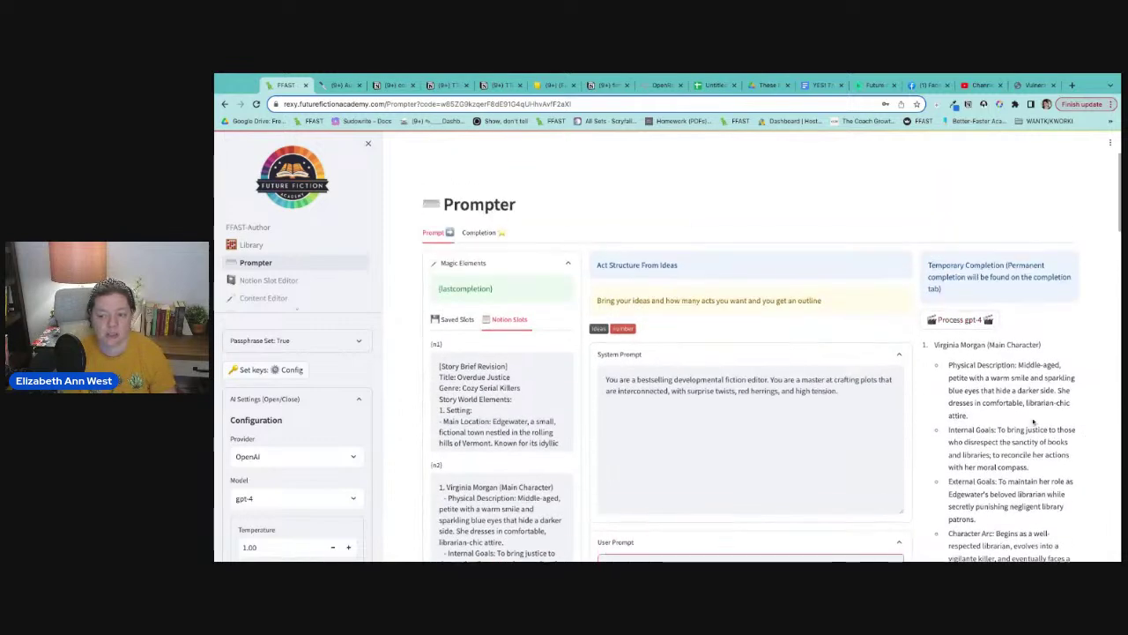
pyautogui.scroll(-3, 756, 460)
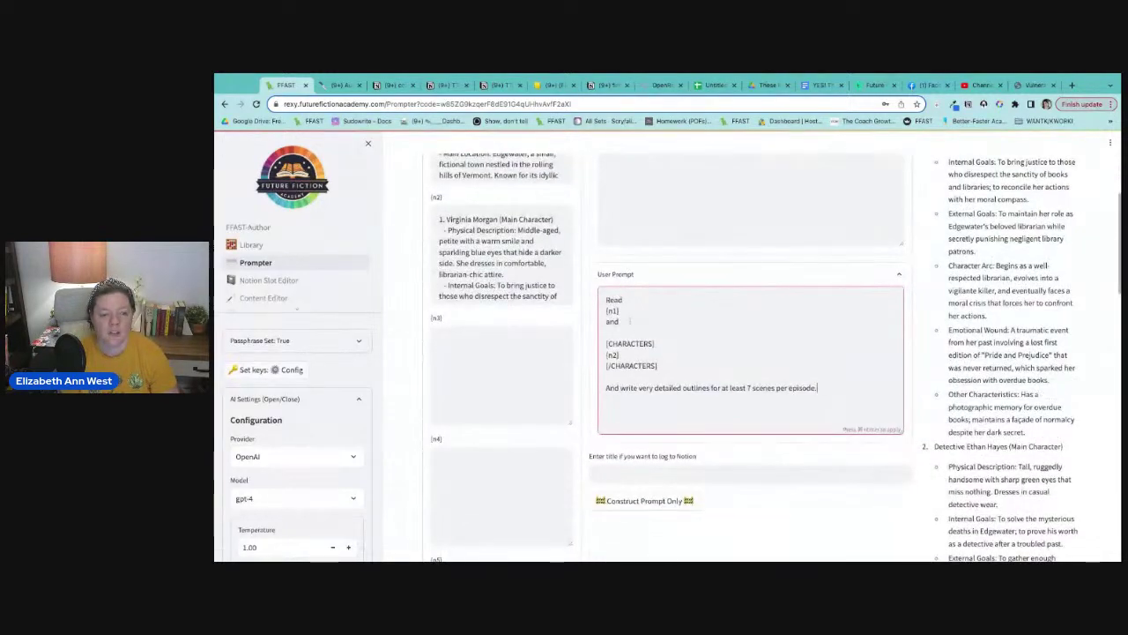
pyautogui.scroll(-2, 757, 460)
pyautogui.click(712, 280)
pyautogui.press('BackSpace')
pyautogui.press('BackSpace')
pyautogui.press('BackSpace')
pyautogui.press('BackSpace')
pyautogui.write('Outlines')
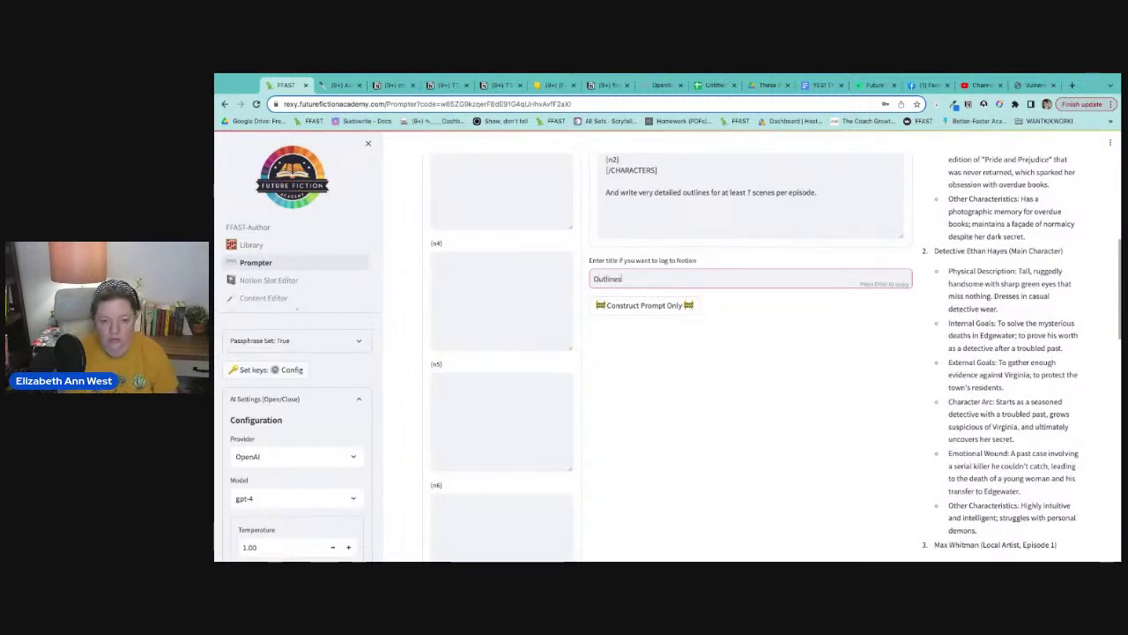
# - Construct the prompt without running it and check the assembled story brief, character list and closing instruction
pyautogui.click(644, 305)
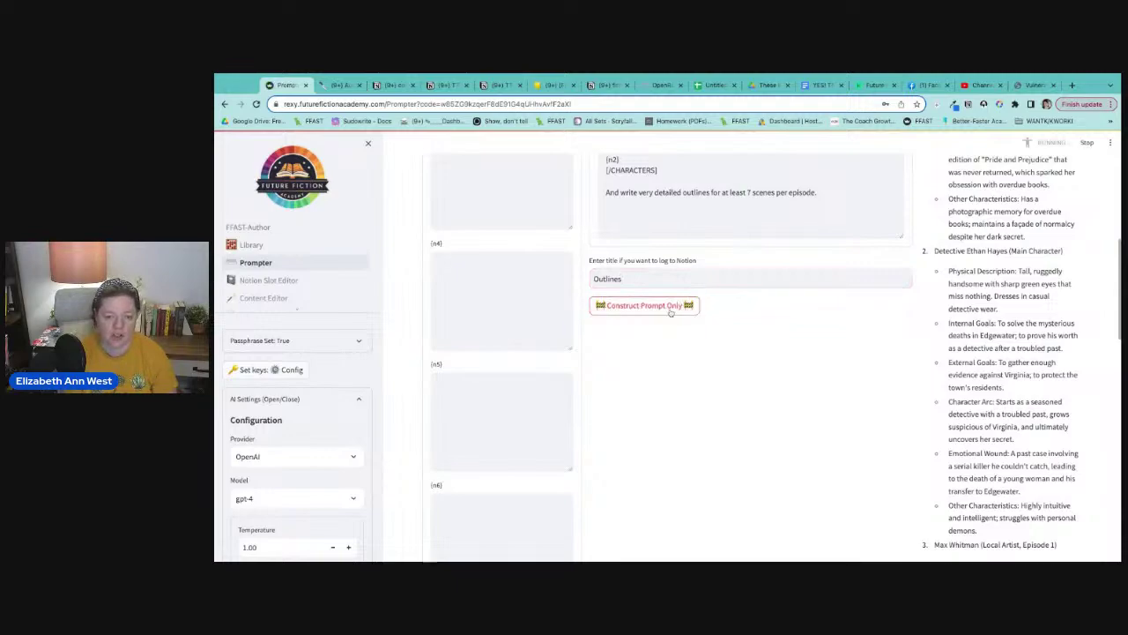
pyautogui.scroll(-10, 689, 351)
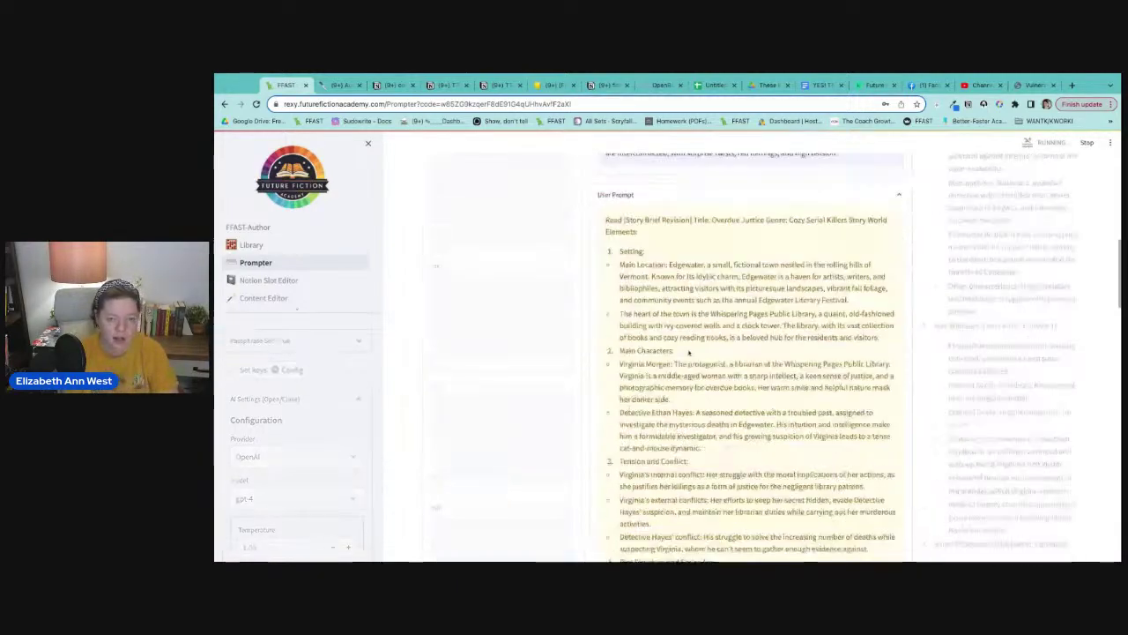
pyautogui.scroll(-10, 697, 370)
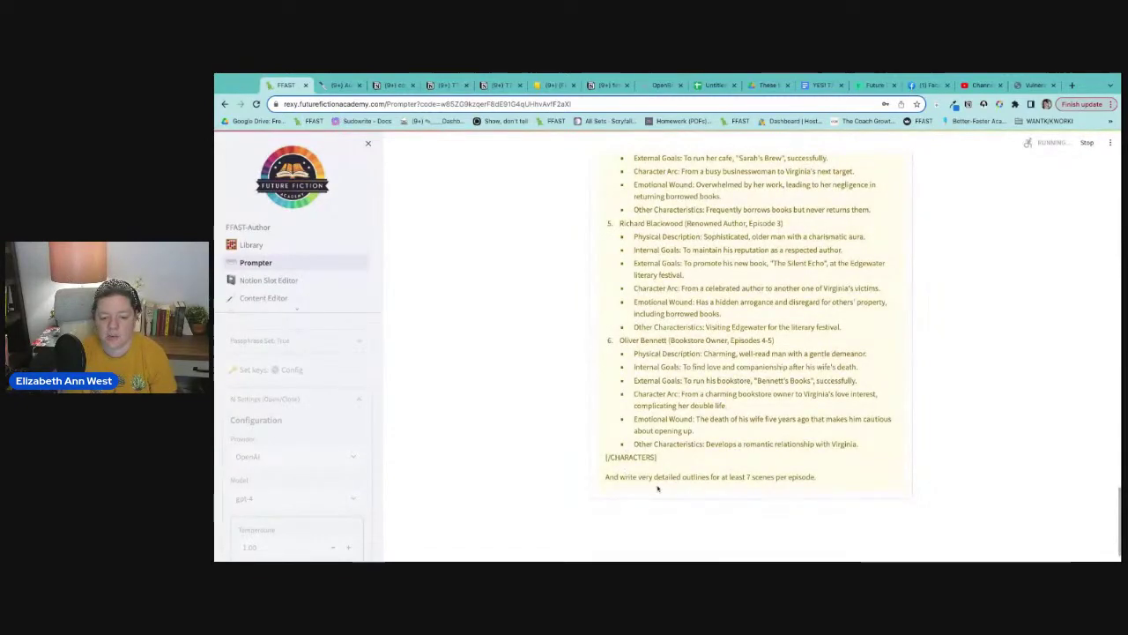
pyautogui.scroll(20, 752, 486)
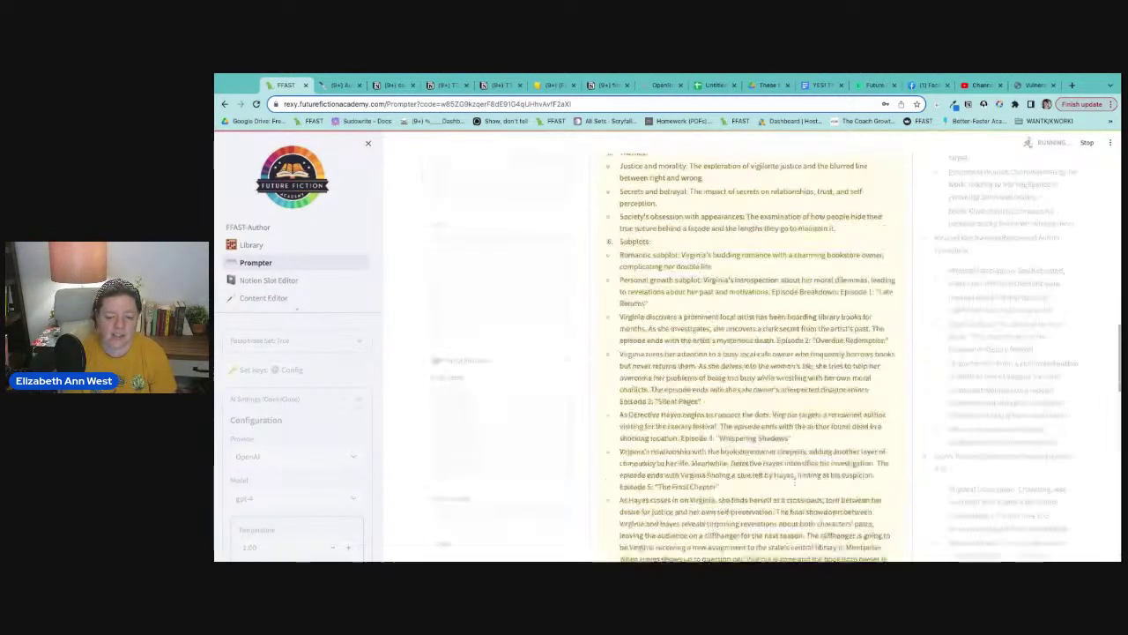
# - Extend the user prompt's last sentence with "as defined in the [Story Brief Revision]"
pyautogui.scroll(-4, 788, 480)
pyautogui.click(820, 360)
pyautogui.write('as defined in the [')
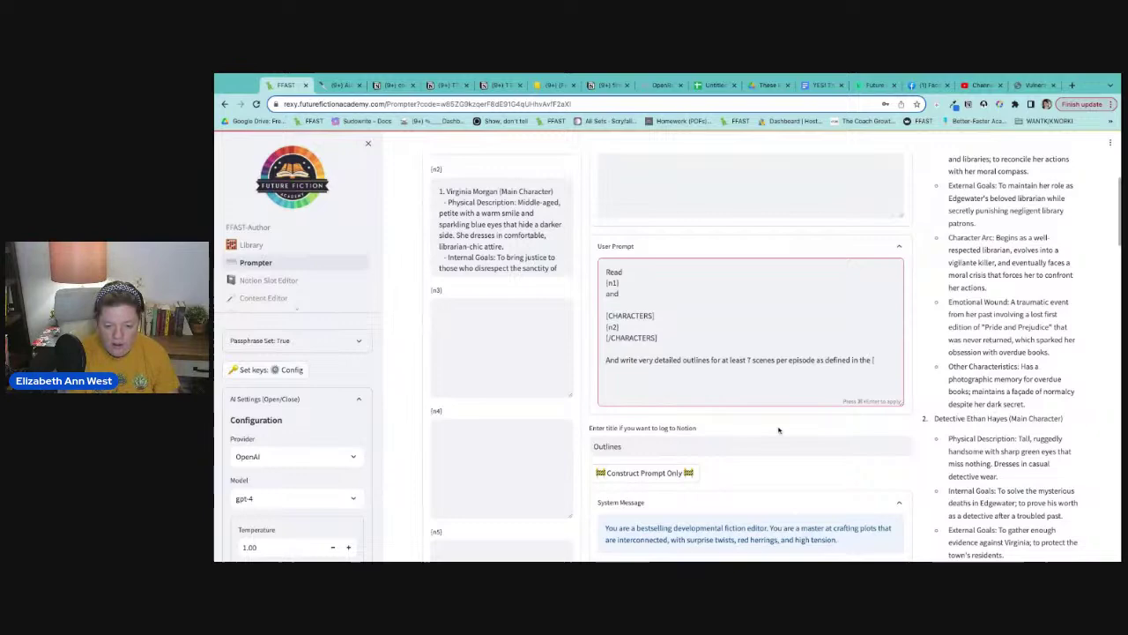
pyautogui.scroll(-10, 767, 436)
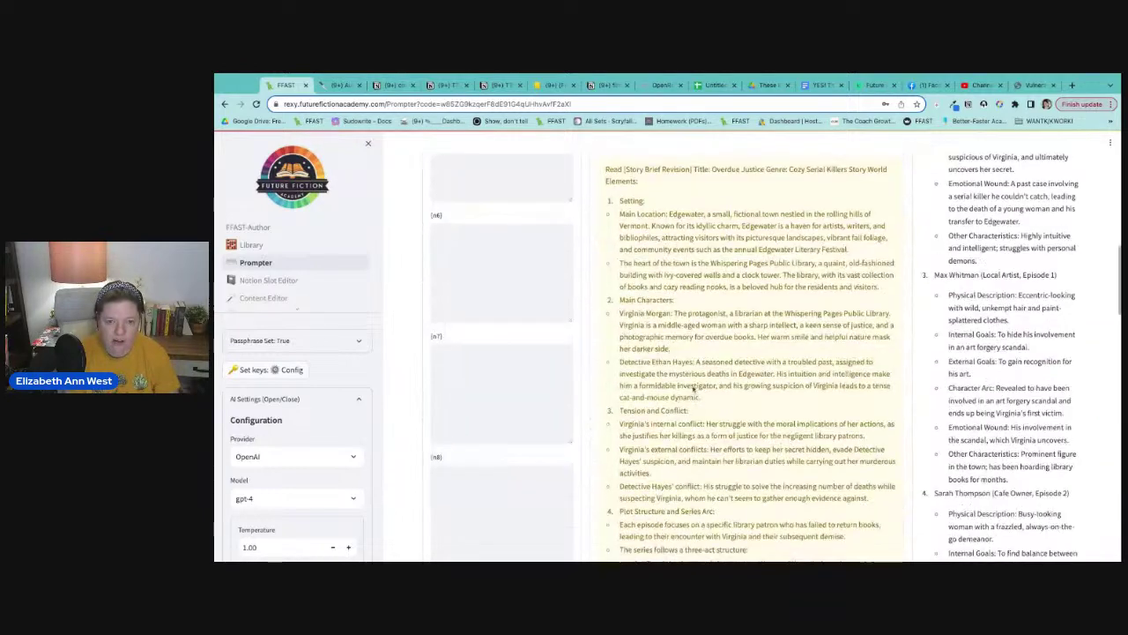
pyautogui.scroll(8, 749, 352)
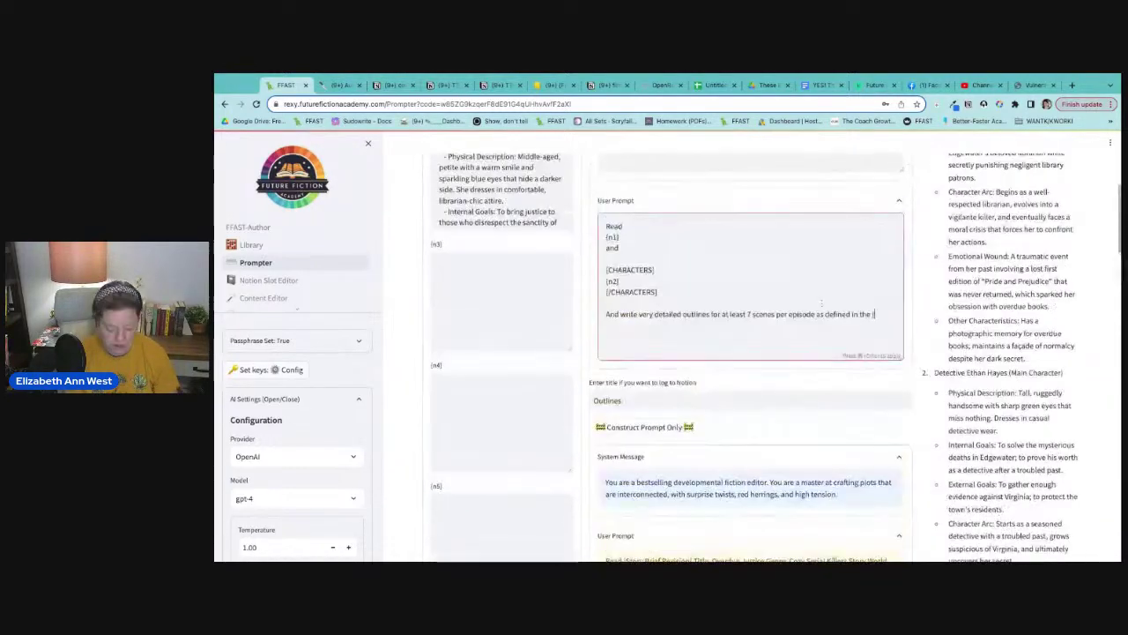
pyautogui.write('[Story Breif R')
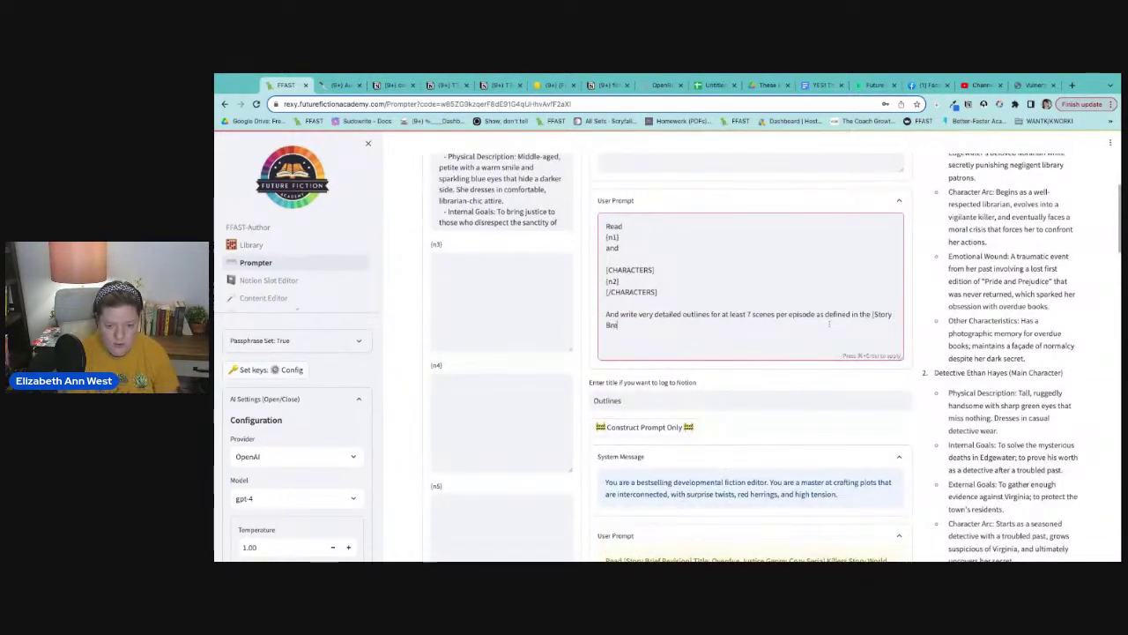
pyautogui.press('BackSpace')
pyautogui.press('BackSpace')
pyautogui.press('BackSpace')
pyautogui.press('BackSpace')
pyautogui.press('BackSpace')
pyautogui.press('BackSpace')
pyautogui.write('rief Revisi')
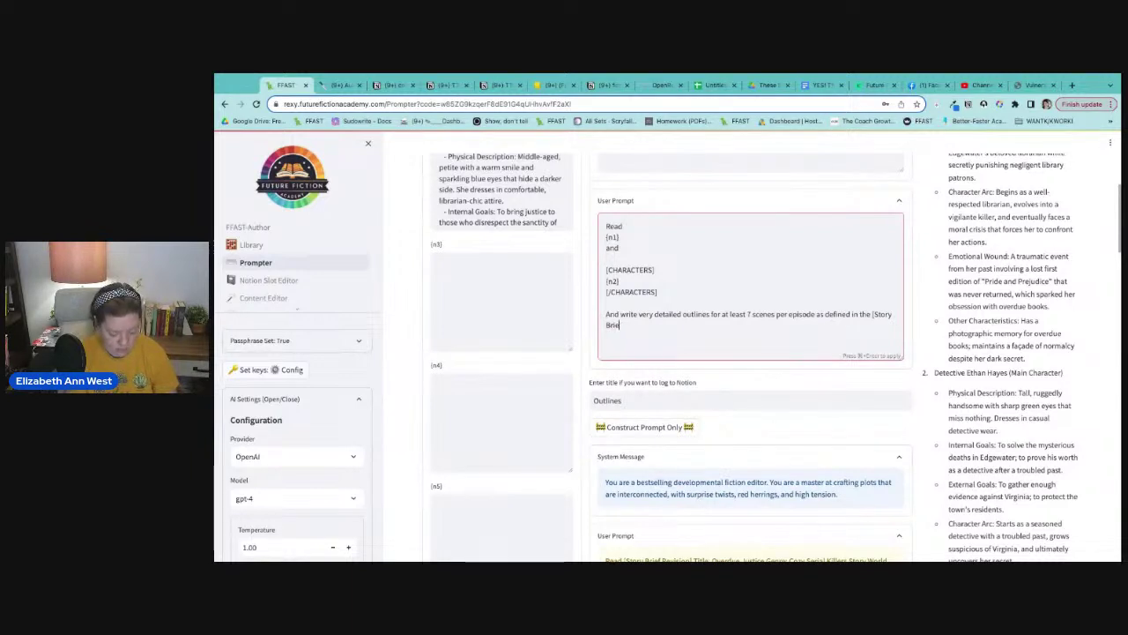
pyautogui.write('on]')
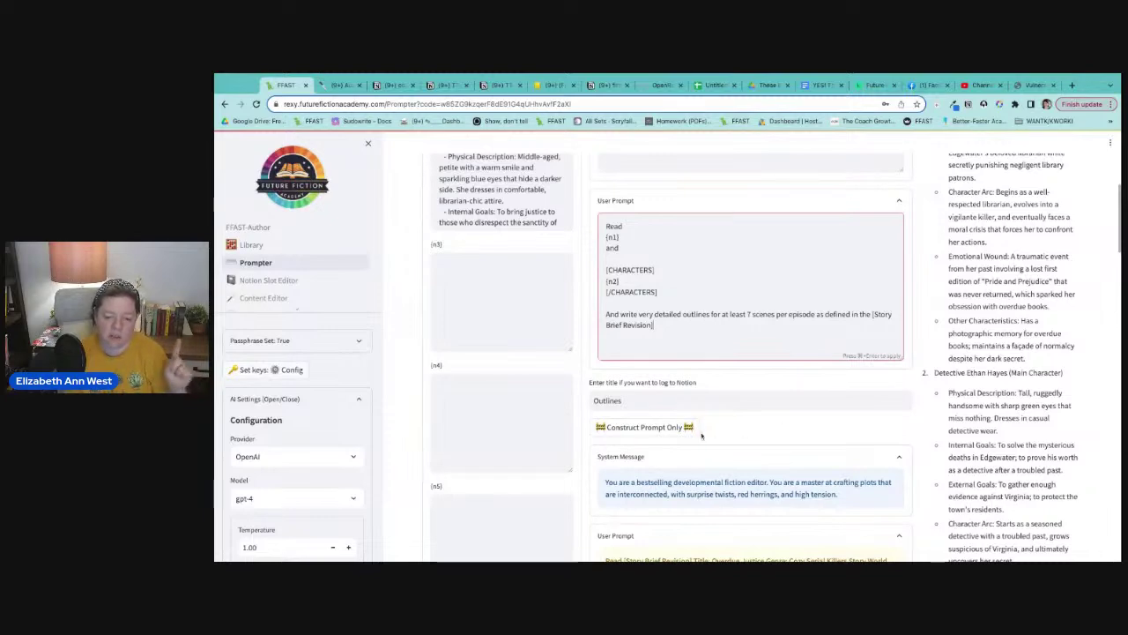
# - Construct the prompt again from the revised text and check the end of the assembled version
pyautogui.click(662, 429)
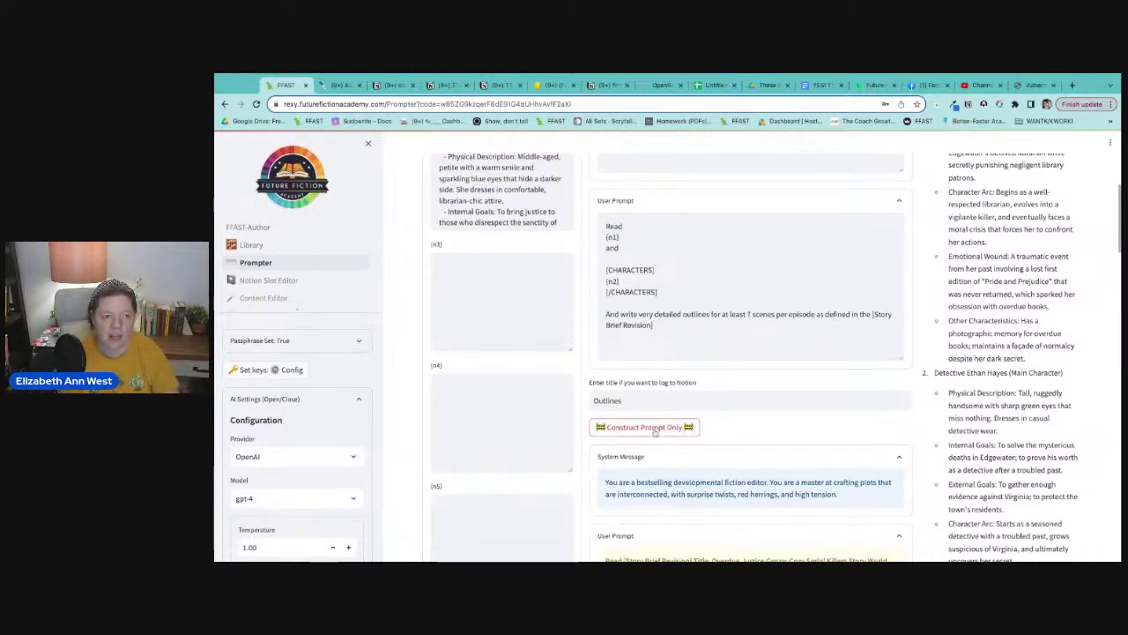
pyautogui.scroll(-12, 769, 494)
pyautogui.scroll(-10, 690, 459)
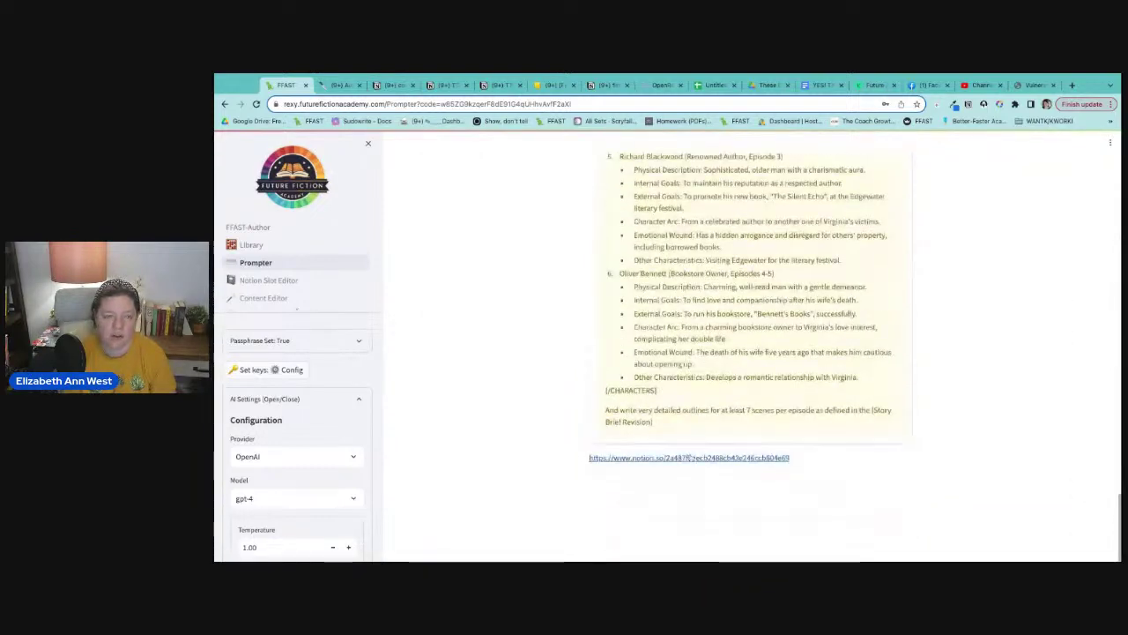
# - Open the logged prompt in Notion, delete the first of the two Outlines pages under Prompt Construction, and return to the FFAST Prompter
pyautogui.click(690, 457)
pyautogui.click(408, 142)
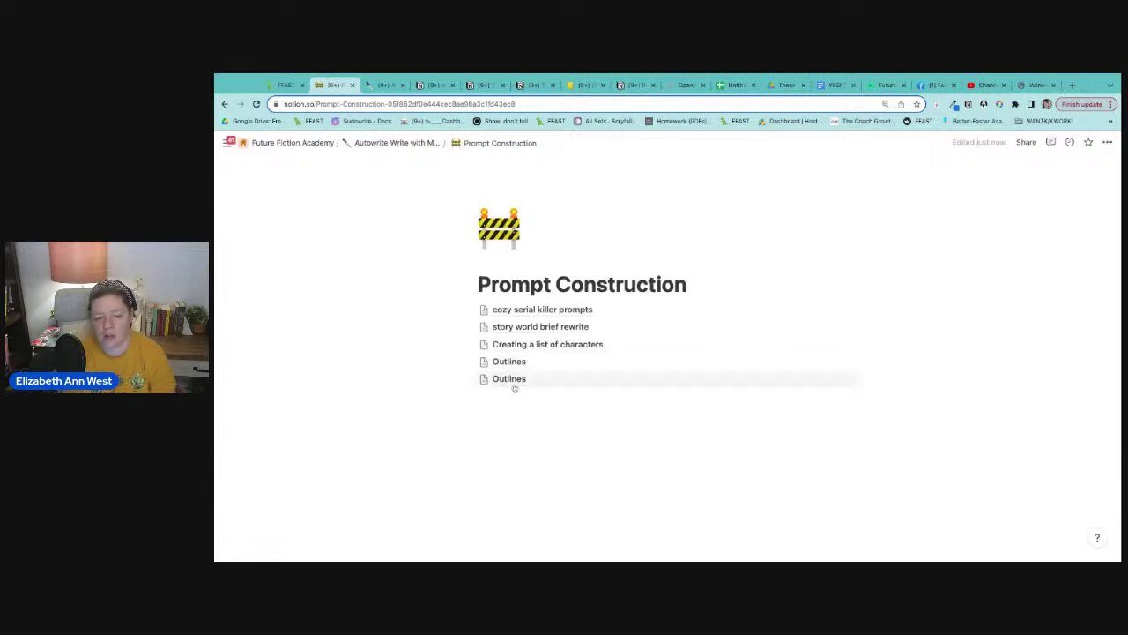
pyautogui.rightClick(518, 361)
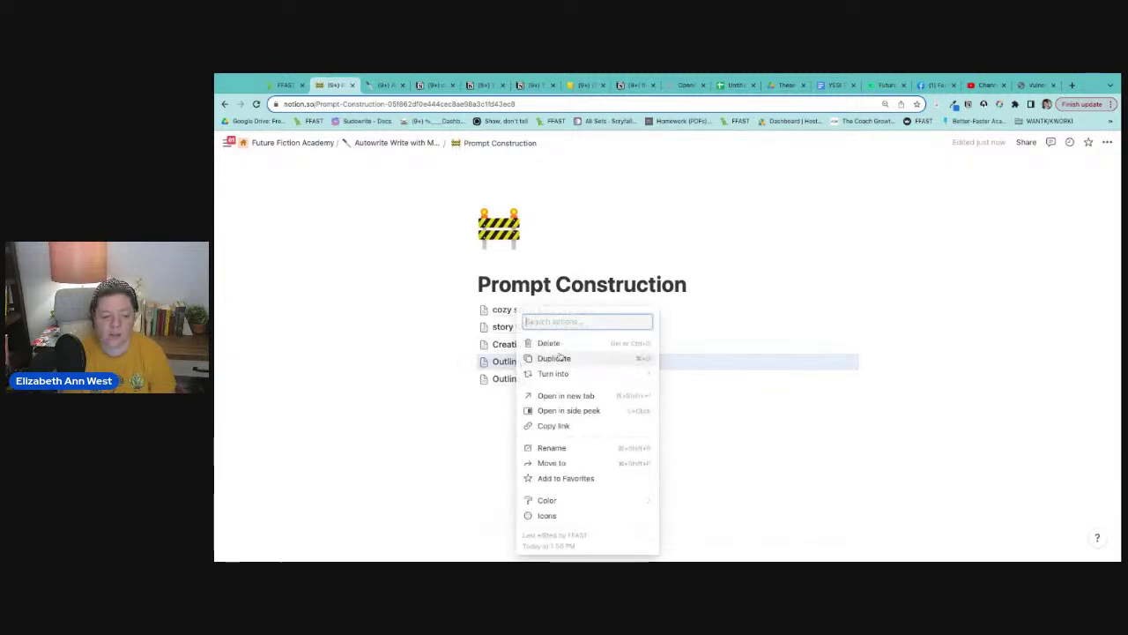
pyautogui.click(549, 343)
pyautogui.click(393, 143)
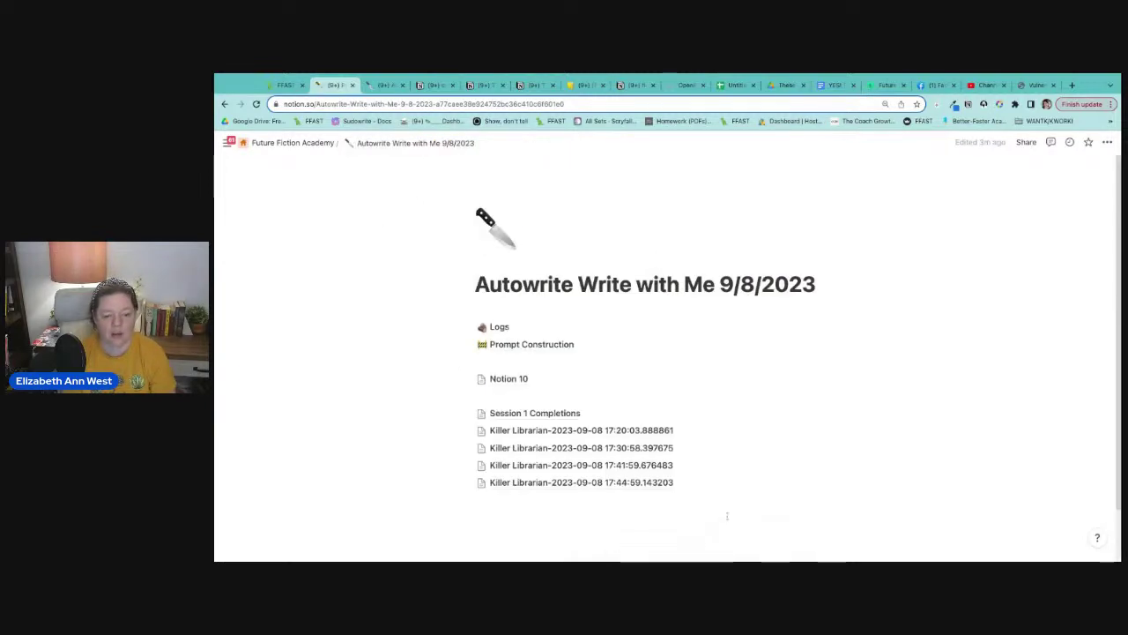
pyautogui.click(284, 84)
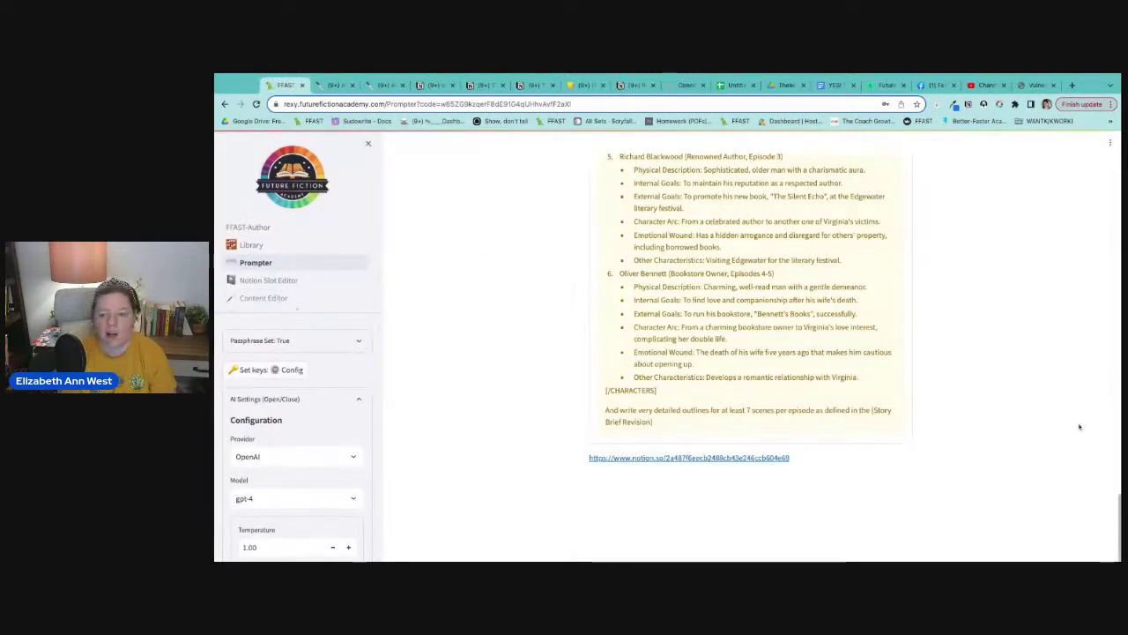
# - Process the prompt with gpt-4 and follow the episode outlines in the temporary completion as they generate
pyautogui.scroll(-3, 1017, 428)
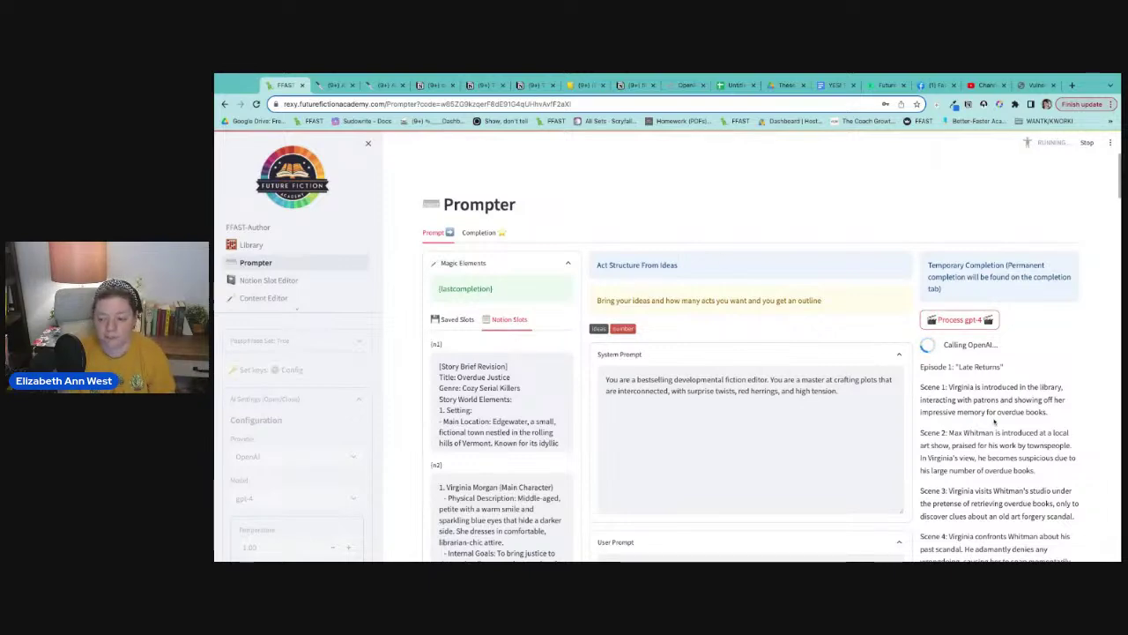
pyautogui.scroll(-2, 995, 422)
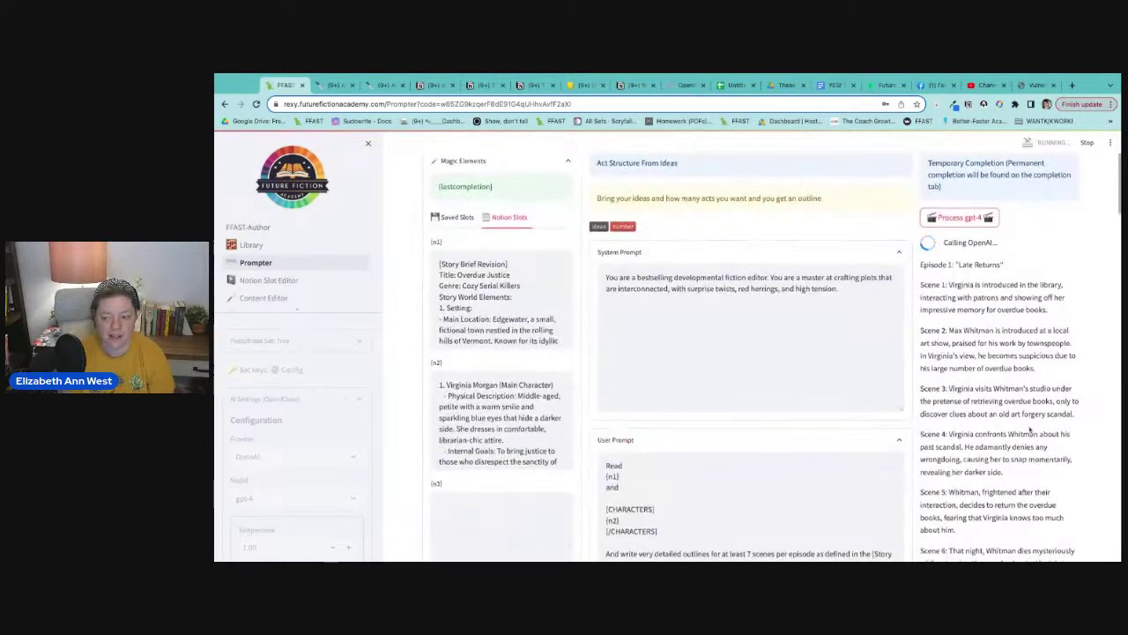
pyautogui.scroll(-5, 1029, 429)
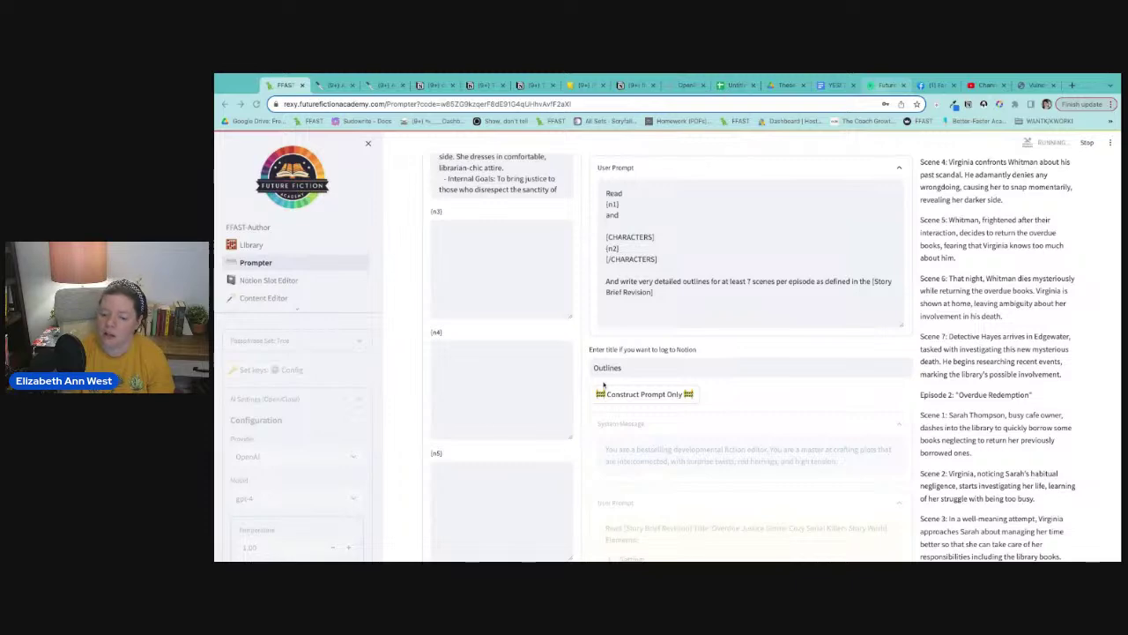
pyautogui.scroll(-5, 976, 391)
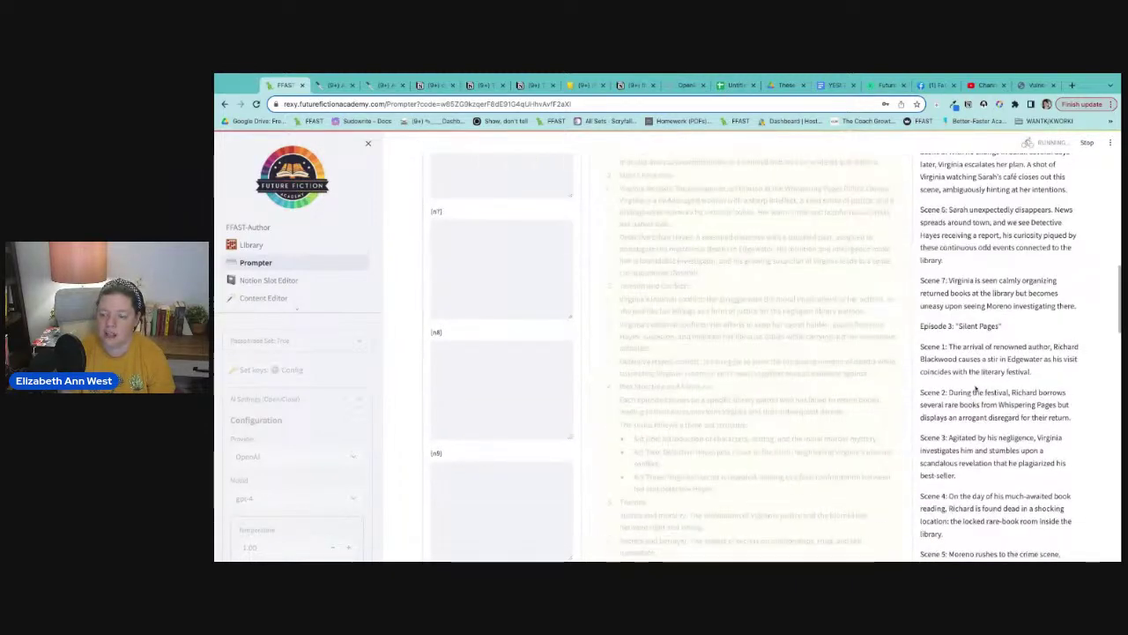
pyautogui.scroll(-5, 976, 391)
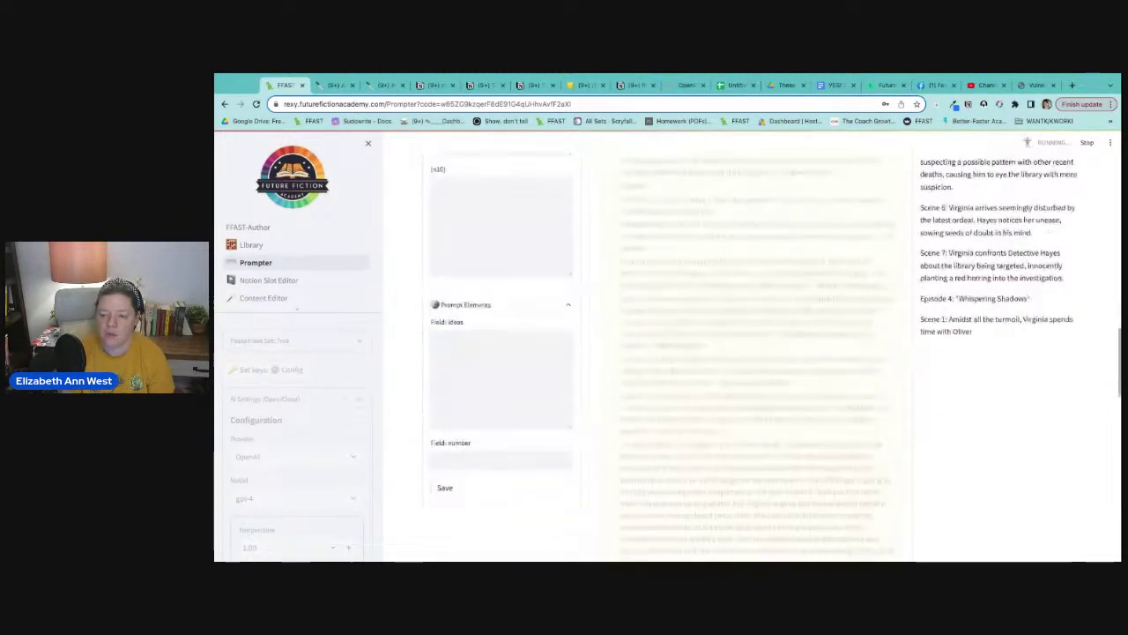
pyautogui.scroll(10, 976, 391)
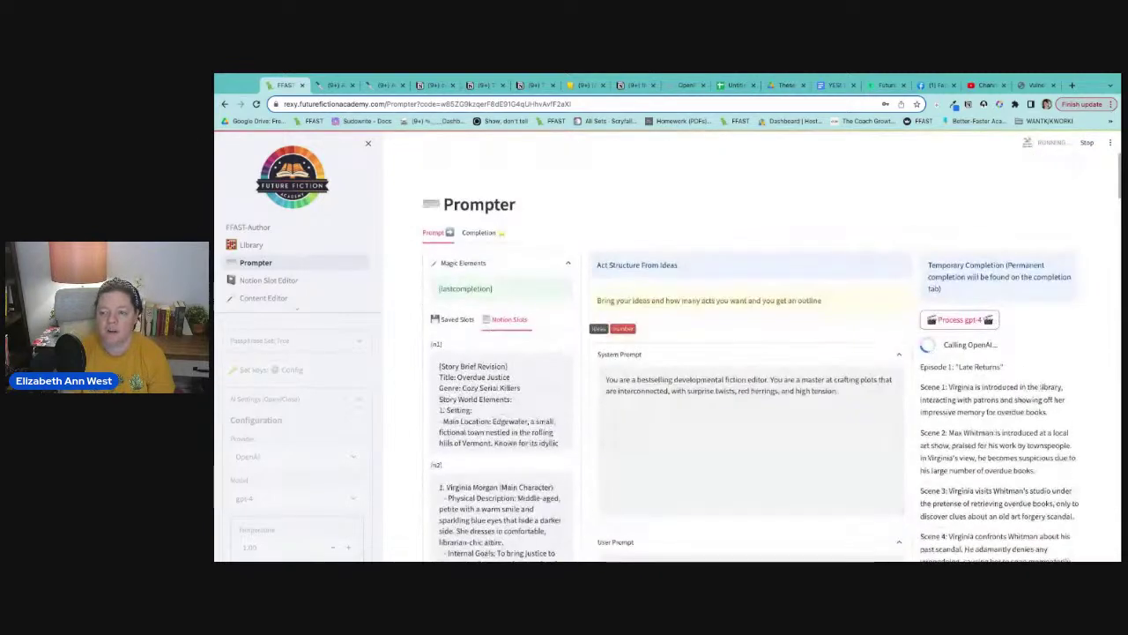
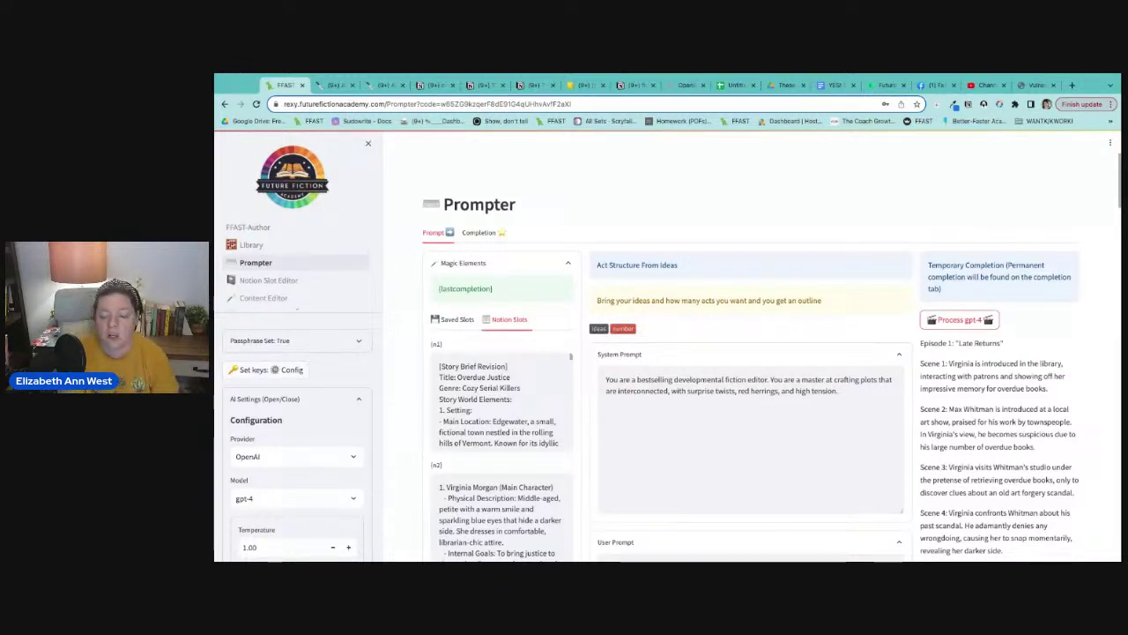
# - Review the finished temporary completion from Episode 1 through the scenes of Episode 5, "The Final Chapter"
pyautogui.scroll(-6, 1028, 459)
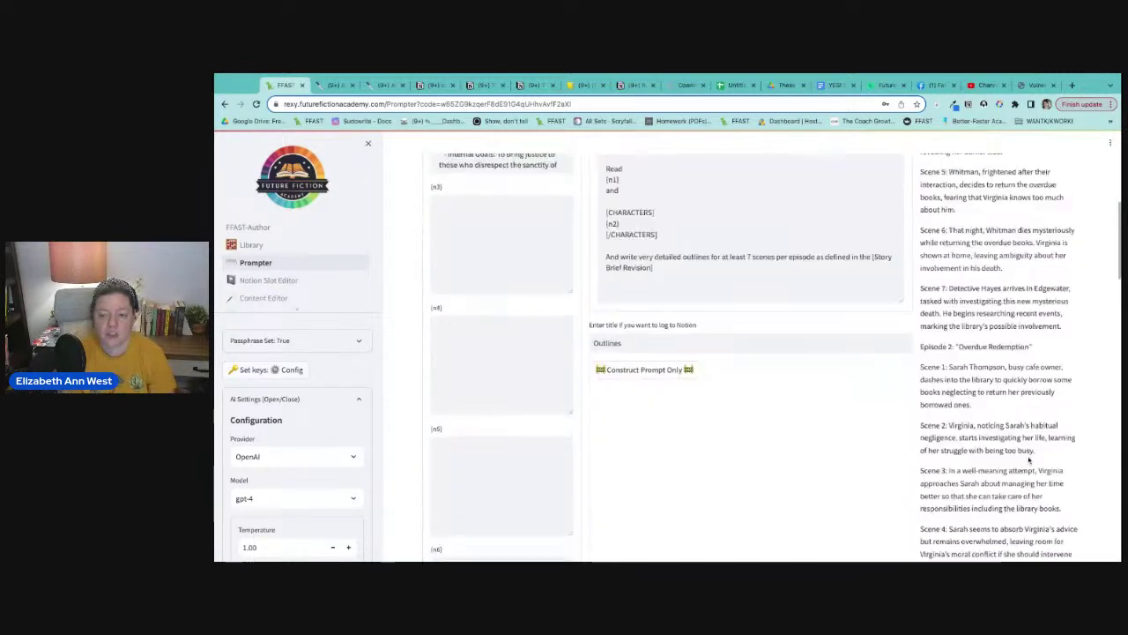
pyautogui.scroll(-5, 1029, 459)
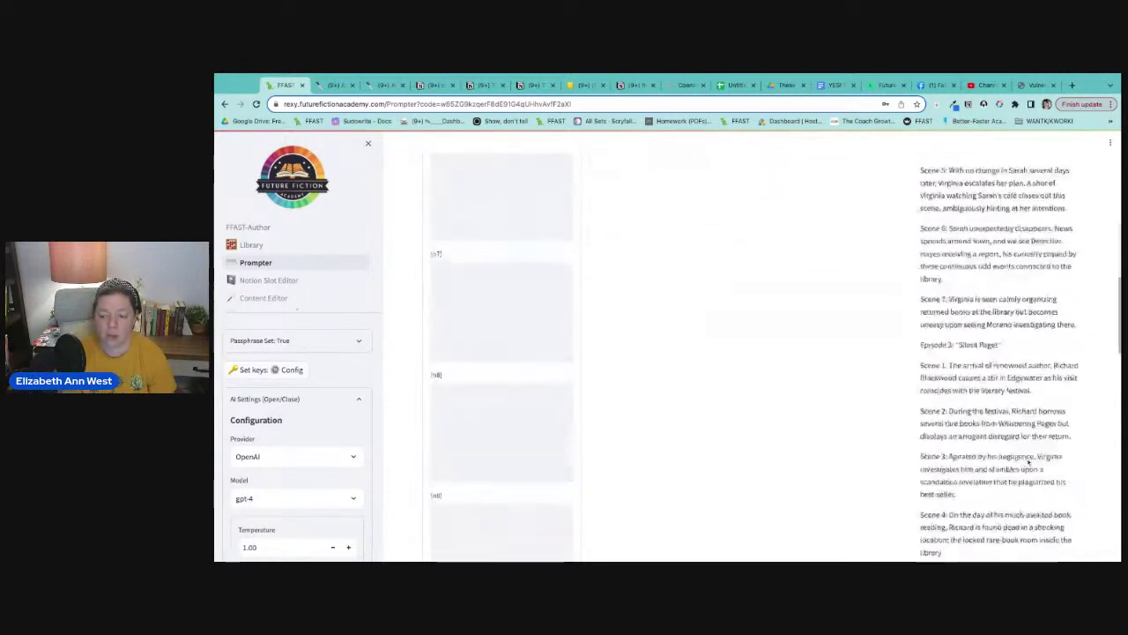
pyautogui.scroll(-10, 1028, 459)
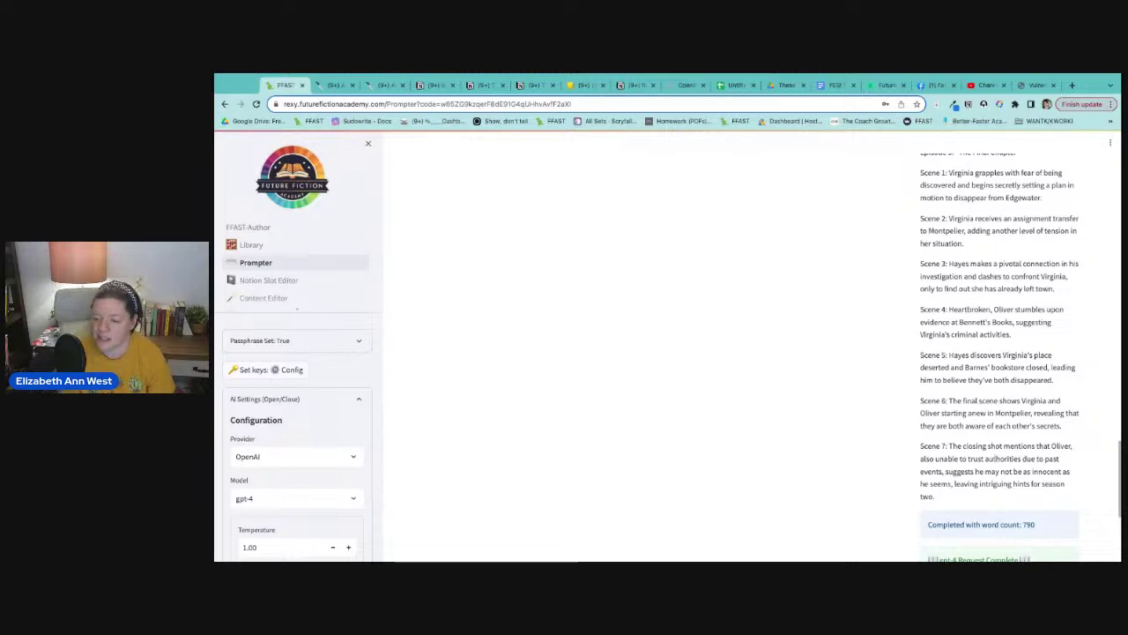
pyautogui.scroll(1, 996, 458)
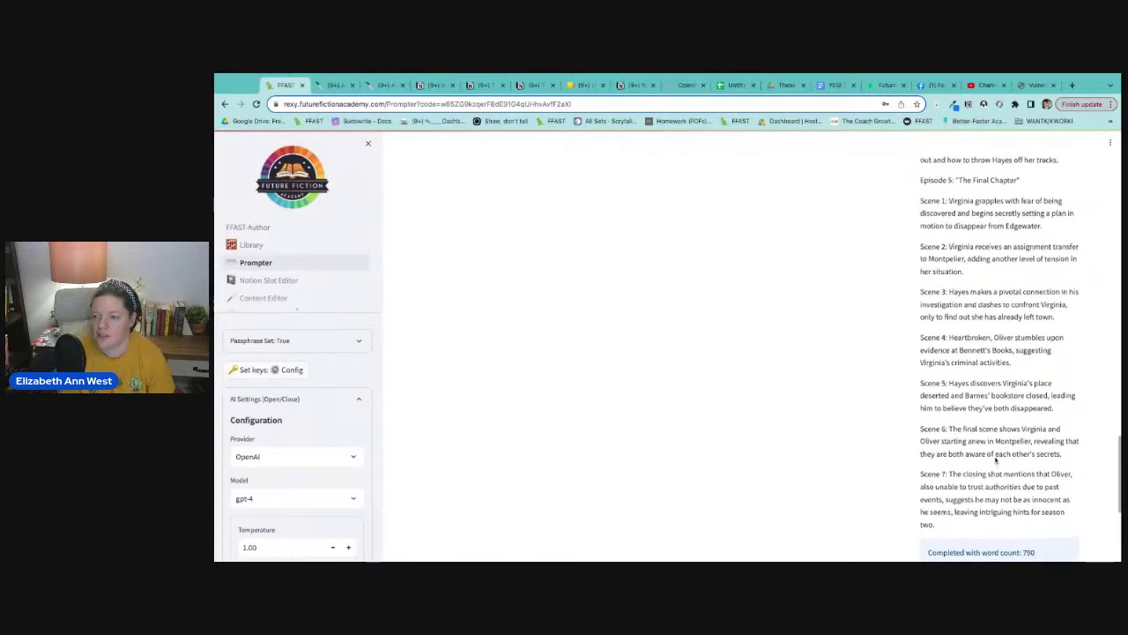
pyautogui.scroll(15, 995, 458)
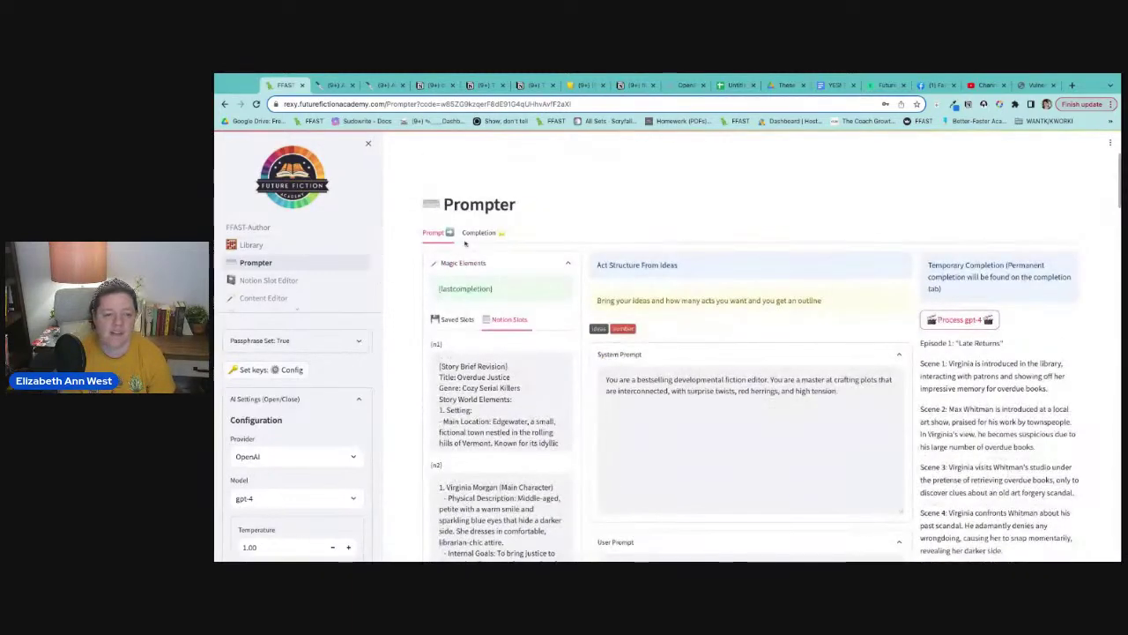
# - Open the permanent completion and read the Episode 1 scene outlines in its quick edit text
pyautogui.click(479, 231)
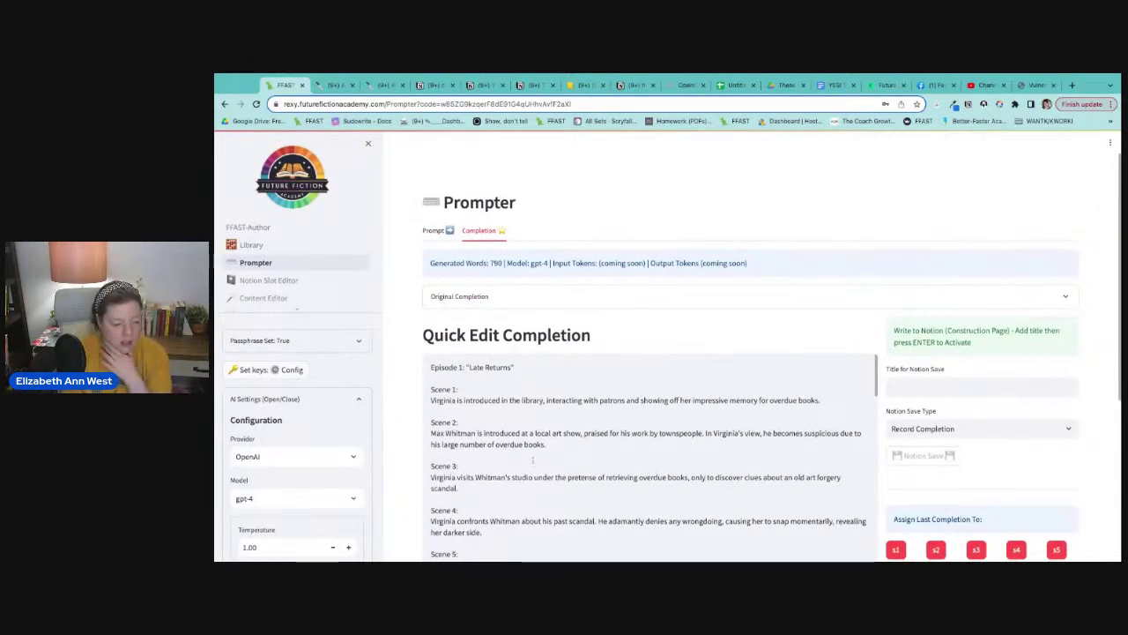
pyautogui.scroll(-2, 532, 459)
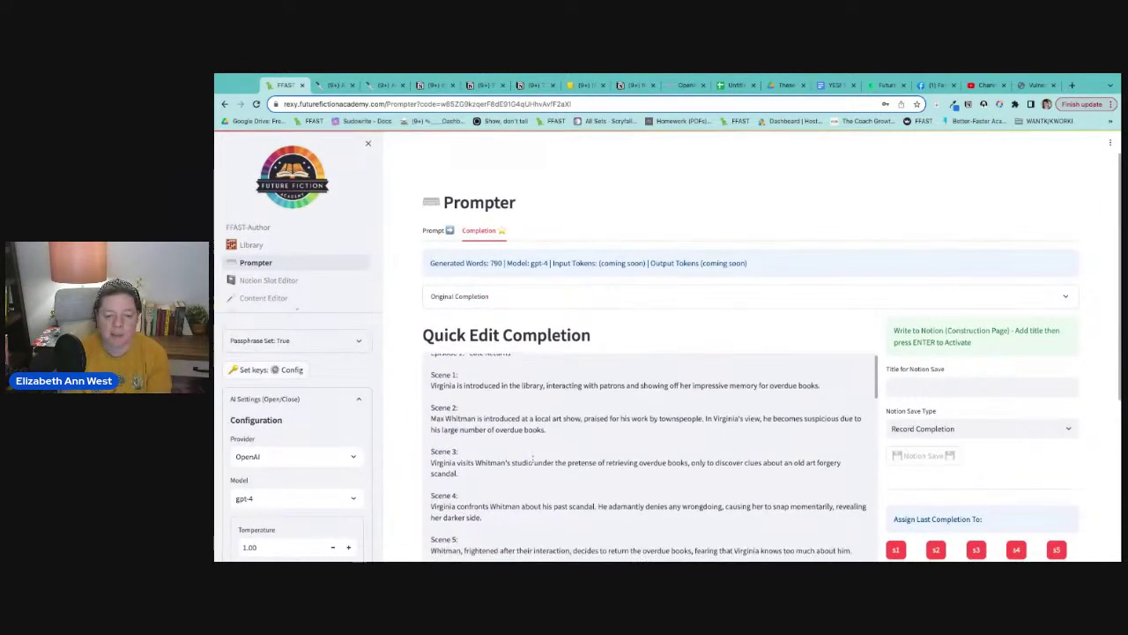
pyautogui.scroll(-2, 532, 459)
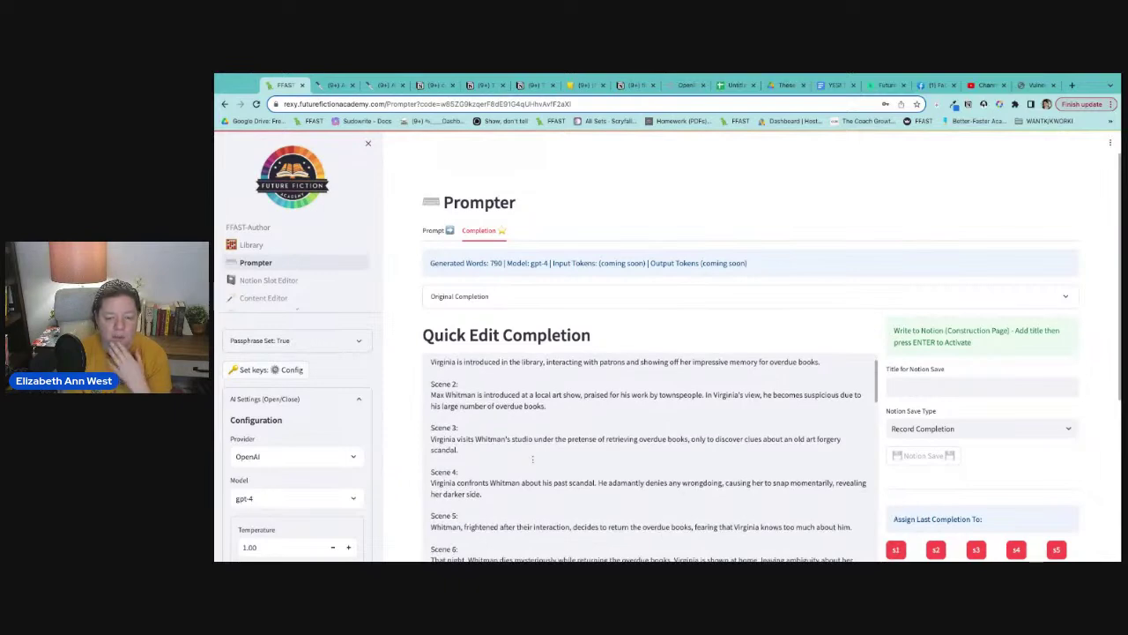
pyautogui.scroll(-3, 645, 458)
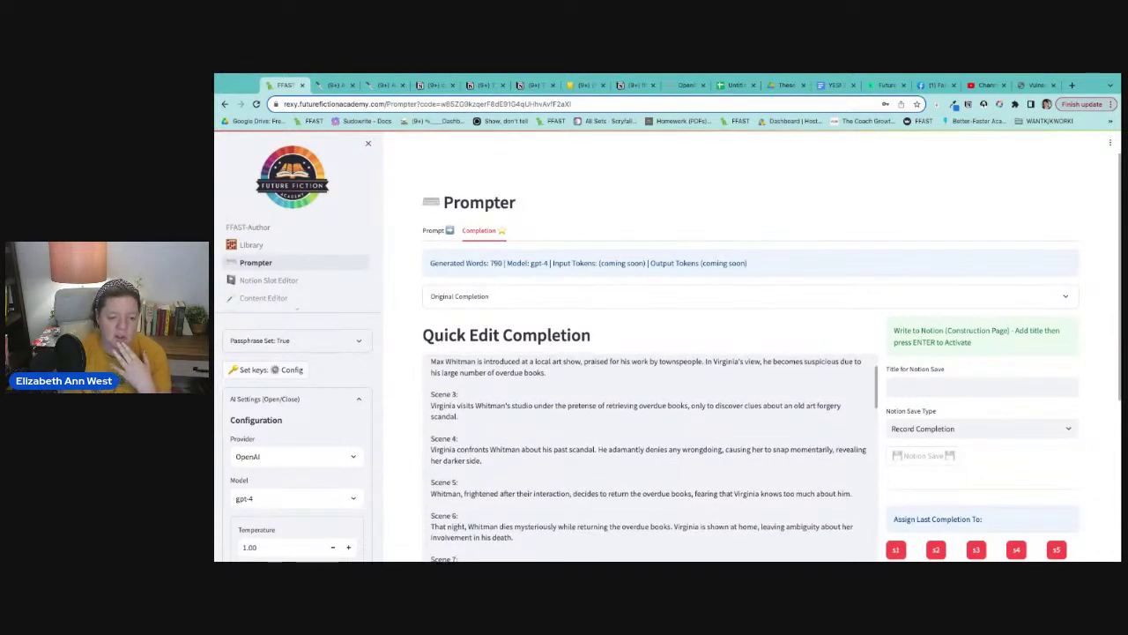
pyautogui.scroll(-1, 649, 459)
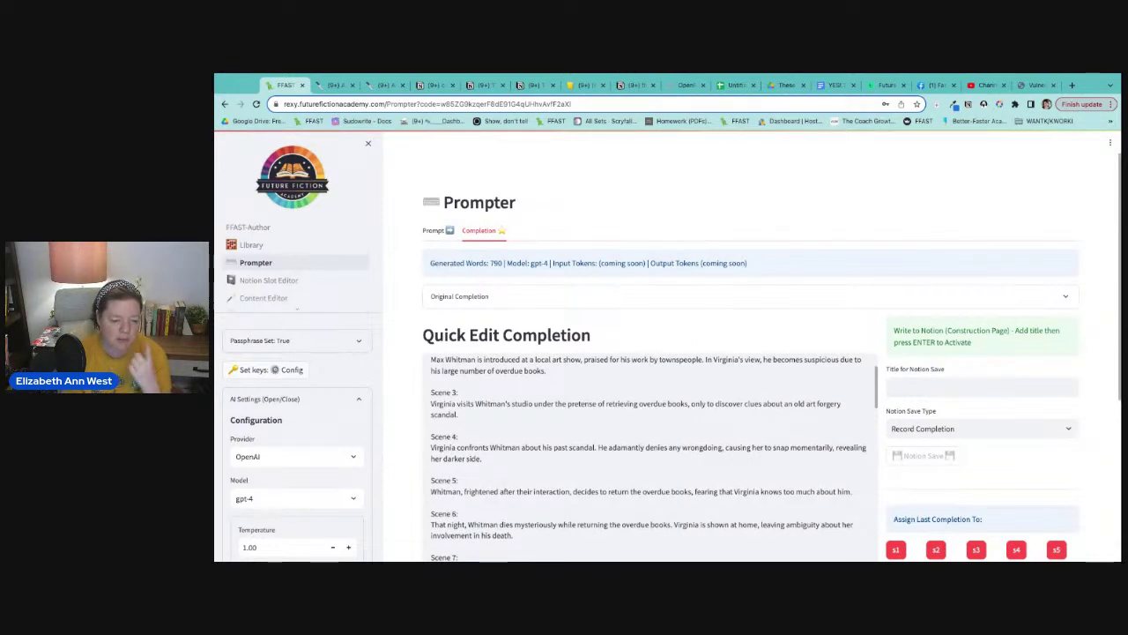
pyautogui.scroll(-1, 648, 459)
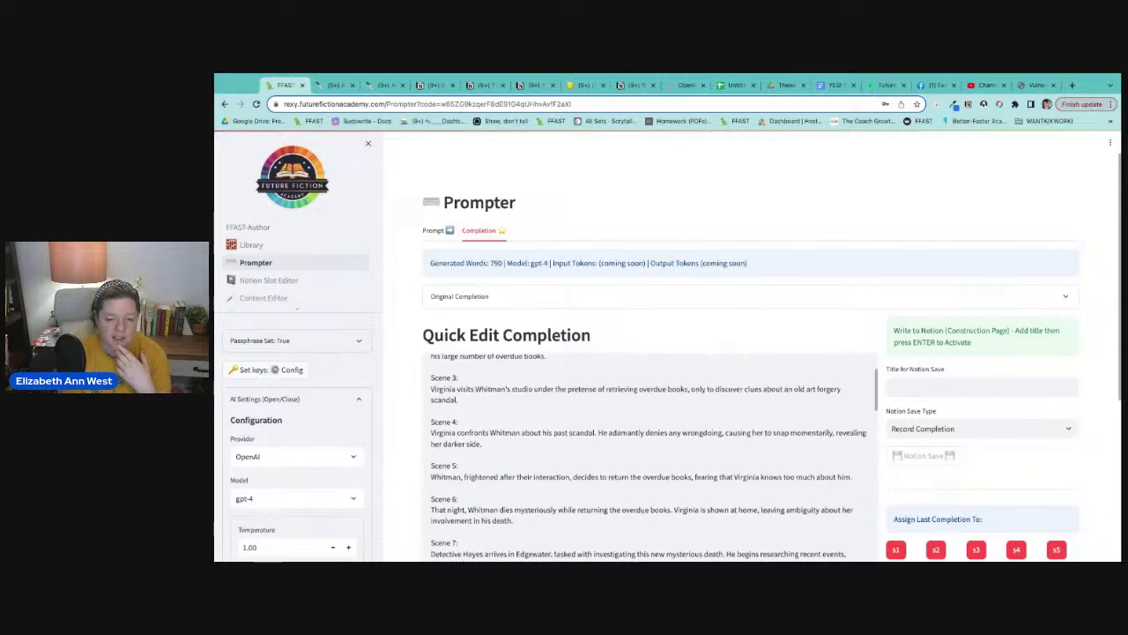
pyautogui.scroll(-1, 649, 458)
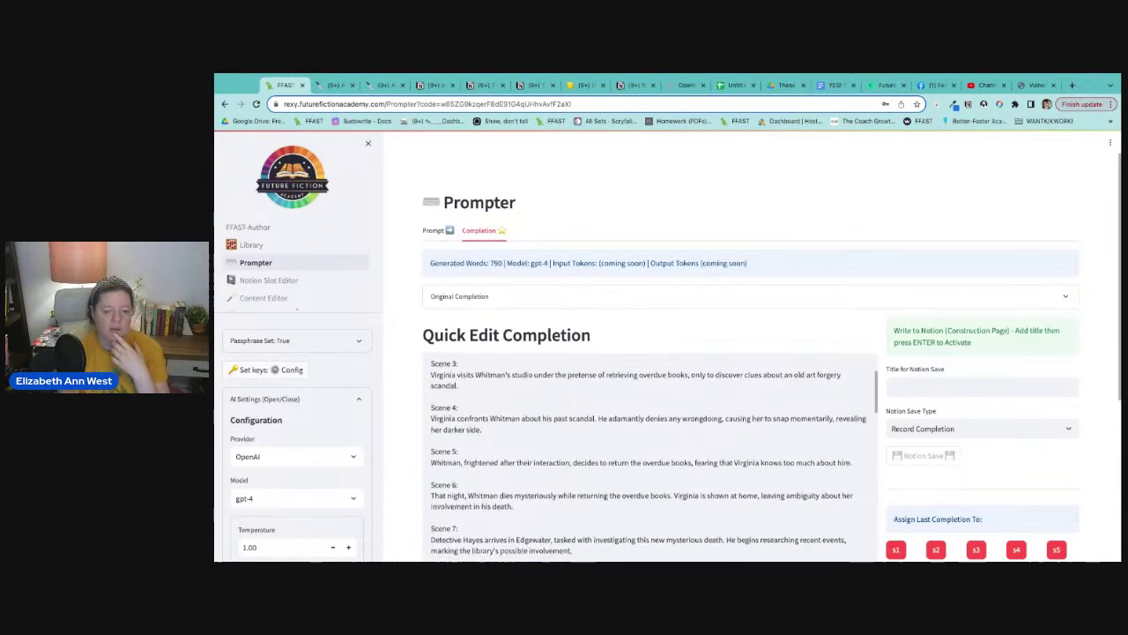
# - Read the remaining Episode 1 scenes and the opening scenes of Episode 2, "Overdue Redemption", in the quick edit text
pyautogui.scroll(-2, 557, 451)
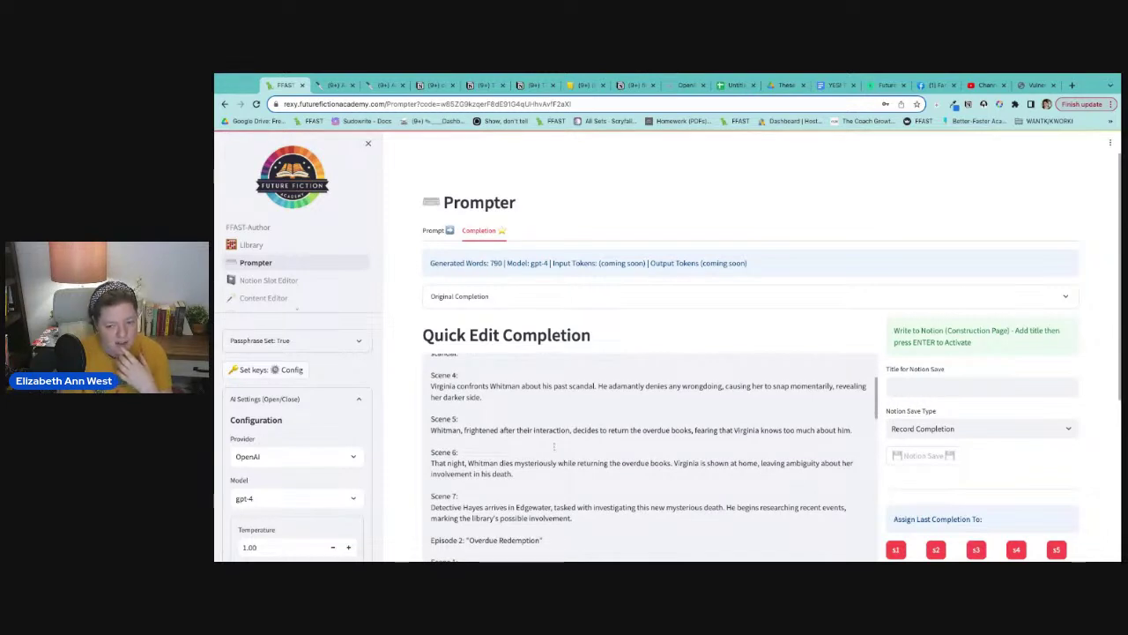
pyautogui.scroll(-1, 554, 446)
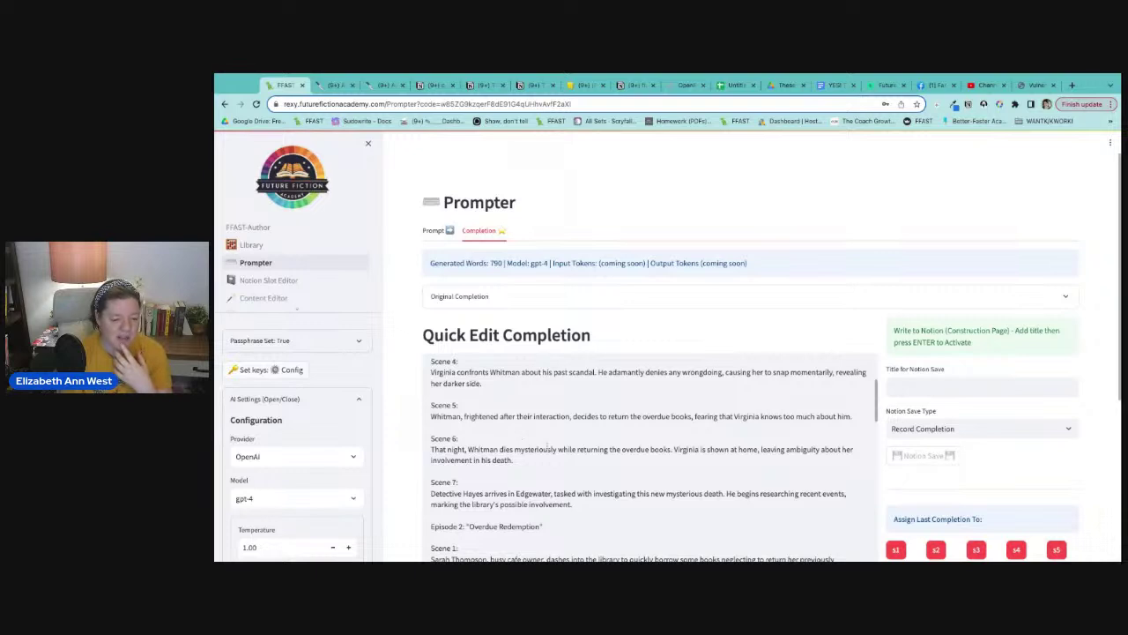
pyautogui.scroll(-1, 548, 448)
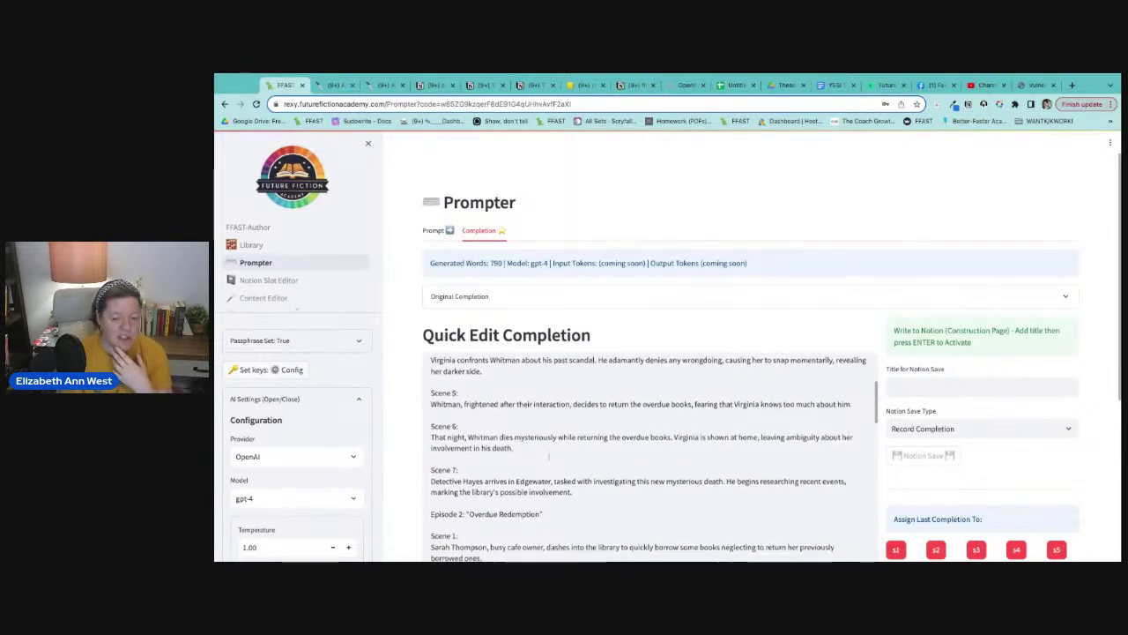
pyautogui.scroll(-2, 548, 456)
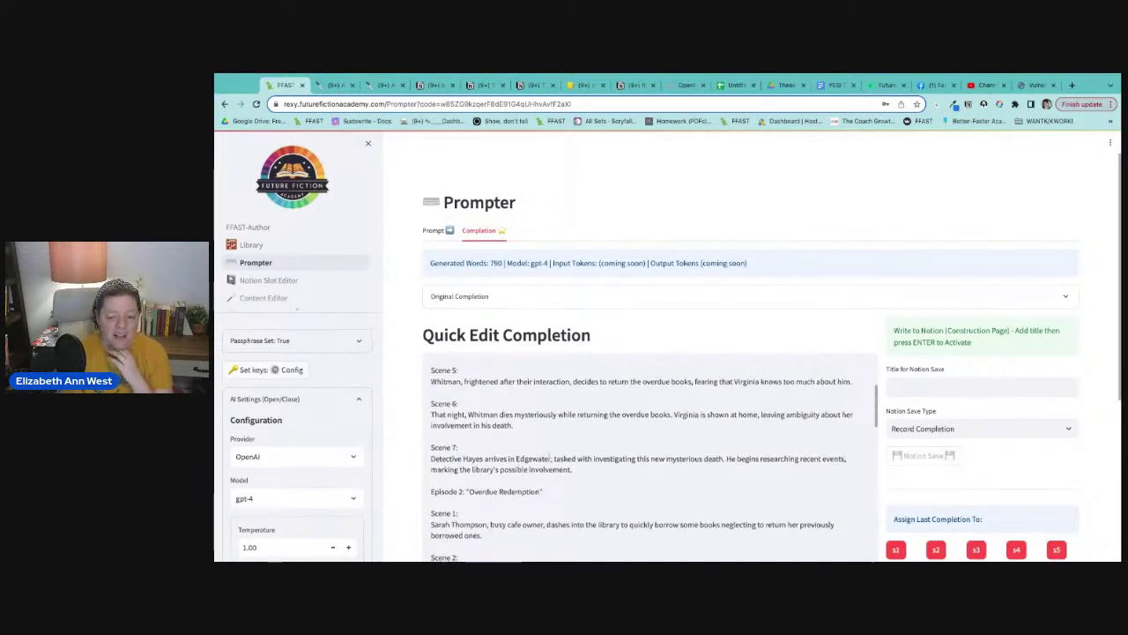
pyautogui.scroll(-2, 550, 458)
pyautogui.scroll(-3, 649, 459)
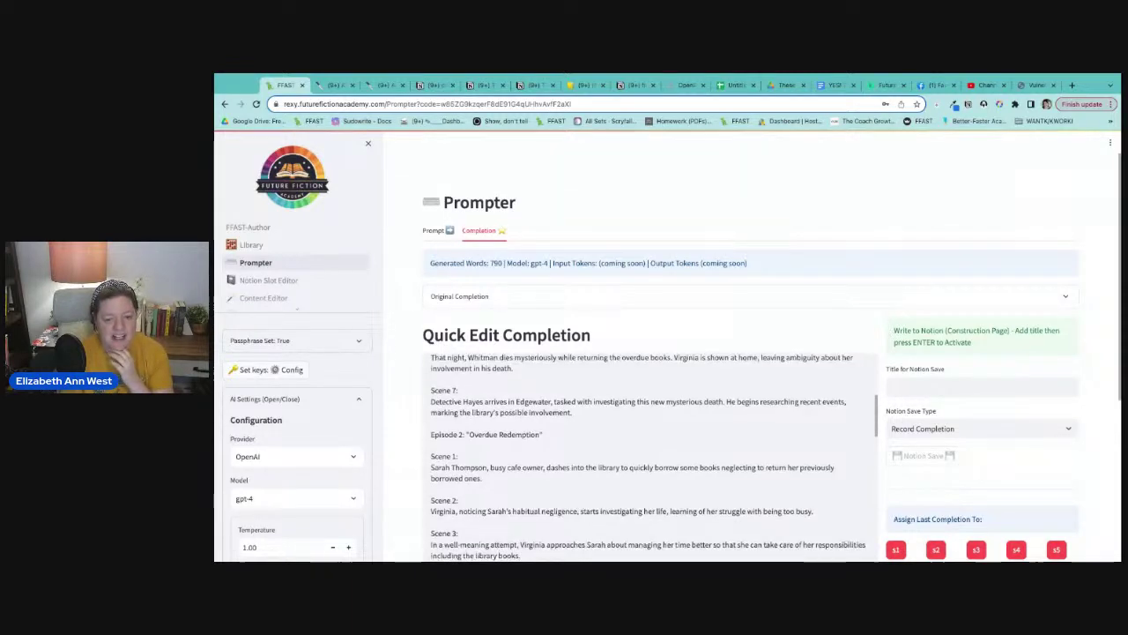
pyautogui.scroll(1, 650, 458)
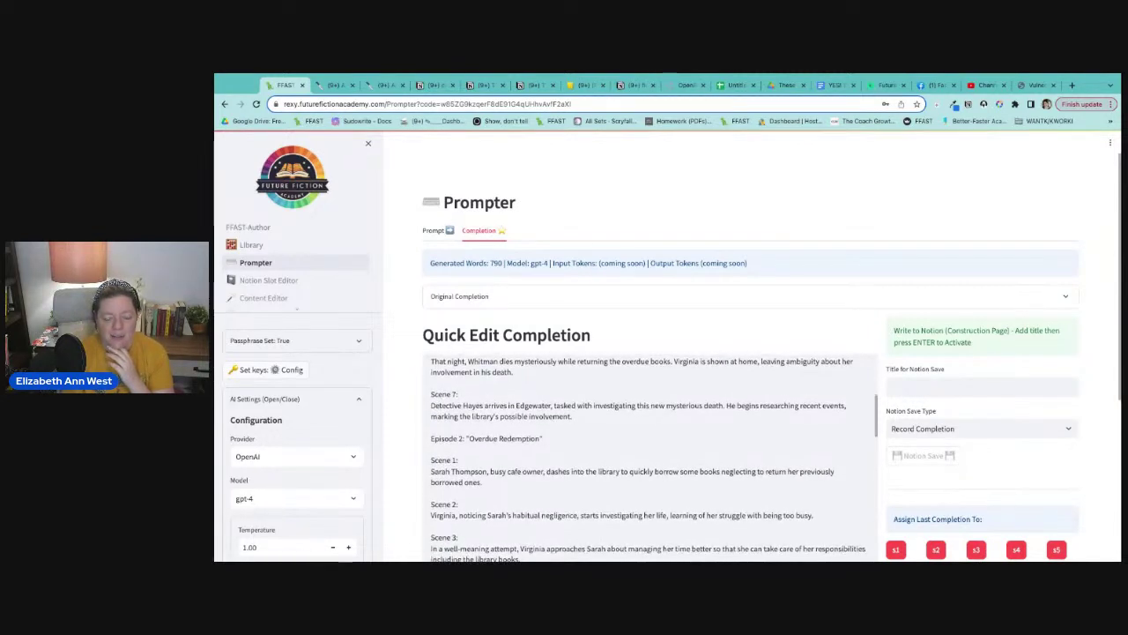
pyautogui.scroll(-2, 649, 459)
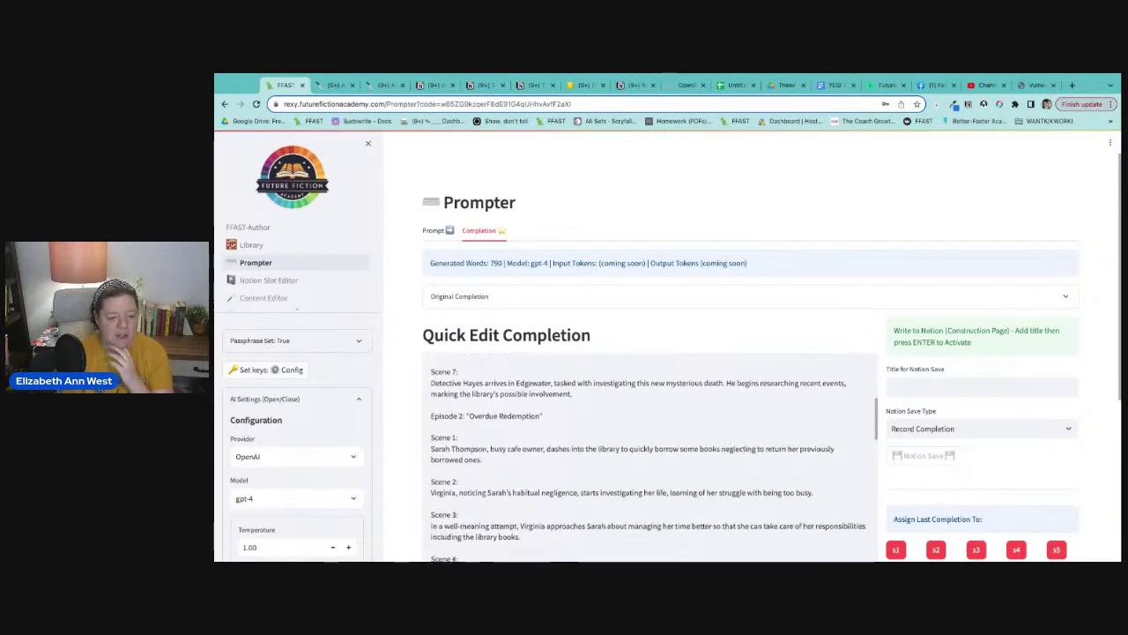
pyautogui.scroll(-2, 649, 458)
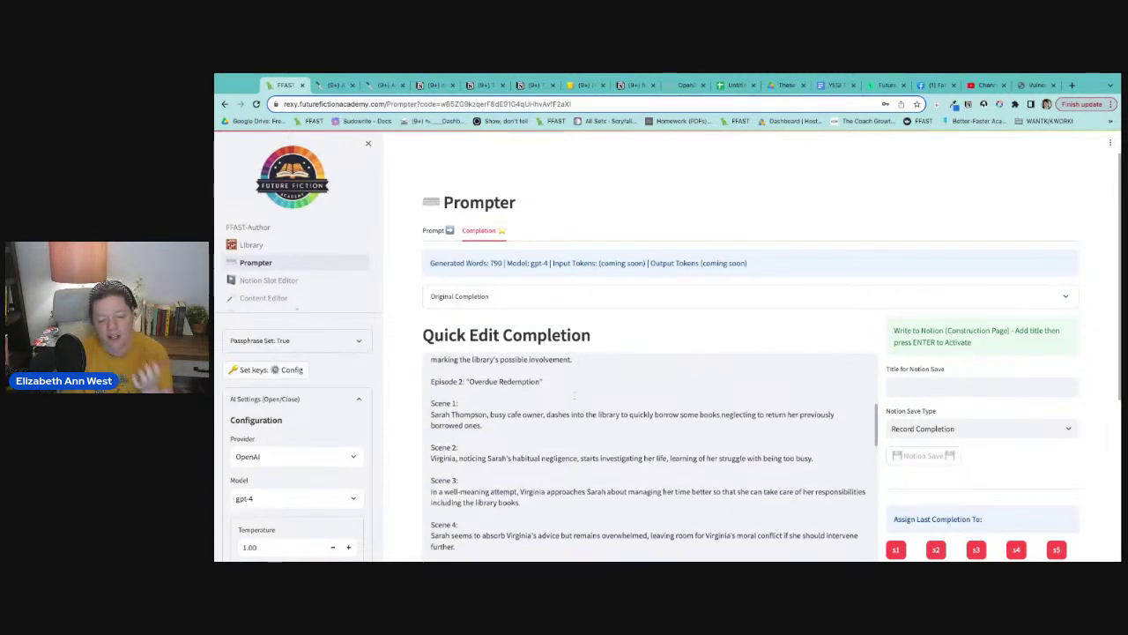
# - Change the bookstore owner's name in Scene 5 of the final episode to "Bennett's" and save the edits to the last completion
pyautogui.scroll(-5, 571, 397)
pyautogui.scroll(-5, 561, 416)
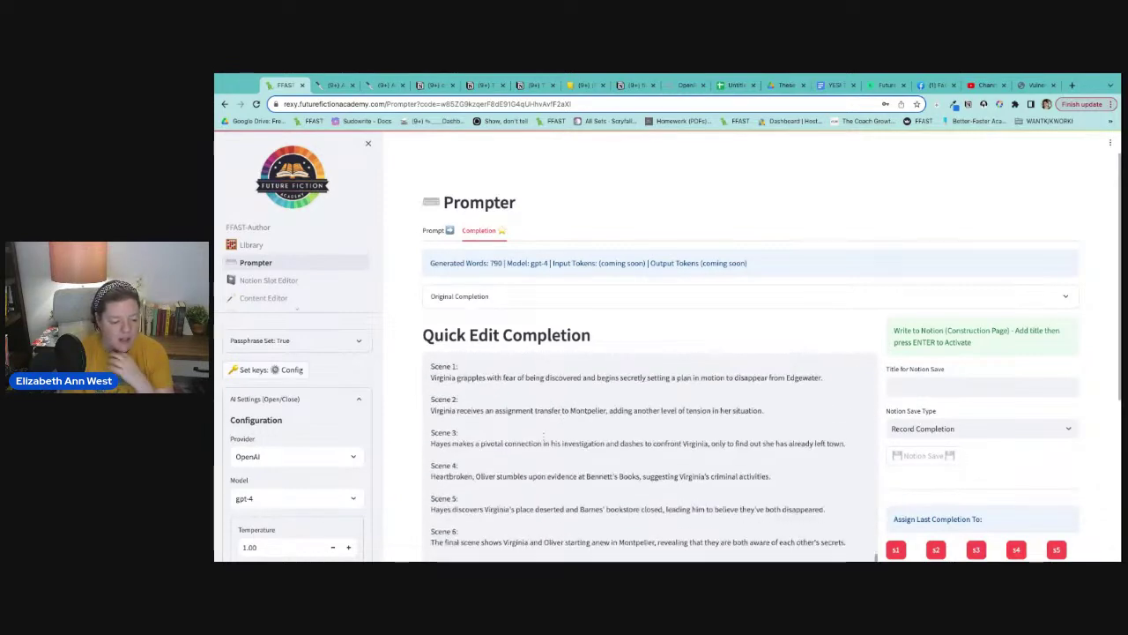
pyautogui.scroll(-5, 568, 432)
pyautogui.scroll(1, 568, 330)
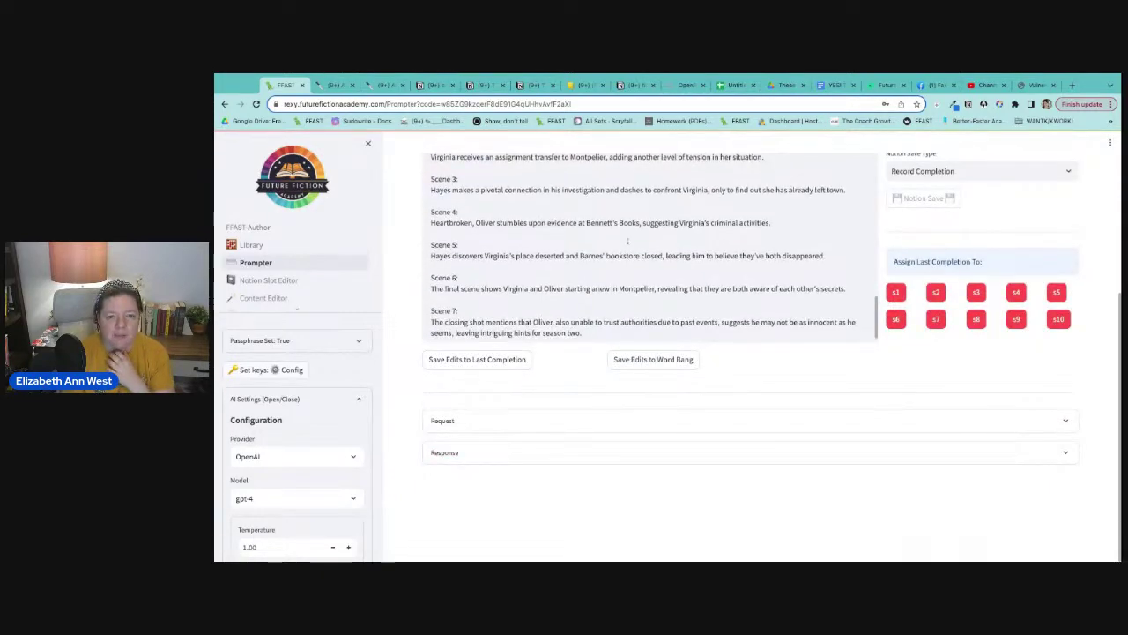
pyautogui.moveTo(604, 256); pyautogui.dragTo(580, 256)
pyautogui.write("Bennett'")
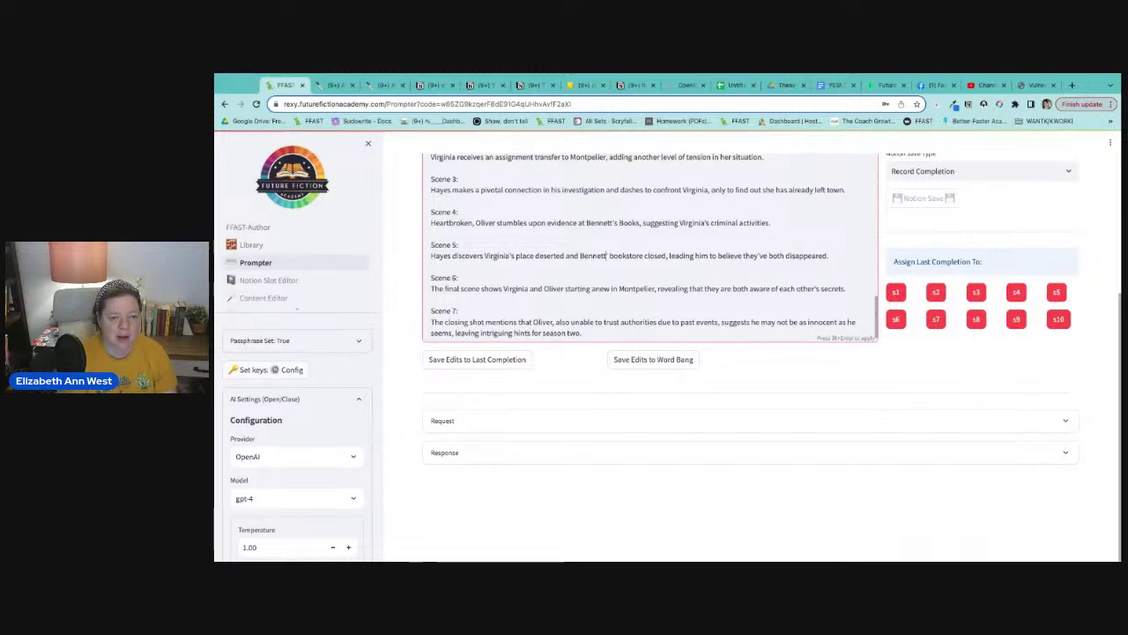
pyautogui.scroll(10, 649, 247)
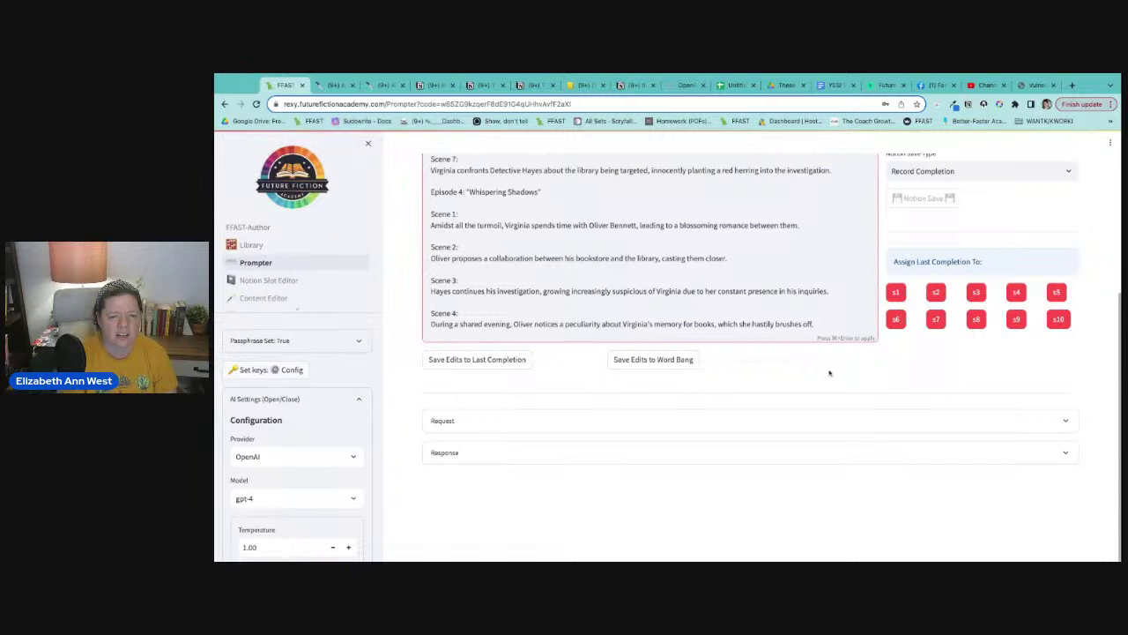
pyautogui.scroll(2, 831, 373)
pyautogui.scroll(-10, 619, 330)
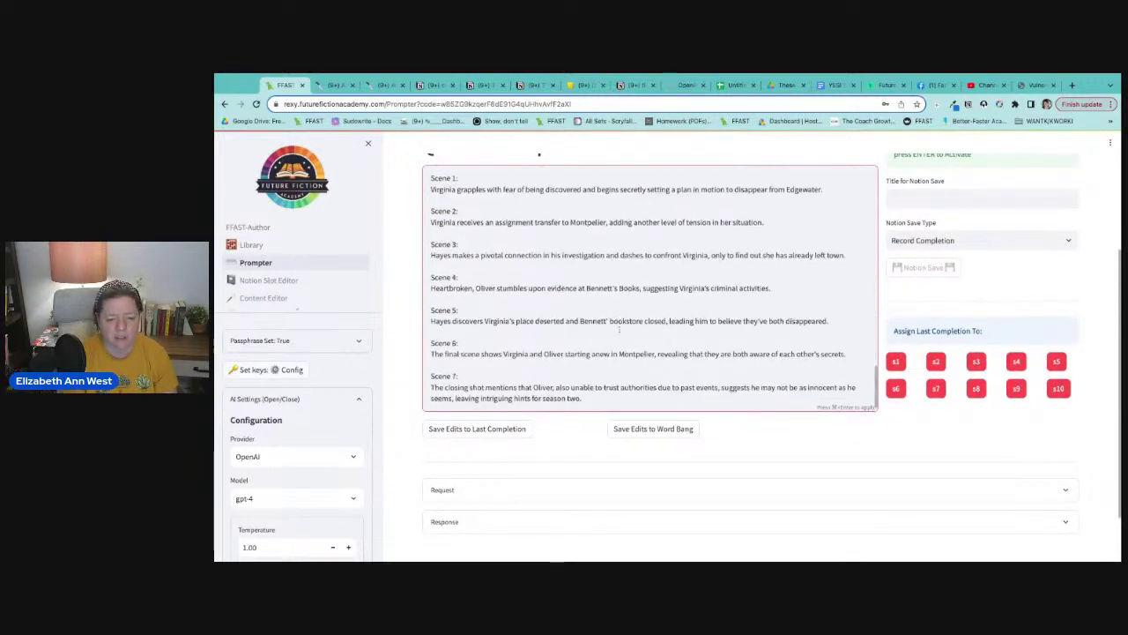
pyautogui.write("'s")
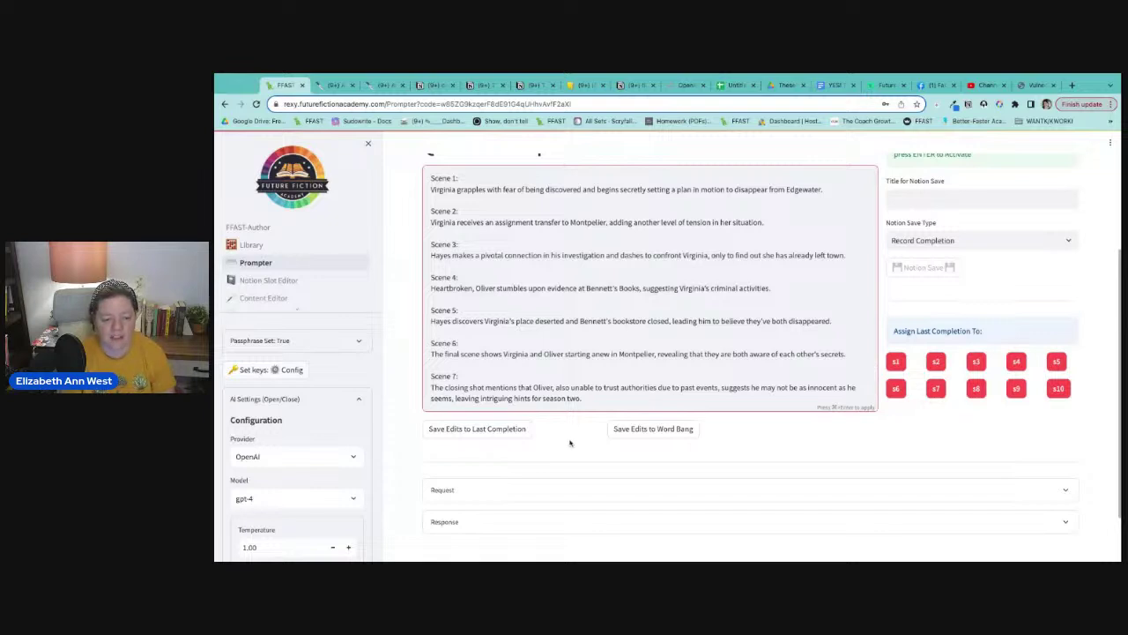
pyautogui.click(521, 432)
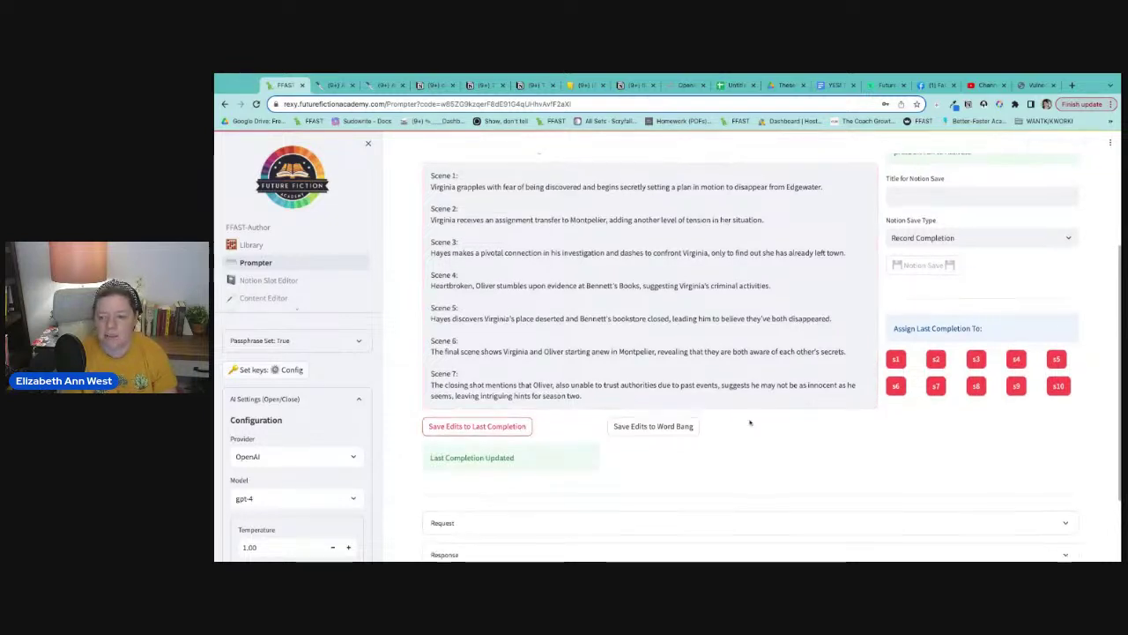
# - Save the completion to Notion under the title "Episode and Scene Outline", with Record Completion as the save type
pyautogui.click(958, 388)
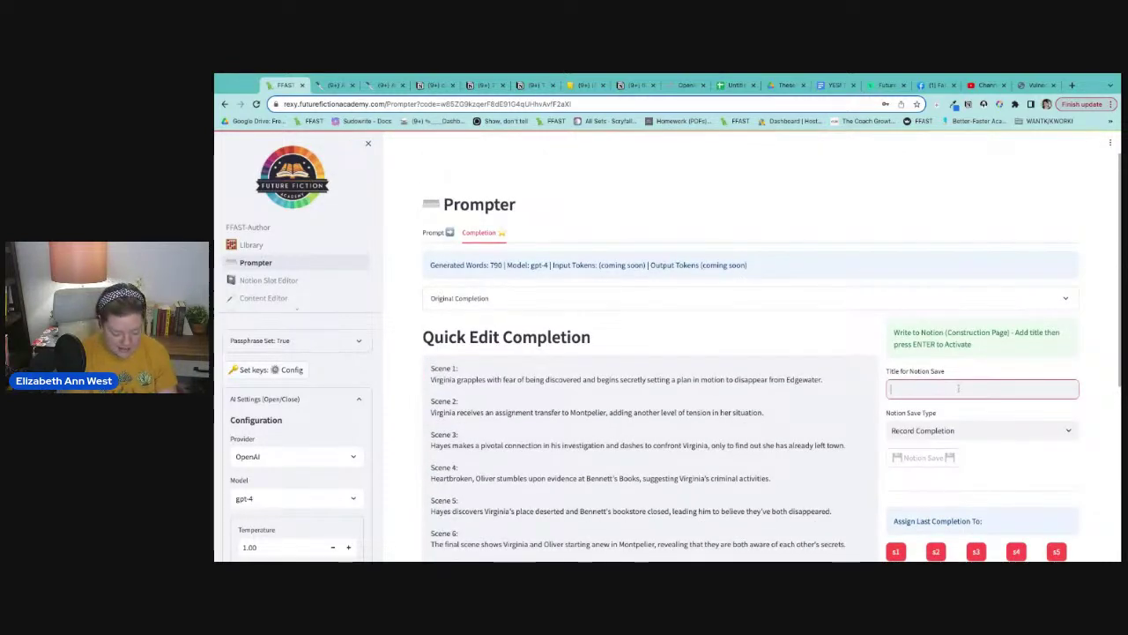
pyautogui.write('Epsil')
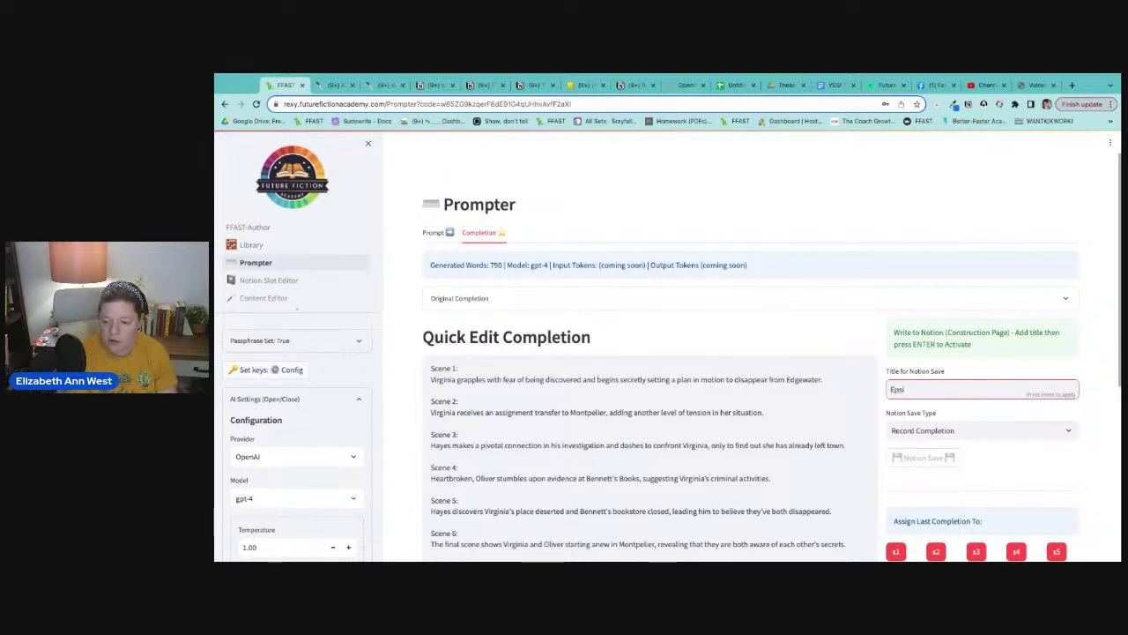
pyautogui.press('BackSpace')
pyautogui.write('isode and')
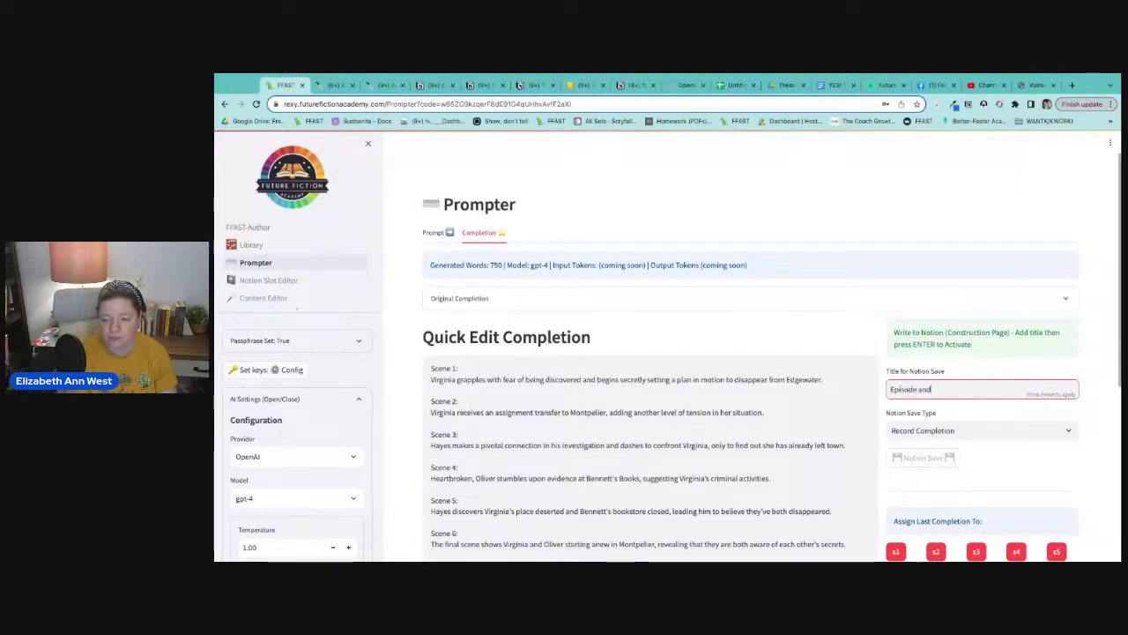
pyautogui.write(' Scene Outline')
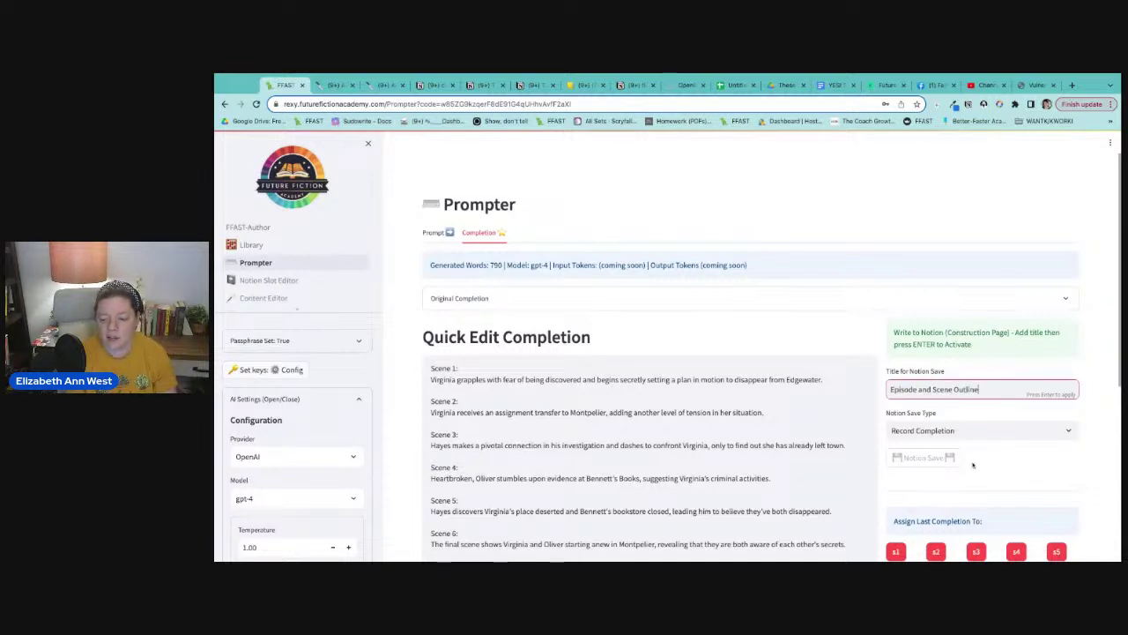
pyautogui.press('Return')
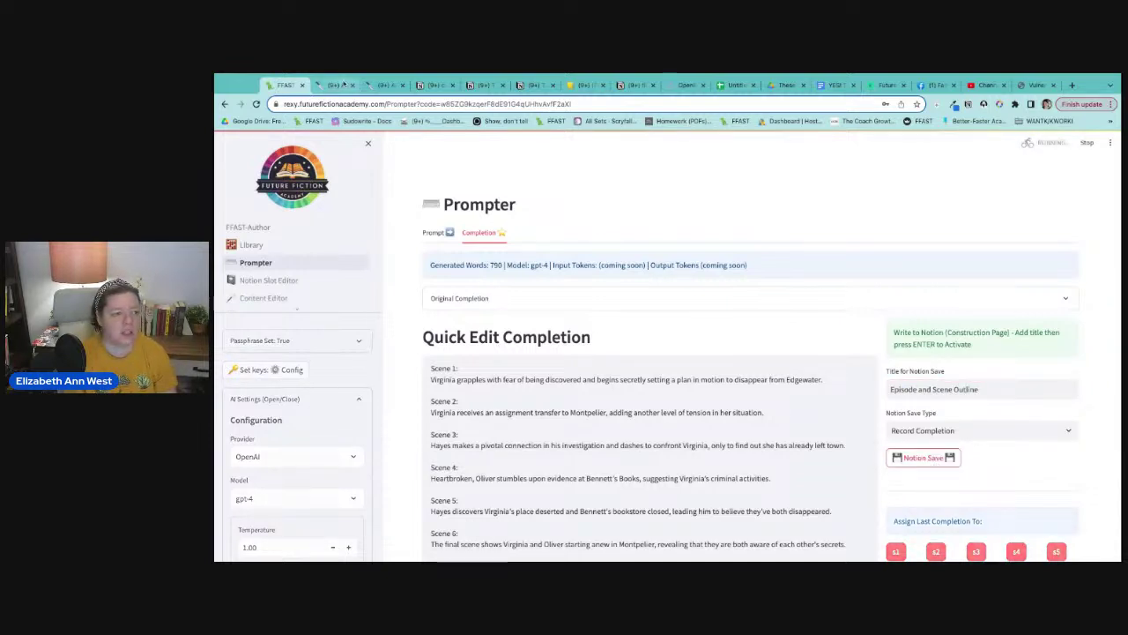
# - Switch to Notion, move the Episode and Scene Outline page into the Notion 10 page, and return to the FFAST Prompter
pyautogui.click(335, 85)
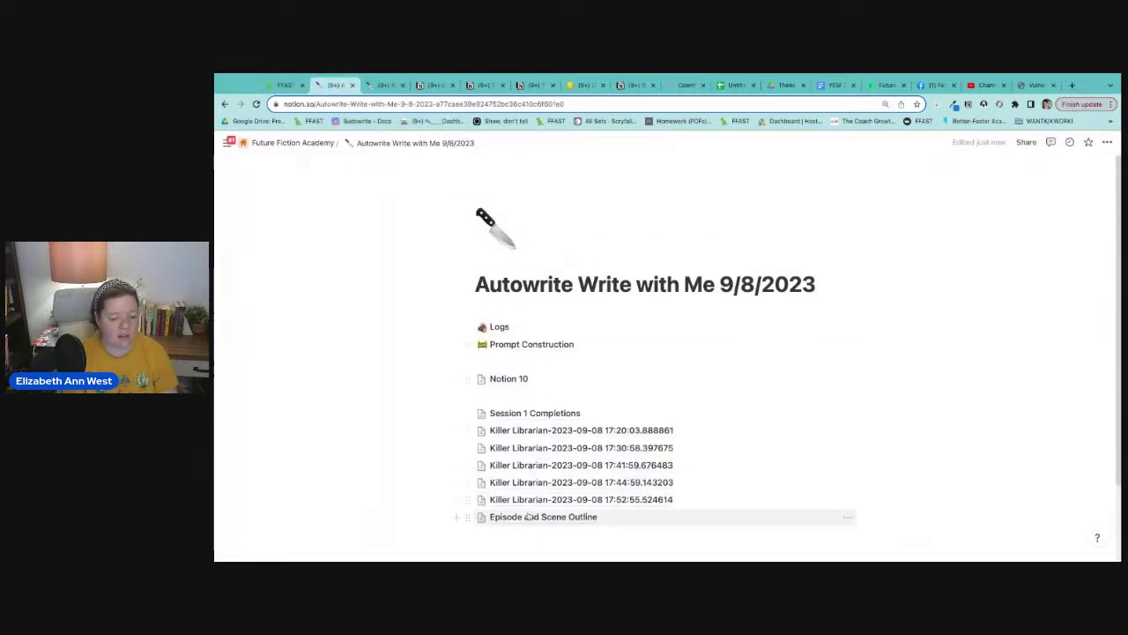
pyautogui.moveTo(529, 518); pyautogui.dragTo(507, 380)
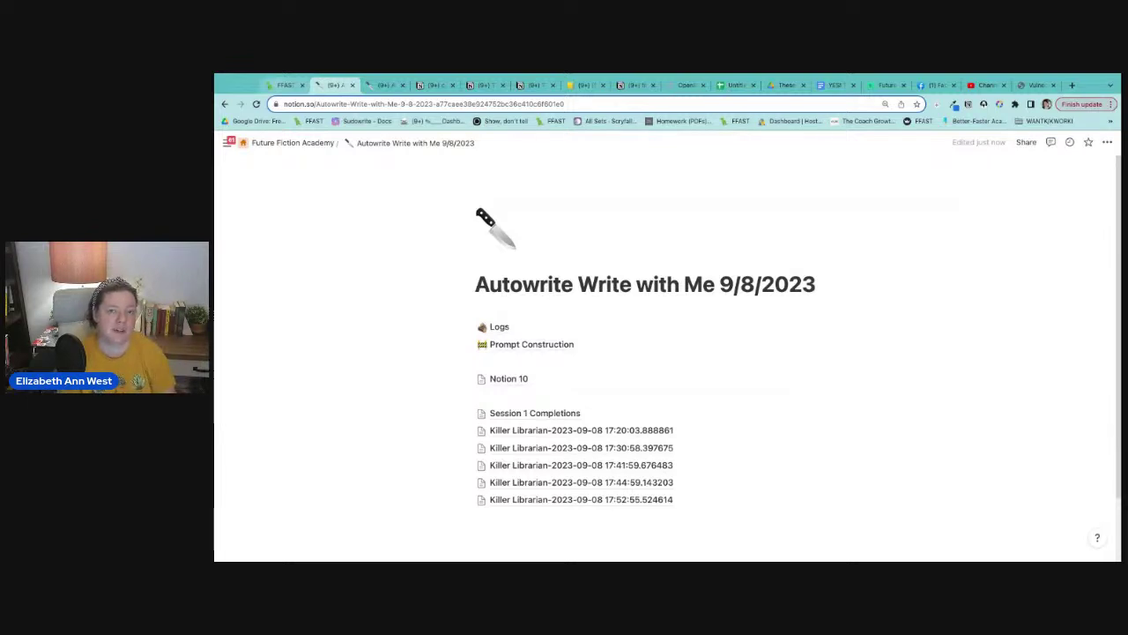
pyautogui.click(286, 86)
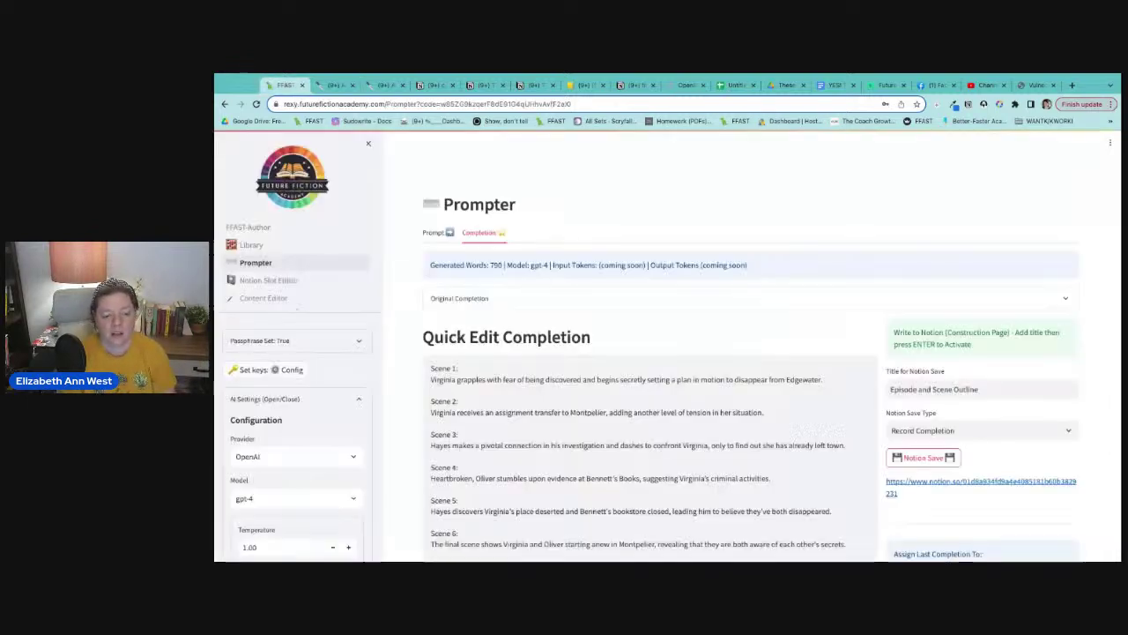
# - Look over the edited completion from its end back to Episode 1, and check the prompt setup and Notion slot pages
pyautogui.scroll(-4, 776, 414)
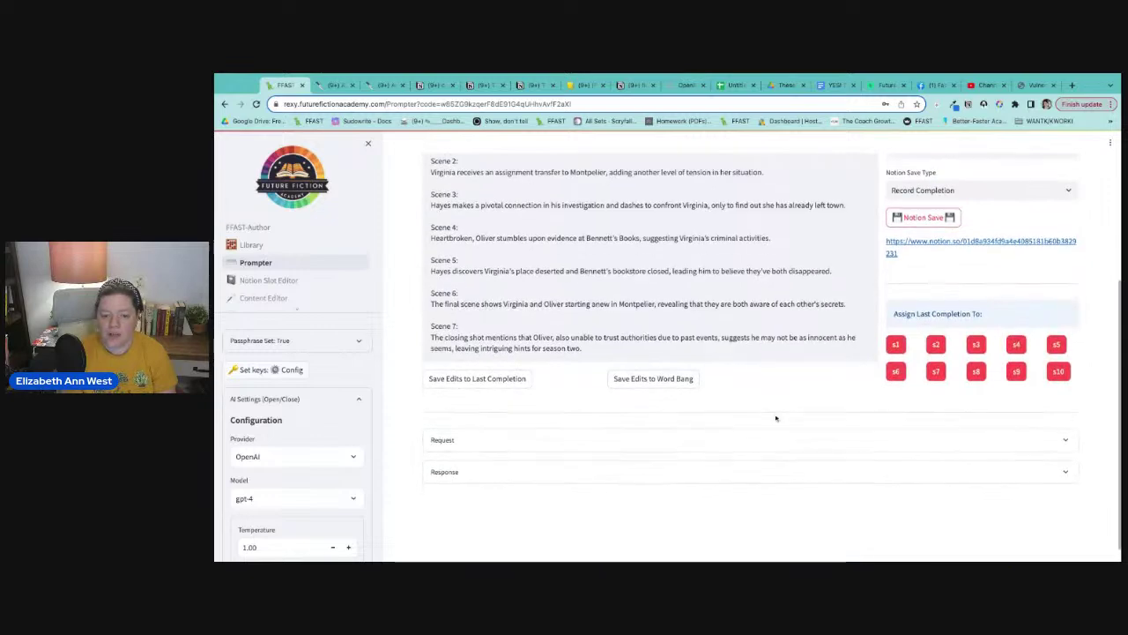
pyautogui.scroll(3, 776, 418)
pyautogui.scroll(10, 662, 421)
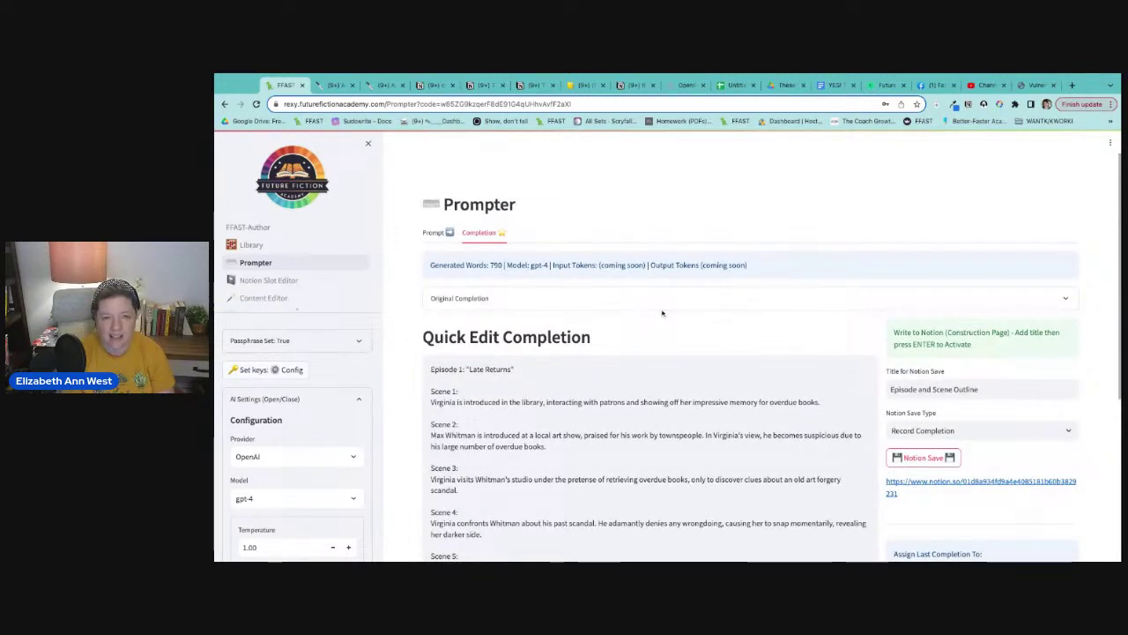
pyautogui.click(266, 263)
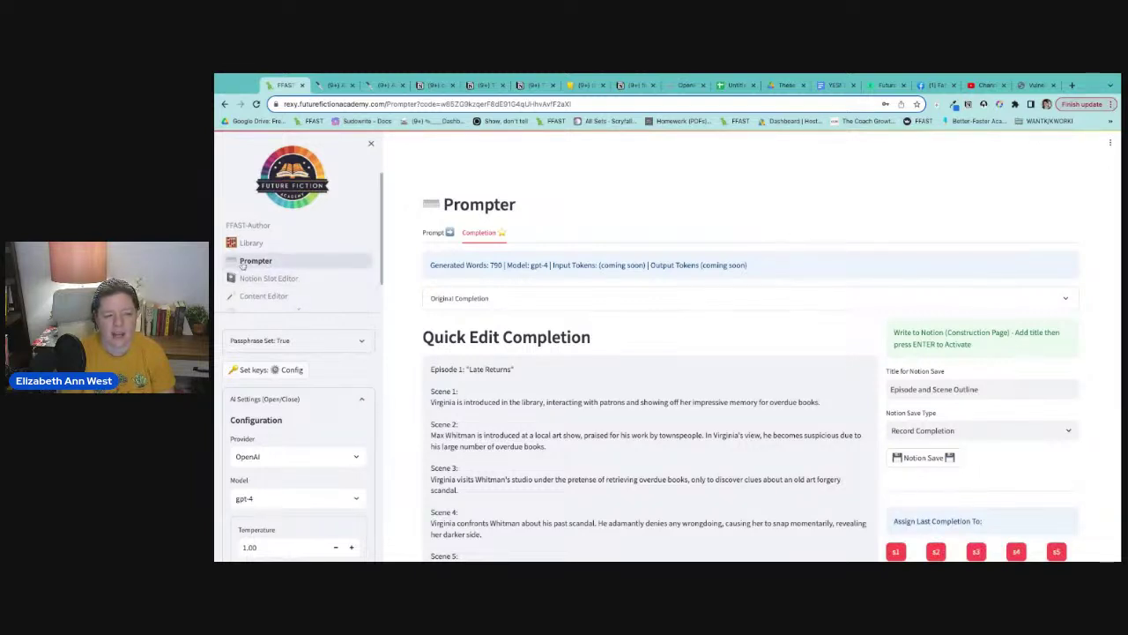
pyautogui.click(432, 233)
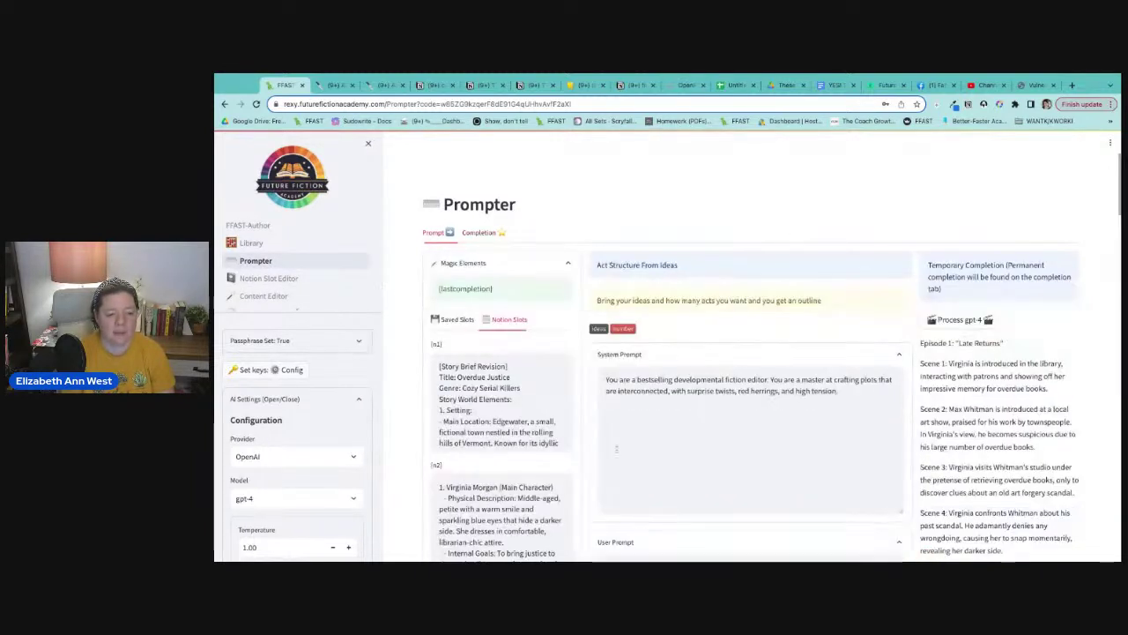
pyautogui.click(305, 277)
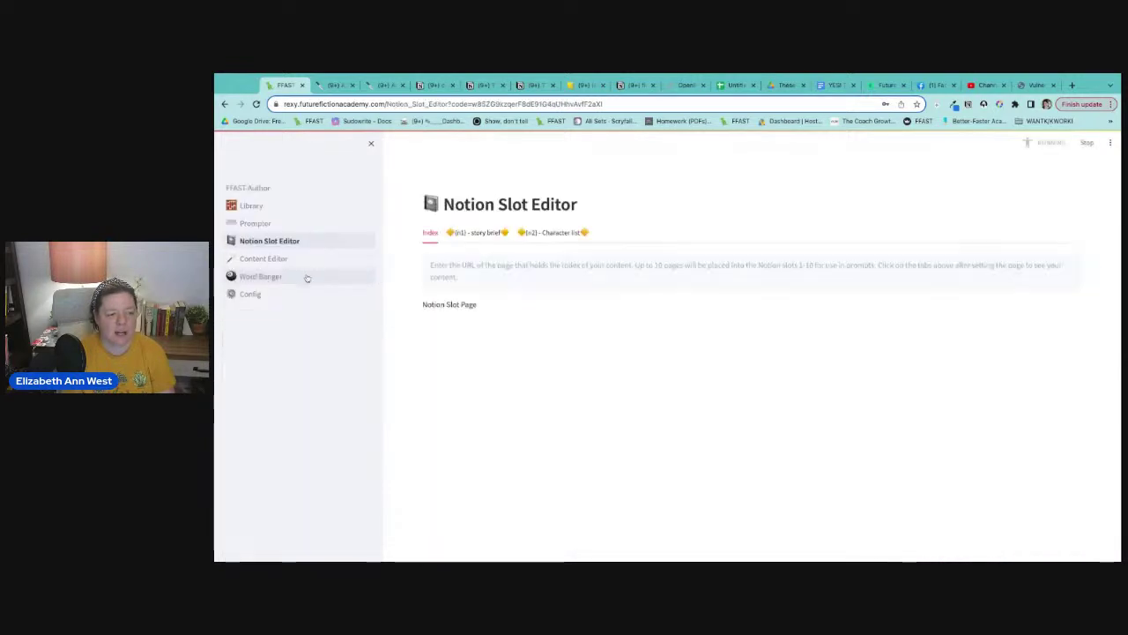
# - Browse the prompt library's 500 Writing catalog and check which categories it offers
pyautogui.click(256, 244)
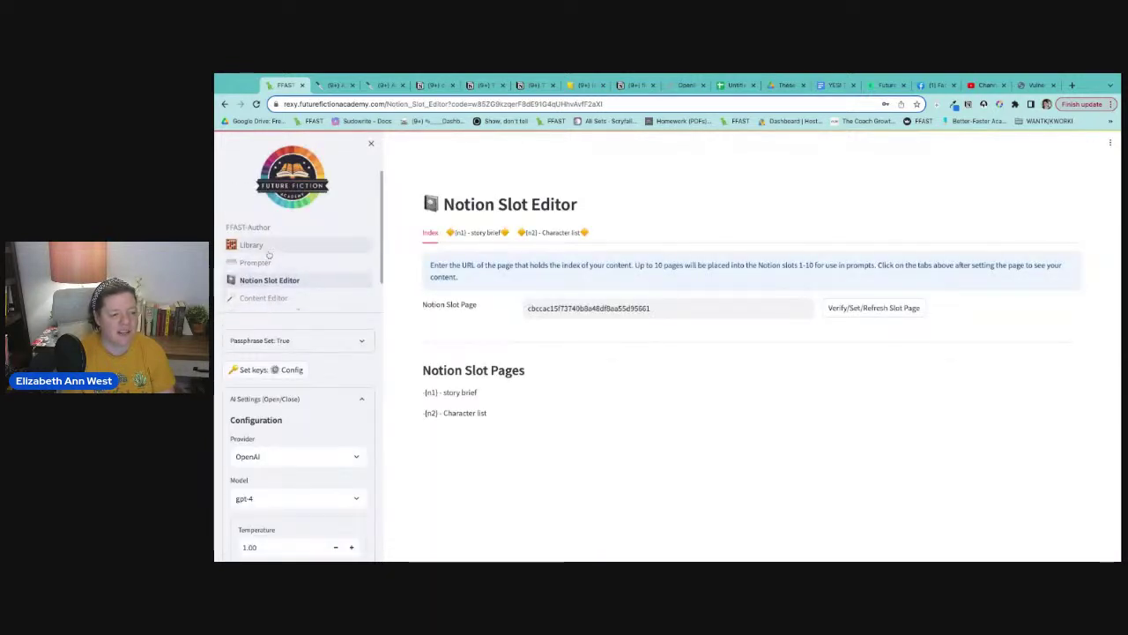
pyautogui.click(656, 274)
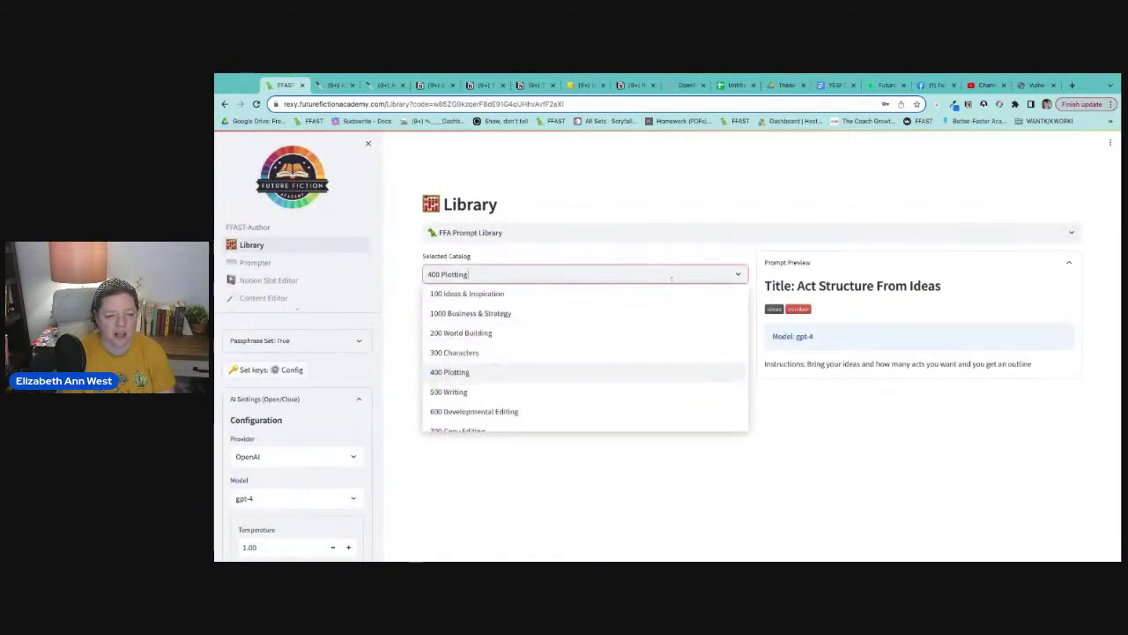
pyautogui.scroll(-1, 542, 368)
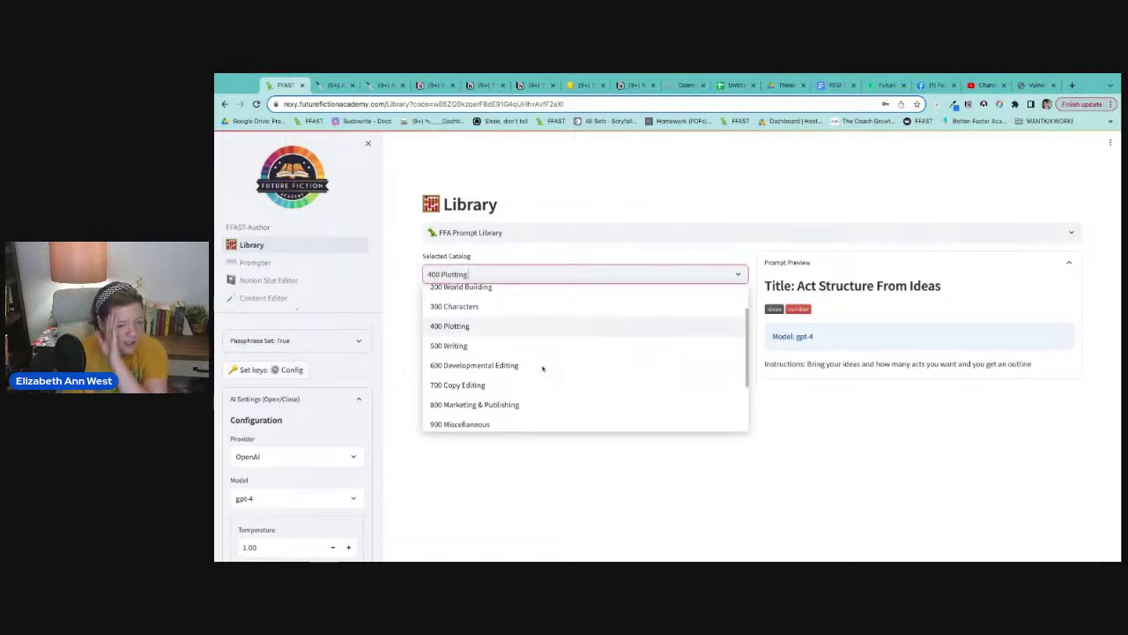
pyautogui.click(481, 345)
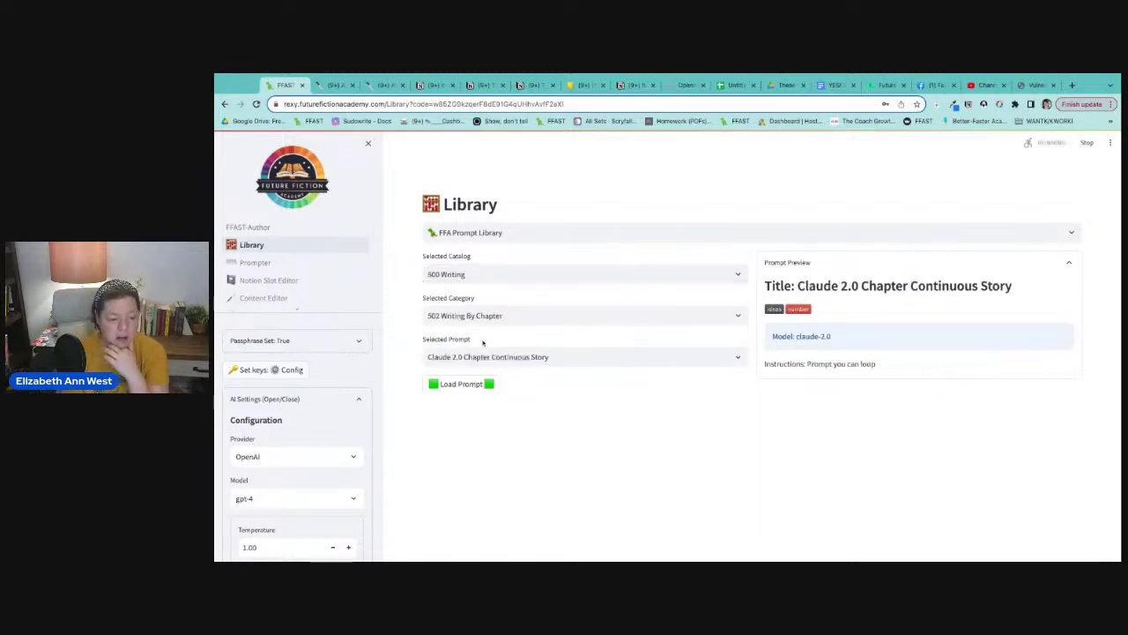
pyautogui.click(552, 319)
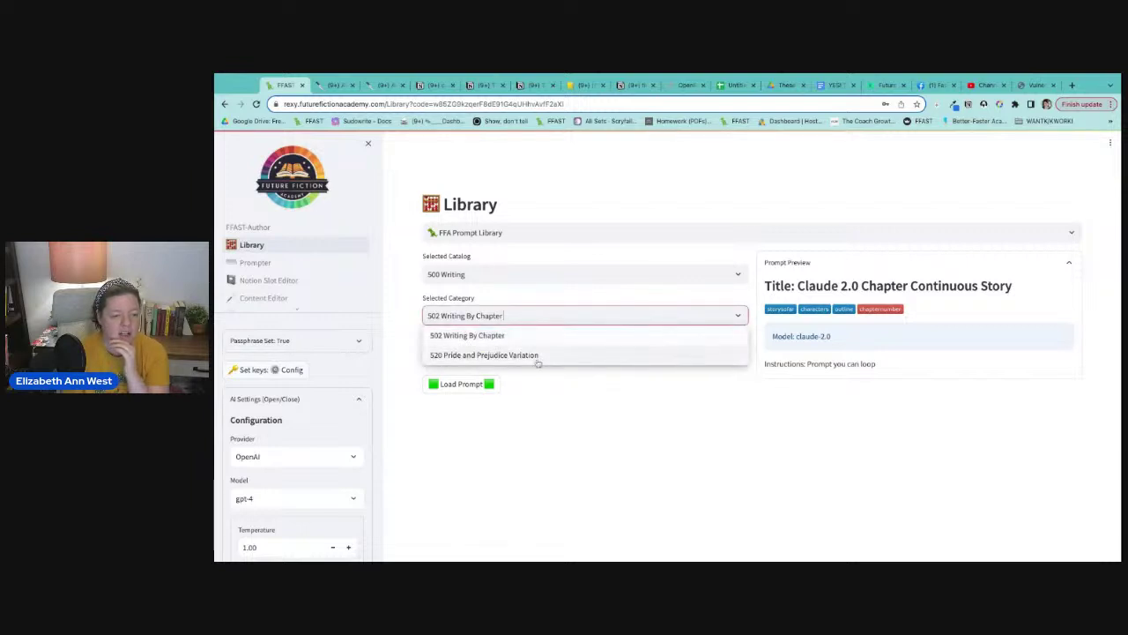
pyautogui.click(545, 300)
# - Load the Story Premises prompt from the library's 100 Ideas & Inspiration catalog into the Prompter
pyautogui.click(537, 275)
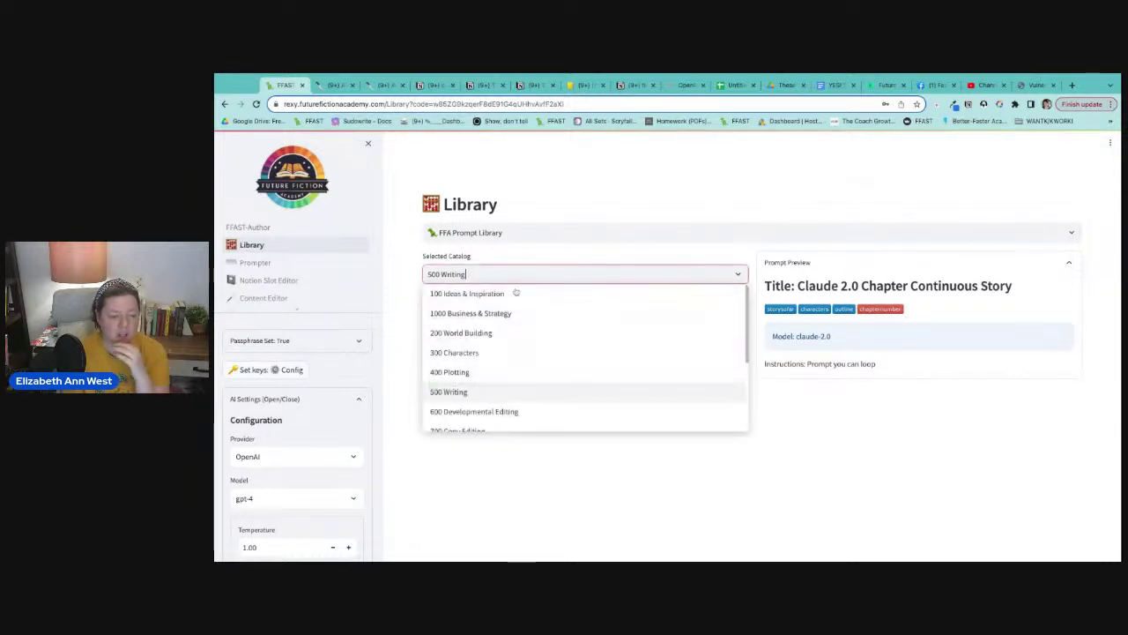
pyautogui.click(520, 294)
pyautogui.click(467, 384)
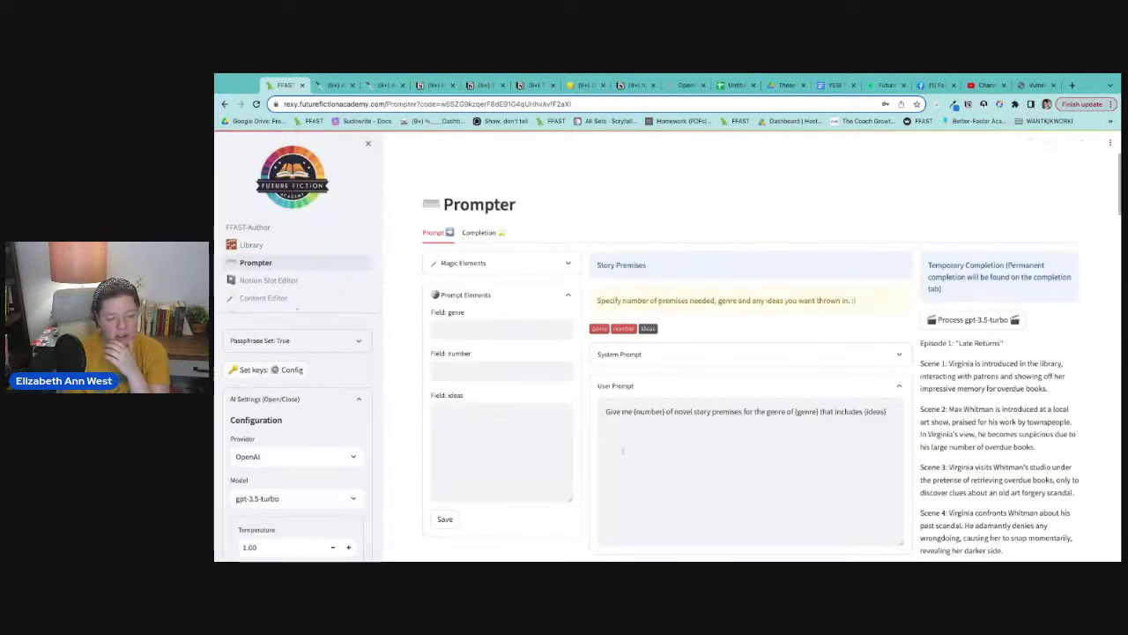
# - Clear the user prompt and replace the system prompt with "You are a brilliant book writing coach who specializes in"
pyautogui.tripleClick(701, 411)
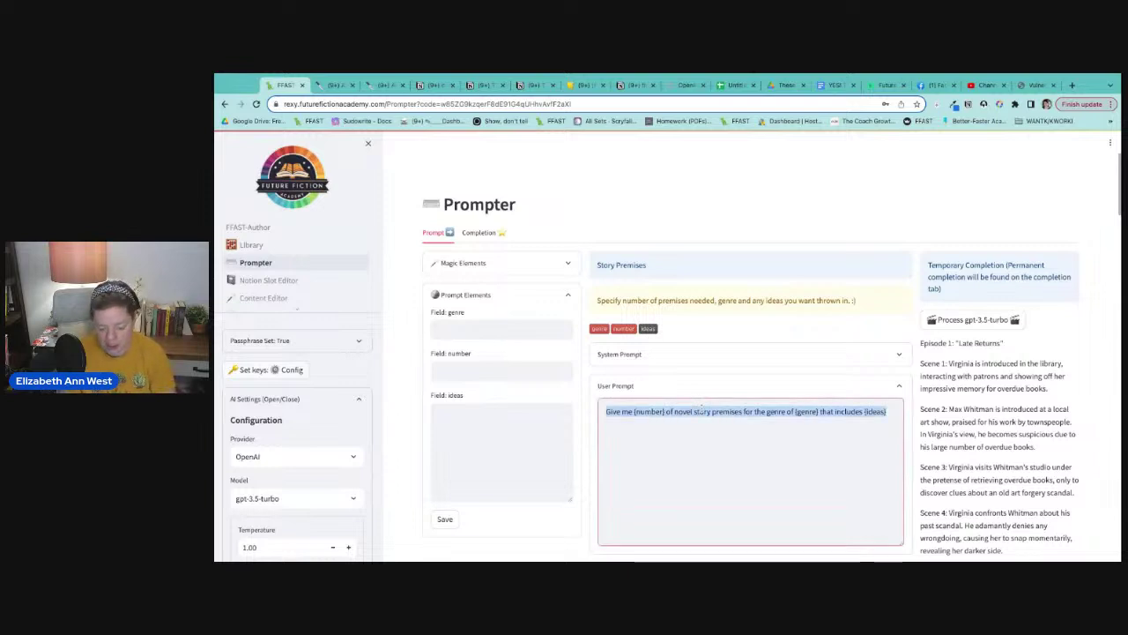
pyautogui.click(623, 355)
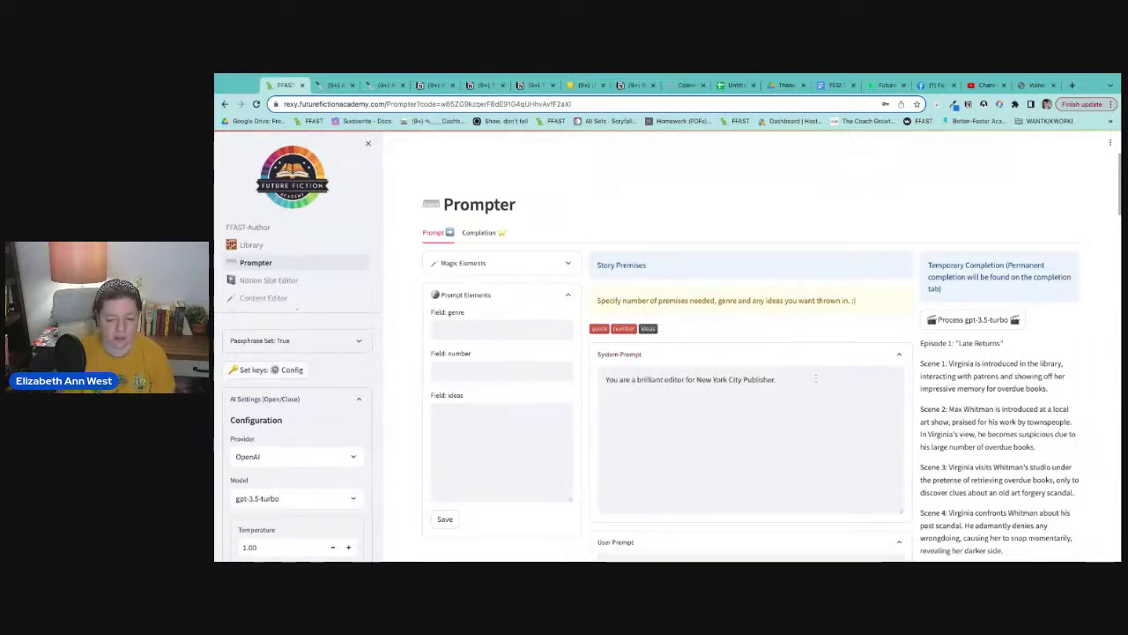
pyautogui.tripleClick(815, 379)
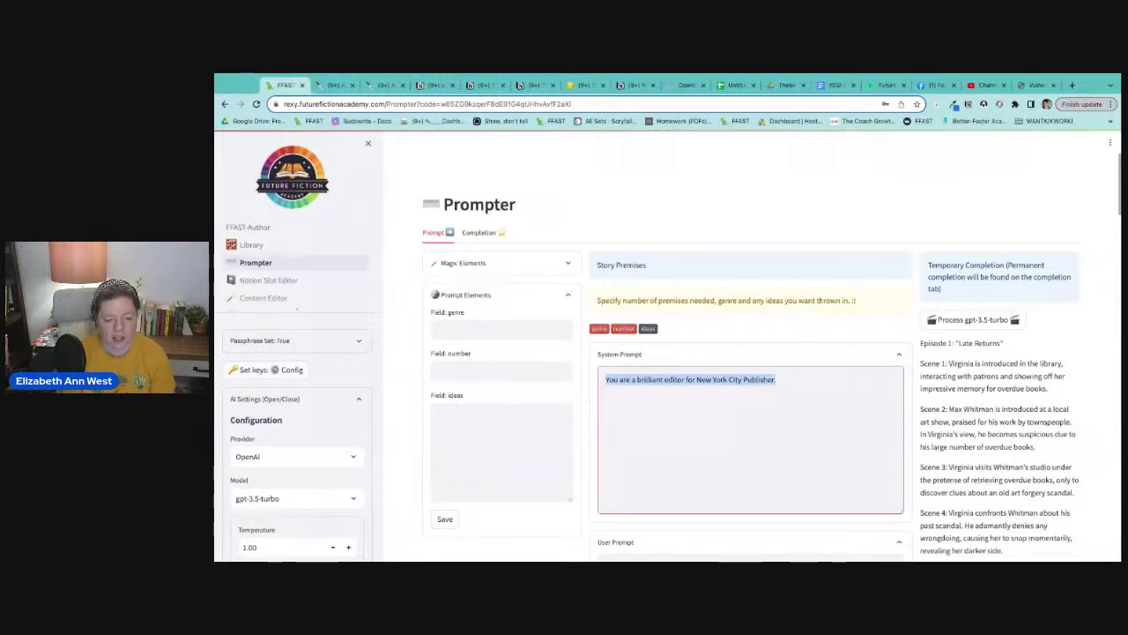
pyautogui.write('You')
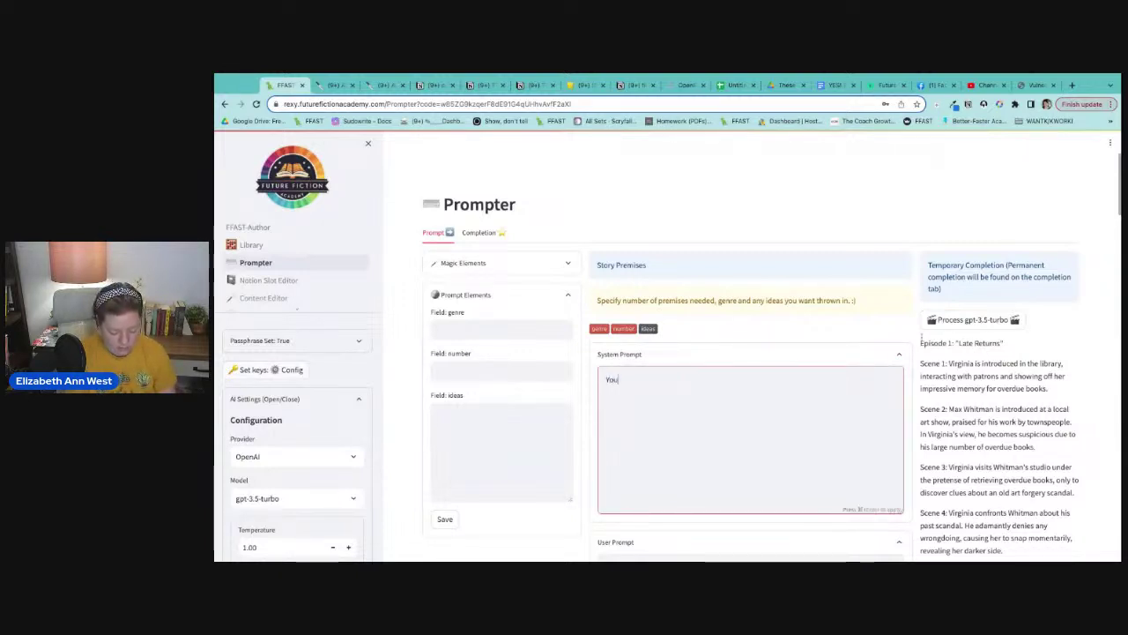
pyautogui.write(' are a brilliant')
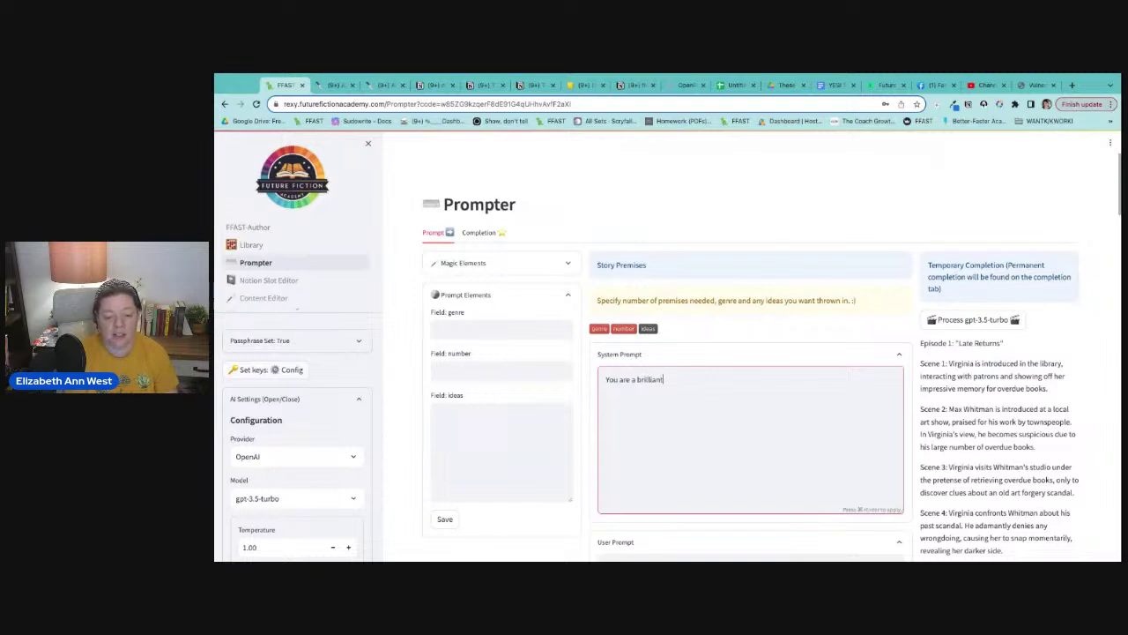
pyautogui.write(' book writing coach who speciali')
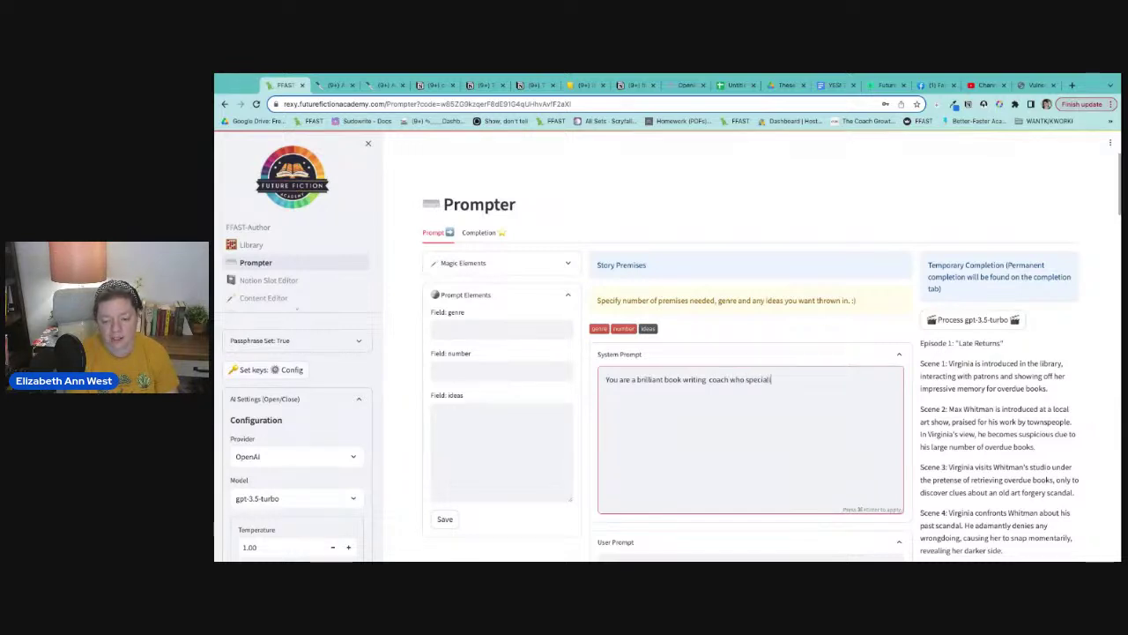
pyautogui.write('zes in ')
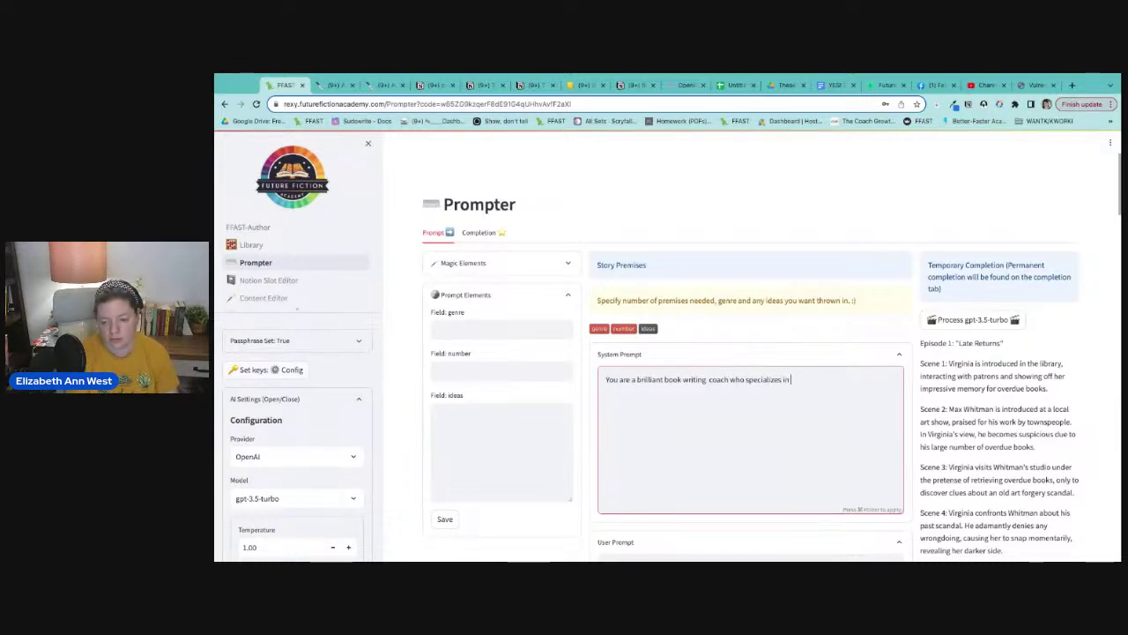
# - Complete the system prompt with "helping authors define a writing style based on genre, for an AI to write a book."
pyautogui.write('helping authors')
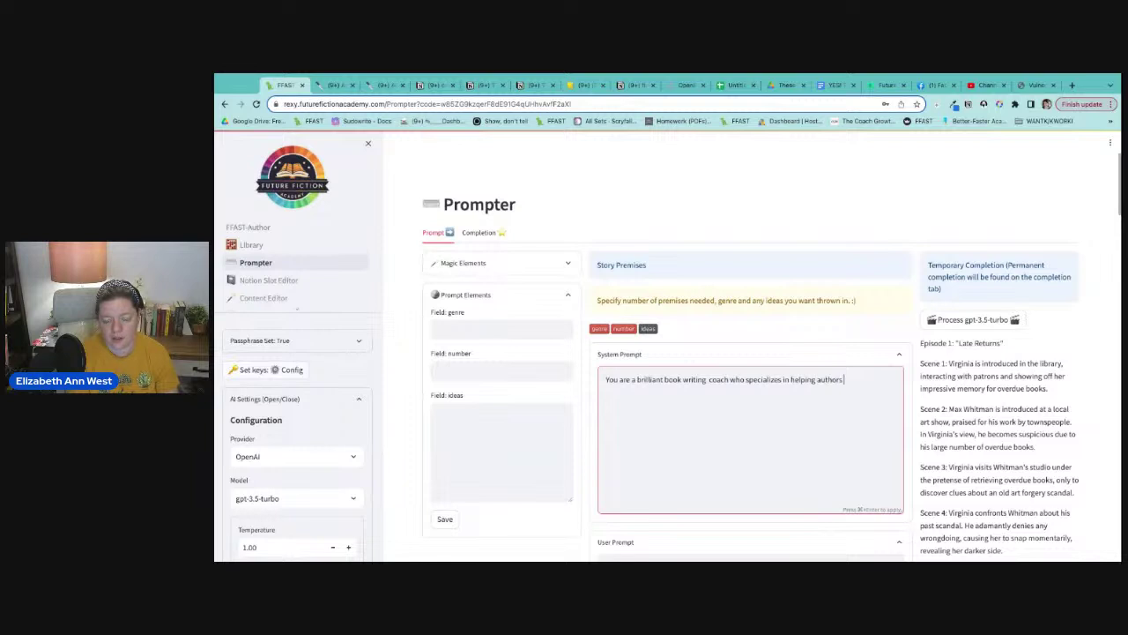
pyautogui.write(' define a writing style based on genre, for an AI to write a book.')
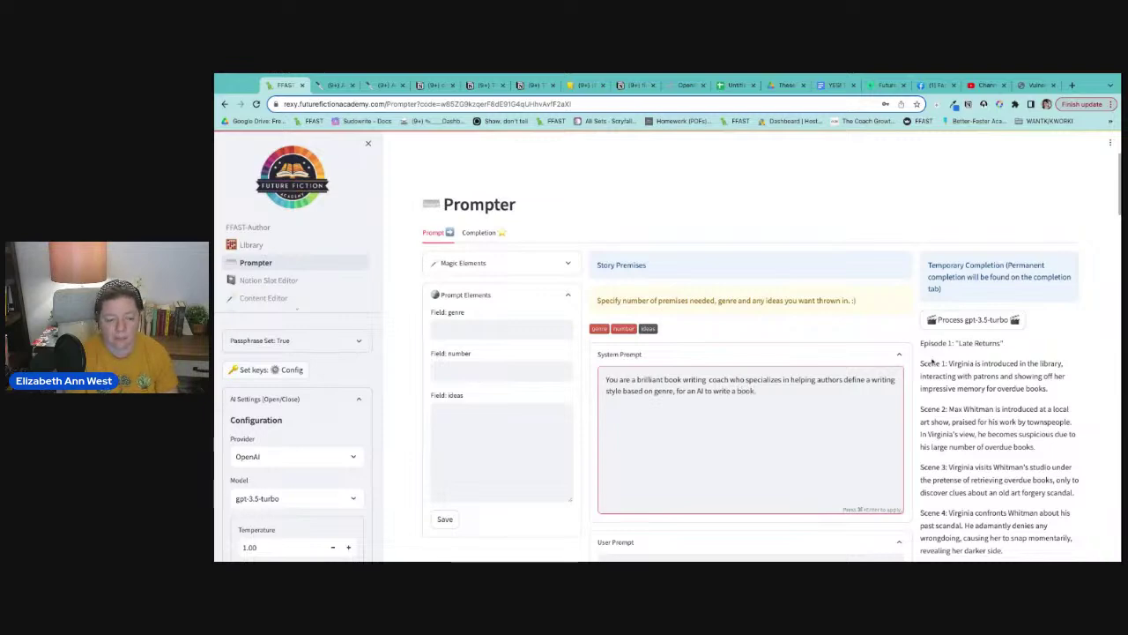
pyautogui.press('Tab')
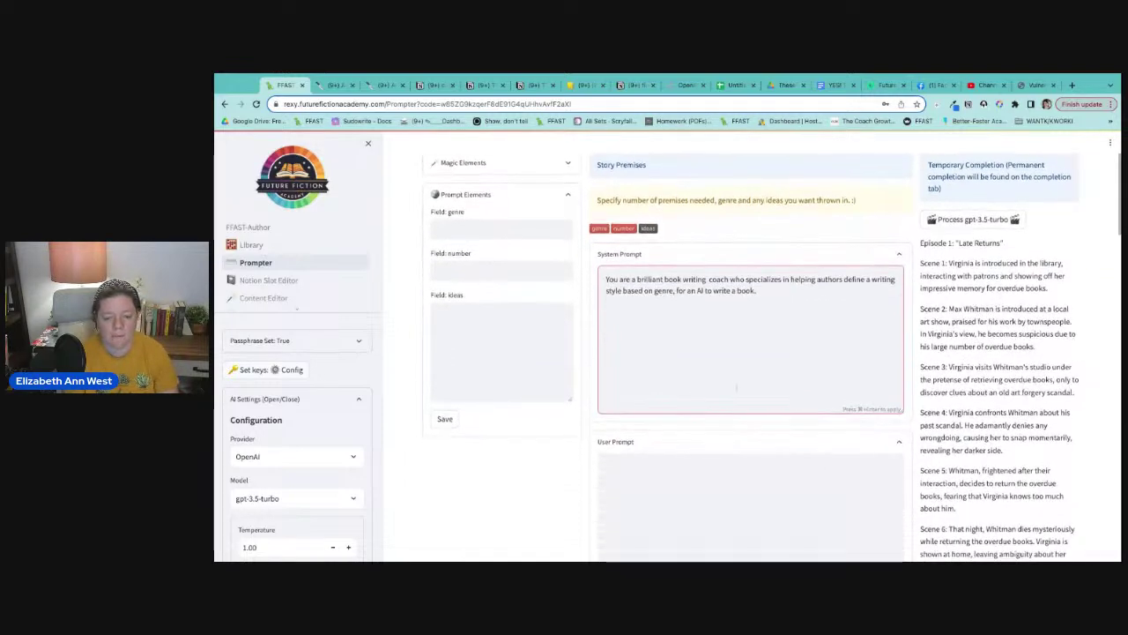
# - Begin the user prompt with "Based on this {genre} and these [ideas] {ideas} [/ideas]"
pyautogui.scroll(3, 734, 391)
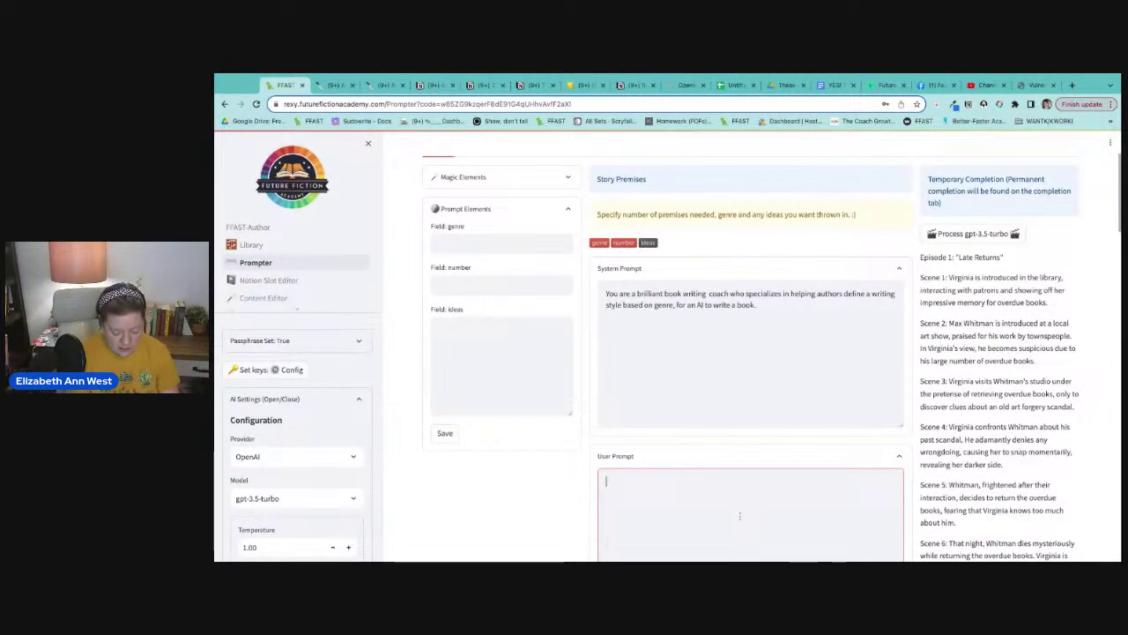
pyautogui.write('base')
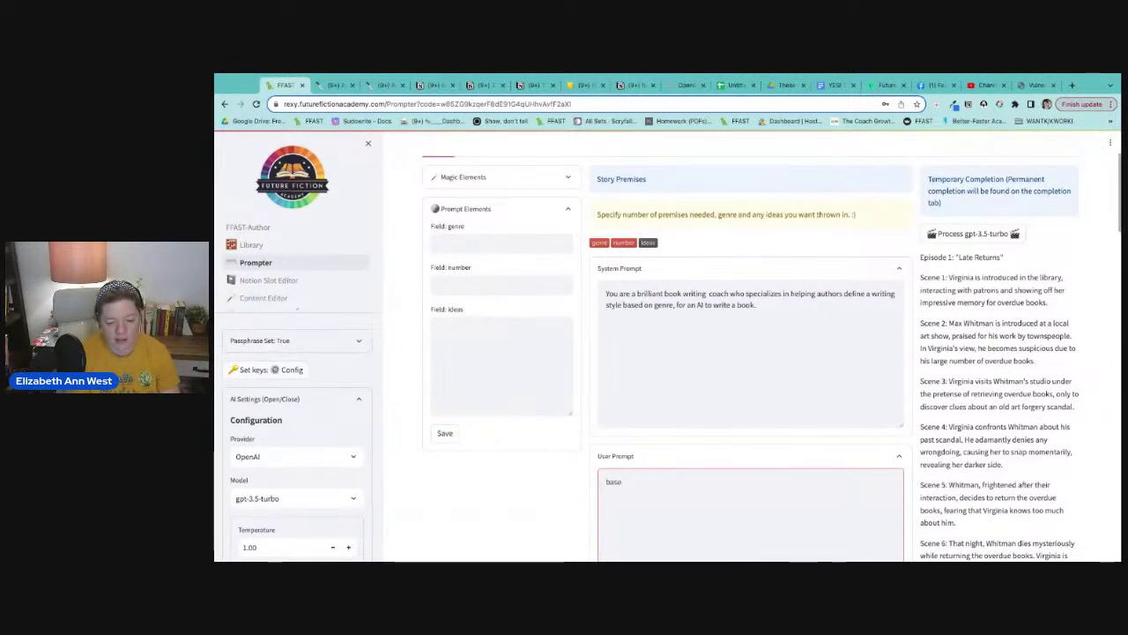
pyautogui.write('Based on')
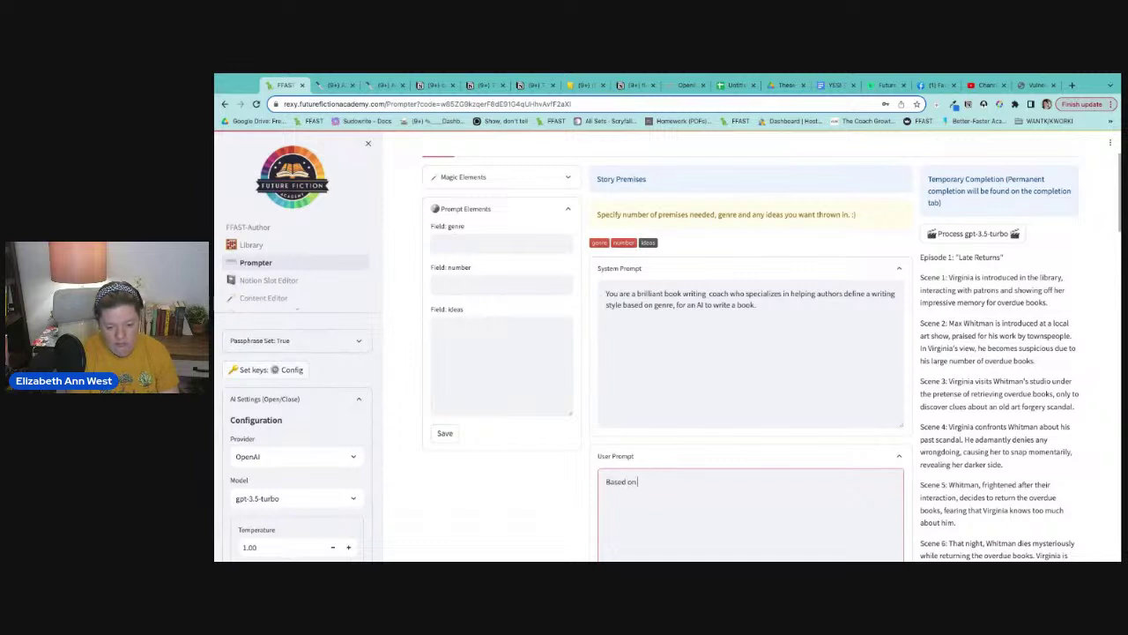
pyautogui.write(' this ')
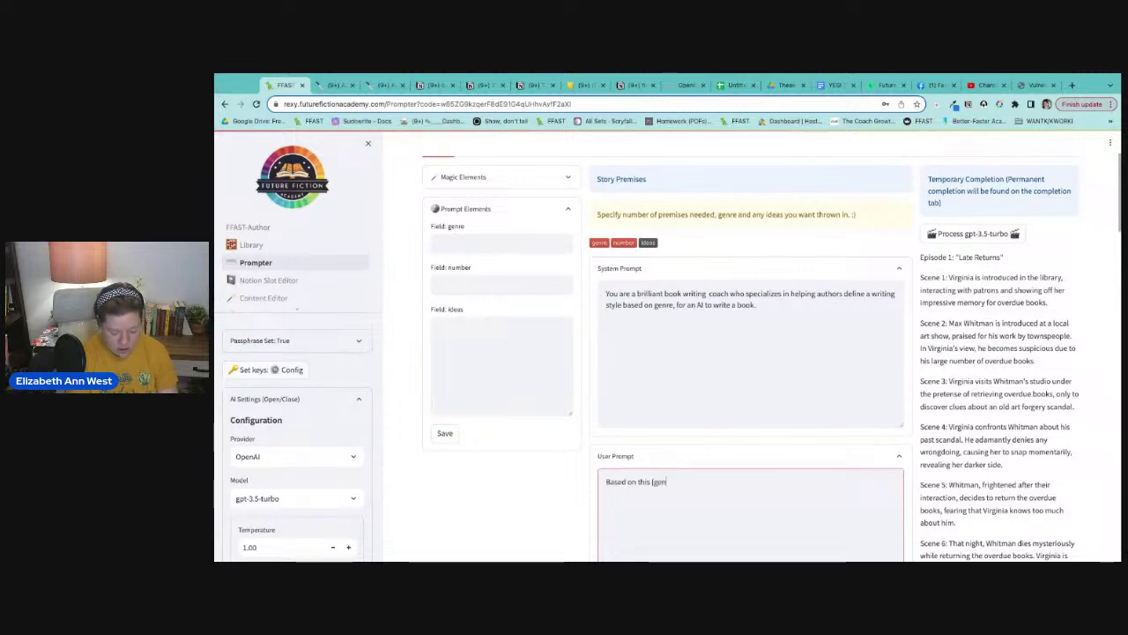
pyautogui.write('[genre] and th')
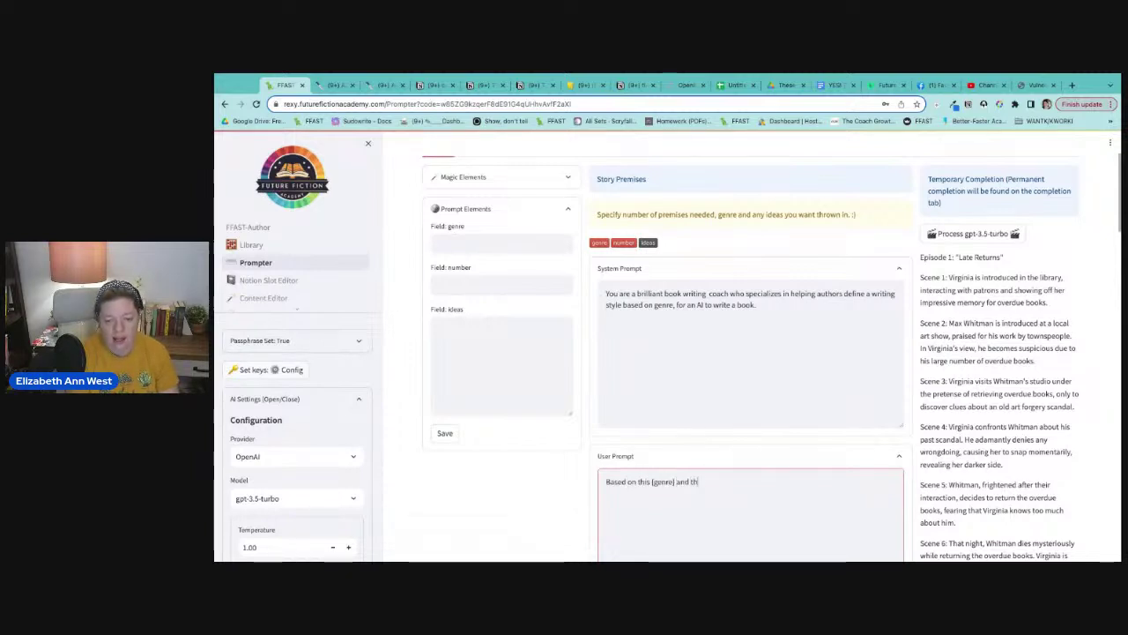
pyautogui.write('ese [')
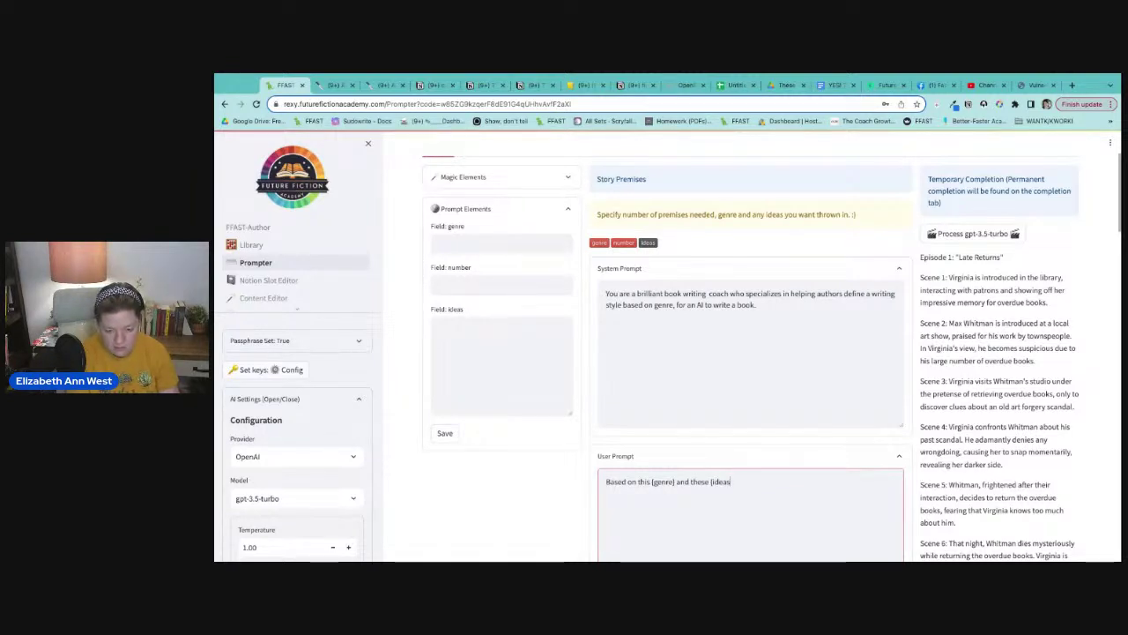
pyautogui.write('ideas')
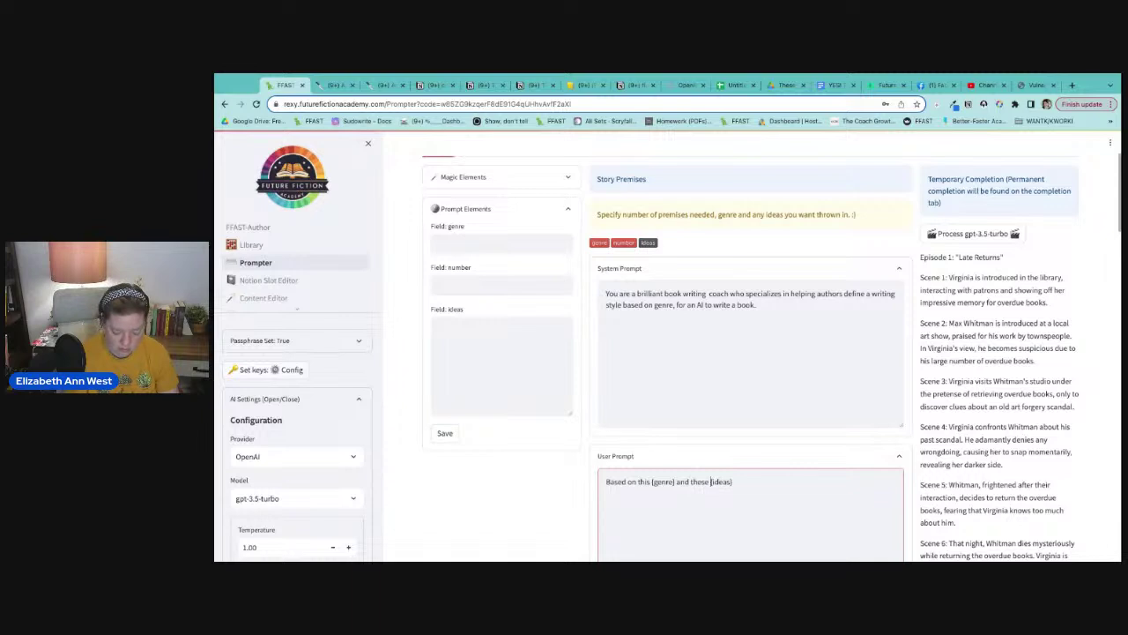
pyautogui.write(']')
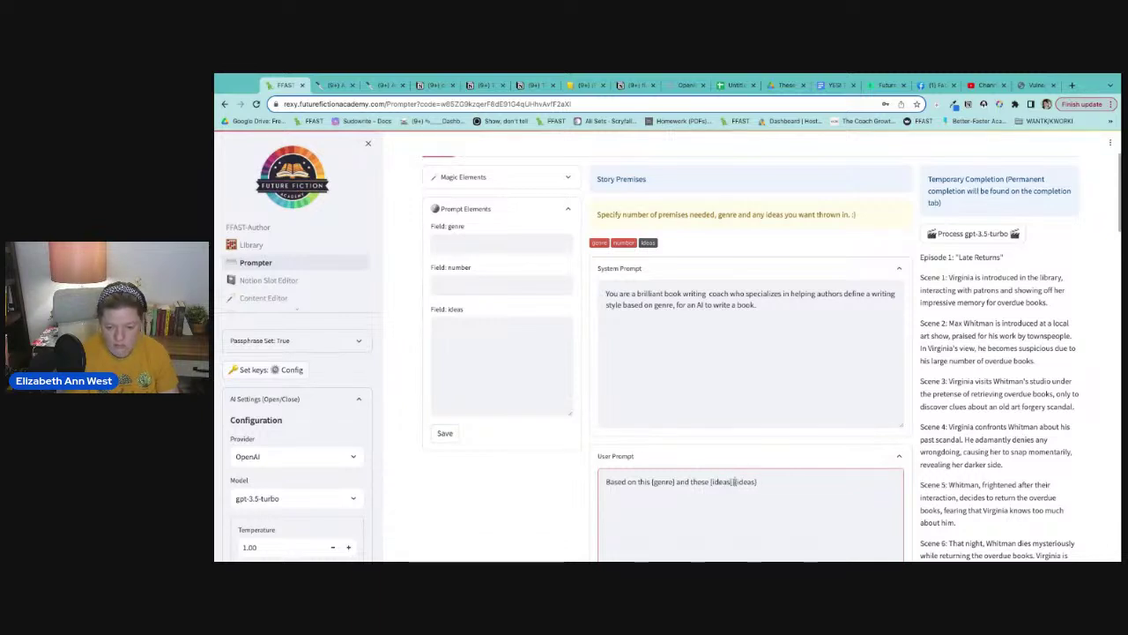
pyautogui.press('BackSpace')
pyautogui.press('BackSpace')
pyautogui.write('{')
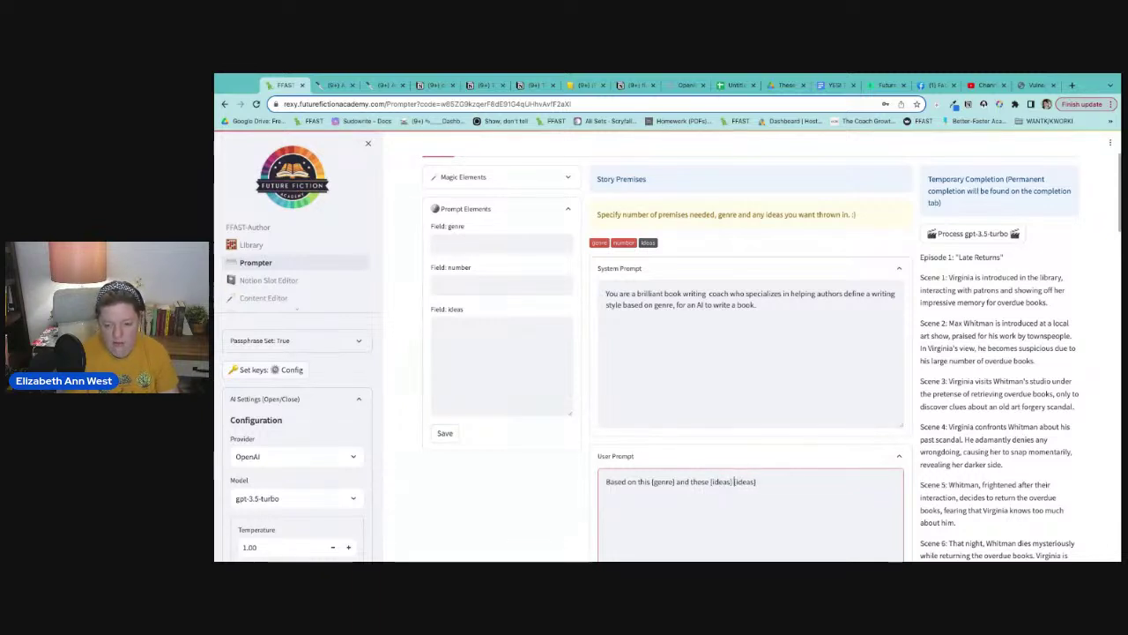
pyautogui.write('[/ideas]')
# - Enclose the {genre} placeholder in the user prompt between [genre] and [/genre] tags
pyautogui.press('Left')
pyautogui.press('Left')
pyautogui.press('Left')
pyautogui.press('Left')
pyautogui.press('Left')
pyautogui.press('Left')
pyautogui.press('Left')
pyautogui.press('Left')
pyautogui.press('Left')
pyautogui.press('Left')
pyautogui.press('Left')
pyautogui.press('Left')
pyautogui.press('Left')
pyautogui.press('Left')
pyautogui.press('Left')
pyautogui.press('Left')
pyautogui.press('Left')
pyautogui.press('Left')
pyautogui.press('Left')
pyautogui.press('Left')
pyautogui.press('Left')
pyautogui.press('Left')
pyautogui.press('Left')
pyautogui.press('Left')
pyautogui.press('Left')
pyautogui.press('Left')
pyautogui.press('Left')
pyautogui.press('Left')
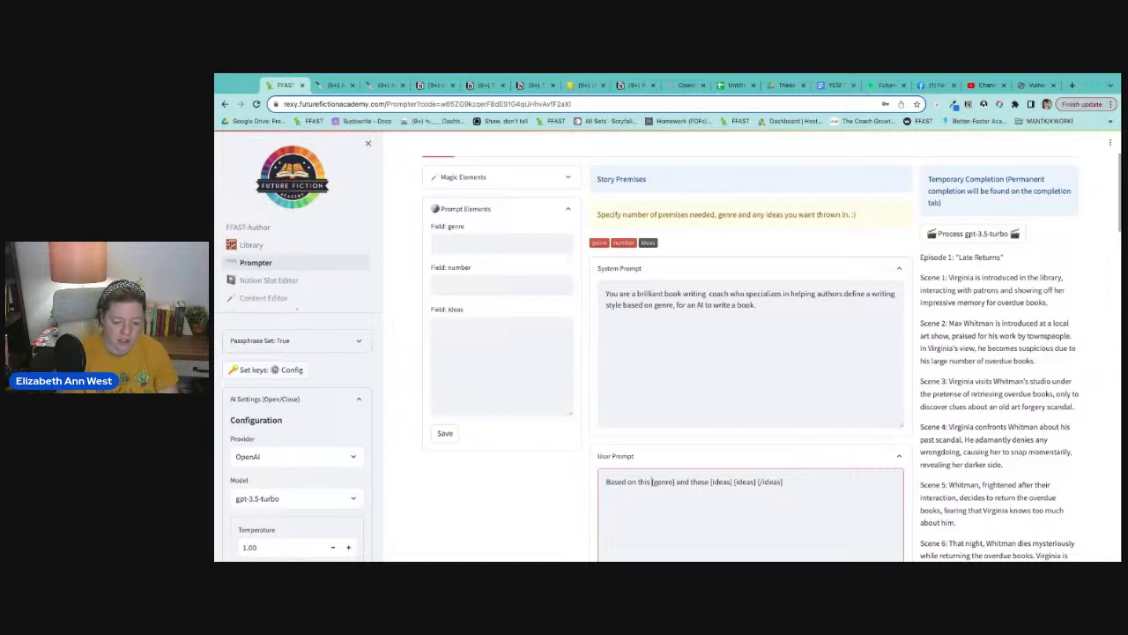
pyautogui.write('genre] [')
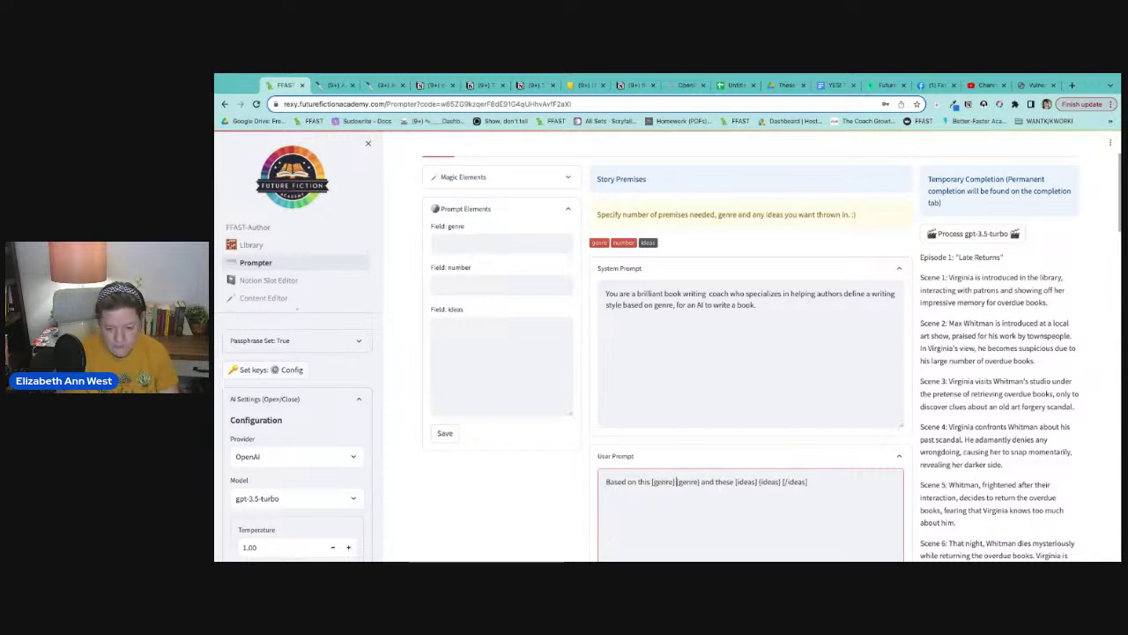
pyautogui.write(' [/gene')
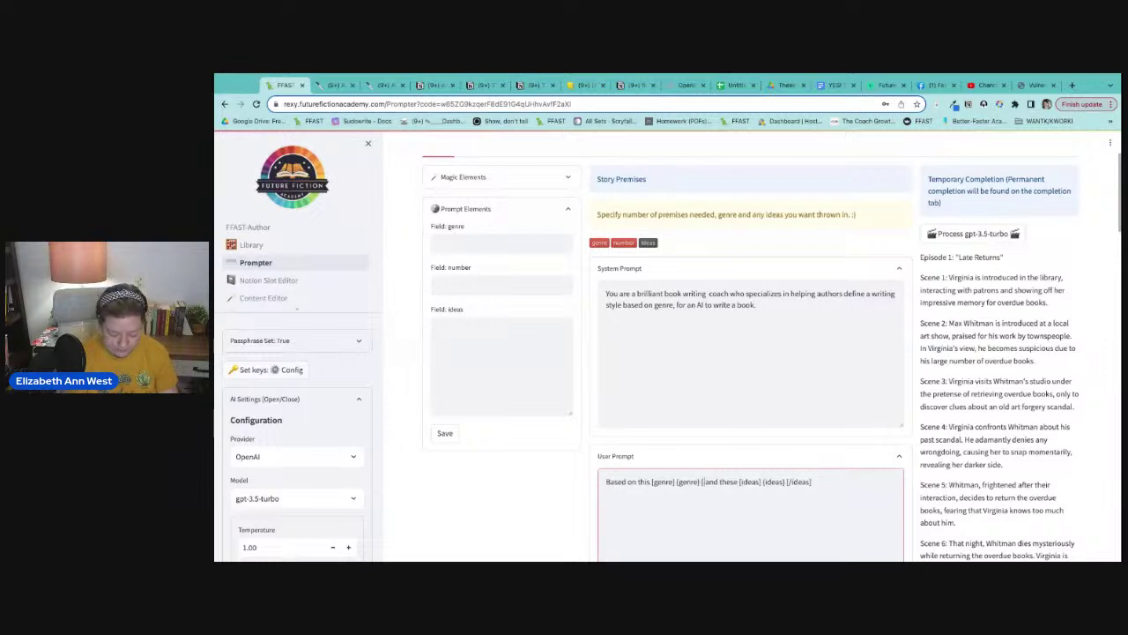
pyautogui.write('re] ')
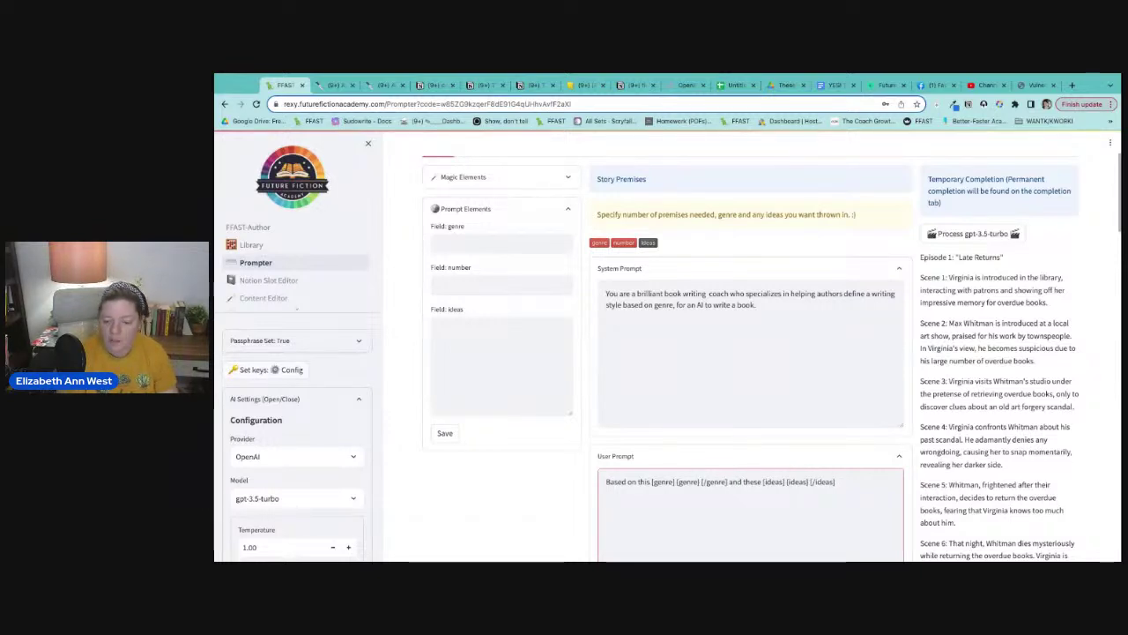
# - Finish the user prompt with ", write a thorough writing style guide for an AI to follow and outline and write the book."
pyautogui.write(', write a thou')
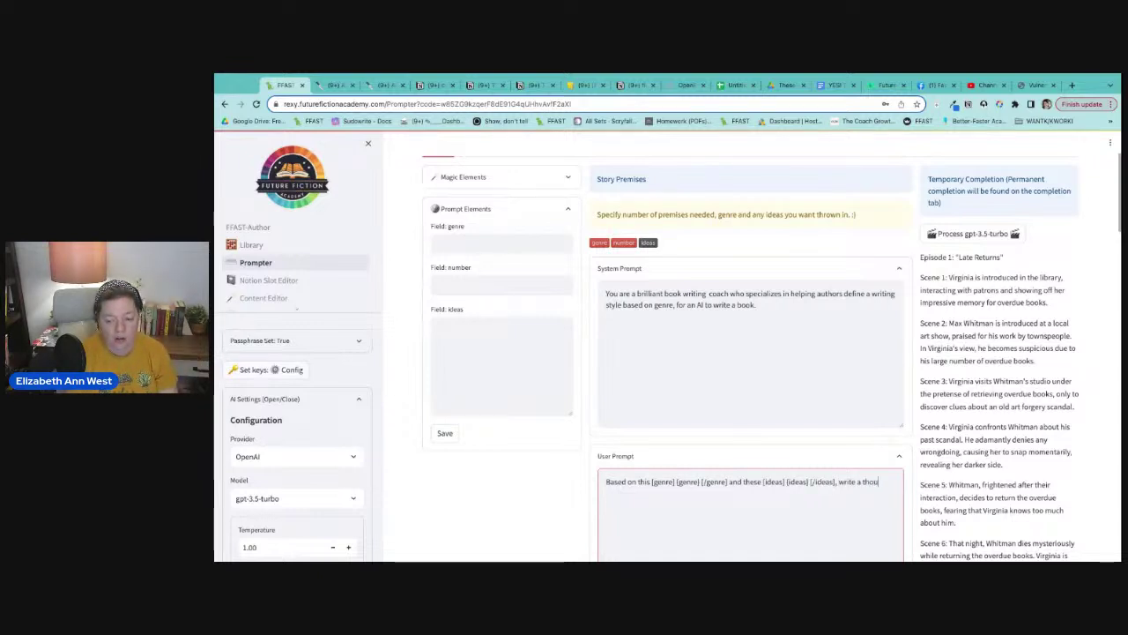
pyautogui.write('rough writing style guide for an AI to follow and outline')
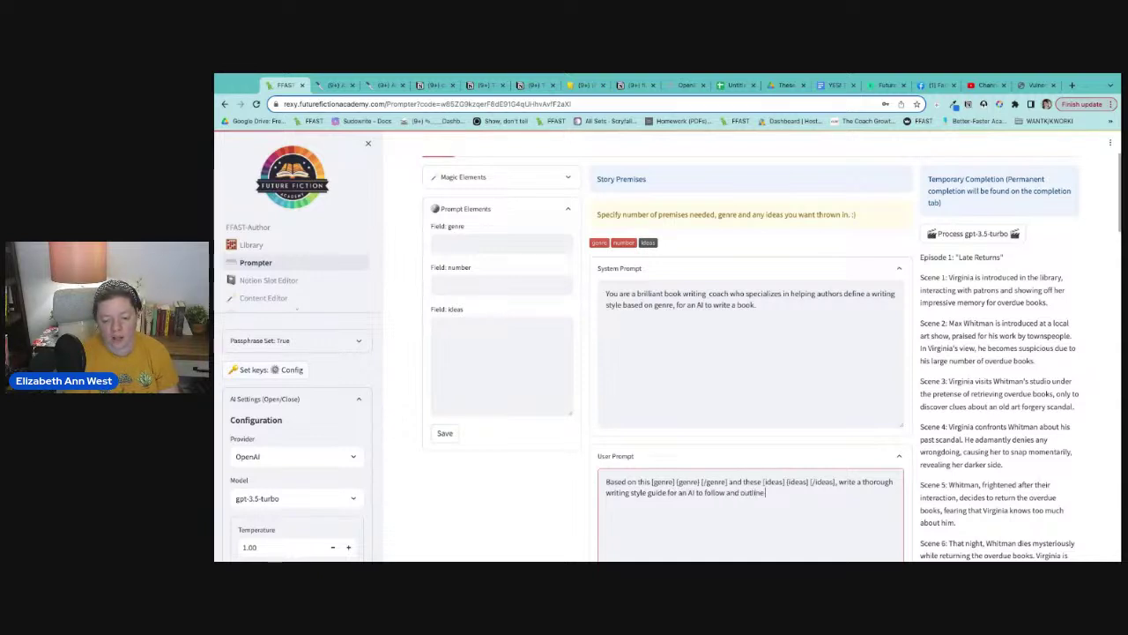
pyautogui.write(' and write the boo')
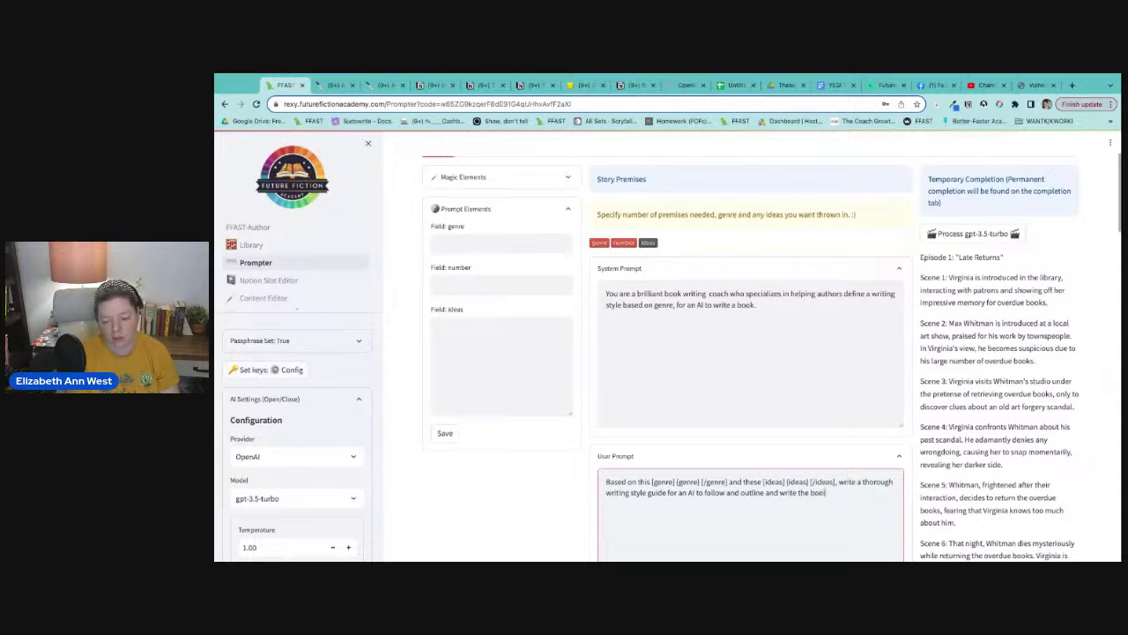
pyautogui.write('k.')
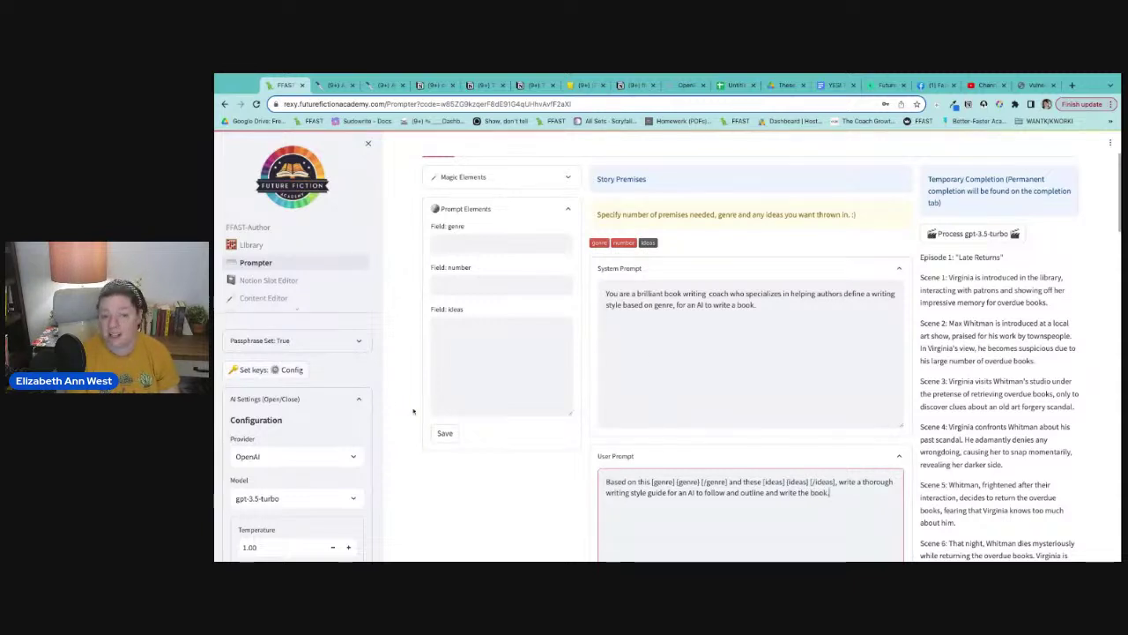
# - Fill in the genre prompt element as "cozy mystery comedy"
pyautogui.click(486, 245)
pyautogui.write('cozy mystery')
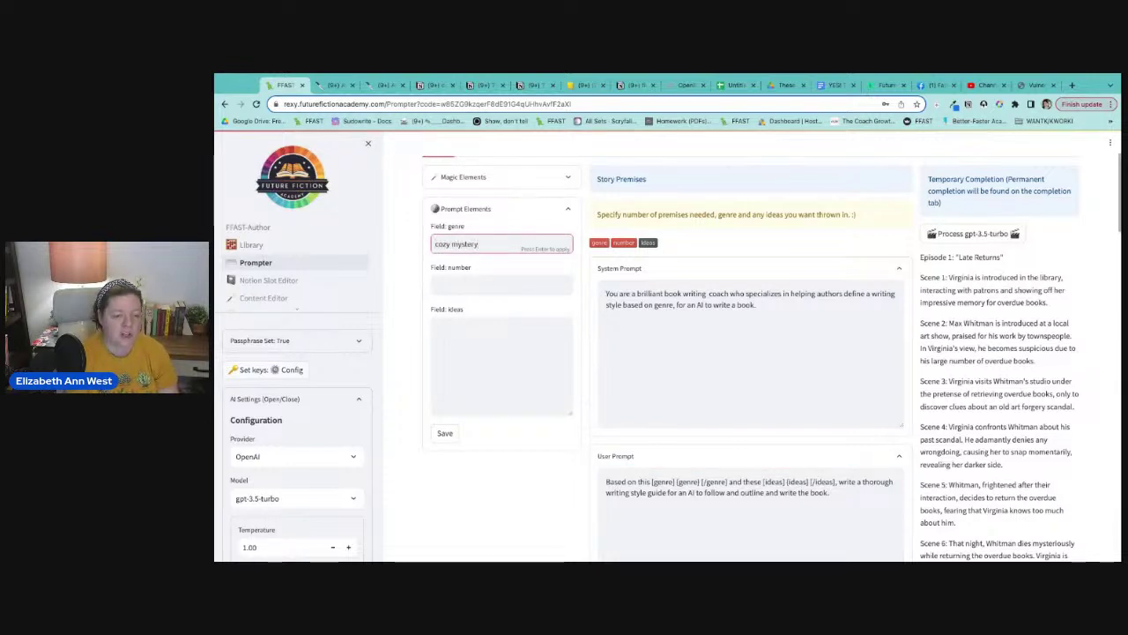
pyautogui.write(' comedy')
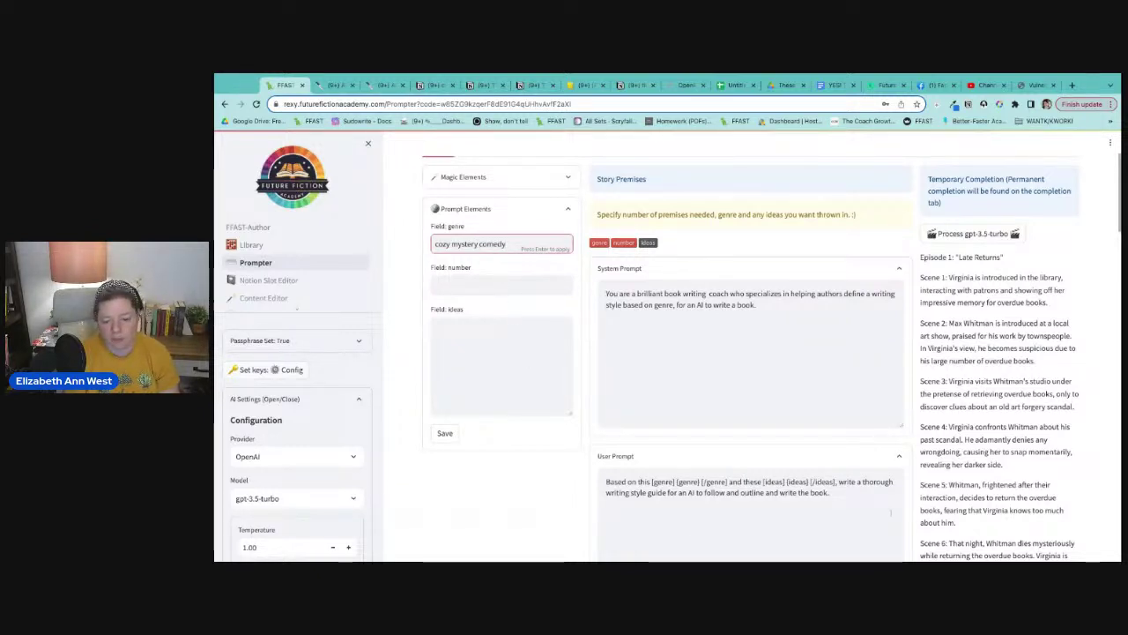
pyautogui.click(494, 359)
pyautogui.write('thi')
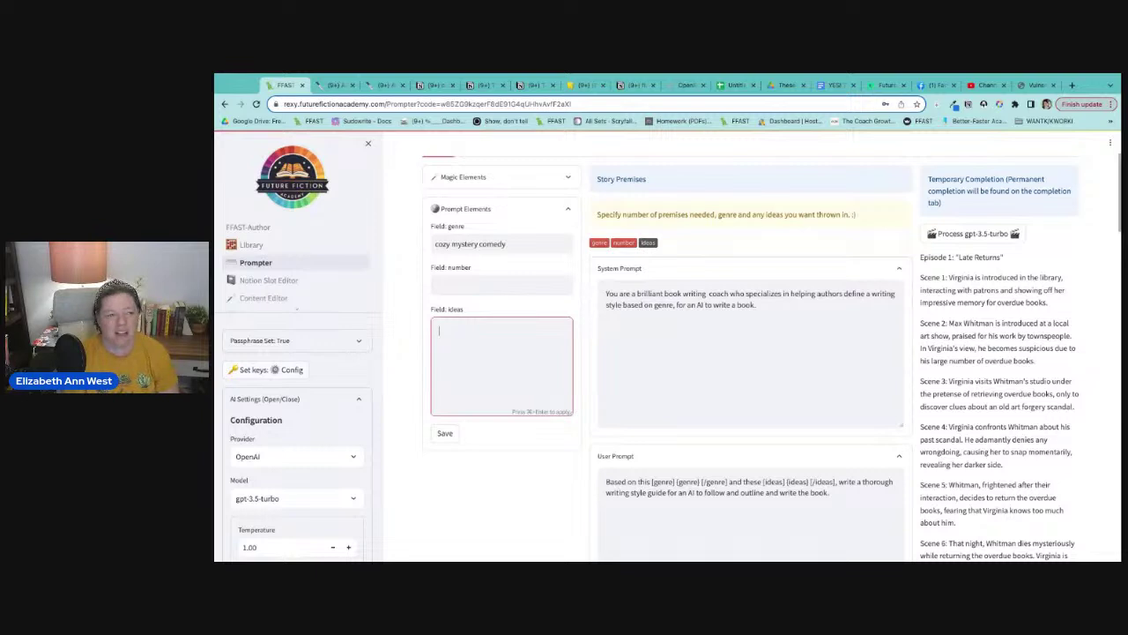
pyautogui.click(473, 262)
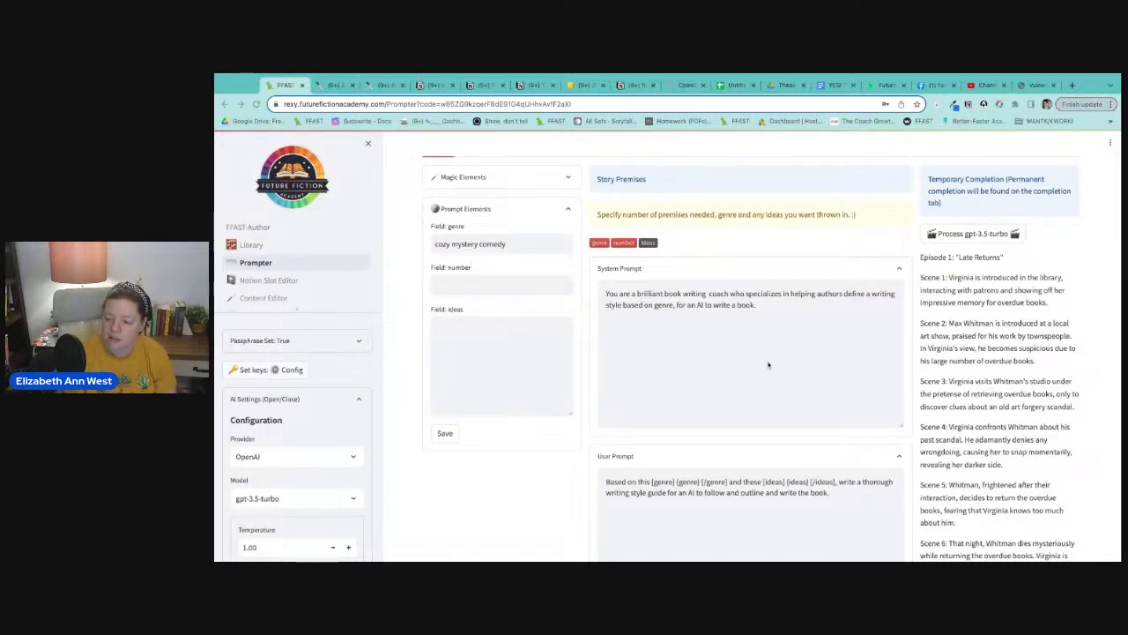
# - Begin the ideas prompt element with "point of view is third person limited,"
pyautogui.click(513, 375)
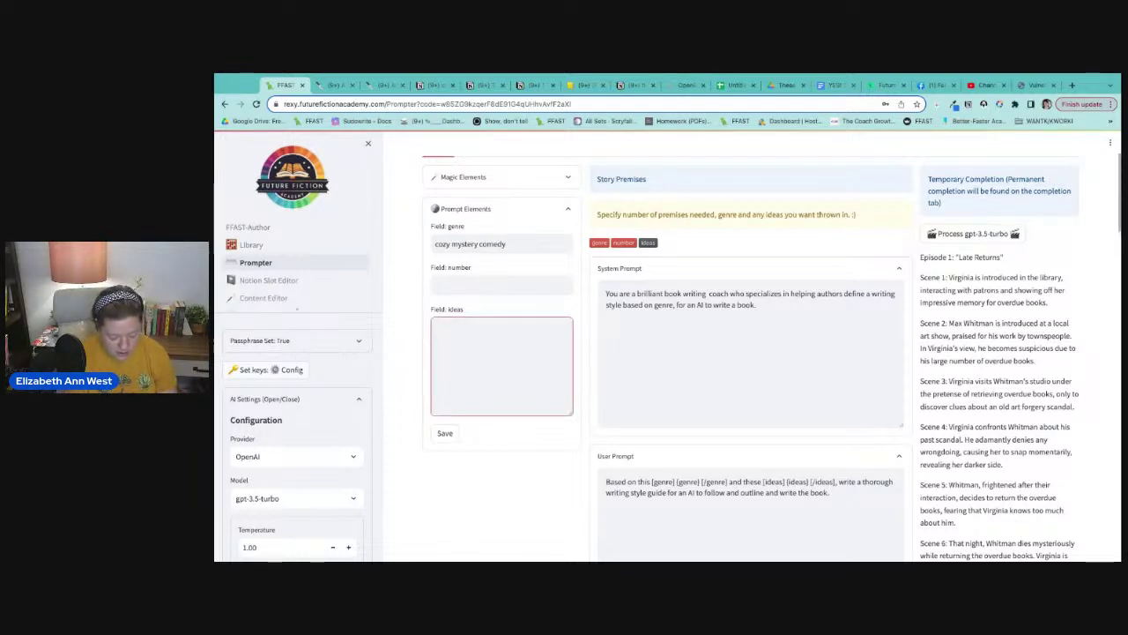
pyautogui.write('point of view')
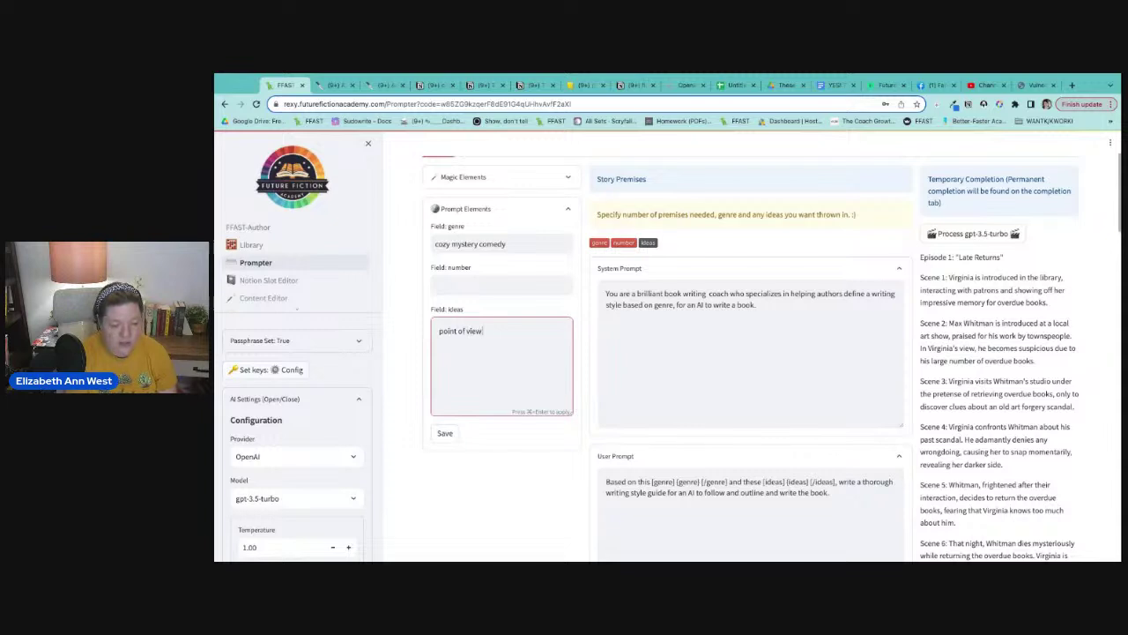
pyautogui.write(' is third person')
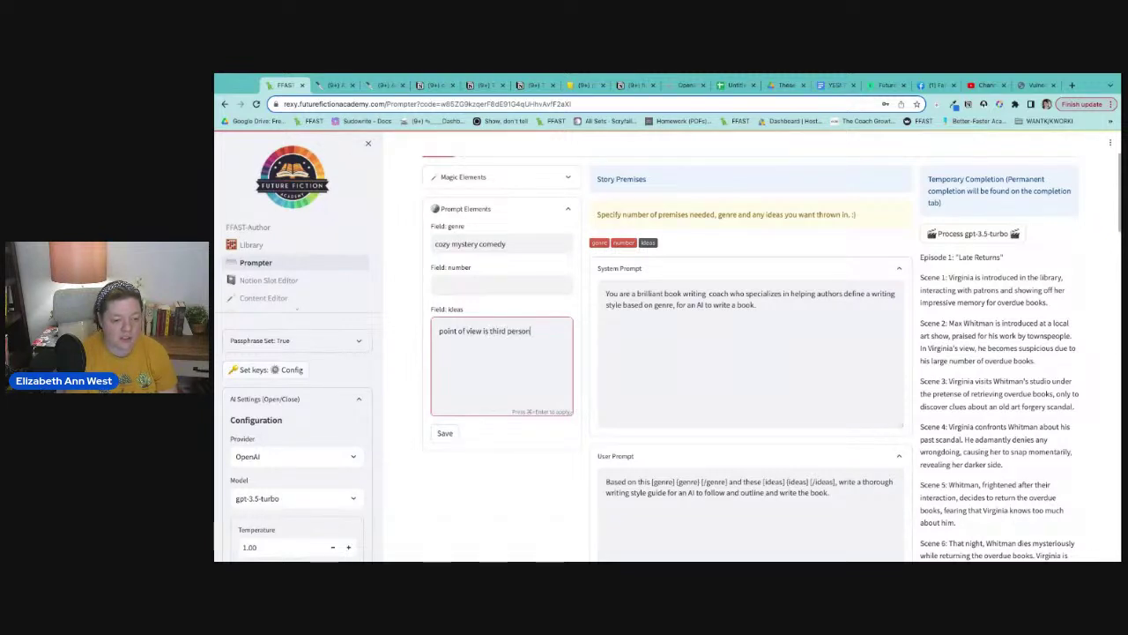
pyautogui.write(' l')
pyautogui.write('imite')
pyautogui.write('d.')
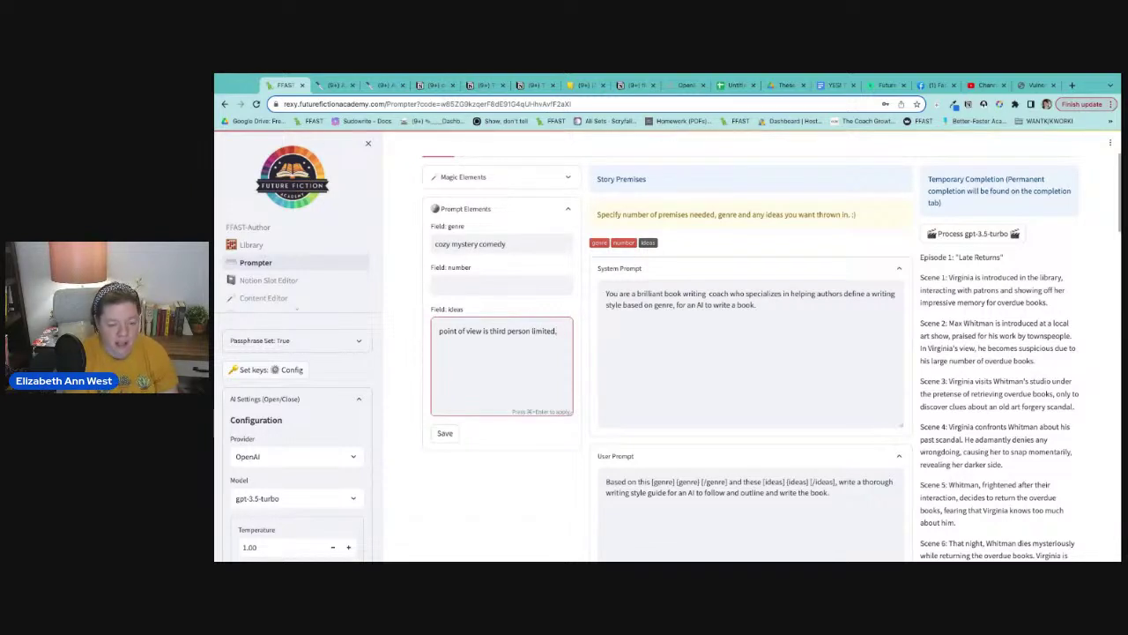
# - Continue the ideas element with "comedic to the reader due to situational comedy but"
pyautogui.write(' com')
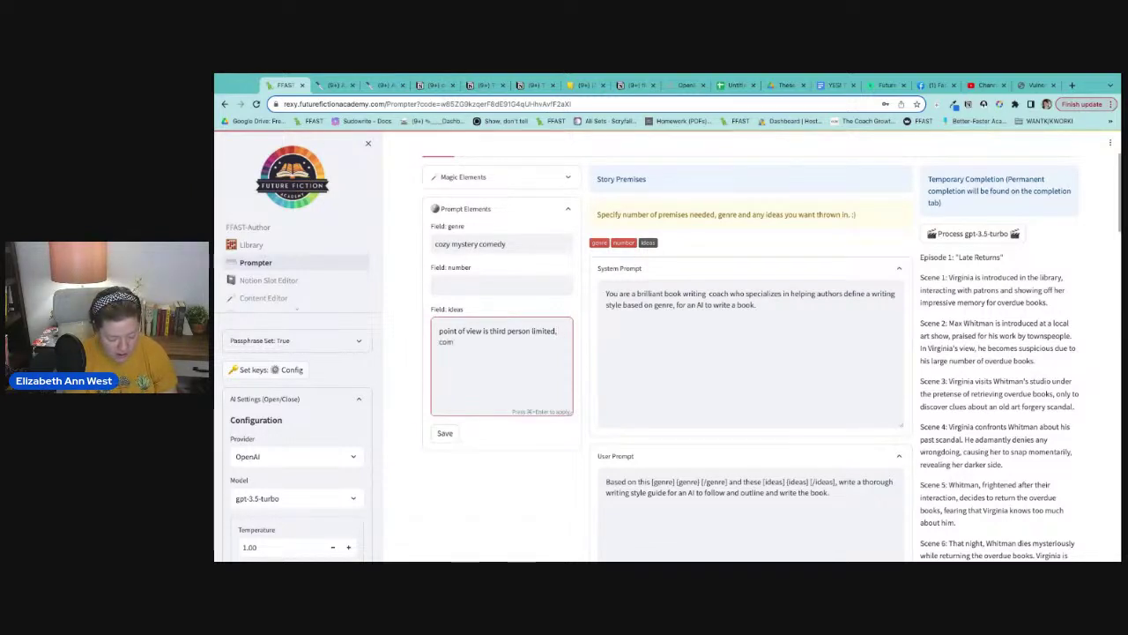
pyautogui.write('edic')
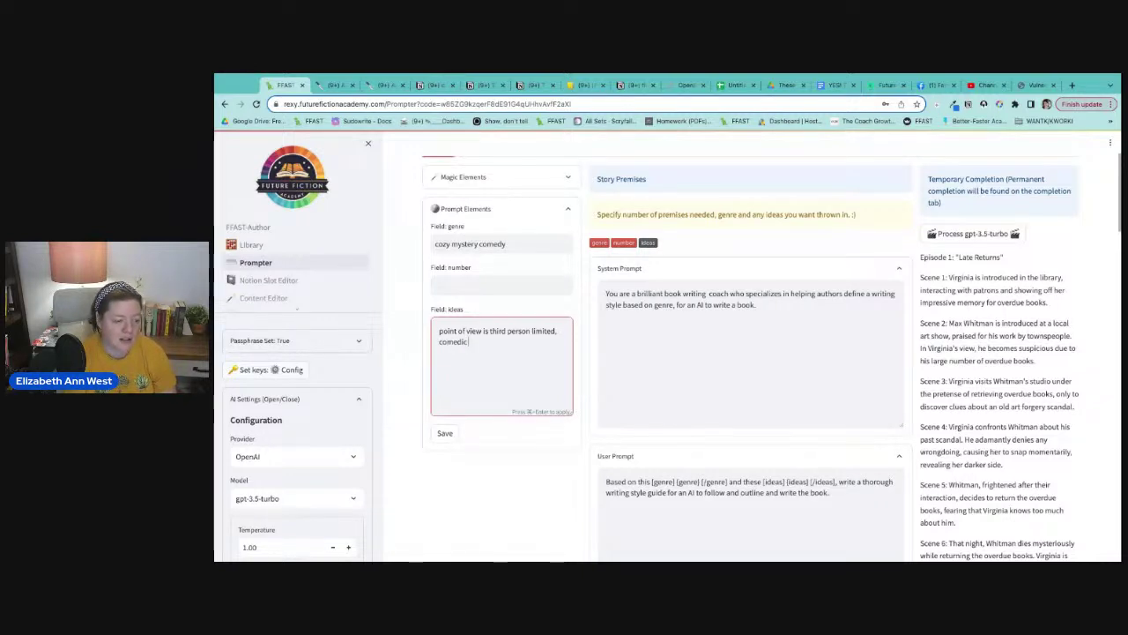
pyautogui.write(' to the atu')
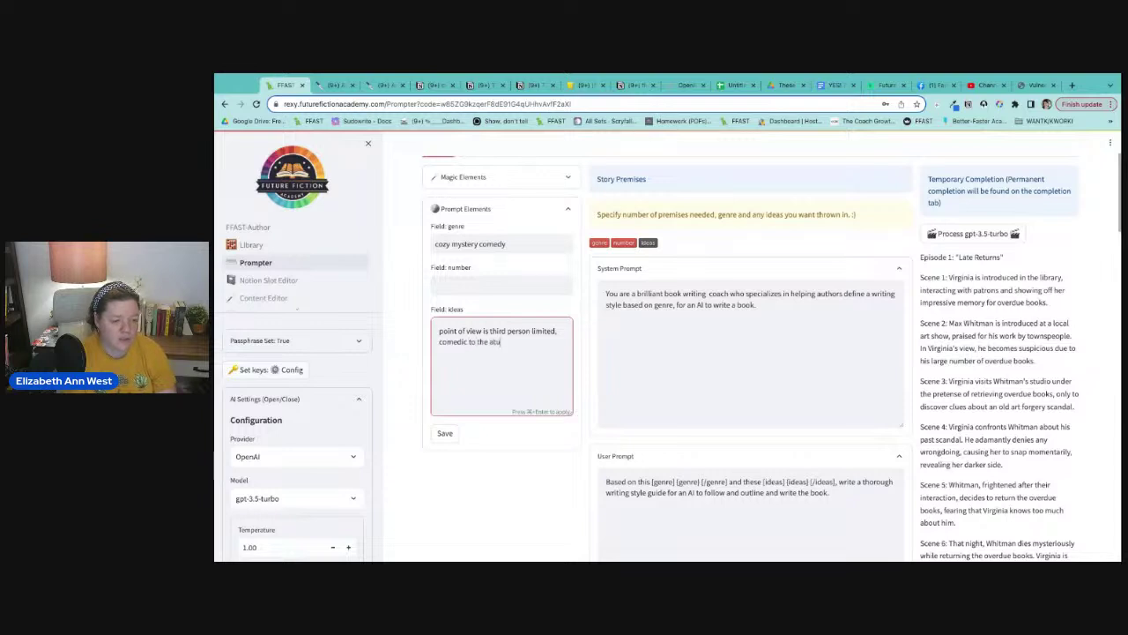
pyautogui.press('BackSpace')
pyautogui.press('BackSpace')
pyautogui.press('BackSpace')
pyautogui.write('reade')
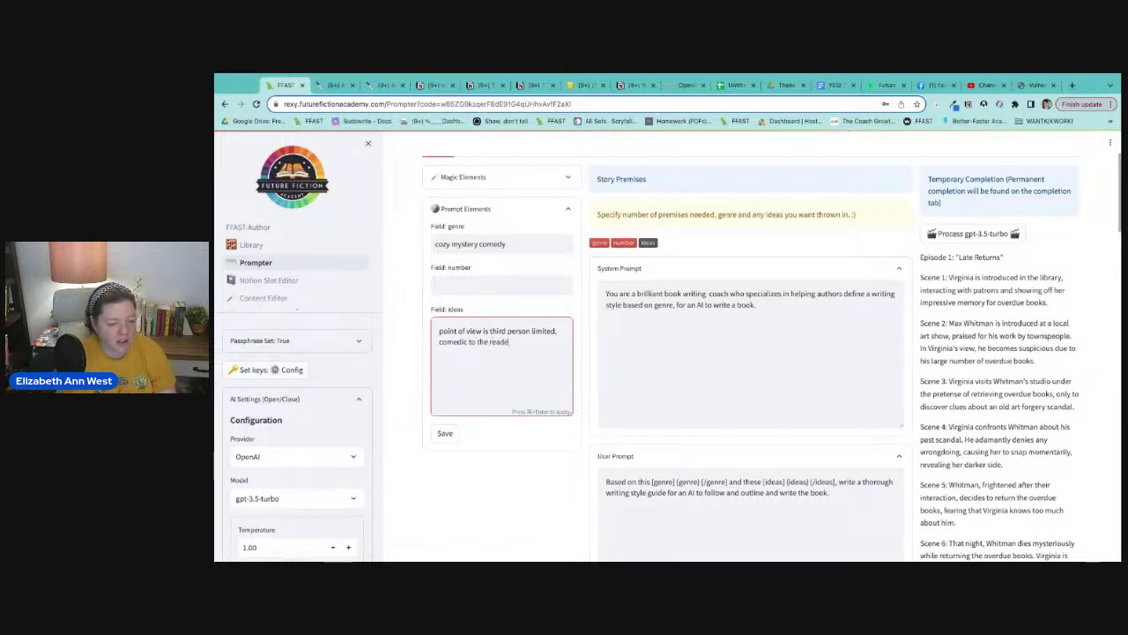
pyautogui.write('r due to situational comedy but serio')
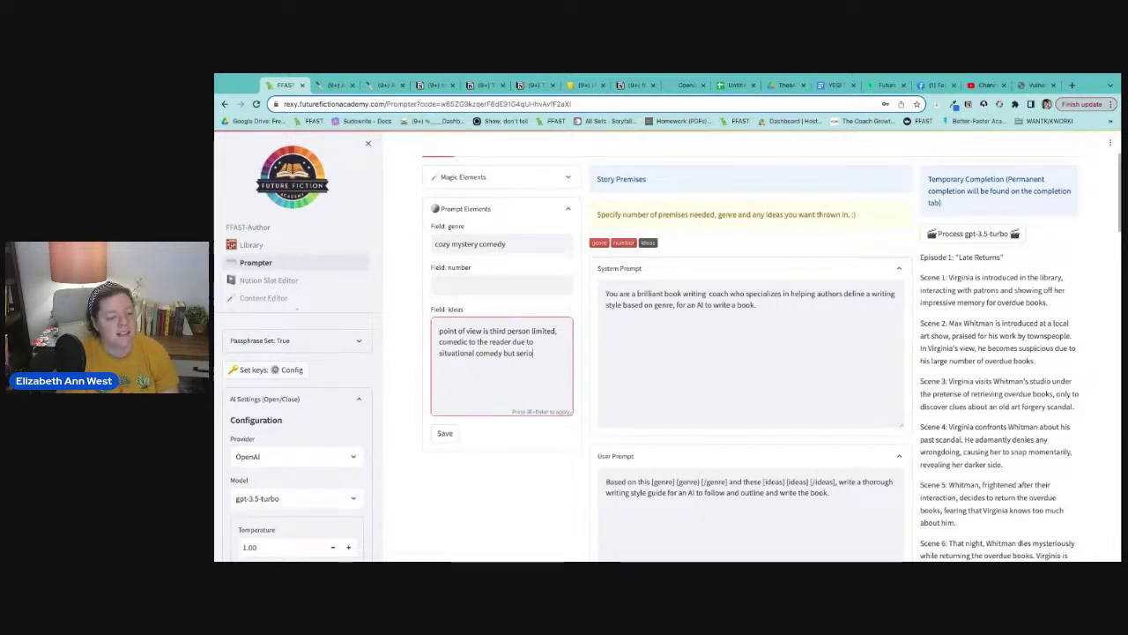
pyautogui.press('BackSpace')
pyautogui.press('BackSpace')
pyautogui.press('BackSpace')
pyautogui.press('BackSpace')
pyautogui.press('BackSpace')
# - Complete the sentence in the ideas element with "the tone of the book comes across as a real mystery."
pyautogui.write('the tone of the book')
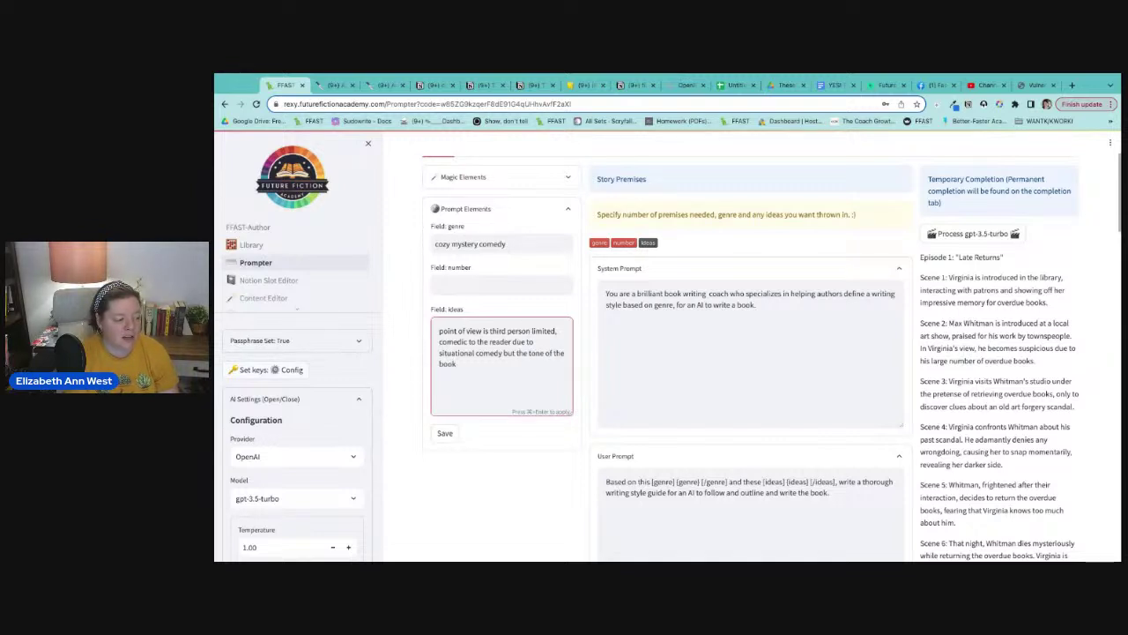
pyautogui.write('t')
pyautogui.write('omes across as a real mystery')
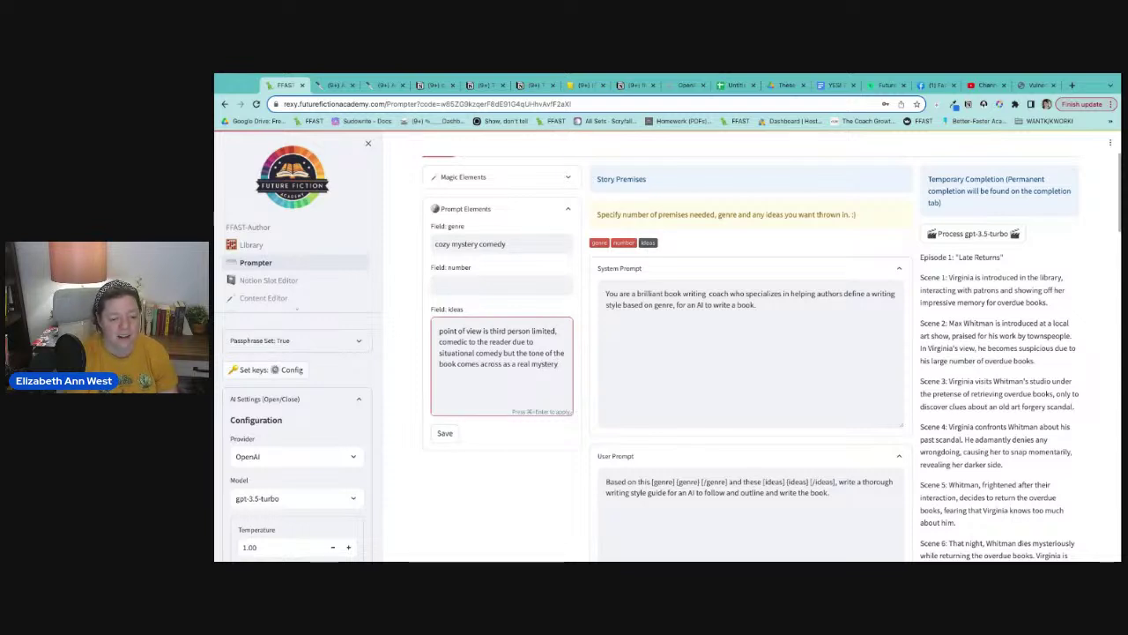
pyautogui.write('.')
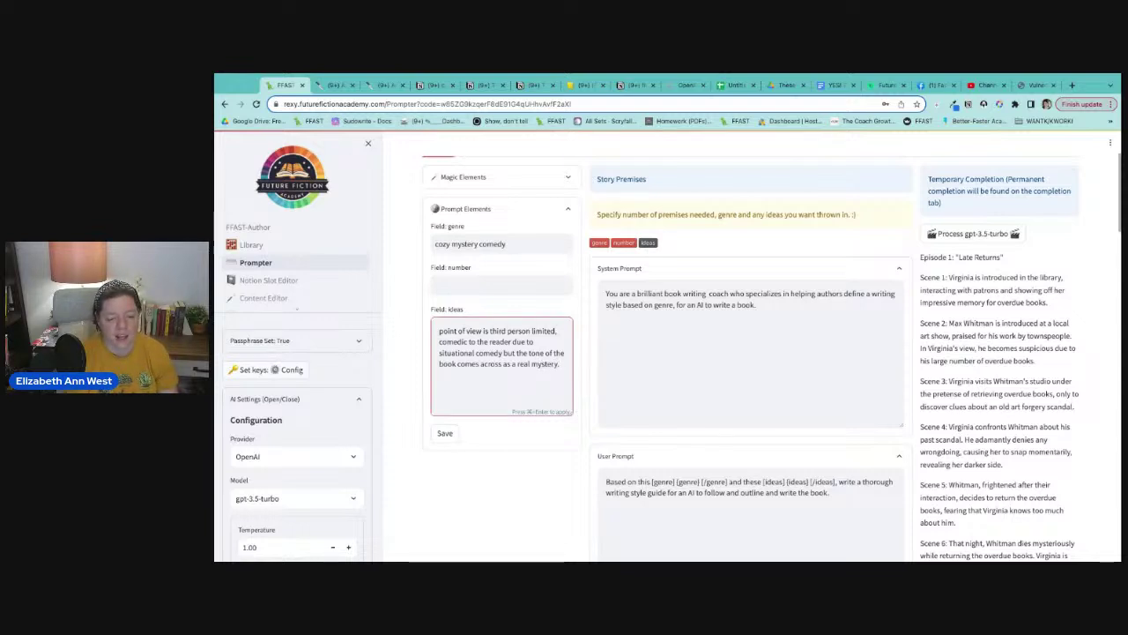
# - Finish the ideas with "I want the reader to have fun, to capture the small town feel, and feel light hearted after reading" and save them
pyautogui.write(' I want the r')
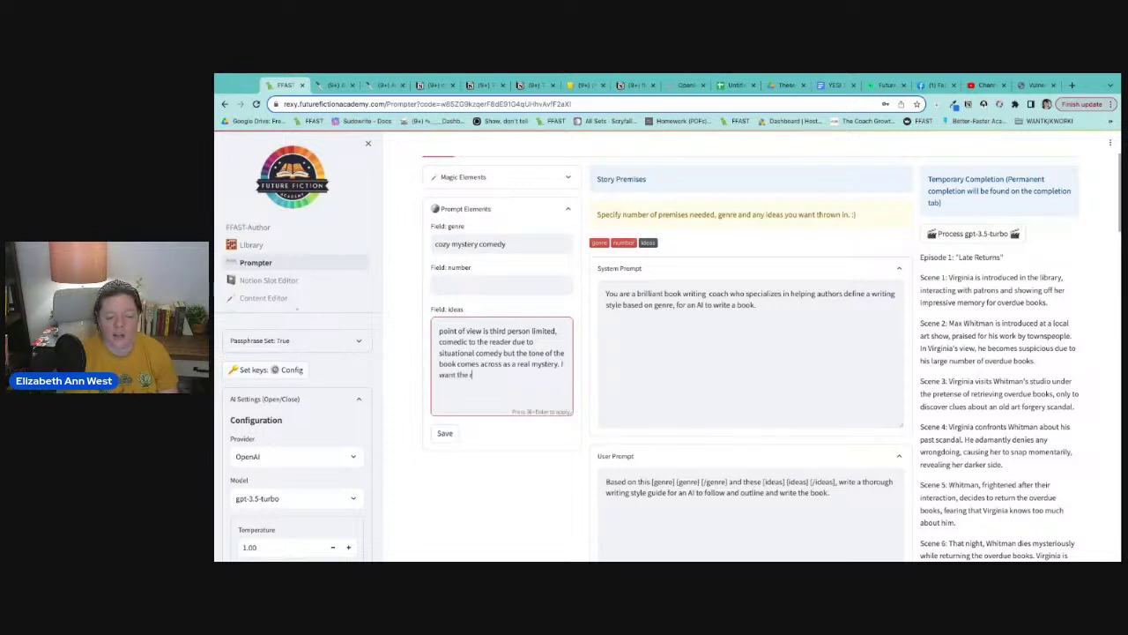
pyautogui.write('eader to have fun, ')
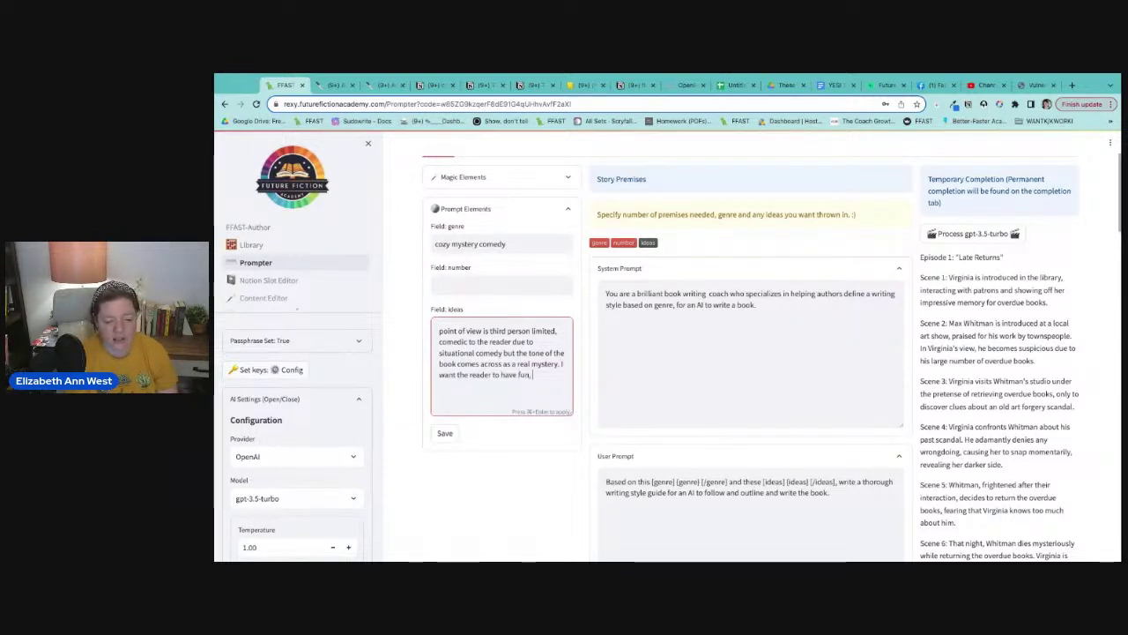
pyautogui.write('to captur')
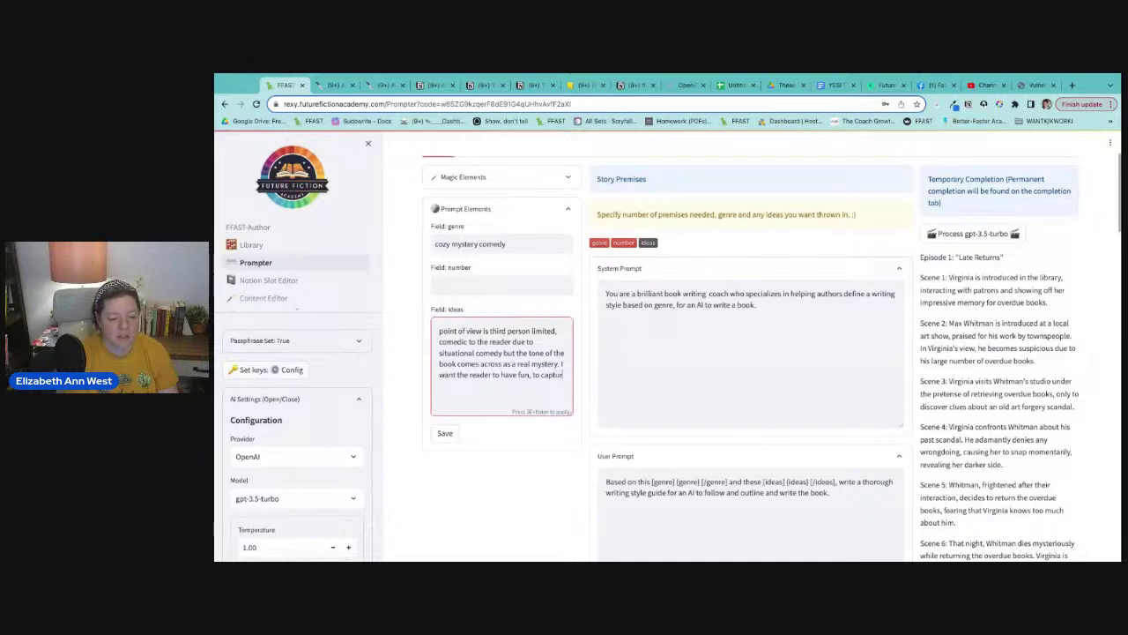
pyautogui.write('e the small town feel, and')
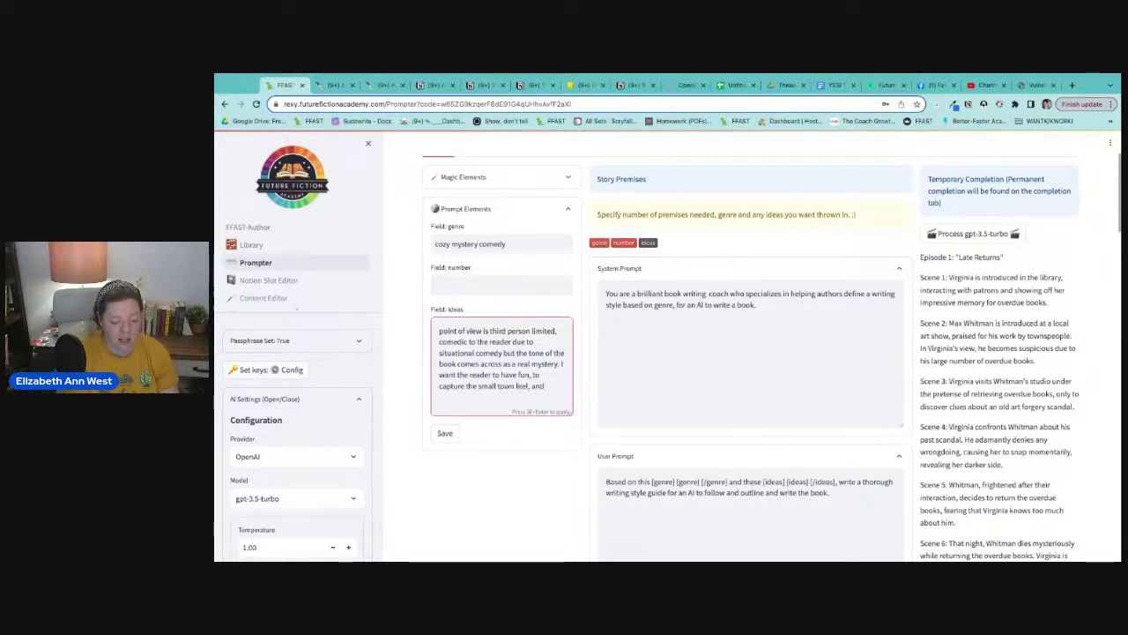
pyautogui.write(' feel')
pyautogui.write(' light hearted aff')
pyautogui.write('er reade')
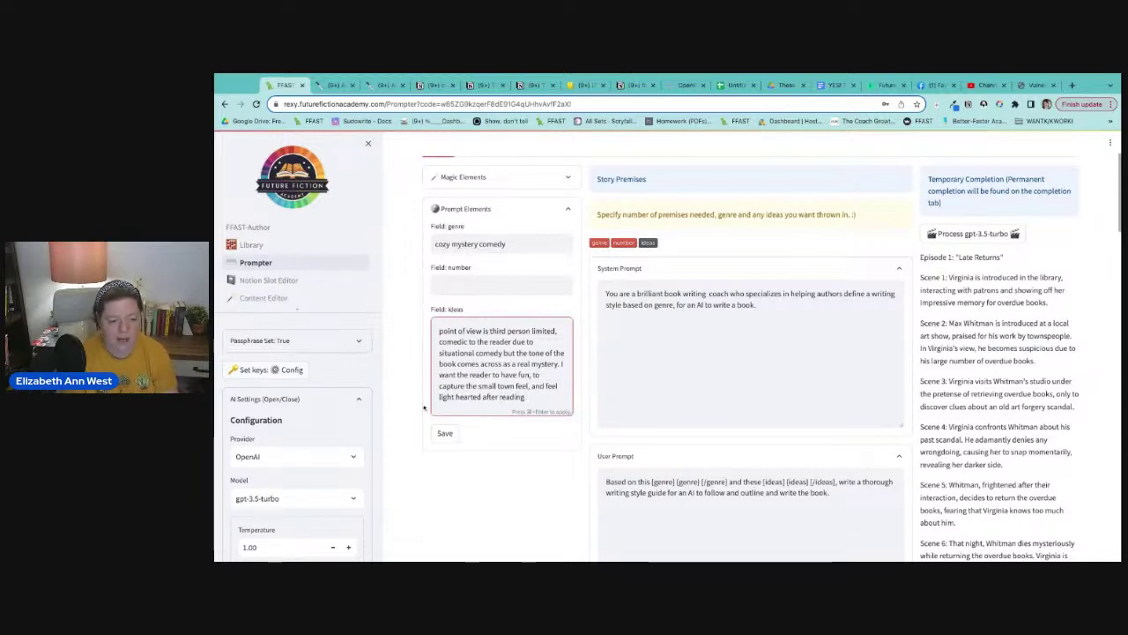
pyautogui.click(441, 433)
# - Construct the prompt without processing it and enter "Writing style" as the title for logging to Notion
pyautogui.scroll(-3, 746, 396)
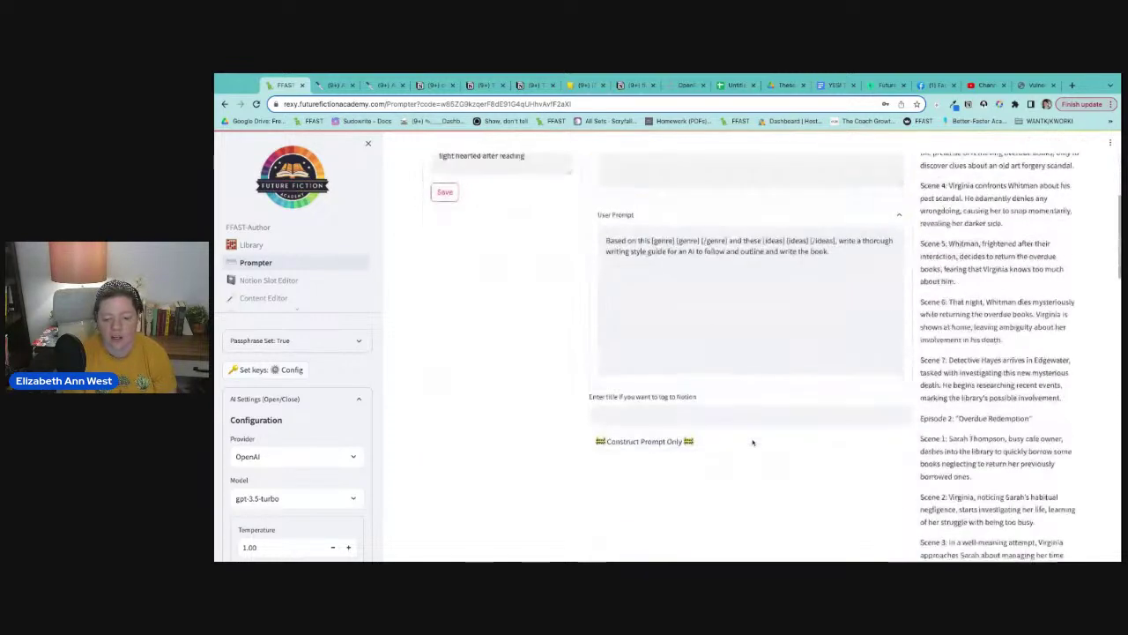
pyautogui.click(646, 434)
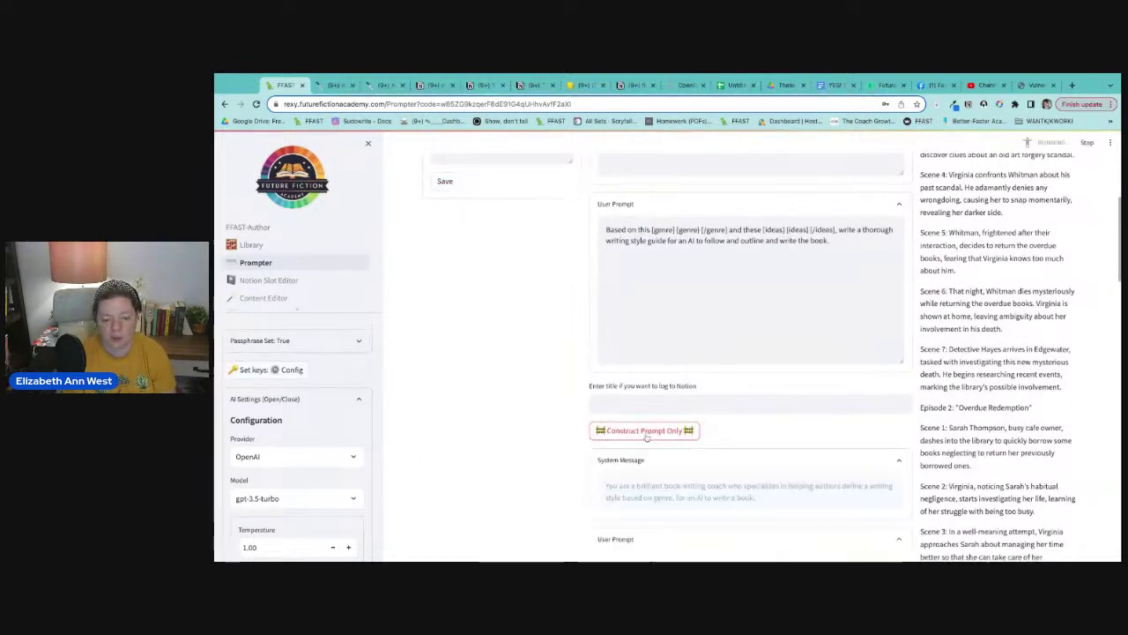
pyautogui.scroll(-2, 625, 265)
pyautogui.click(642, 273)
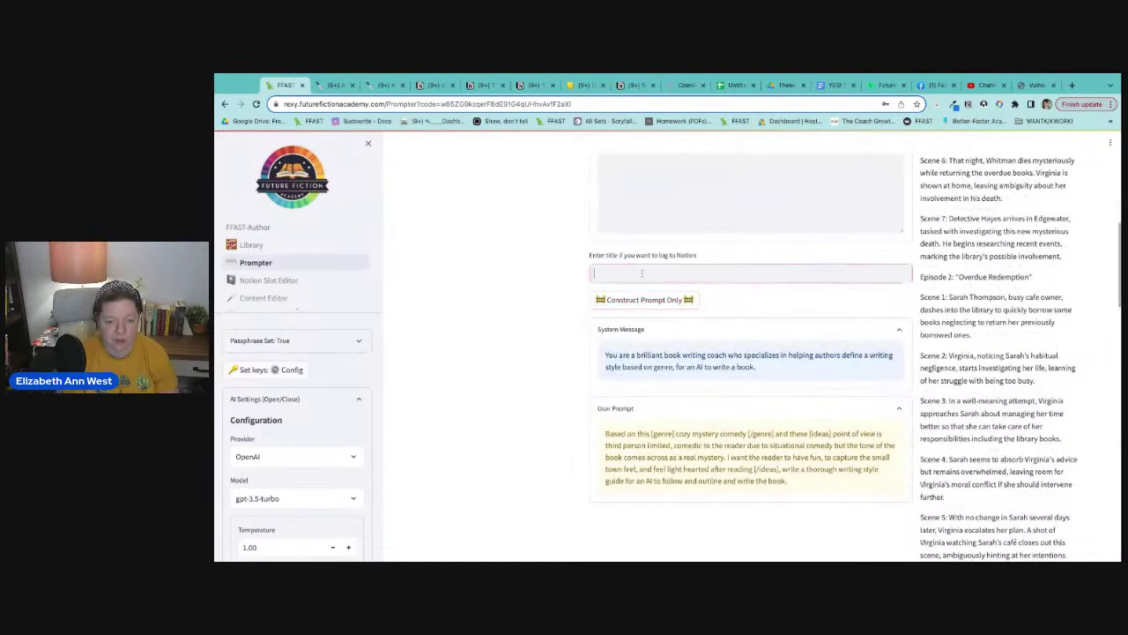
pyautogui.write('Writing st')
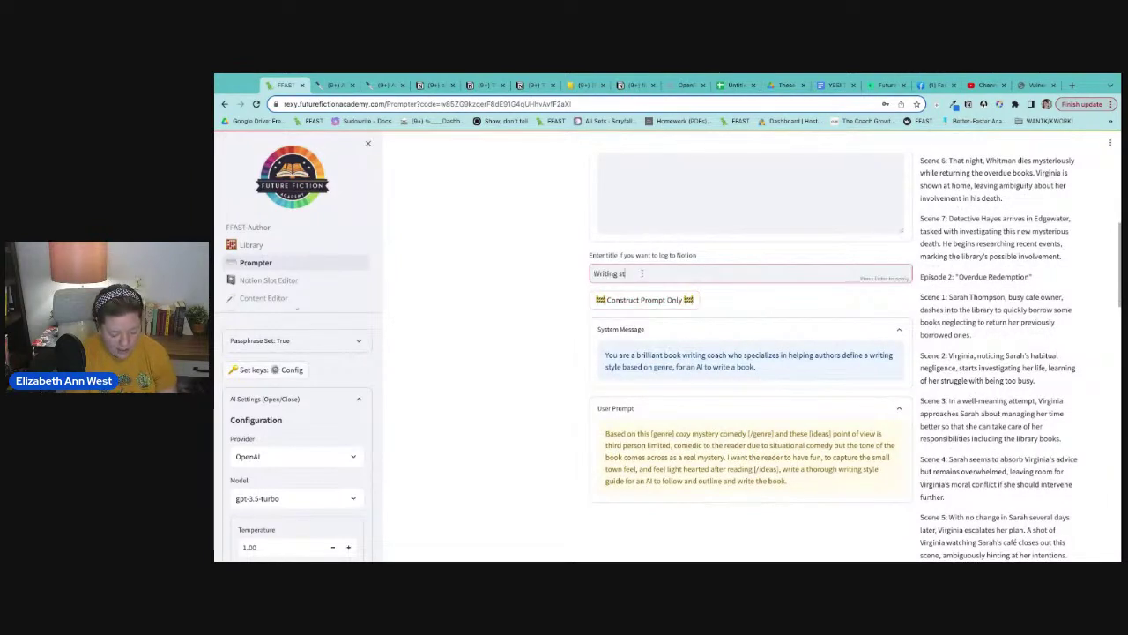
pyautogui.write('yle')
pyautogui.press('Return')
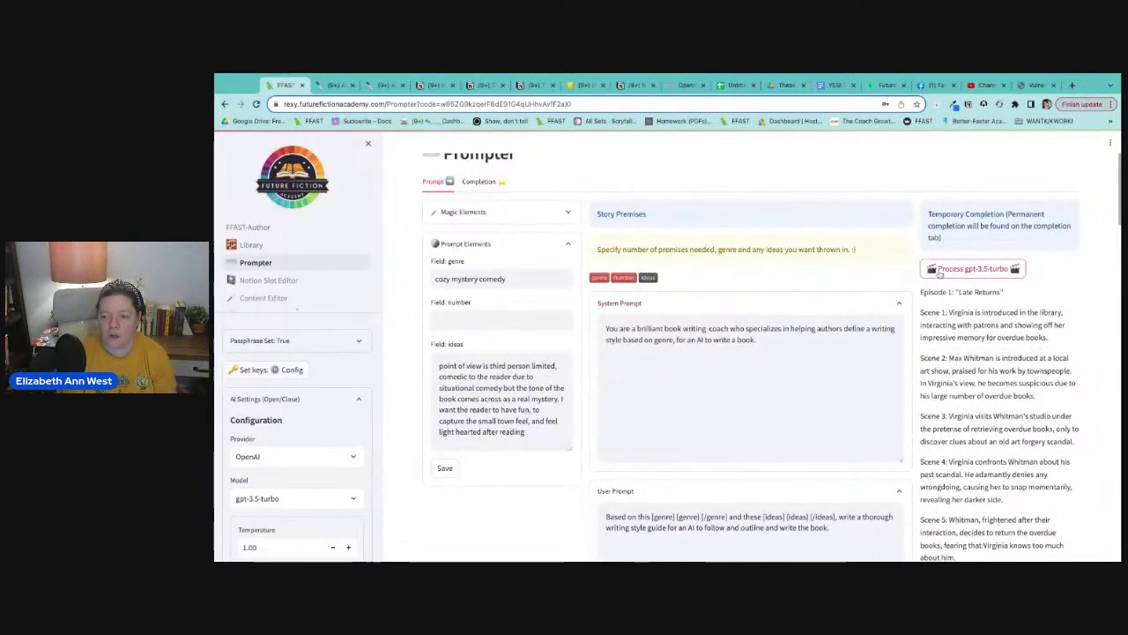
# - Switch the AI model to gpt-4 and set its temperature to 1.8
pyautogui.click(282, 498)
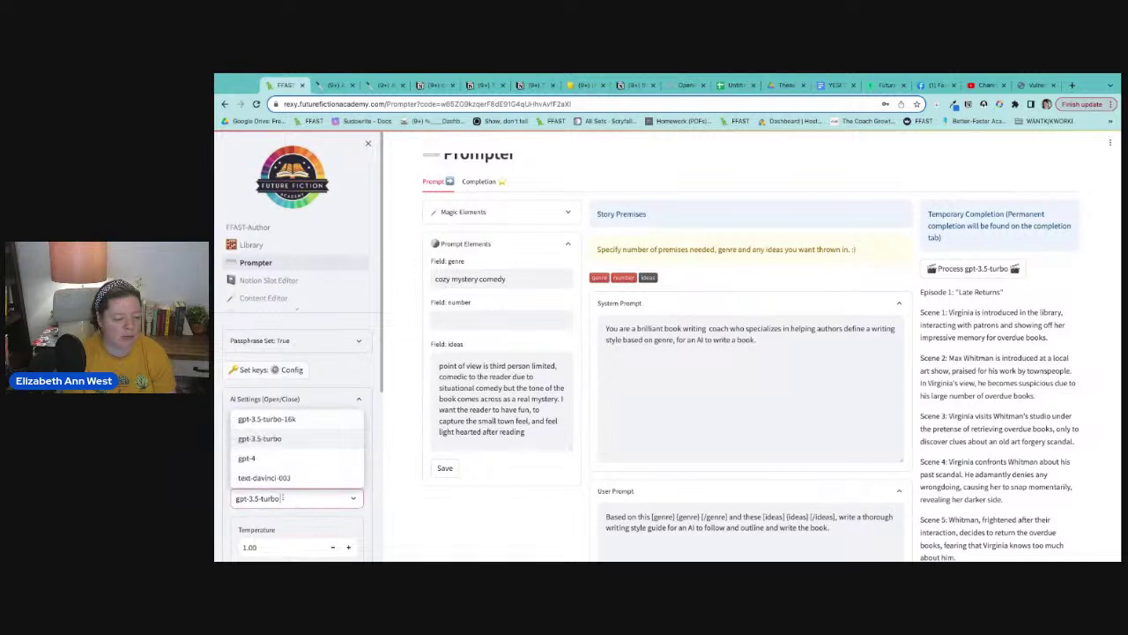
pyautogui.click(288, 458)
pyautogui.scroll(-1, 317, 502)
pyautogui.scroll(-1, 317, 503)
pyautogui.scroll(-1, 314, 411)
pyautogui.click(296, 278)
pyautogui.press('BackSpace')
pyautogui.press('BackSpace')
pyautogui.write('8')
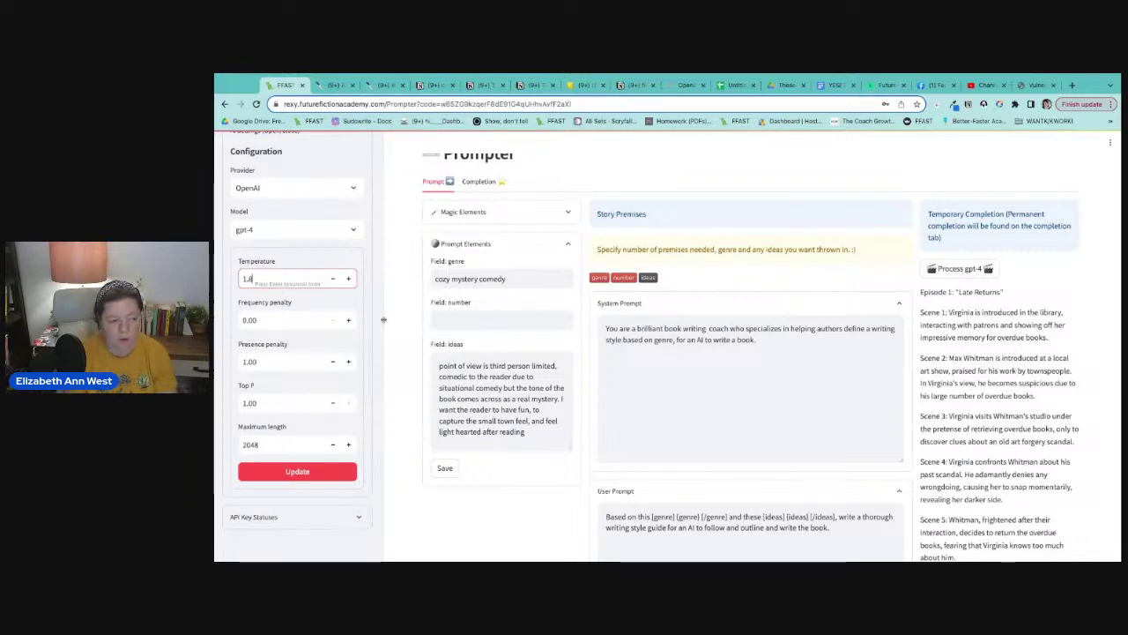
# - Set Top P to 0.6 and update the AI configuration
pyautogui.doubleClick(272, 403)
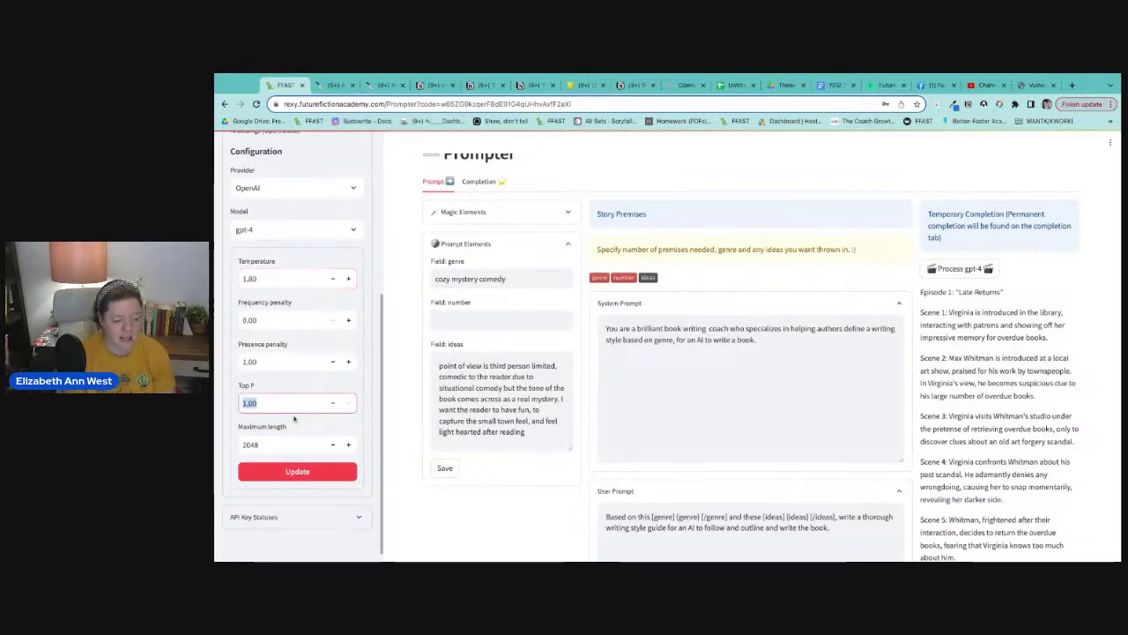
pyautogui.write('.6')
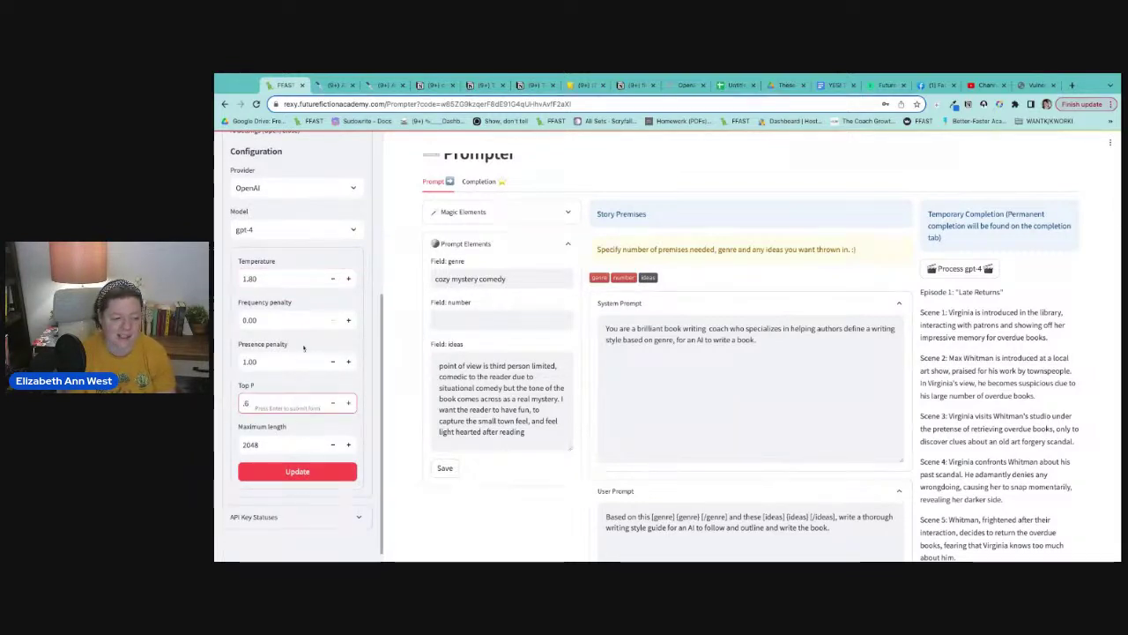
pyautogui.click(292, 430)
pyautogui.click(321, 476)
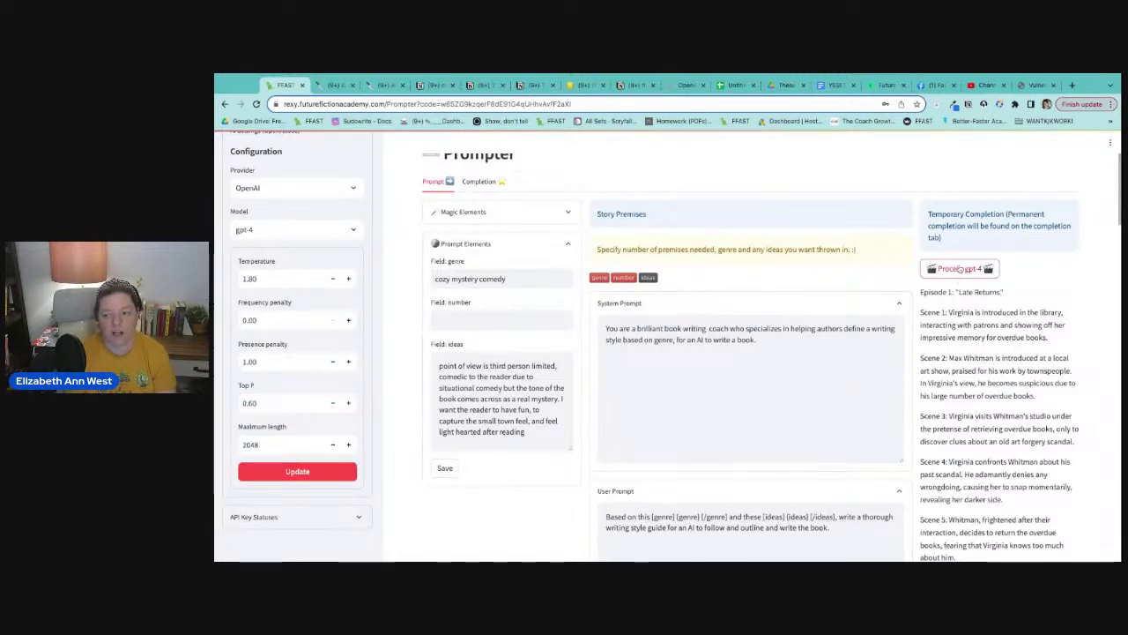
# - Process the style guide prompt with gpt-4 and read through the writing style guide as it generates
pyautogui.click(960, 268)
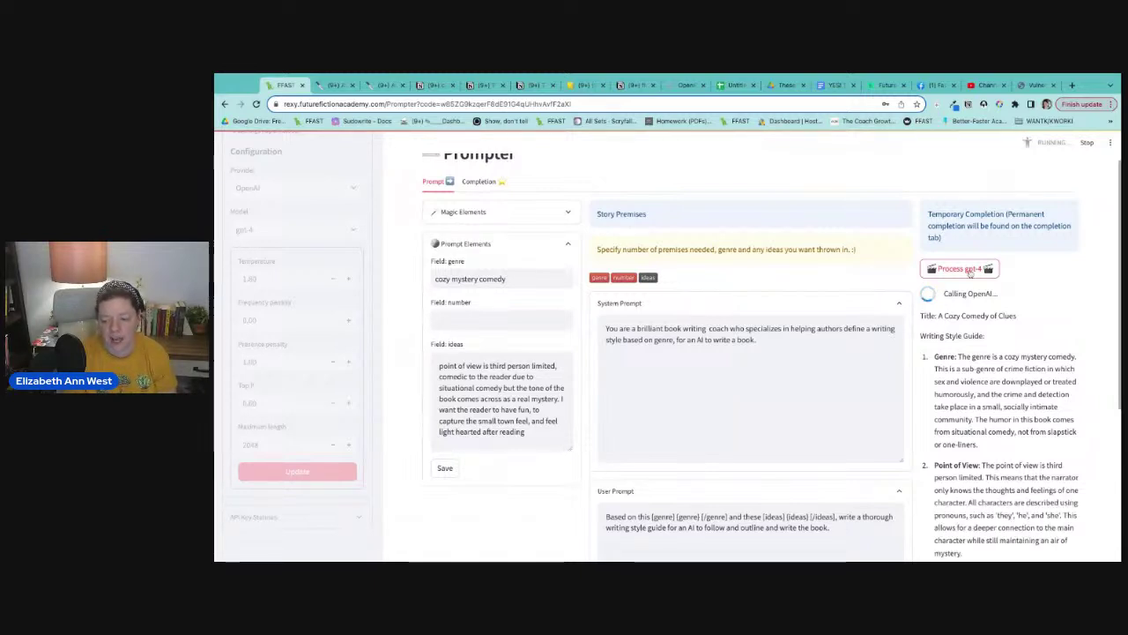
pyautogui.scroll(-2, 966, 404)
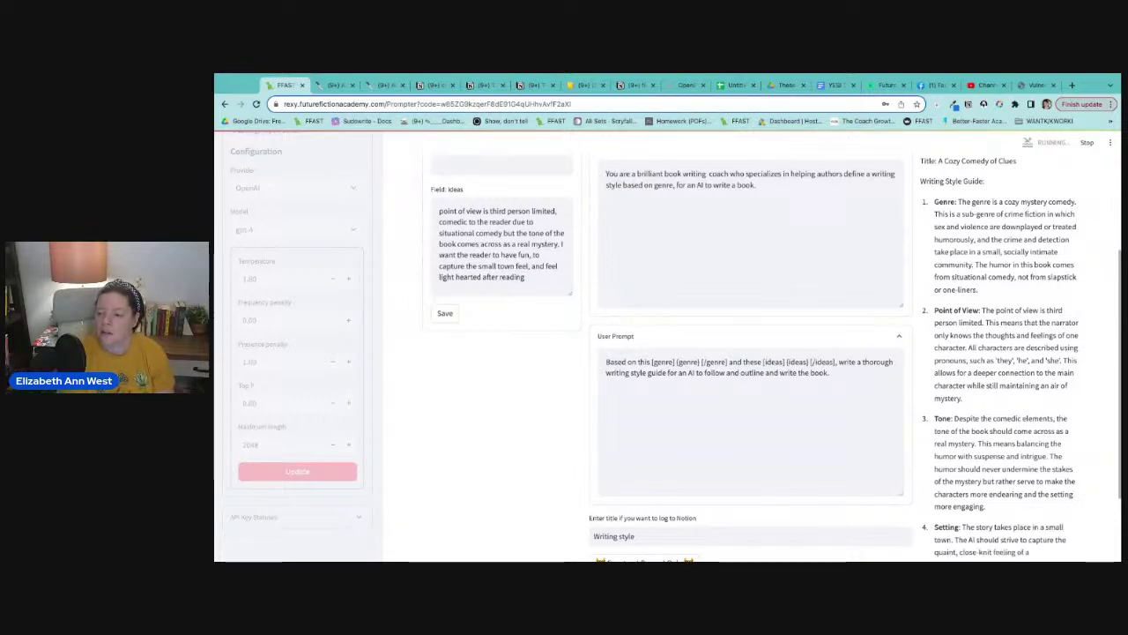
pyautogui.scroll(-1, 750, 352)
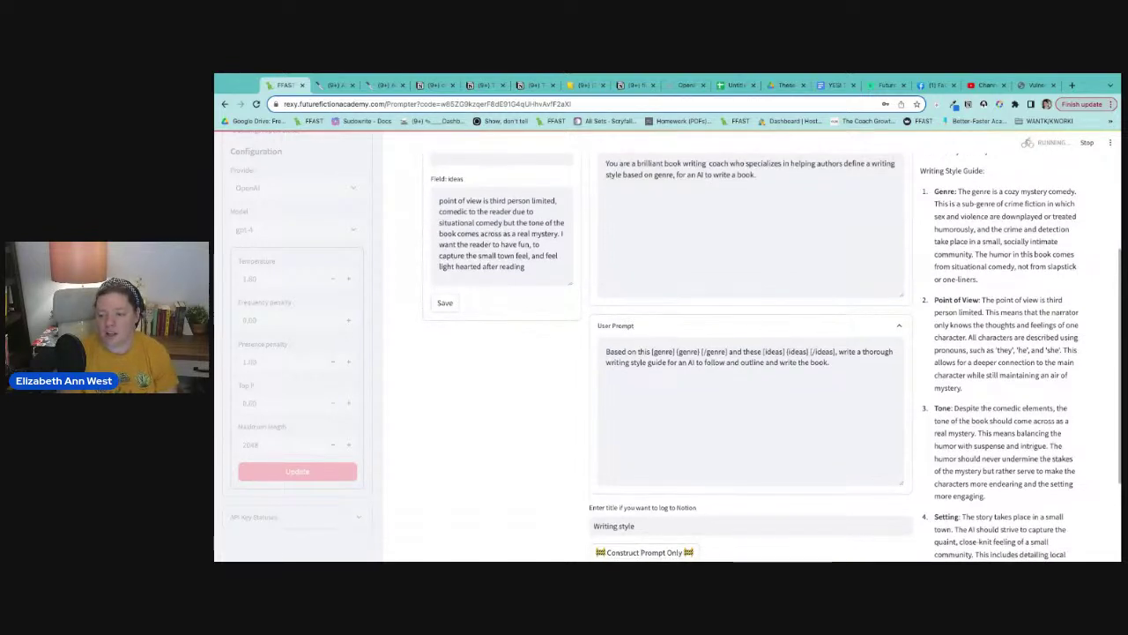
pyautogui.scroll(-2, 1012, 401)
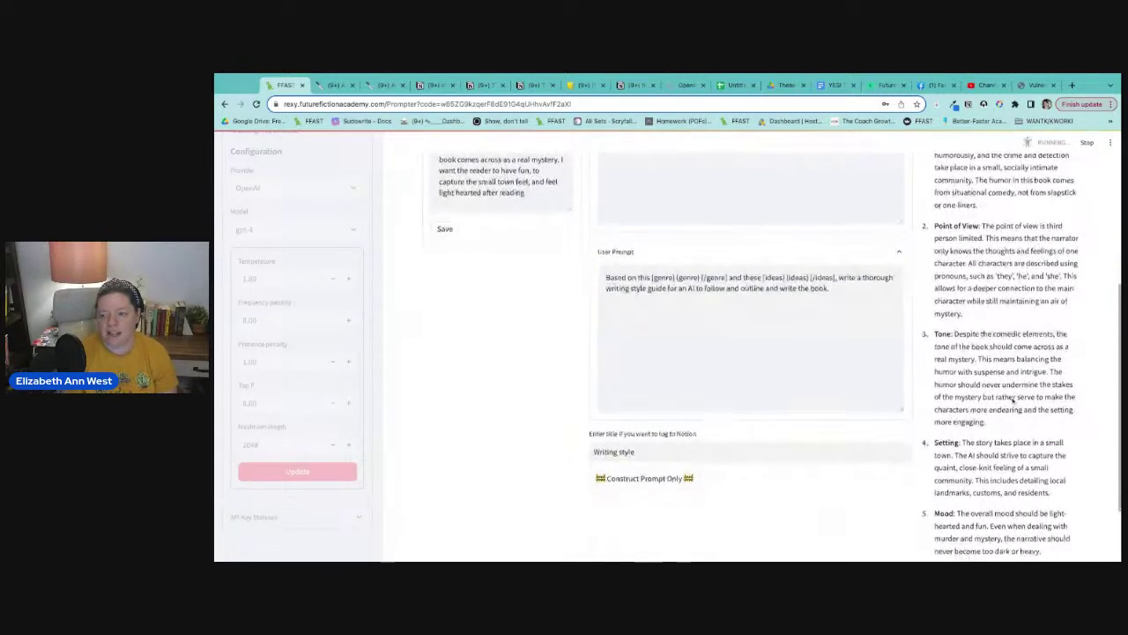
pyautogui.scroll(-2, 1012, 401)
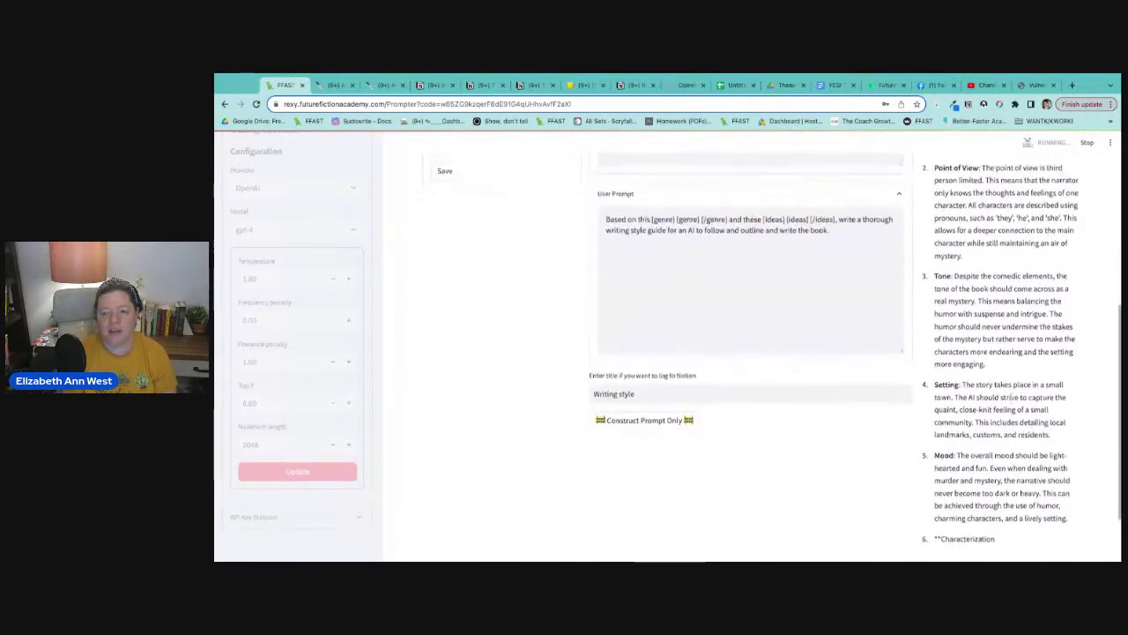
pyautogui.scroll(-3, 780, 347)
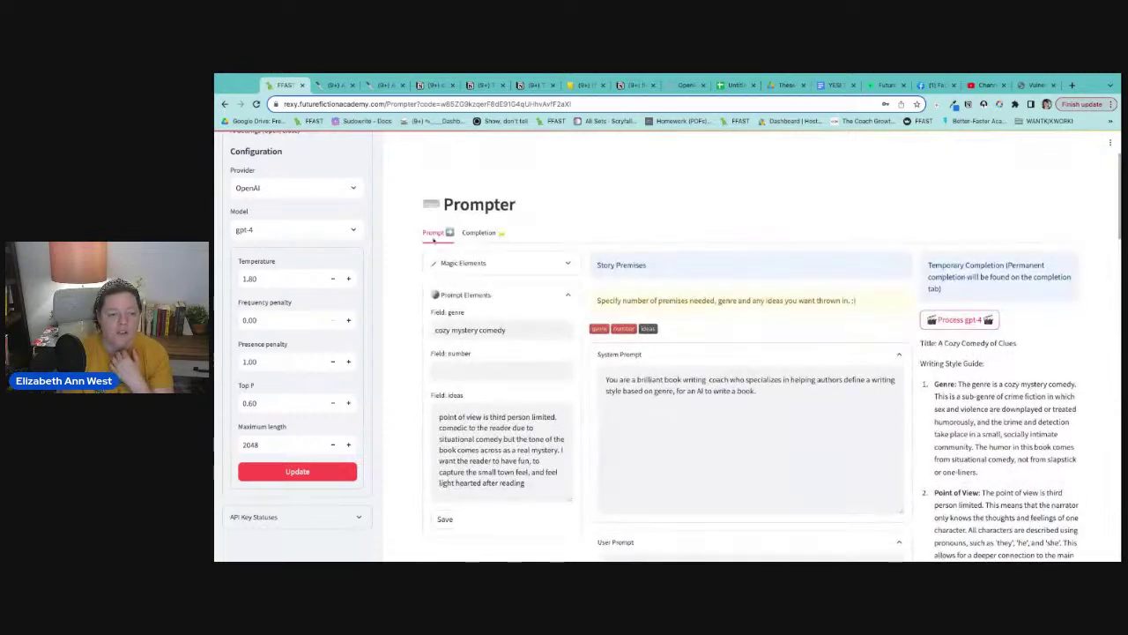
# - In the editable completion, change the Genre item so the humor comes from "situational comedy and one-liners", dropping the slapstick exclusion
pyautogui.click(491, 236)
pyautogui.scroll(-1, 618, 424)
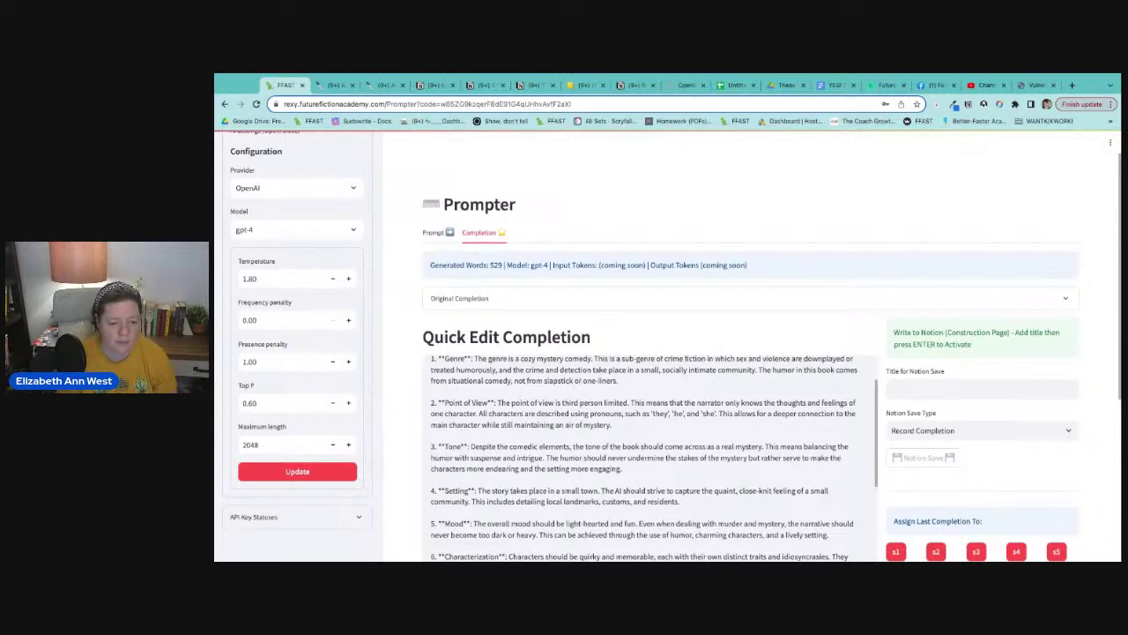
pyautogui.moveTo(581, 380); pyautogui.dragTo(514, 380)
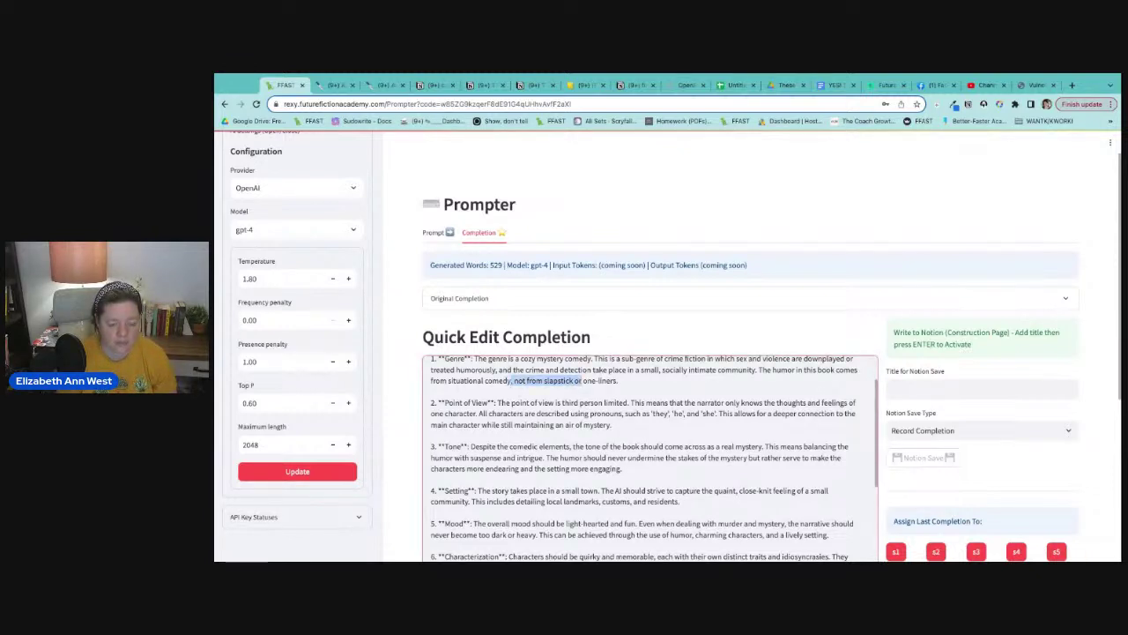
pyautogui.write('and')
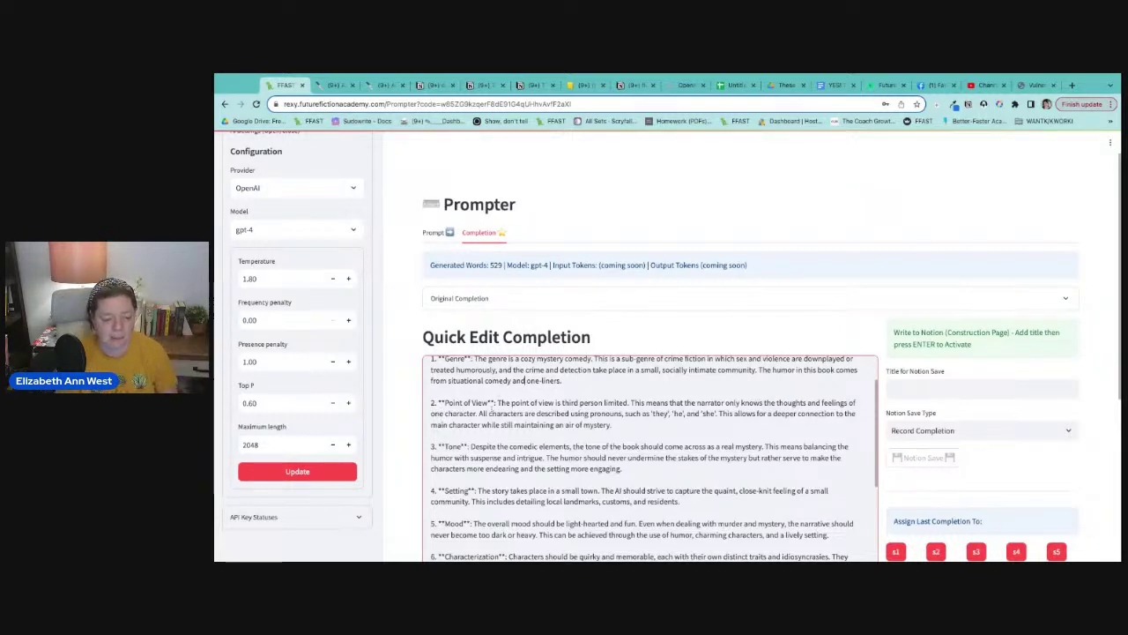
# - Change the opening of the Mood item's second sentence to "When dealing with murder and mystery", removing "Even"
pyautogui.scroll(-1, 529, 458)
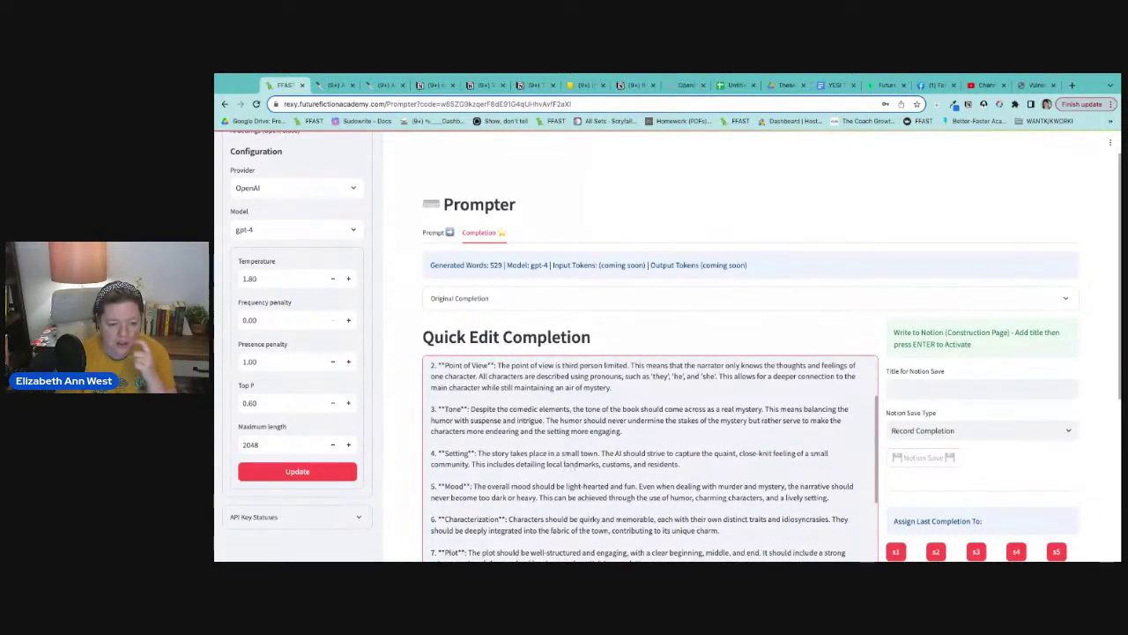
pyautogui.scroll(-1, 577, 465)
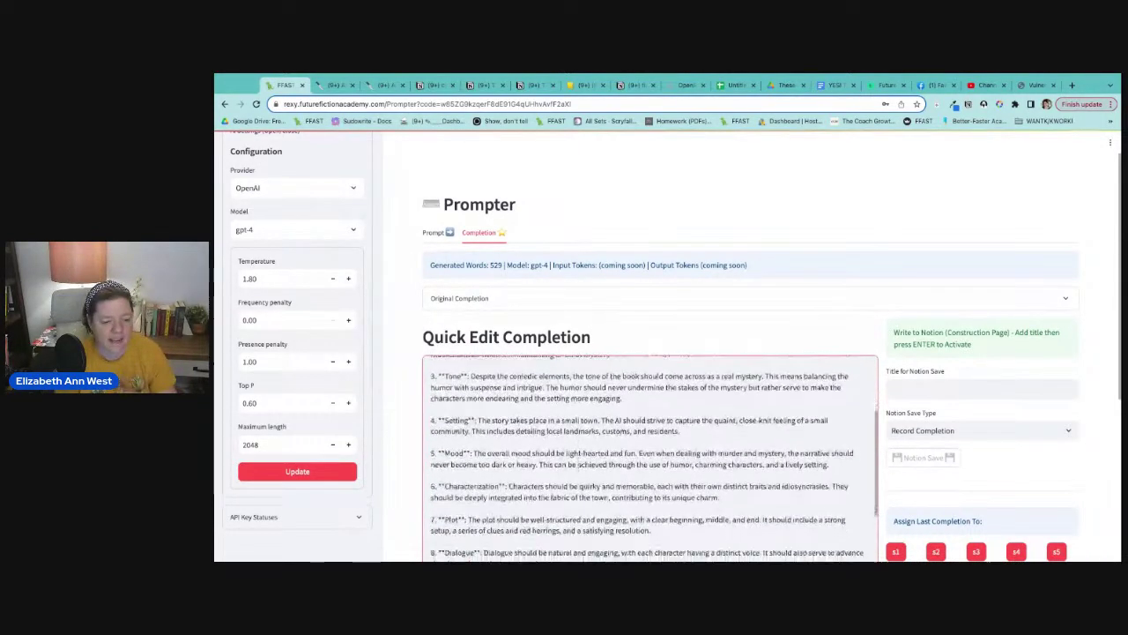
pyautogui.scroll(-1, 583, 468)
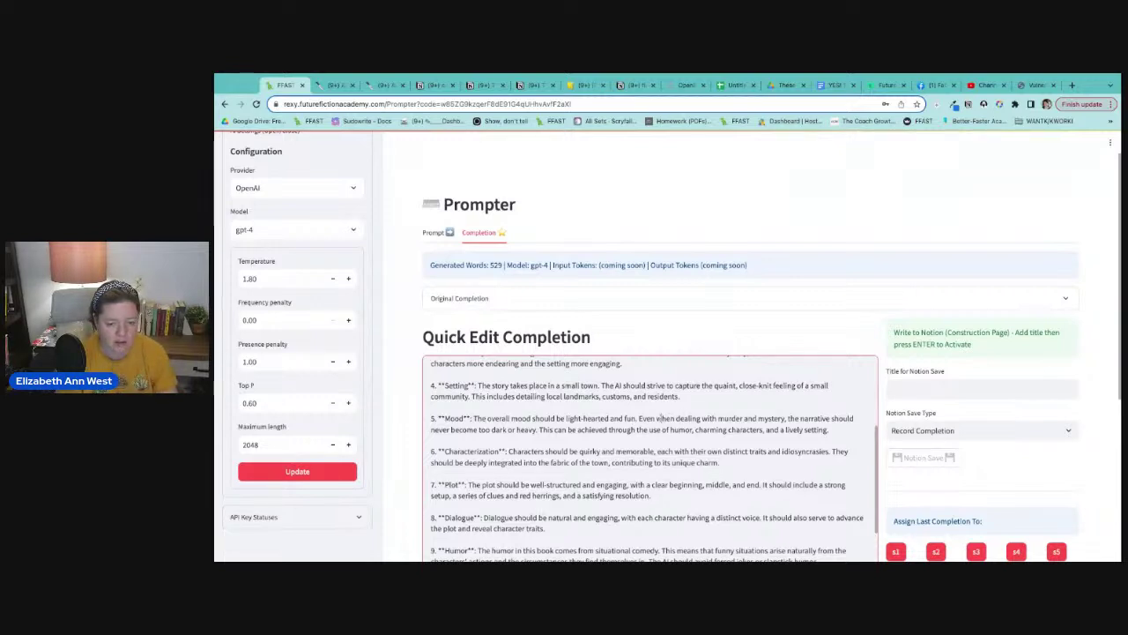
pyautogui.press('BackSpace')
pyautogui.press('BackSpace')
pyautogui.press('BackSpace')
pyautogui.press('BackSpace')
pyautogui.press('BackSpace')
pyautogui.press('BackSpace')
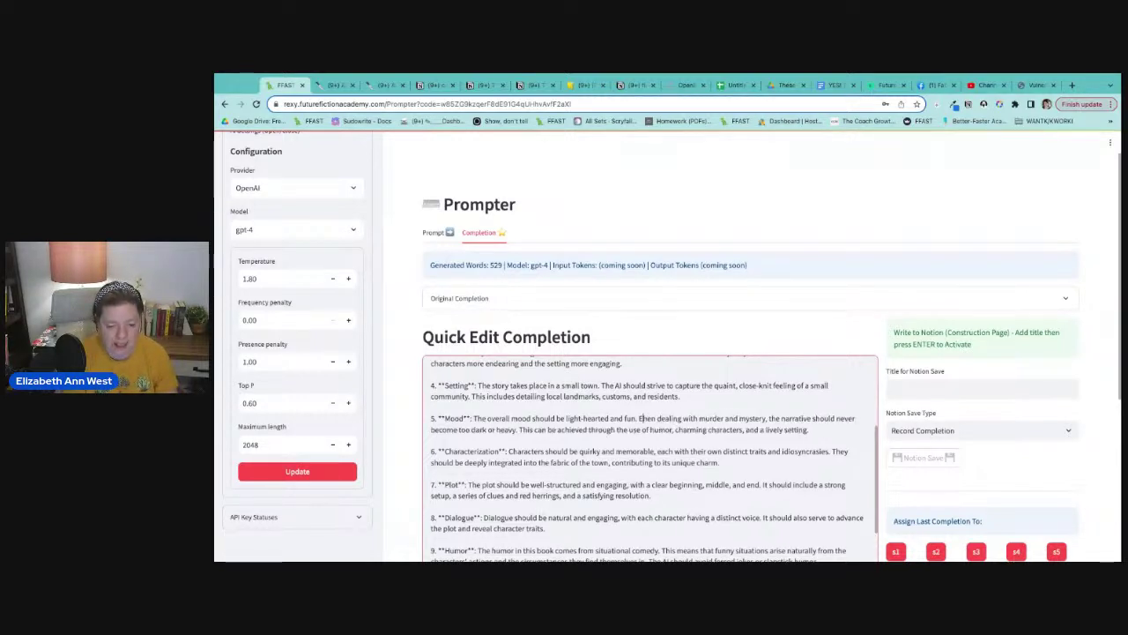
pyautogui.write('W')
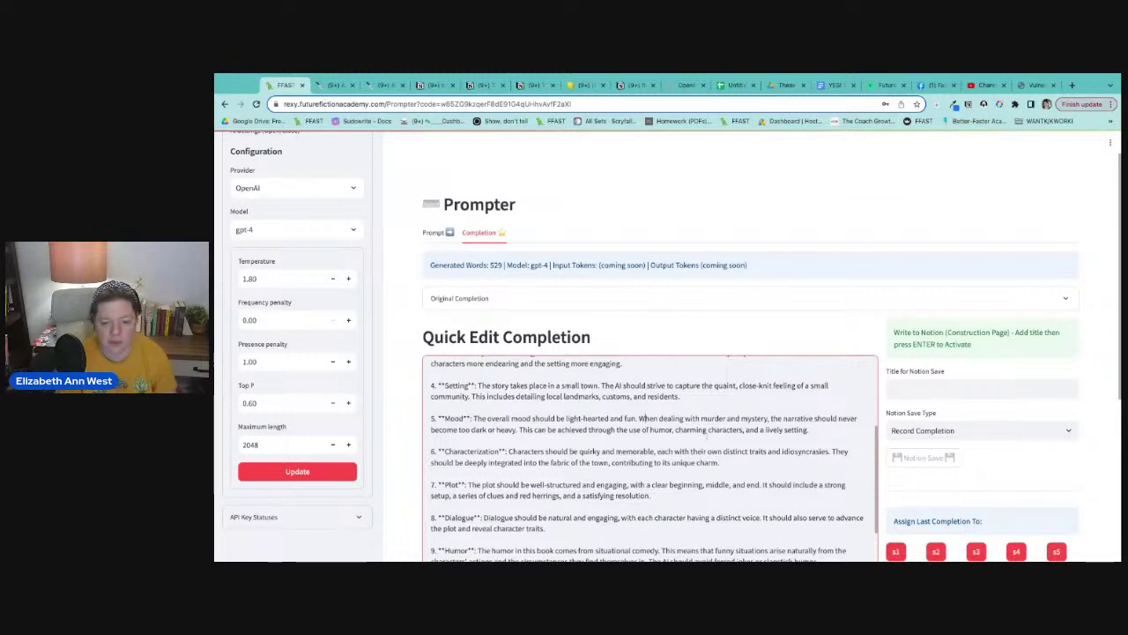
# - Reword the Mood item to say the narrative "can become slightly darker humor and twisted narrative" and delete its closing sentence about how this is achieved
pyautogui.moveTo(816, 418); pyautogui.dragTo(517, 429)
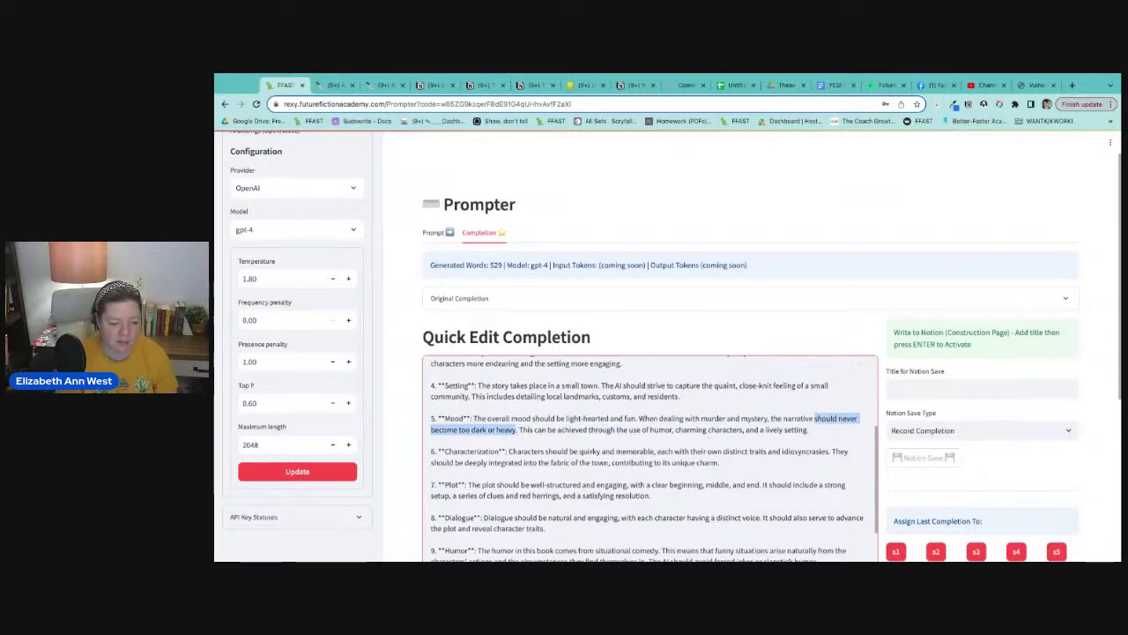
pyautogui.press('BackSpace')
pyautogui.write('can become slightly darker')
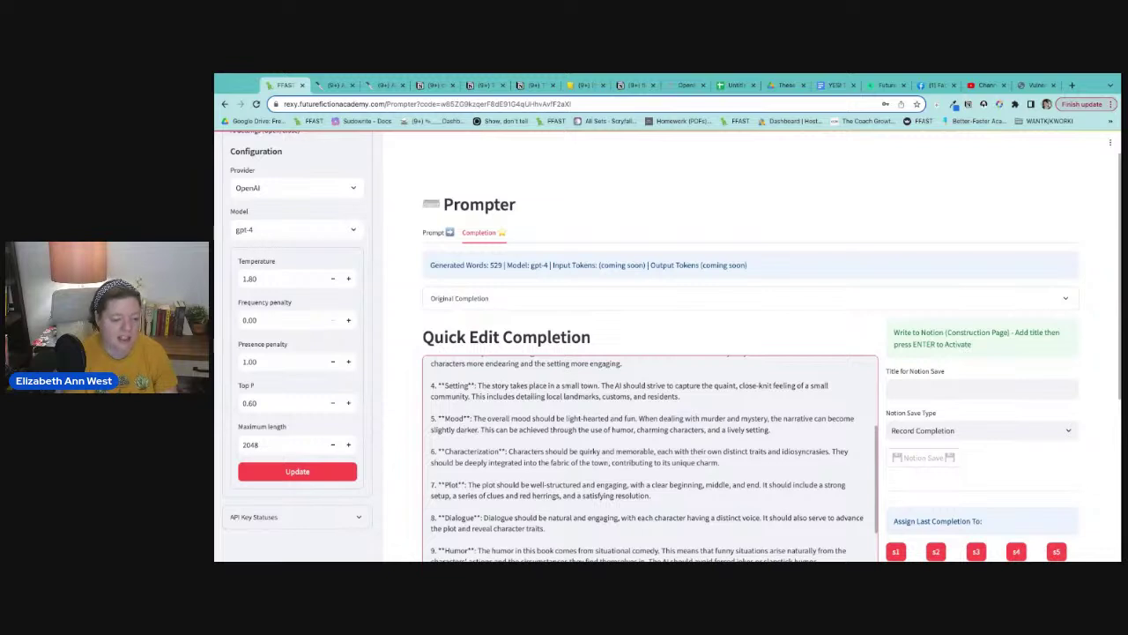
pyautogui.write('.')
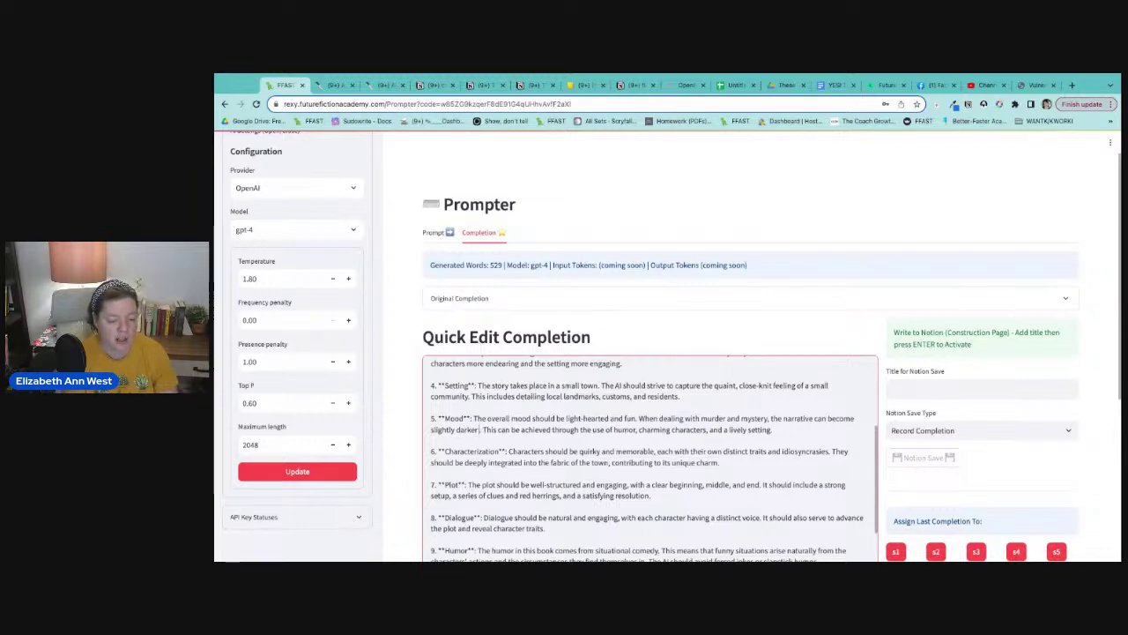
pyautogui.press('BackSpace')
pyautogui.write('humor and twist')
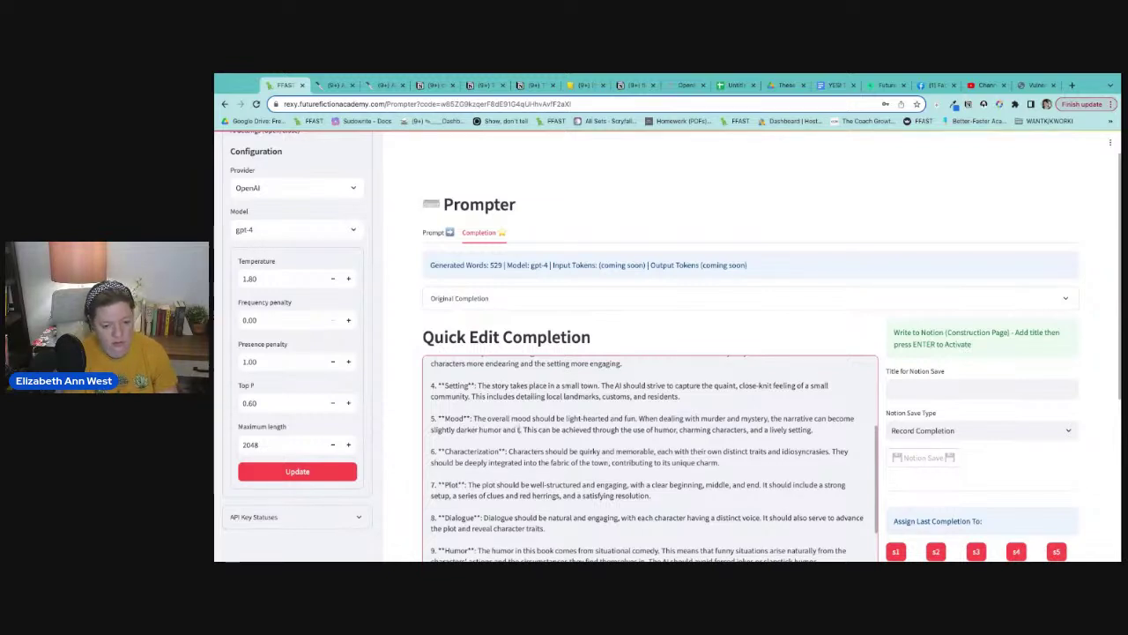
pyautogui.write('ed')
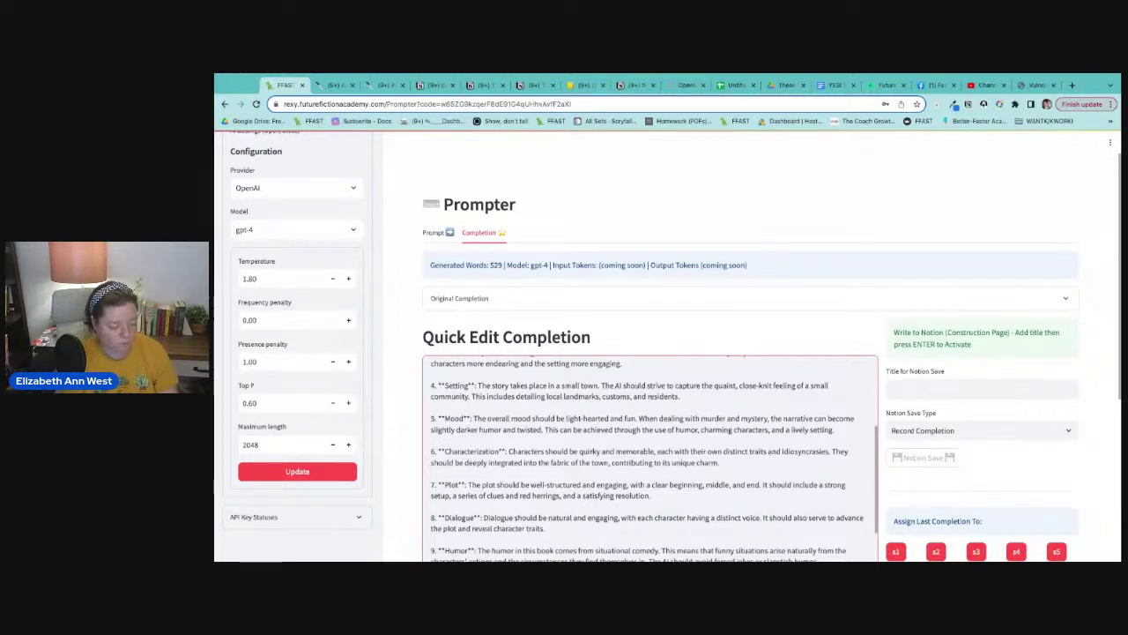
pyautogui.write(' narrative')
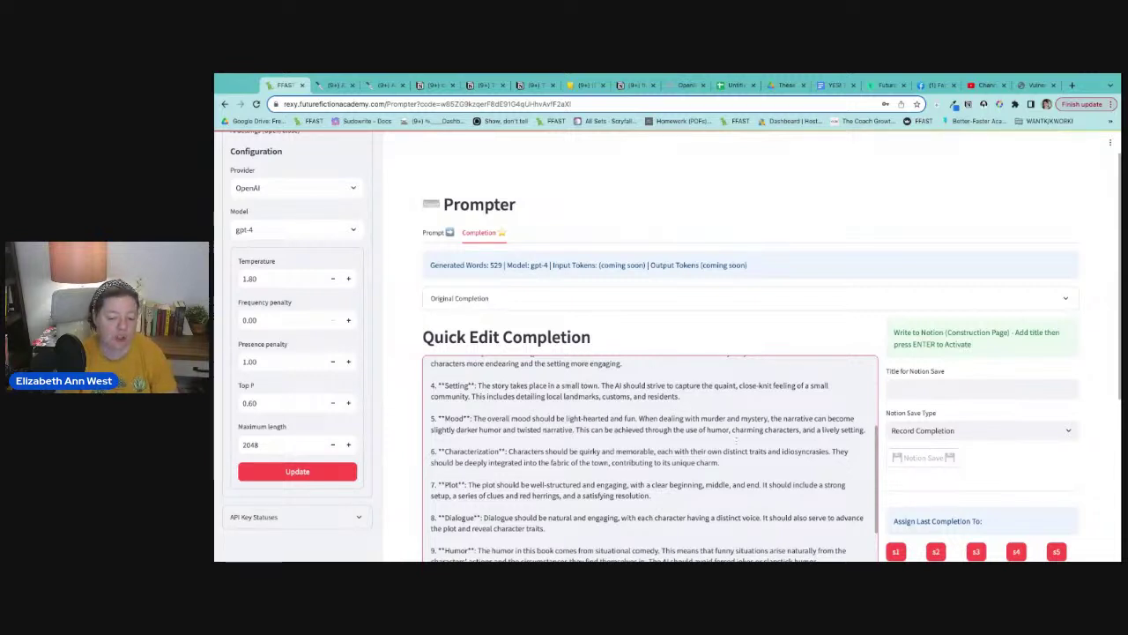
pyautogui.moveTo(866, 429); pyautogui.dragTo(576, 429)
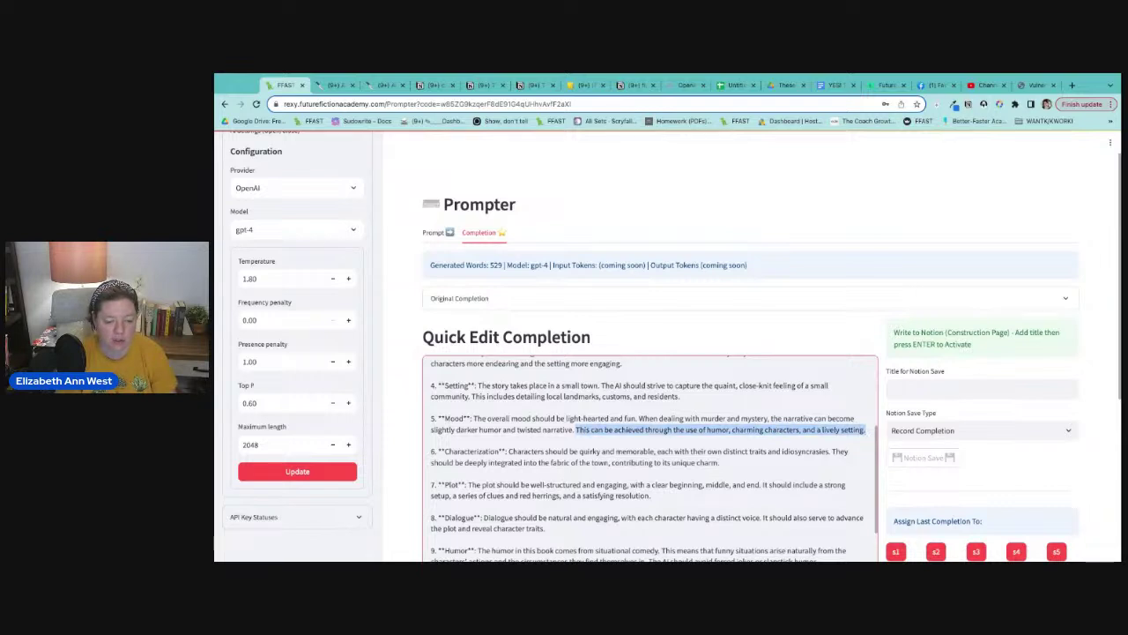
pyautogui.press('BackSpace')
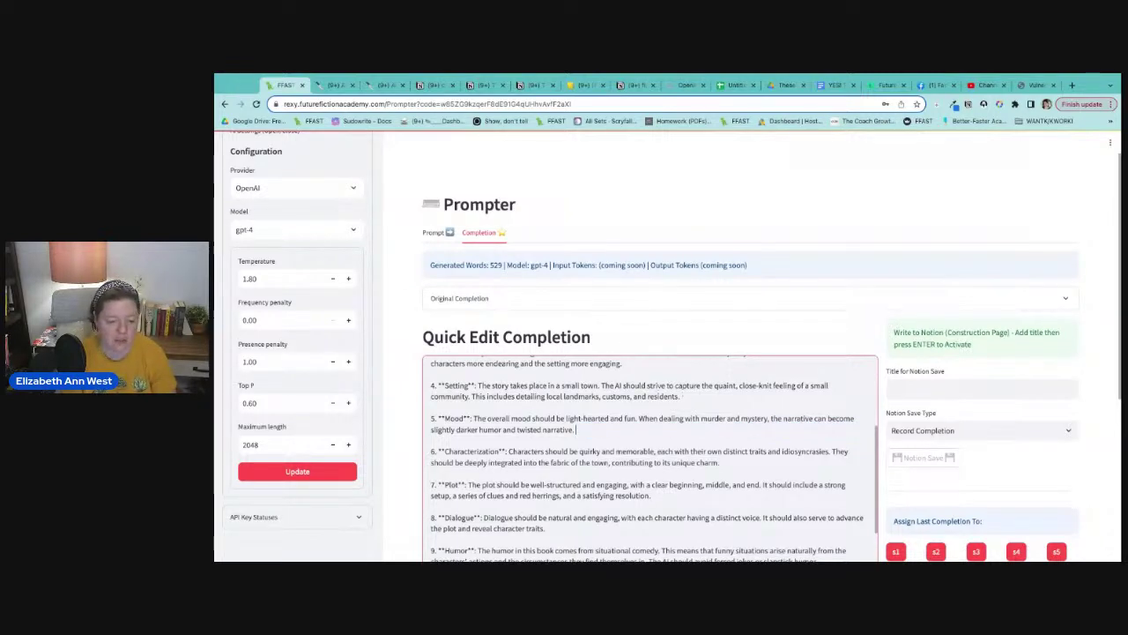
# - Add "This is a modern story taking place in 2019." to the end of the Dialogue item
pyautogui.scroll(-1, 634, 415)
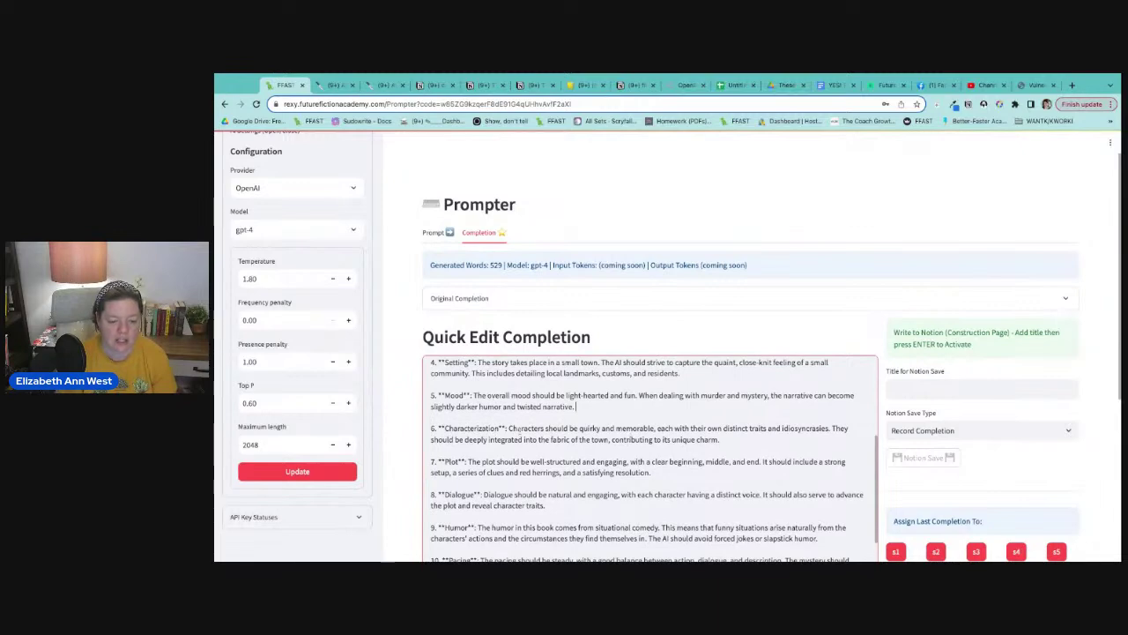
pyautogui.scroll(-2, 648, 458)
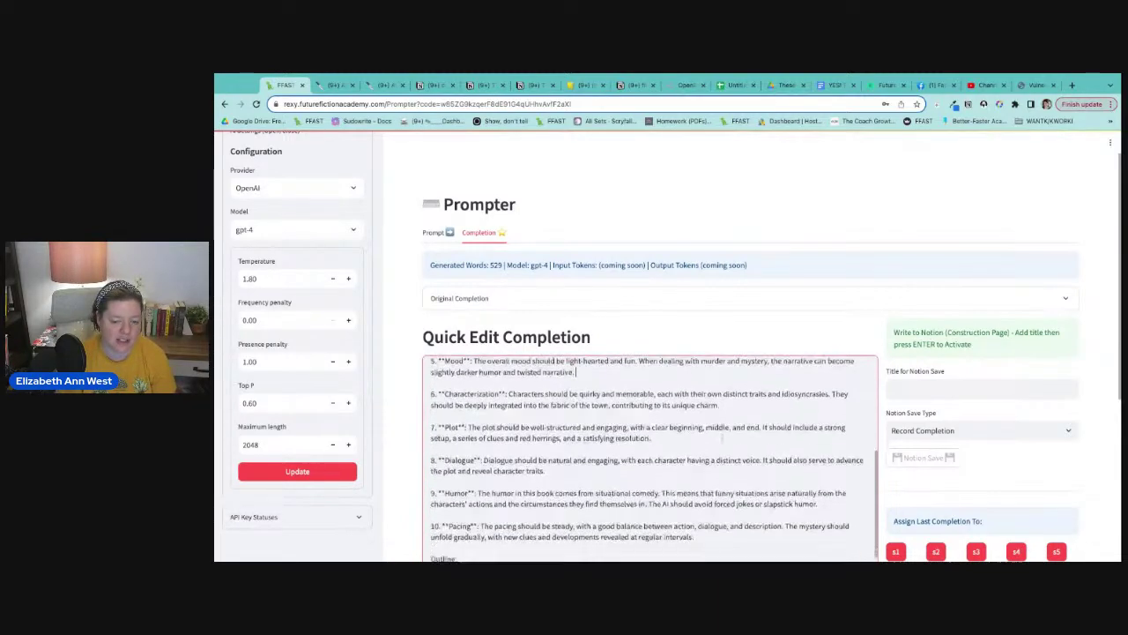
pyautogui.scroll(-1, 647, 458)
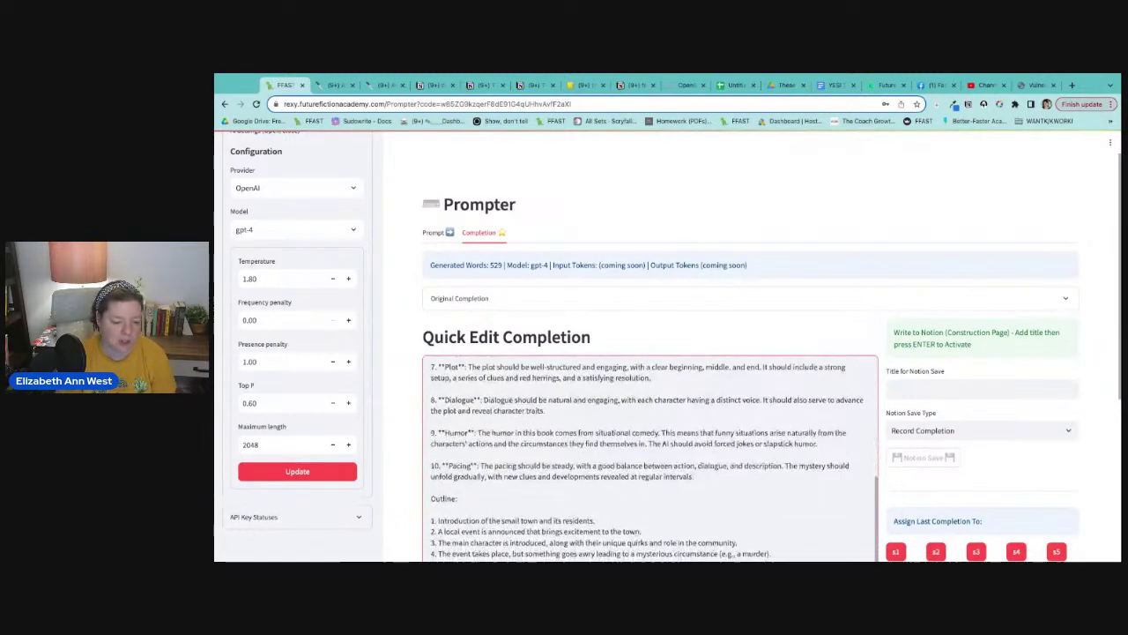
pyautogui.scroll(-1, 648, 458)
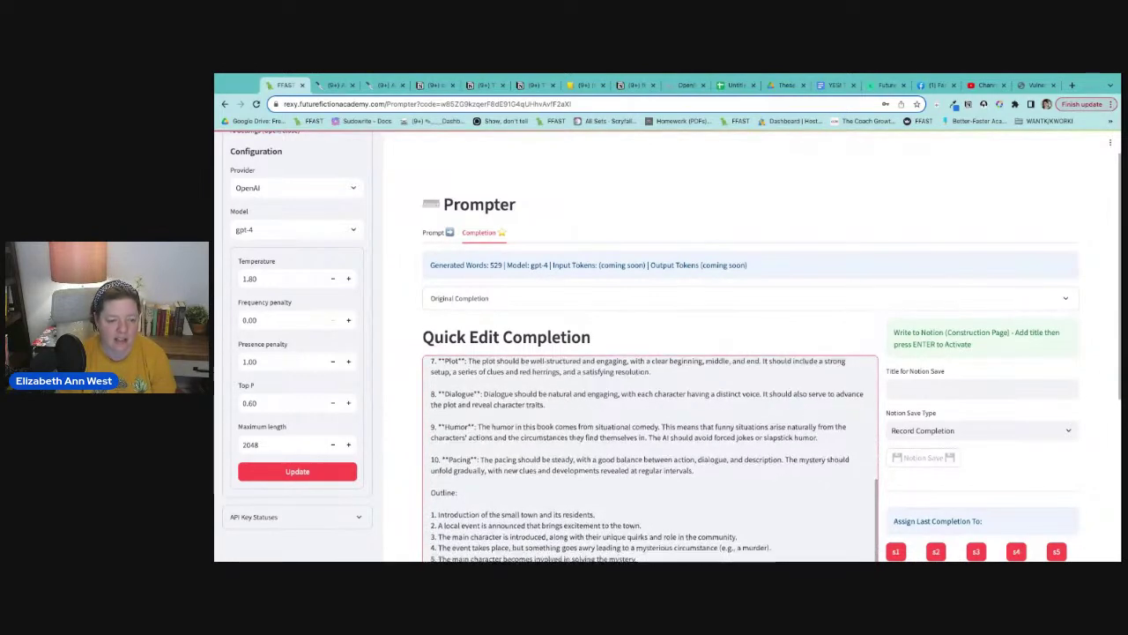
pyautogui.scroll(2, 651, 434)
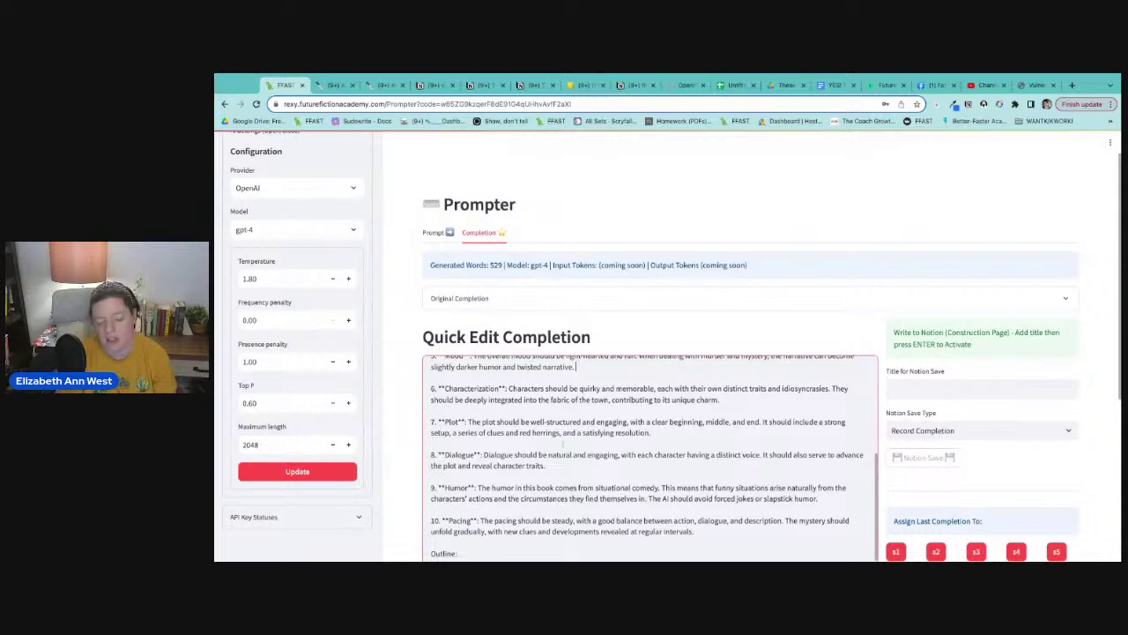
pyautogui.scroll(-1, 564, 443)
pyautogui.scroll(-1, 563, 444)
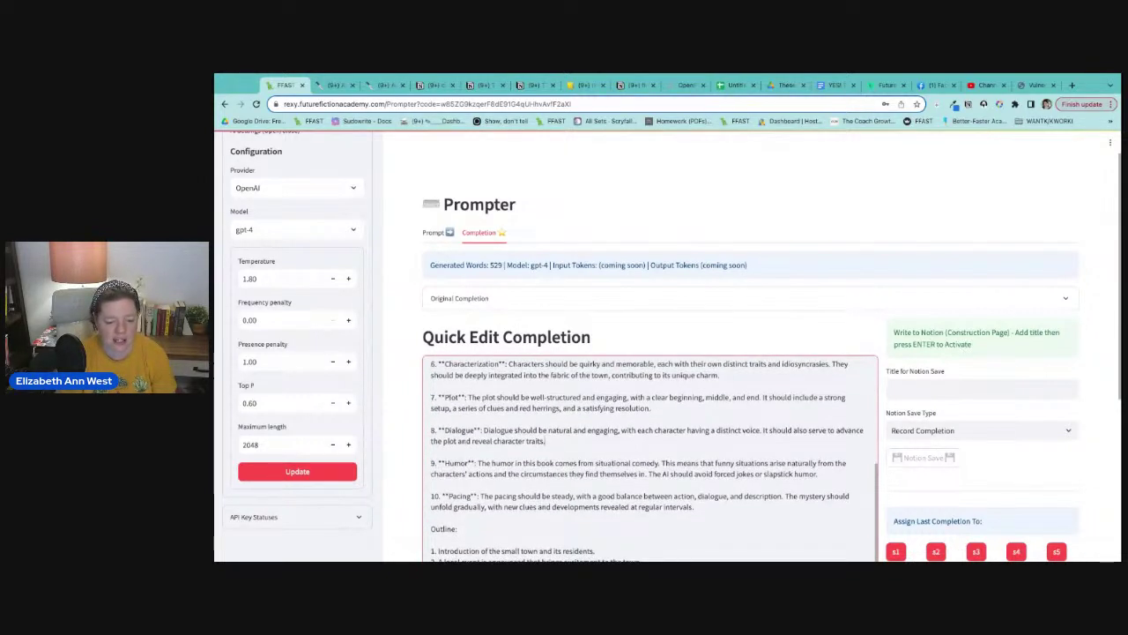
pyautogui.write('This is a m')
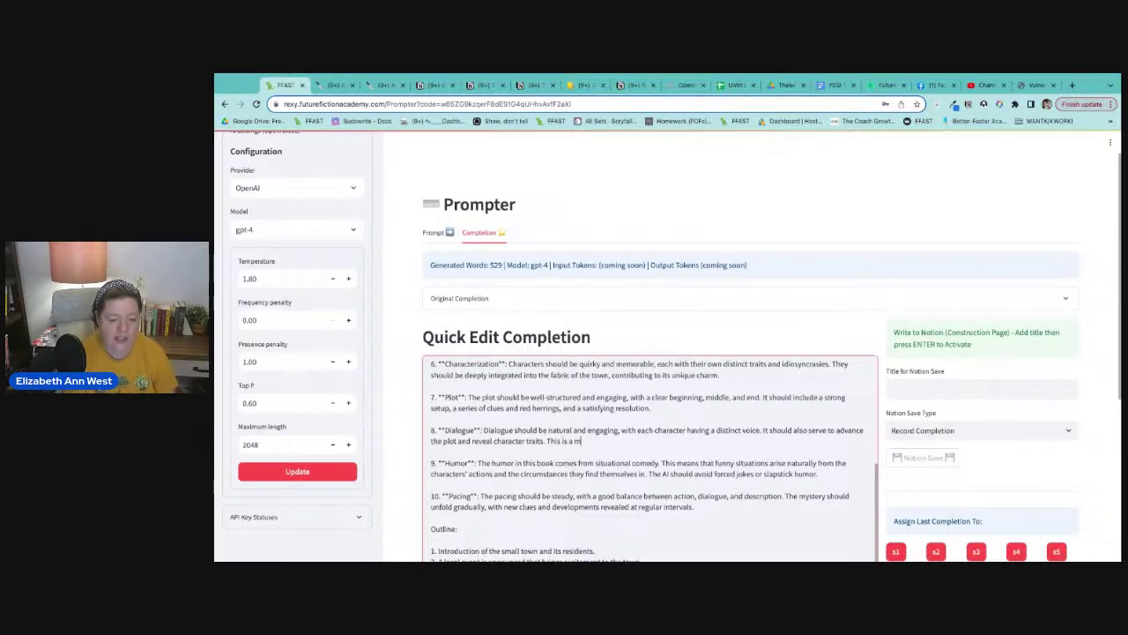
pyautogui.write('odern story taki')
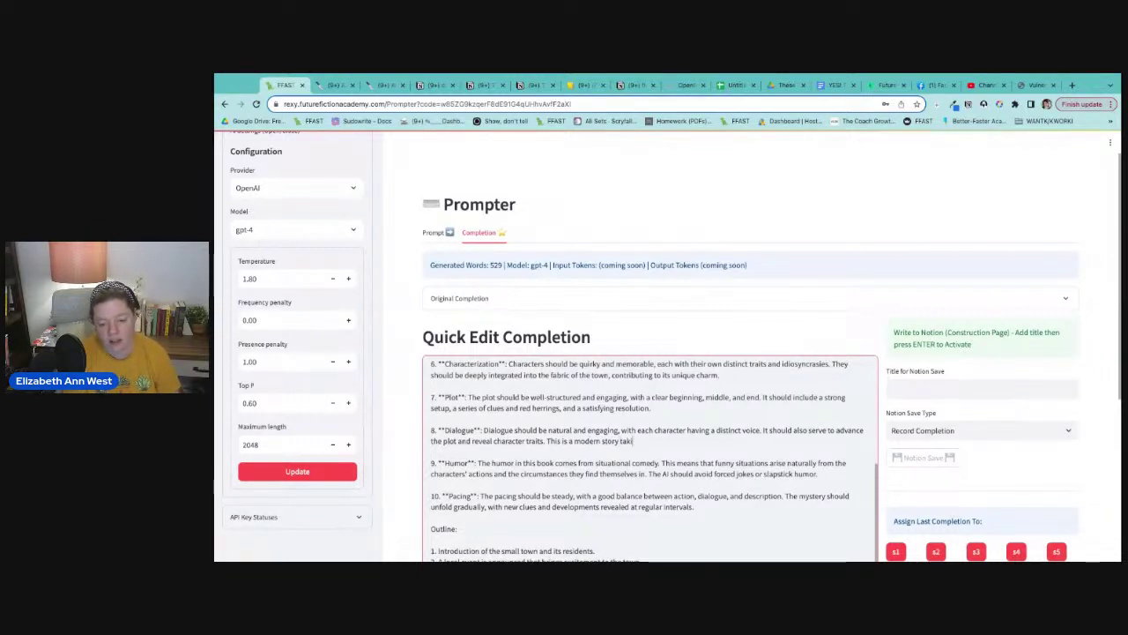
pyautogui.write('ng place in 2019.')
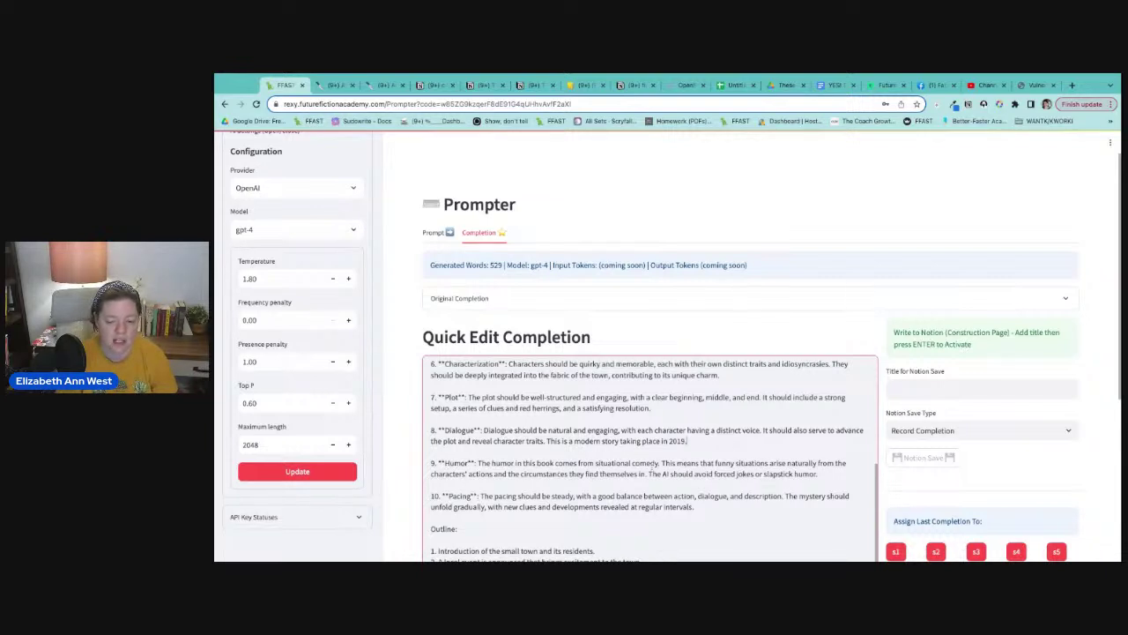
# - In the Humor item, add "and one liners" after "situational comedy" and delete the sentence about avoiding forced jokes or slapstick
pyautogui.click(660, 463)
pyautogui.write('and one')
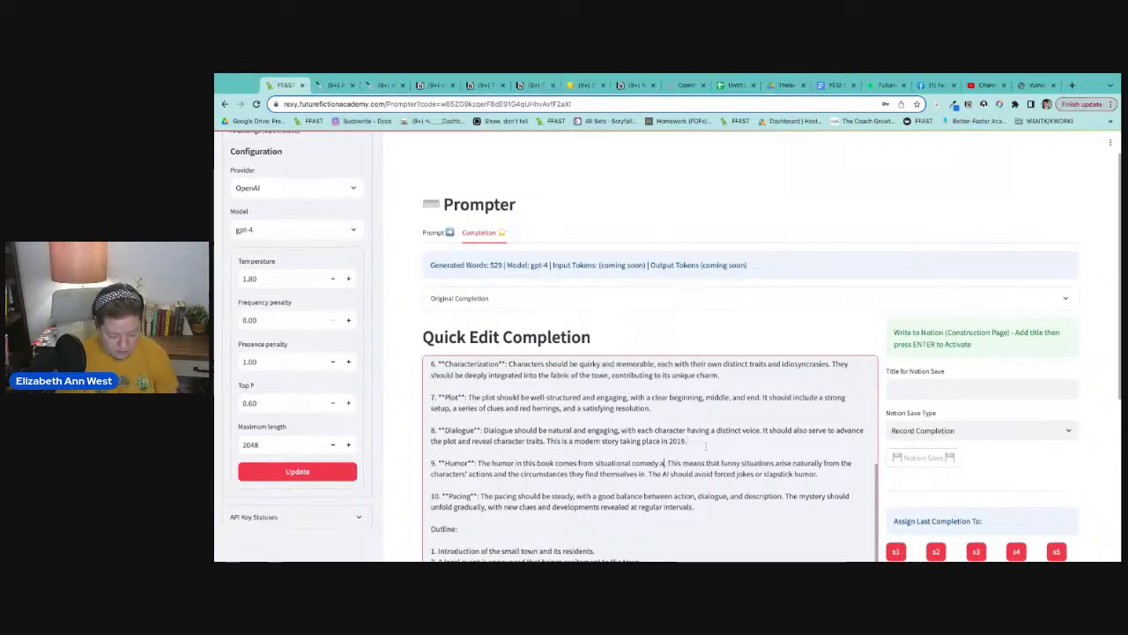
pyautogui.write(' liners.')
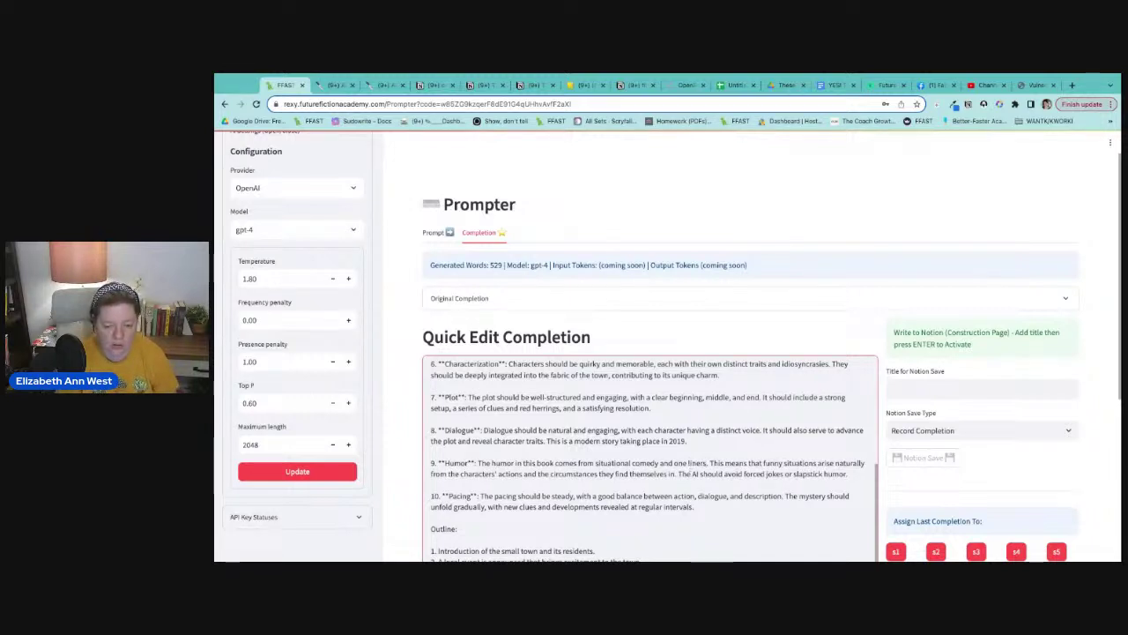
pyautogui.moveTo(679, 474); pyautogui.dragTo(848, 474)
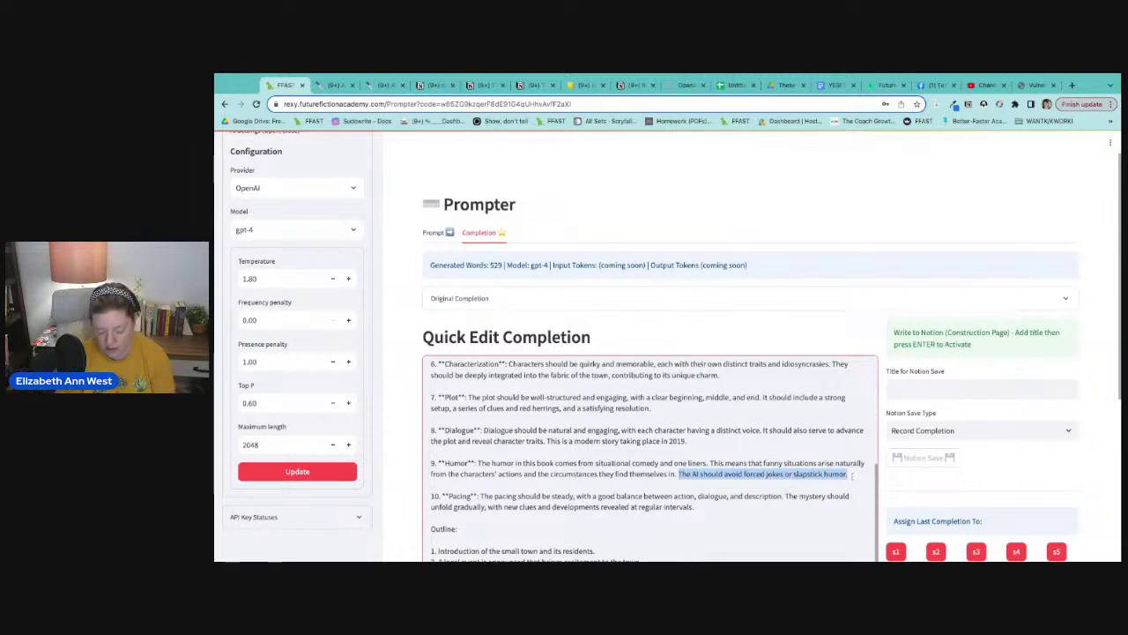
pyautogui.press('BackSpace')
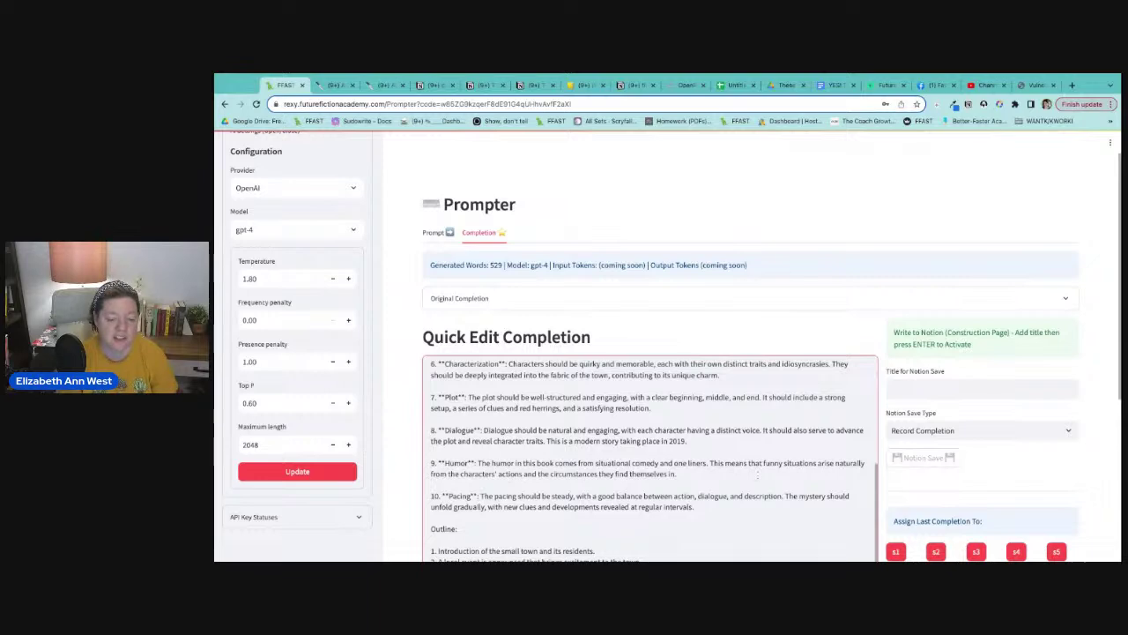
# - Add "Each episode should end on a cliffhanger." to the end of the Pacing item
pyautogui.scroll(-2, 756, 476)
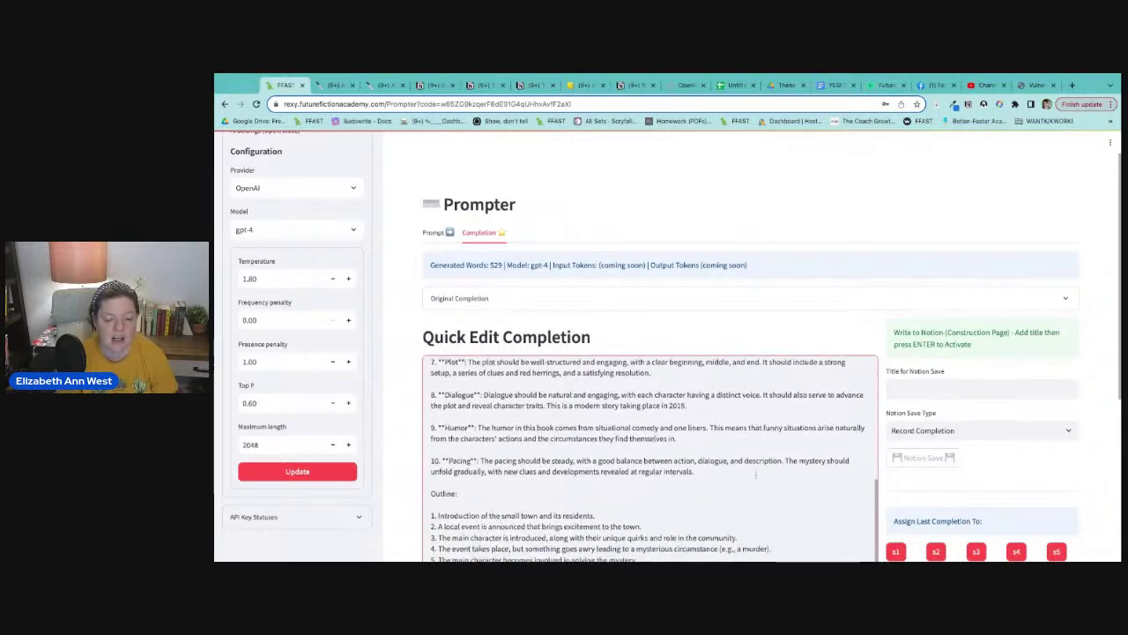
pyautogui.scroll(-3, 757, 476)
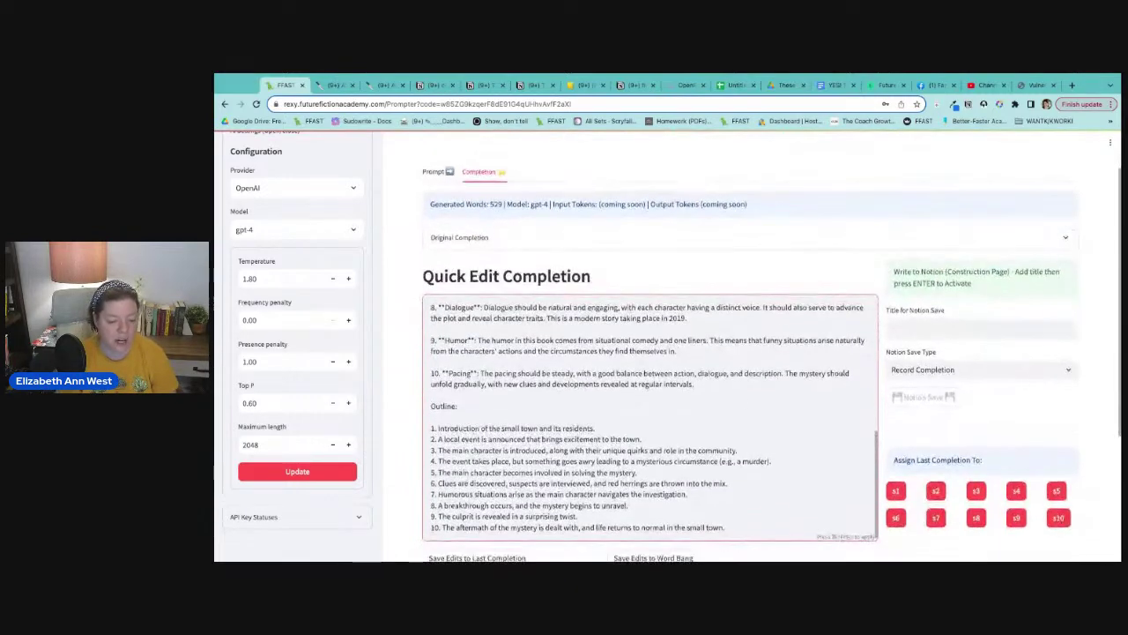
pyautogui.write('Each')
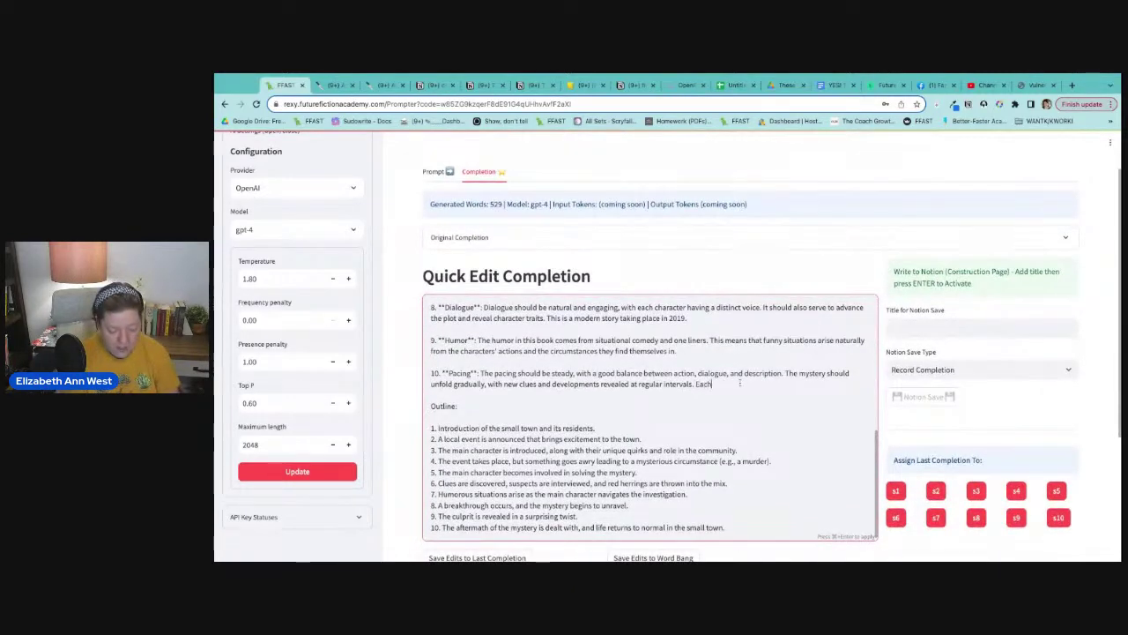
pyautogui.write(' episode sho')
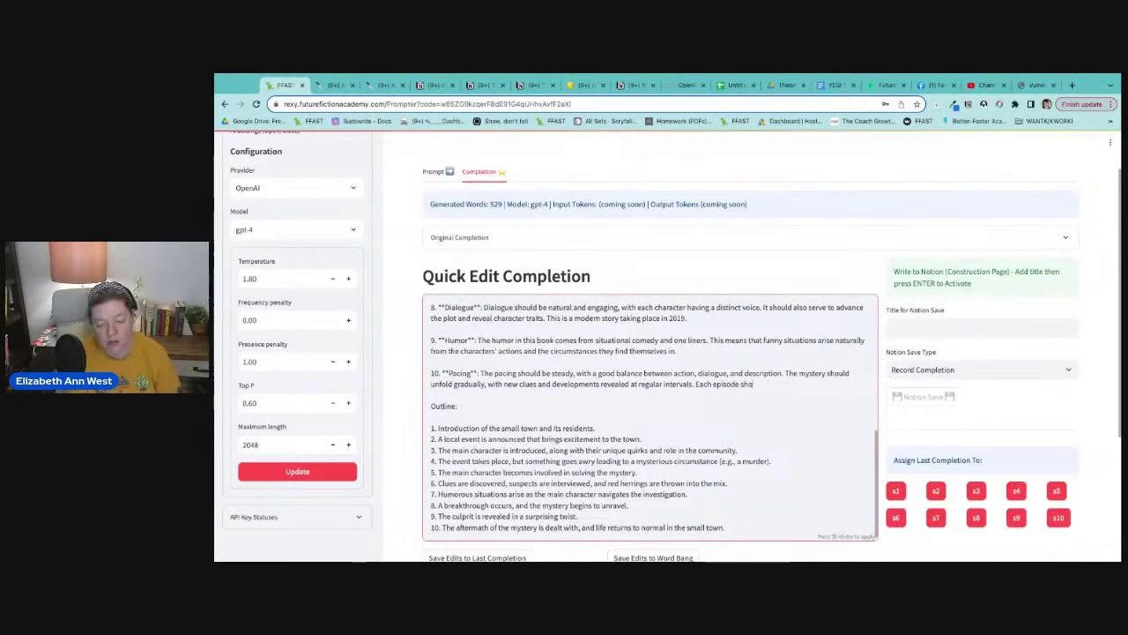
pyautogui.write('uld end on a cliff')
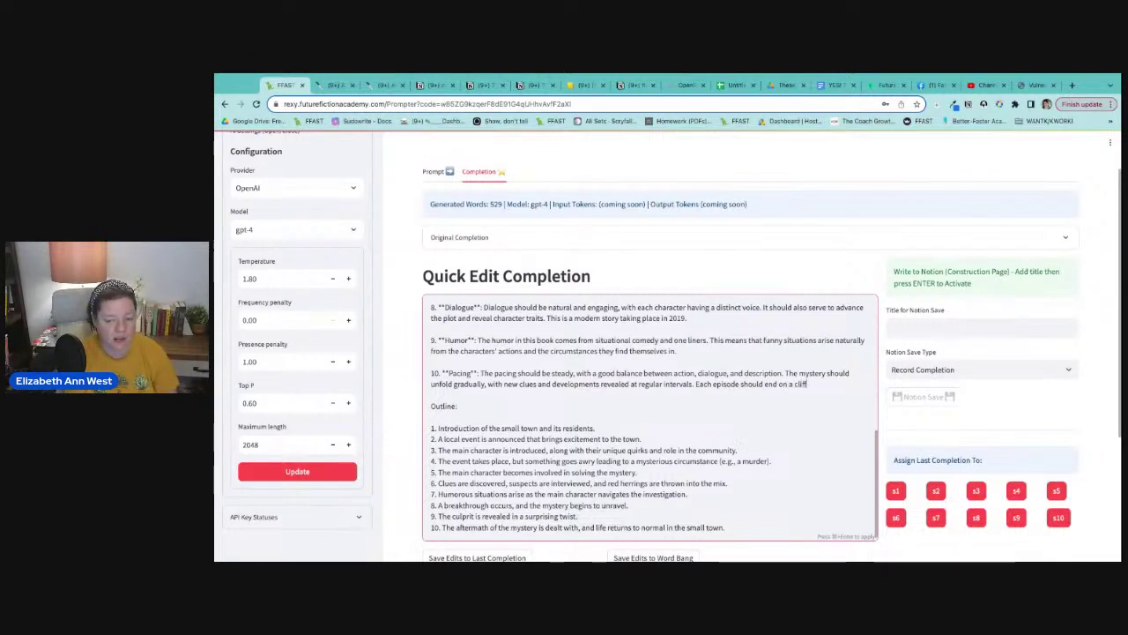
pyautogui.write('hanger.')
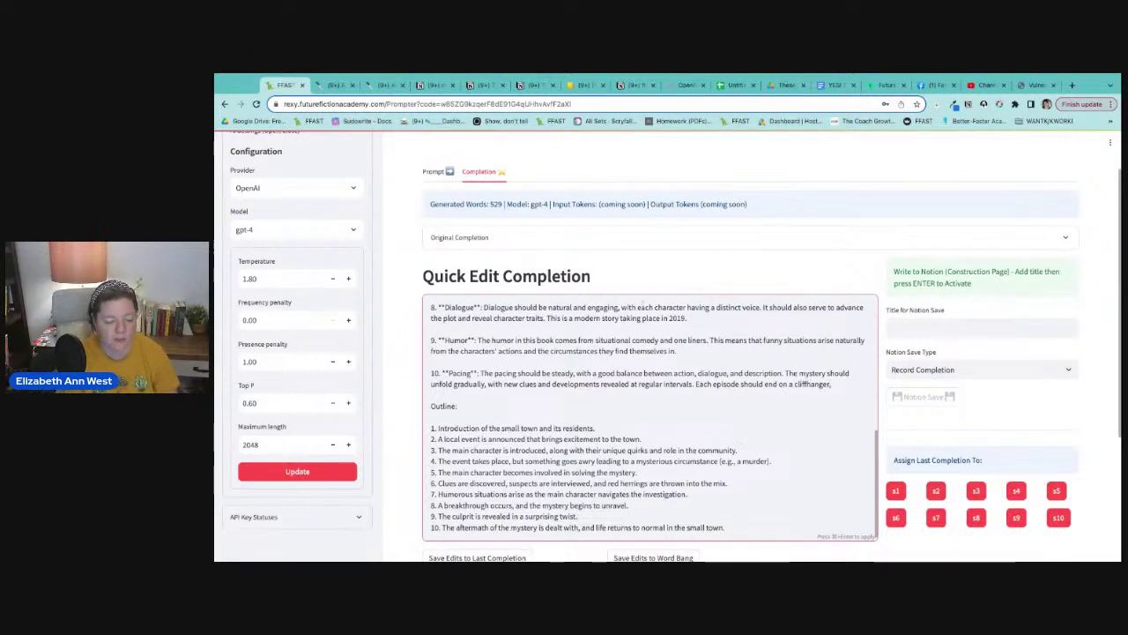
# - Delete the entire Outline section, heading and ten numbered points, from the end of the writing style guide
pyautogui.moveTo(720, 527); pyautogui.dragTo(432, 406)
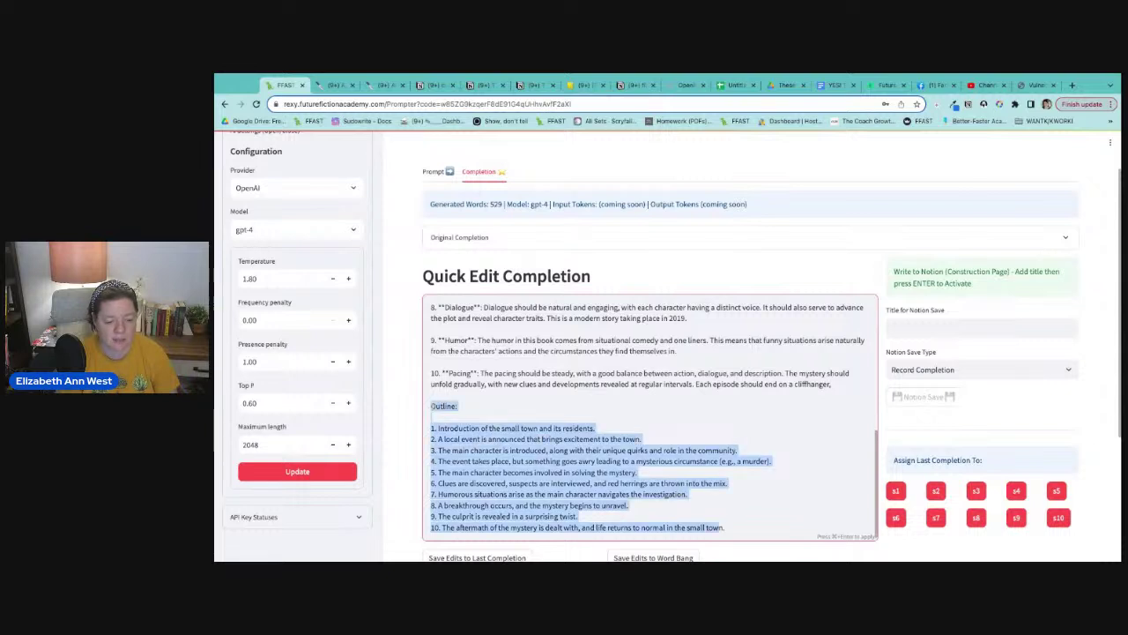
pyautogui.press('BackSpace')
pyautogui.press('BackSpace')
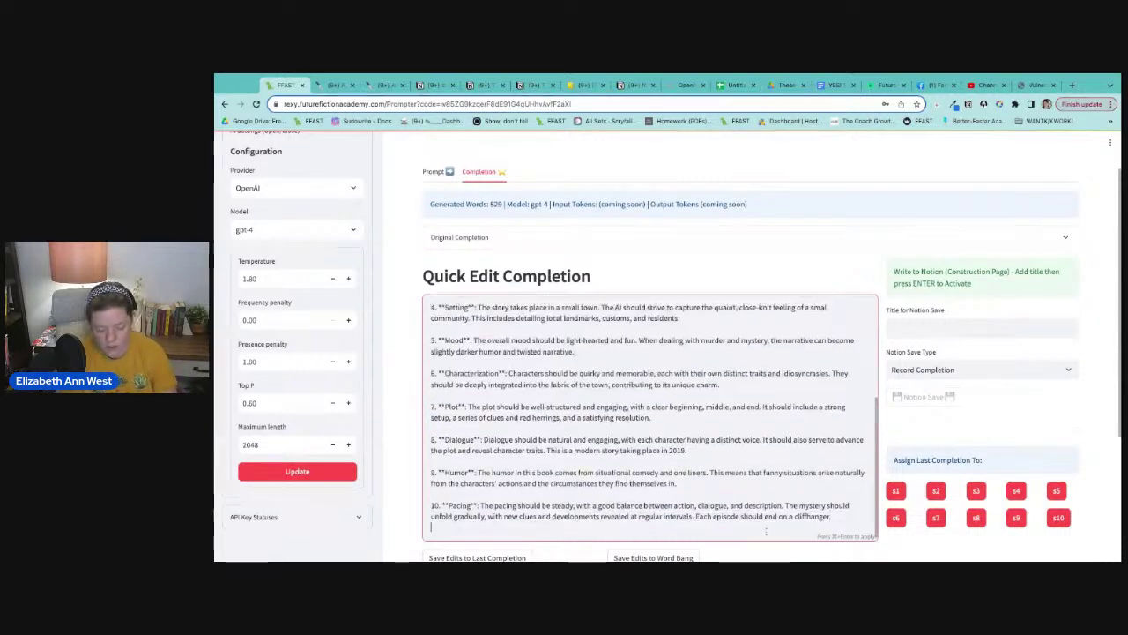
# - Save the style guide to Notion under the title "writing style", switch to Notion and move that page into the "Notion 10" page
pyautogui.click(998, 331)
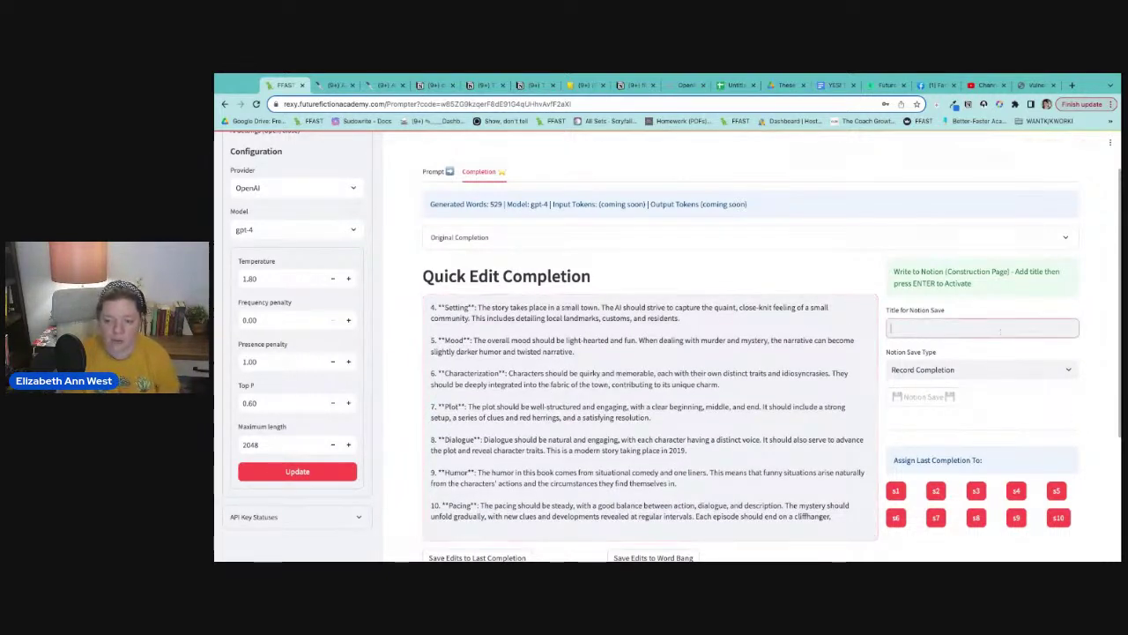
pyautogui.write('writing style')
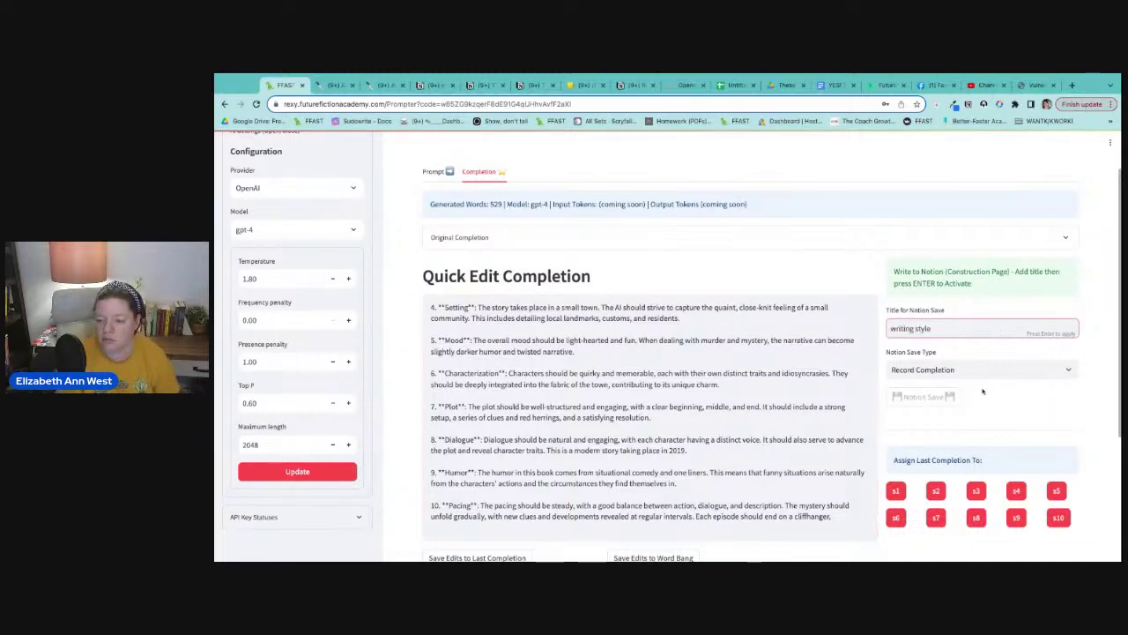
pyautogui.press('Return')
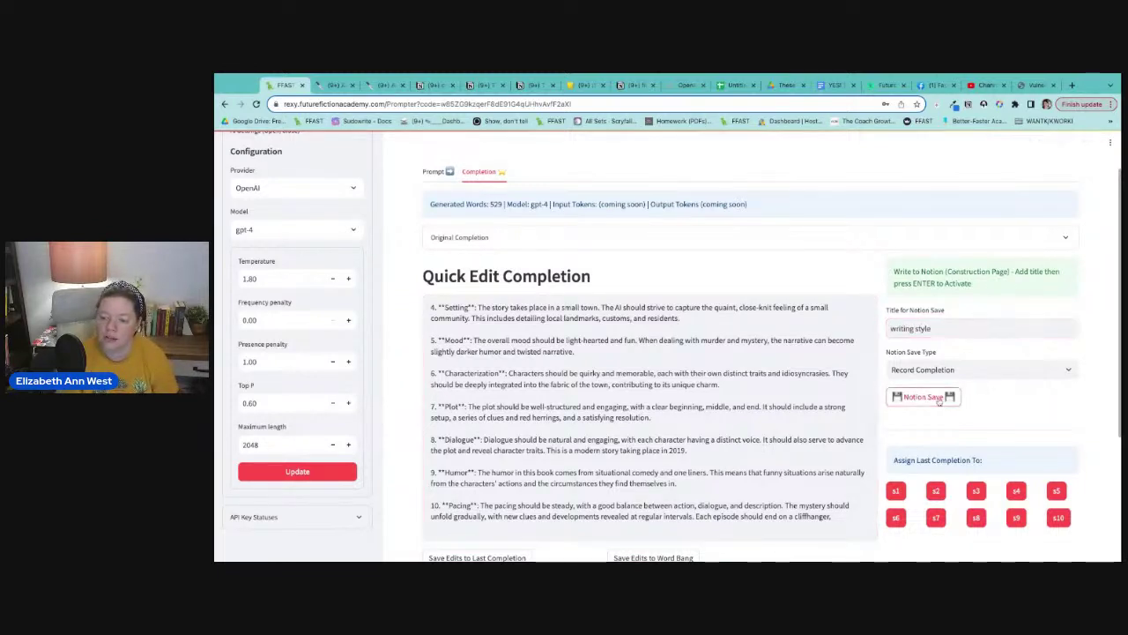
pyautogui.click(328, 86)
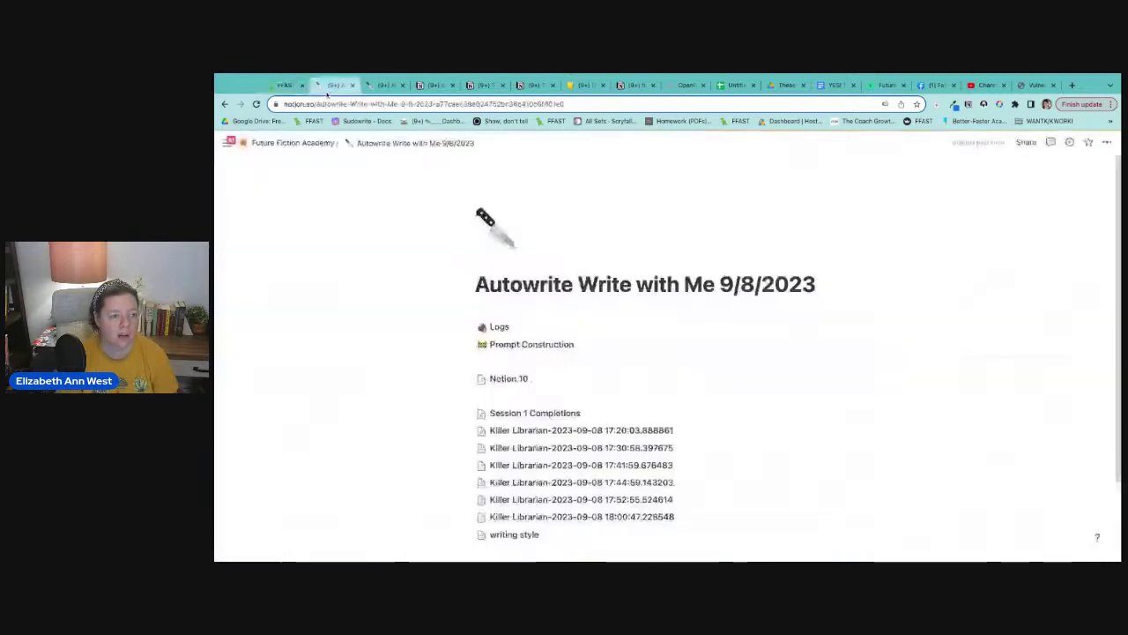
pyautogui.moveTo(526, 540); pyautogui.dragTo(527, 379)
# - Switch back to FFAST and refresh the slot page in the Notion Slot Editor to load the "writing style" page
pyautogui.click(289, 84)
pyautogui.scroll(5, 275, 205)
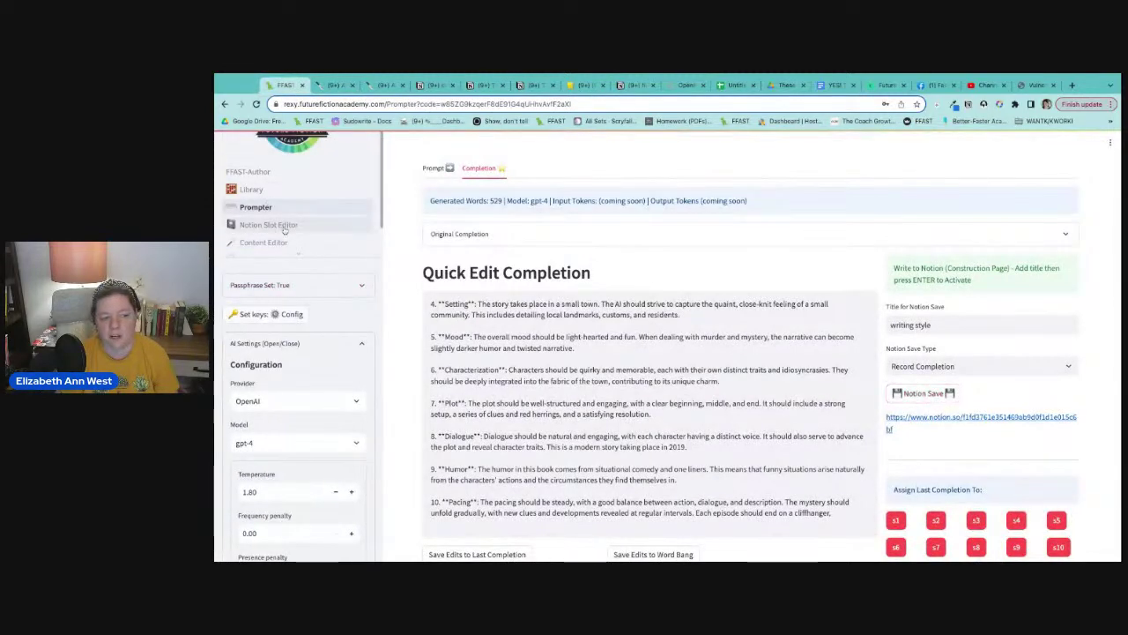
pyautogui.click(273, 224)
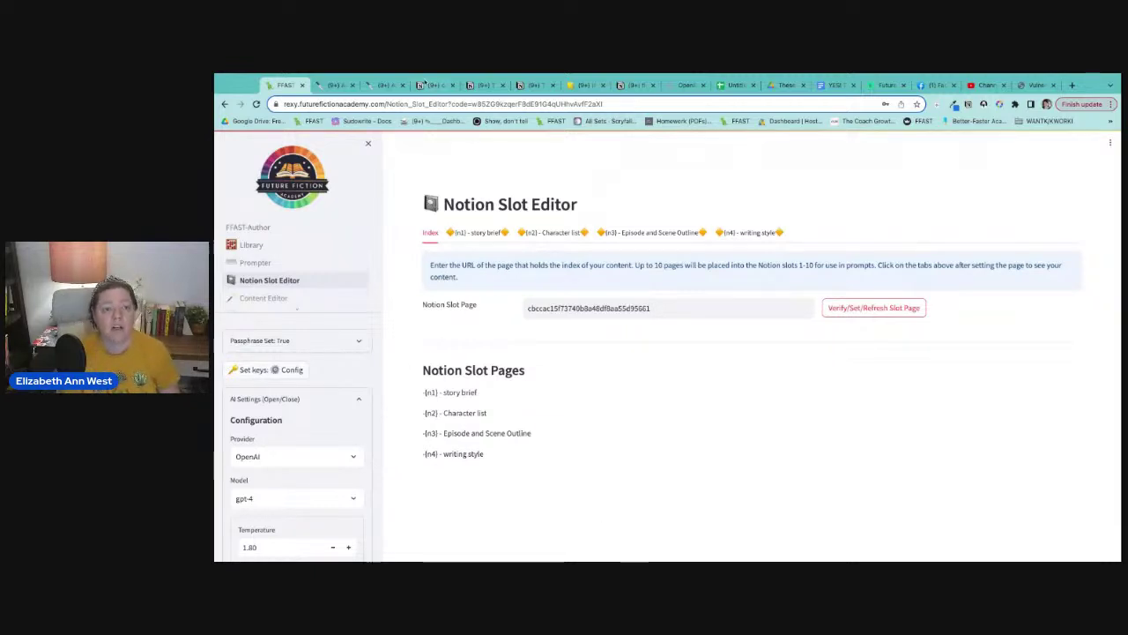
pyautogui.click(773, 323)
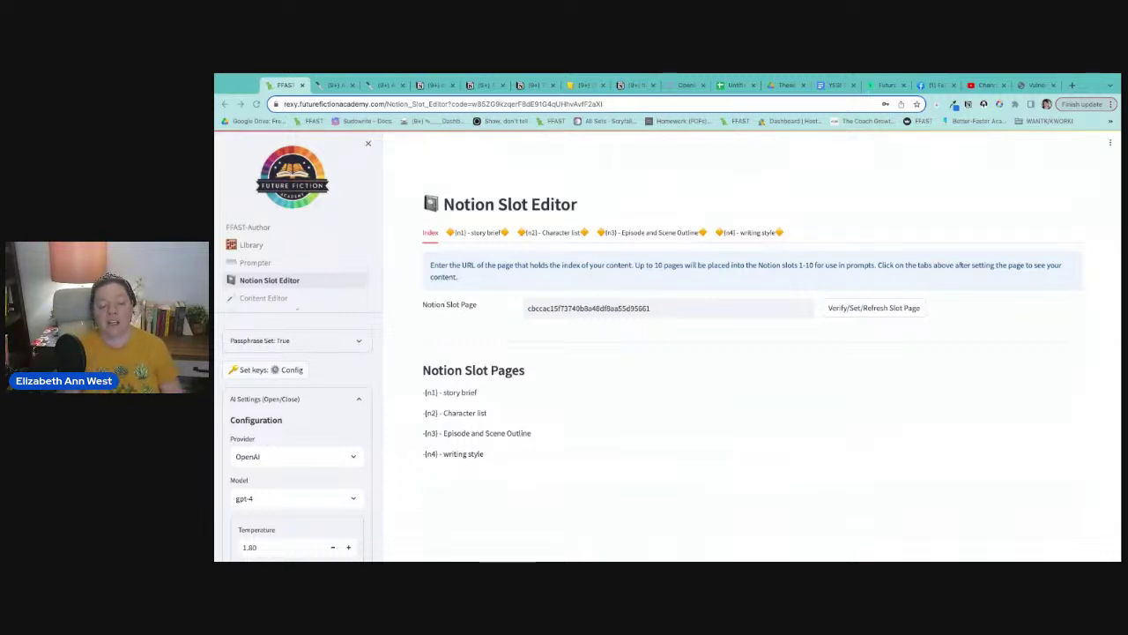
# - Select the "500 Writing" catalog in the prompt Library
pyautogui.click(260, 263)
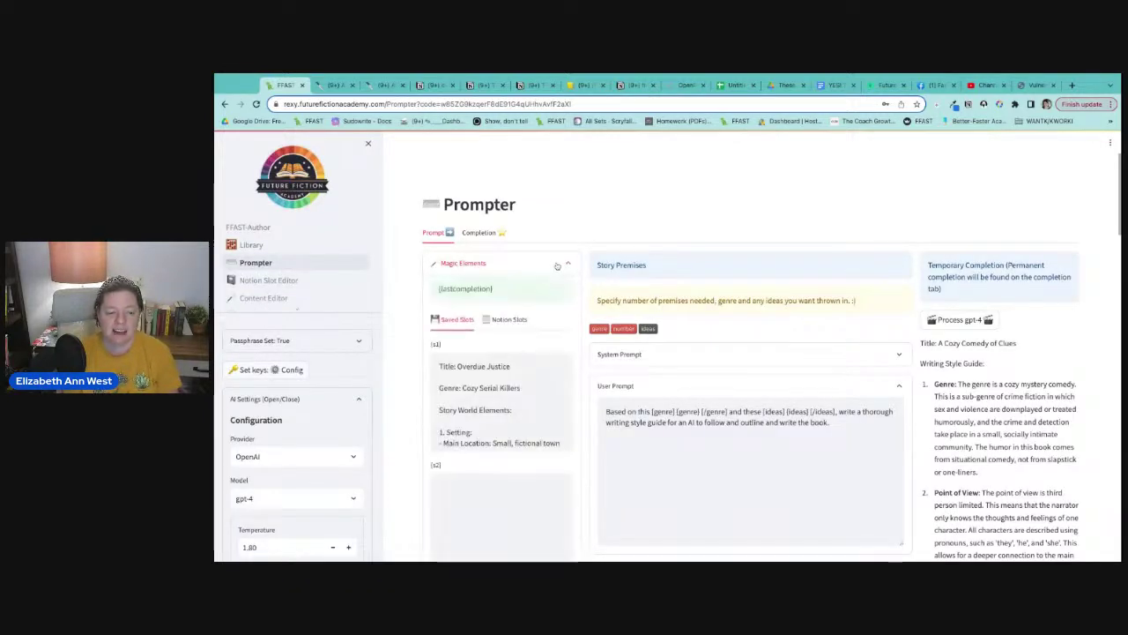
pyautogui.click(249, 245)
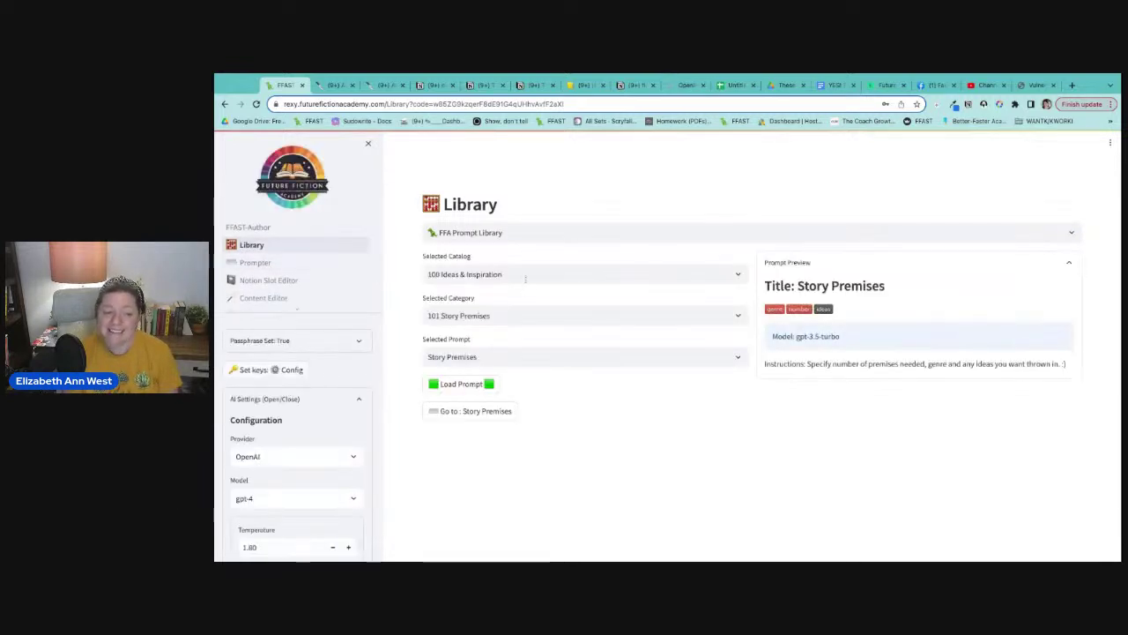
pyautogui.click(523, 276)
pyautogui.click(517, 393)
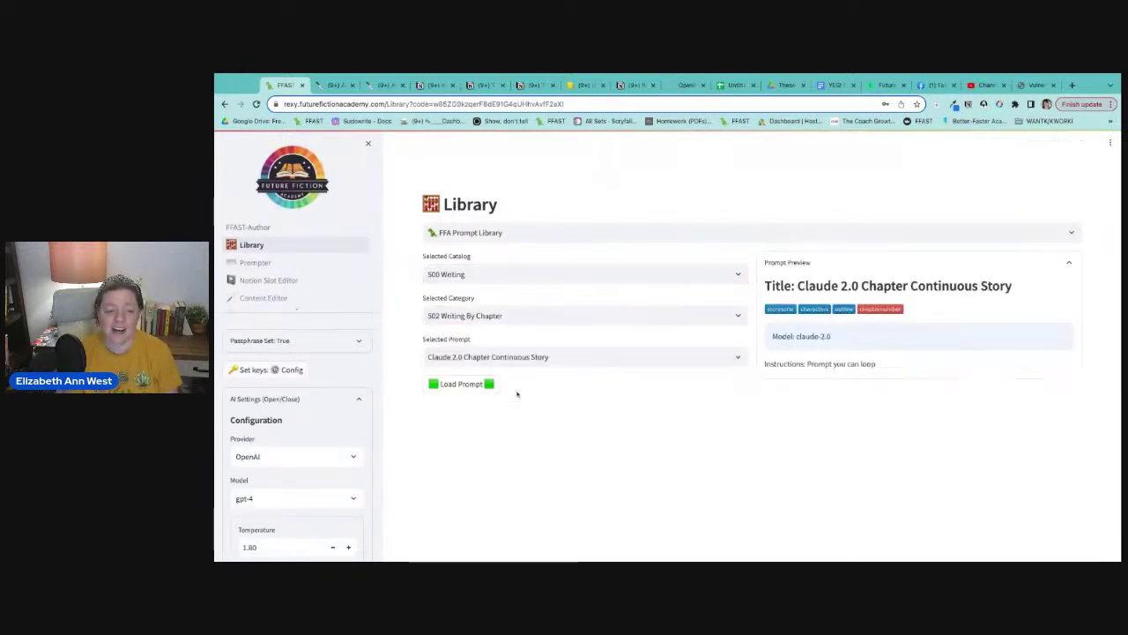